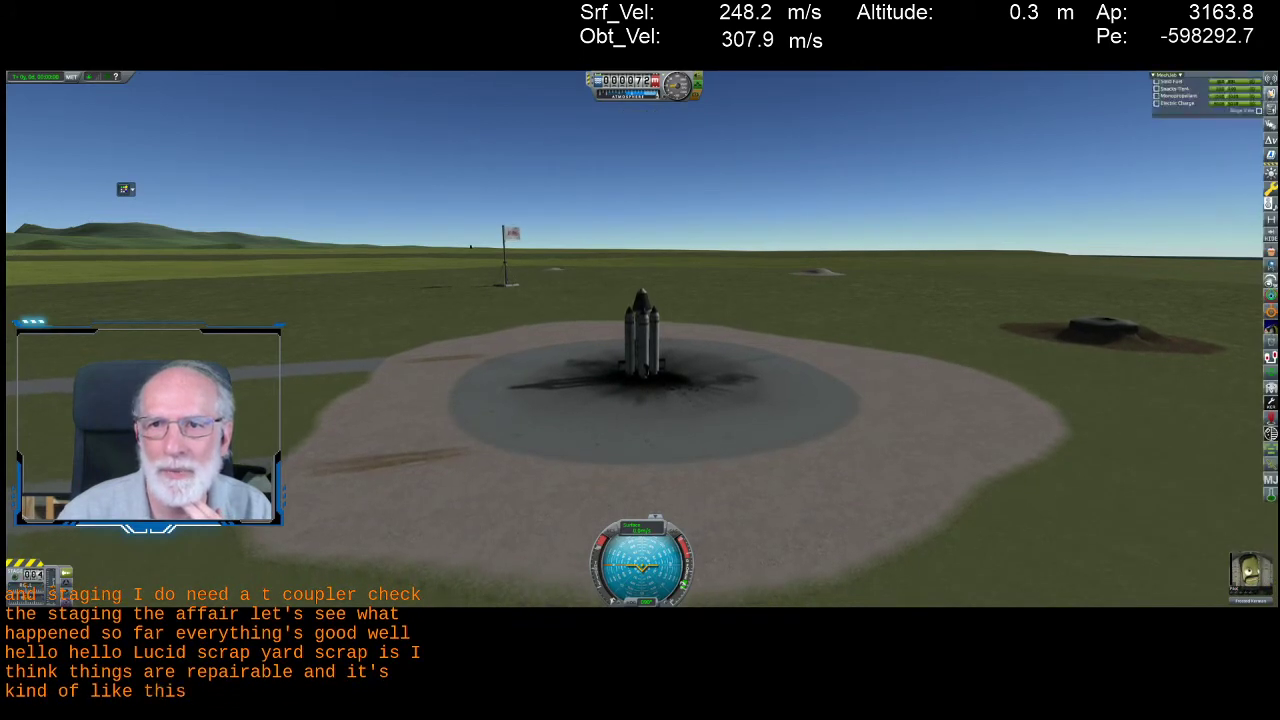
Revert the current flight to the Vehicle Assembly
mouse_move(1271, 94)
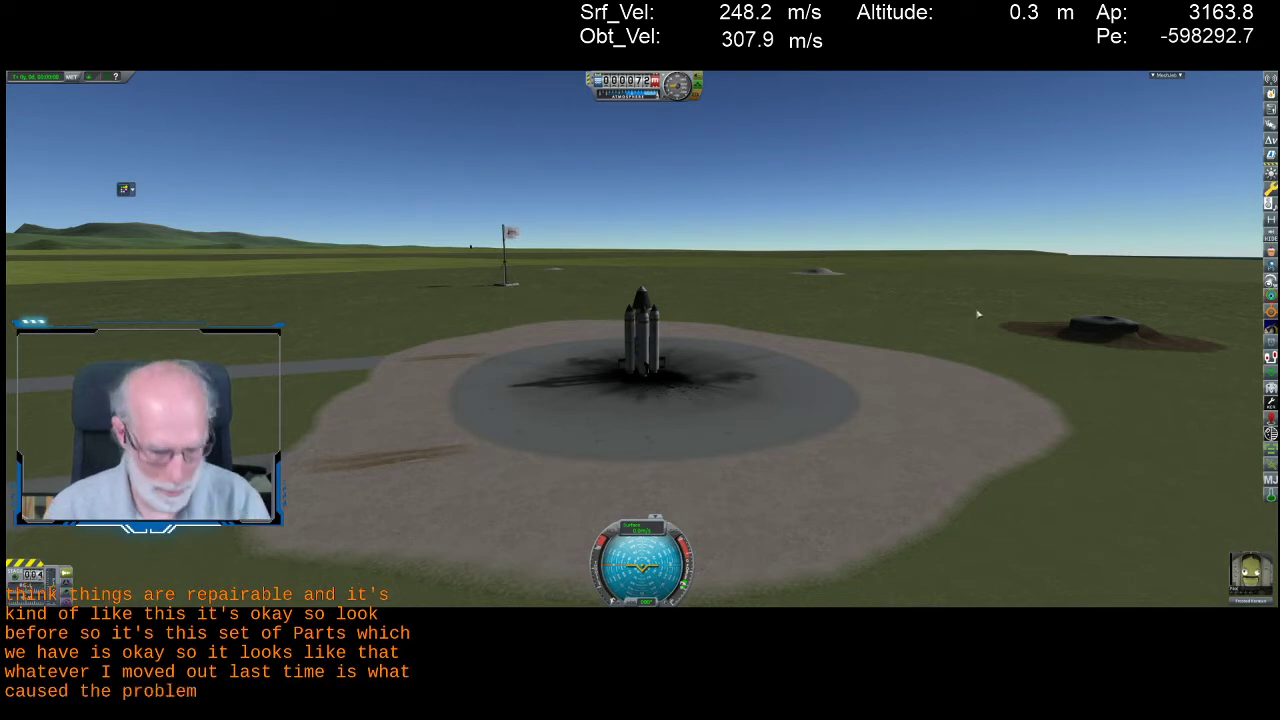
key("Escape")
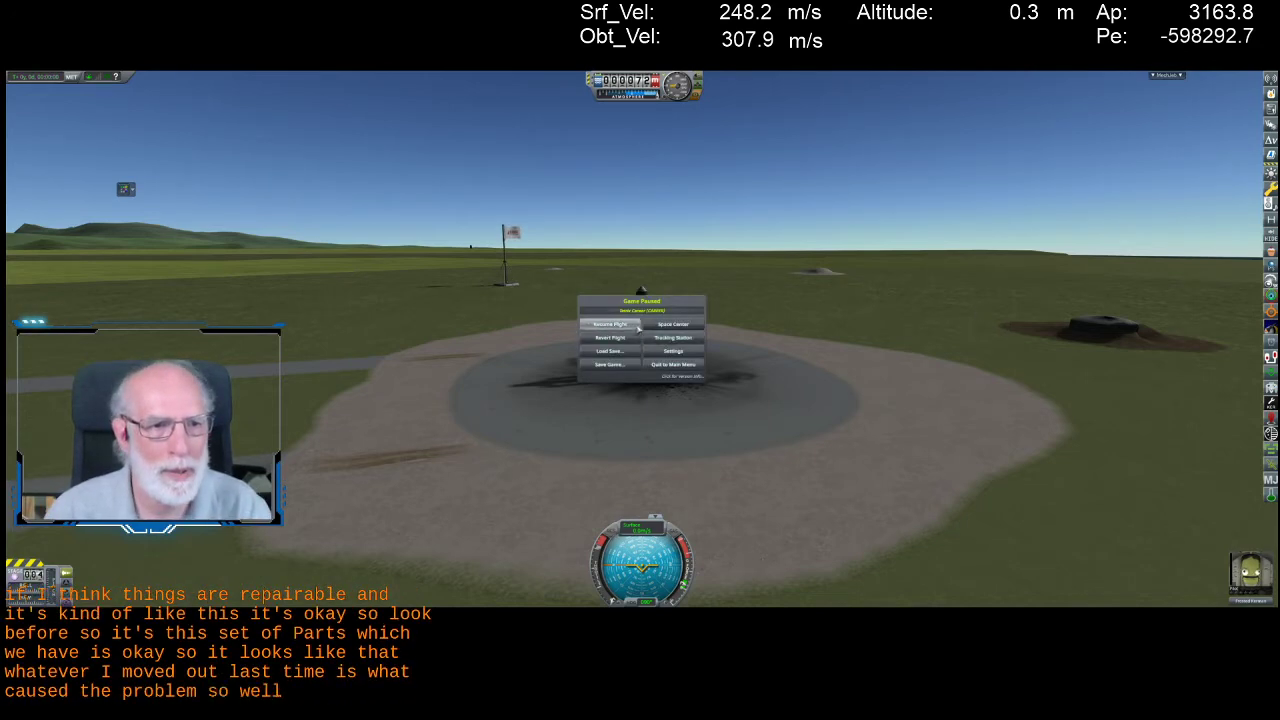
key("Escape")
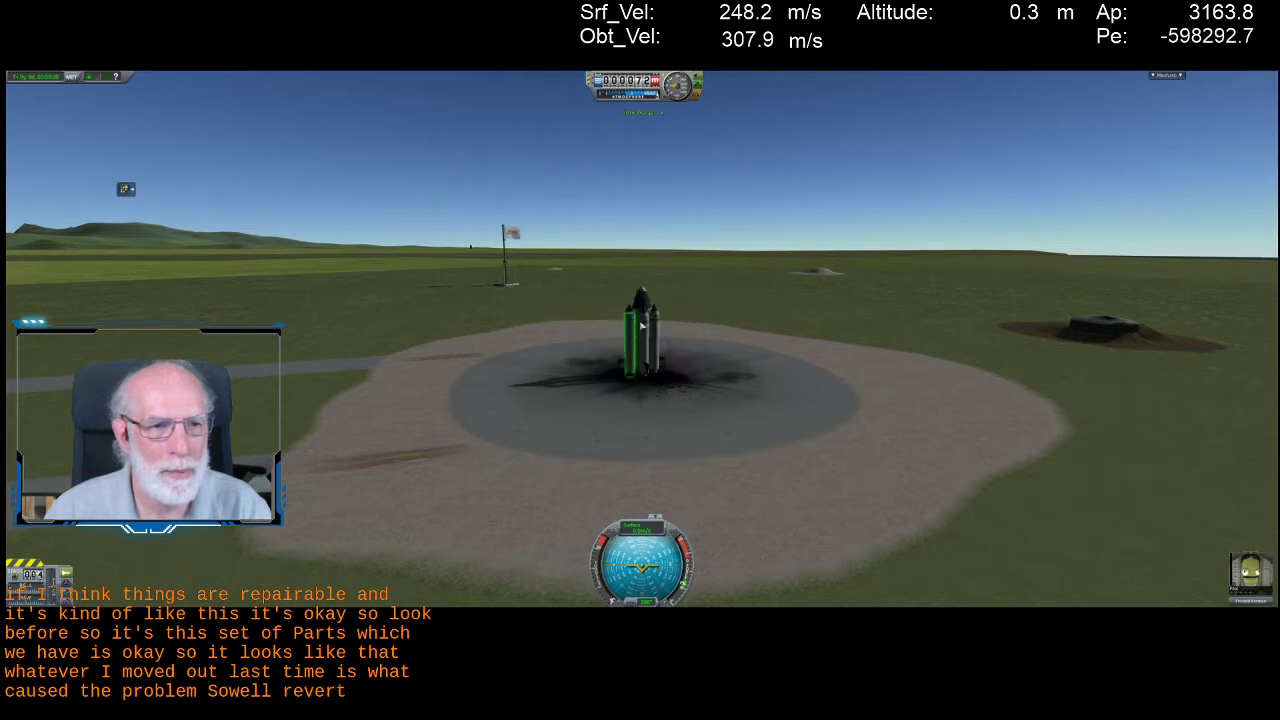
key("Escape")
left_click(610, 337)
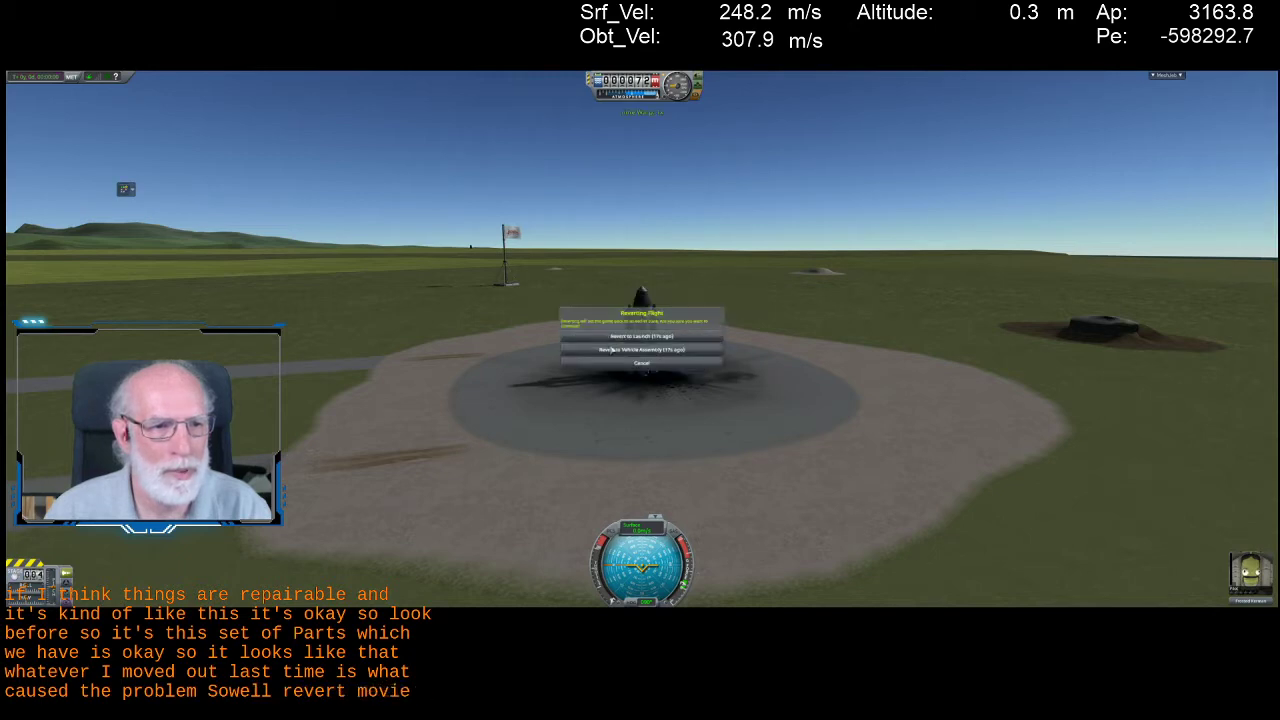
left_click(611, 350)
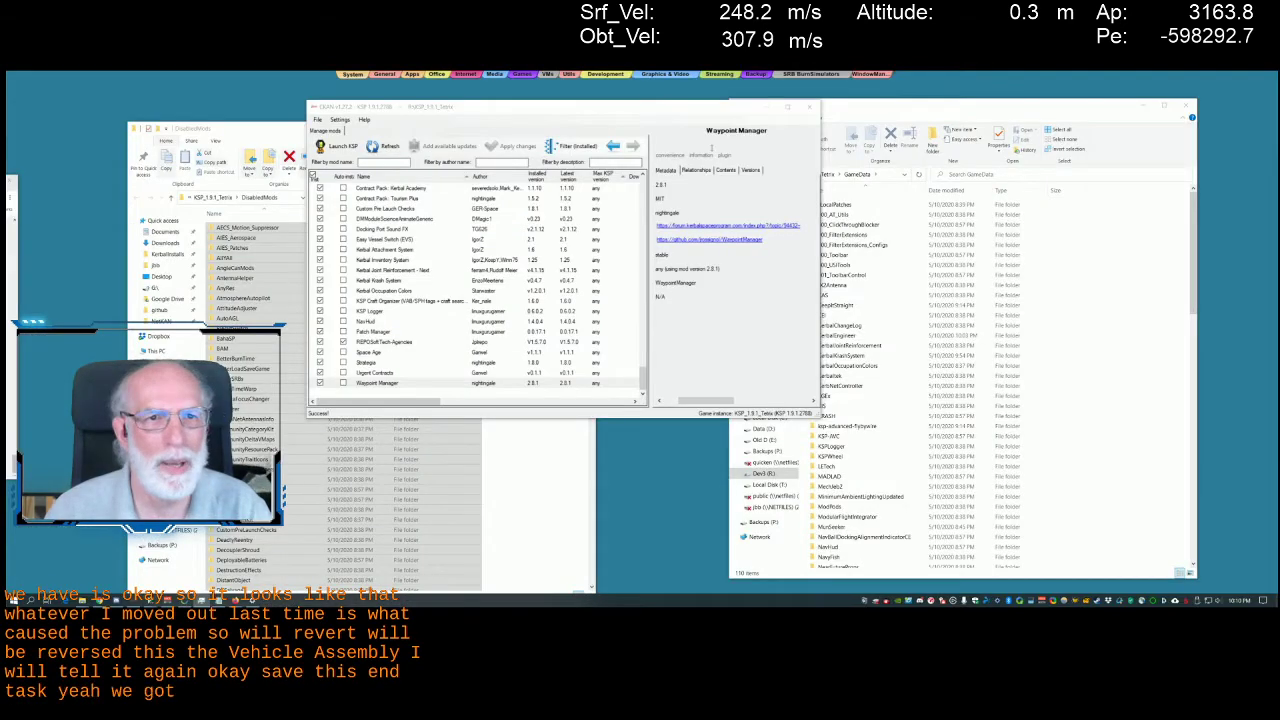
Create a new folder named OK2 inside the DisabledMods folder and open it
left_click(529, 445)
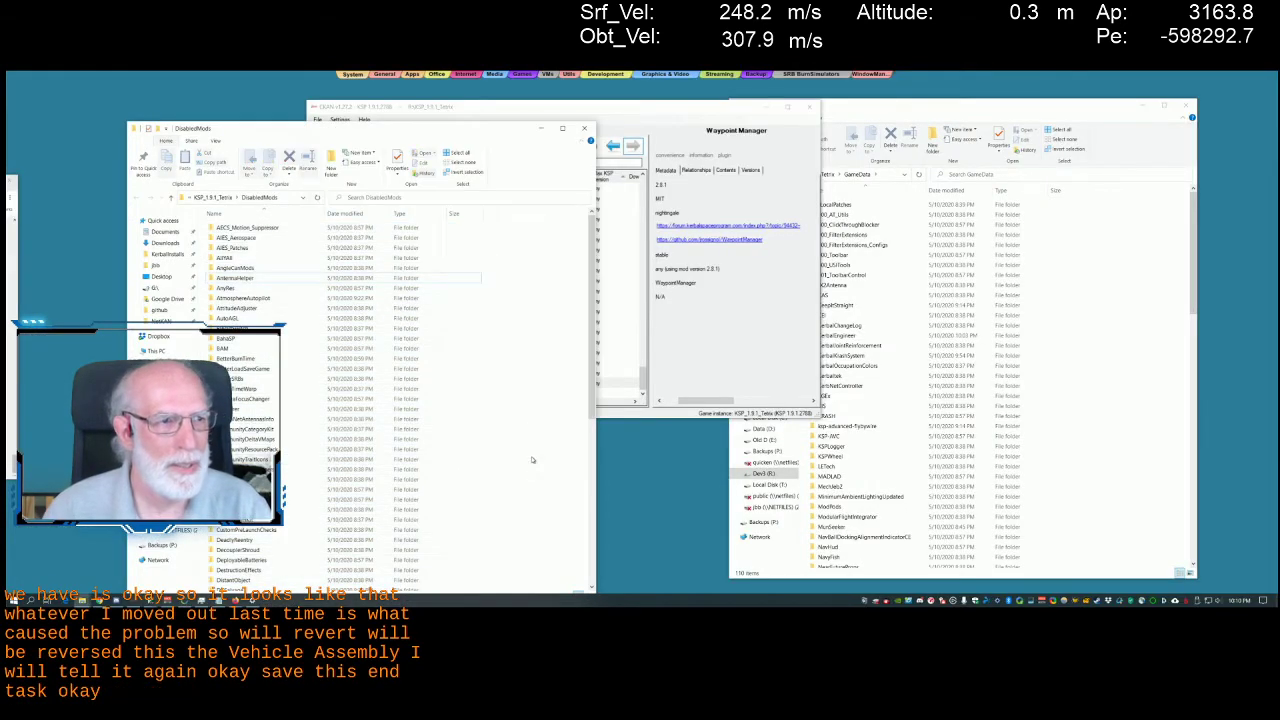
right_click(553, 226)
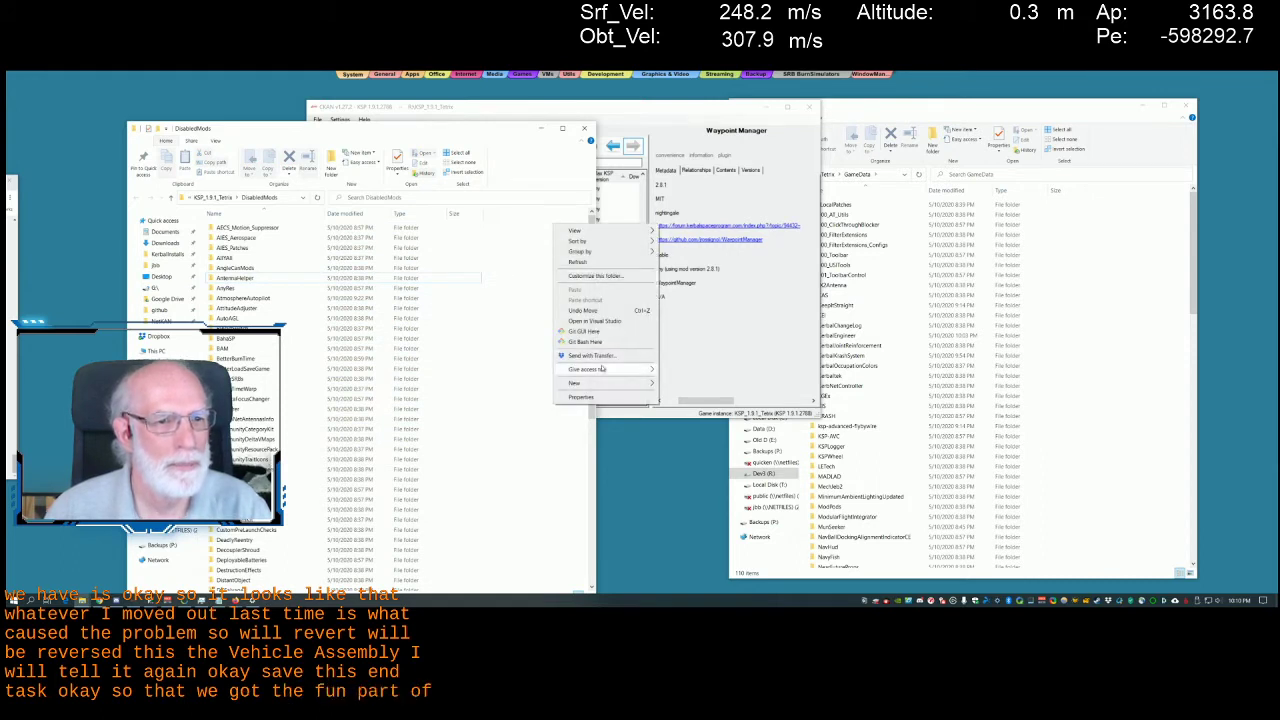
mouse_move(612, 384)
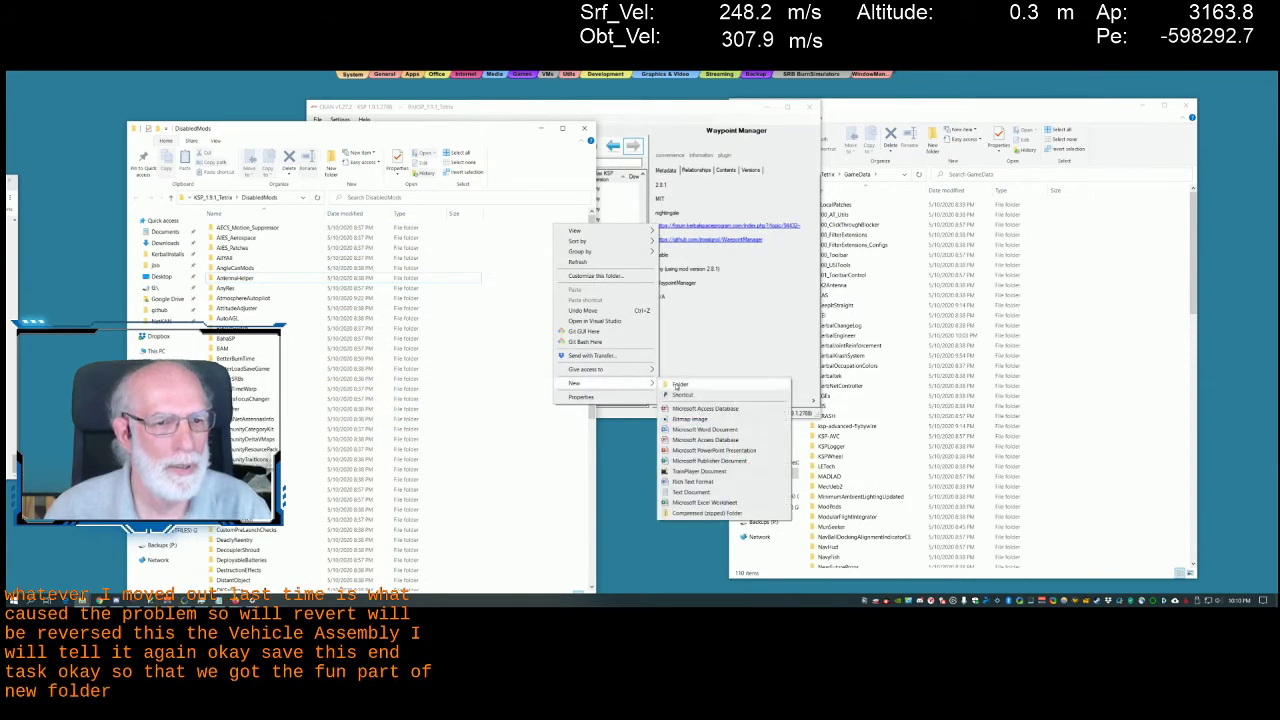
left_click(680, 388)
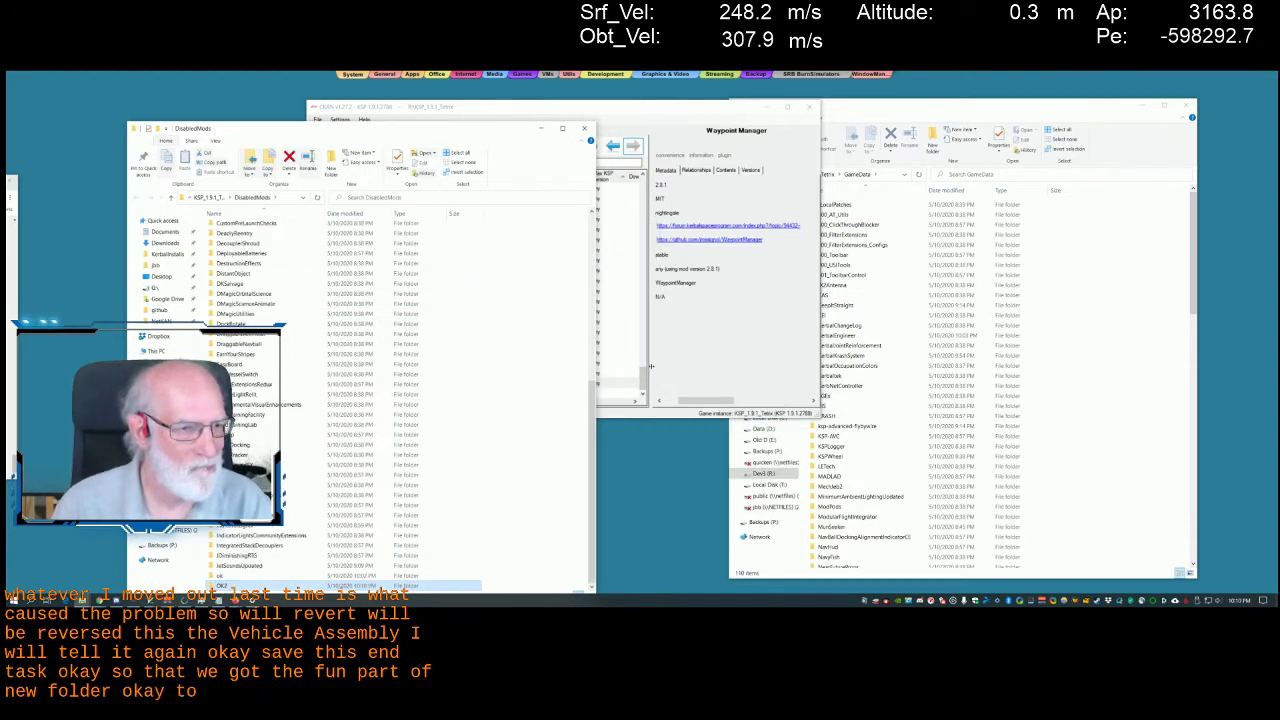
key("Return")
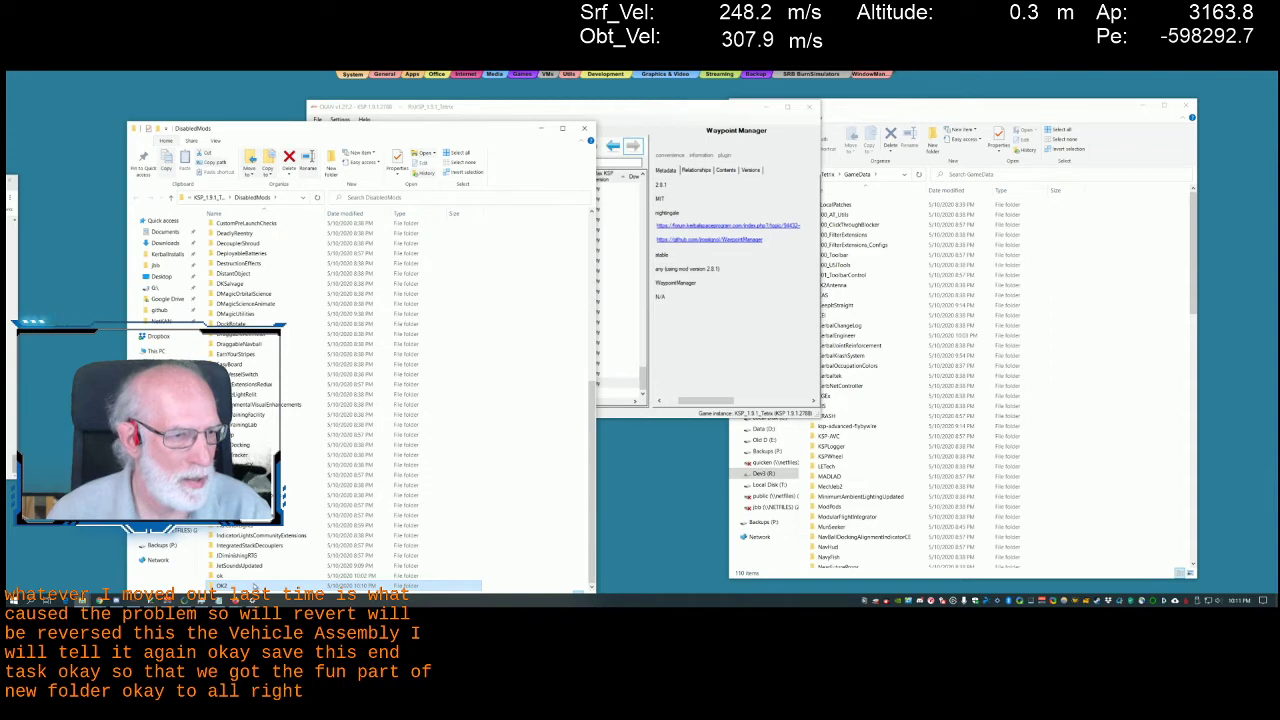
double_click(253, 586)
Move the mod folders from JX2Antenna through SpaceY-Lifters out of GameData into the OK2 folder
left_click(850, 385)
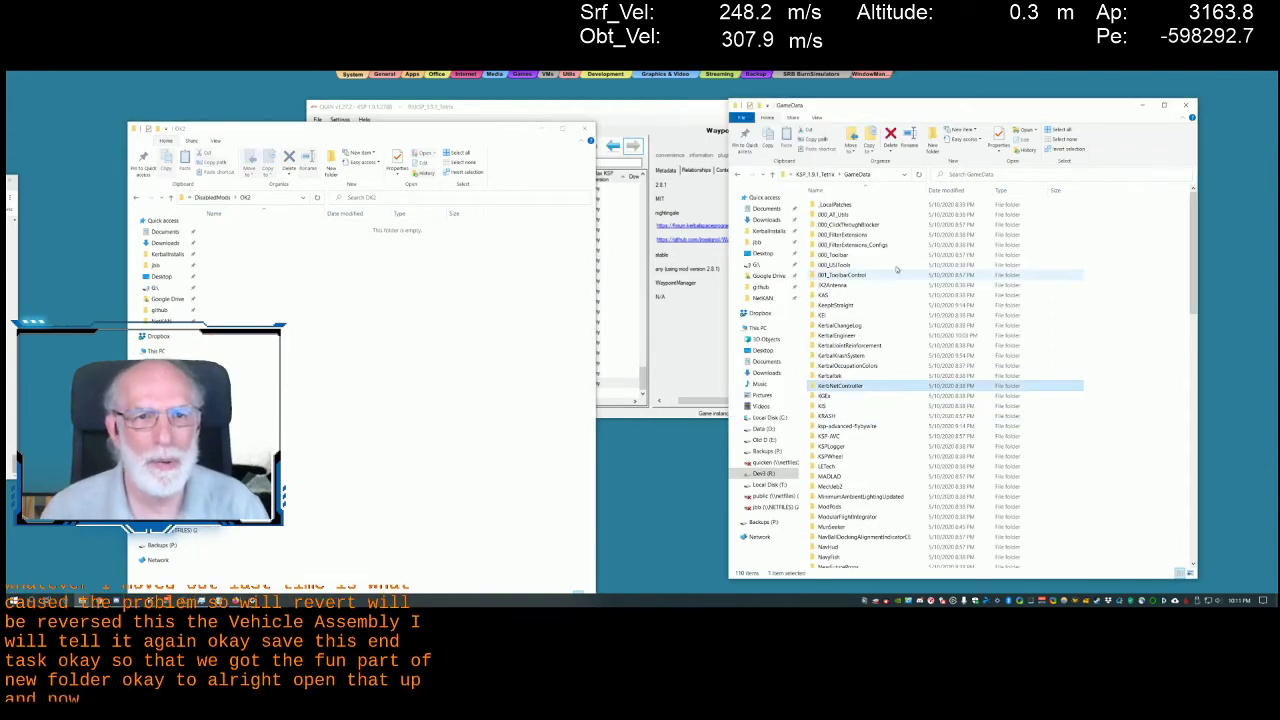
left_click(845, 214)
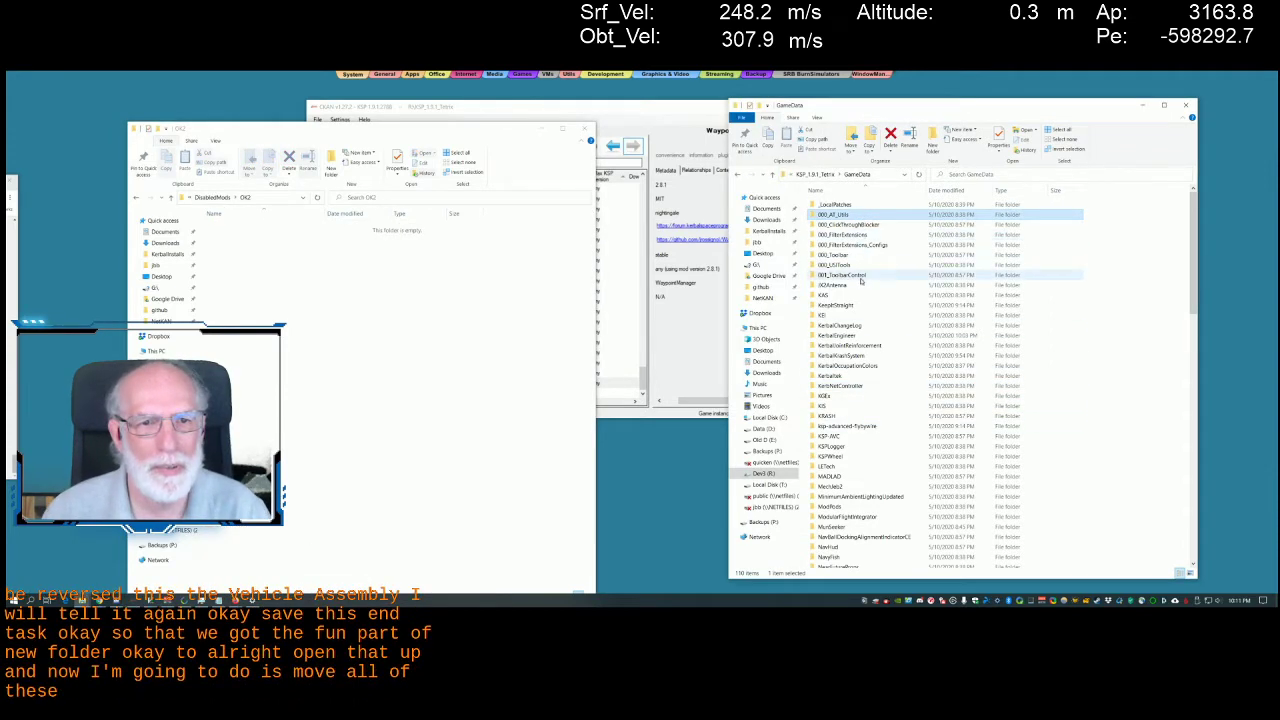
left_click(851, 291)
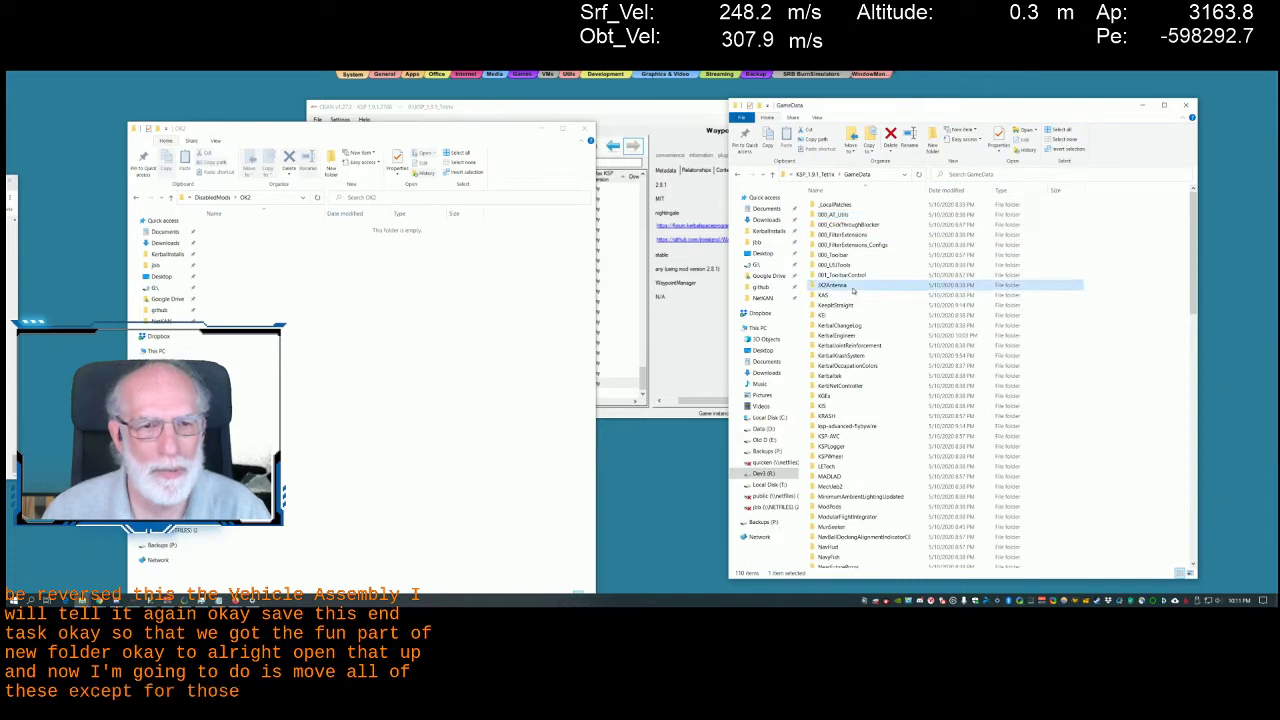
scroll(855, 400, "down", 6)
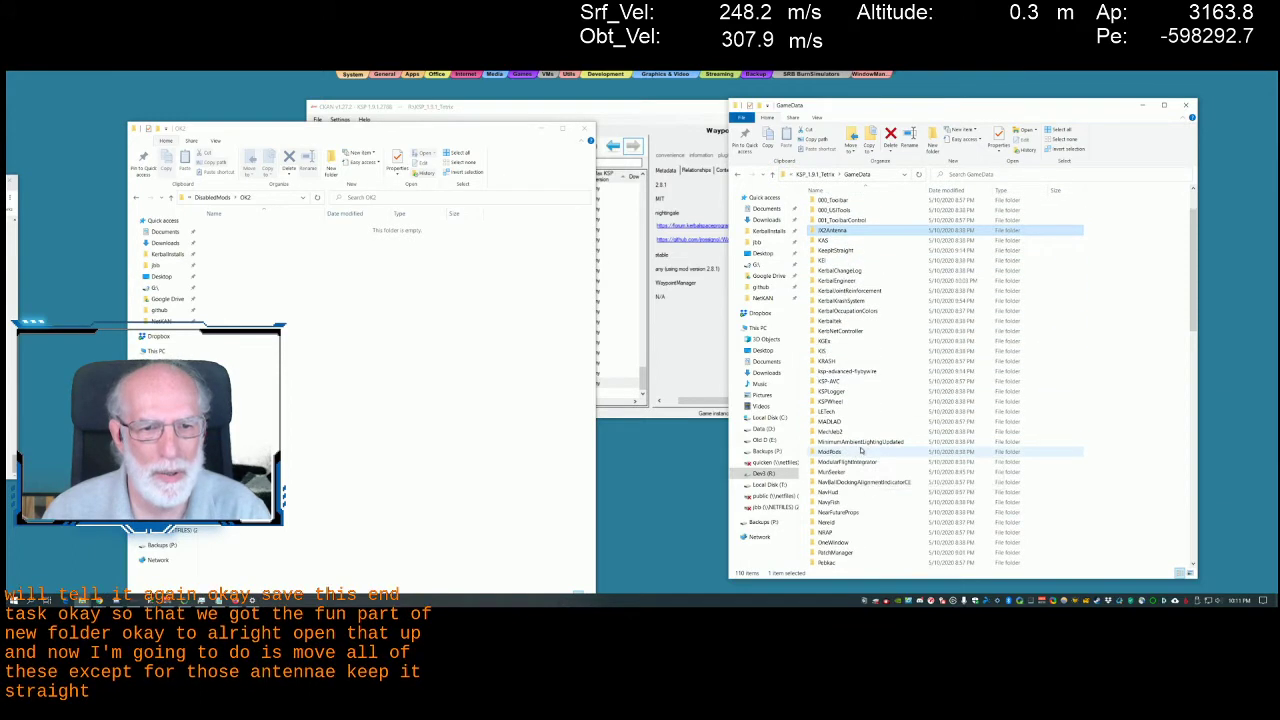
scroll(862, 455, "down", 3)
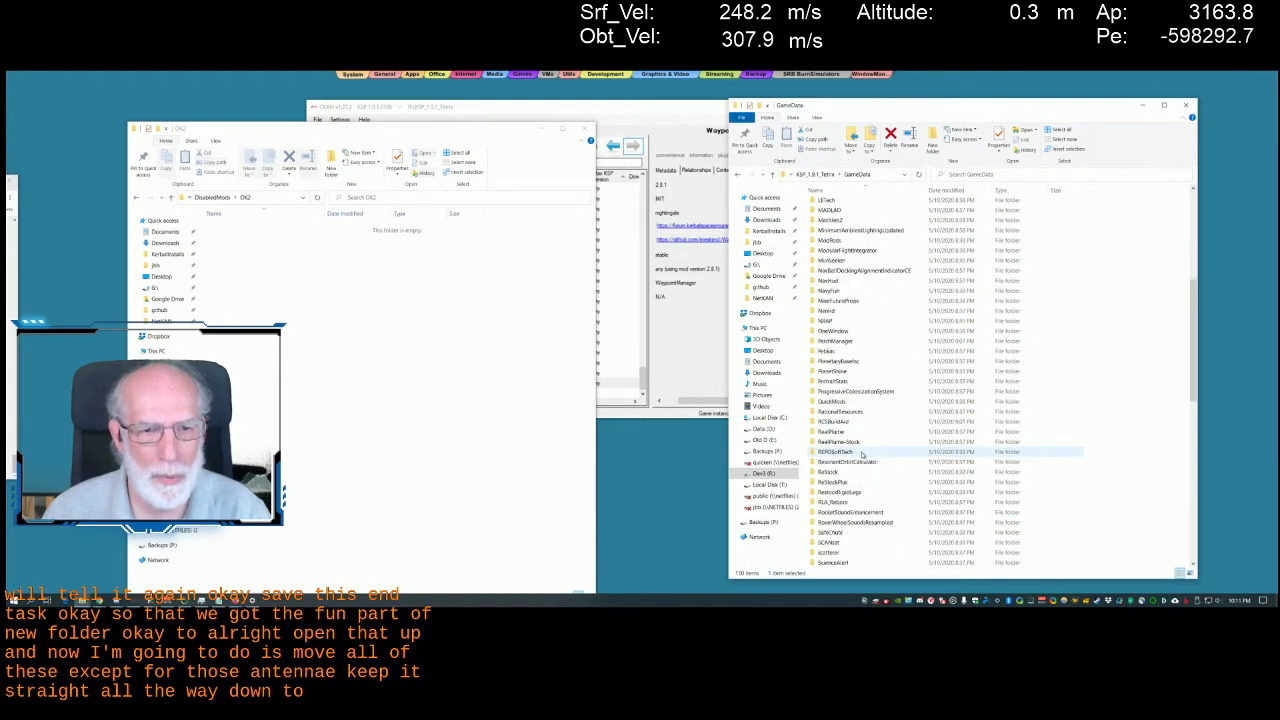
scroll(862, 455, "down", 6)
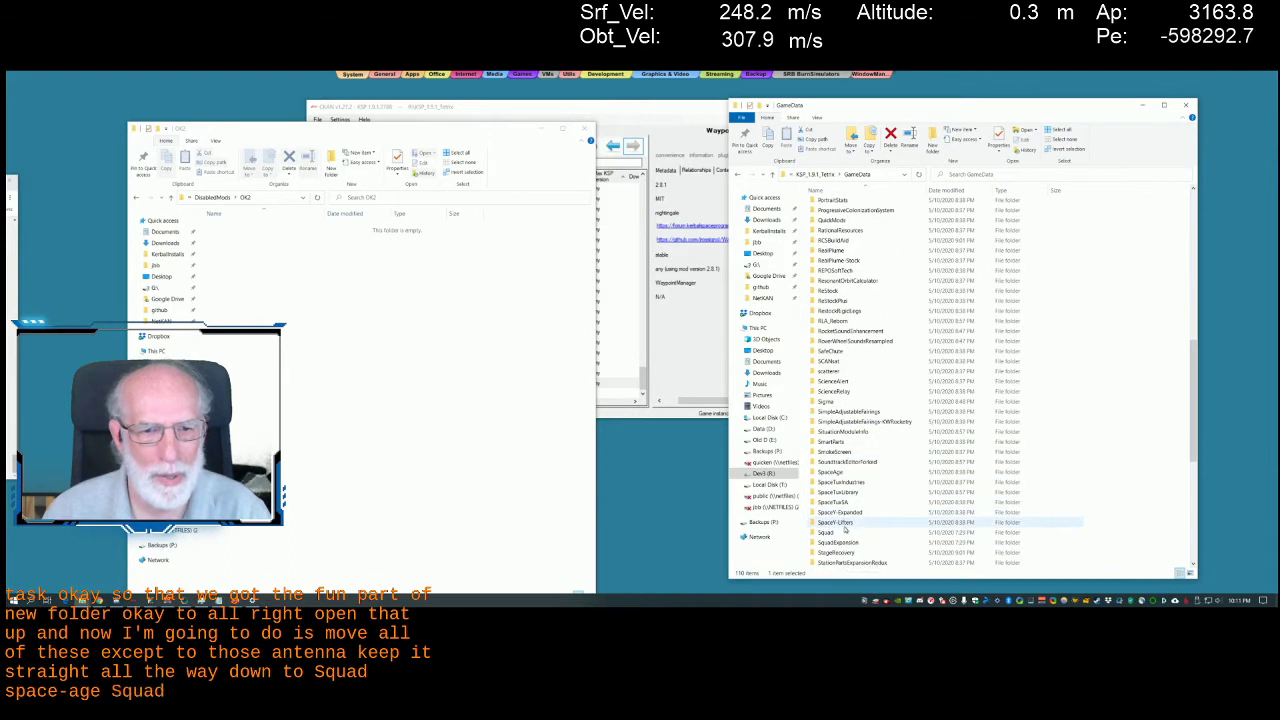
left_click(842, 527, "shift")
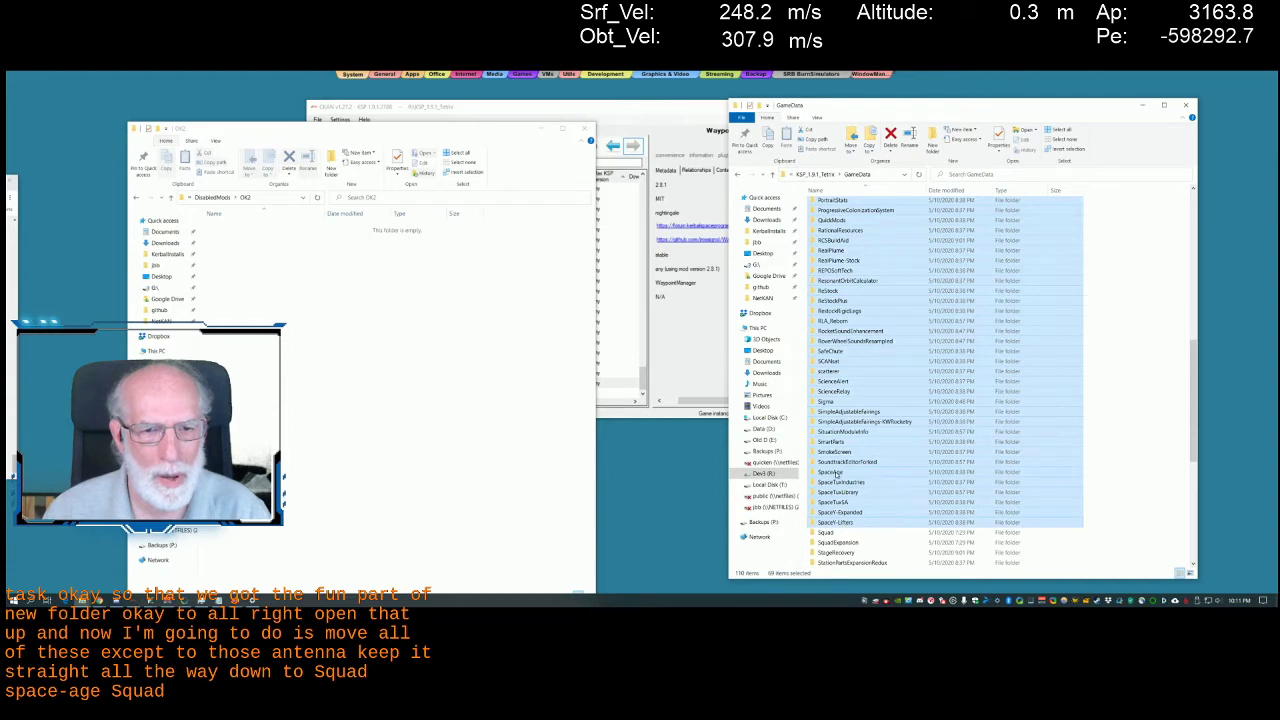
left_click_drag(842, 460, 432, 480)
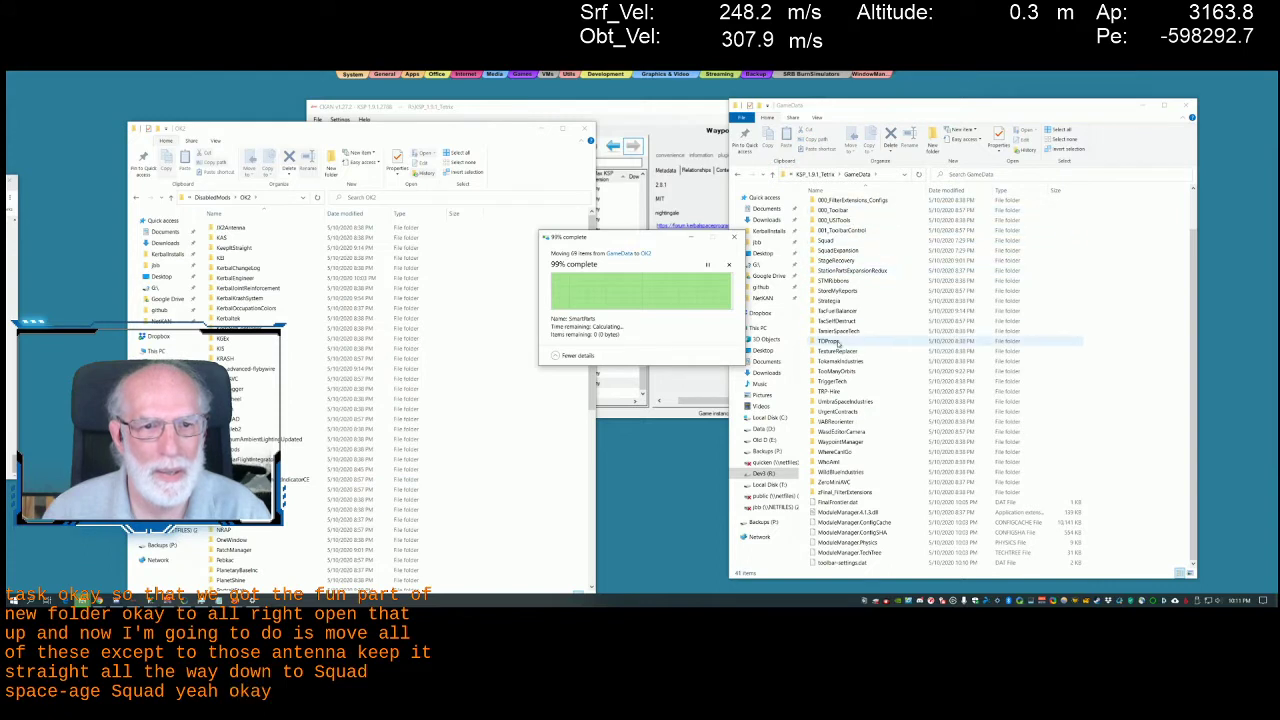
Move the mod folders from StageRecovery through ZeroMiniAVC out of GameData into the OK2 folder
left_click(836, 260)
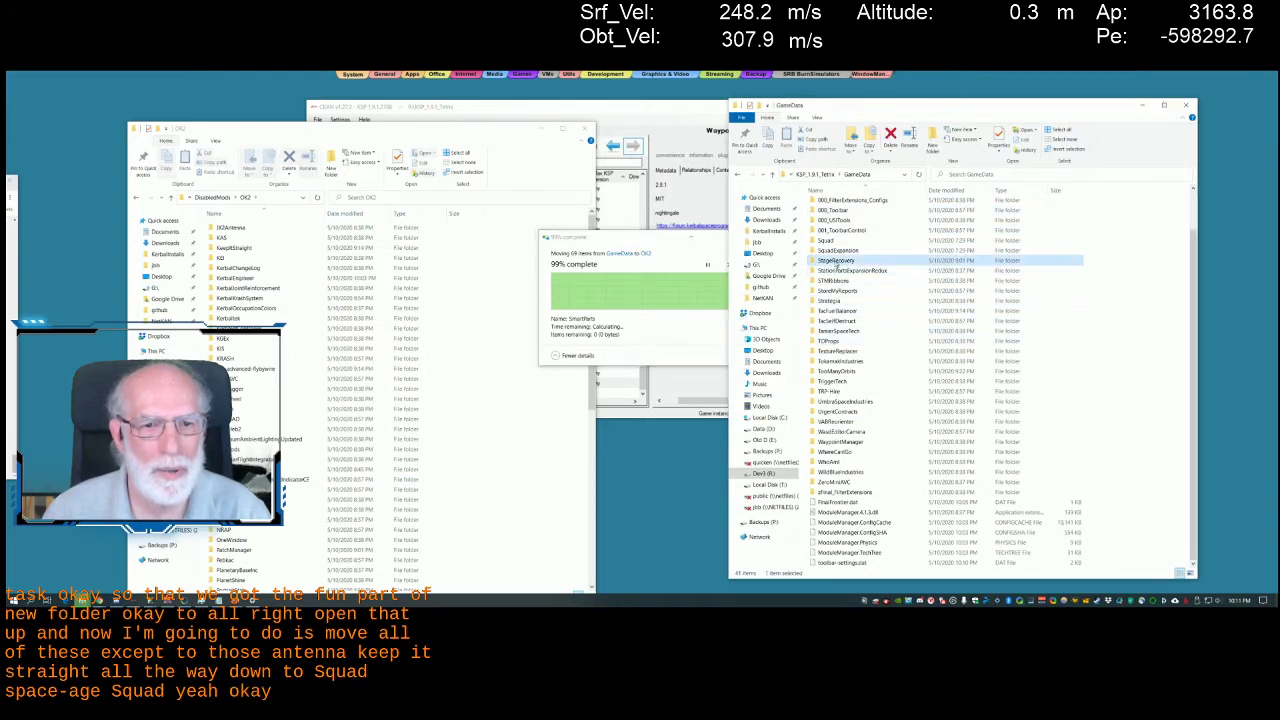
left_click(835, 482, "shift")
left_click_drag(835, 472, 581, 492)
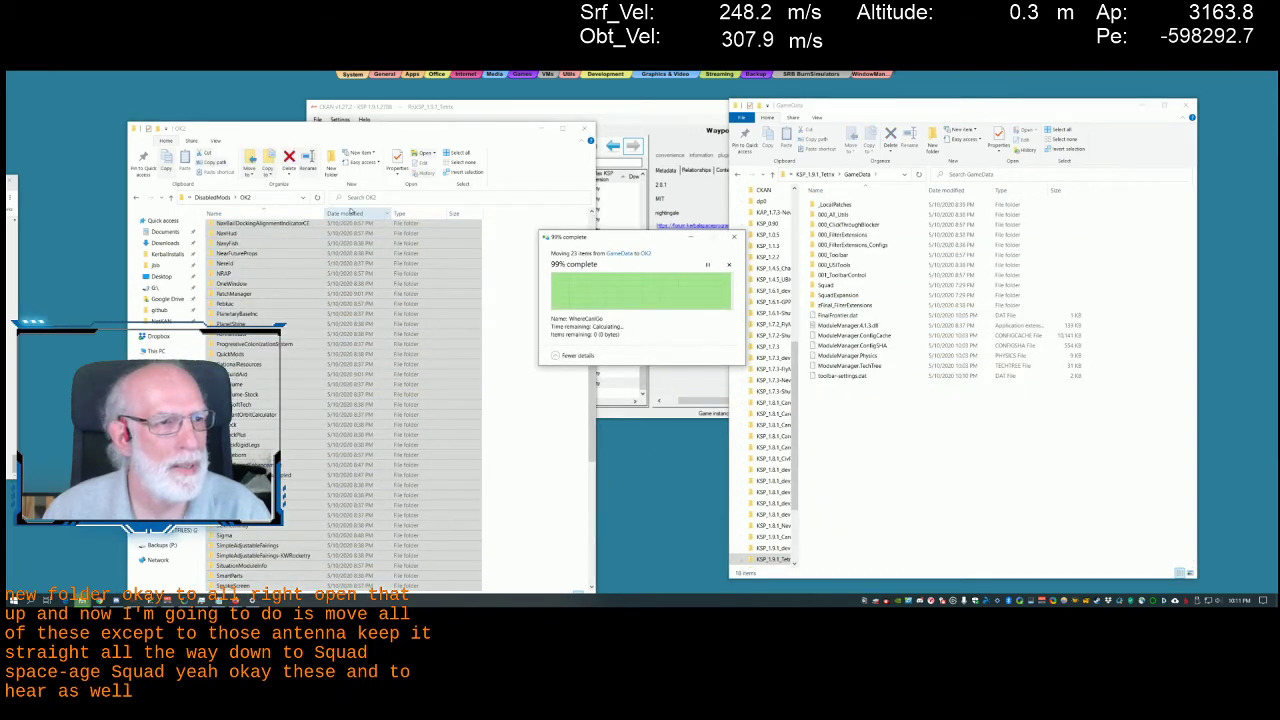
Check the ok folder and move the mod folders from AECS_Motion_Suppressor through JetSoundsUpdated out of DisabledMods back into GameData
left_click(222, 197)
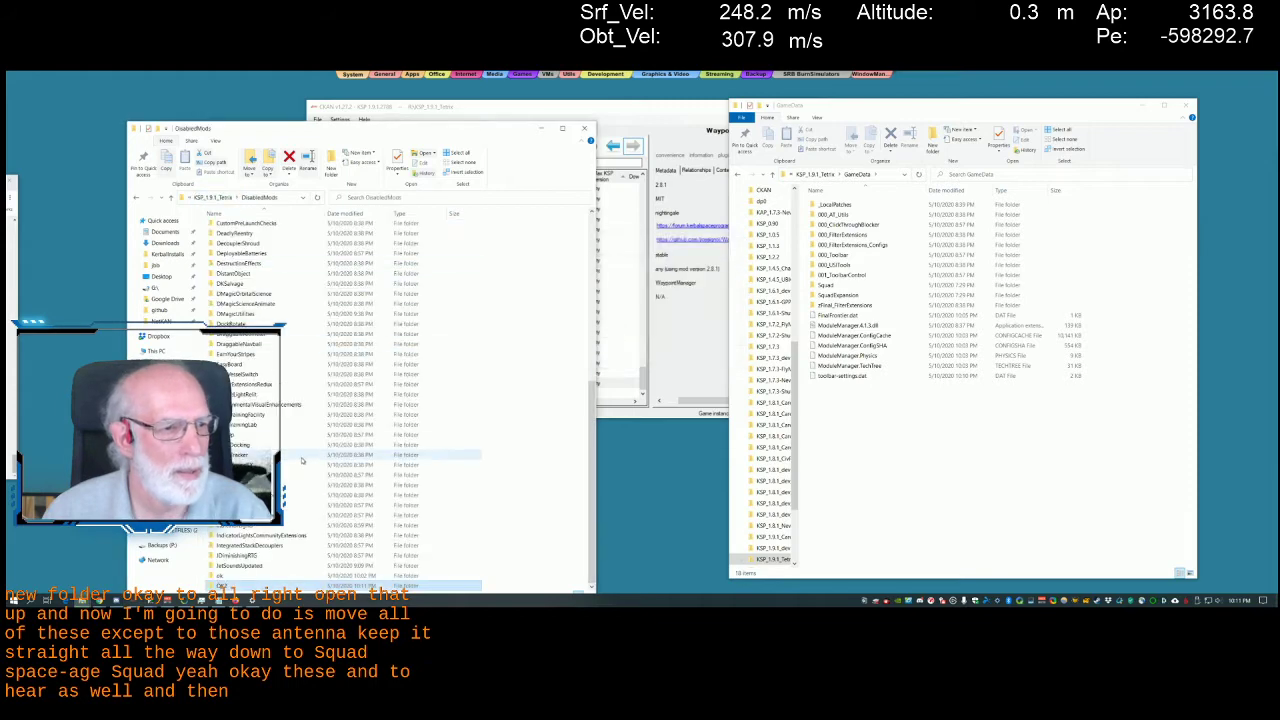
double_click(230, 577)
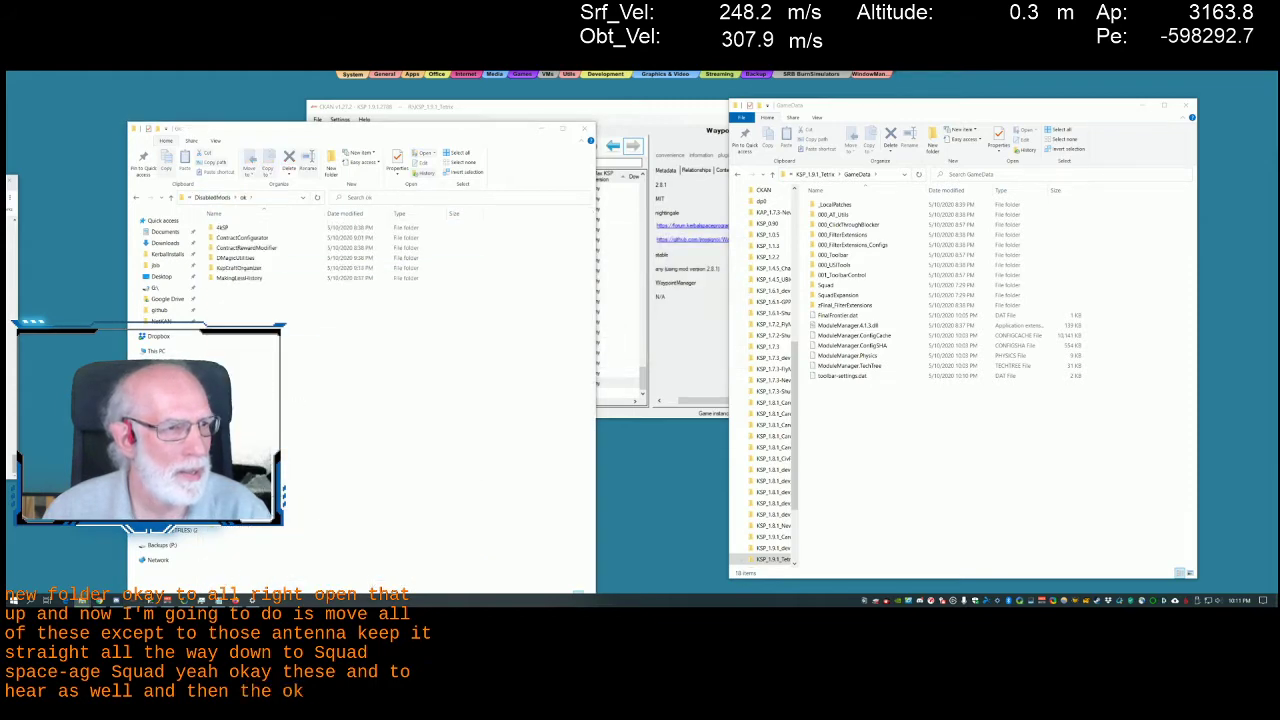
left_click(214, 197)
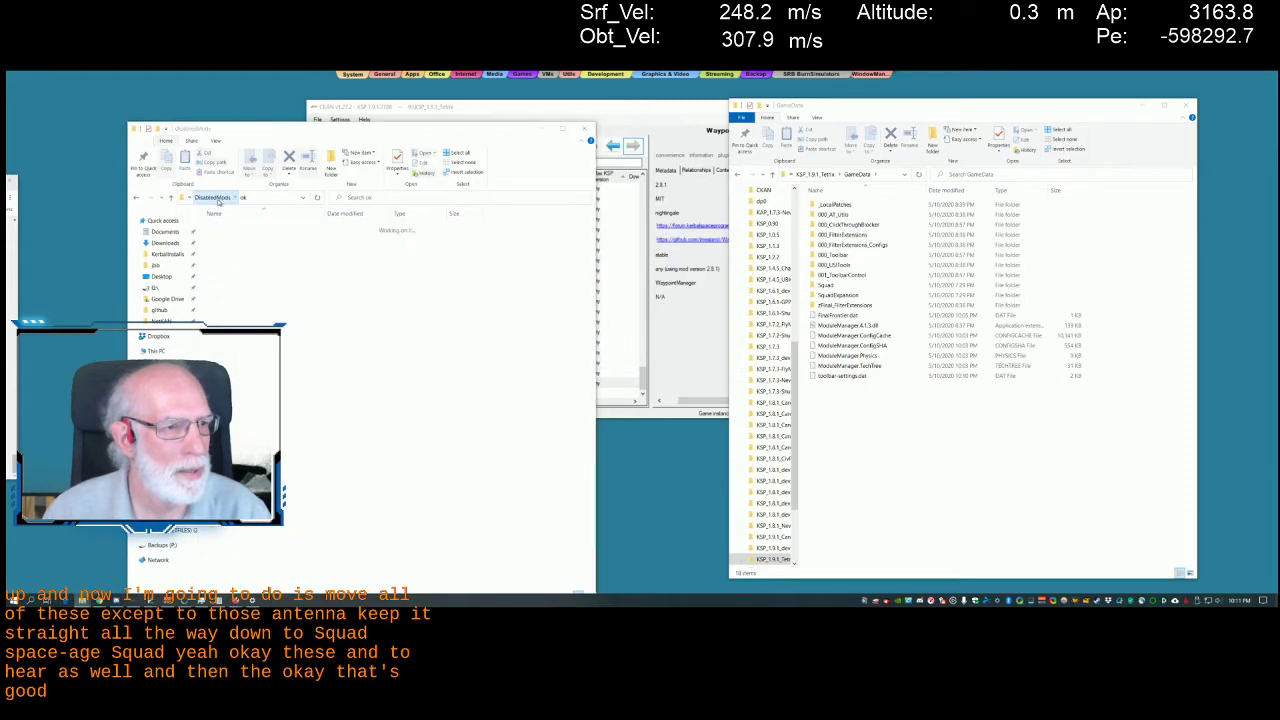
scroll(237, 256, "up", 4)
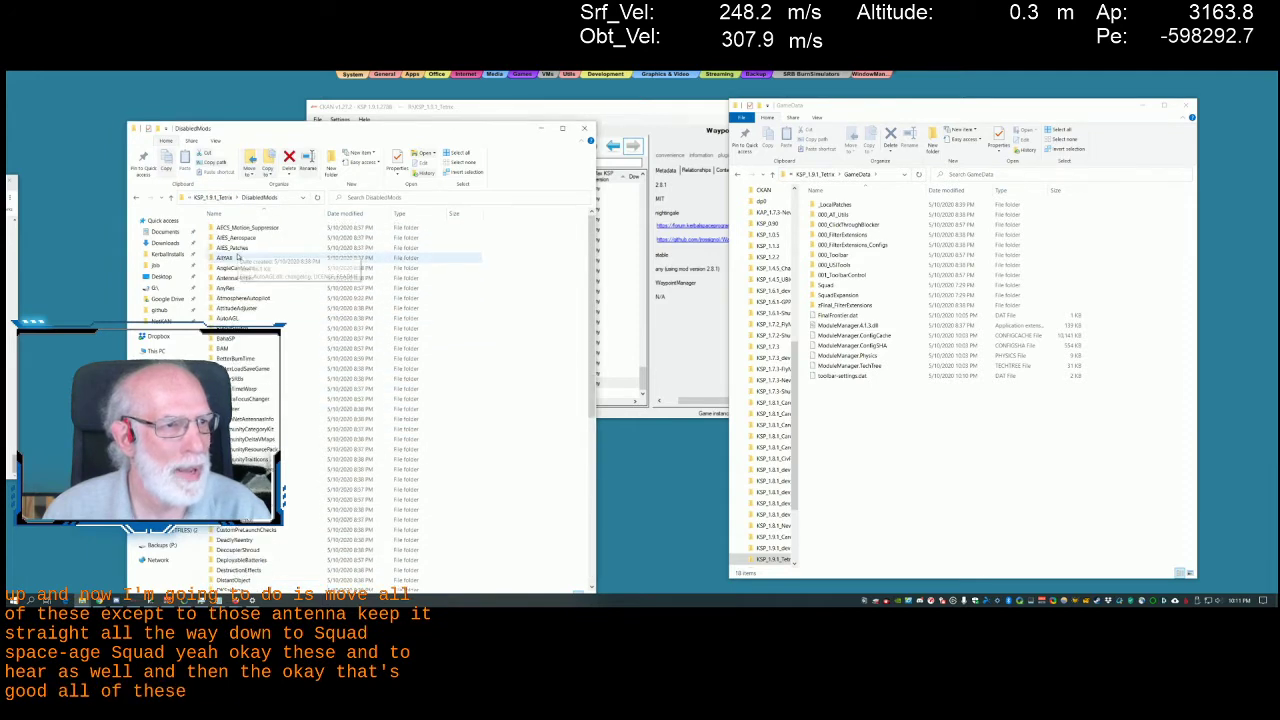
scroll(283, 338, "down", 10)
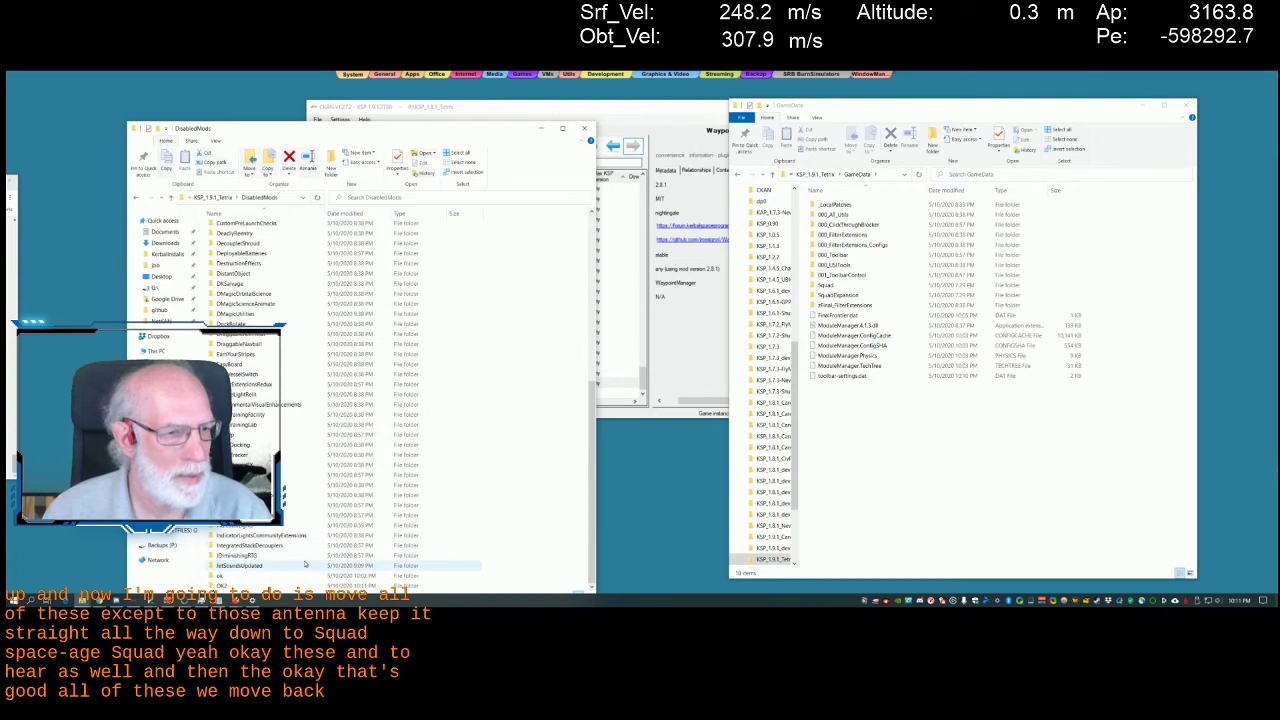
left_click(305, 565, "shift")
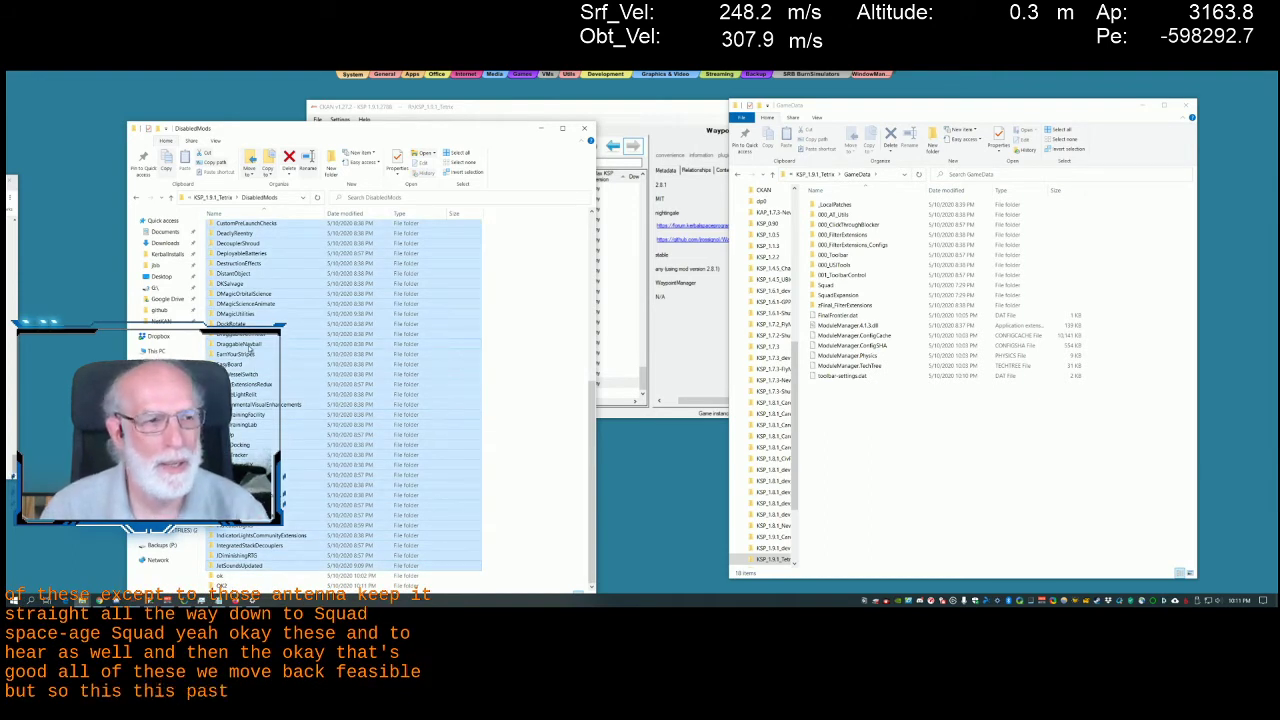
left_click_drag(250, 349, 881, 501)
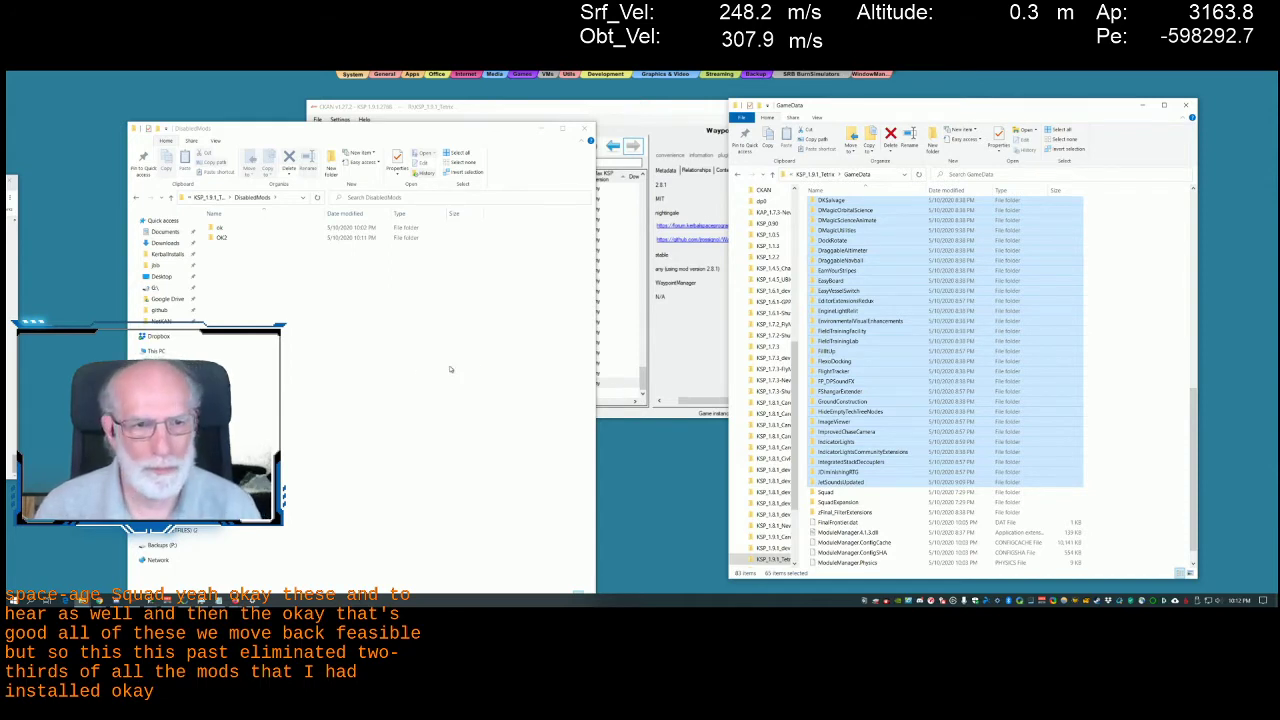
Switch to CKAN and launch KSP despite the incompatible installed modules
left_click(669, 337)
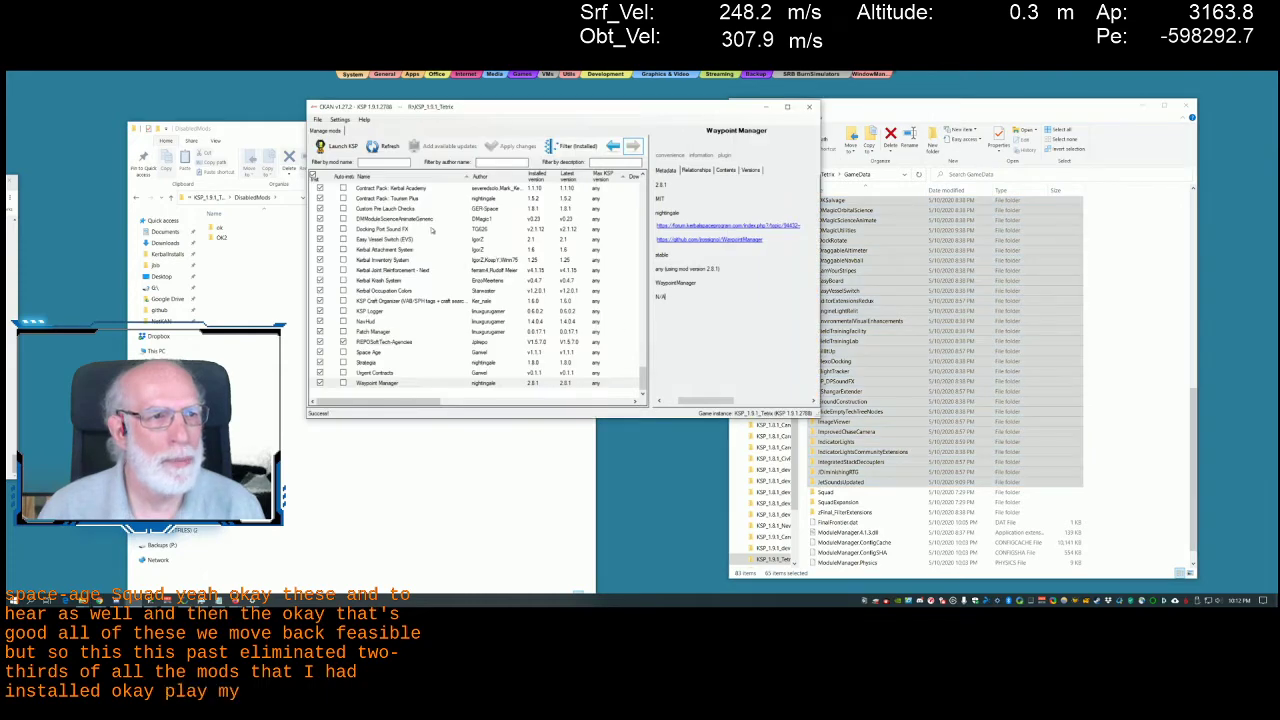
left_click(335, 148)
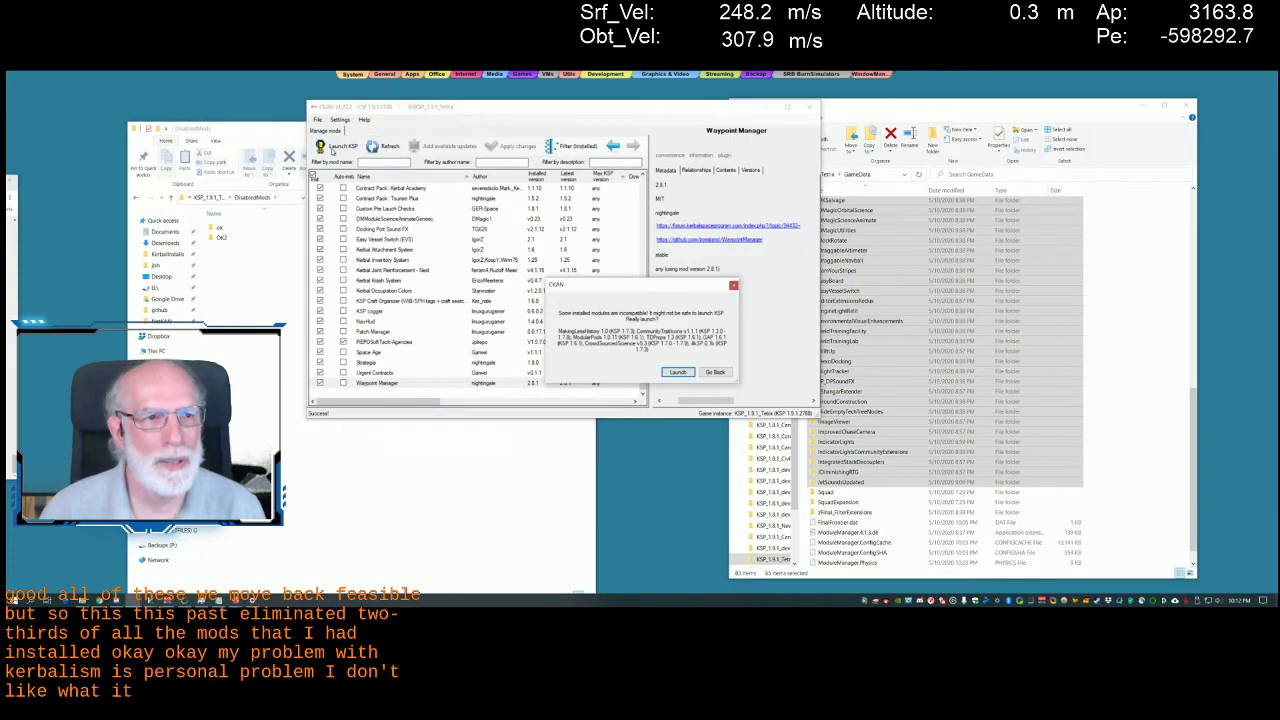
left_click(668, 372)
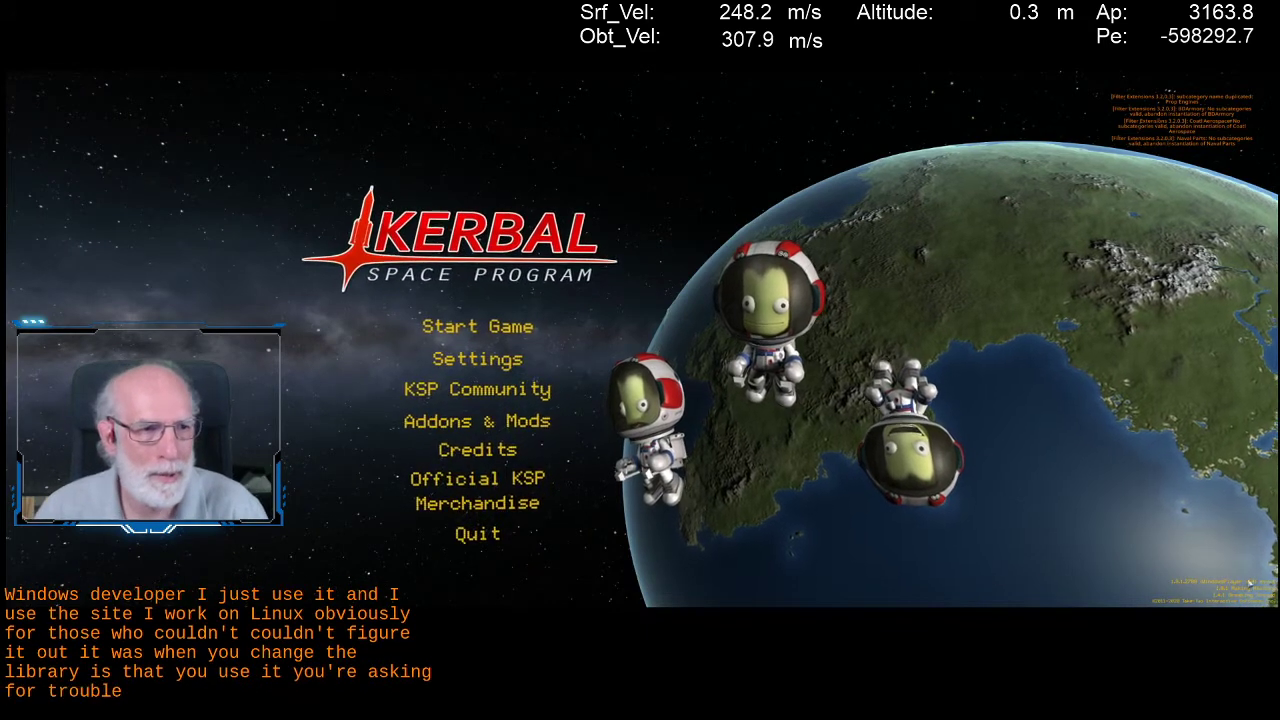
Resume the first saved game from the Kerbal Space Program start screen
left_click(485, 322)
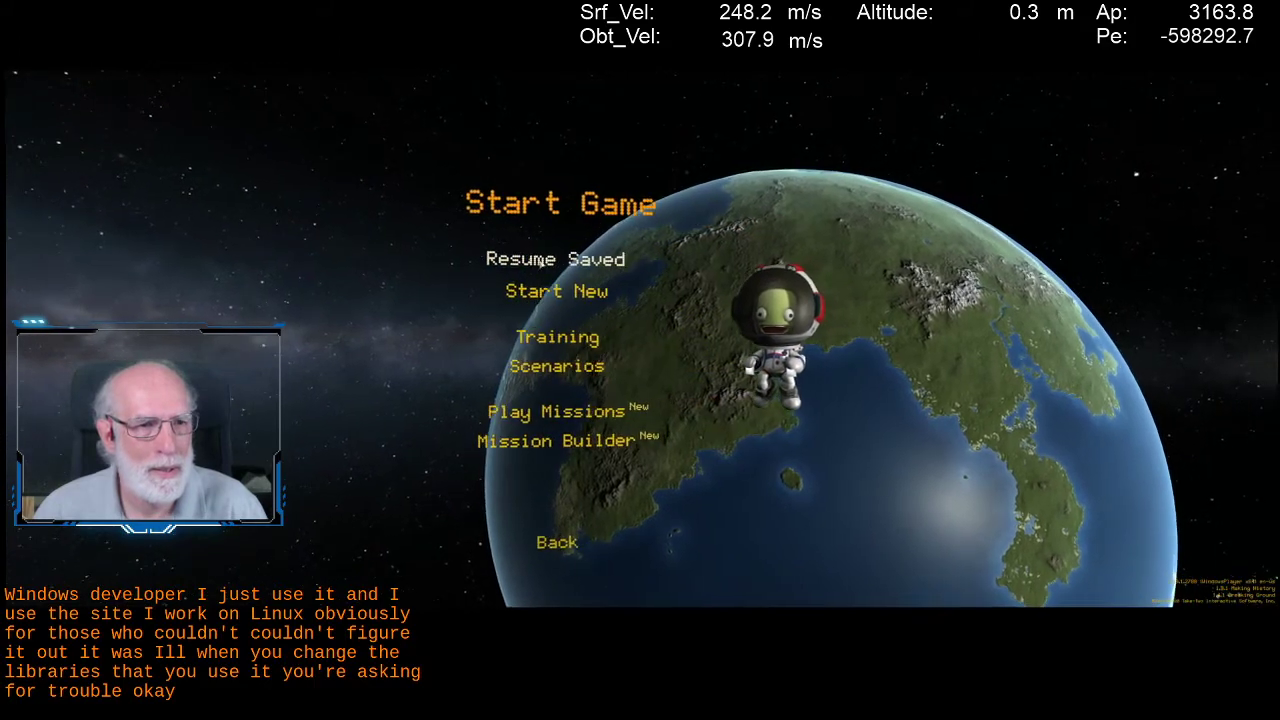
left_click(584, 252)
double_click(620, 268)
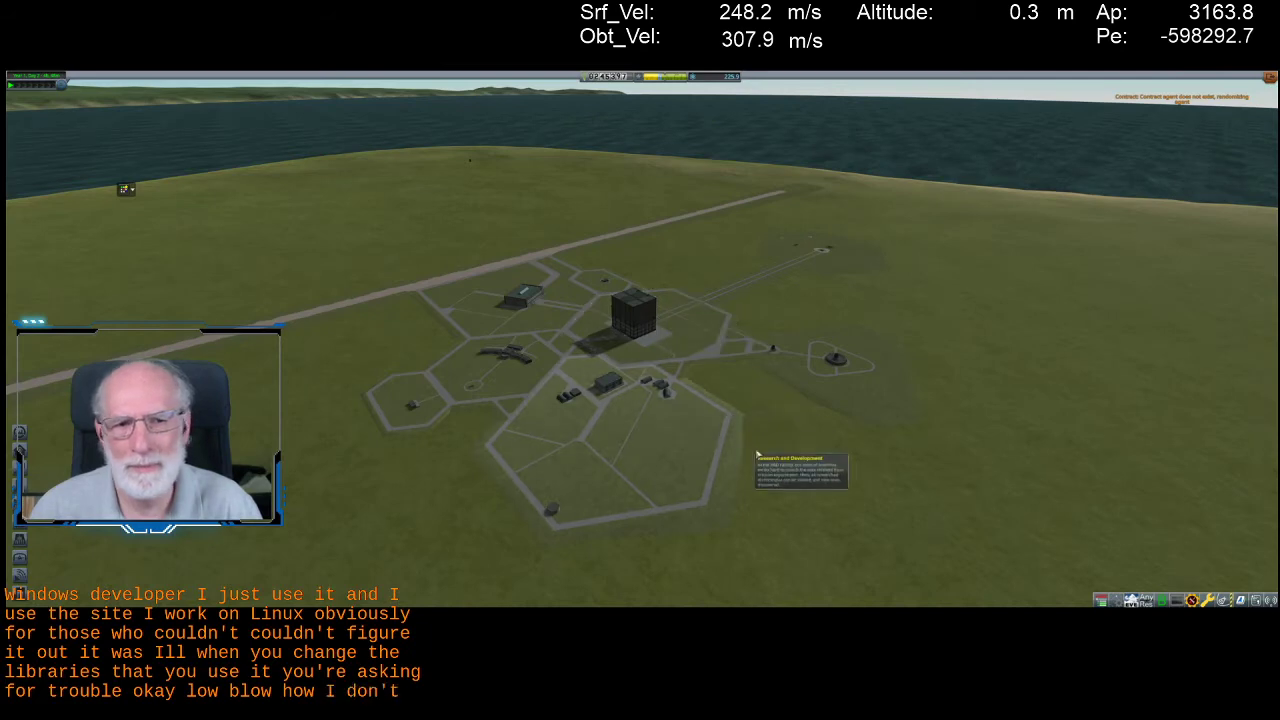
Enter the Vehicle Assembly Building and try to load the auto-saved Untitled Space Craft
left_click(690, 338)
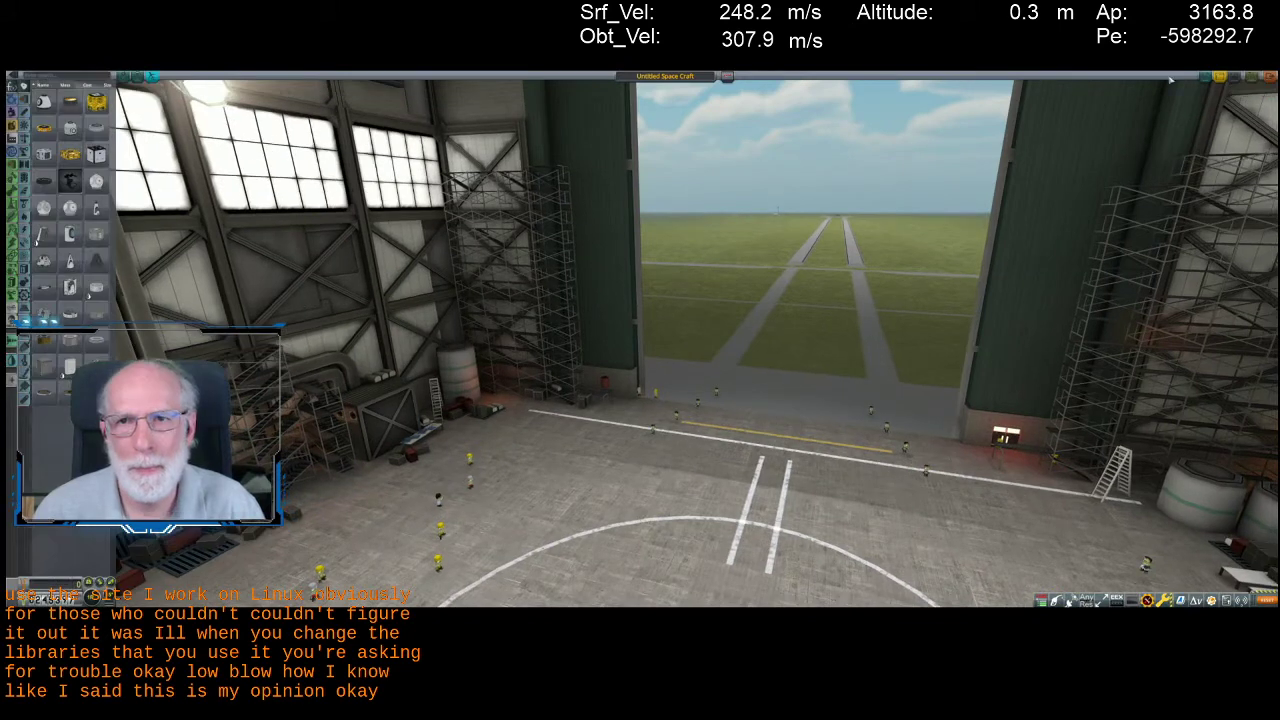
left_click(1220, 77)
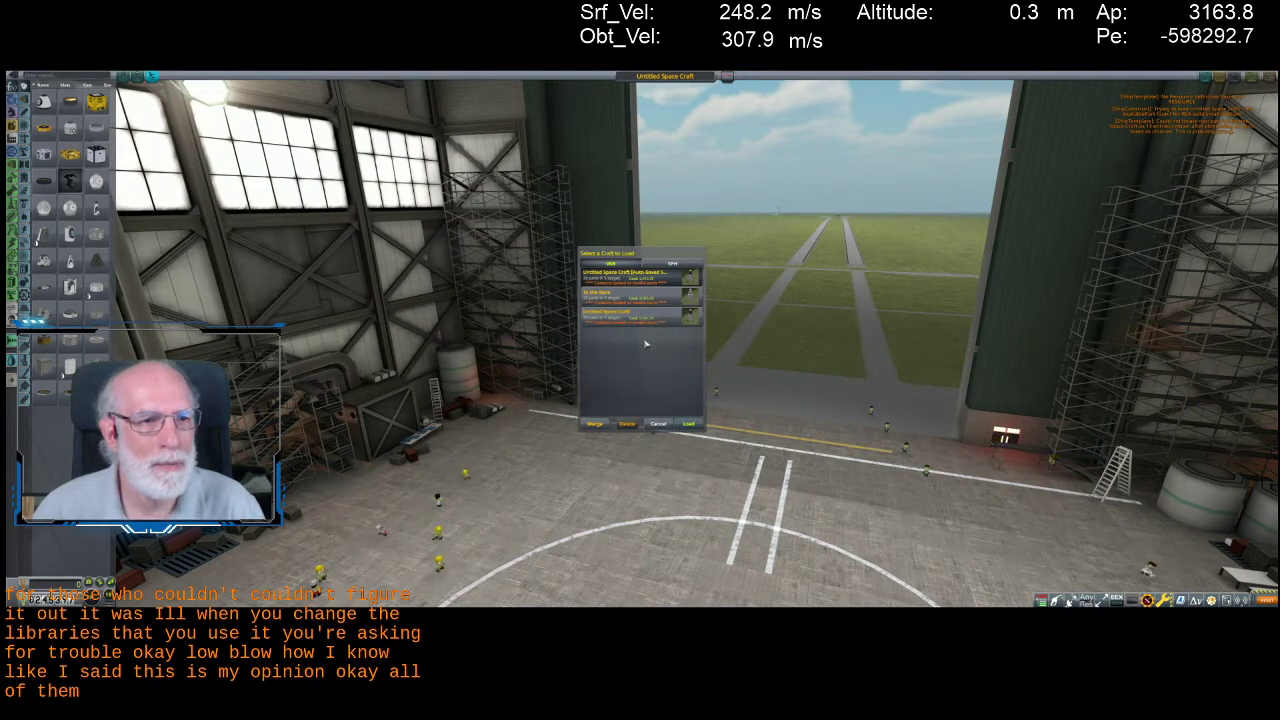
double_click(655, 279)
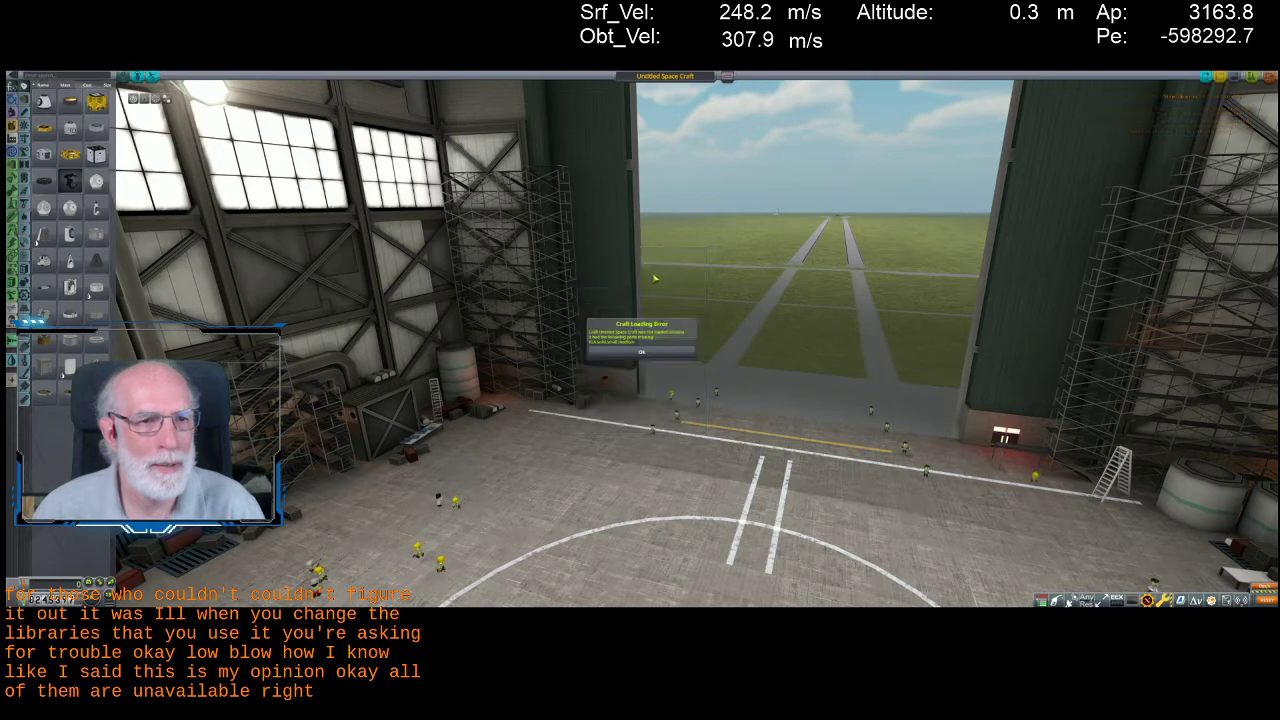
Dismiss the craft loading error and place a large cone-shaped command pod as the root part
left_click(642, 351)
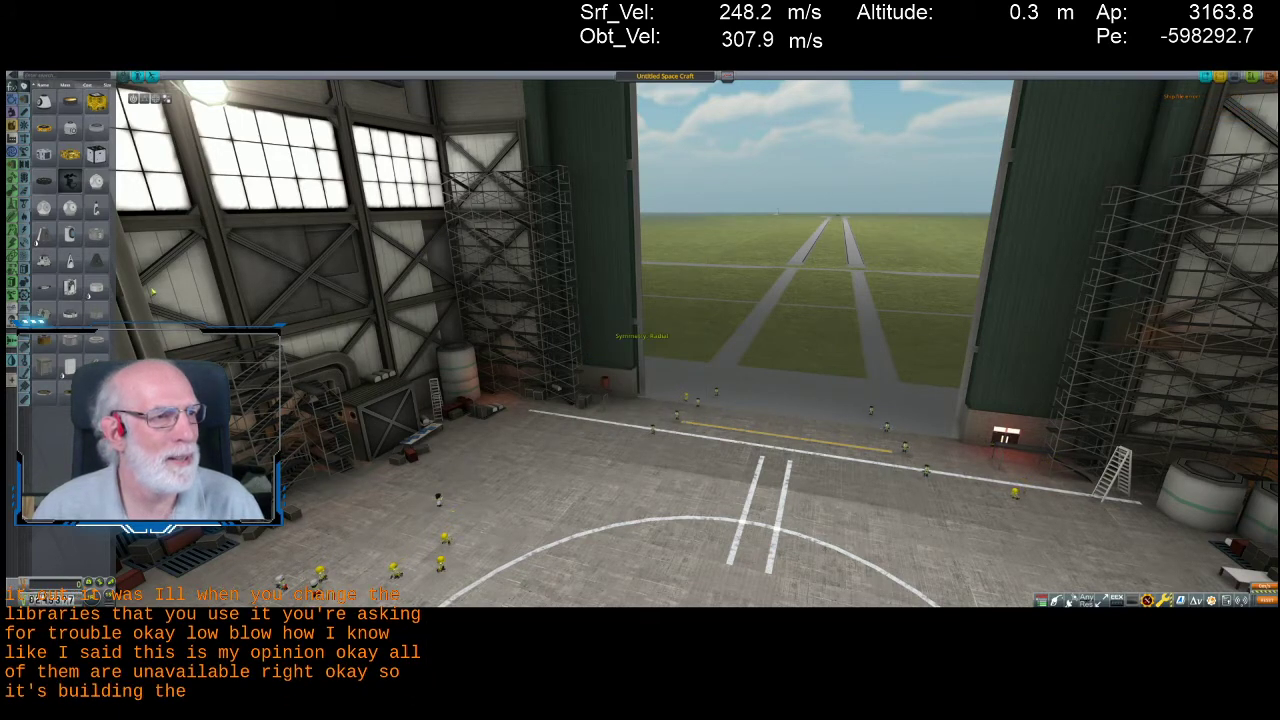
left_click(95, 258)
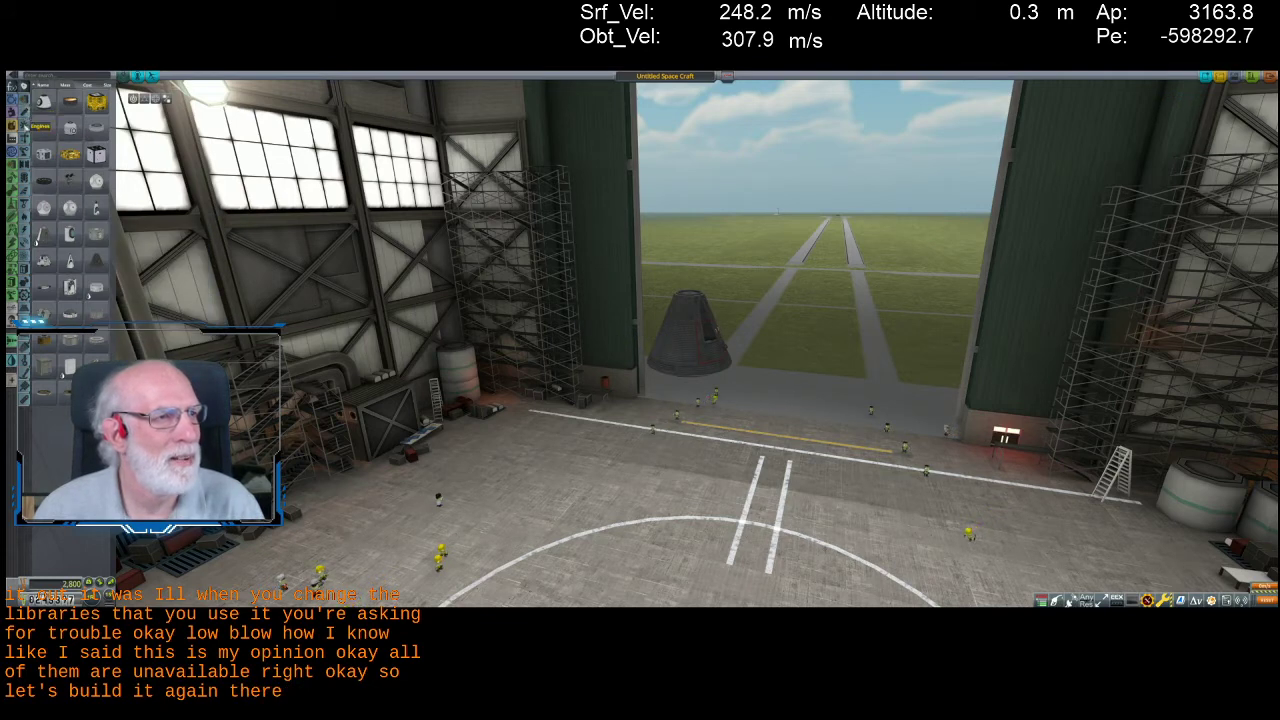
Try to attach a small decoupler beneath the large command pod, discarding the parts that do not fit
left_click(24, 168)
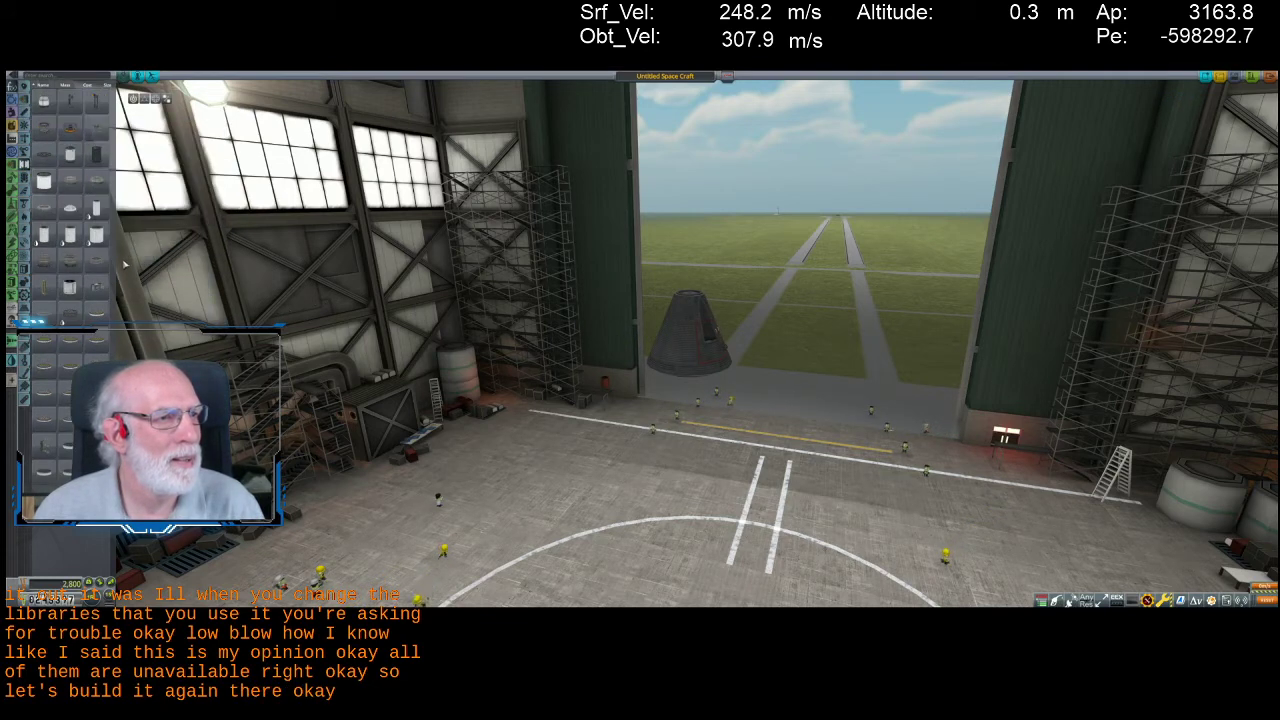
mouse_move(97, 312)
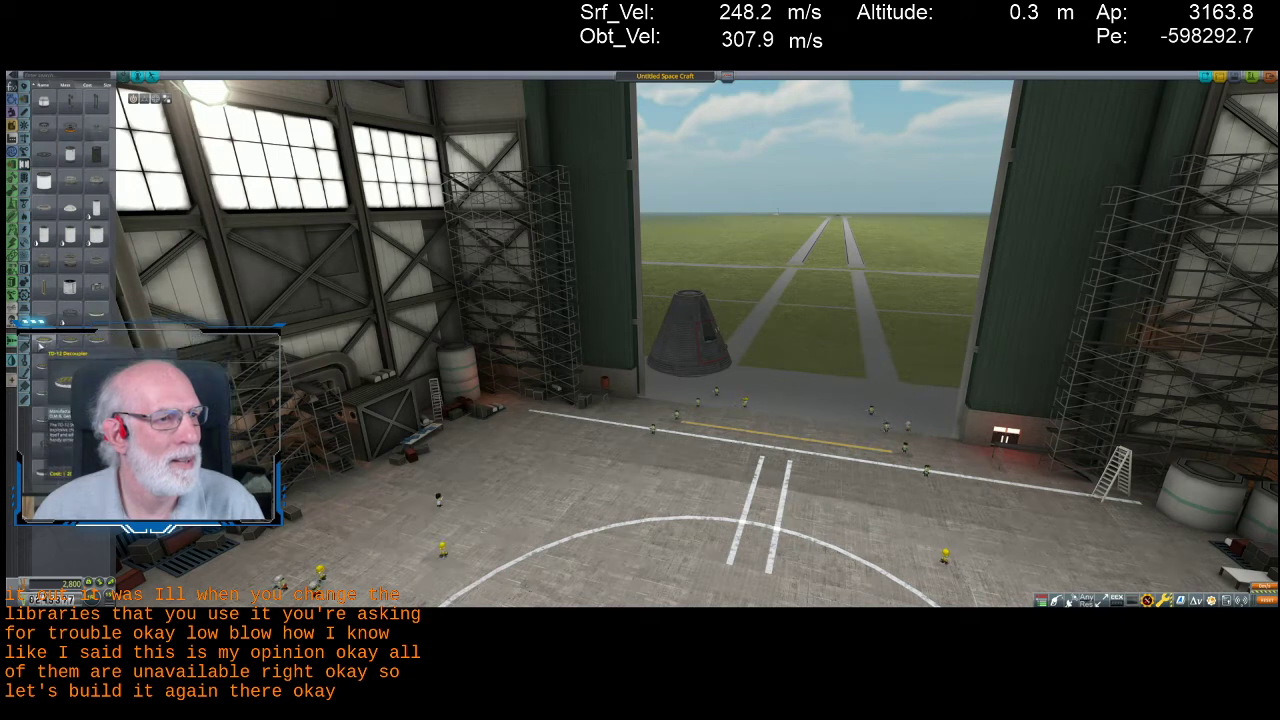
left_click(42, 344)
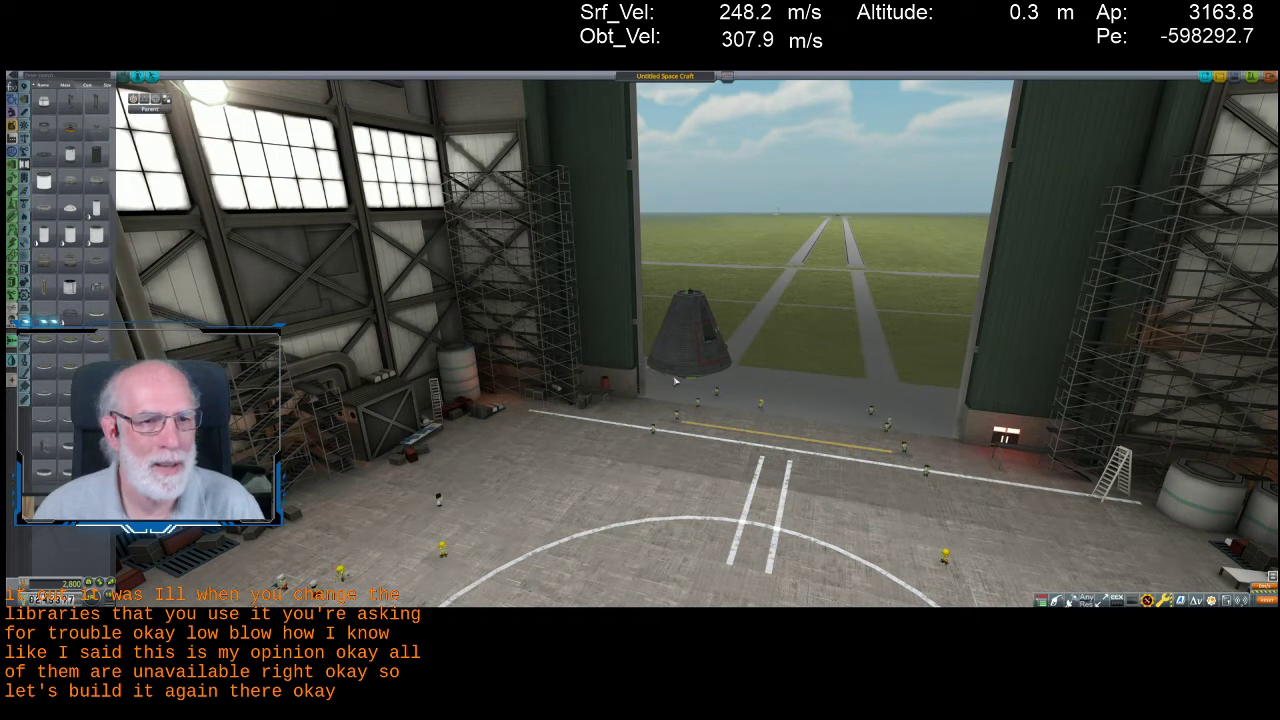
left_click(57, 345)
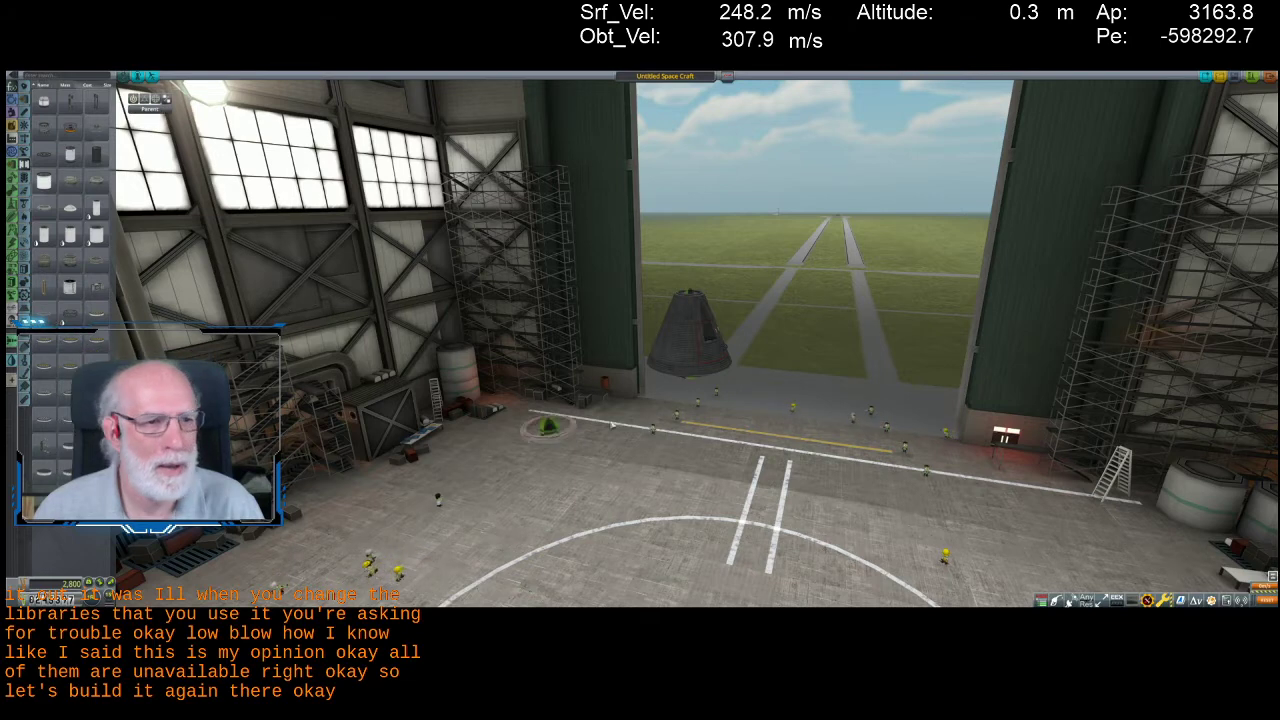
left_click(700, 394)
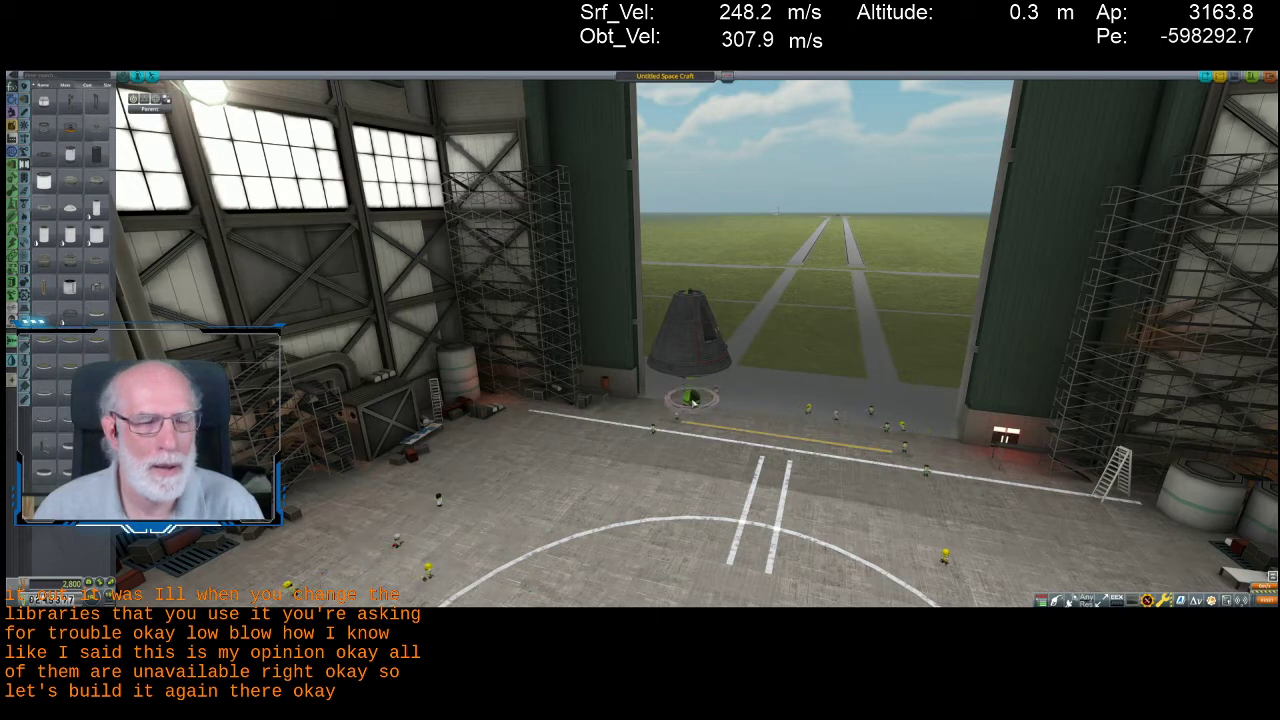
scroll(695, 398, "down", 3)
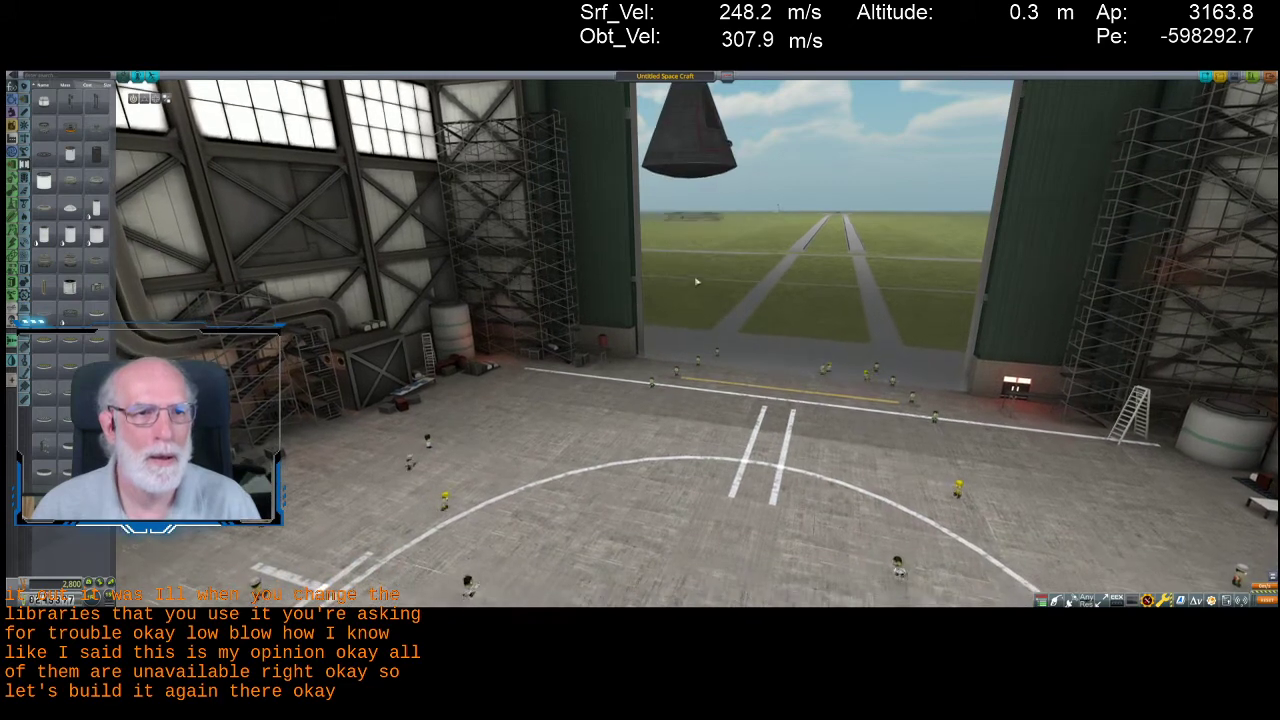
left_click(690, 186)
key("Delete")
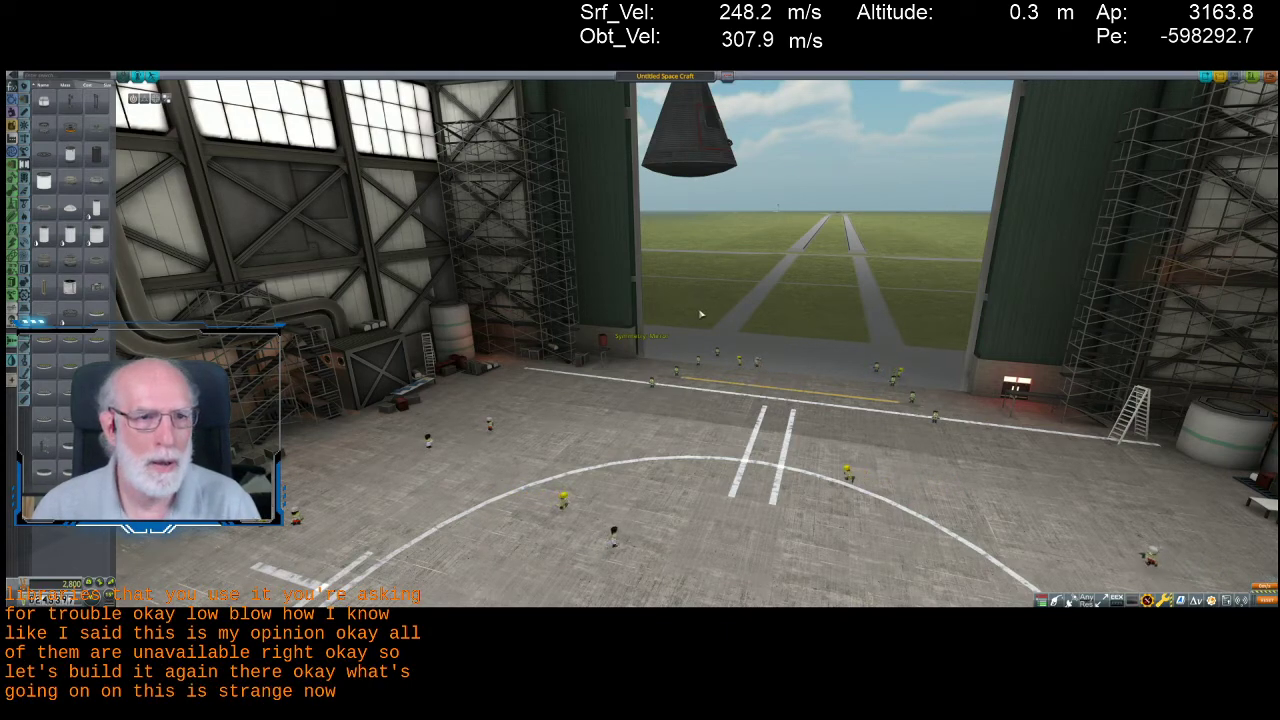
Attach a wide decoupler to the underside of the large command pod
scroll(712, 314, "up", 3)
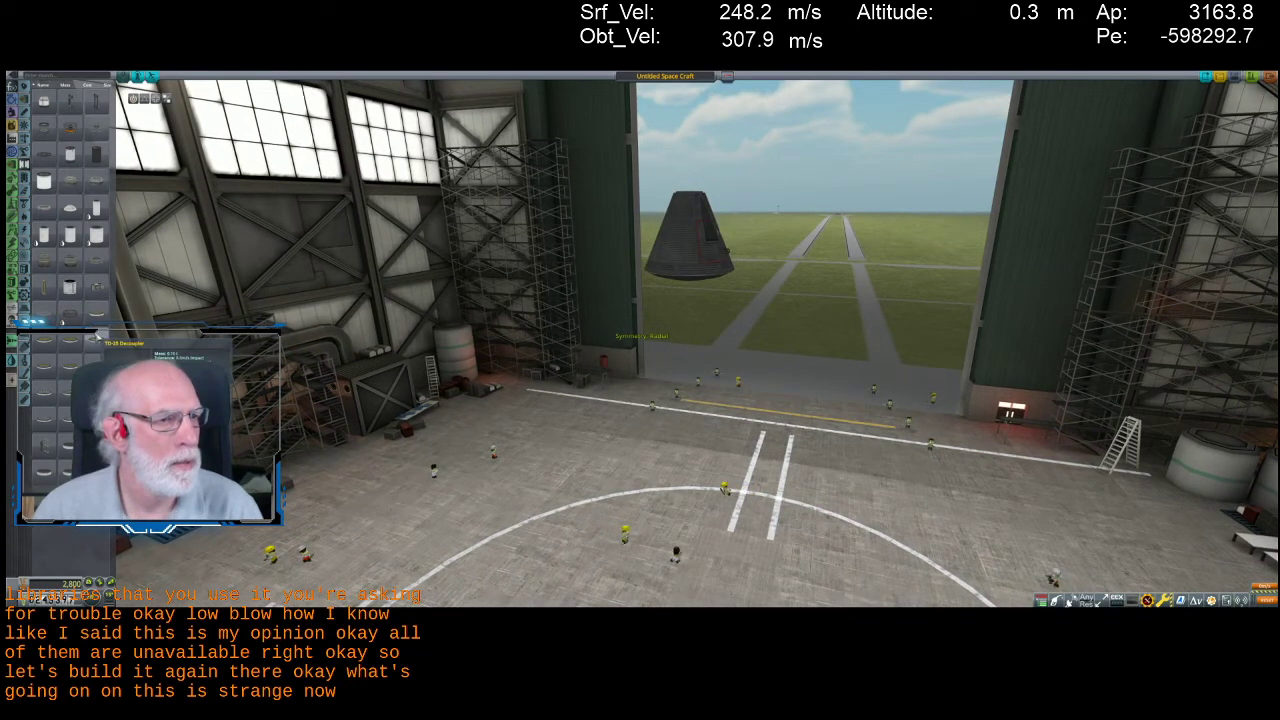
left_click(97, 340)
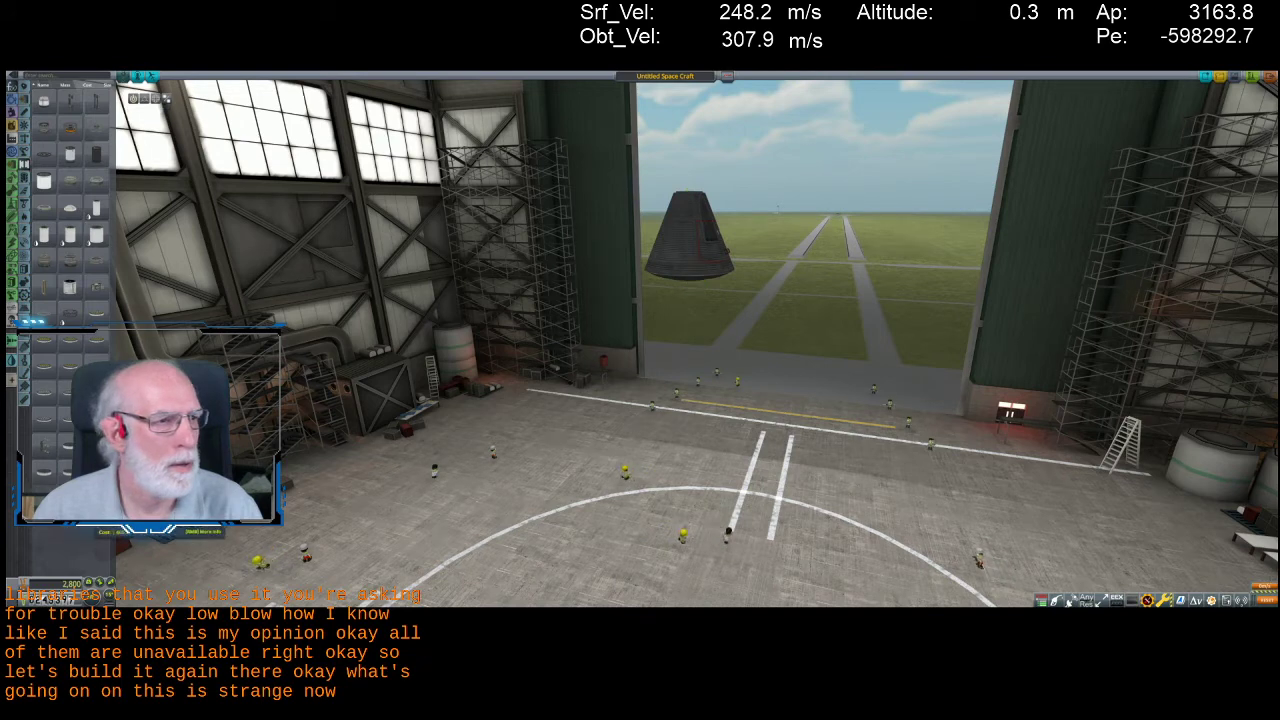
left_click(73, 346)
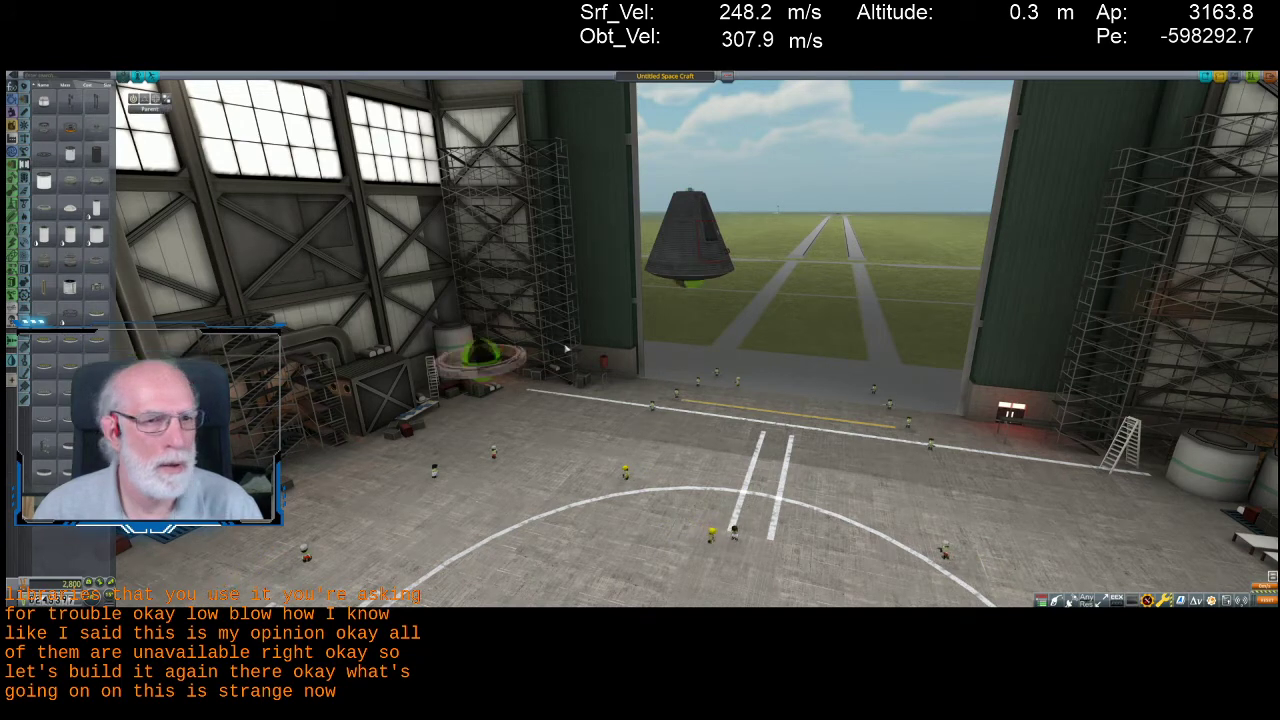
left_click(674, 289)
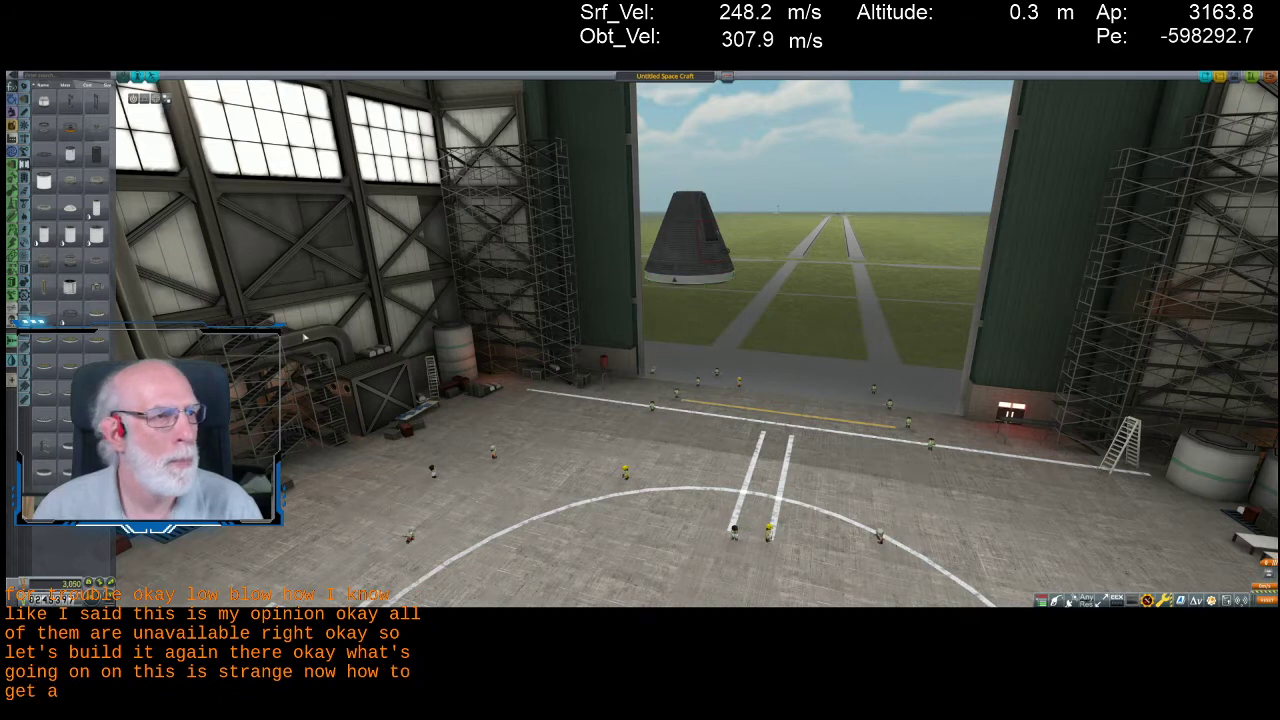
scroll(305, 338, "up", 3)
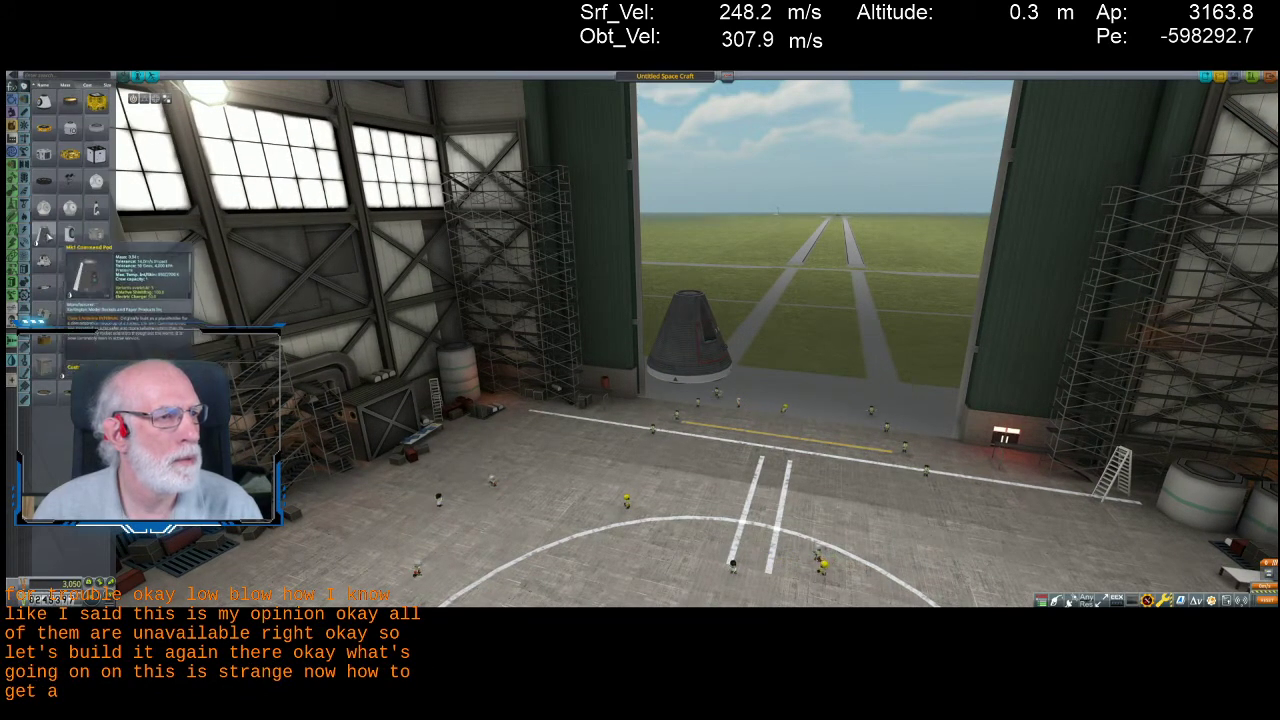
Start a new craft without saving the current one and place the Mk1 Command Pod as its root part
left_click(43, 234)
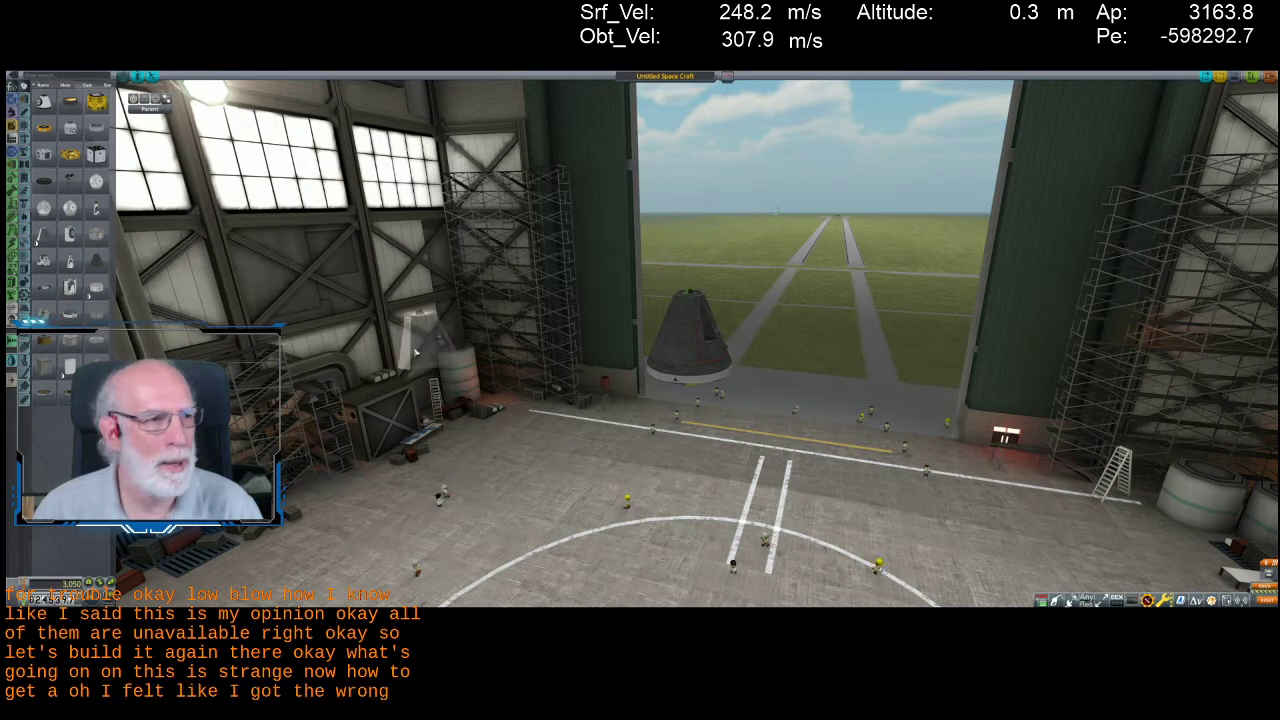
left_click(250, 415)
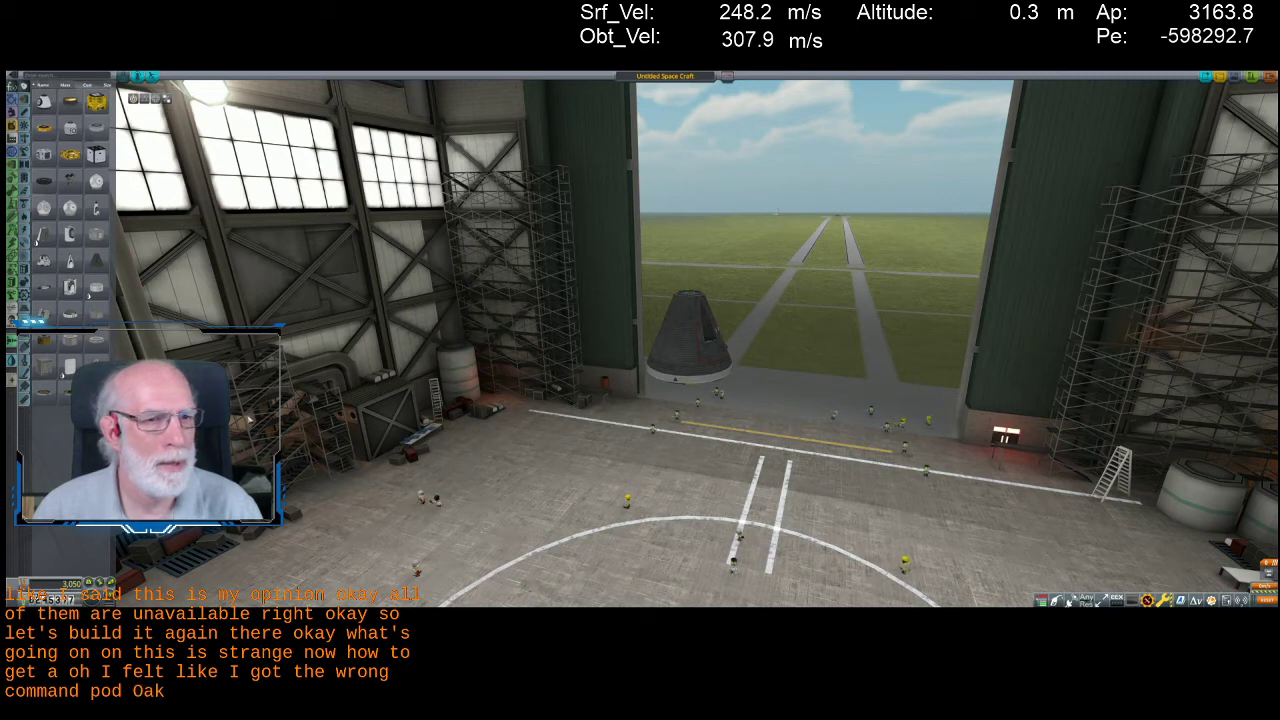
left_click(1206, 78)
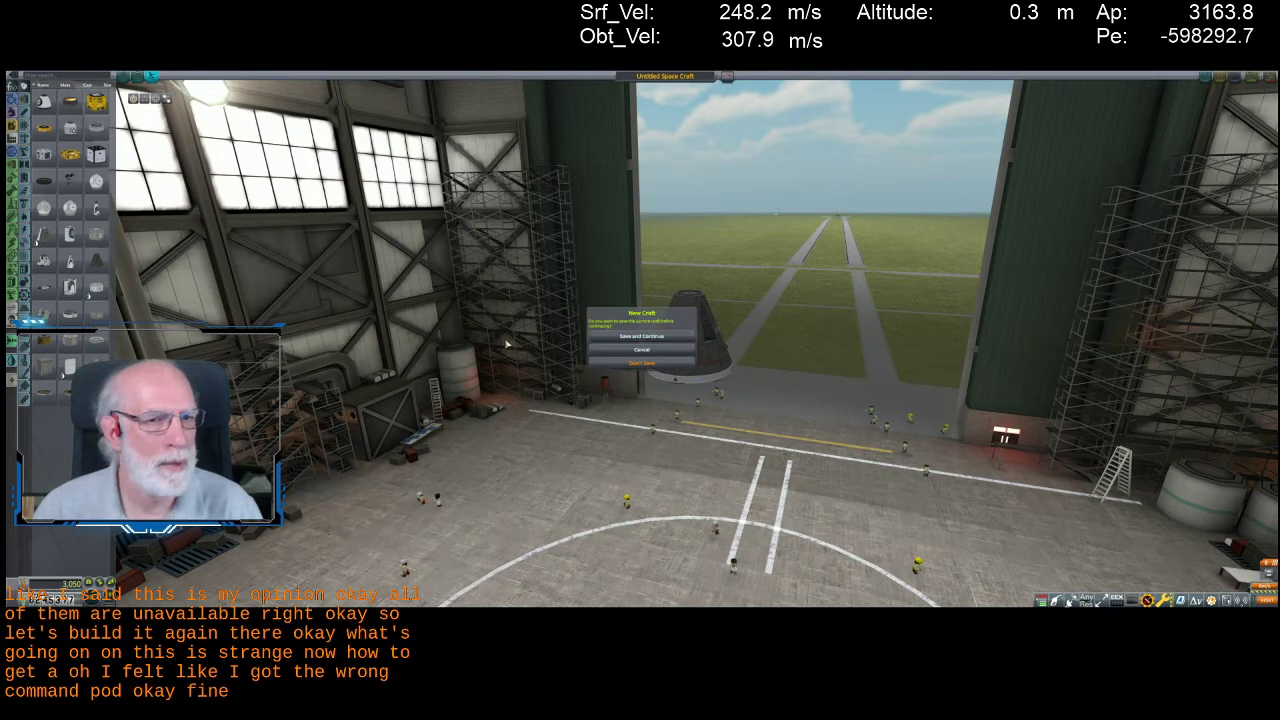
left_click(594, 363)
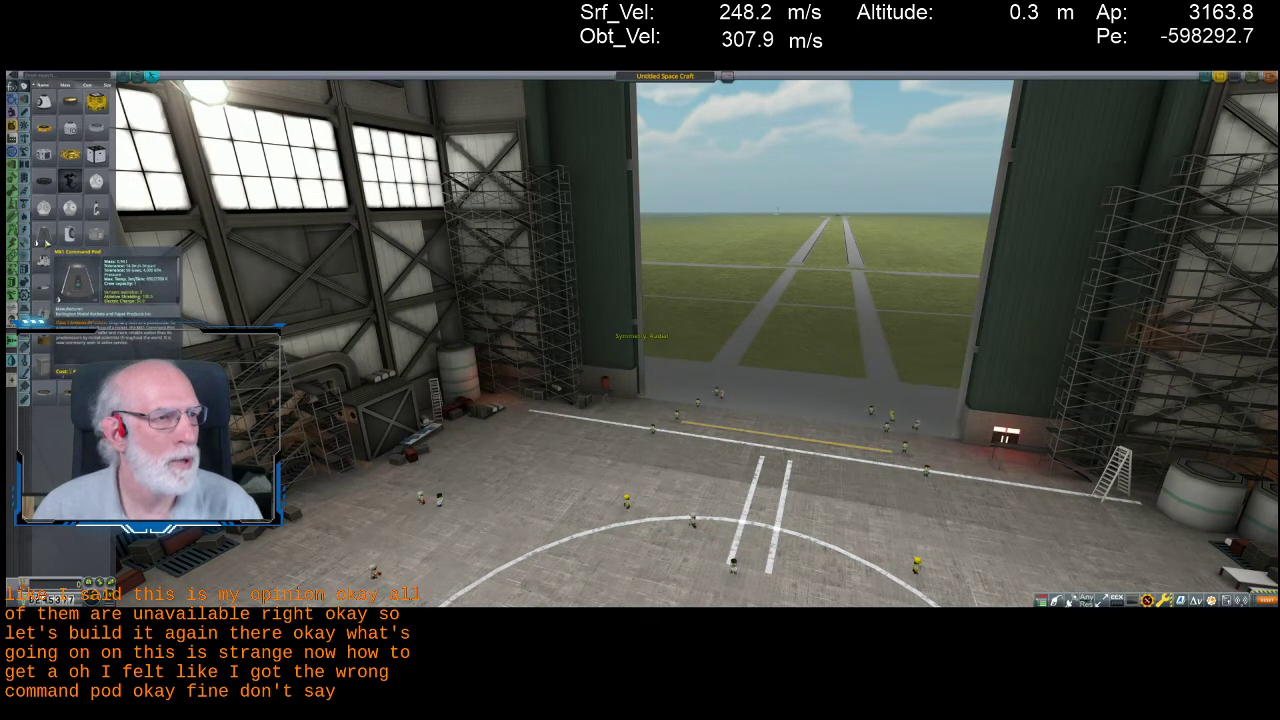
left_click(46, 242)
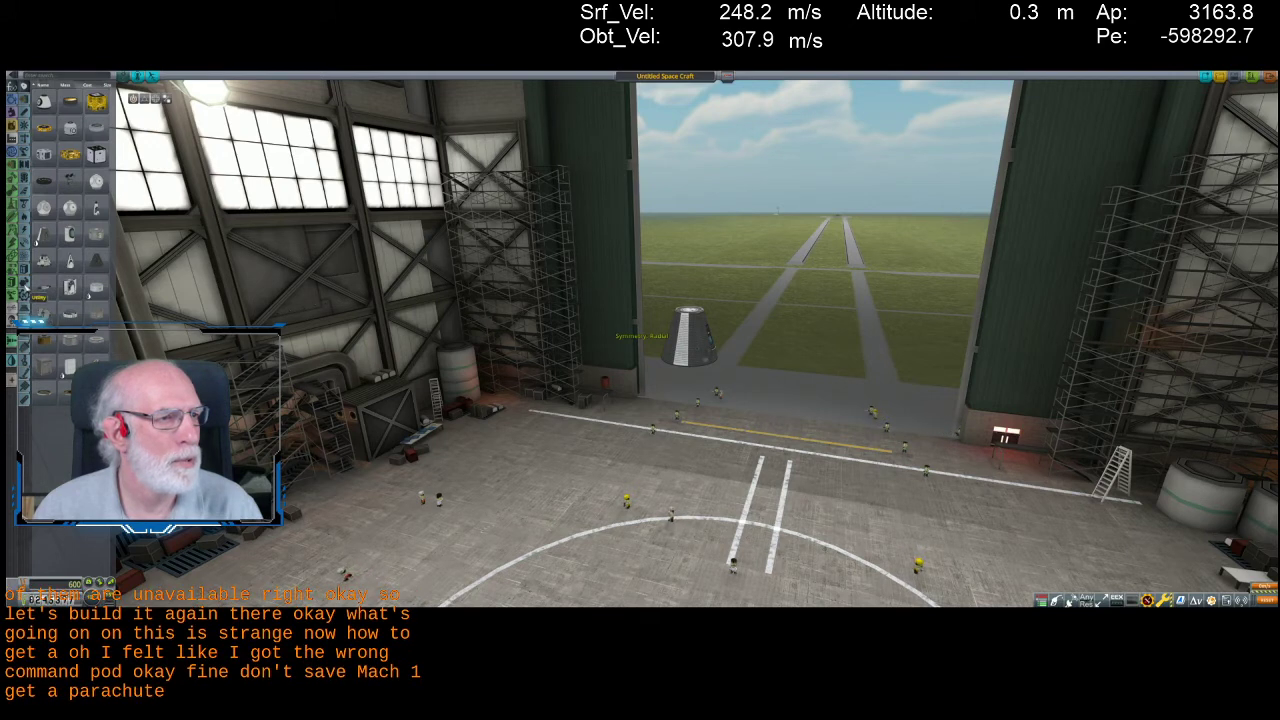
Mount an Mk16 Parachute on top of the Mk1 Command Pod
left_click(24, 296)
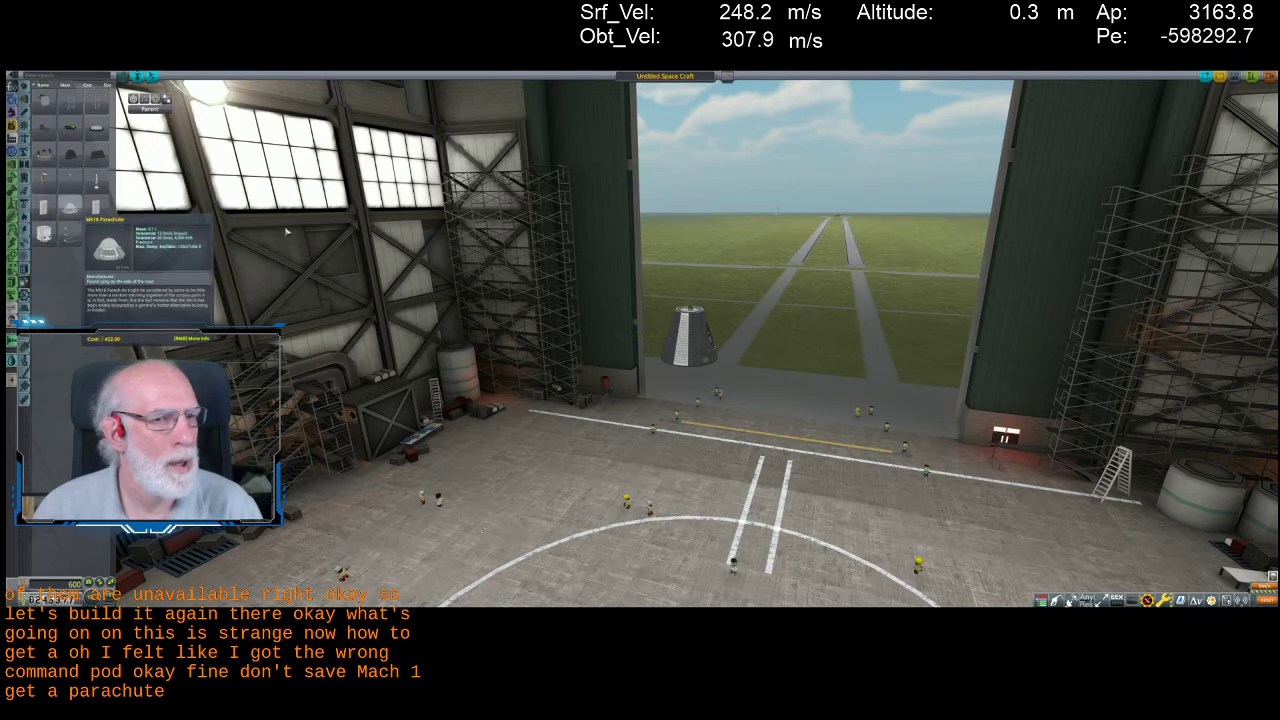
left_click(71, 206)
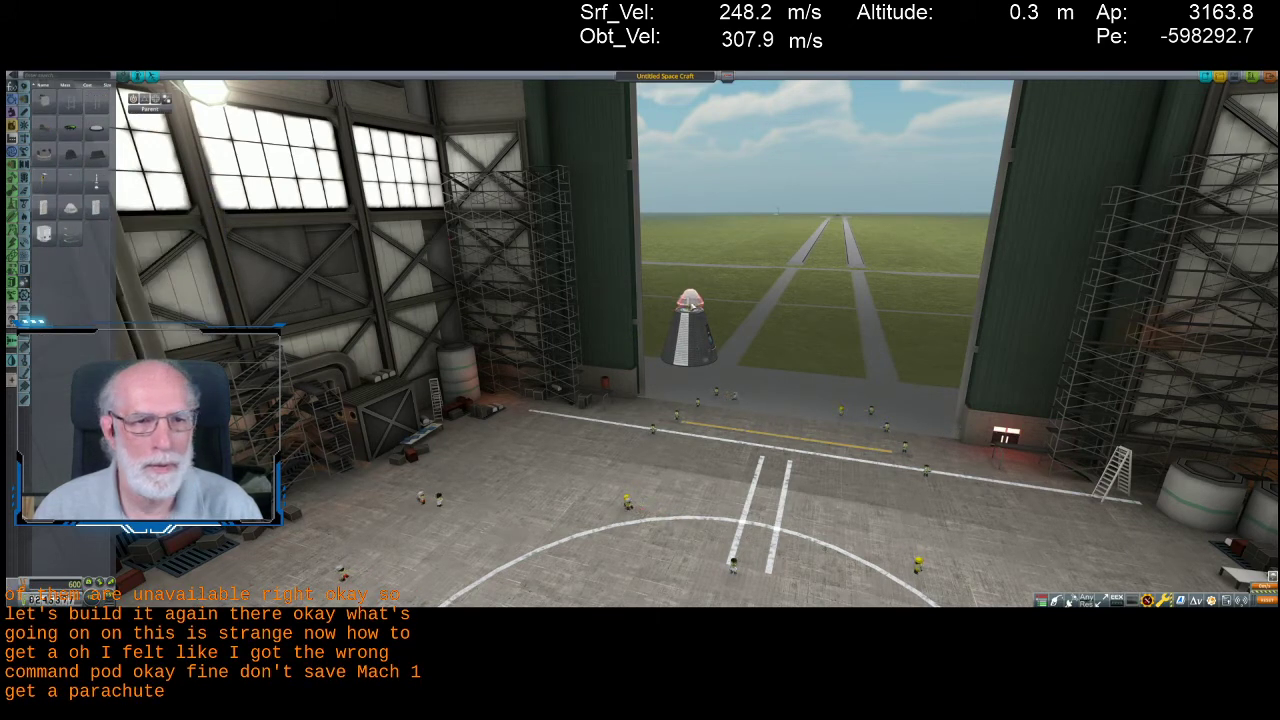
left_click(689, 300)
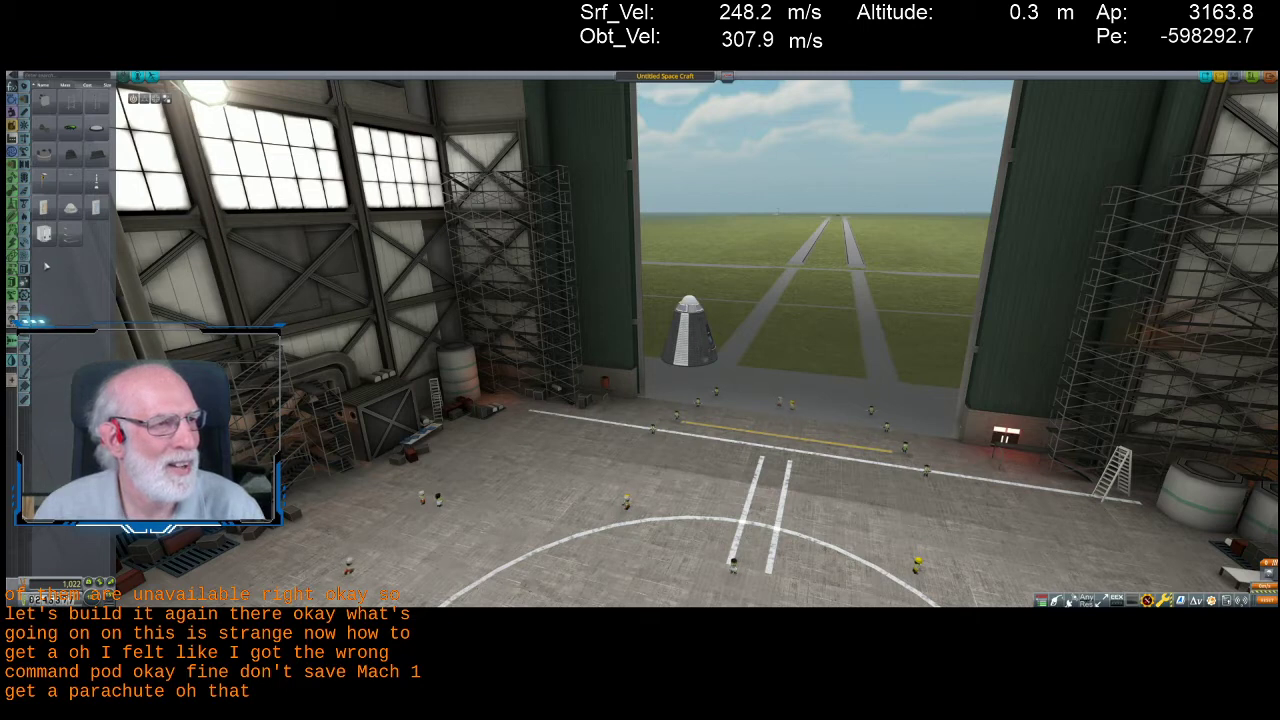
Attach a matching-width decoupler to the underside of the Mk1 Command Pod
left_click(24, 170)
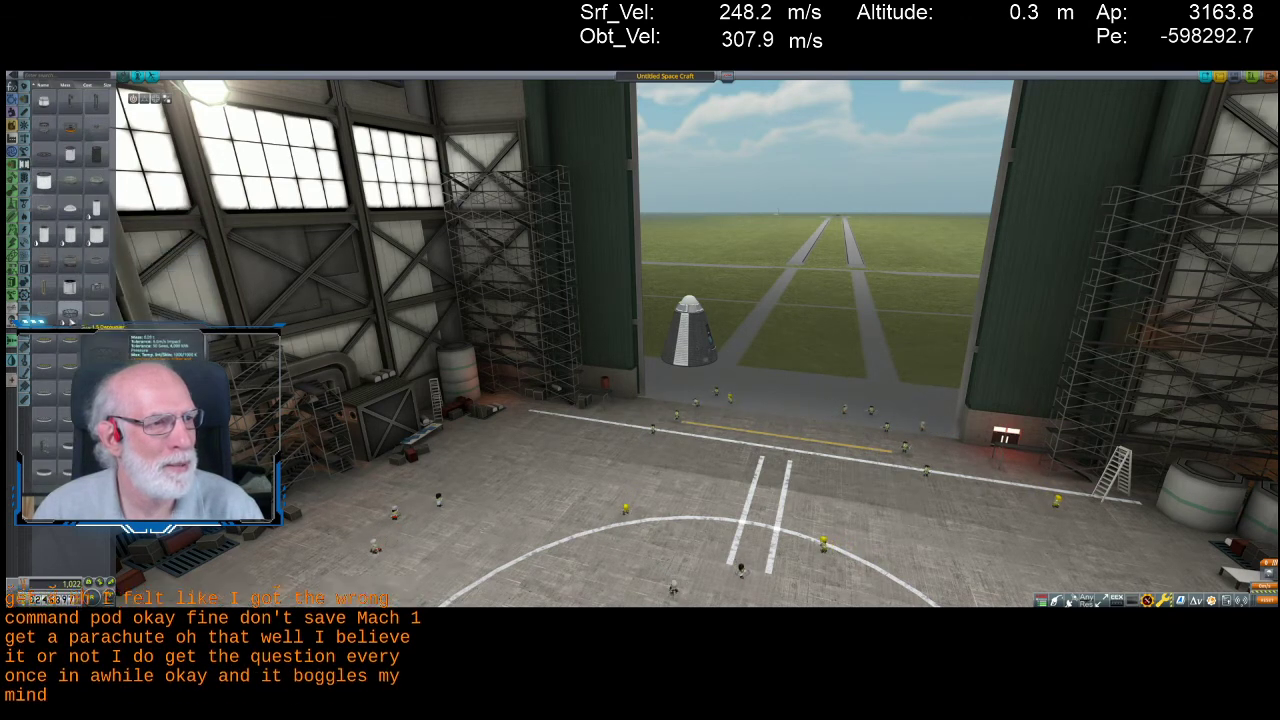
left_click(70, 340)
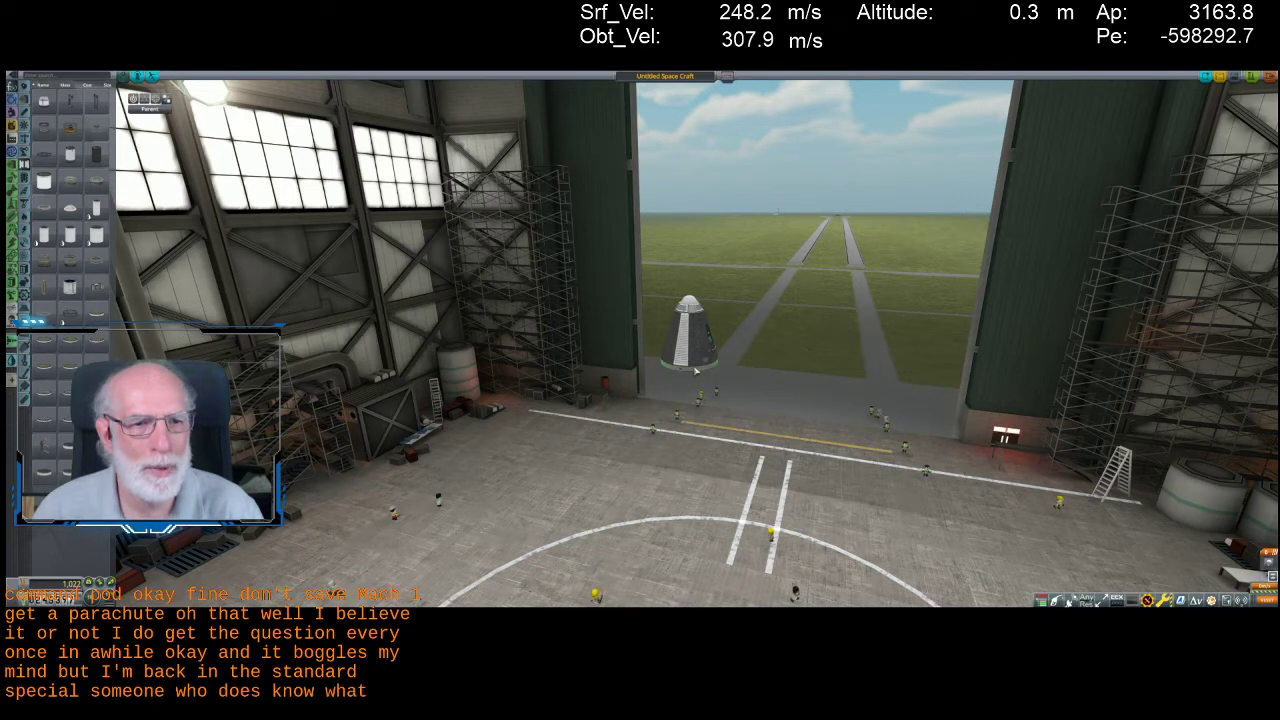
left_click(740, 350)
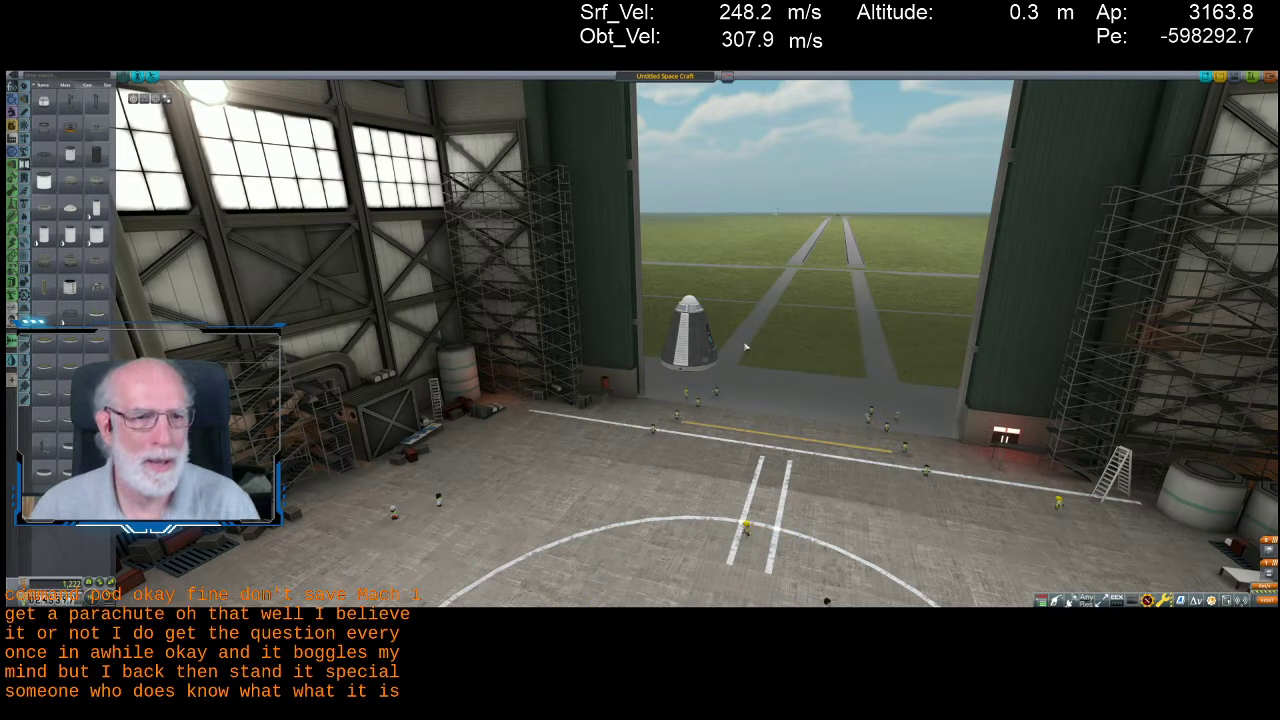
Attach a tall solid rocket booster beneath the decoupler and set a second booster aside in the hangar
scroll(771, 364, "down", 3)
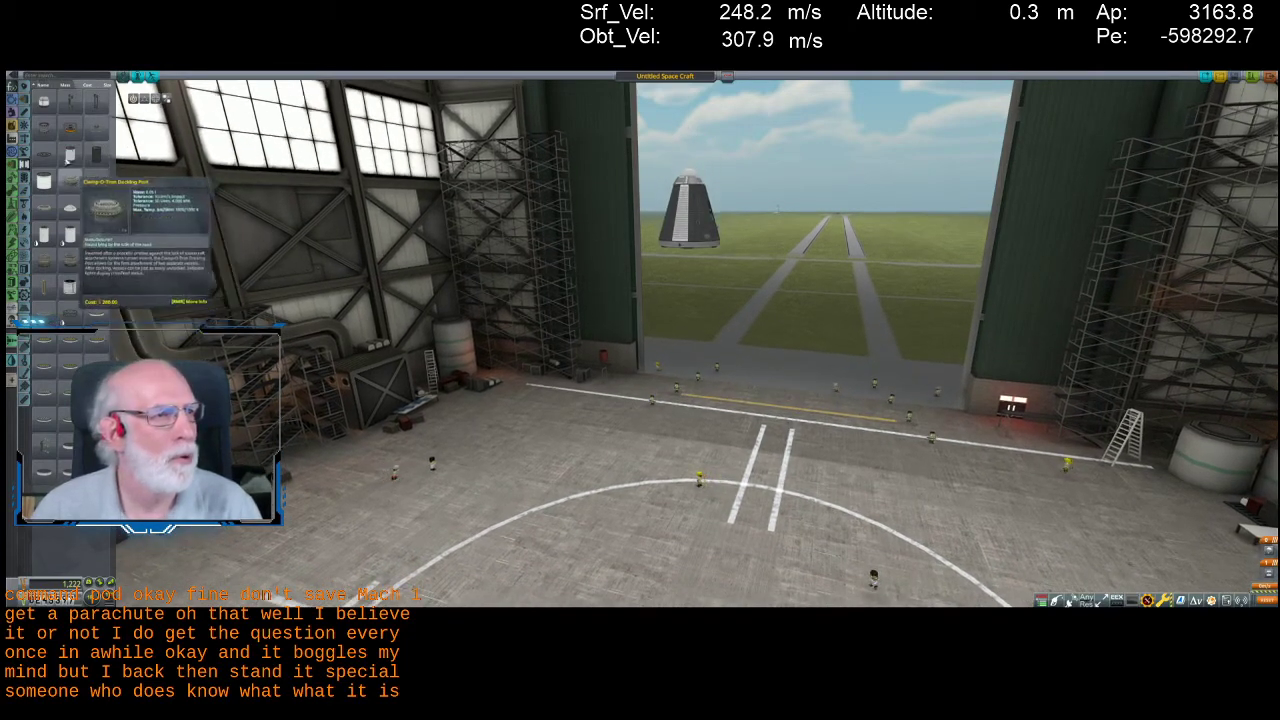
left_click(28, 112)
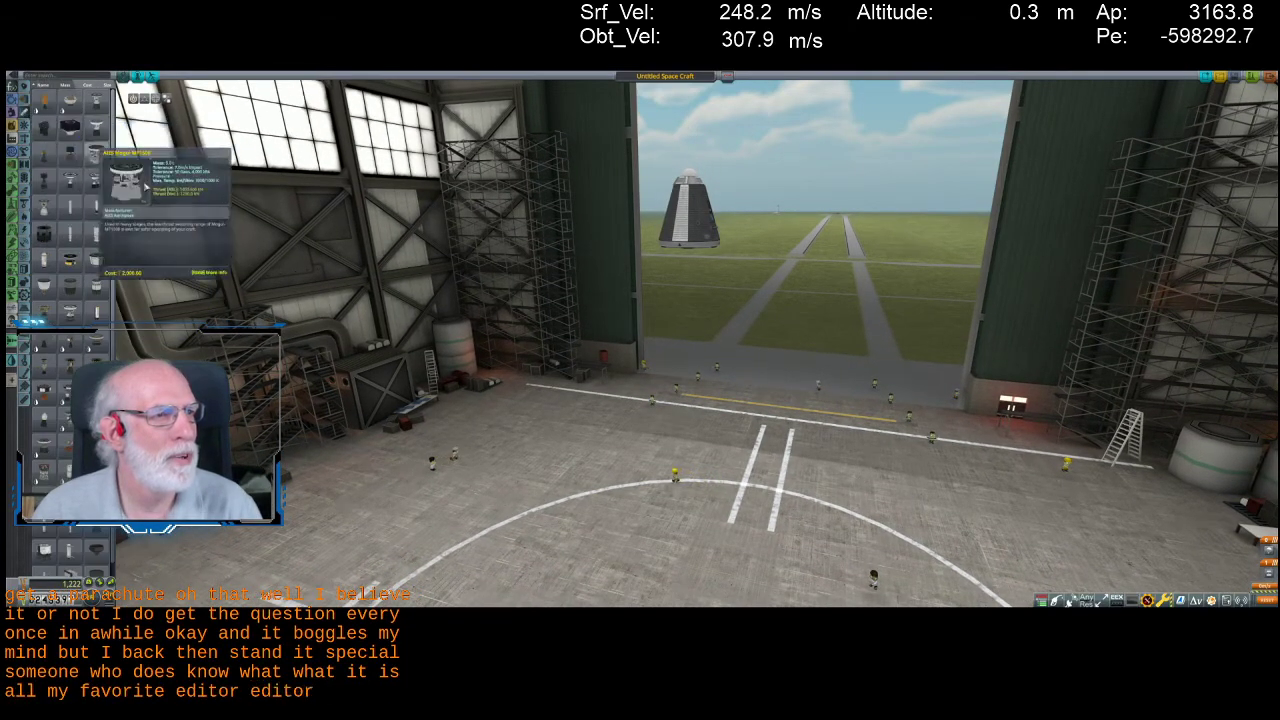
left_click(96, 232)
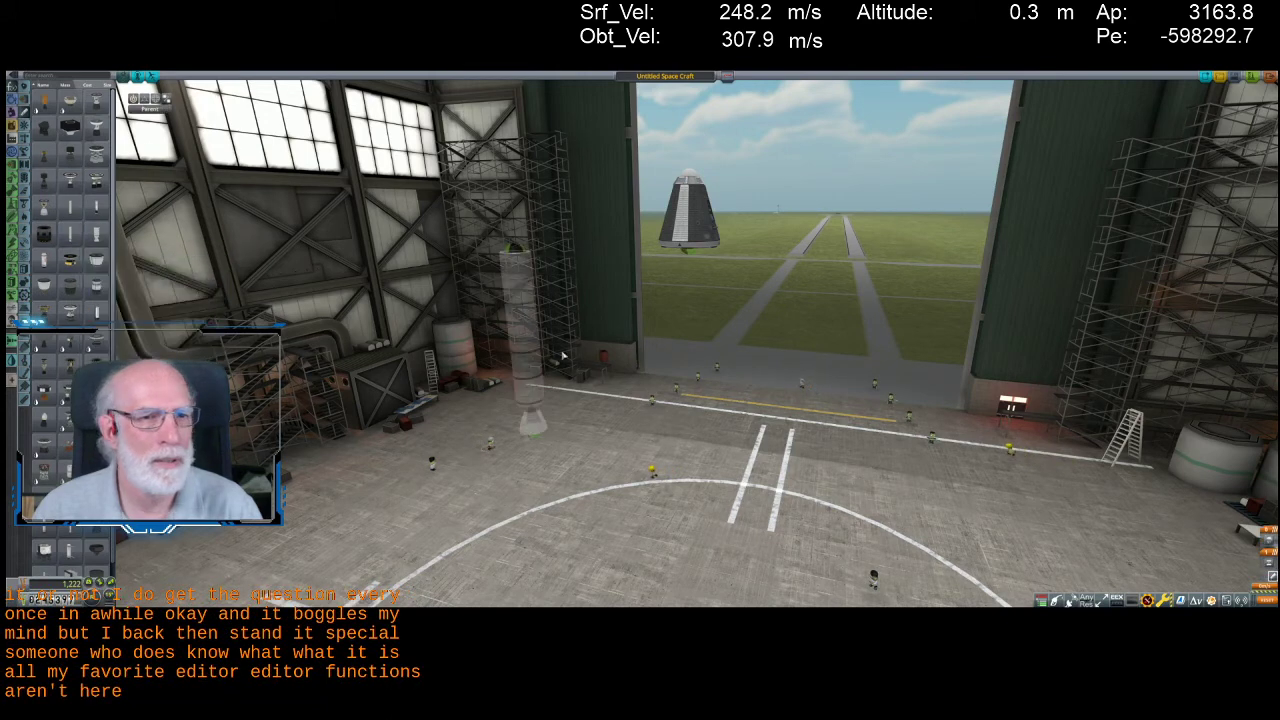
left_click(695, 347)
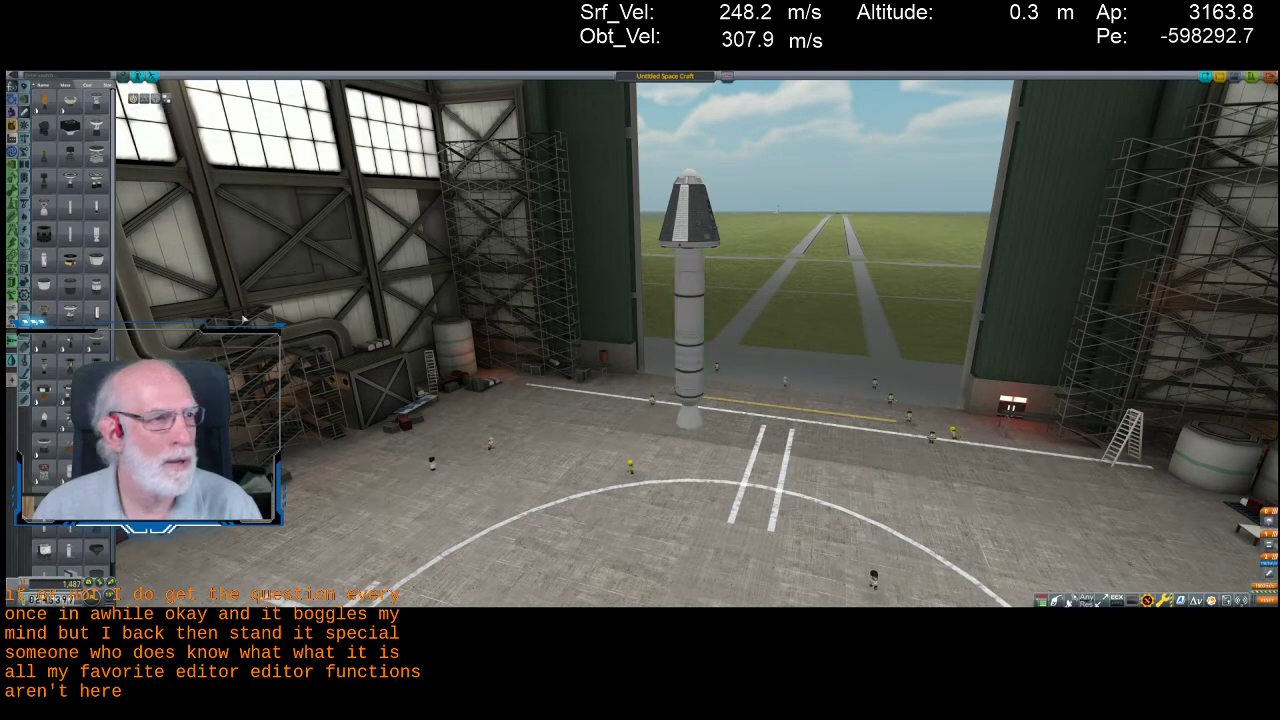
left_click(77, 235)
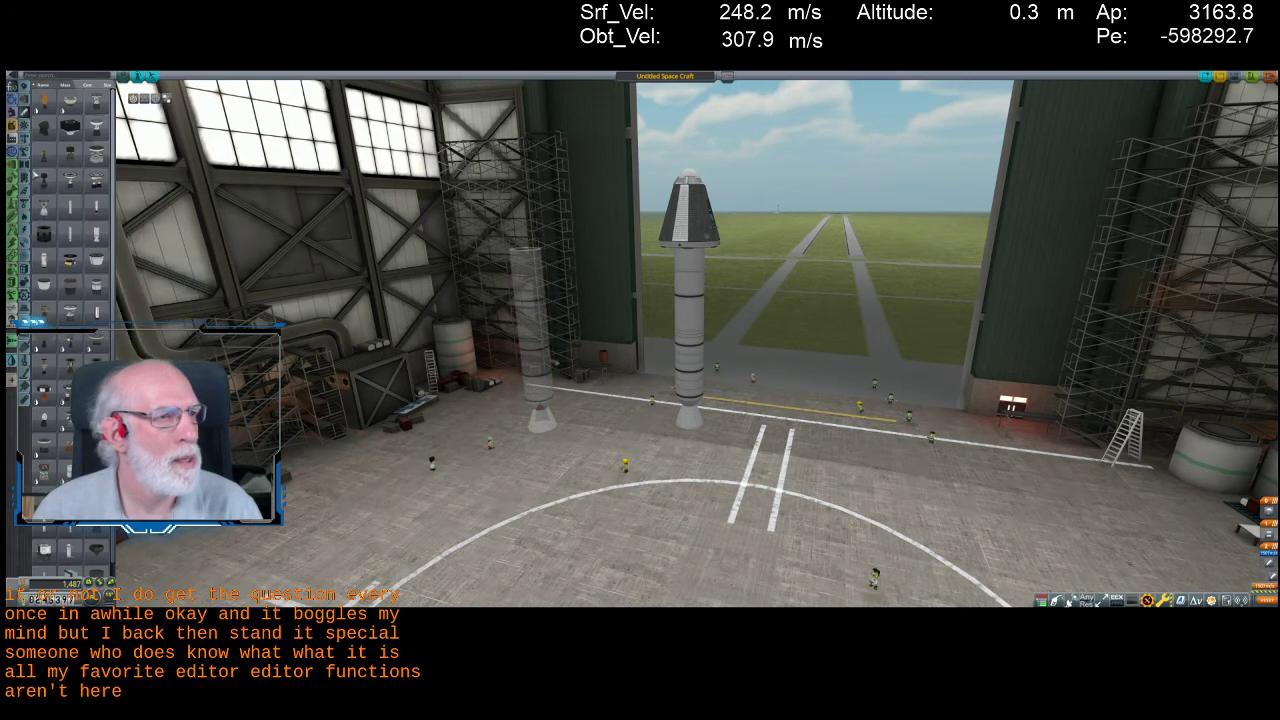
Attach radial decouplers around the central booster in fourfold symmetry
left_click(25, 162)
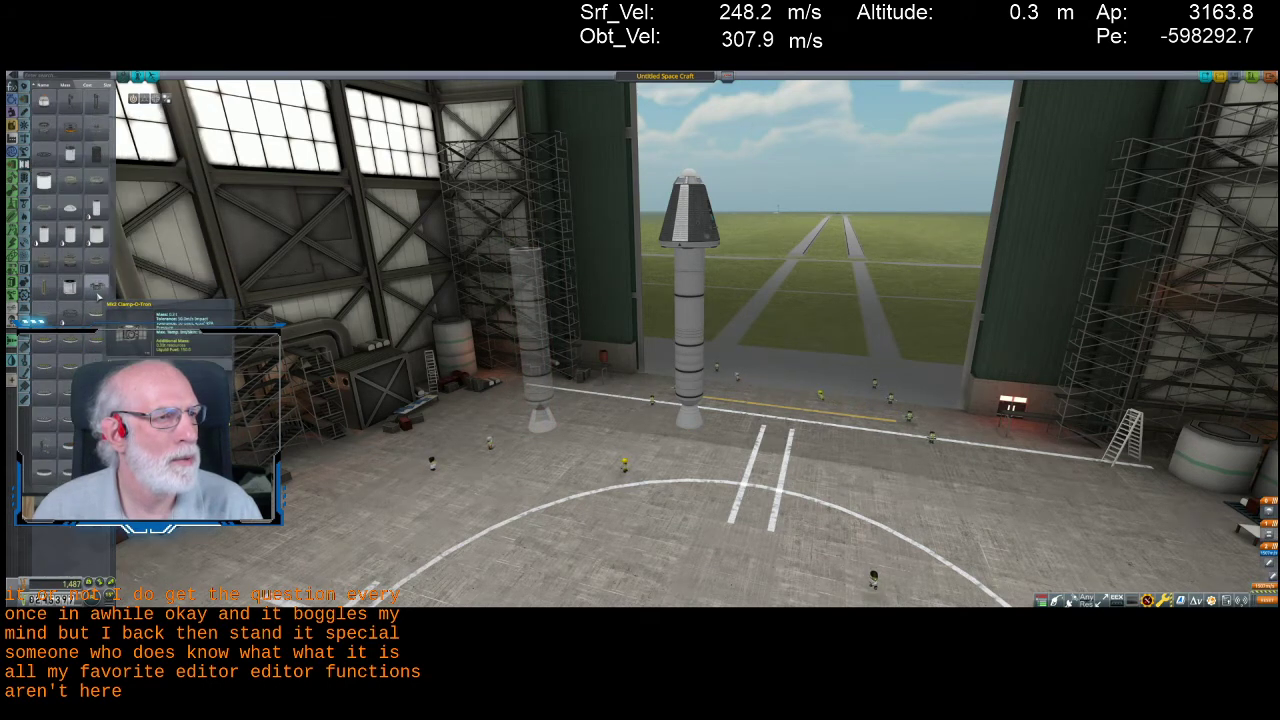
mouse_move(48, 285)
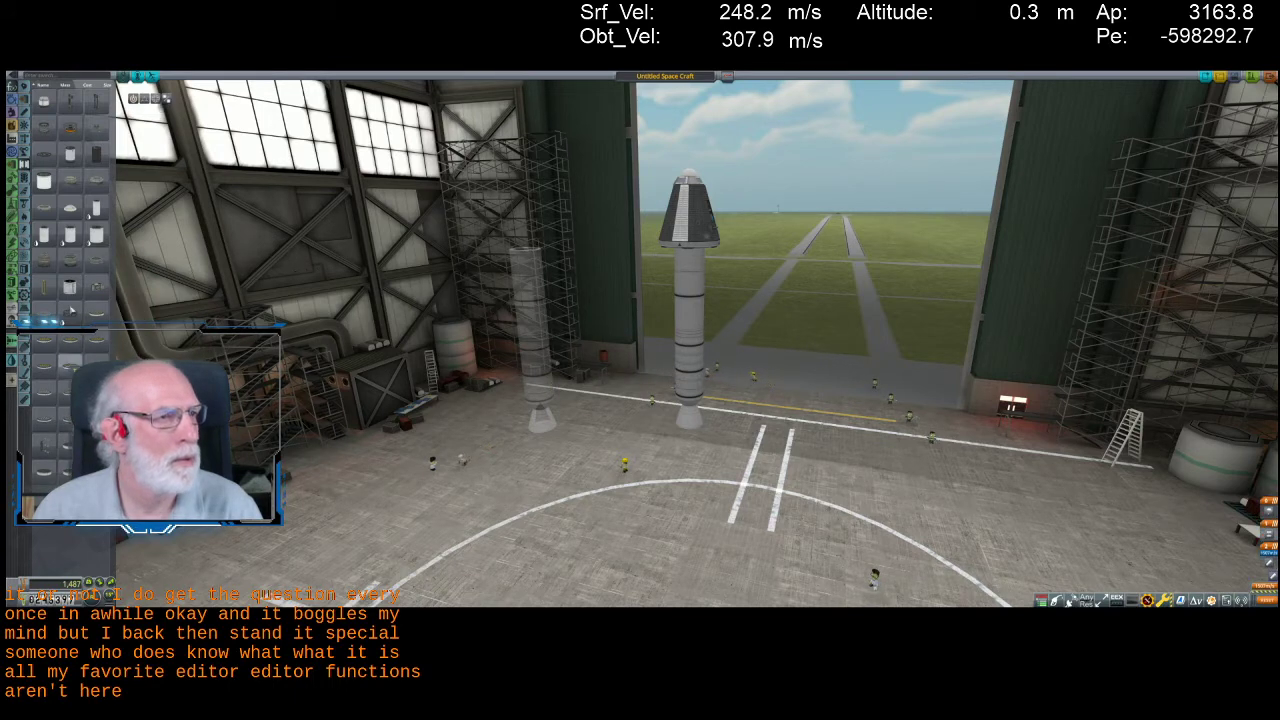
left_click(48, 322)
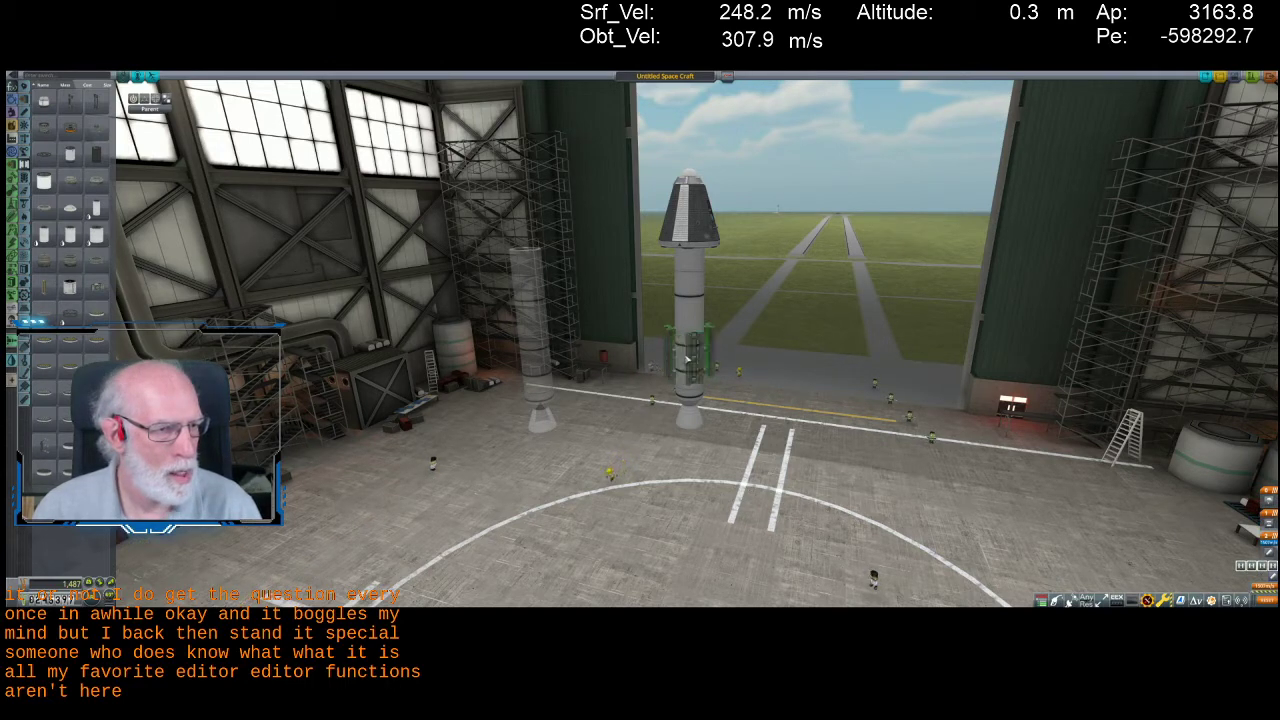
left_click(685, 347)
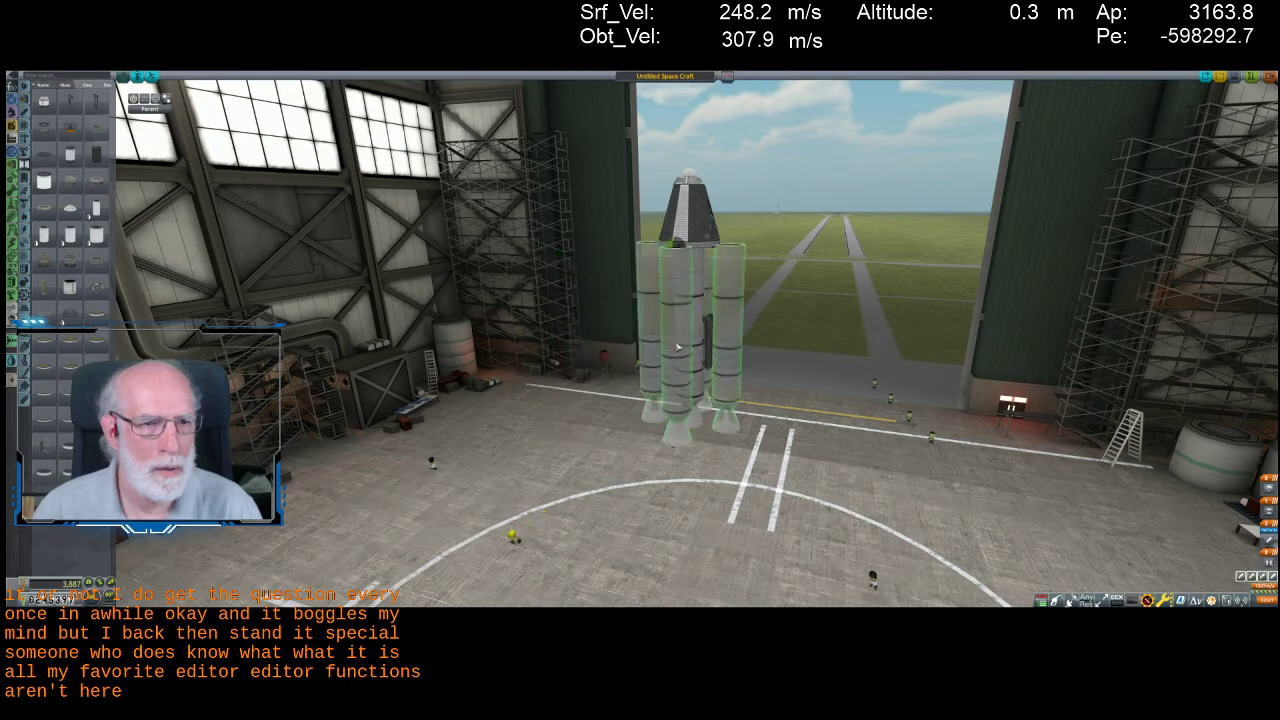
Attach tall solid rocket boosters to the radial decouplers around the central booster in fourfold symmetry
key("shift+x")
key("shift+x")
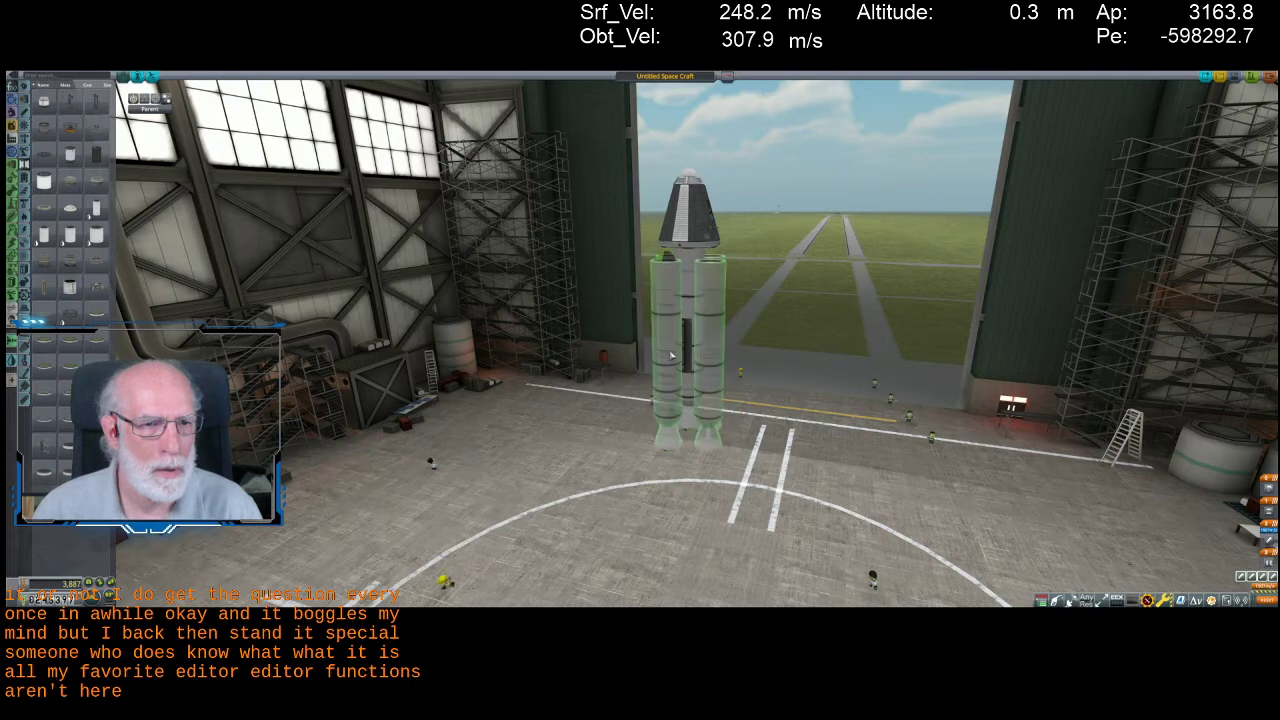
key("x")
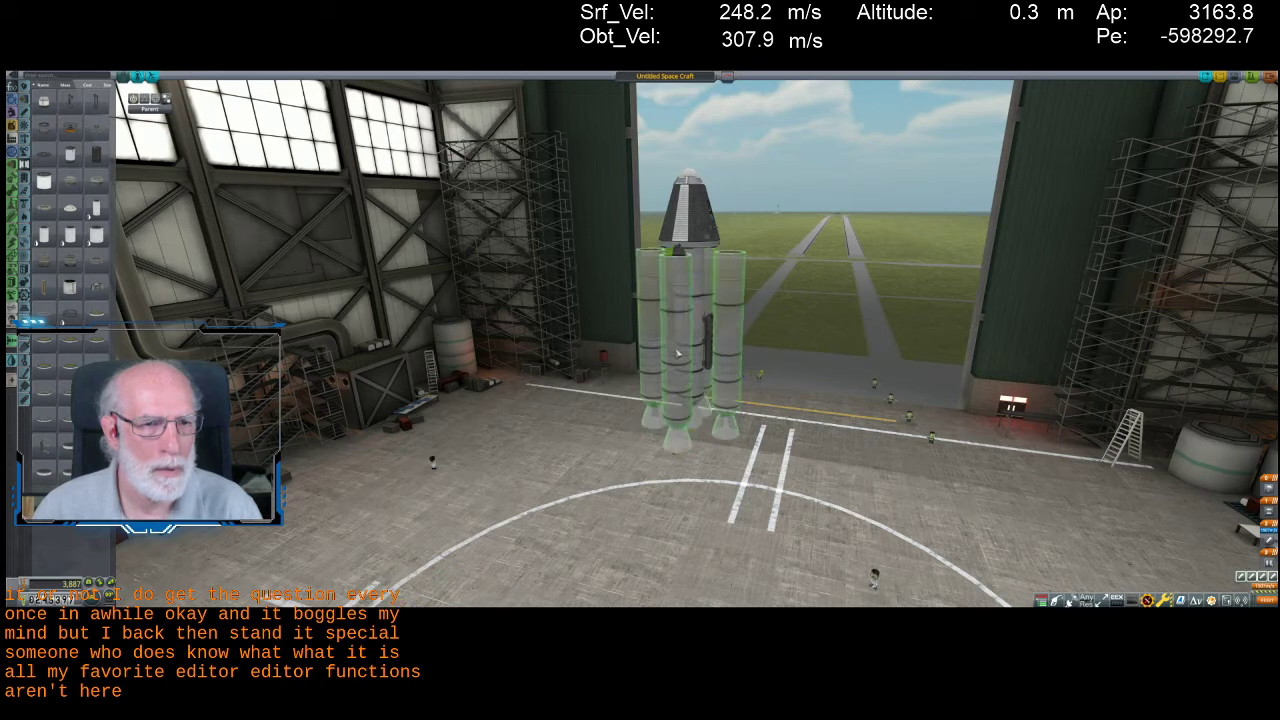
left_click(678, 352)
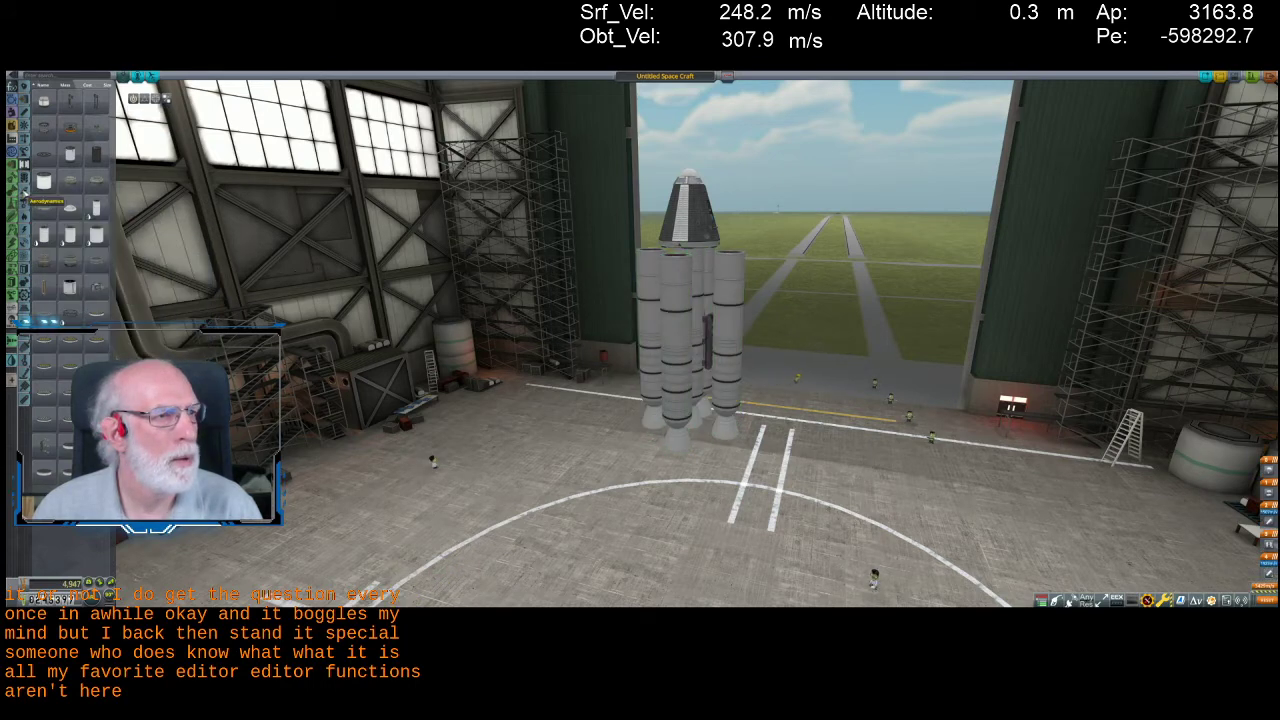
Cap the four side boosters with aerodynamic nose cones
left_click(24, 193)
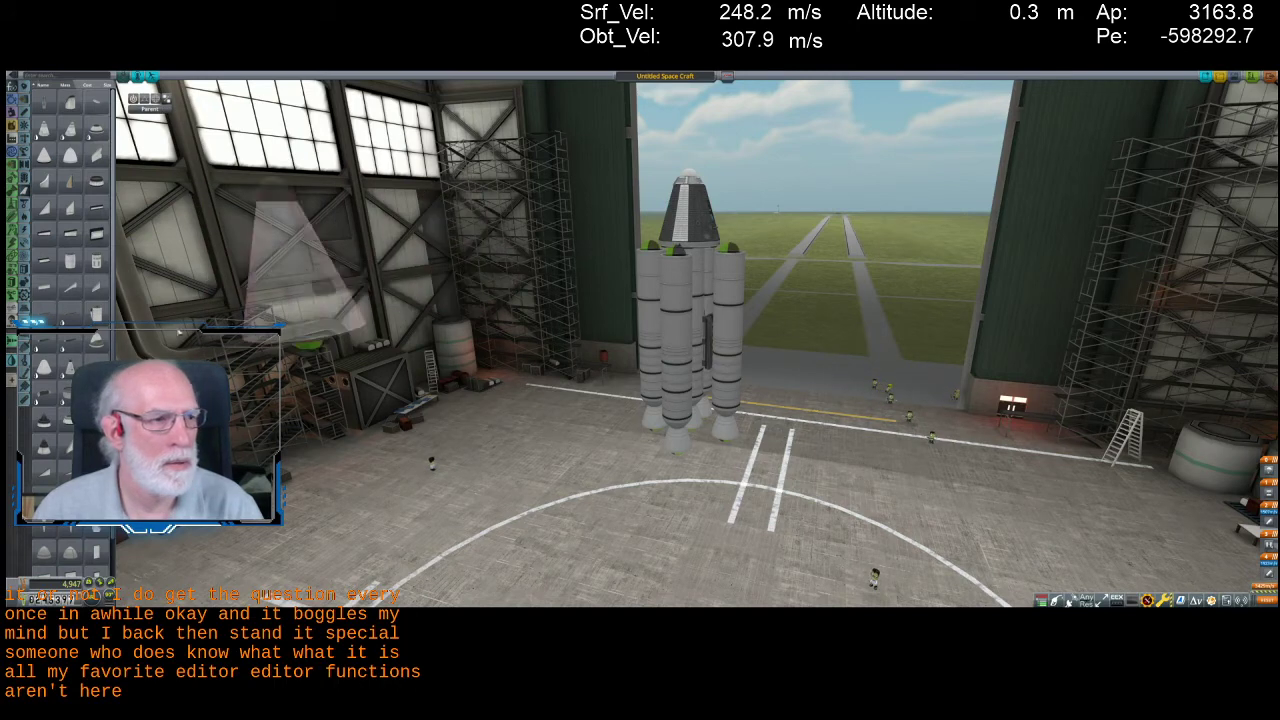
left_click(70, 345)
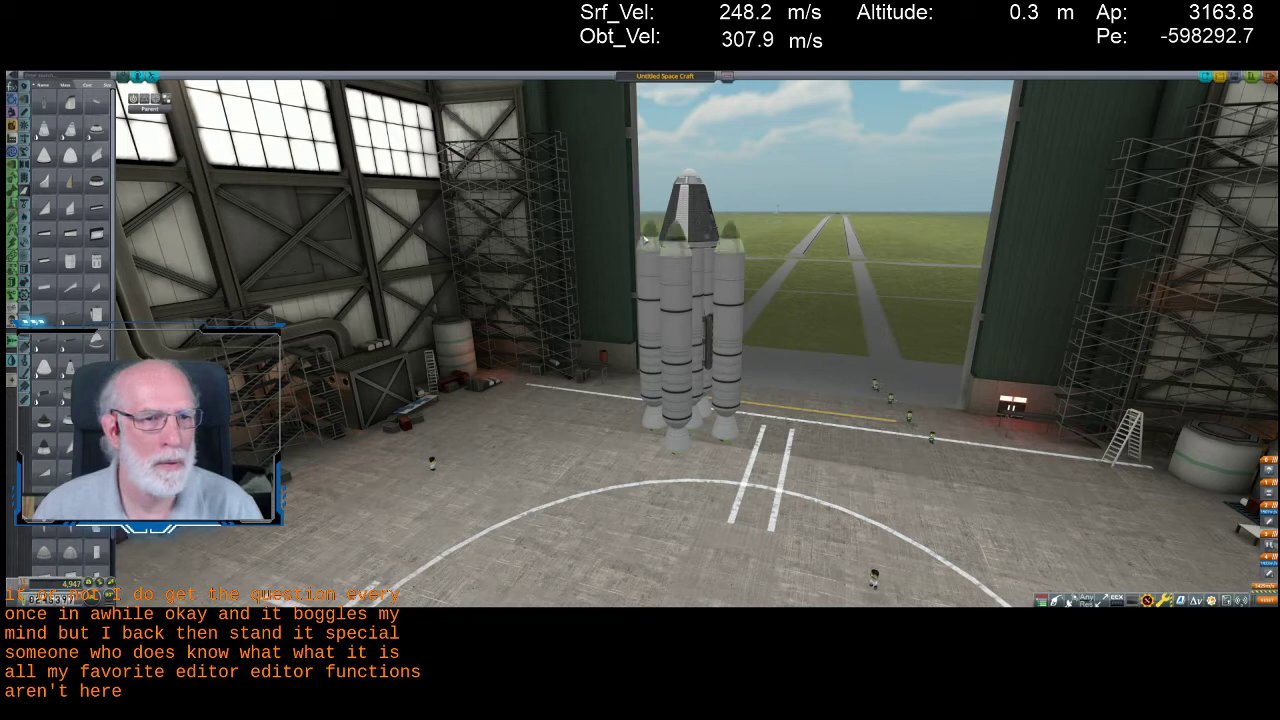
left_click(645, 239)
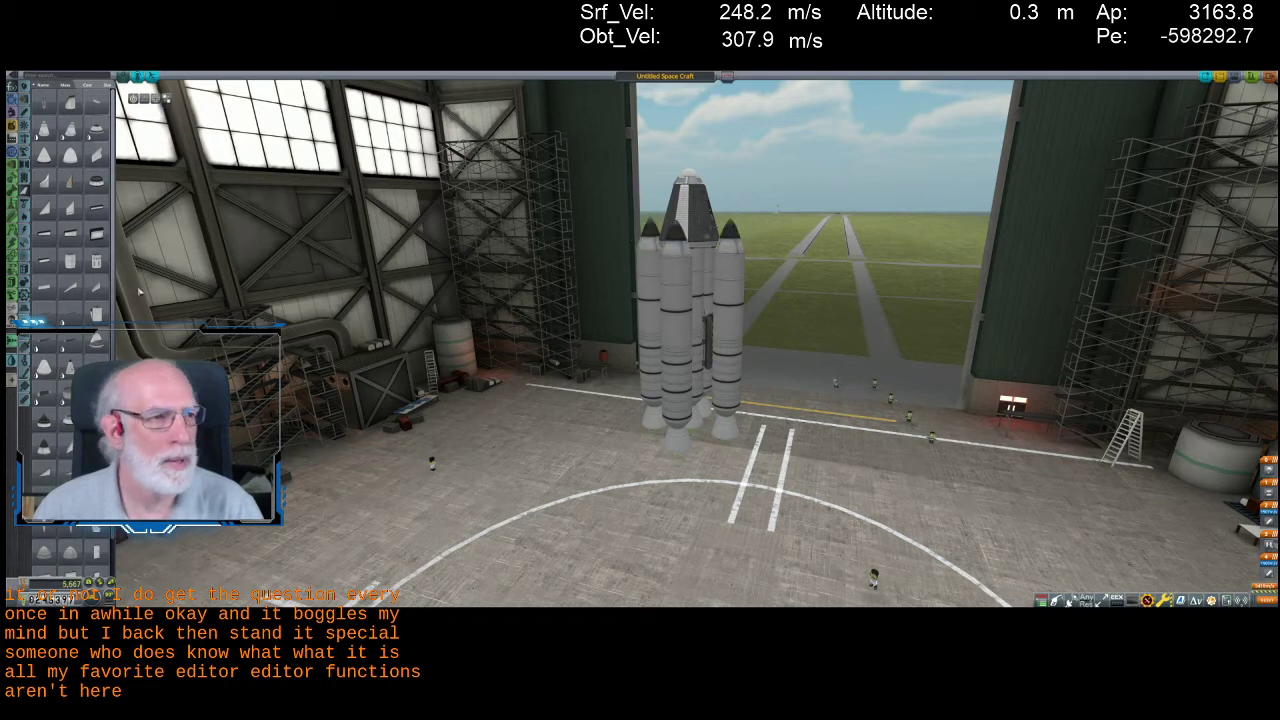
Attach a fin to the lower part of each of the four side boosters
mouse_move(101, 233)
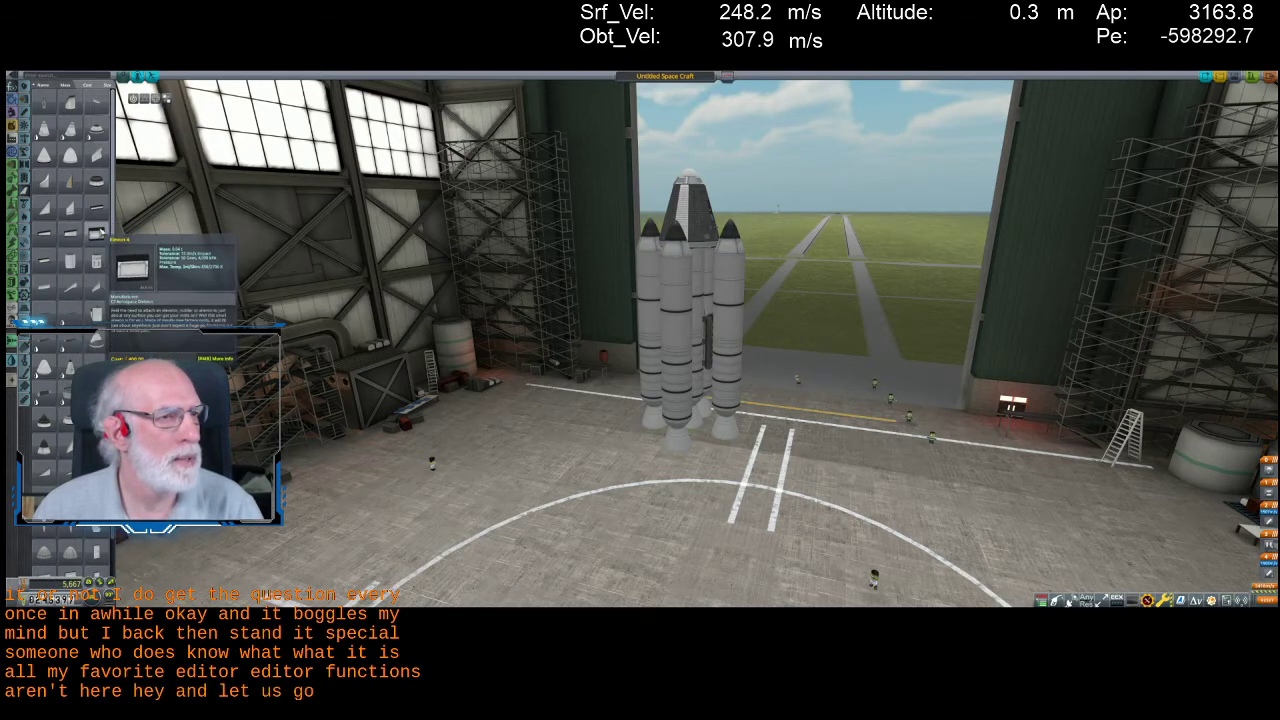
left_click(101, 233)
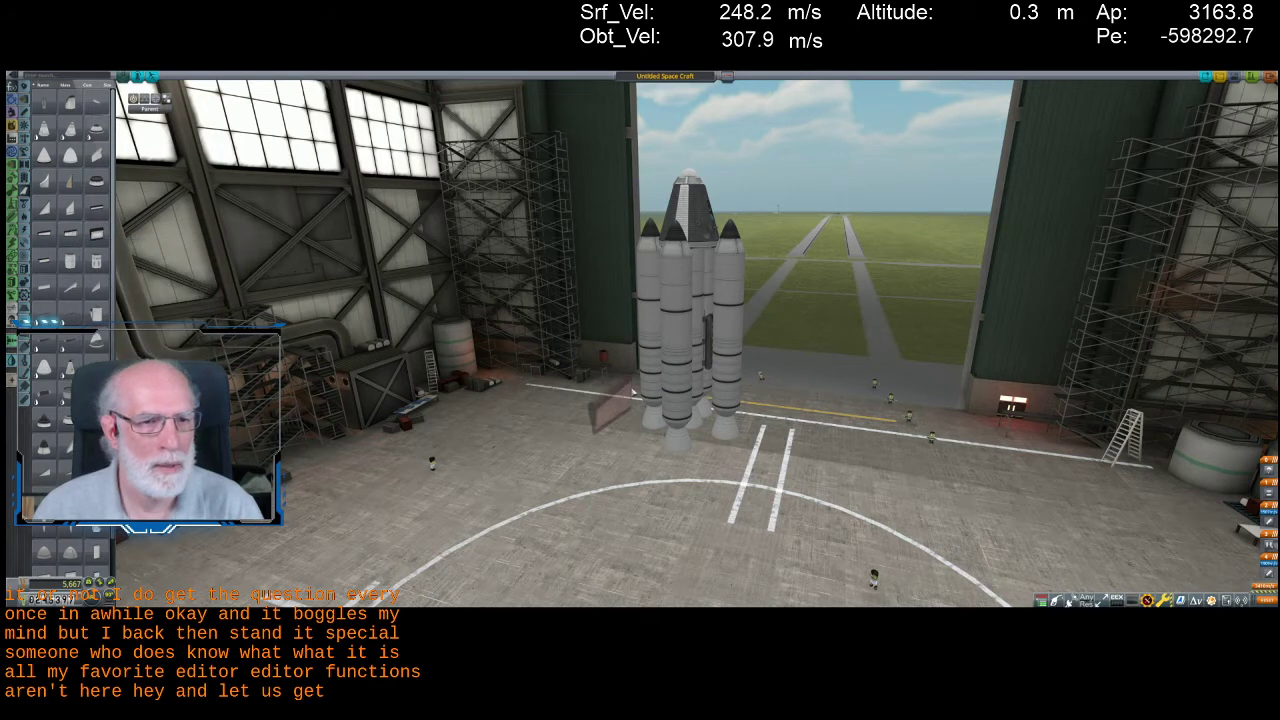
left_click(680, 388)
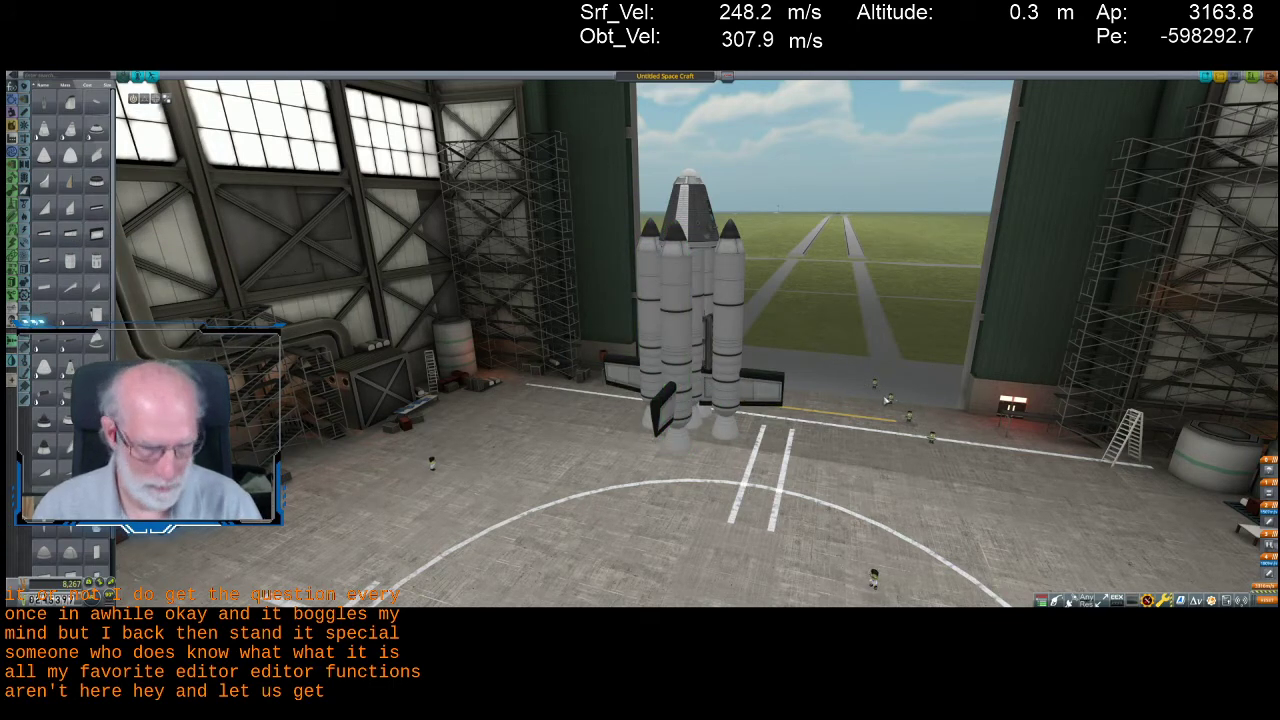
left_click_drag(878, 398, 856, 595)
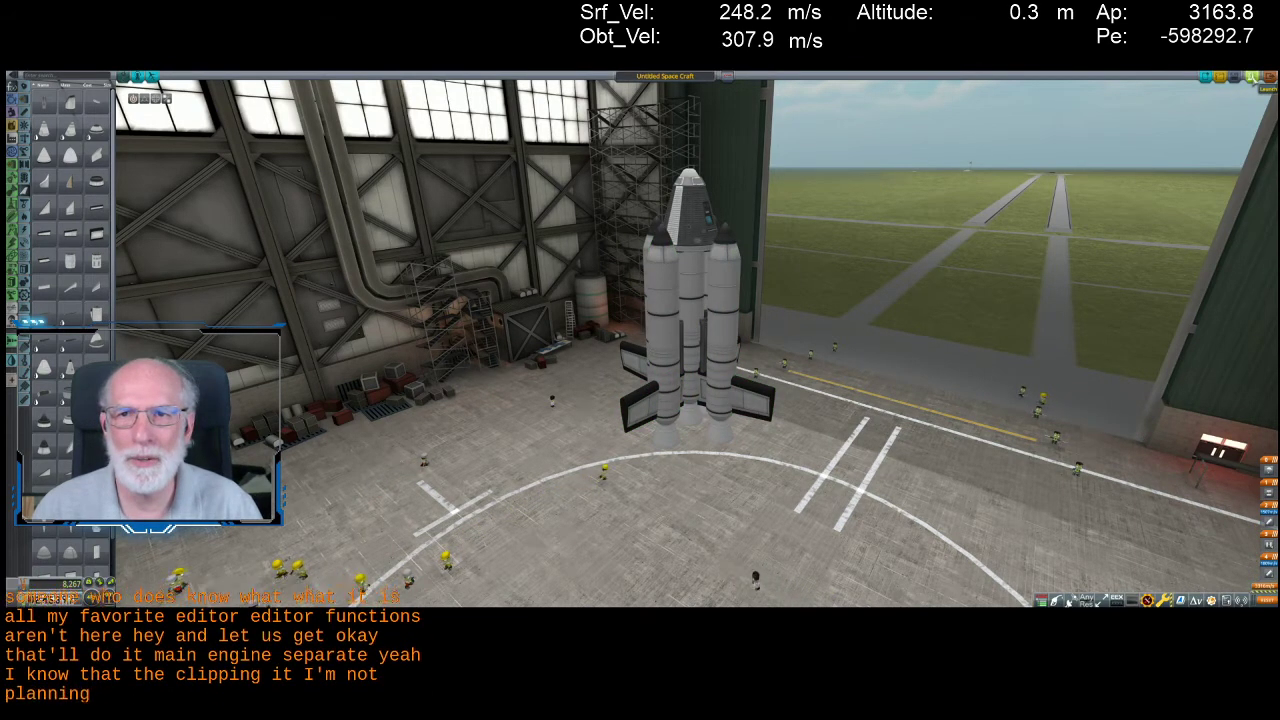
Cancel the uncrewed launch and try to assign an available Kerbal to the Mk1 Command Pod's empty seat
left_click(1250, 76)
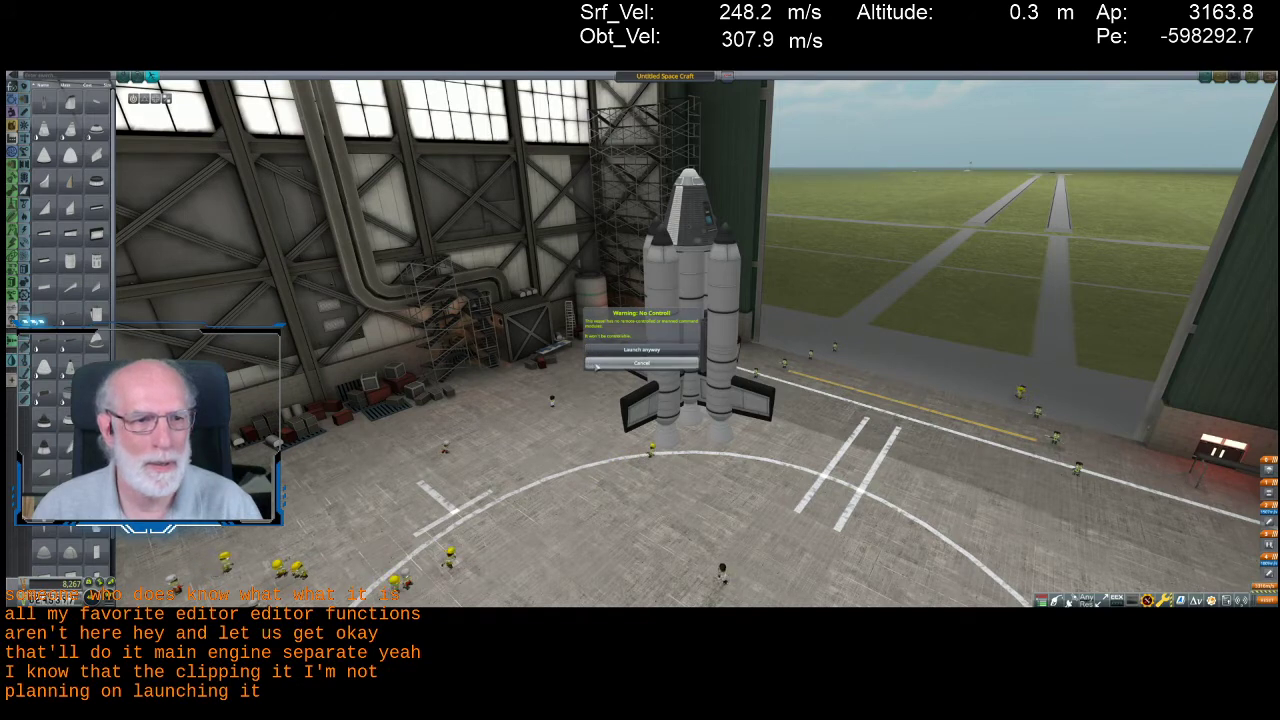
left_click(596, 364)
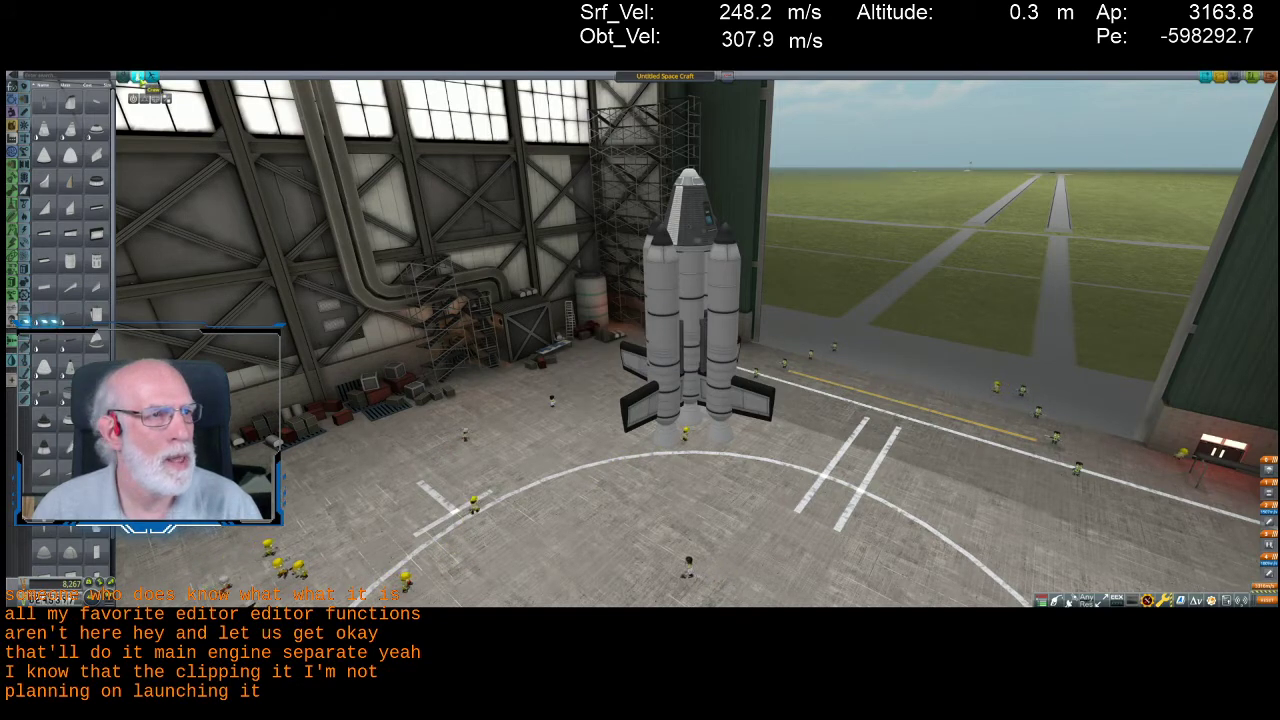
left_click(150, 78)
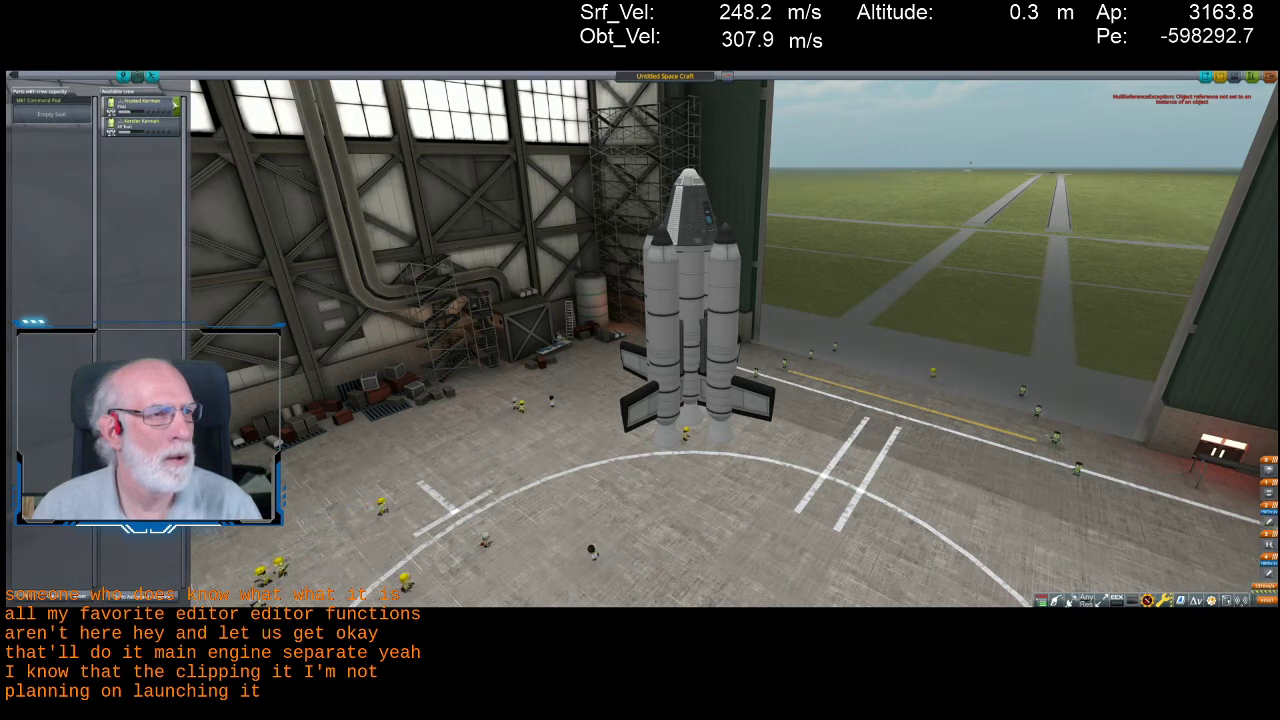
left_click_drag(177, 104, 140, 125)
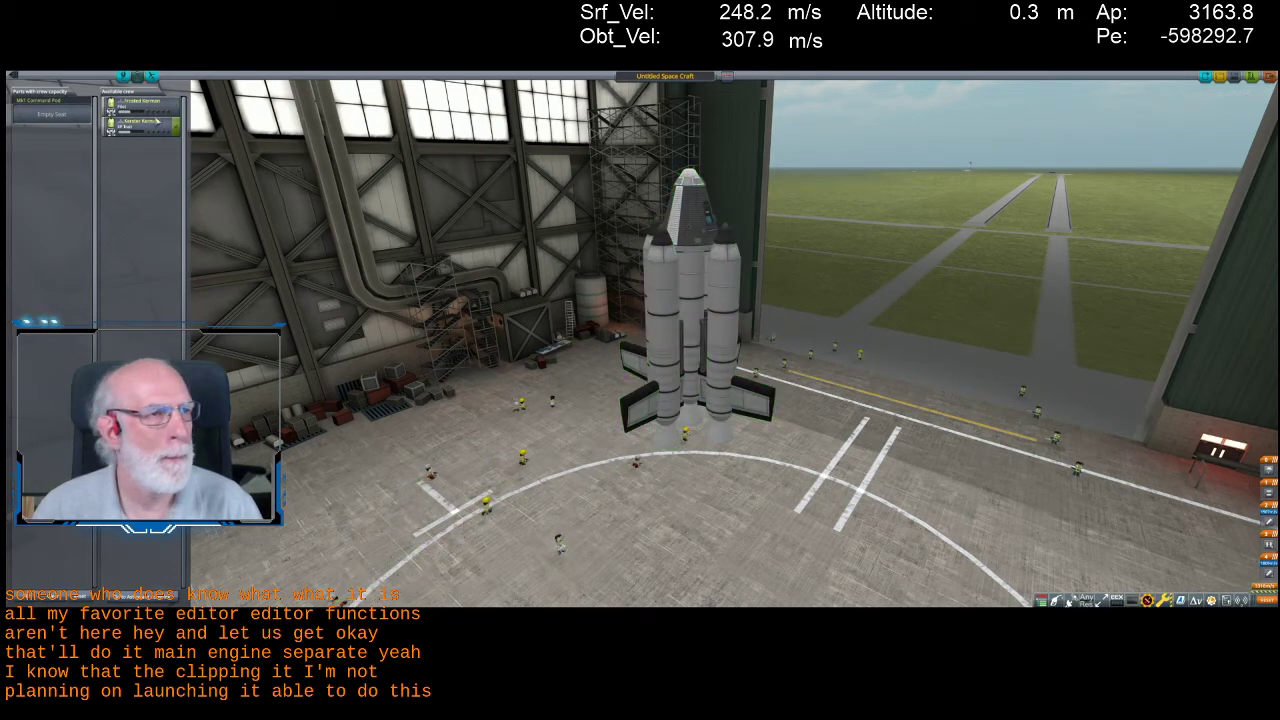
Launch the test rocket without crew and inspect it on the launch pad
left_click(1252, 77)
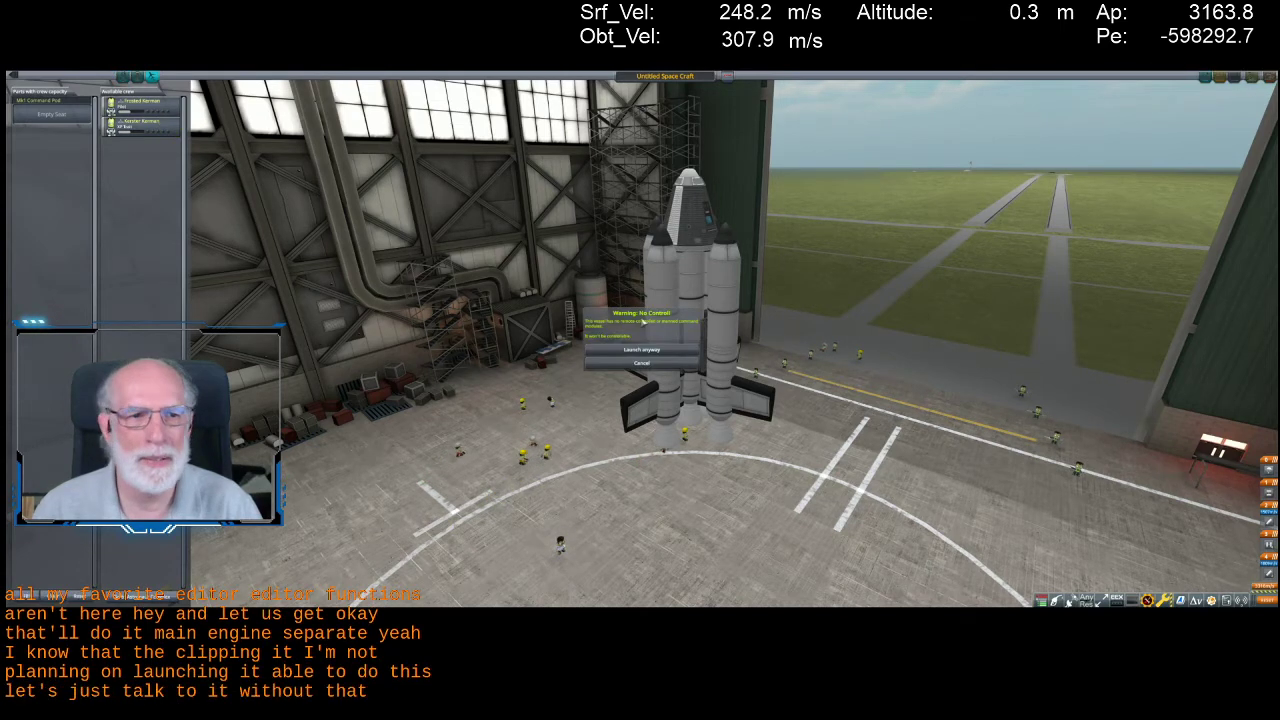
left_click(608, 346)
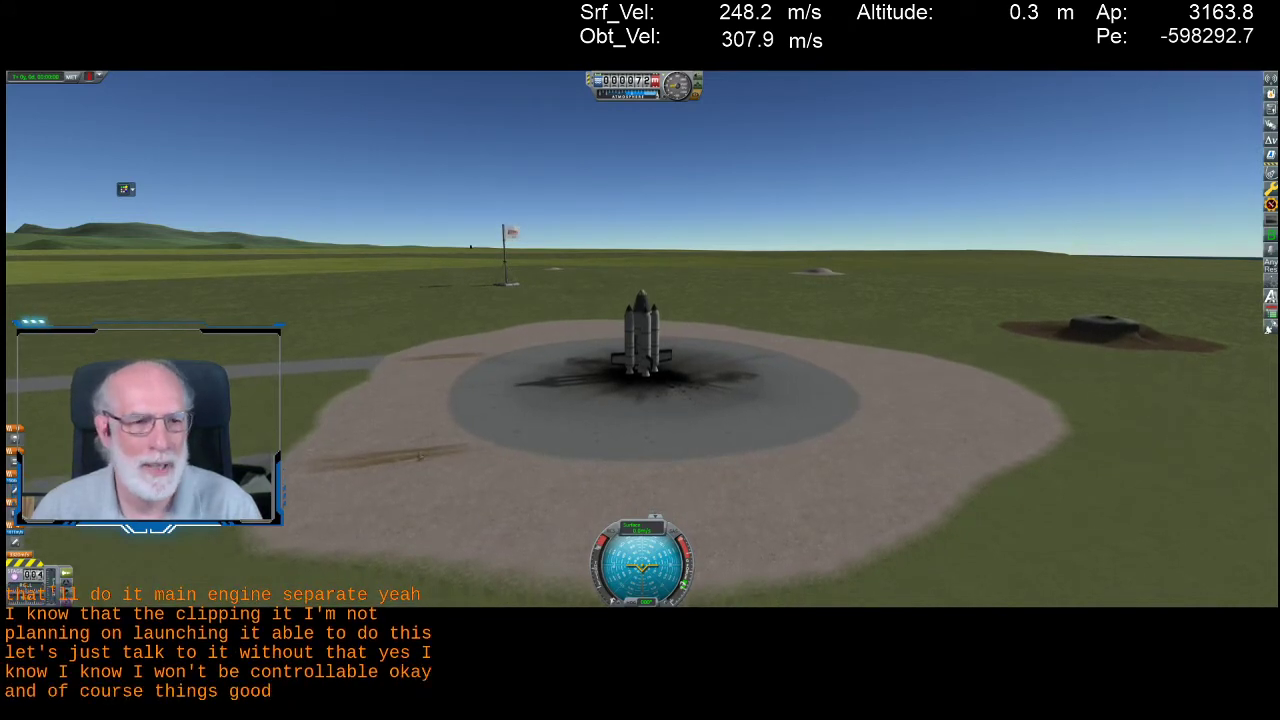
mouse_move(392, 537)
left_mouse_down()
mouse_move(250, 570)
mouse_move(392, 537)
left_mouse_up()
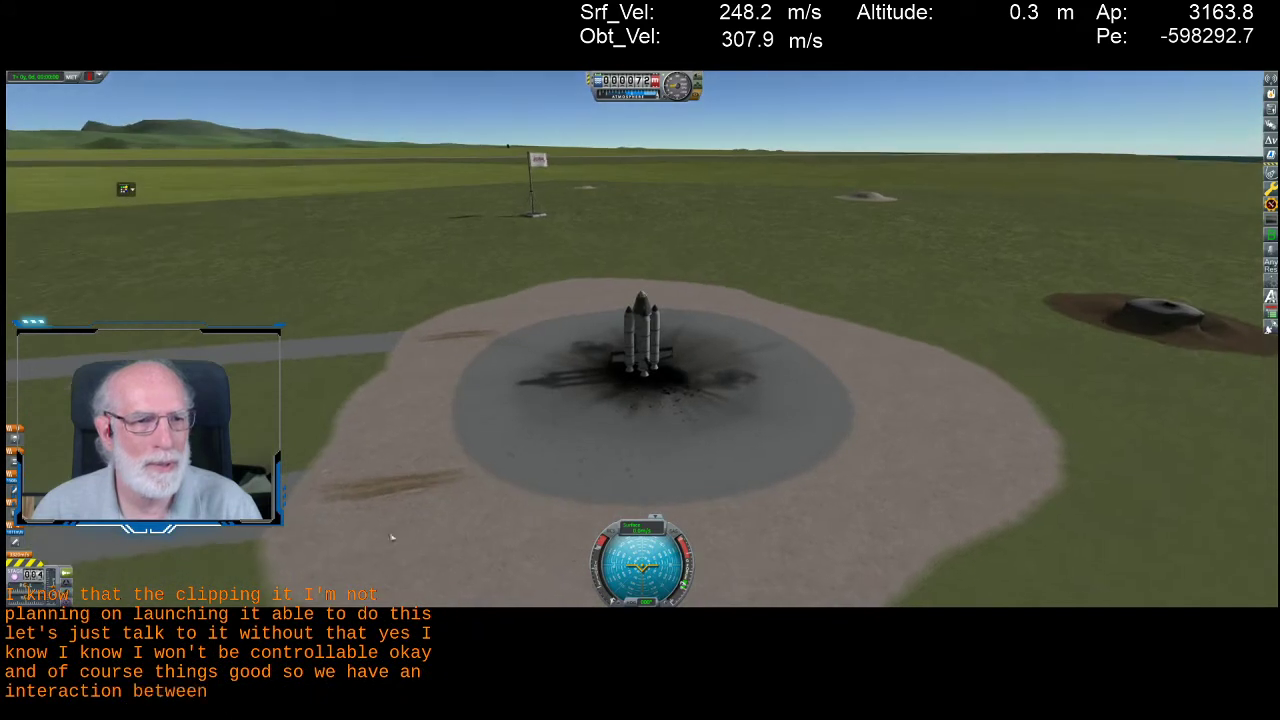
Pause the flight and revert it to vehicle assembly
key("Escape")
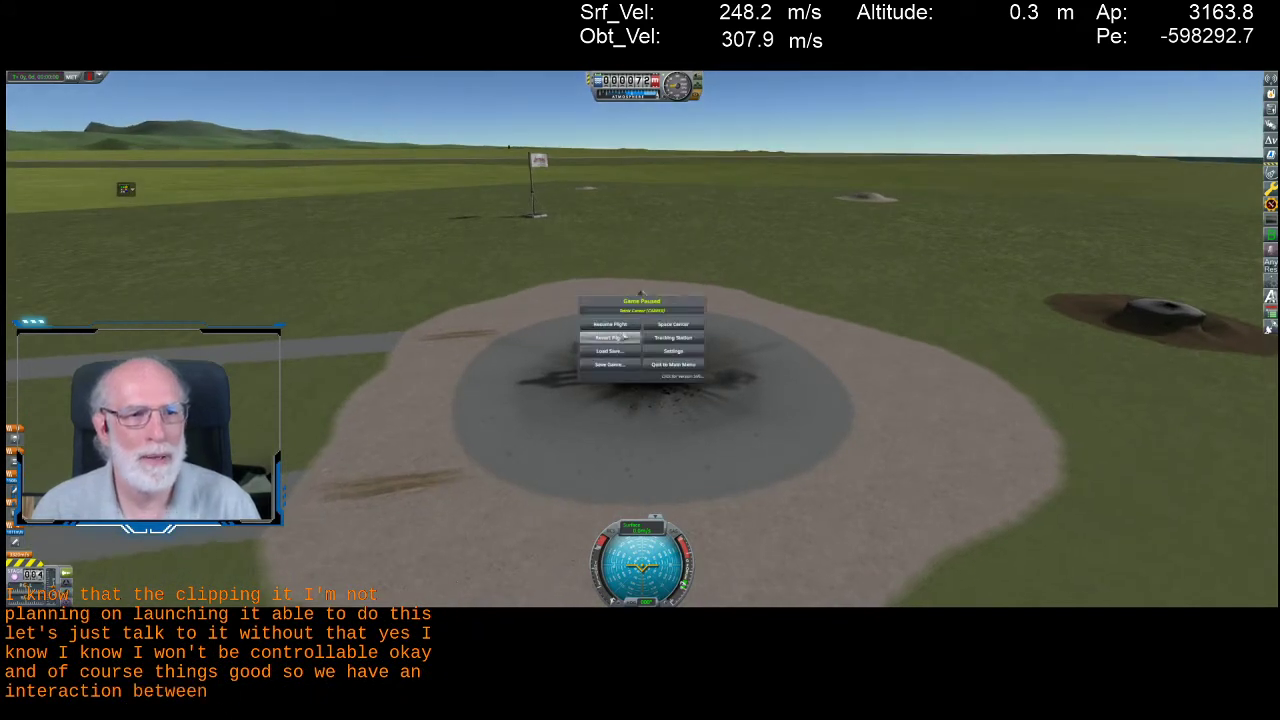
left_click(613, 339)
left_click(619, 352)
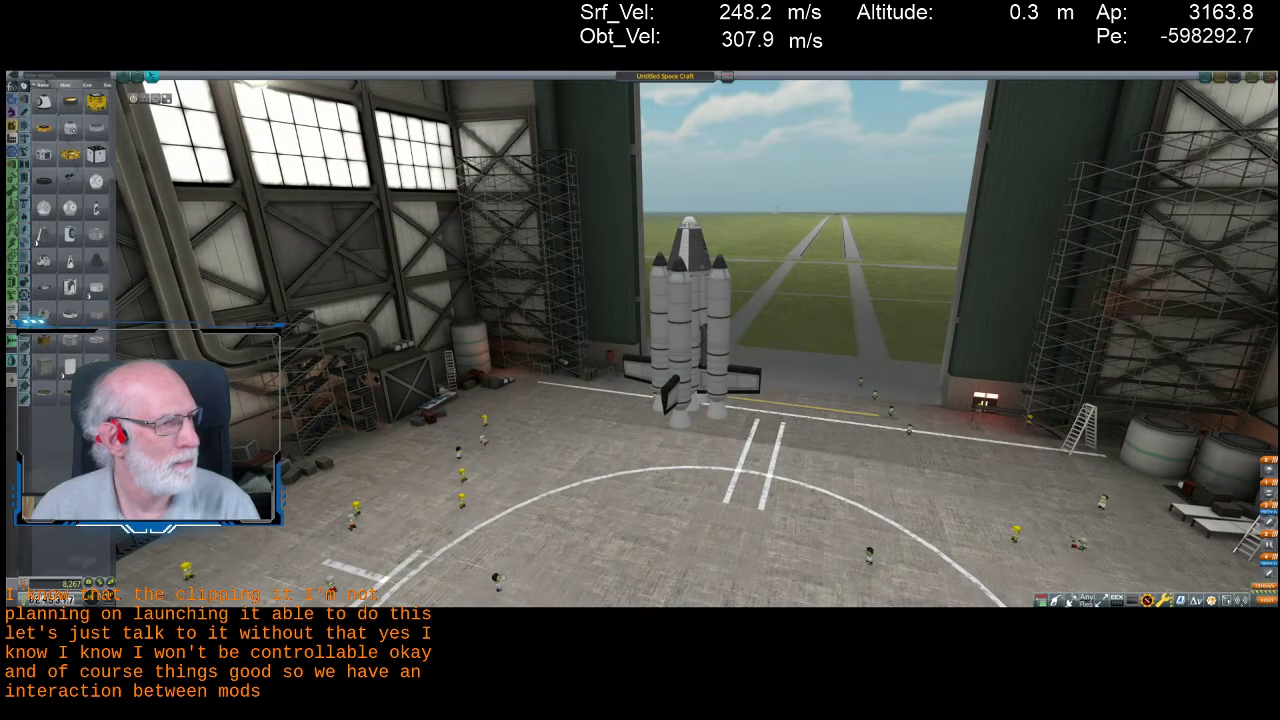
Switch to File Explorer and open the OK2 folder in DisabledMods, placing its window beside GameData
key("alt+Tab")
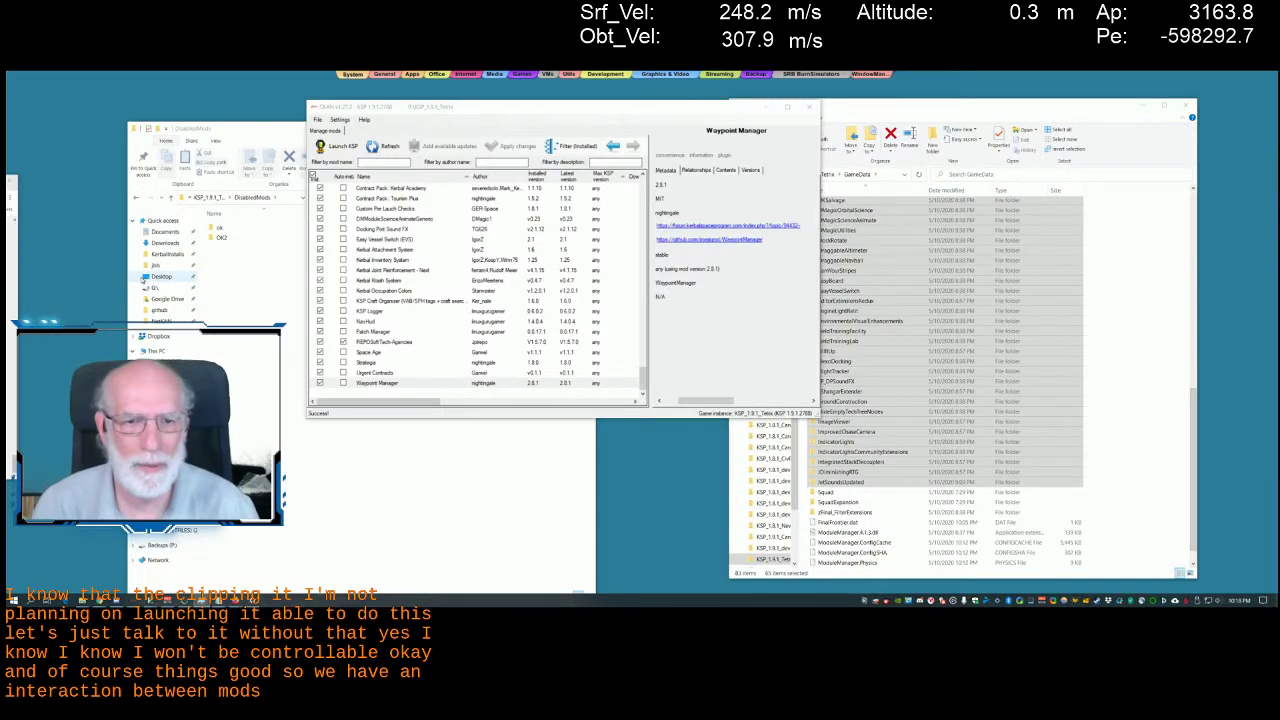
left_click(1108, 311)
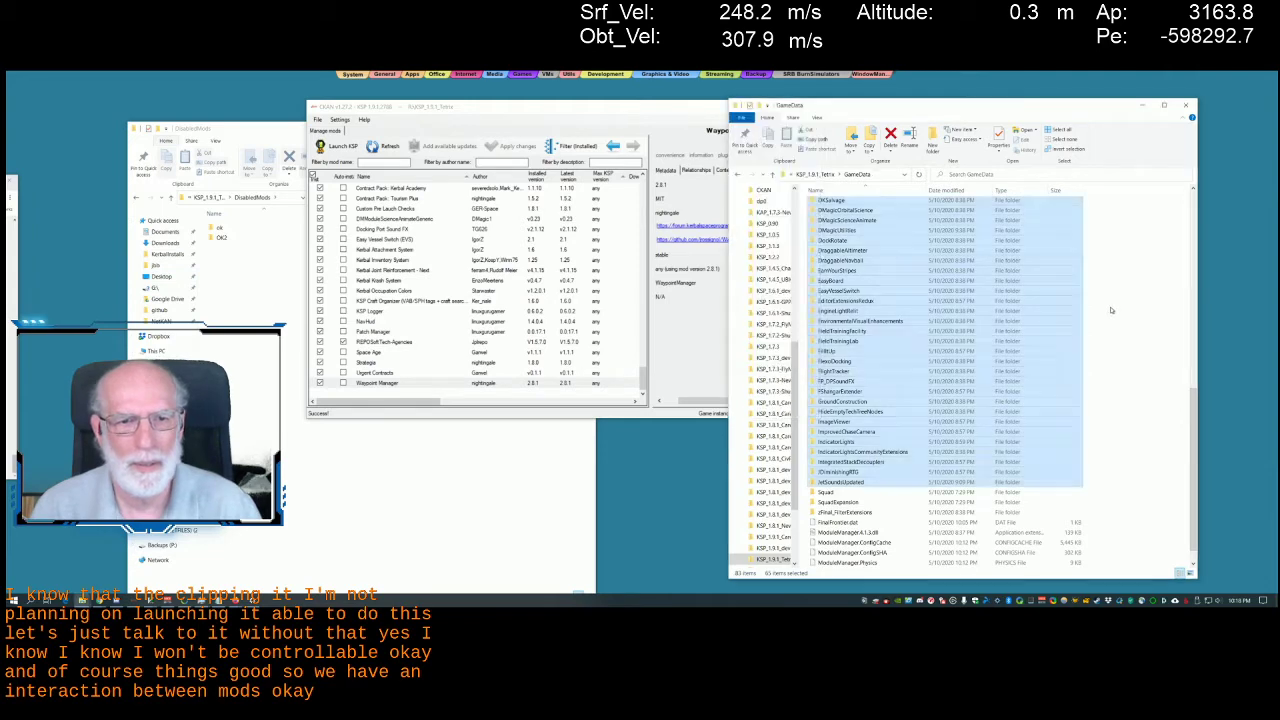
left_click(240, 250)
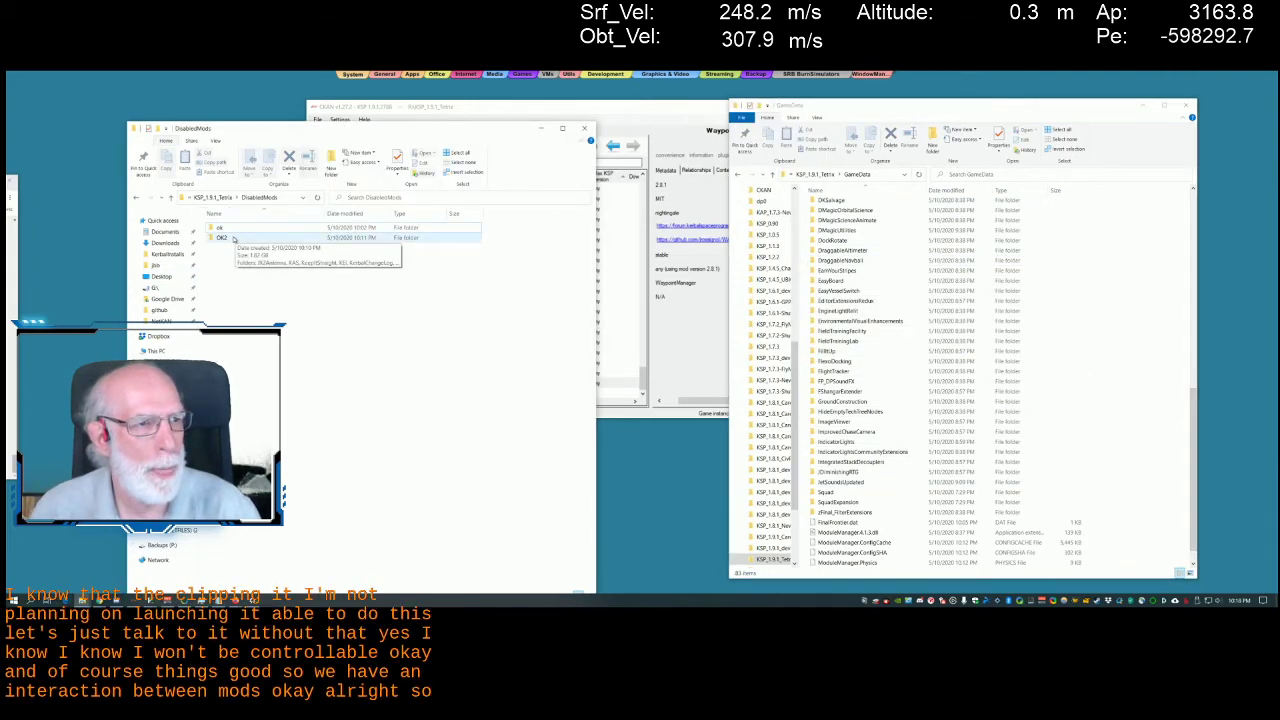
double_click(233, 239)
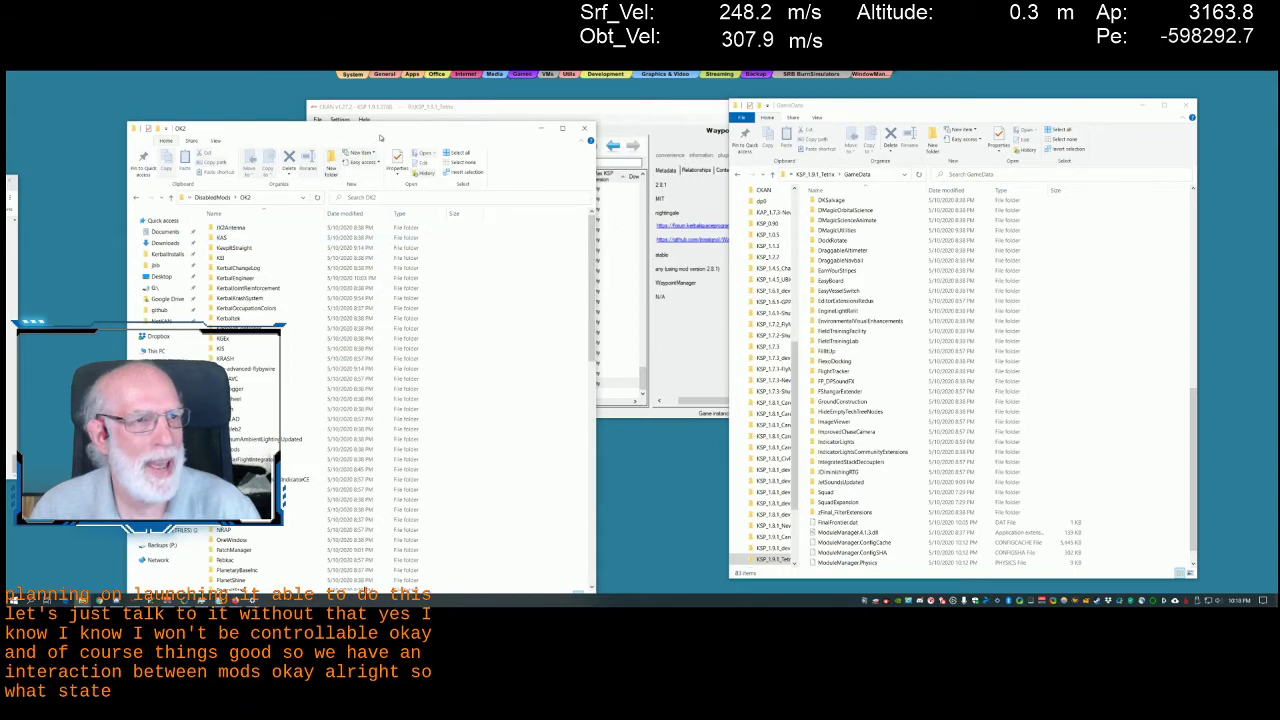
left_click_drag(386, 131, 394, 85)
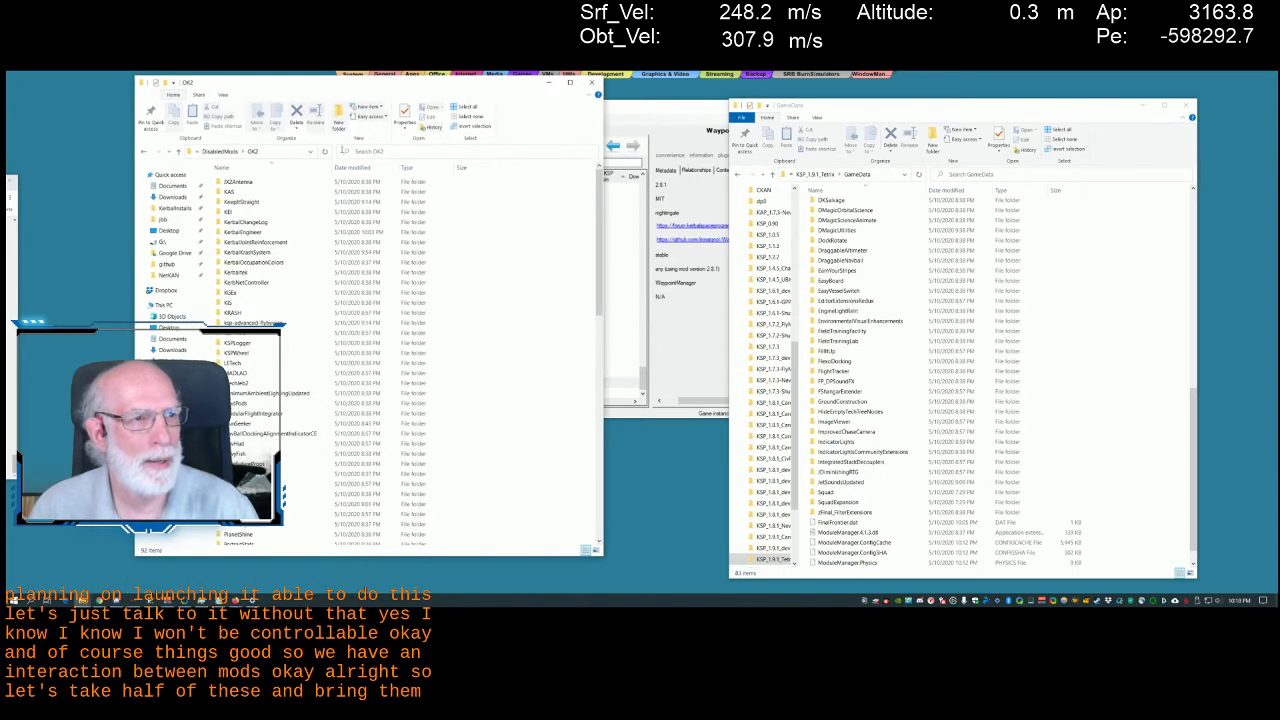
Move the first 30 mod folders, starting with JX2Antenna, from OK2 back into GameData
left_click(250, 183)
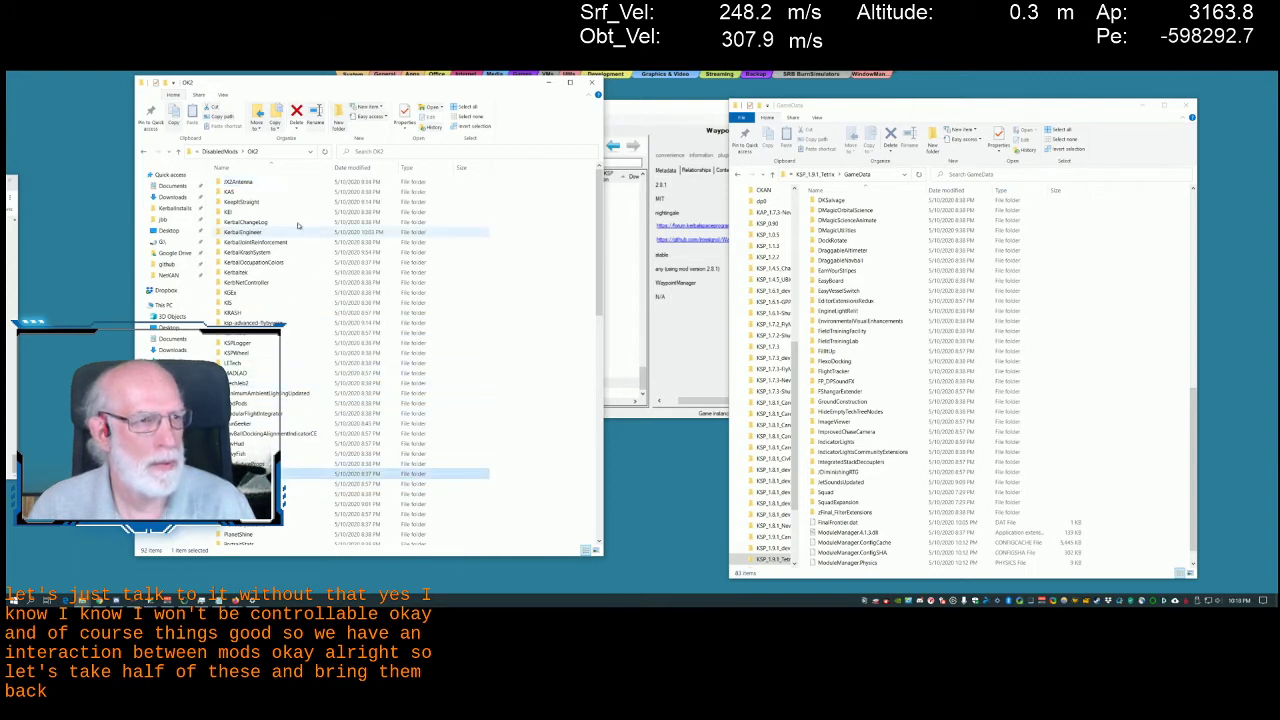
left_click(398, 183, "shift")
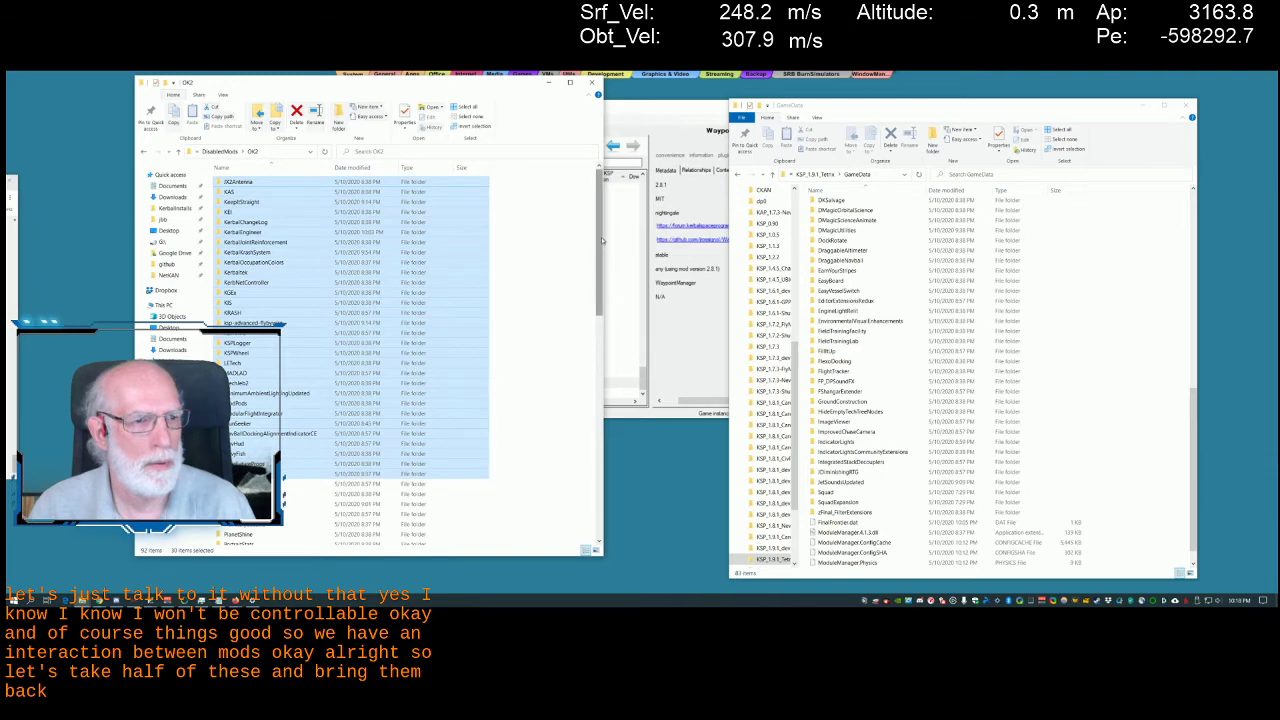
left_click_drag(265, 211, 540, 190)
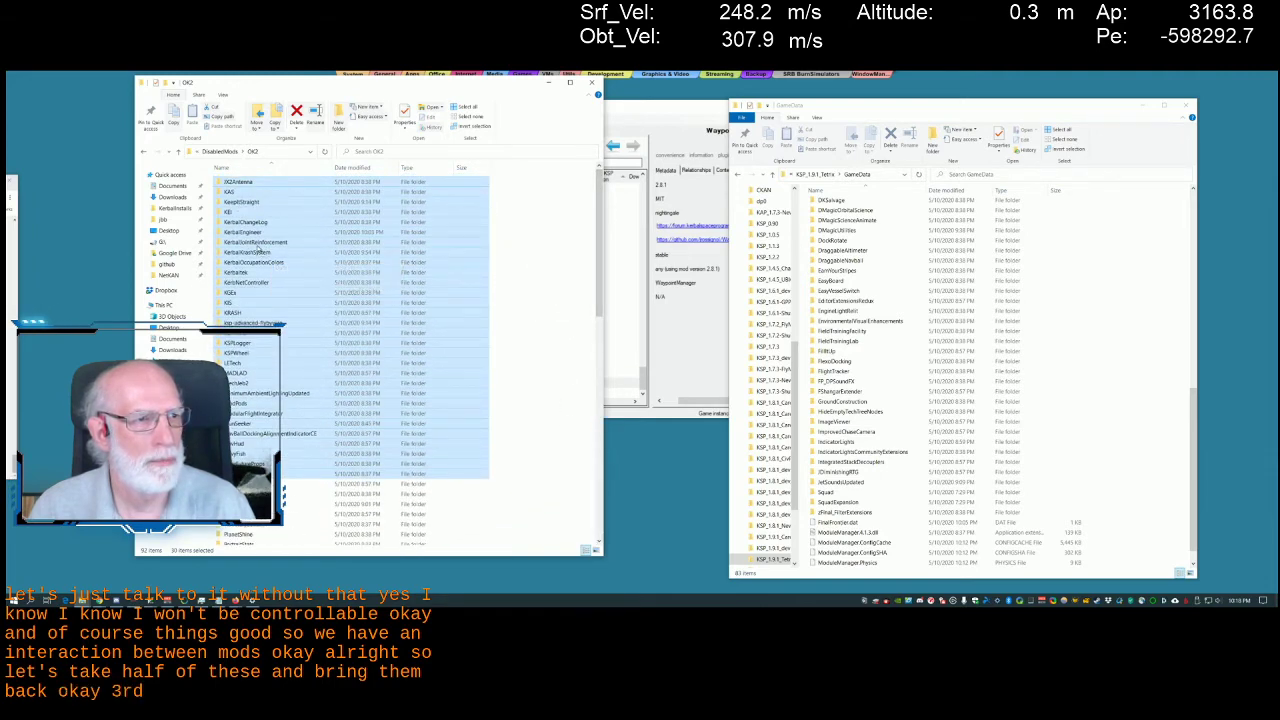
left_click_drag(487, 240, 1153, 556)
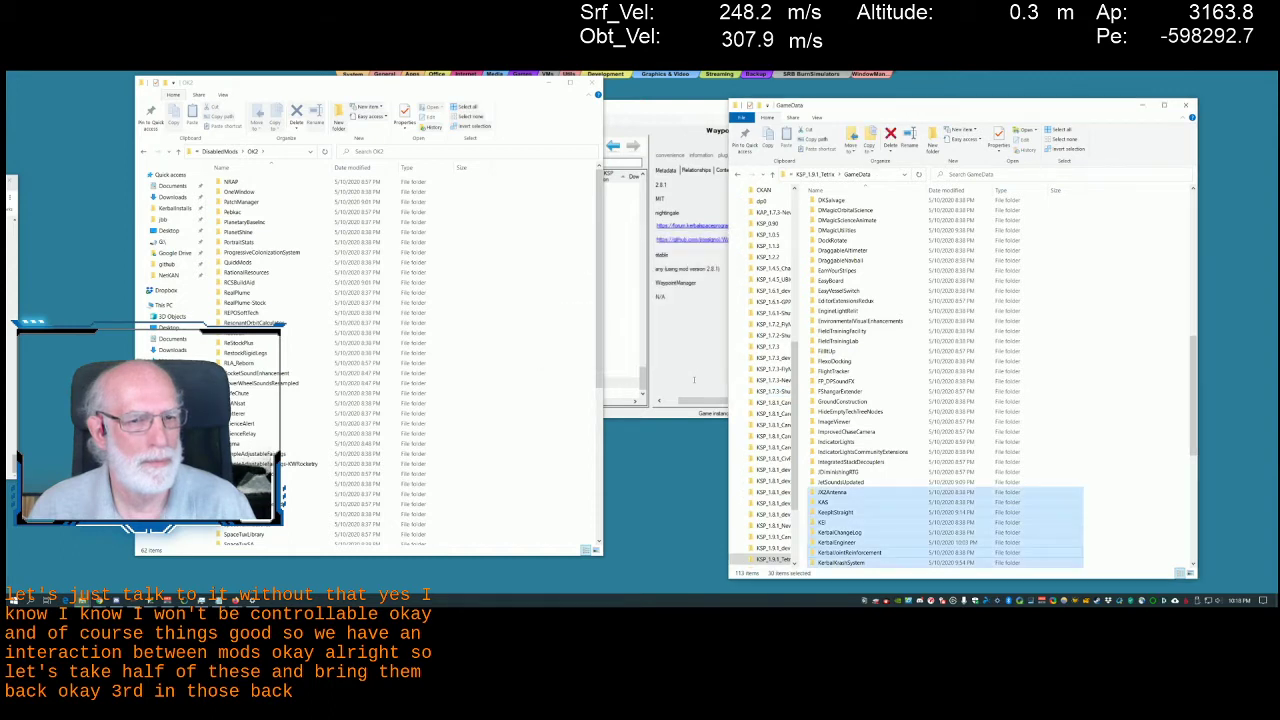
Switch to CKAN, launch KSP despite the incompatible modules, and dismiss the add-on compatibility issue list
left_click(694, 380)
left_click(343, 148)
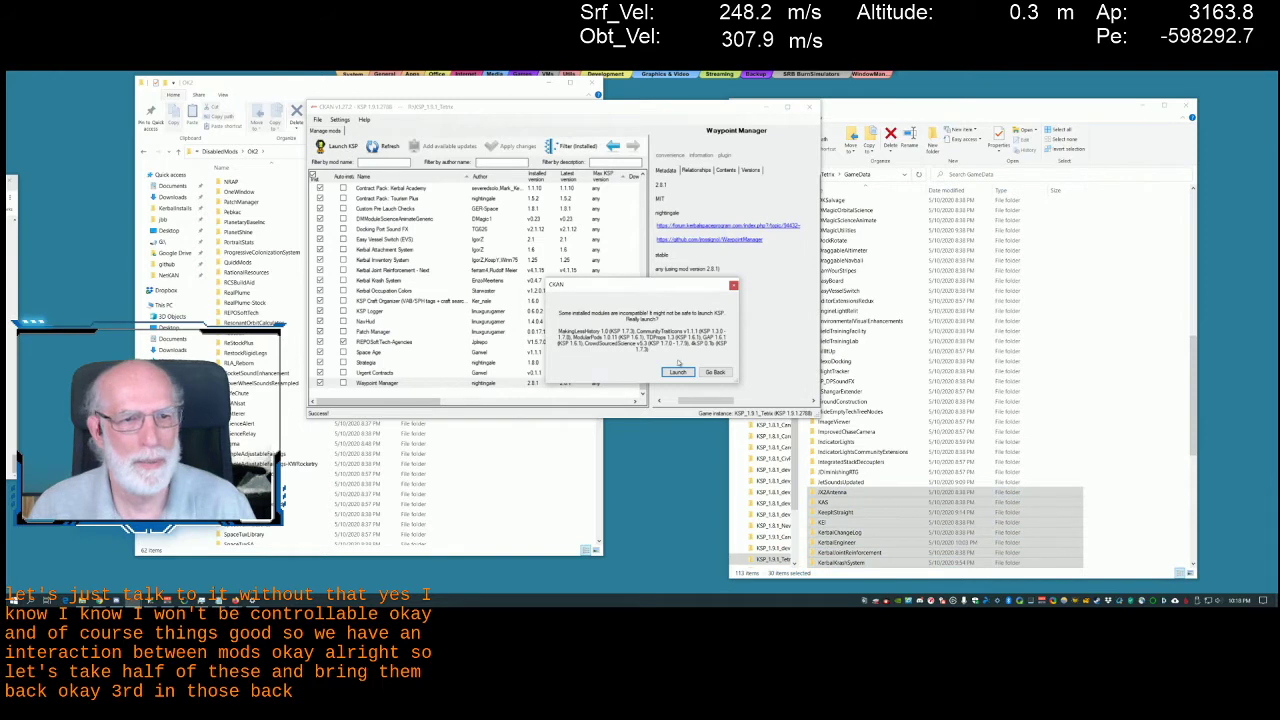
left_click(677, 371)
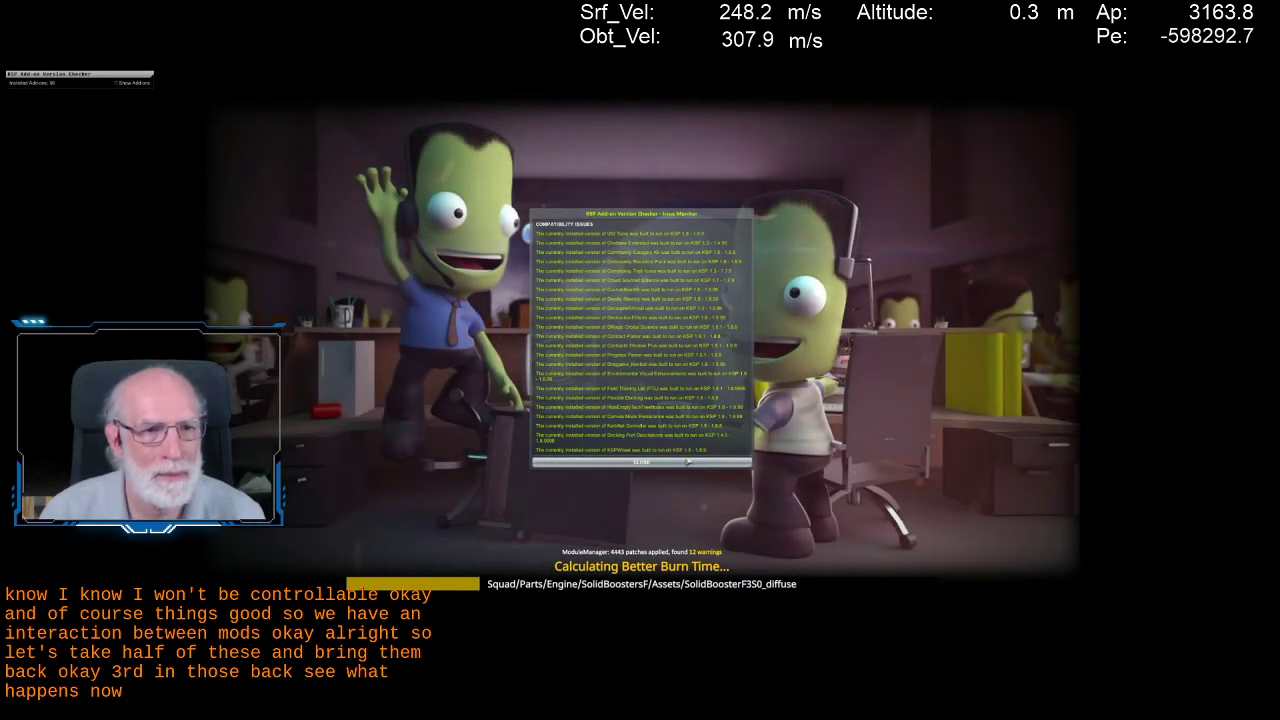
left_click(686, 461)
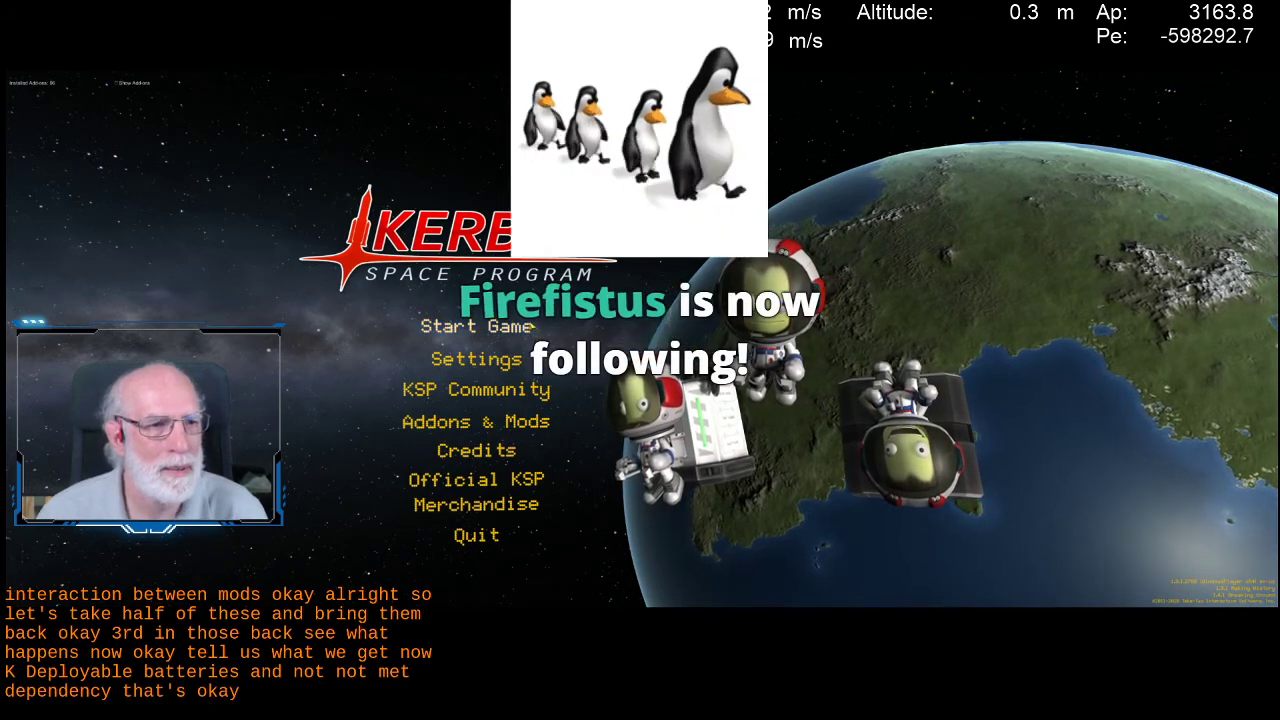
Resume the saved career game and enter the Vehicle Assembly Building
left_click(521, 325)
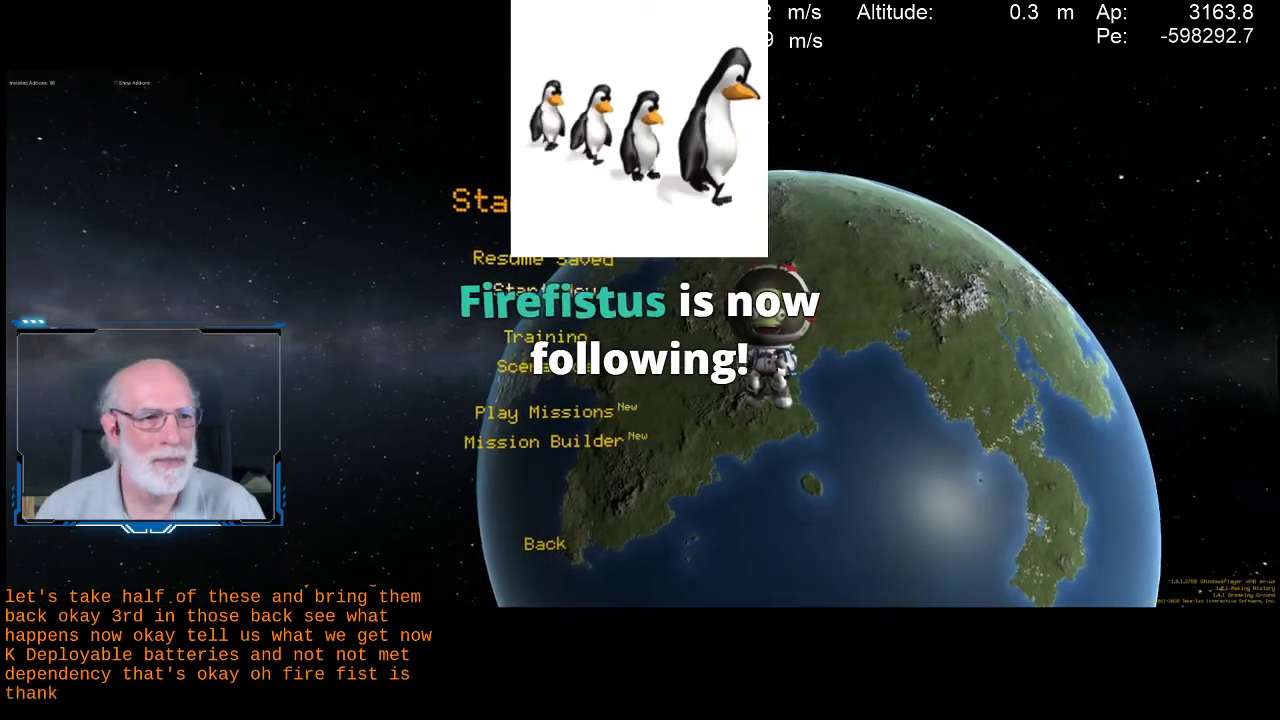
left_click(566, 267)
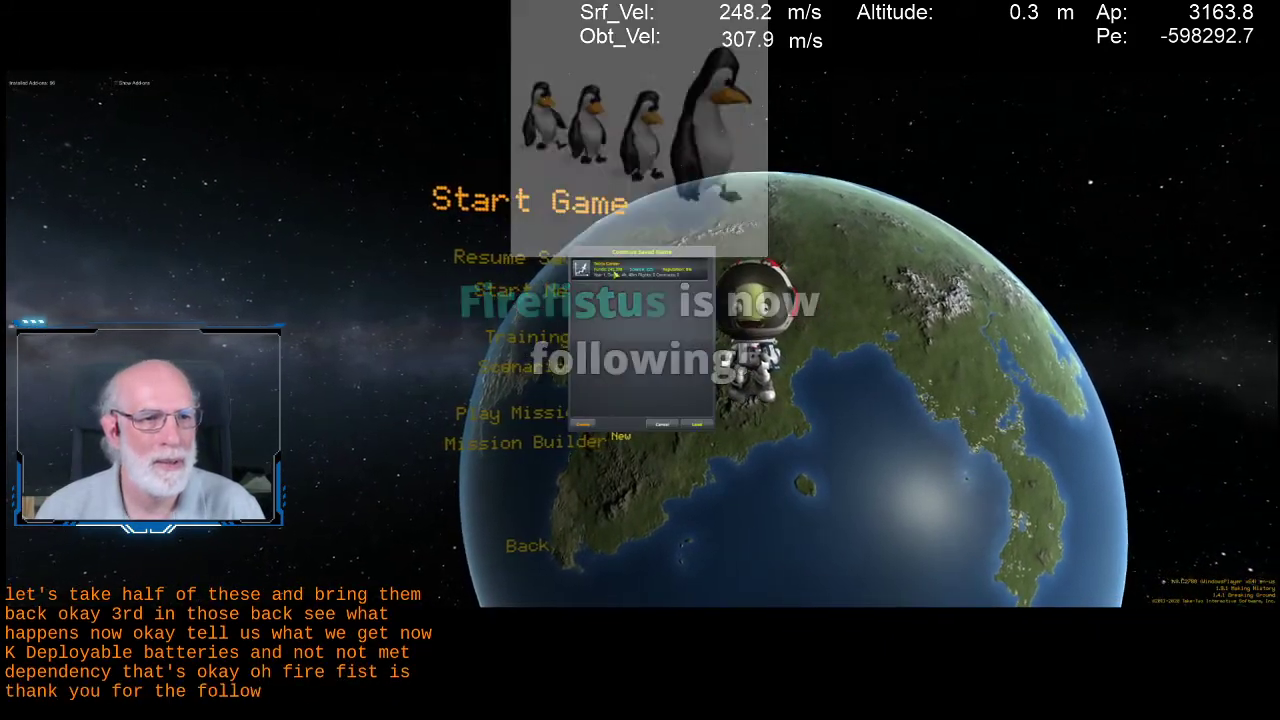
left_click(690, 405)
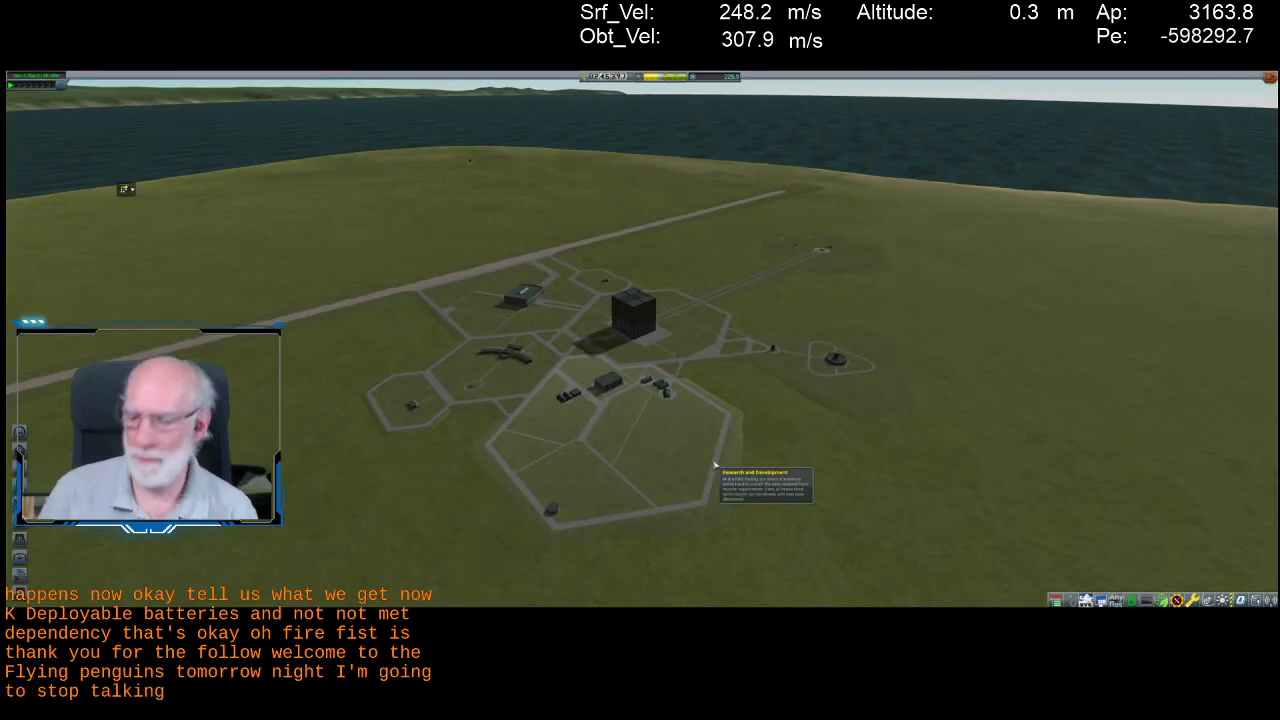
left_click(660, 370)
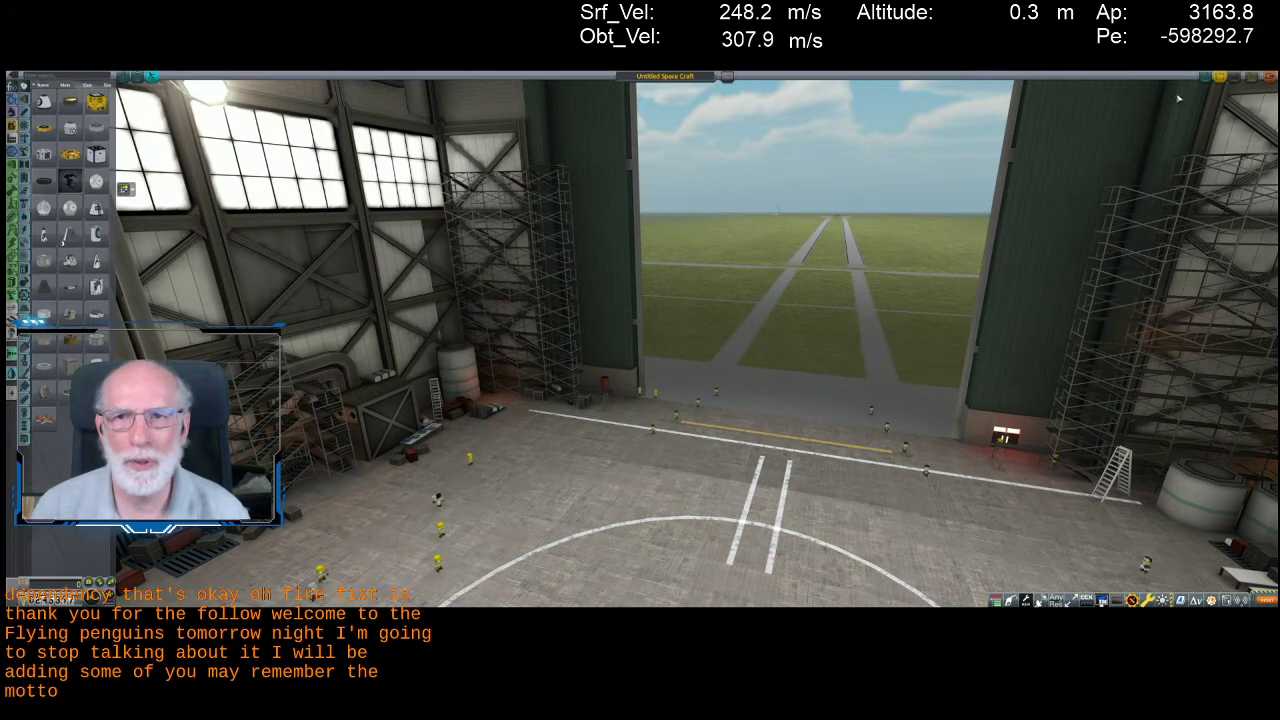
Load the auto-saved Untitled Space Craft rocket and launch it anyway despite the No Control warning
left_click(1220, 76)
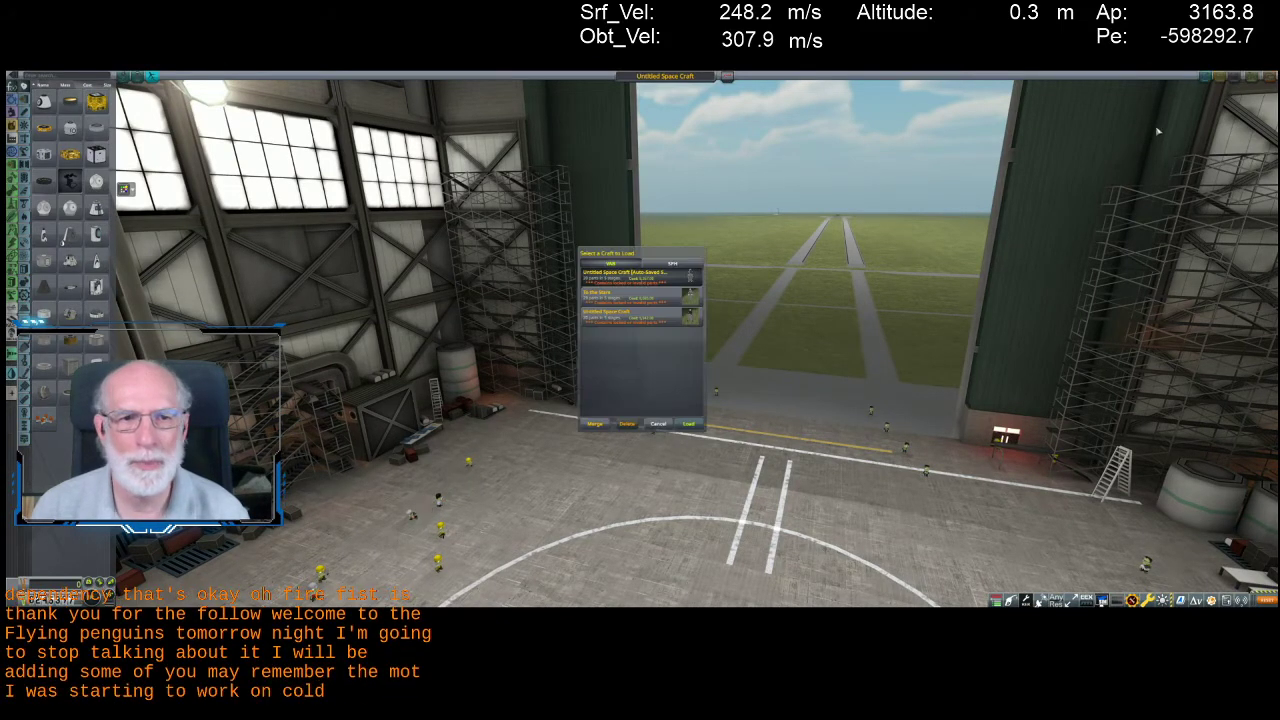
left_click(652, 318)
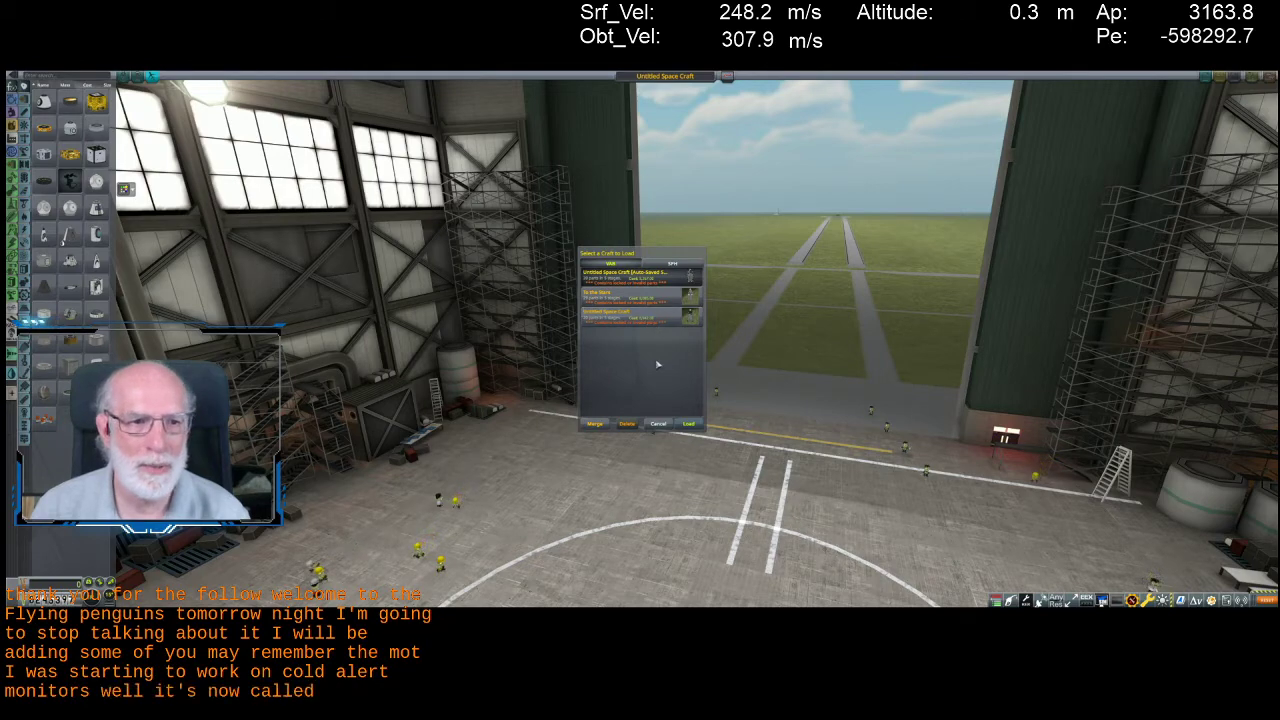
double_click(656, 278)
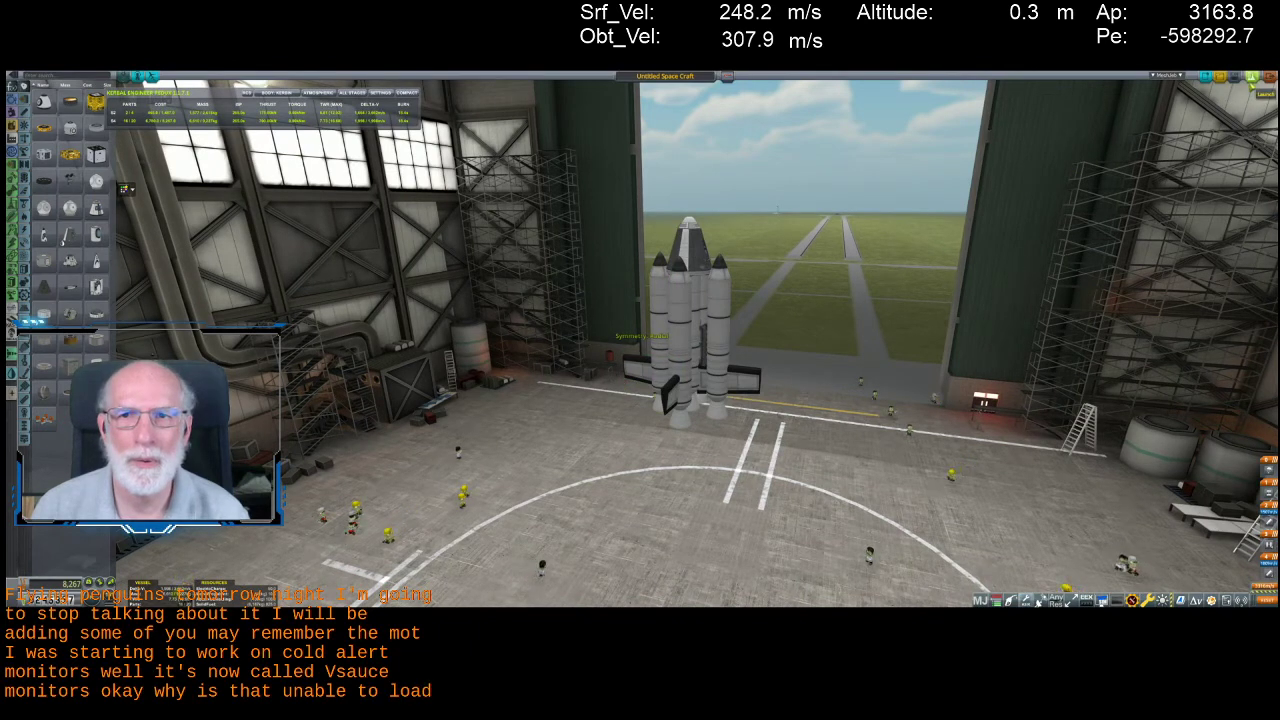
left_click(1254, 78)
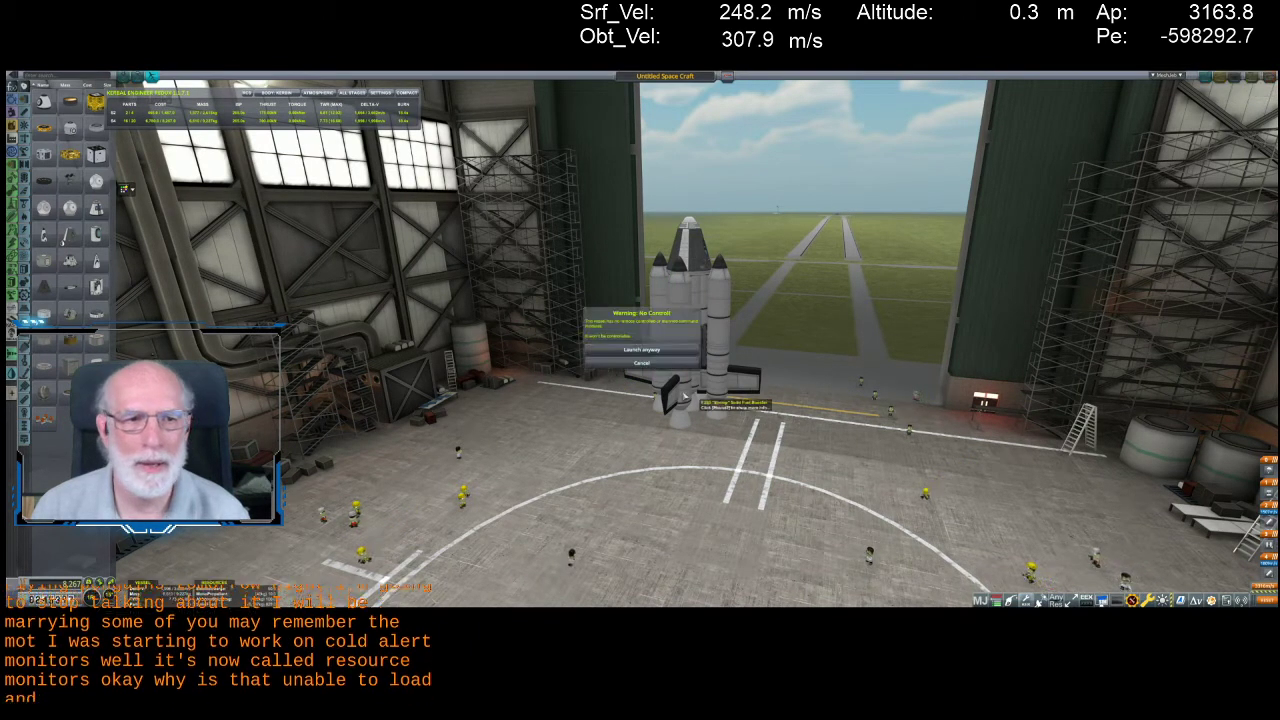
left_click(612, 350)
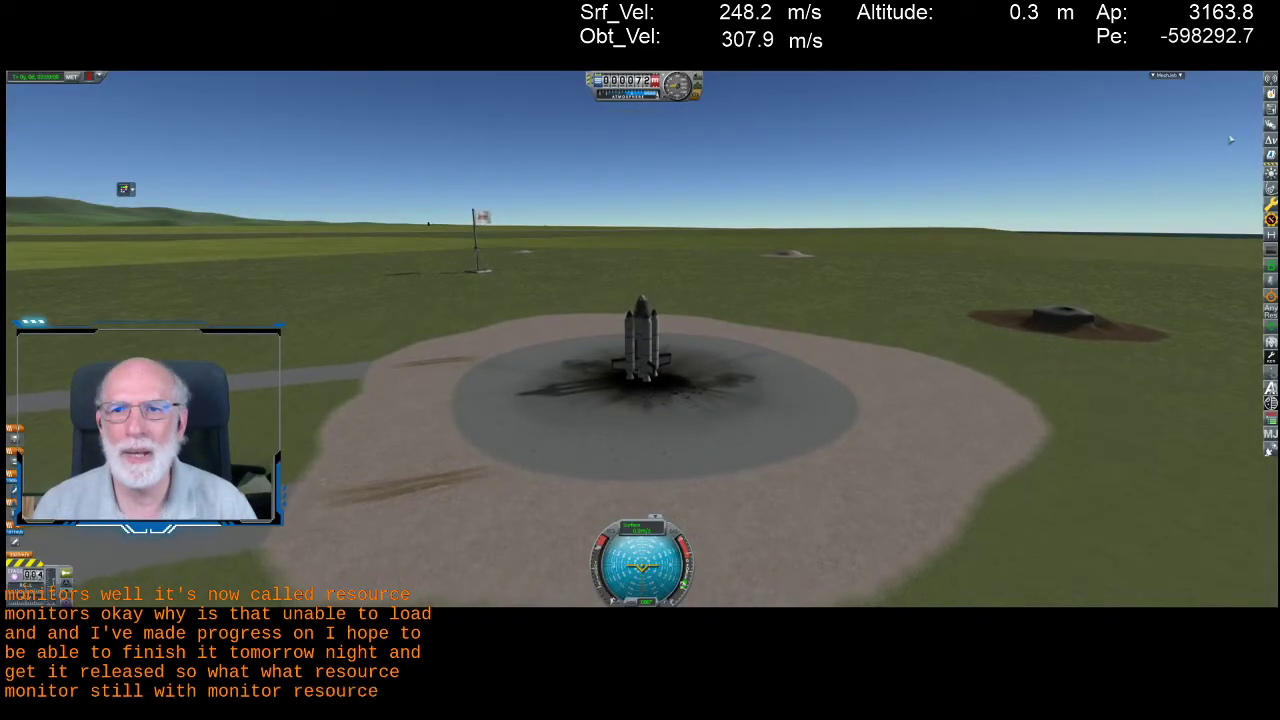
Check the MechJeb menu on the launch pad and revert the flight to the Vehicle Assembly Building
left_click(1167, 75)
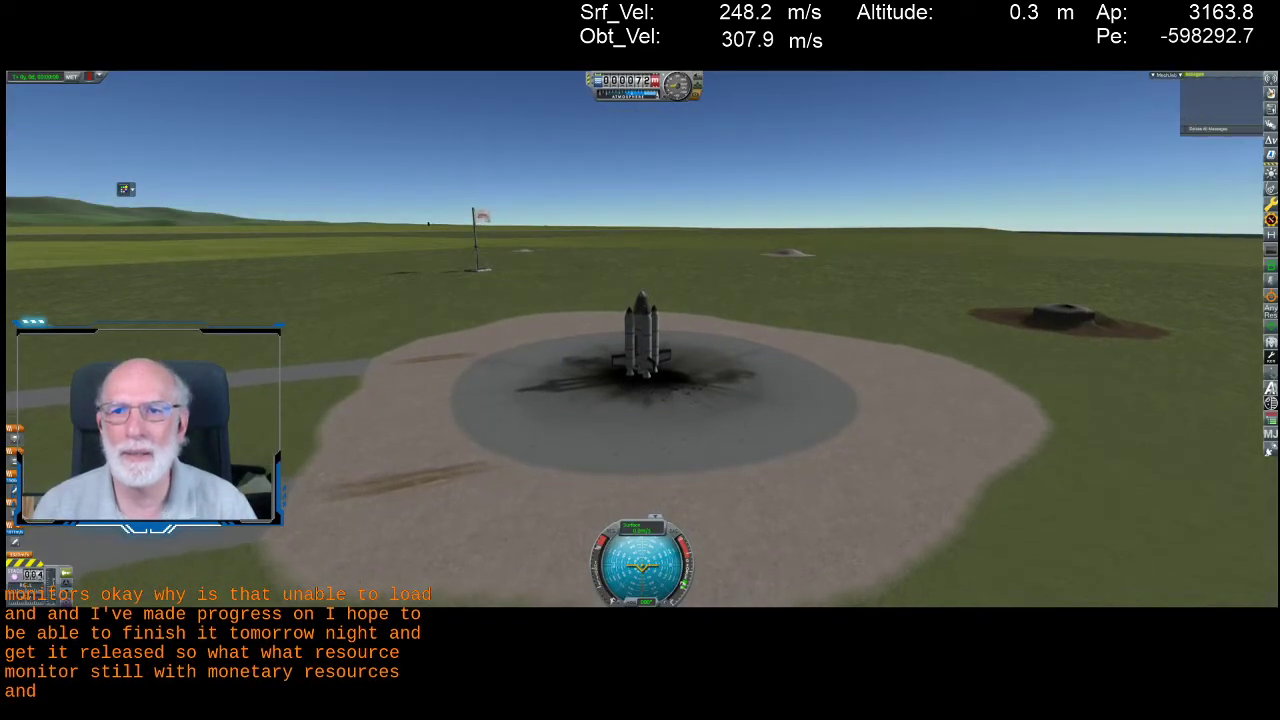
left_click(1167, 75)
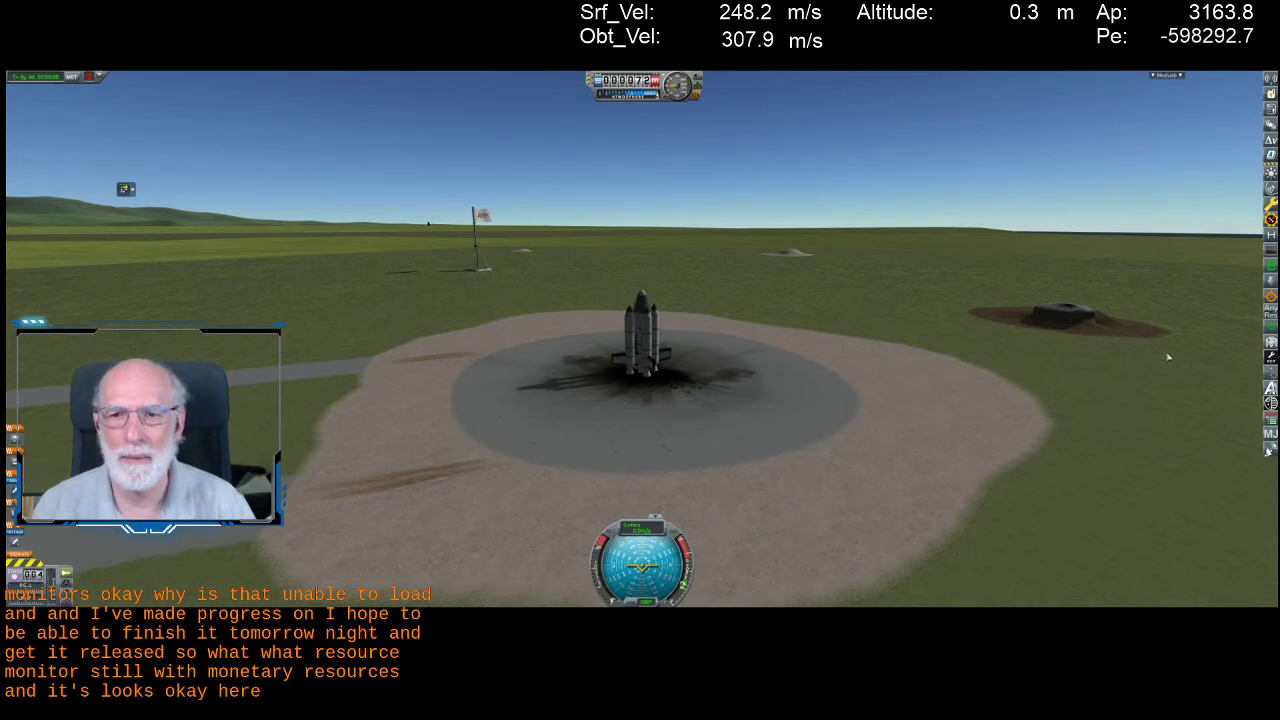
key("Escape")
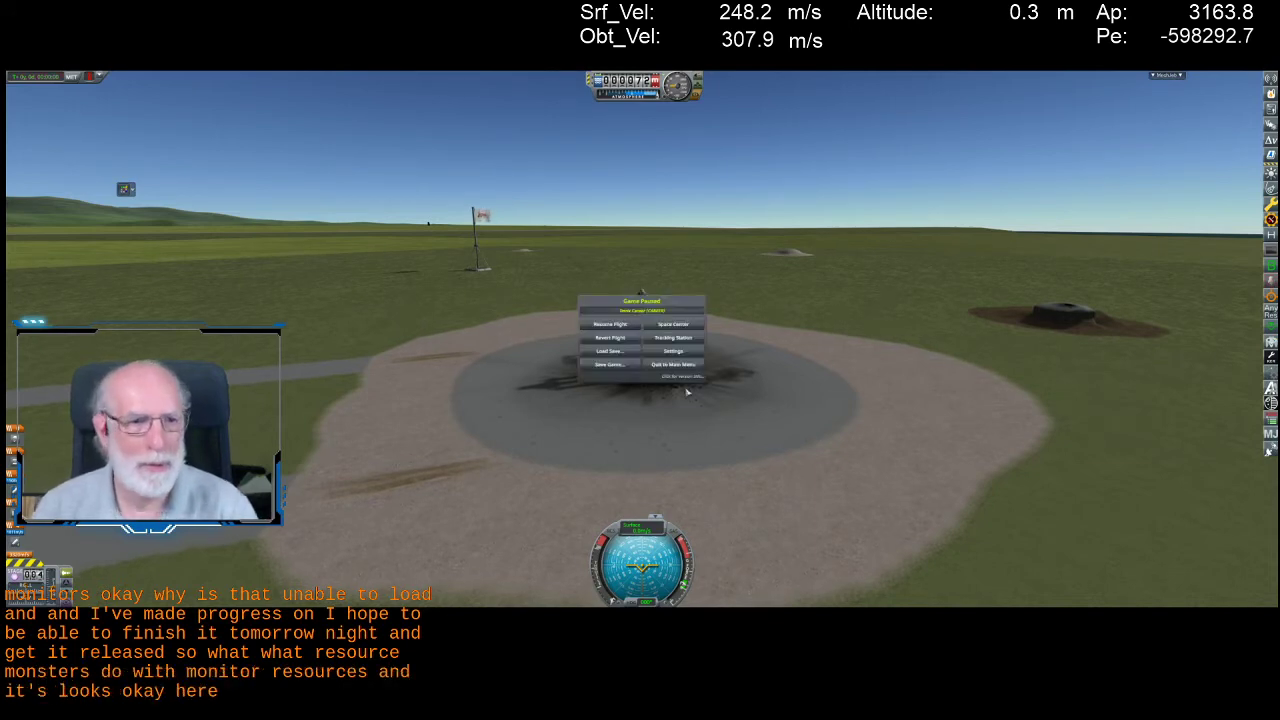
left_click(626, 340)
left_click(600, 355)
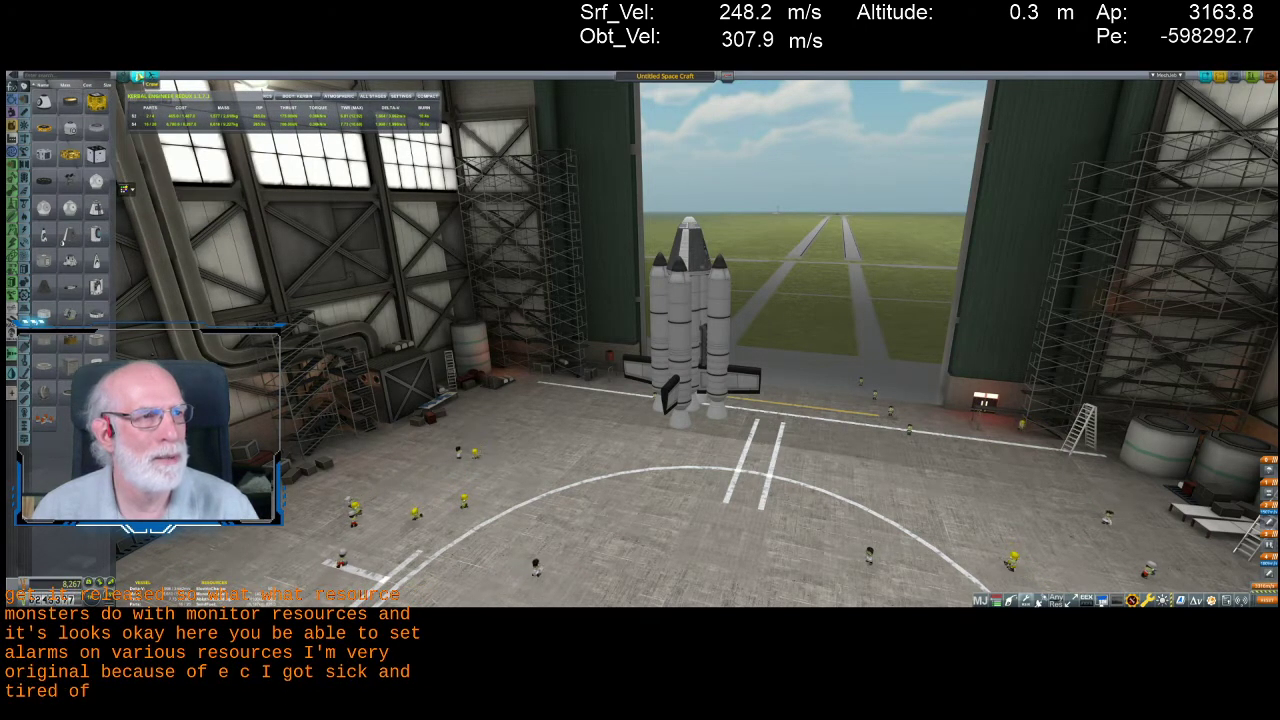
Try to assign crew to the Mk1 Command Pod, and view the Astronaut Complex applicants with the Kerbal Engineer window moved aside
left_click(150, 78)
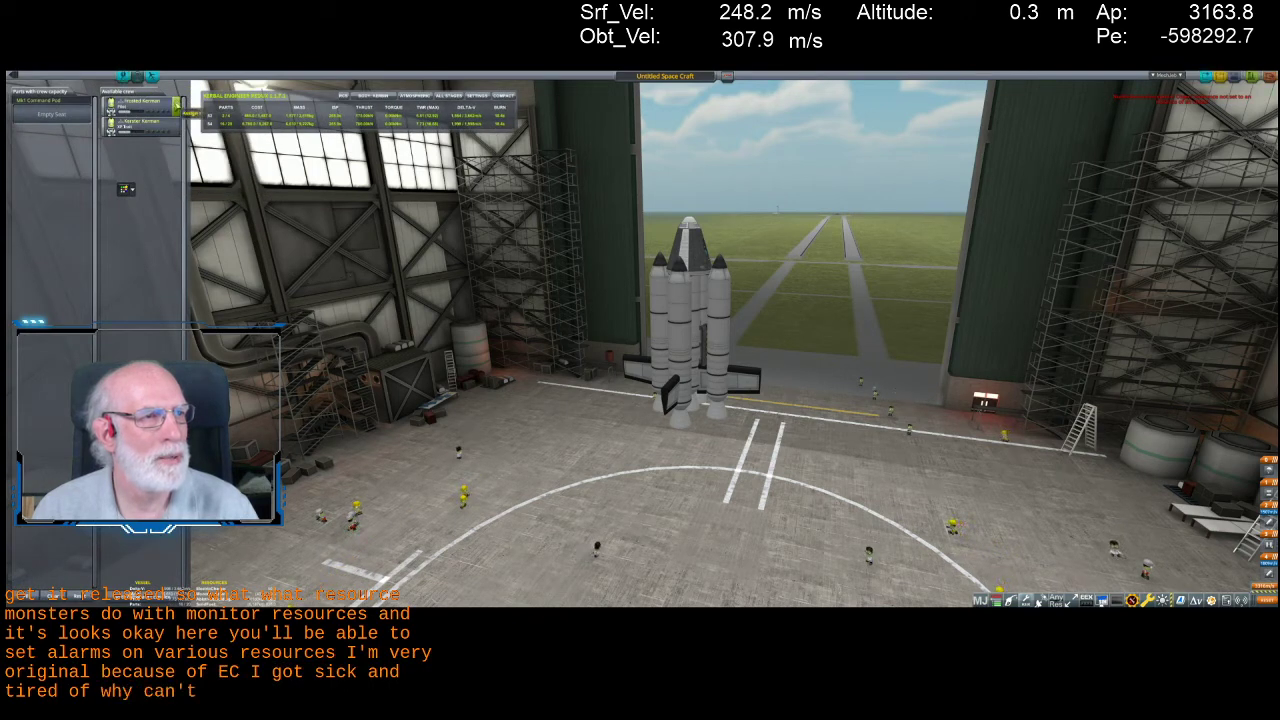
left_click_drag(182, 102, 140, 122)
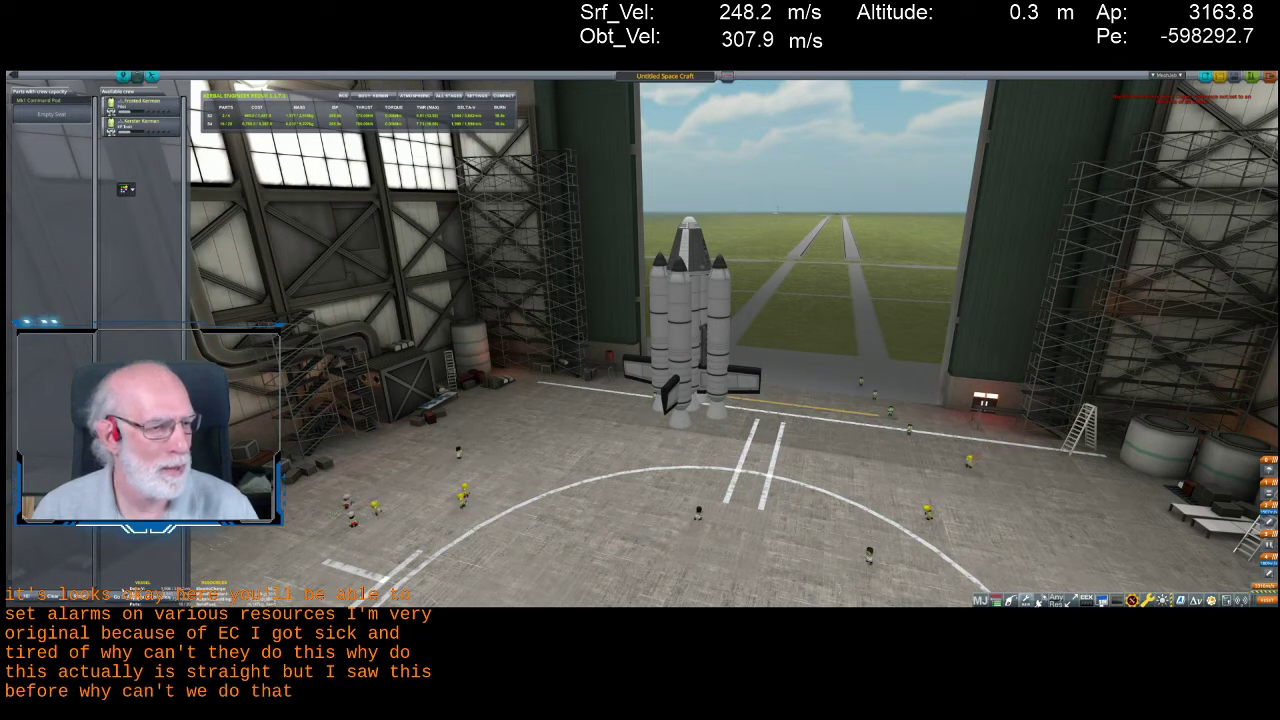
left_click(145, 565)
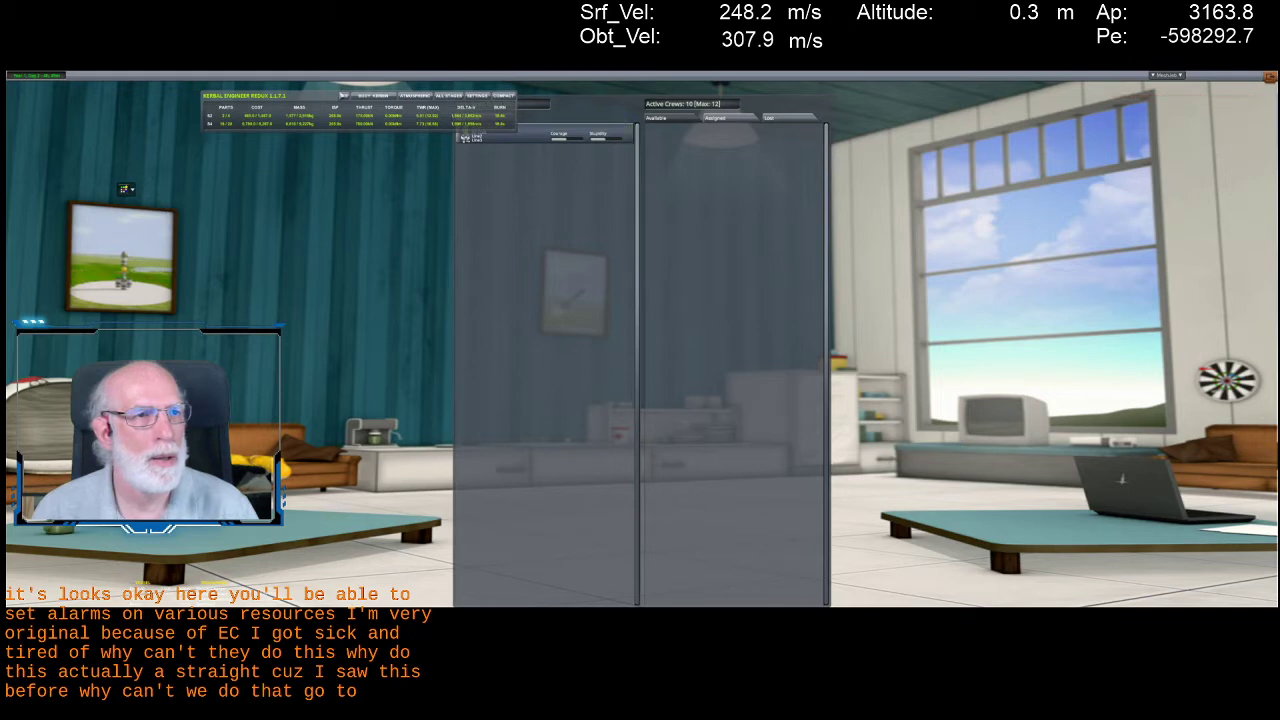
left_click_drag(315, 98, 203, 95)
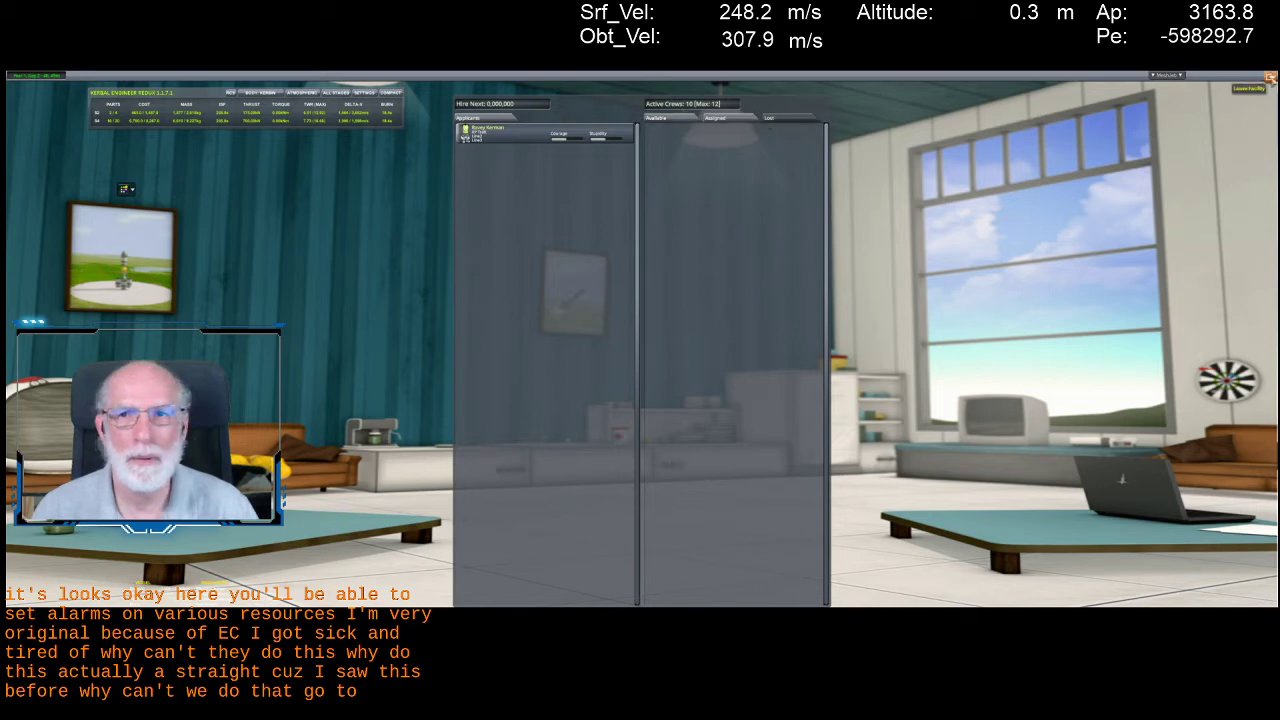
Return to the Space Center and repeatedly reopen the Astronaut Complex to examine its crew lists for errors
left_click(1270, 76)
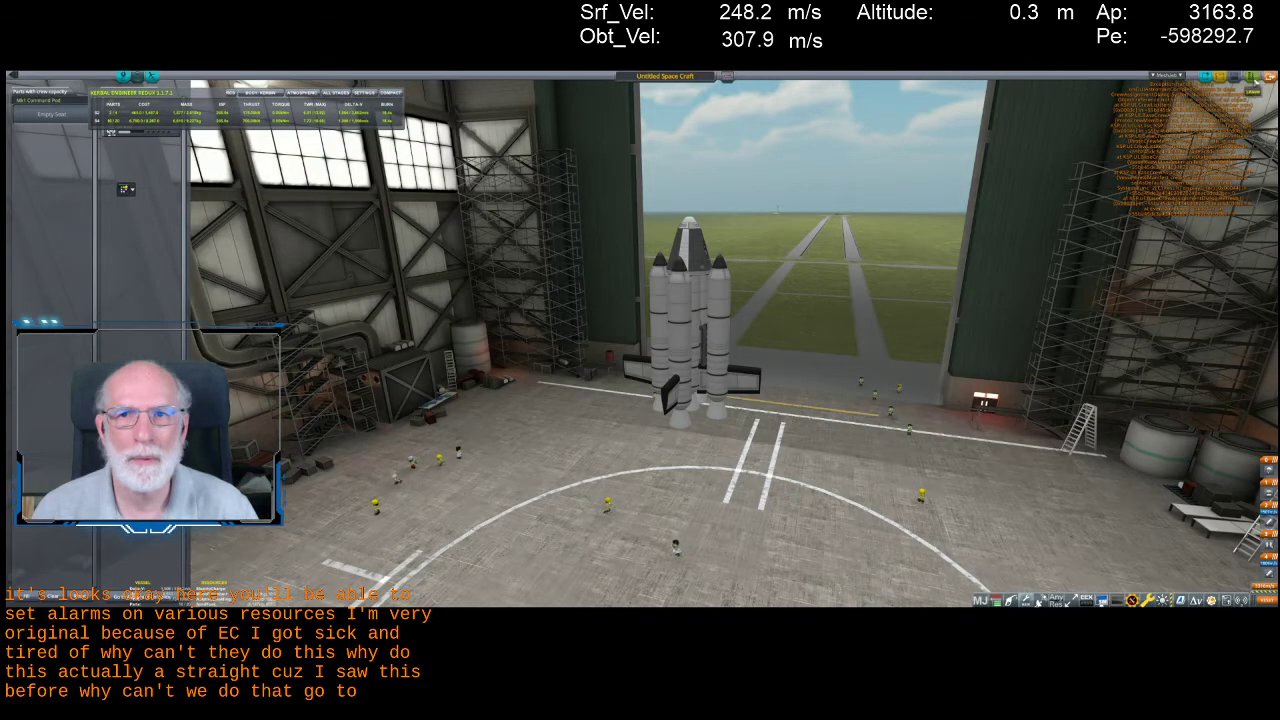
left_click(1262, 77)
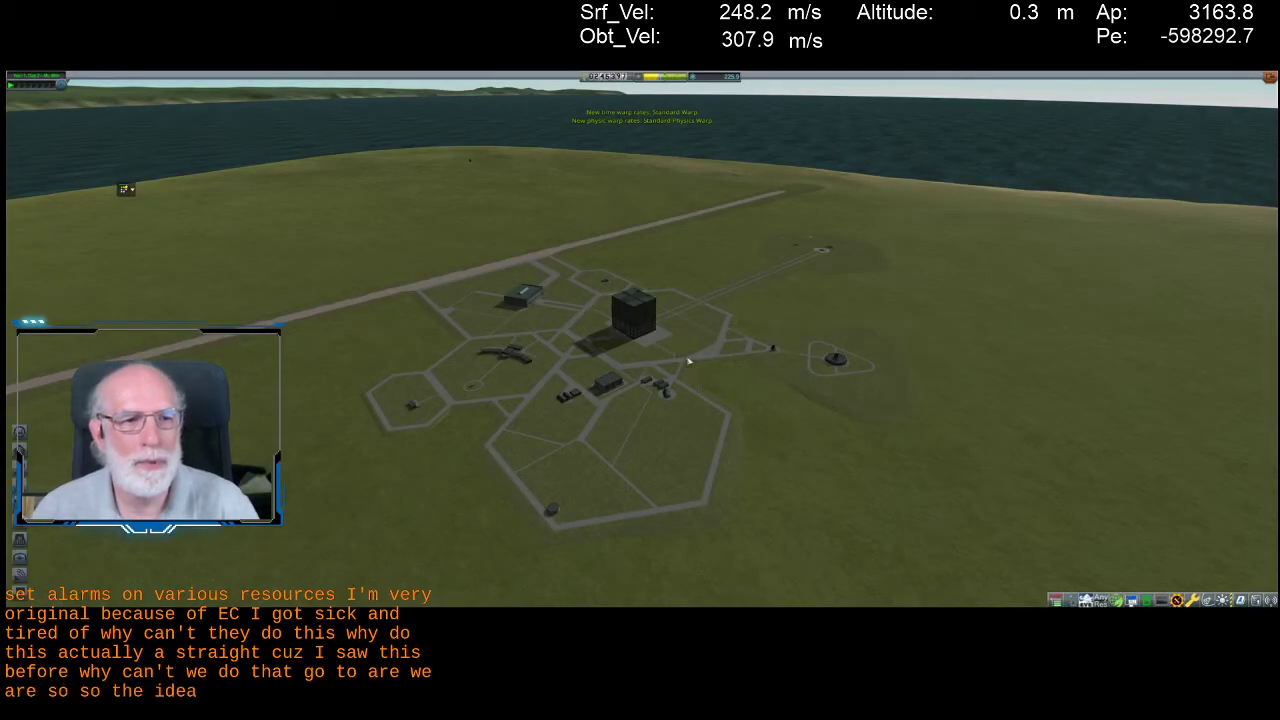
left_click(520, 357)
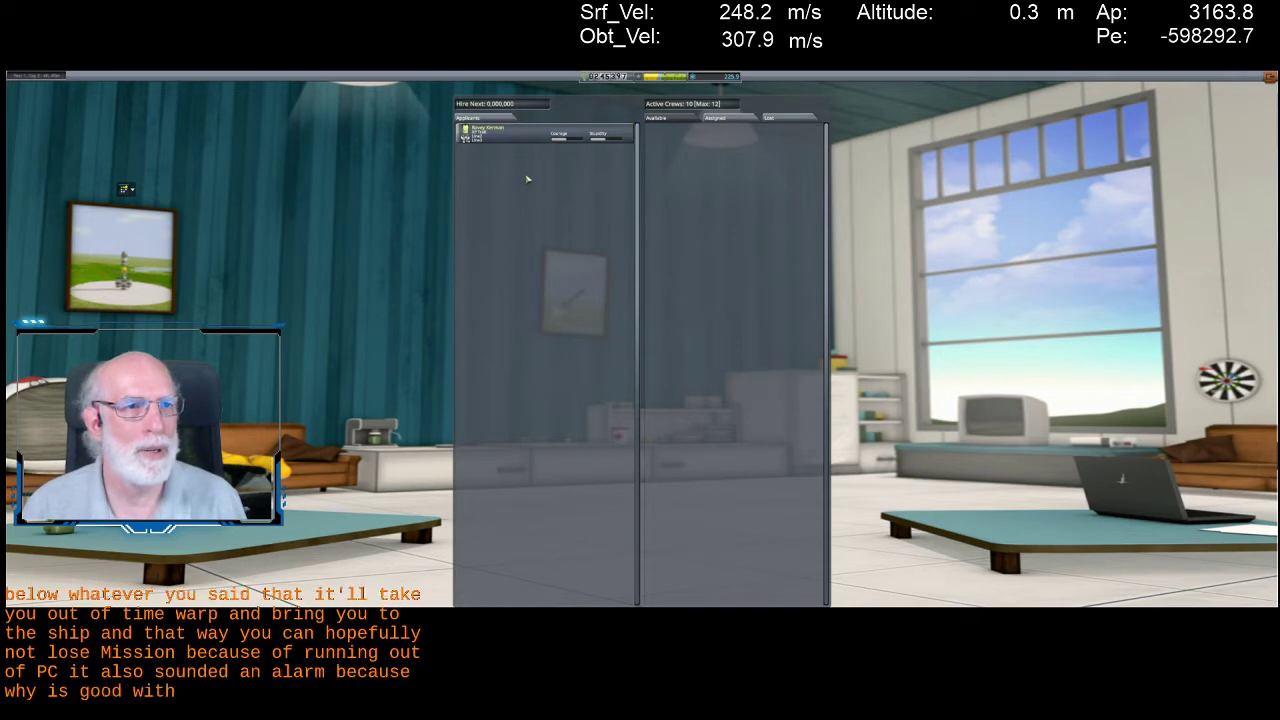
left_click(1268, 82)
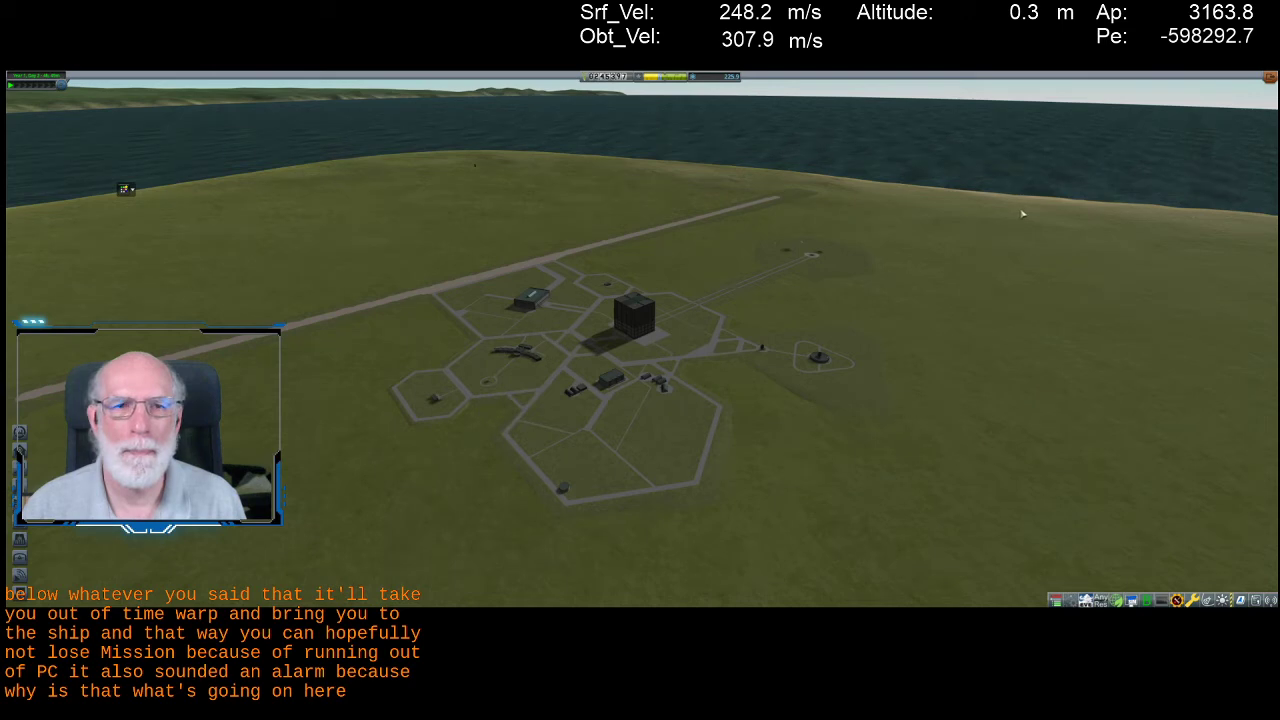
left_click(630, 318)
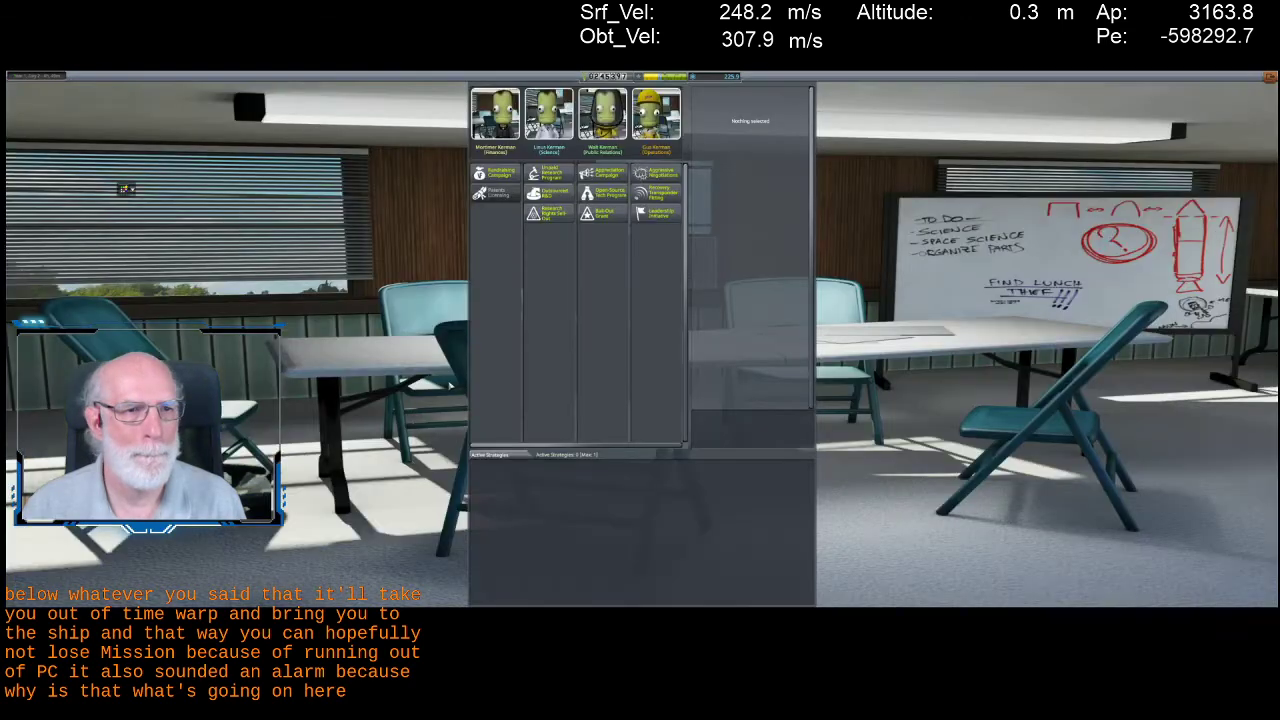
key("Escape")
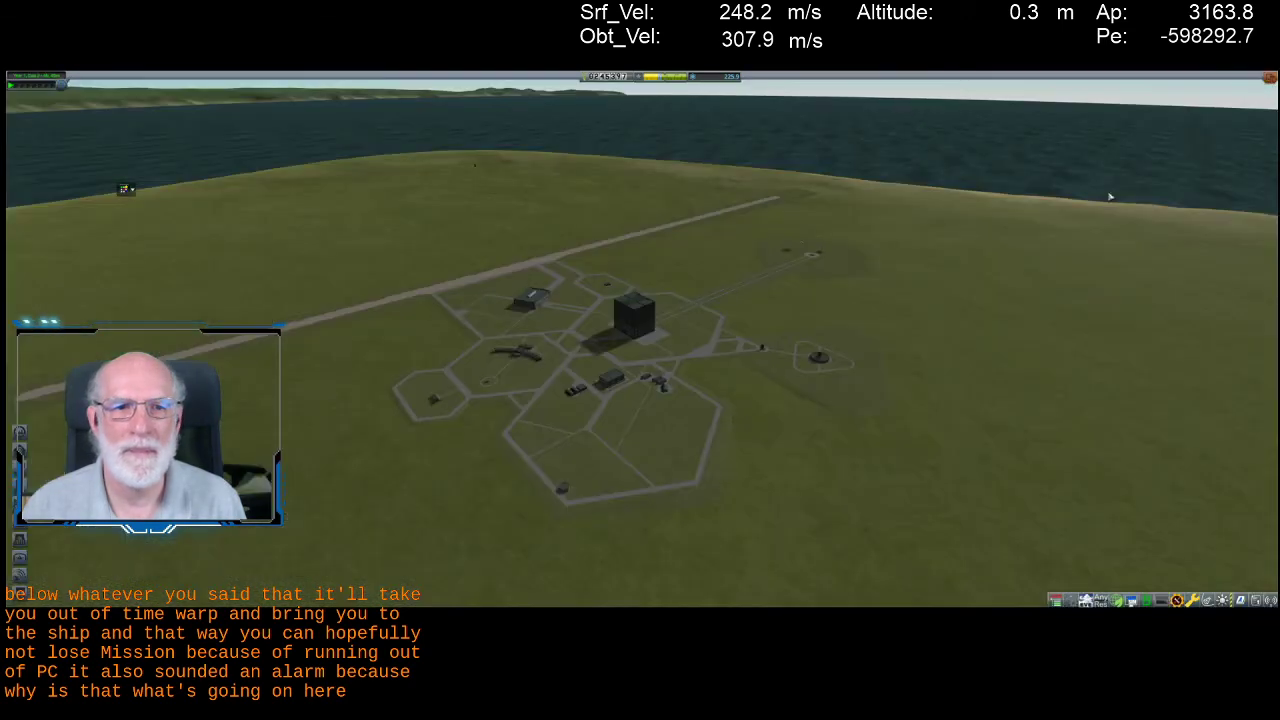
left_click(546, 357)
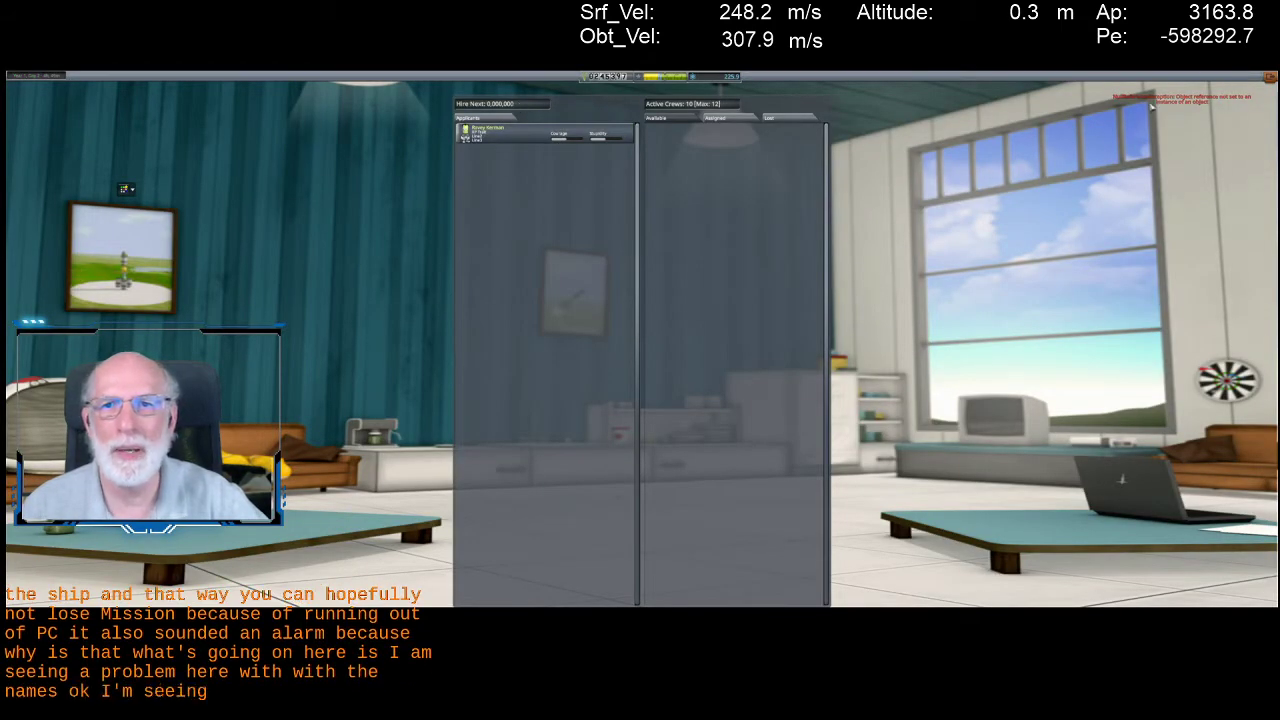
left_click(1245, 91)
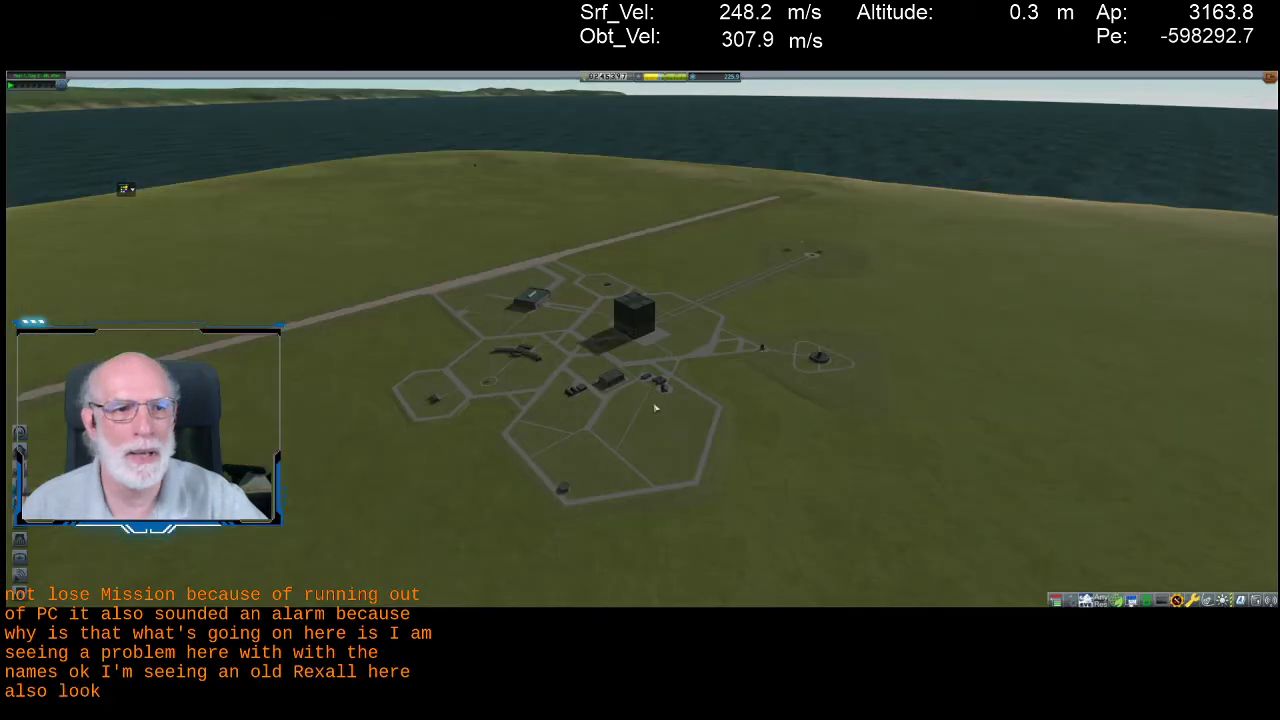
left_click(560, 395)
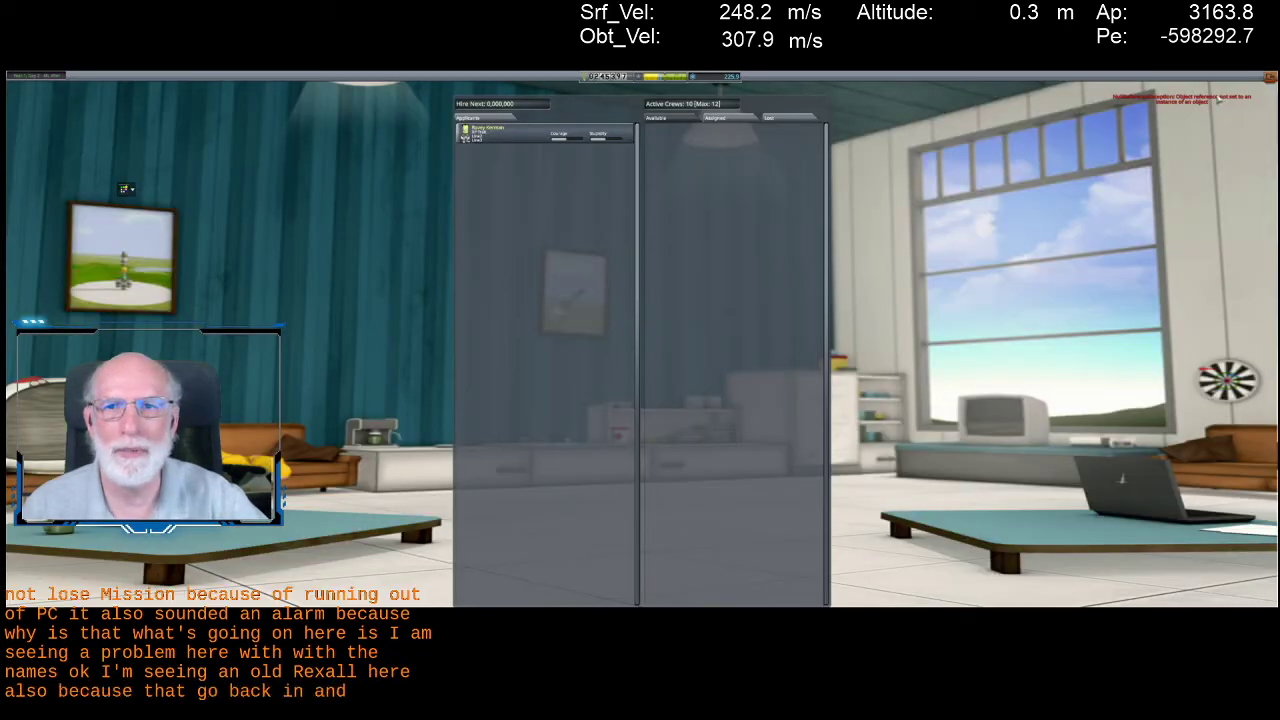
left_click(1262, 86)
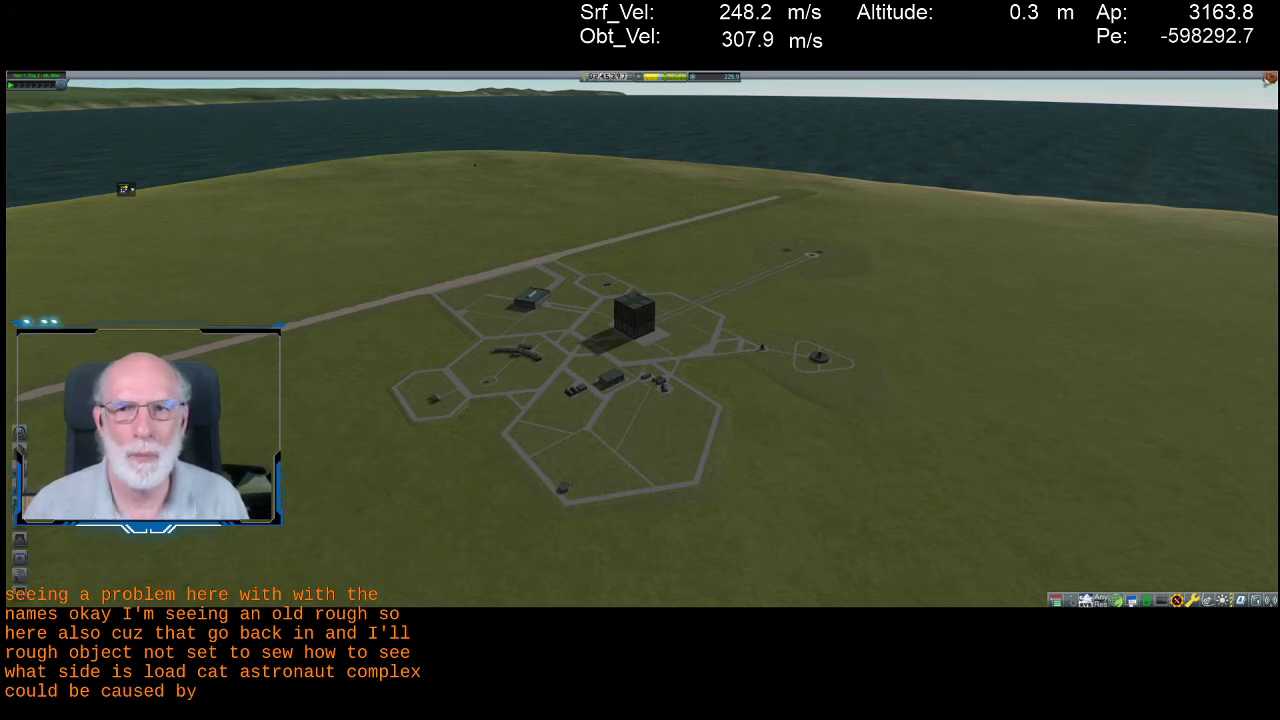
Quit to the main menu and start a new career game named a
key("Escape")
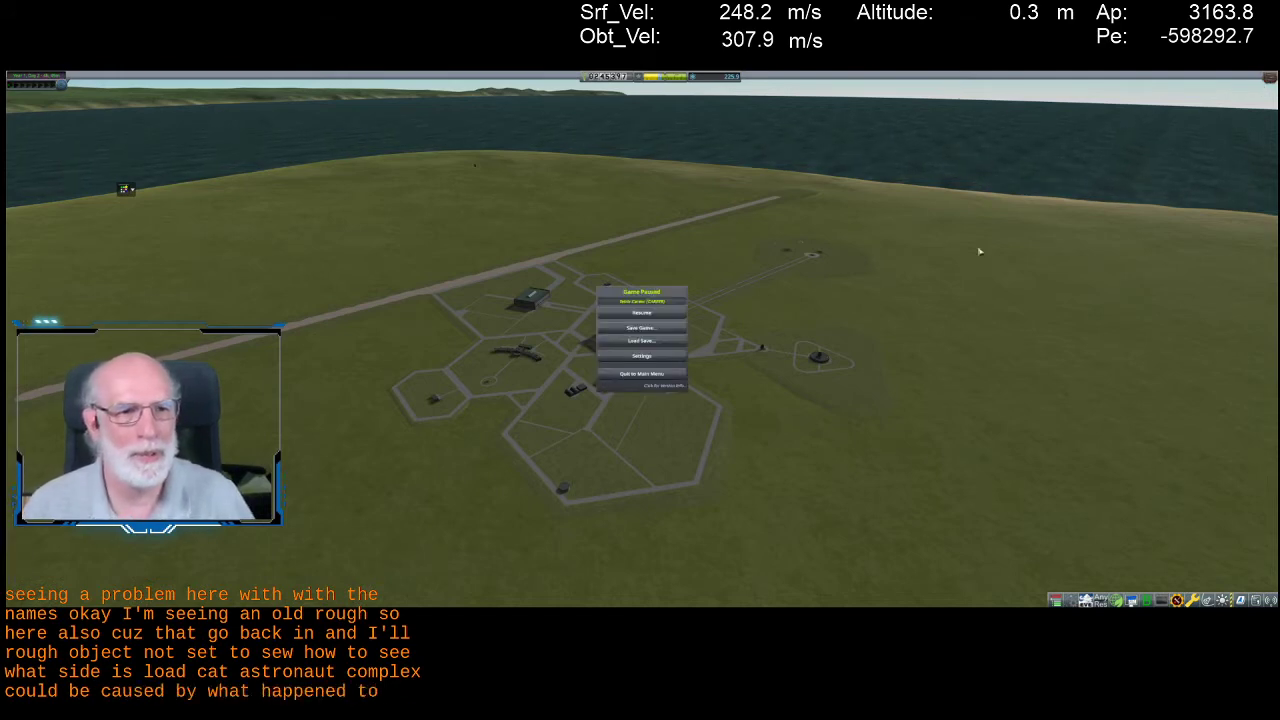
left_click(667, 375)
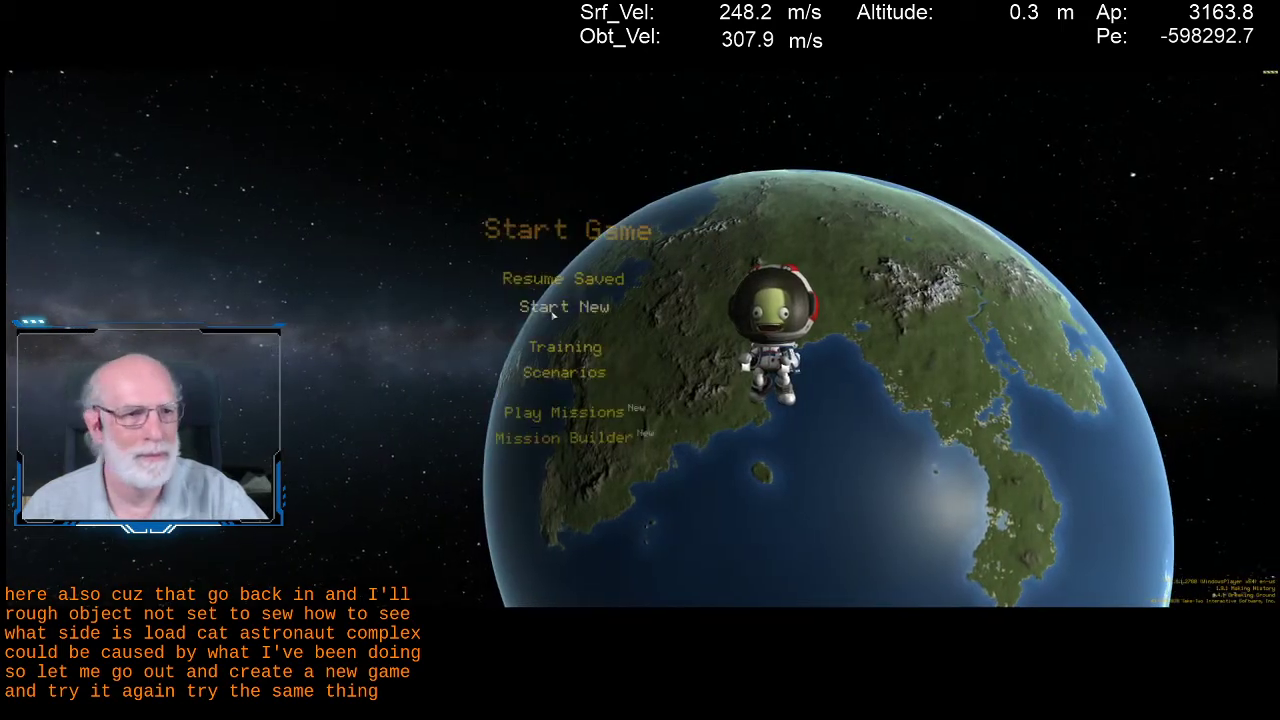
left_click(525, 275)
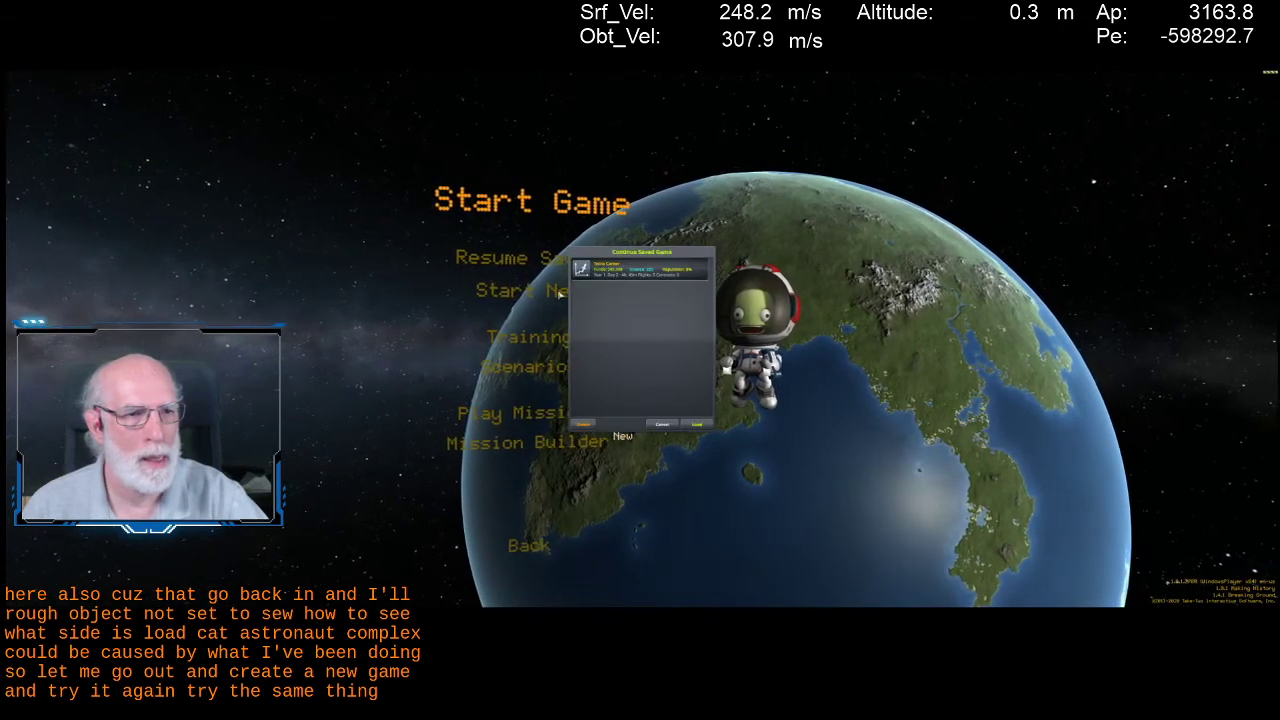
left_click(537, 292)
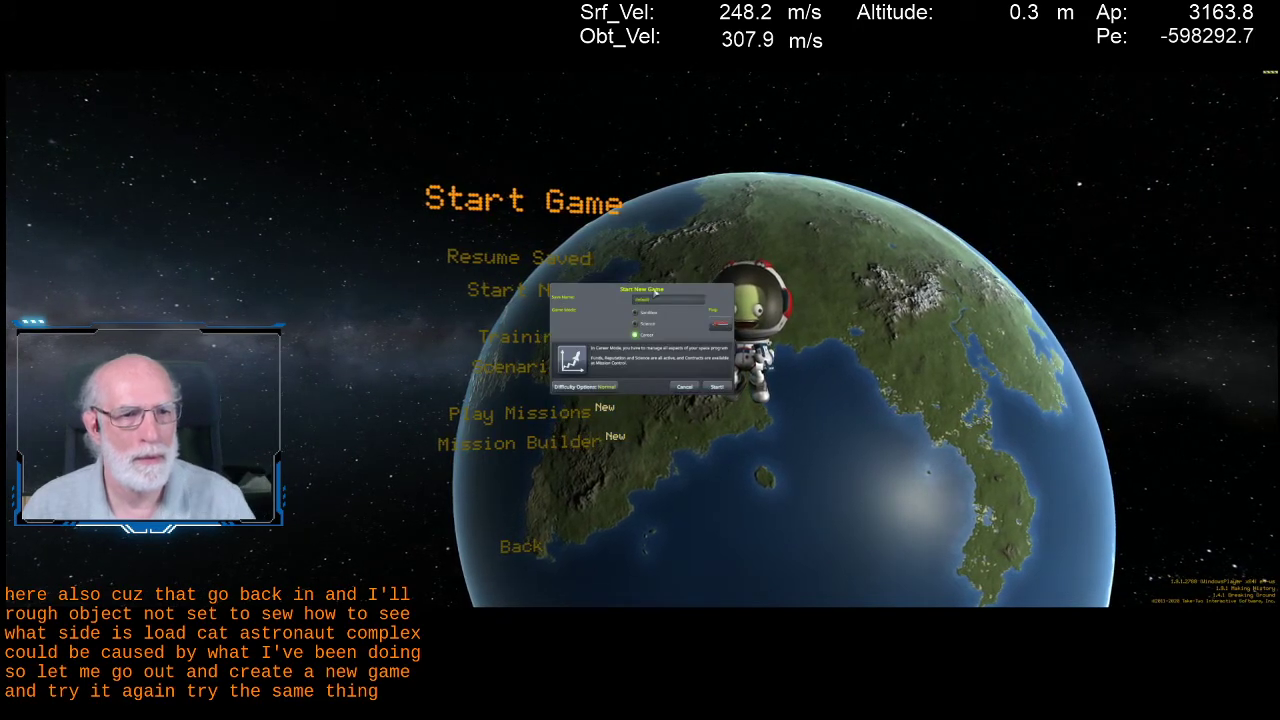
double_click(657, 299)
type("a")
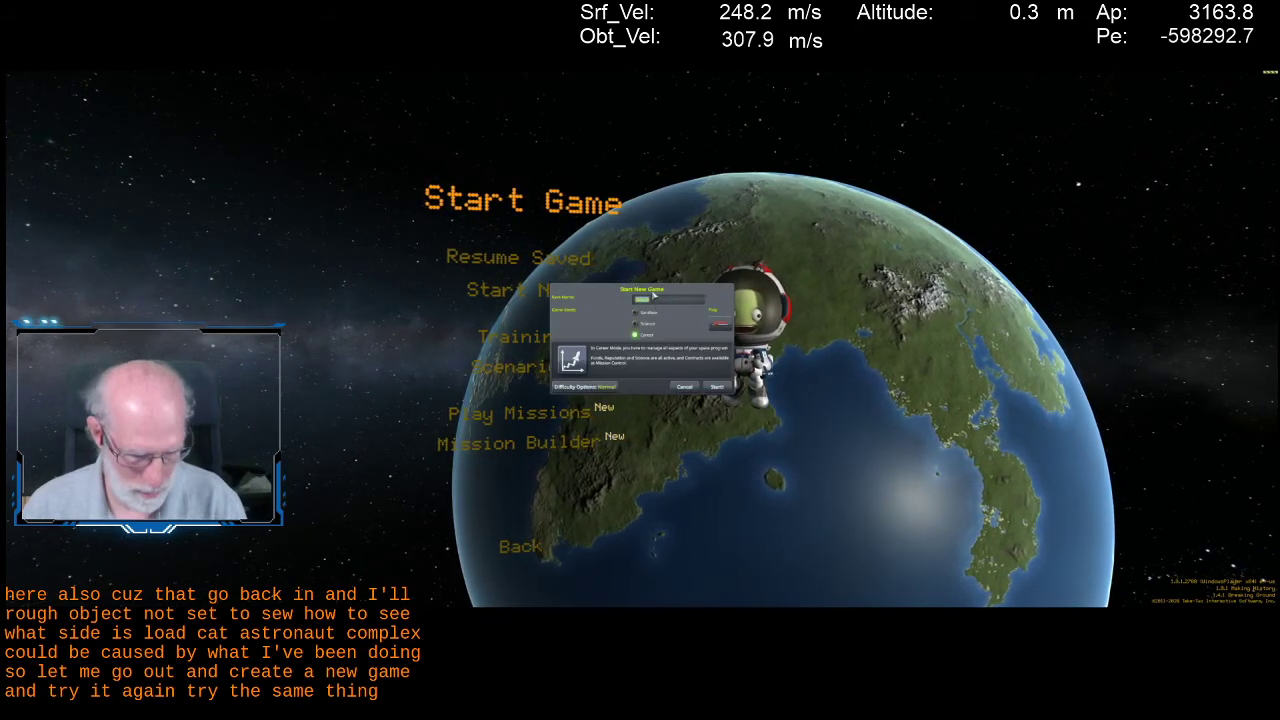
left_click(725, 387)
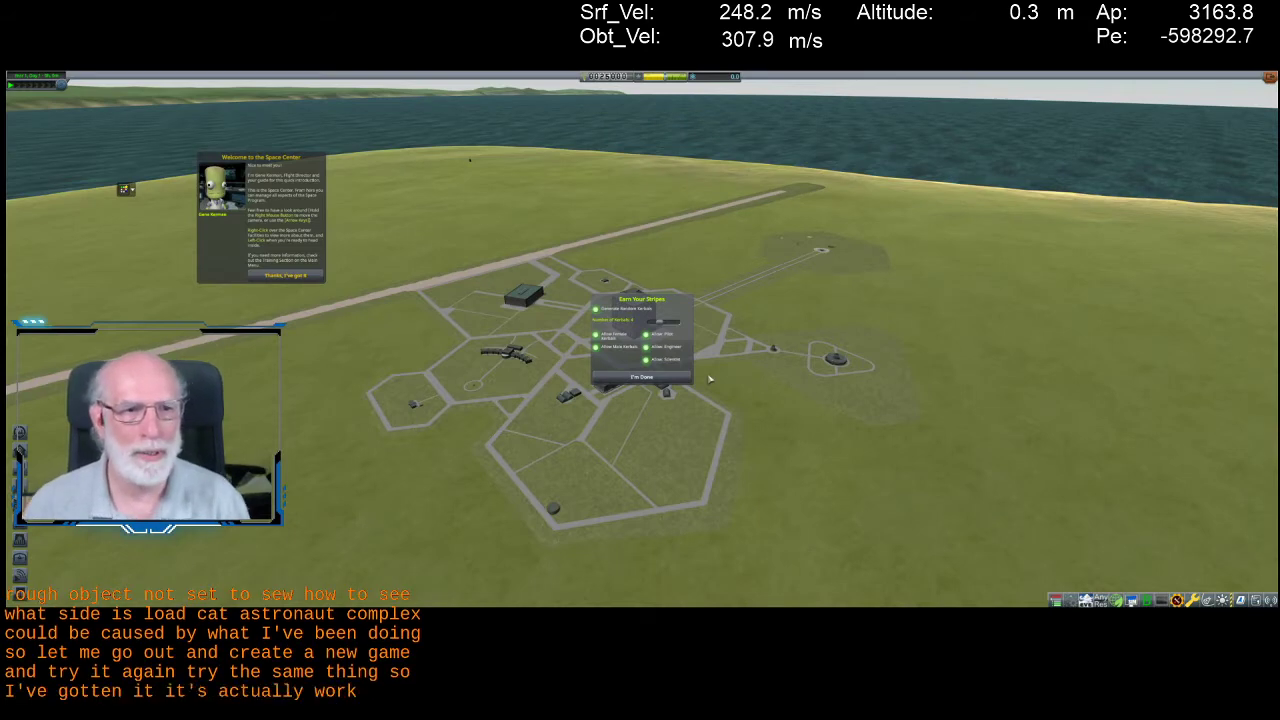
Accept the Earn Your Stripes defaults, dismiss the Space Center introduction, and unlock all technology with the Maximum Technology cheat
left_click(681, 374)
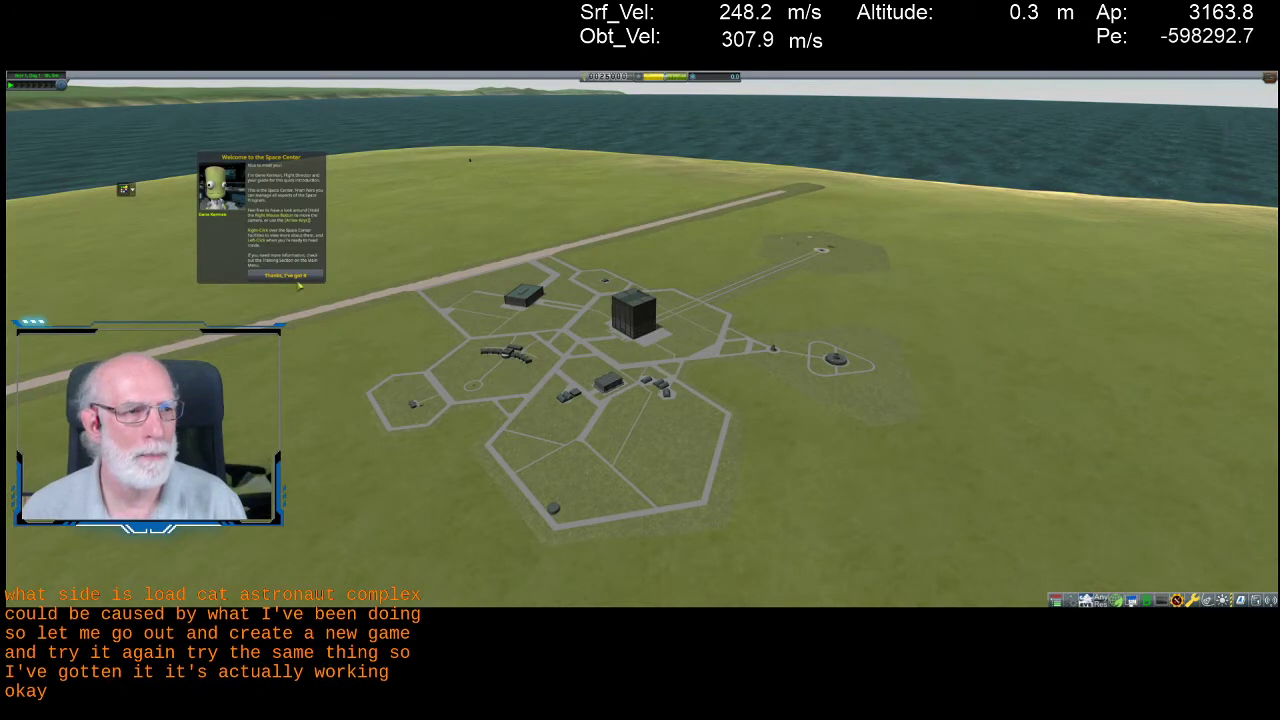
left_click(296, 275)
key("alt+F12")
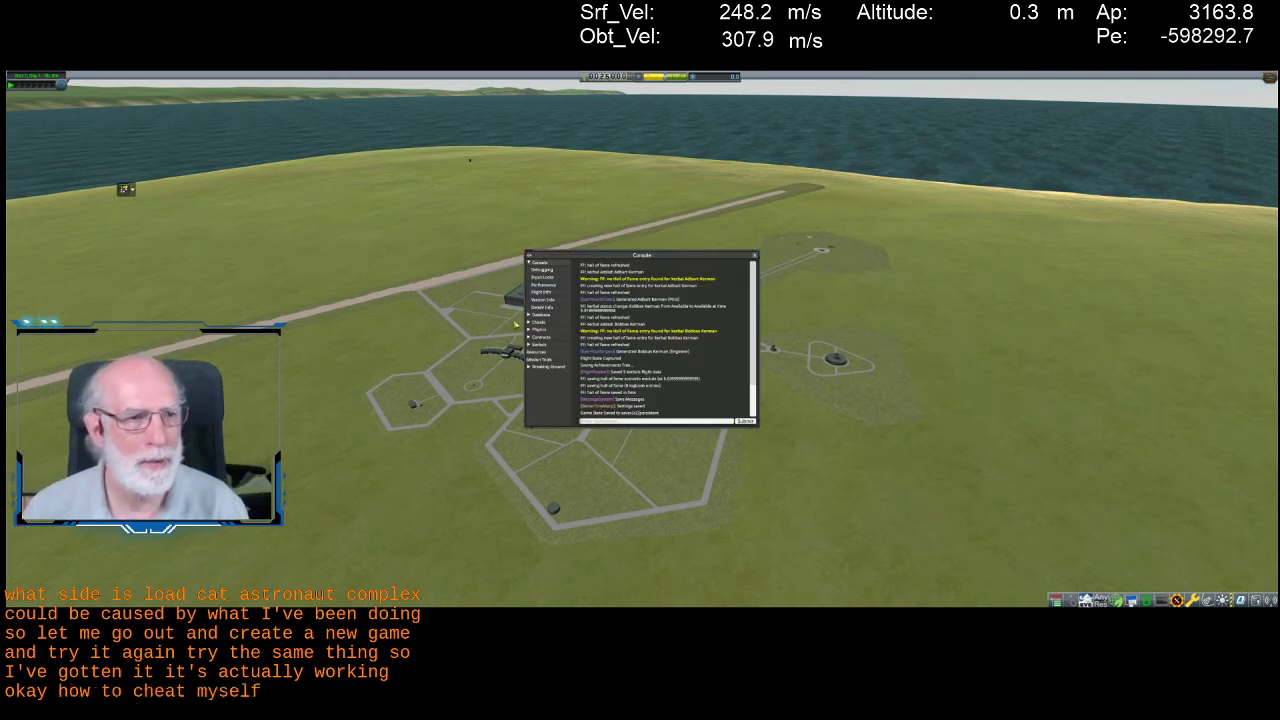
left_click(539, 323)
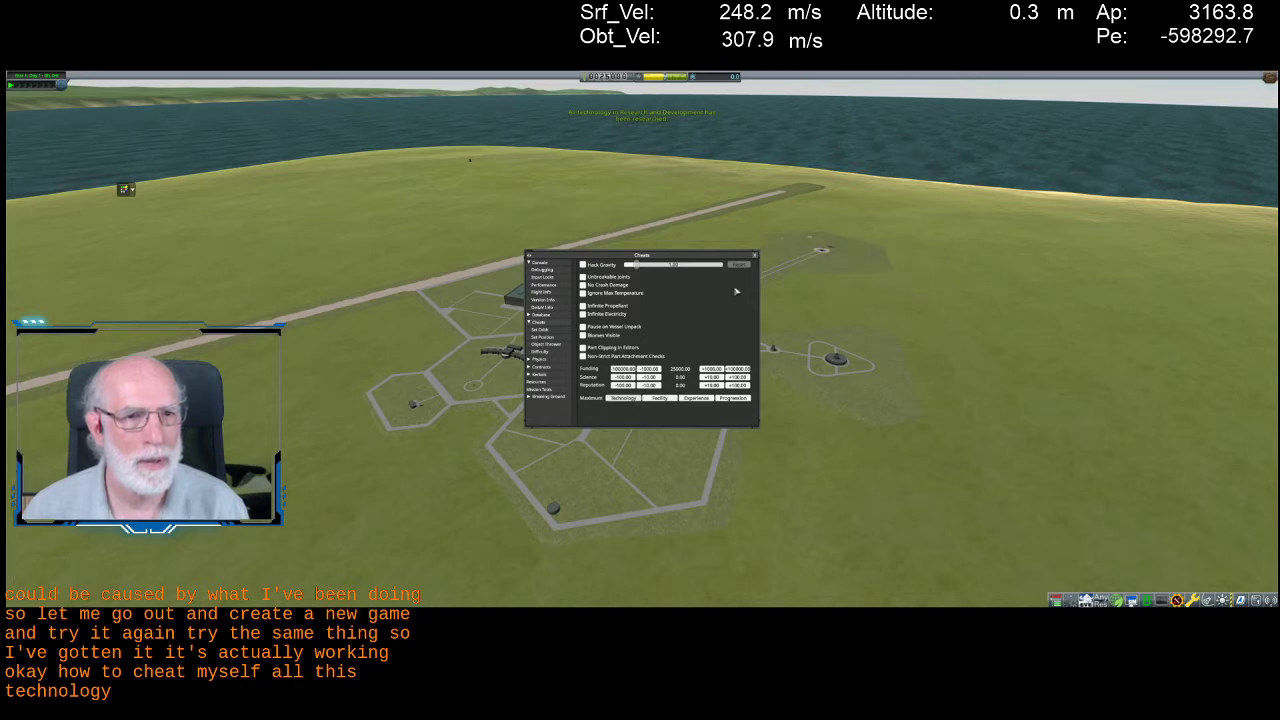
left_click(757, 259)
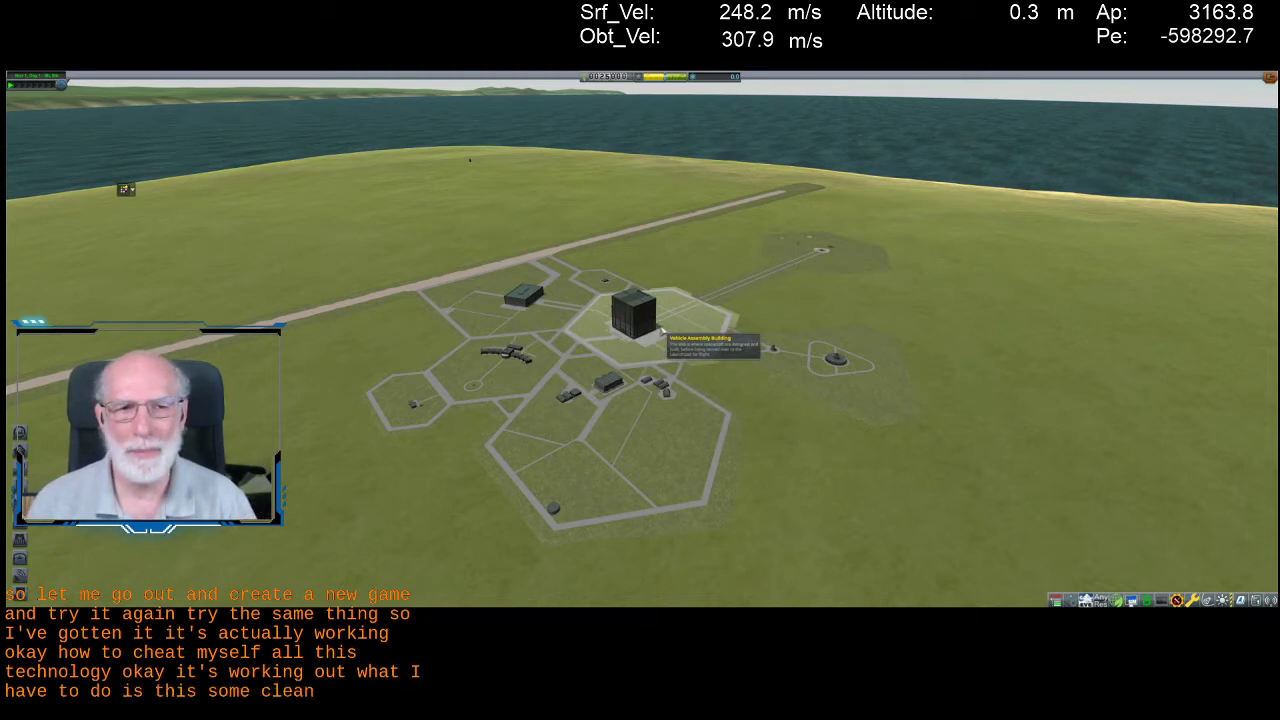
Enter the Vehicle Assembly Building and dismiss its welcome message
left_click(661, 331)
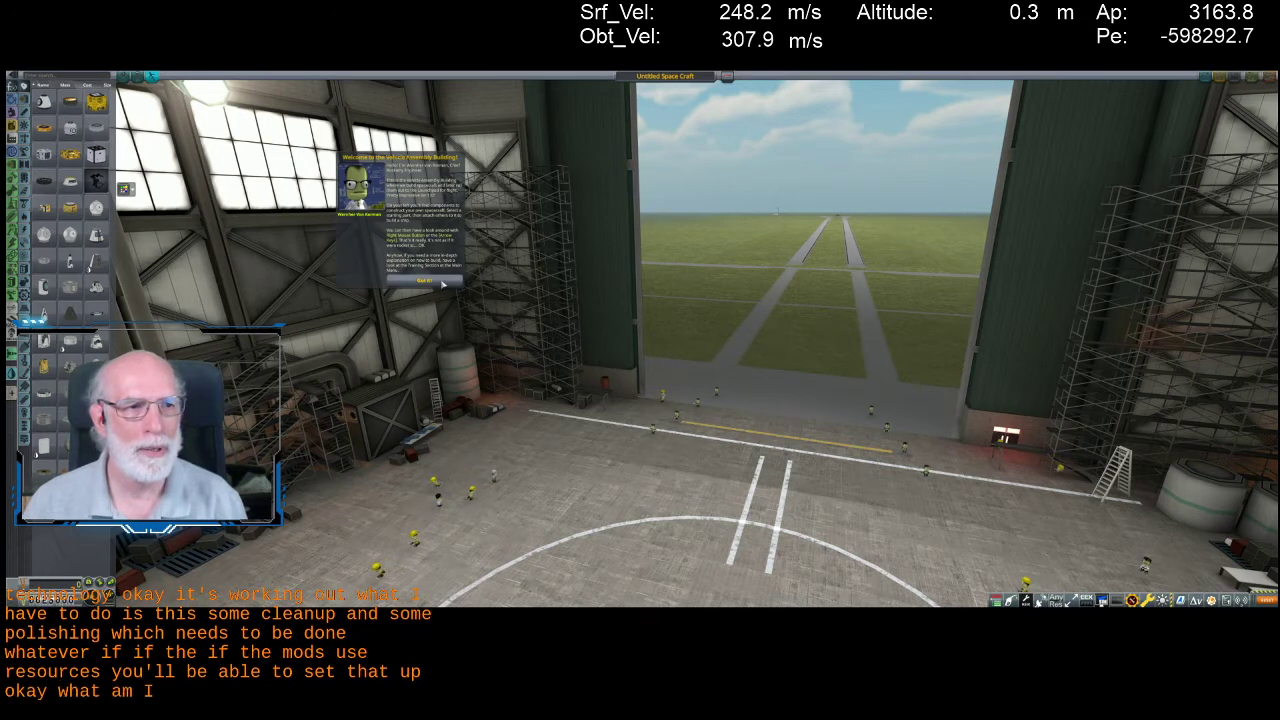
left_click(442, 283)
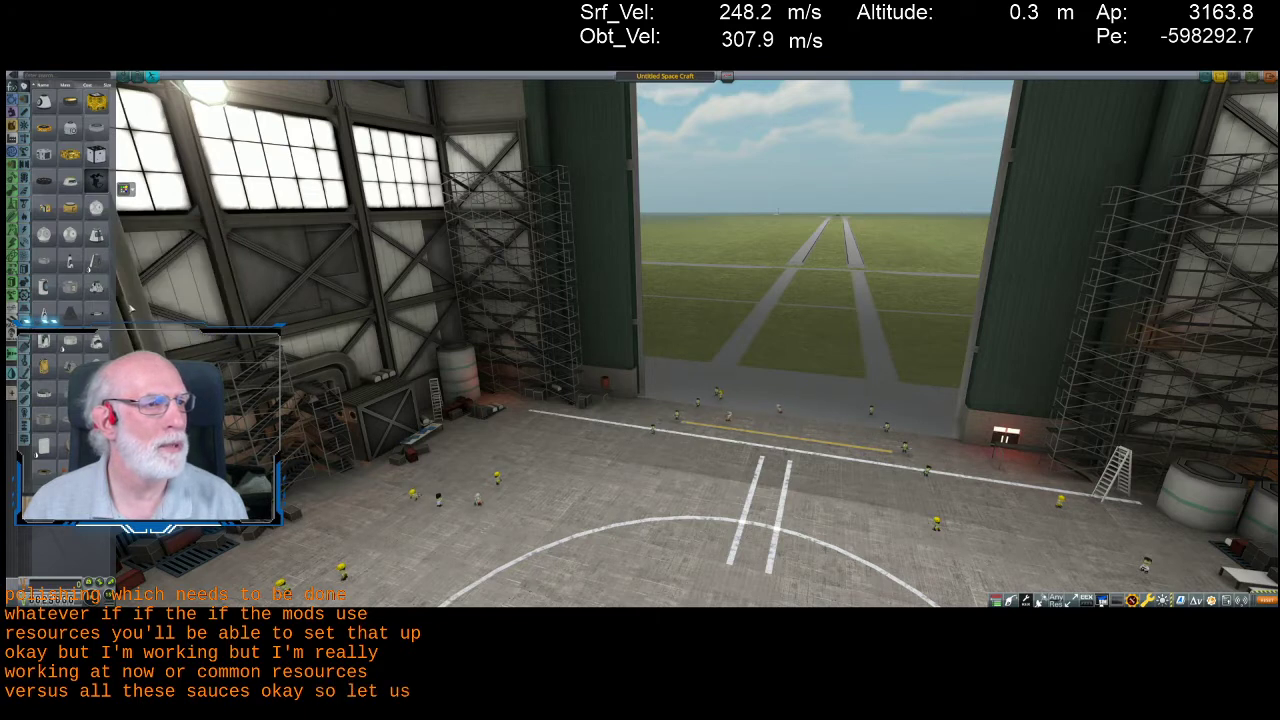
Place a Mk1 command pod, attach a TD-12 decoupler beneath it, and mount a Mk16 parachute on its nose
left_click(96, 262)
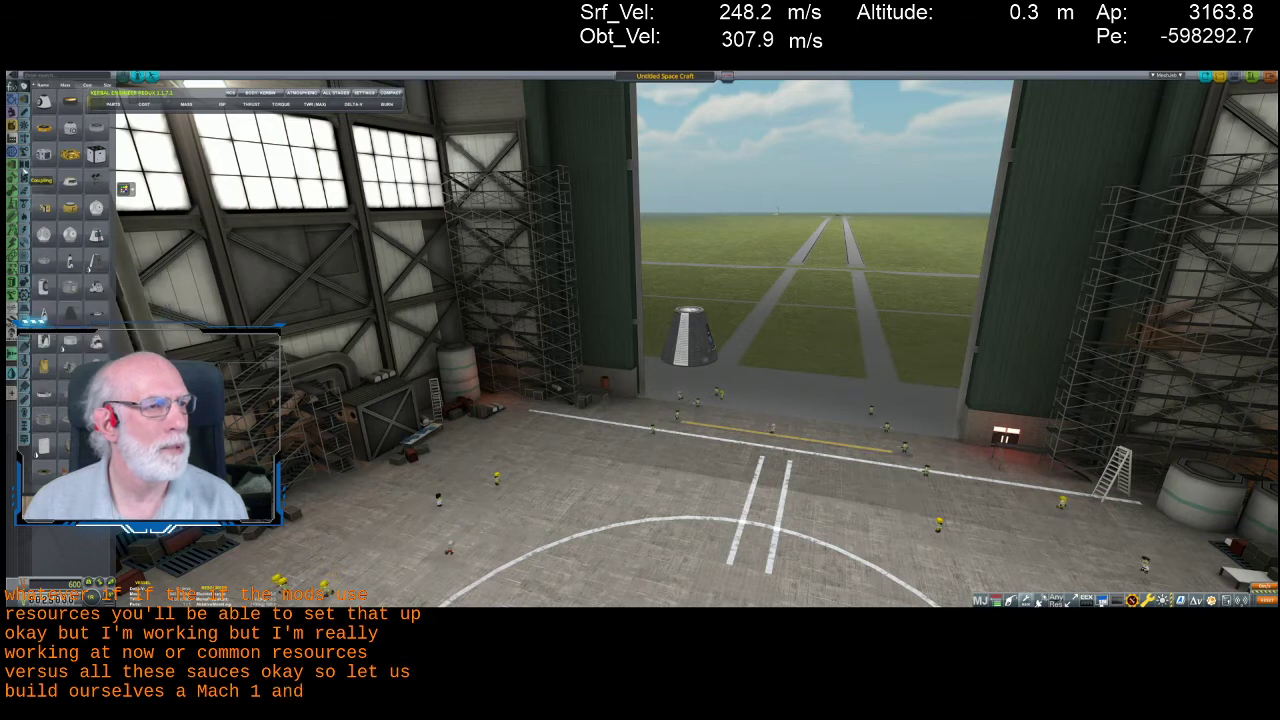
left_click(24, 172)
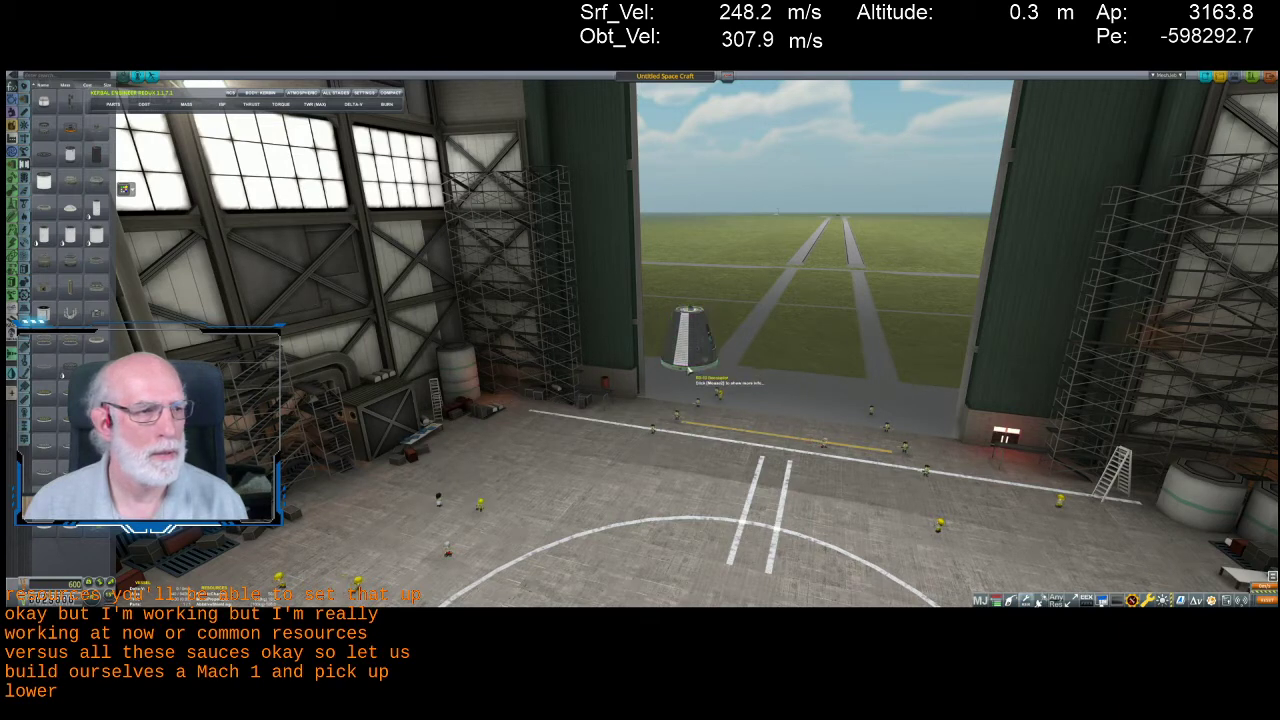
left_click(22, 298)
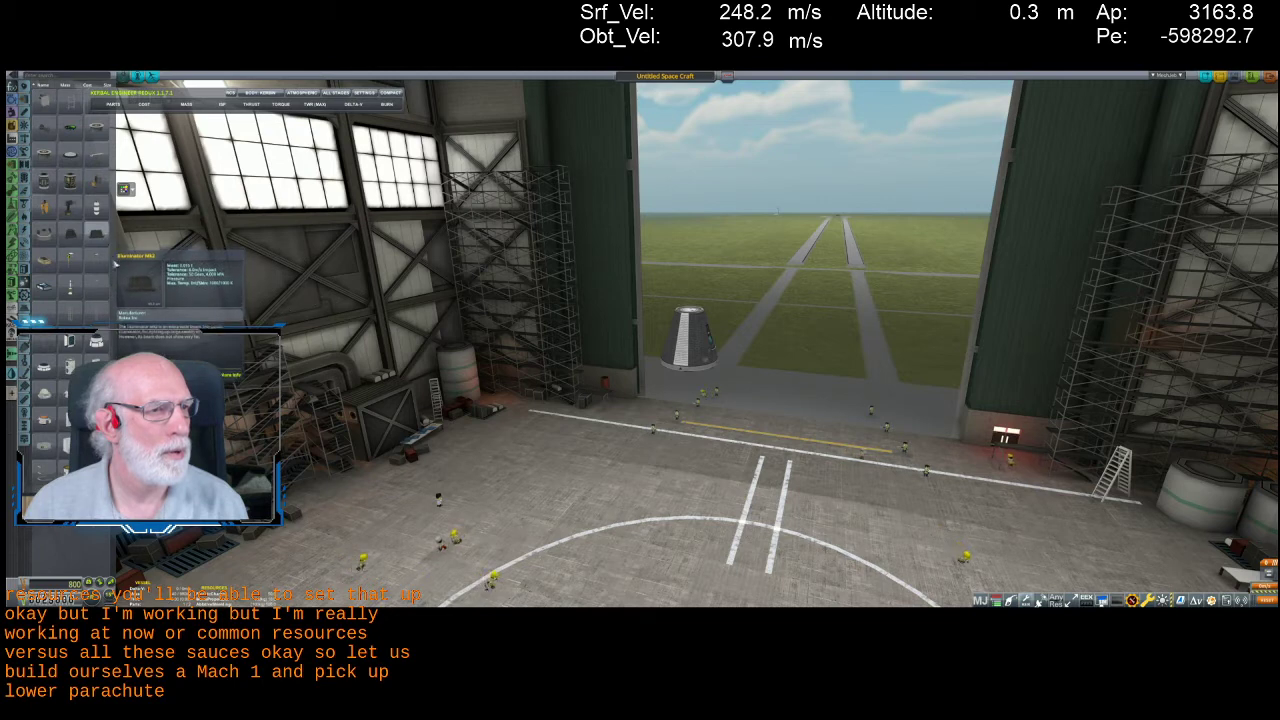
left_click(45, 392)
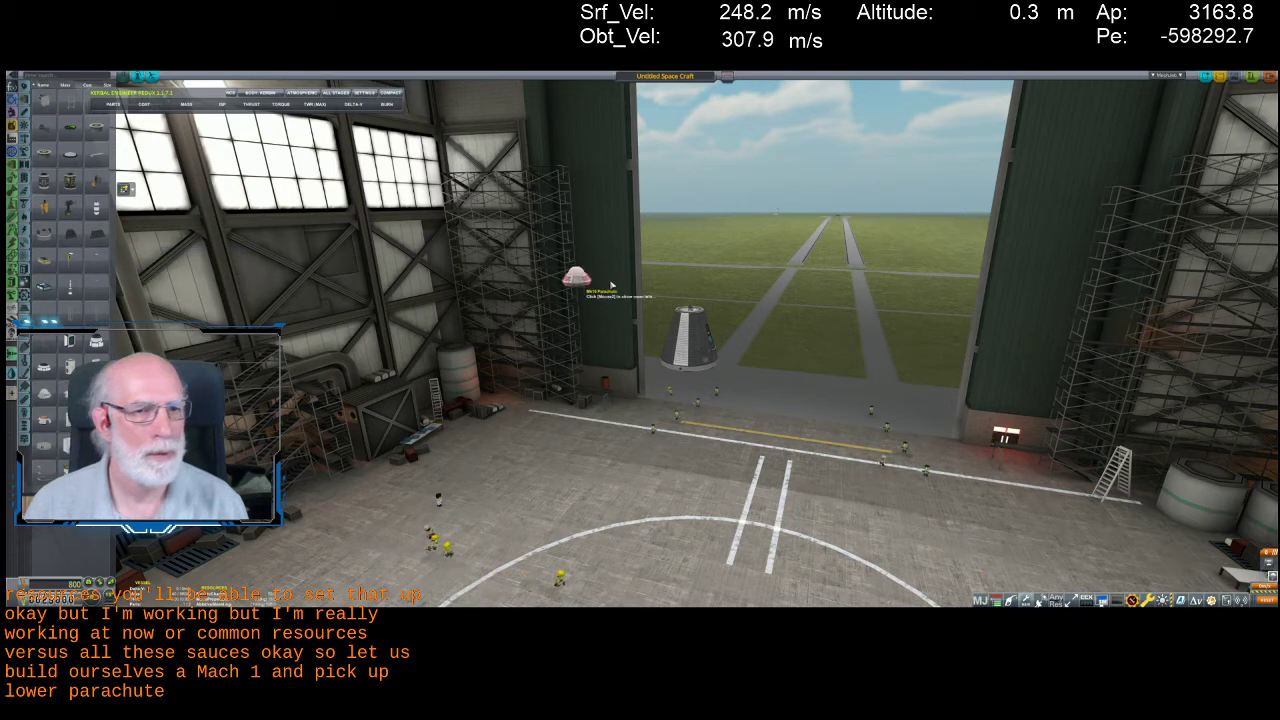
left_click(688, 302)
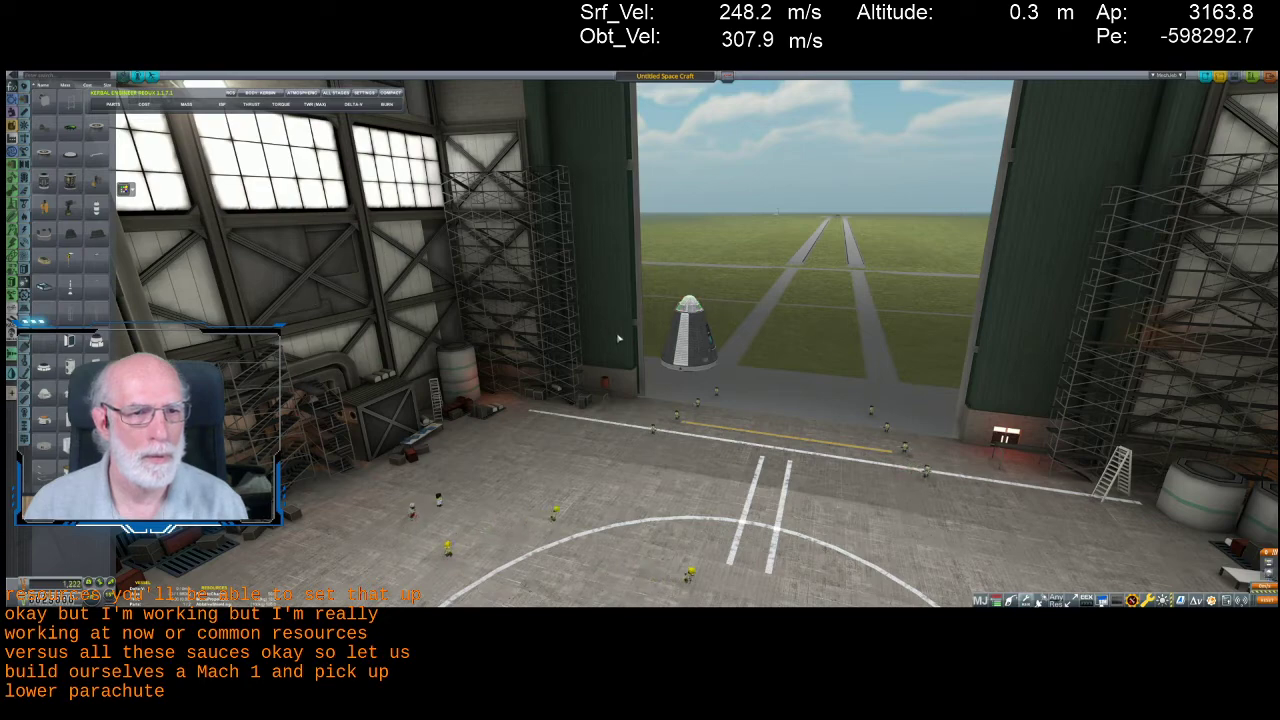
scroll(625, 350, "up", 3)
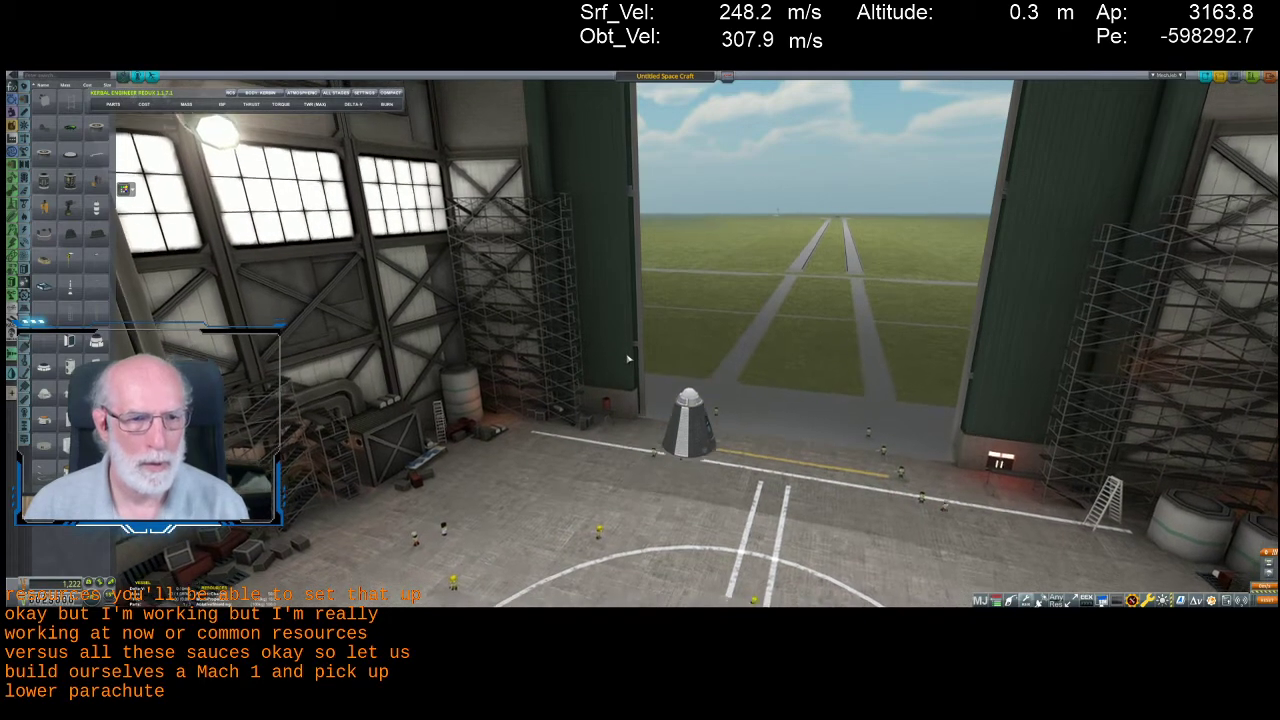
scroll(628, 358, "down", 3)
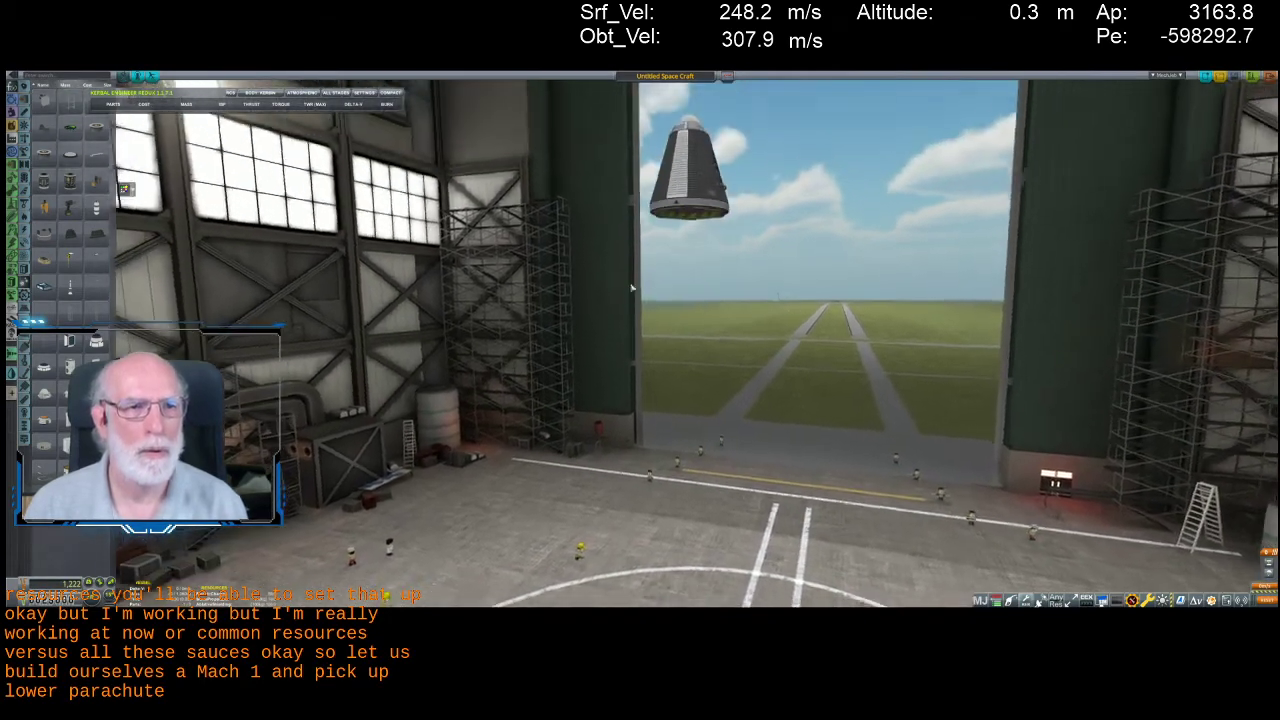
scroll(633, 290, "up", 3)
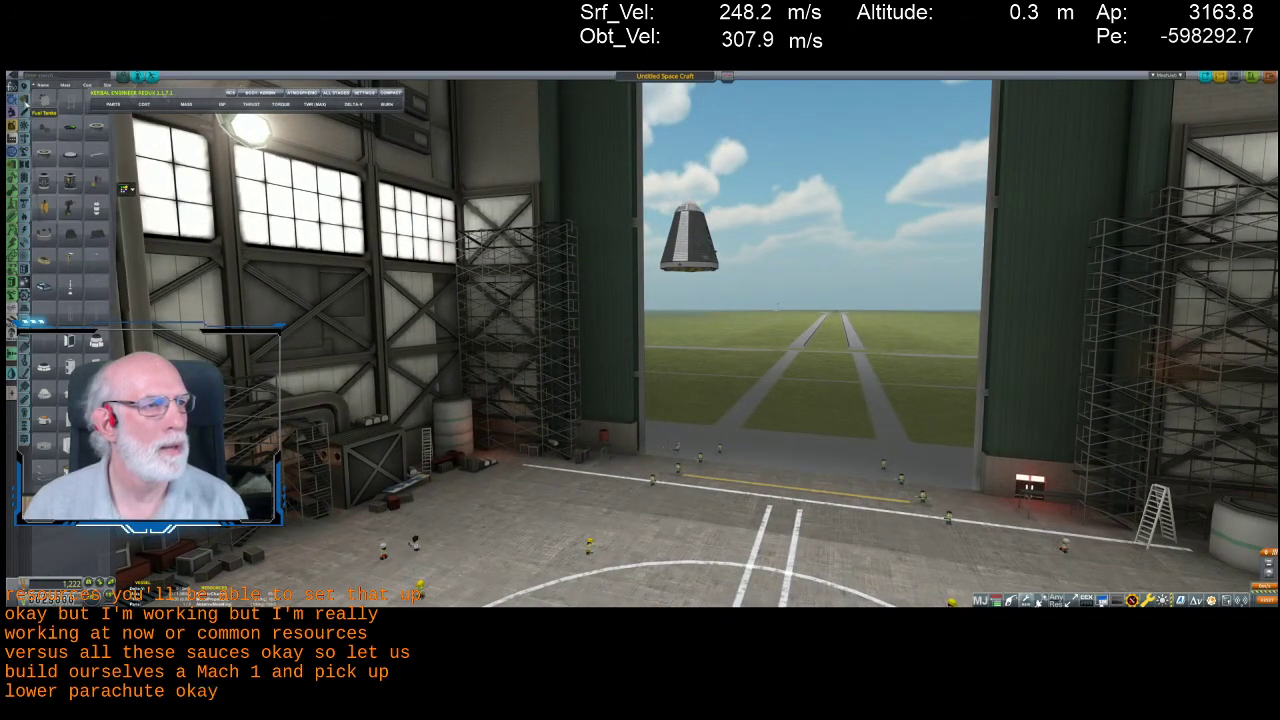
Attach a Shrimp solid fuel booster beneath the pod's decoupler as the core stage, discarding the oversized Thumper booster
left_click(24, 116)
mouse_move(80, 213)
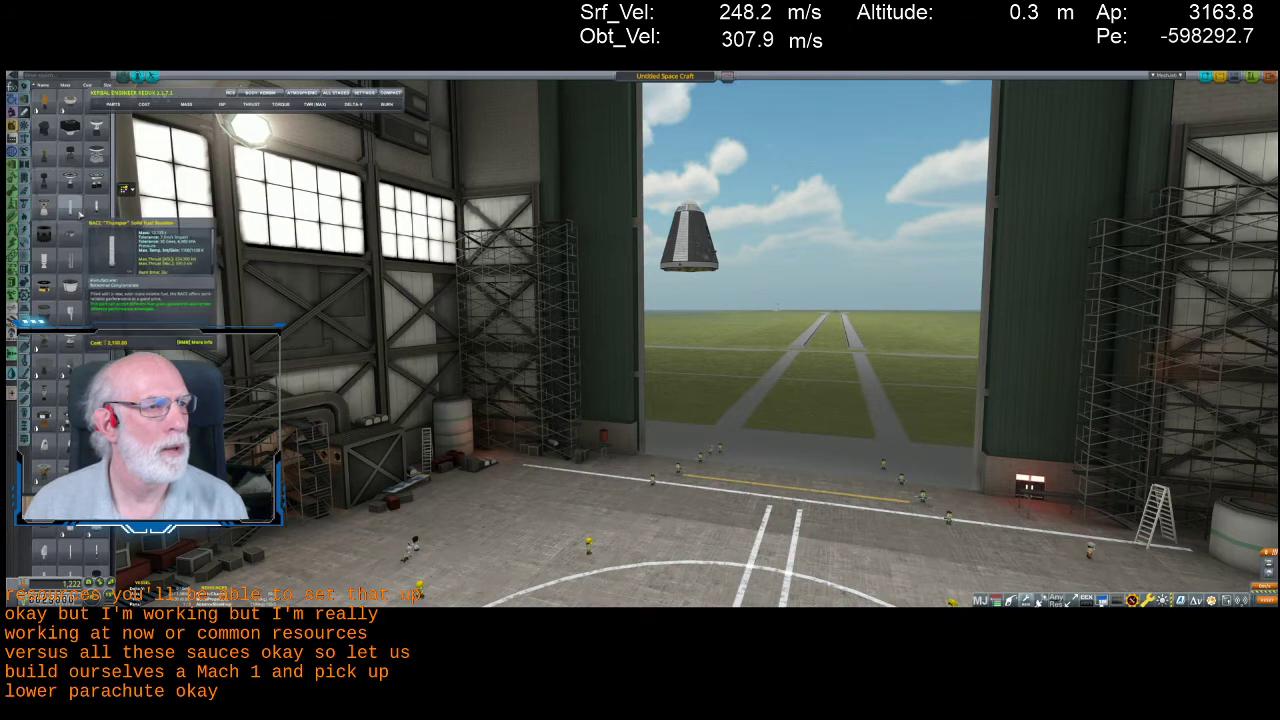
left_click(80, 213)
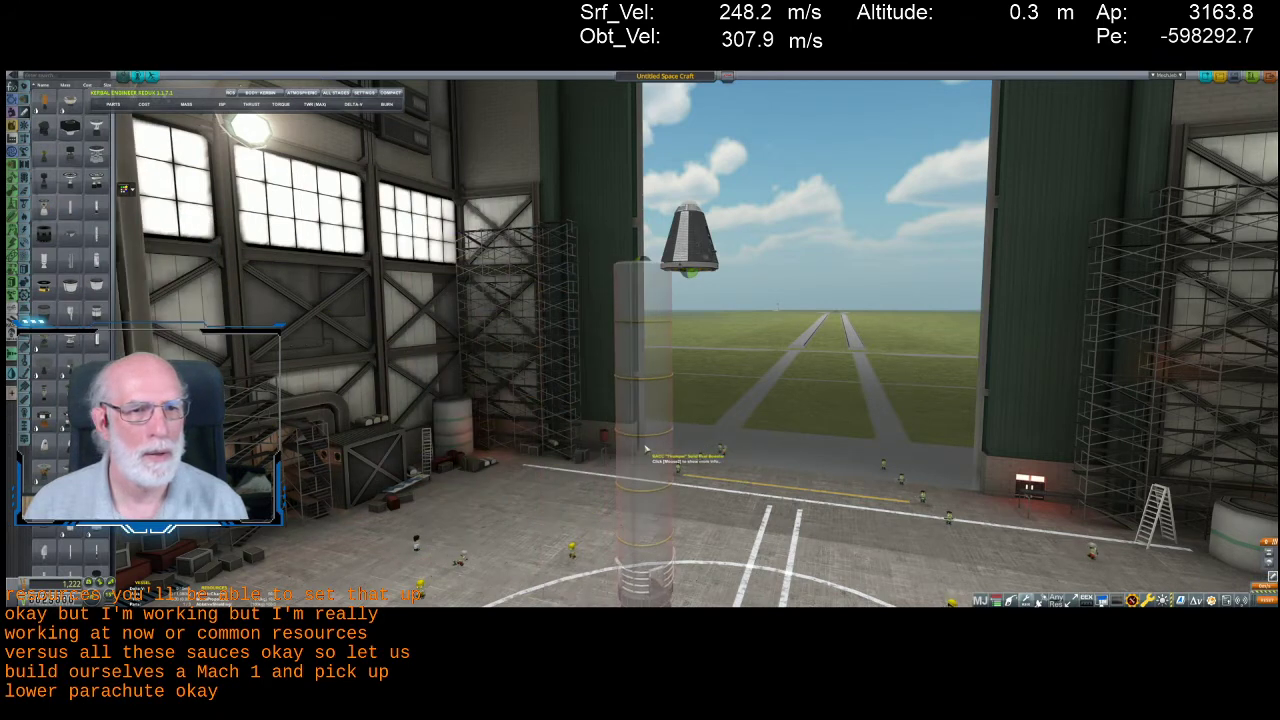
left_click(90, 300)
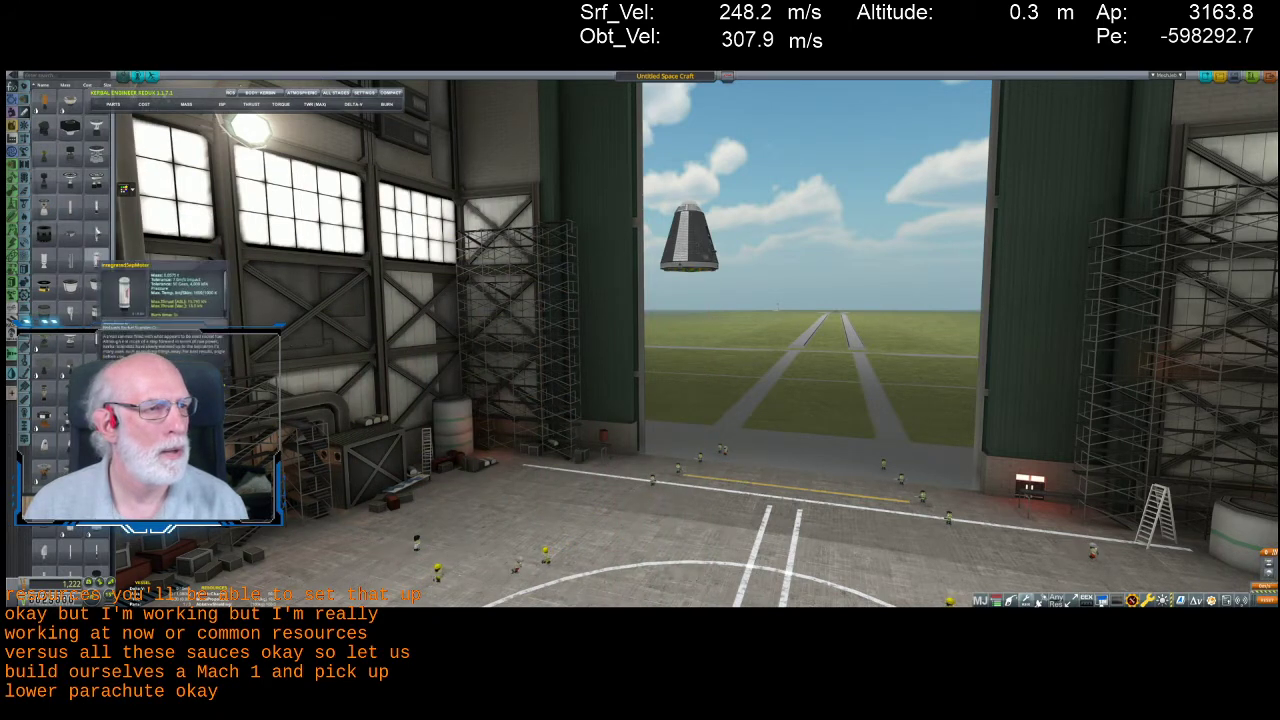
left_click(96, 290)
left_click(680, 380)
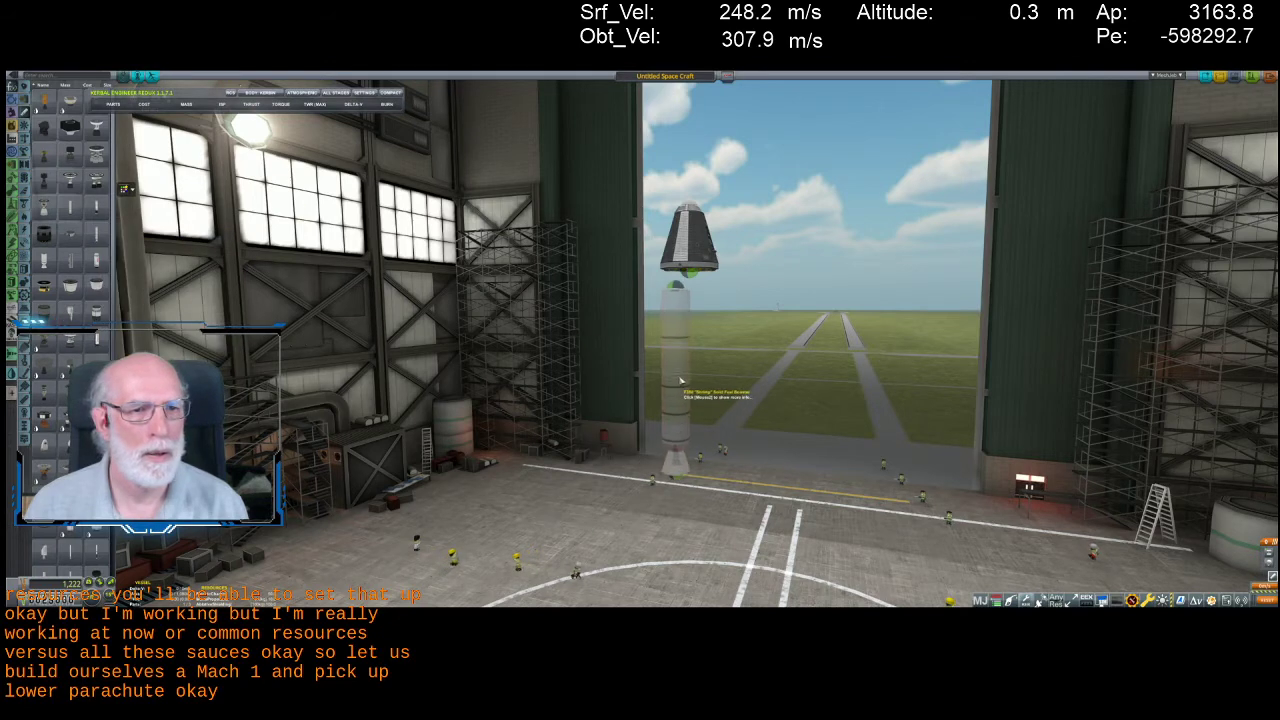
left_click(682, 380)
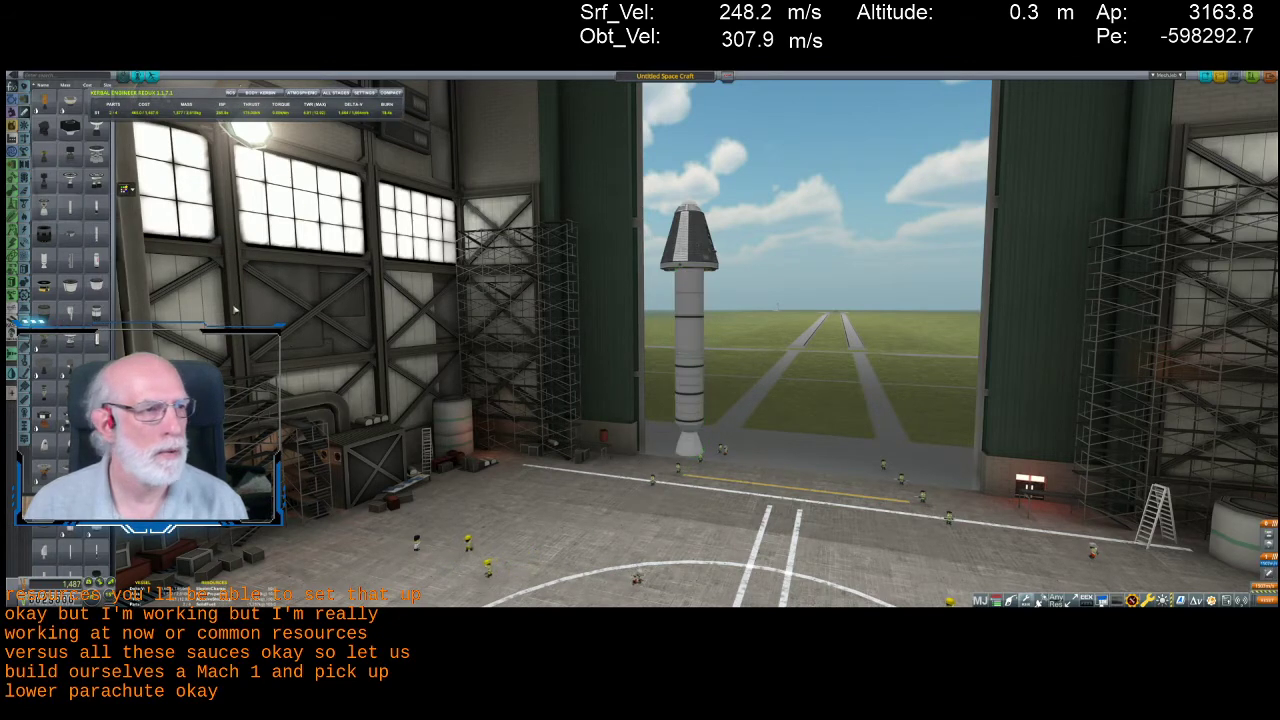
Attach TT-38K radial decouplers around the core booster in four-way symmetry and mount a Shrimp booster on each
mouse_move(98, 206)
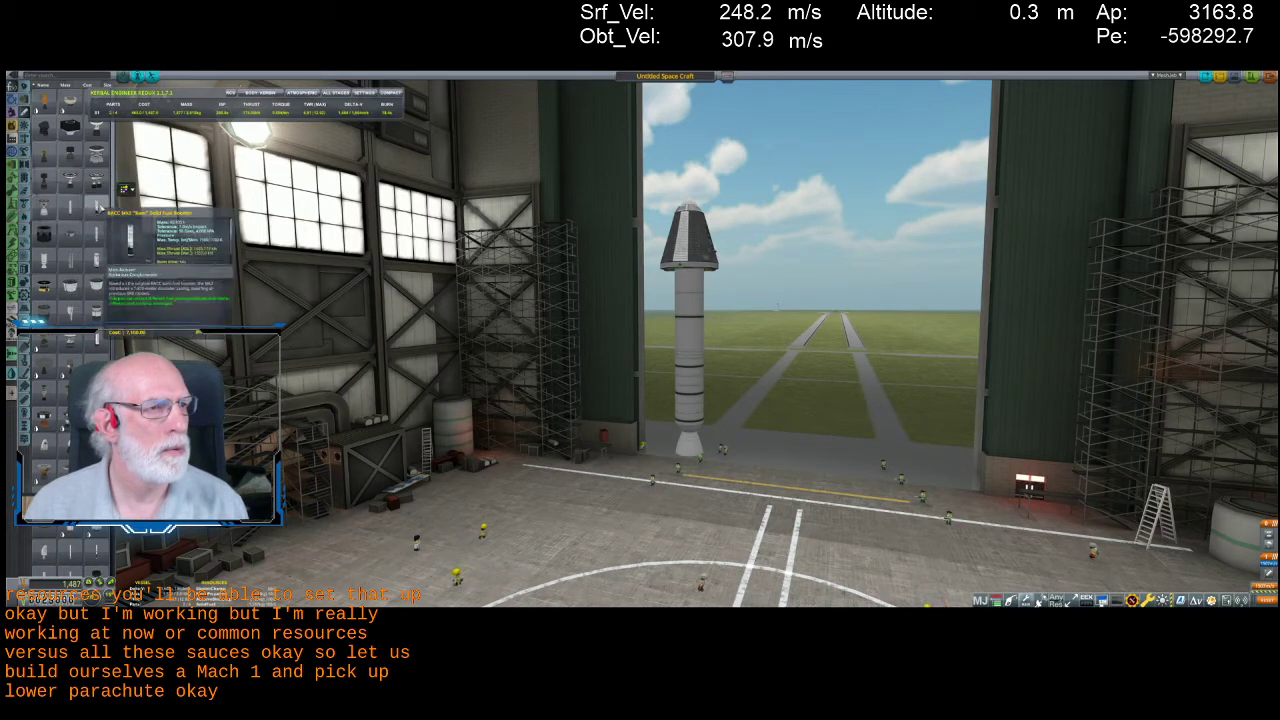
left_click(98, 206)
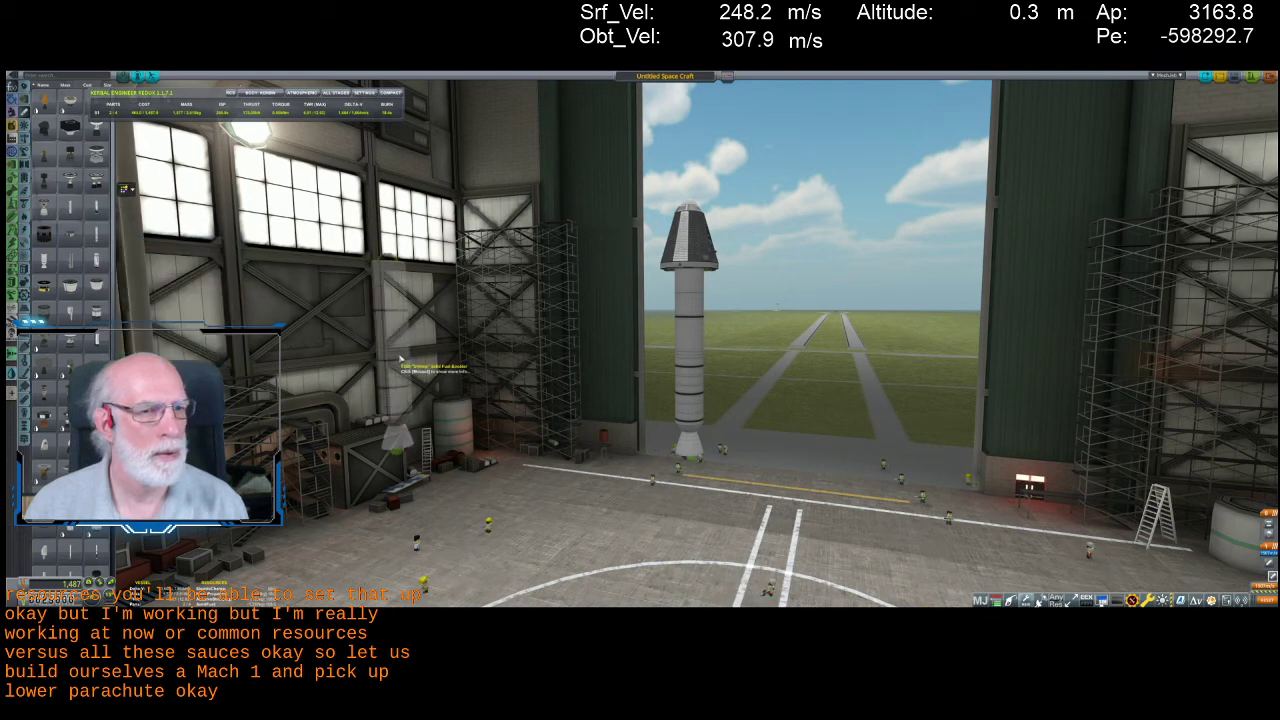
mouse_move(44, 260)
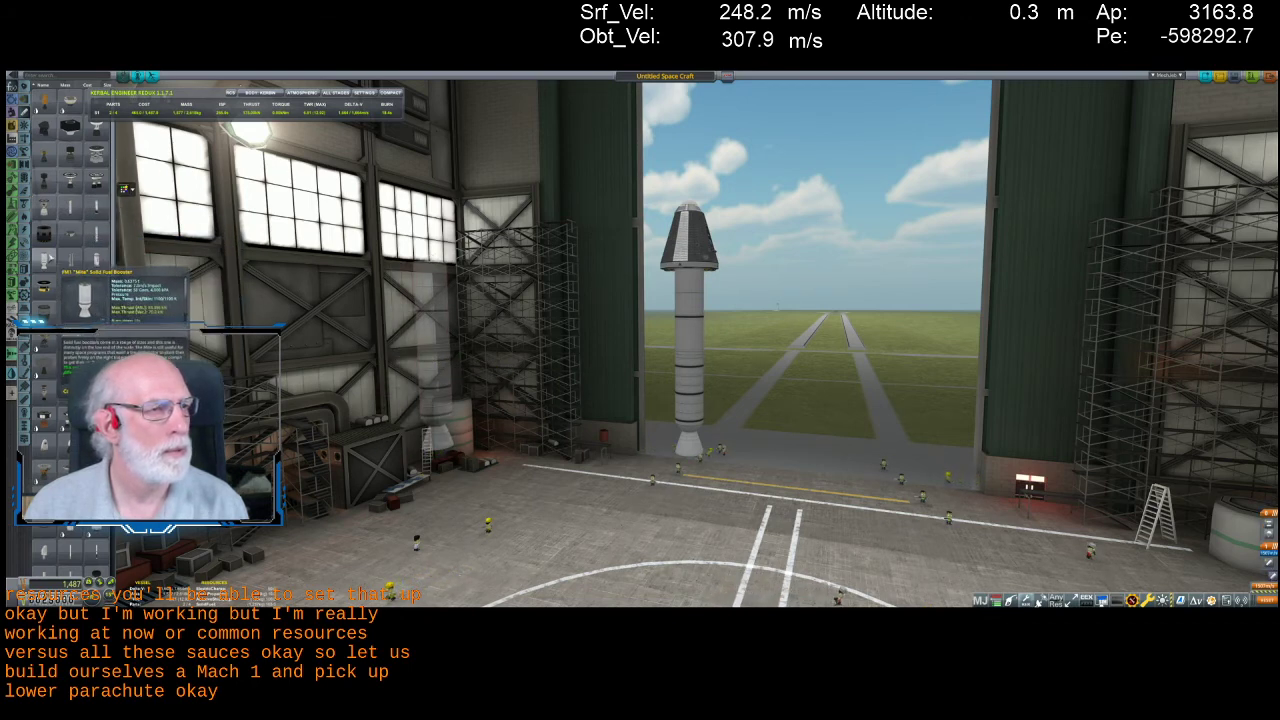
left_click(14, 182)
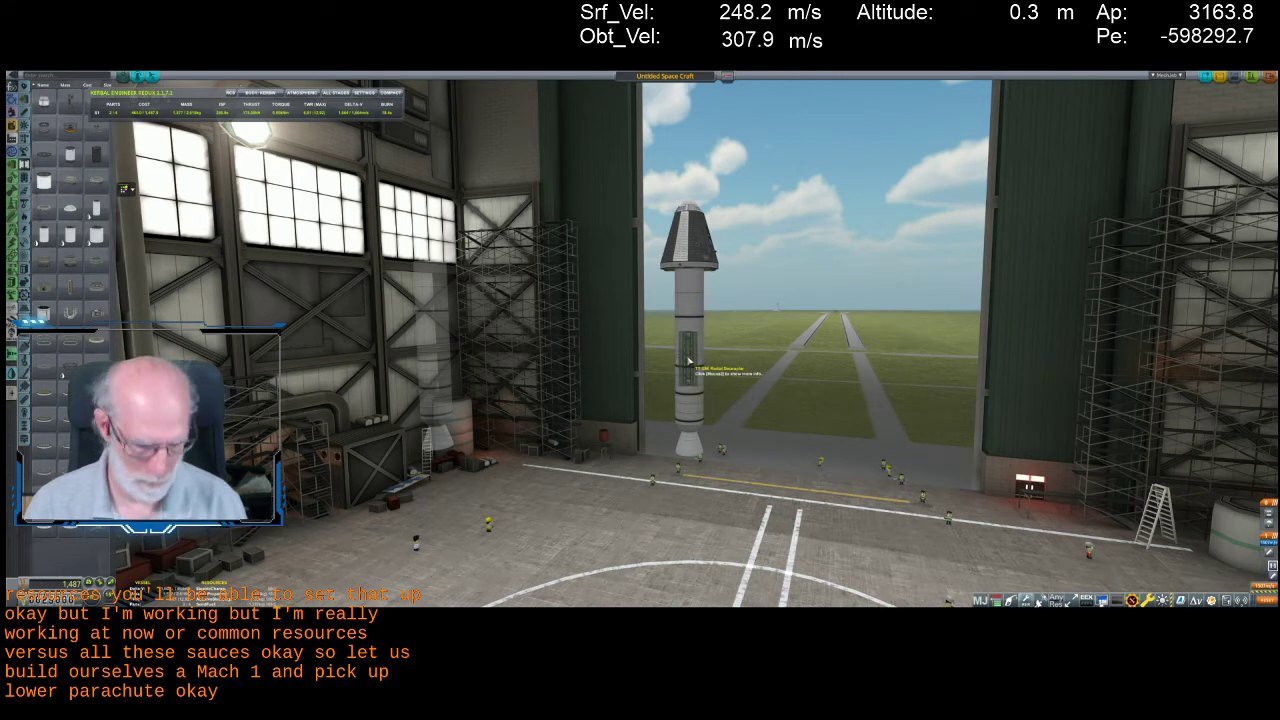
key("x")
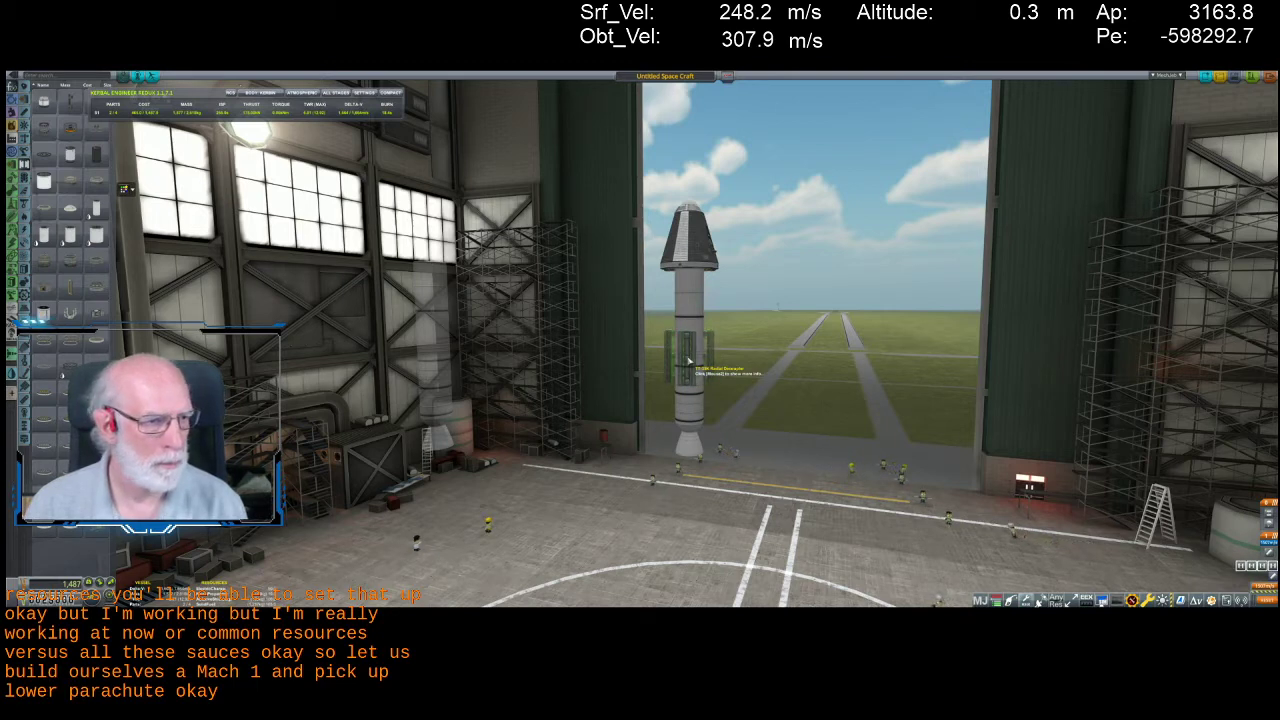
left_click(688, 362)
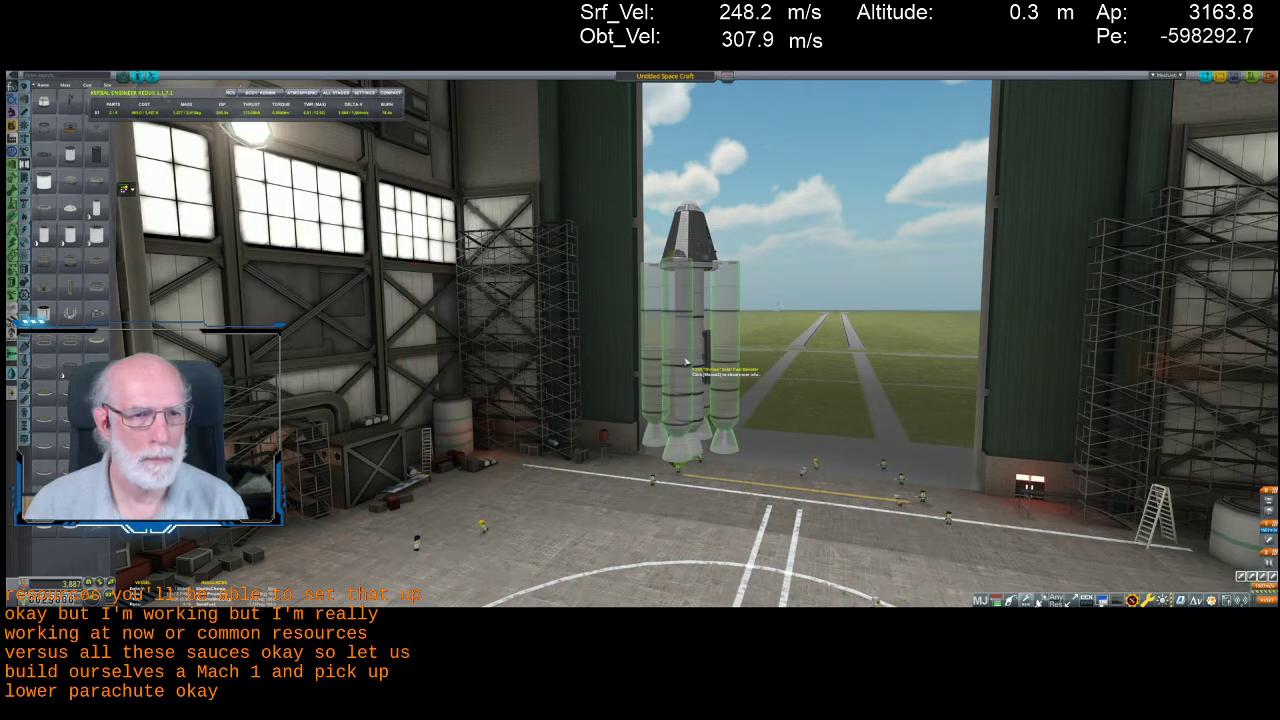
left_click(687, 362)
scroll(604, 365, "up", 4)
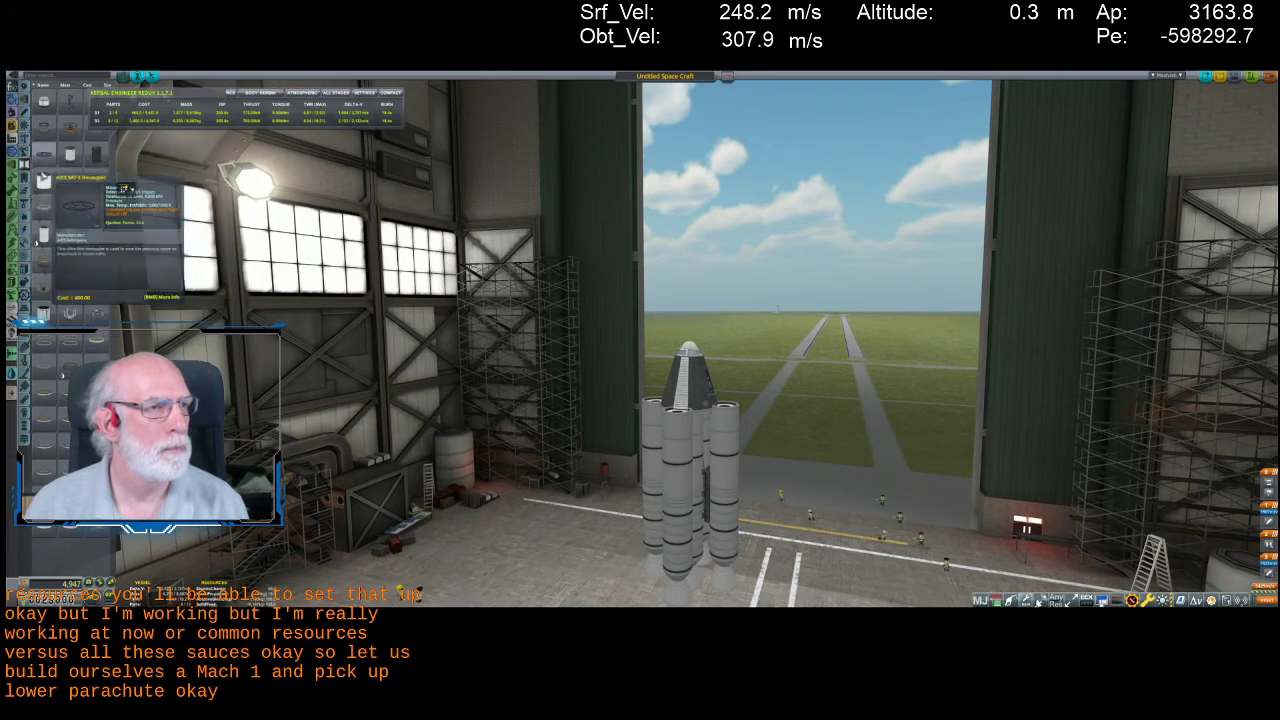
Cap the four side boosters with small nose cones and attach an Elevon 1 near the base of each
left_click(24, 190)
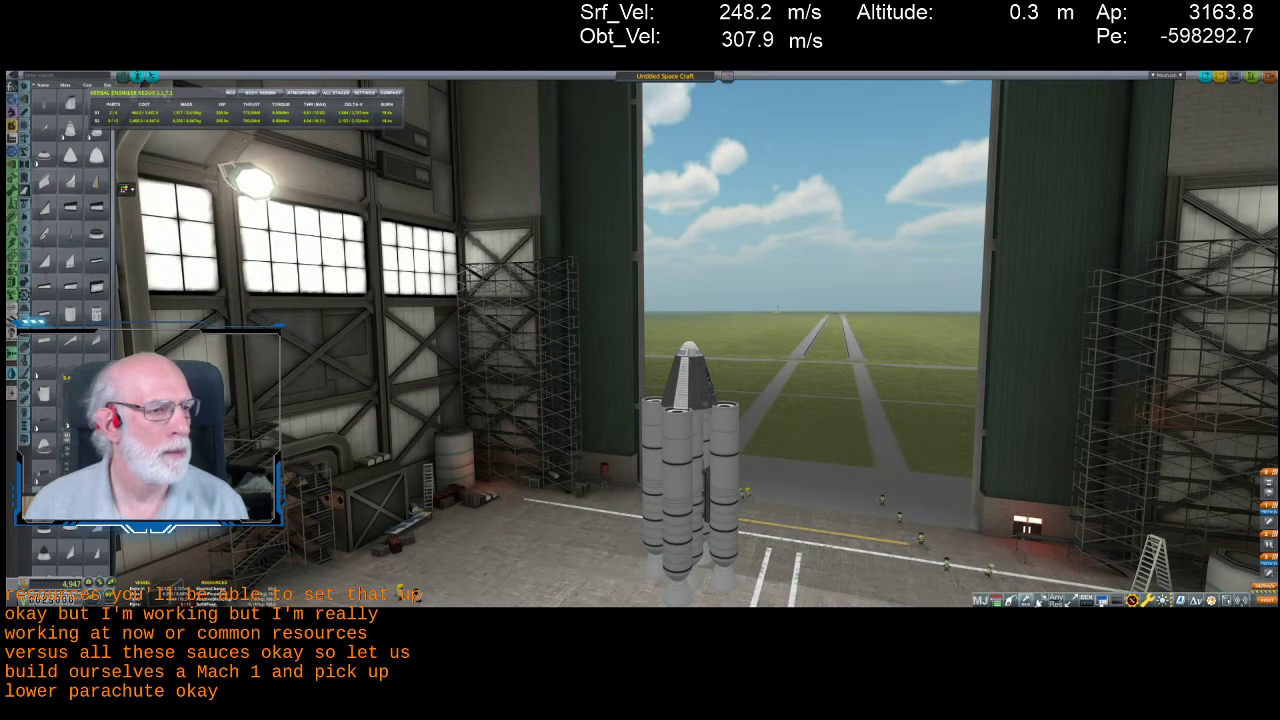
left_click(57, 546)
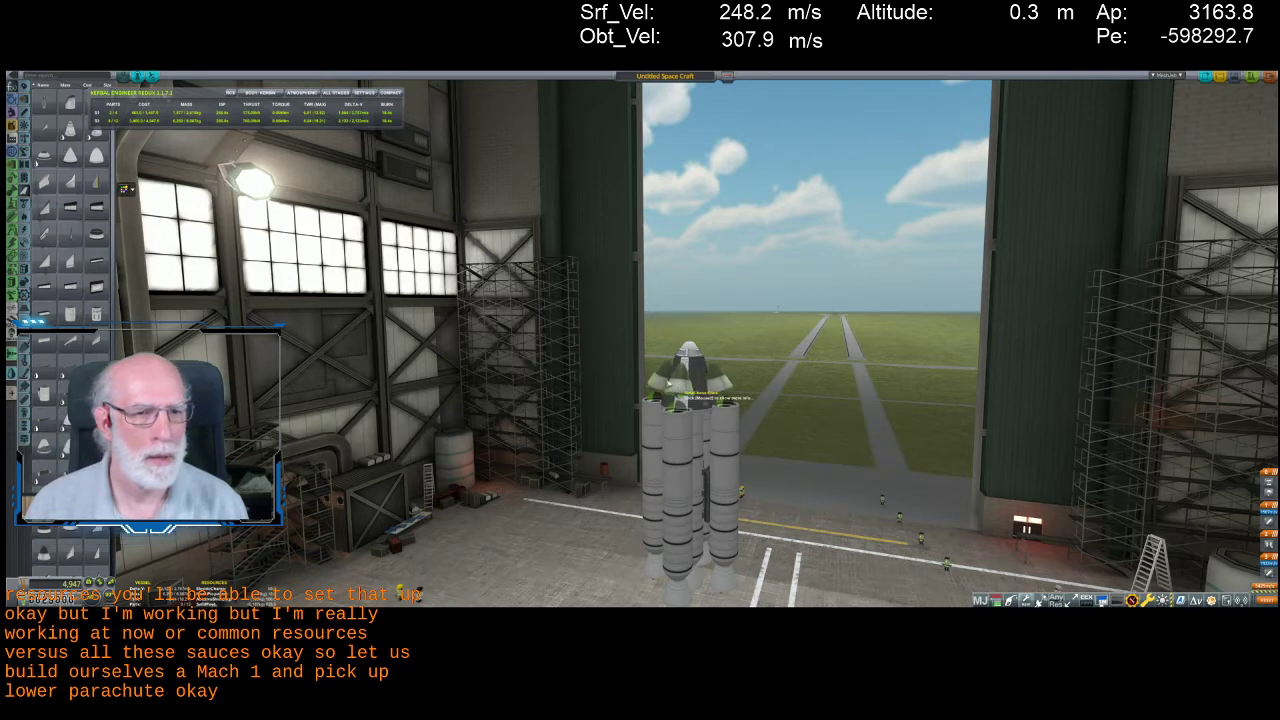
scroll(629, 384, "down", 3)
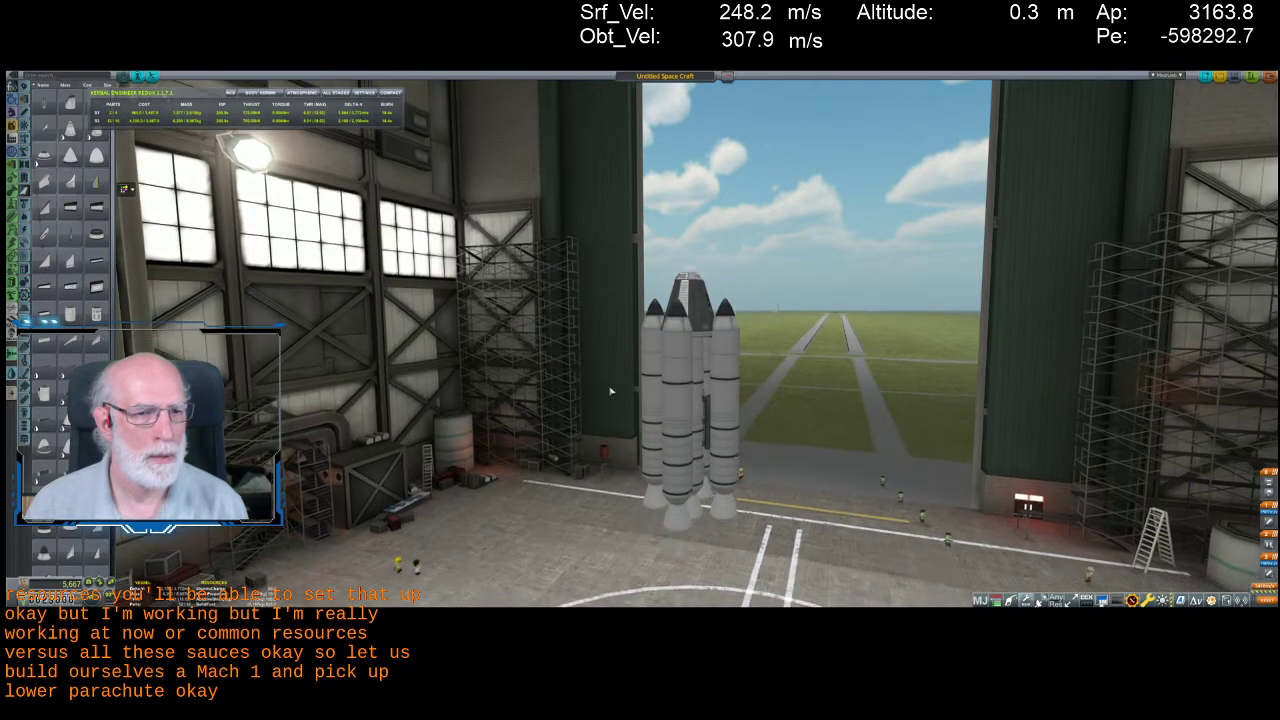
mouse_move(72, 258)
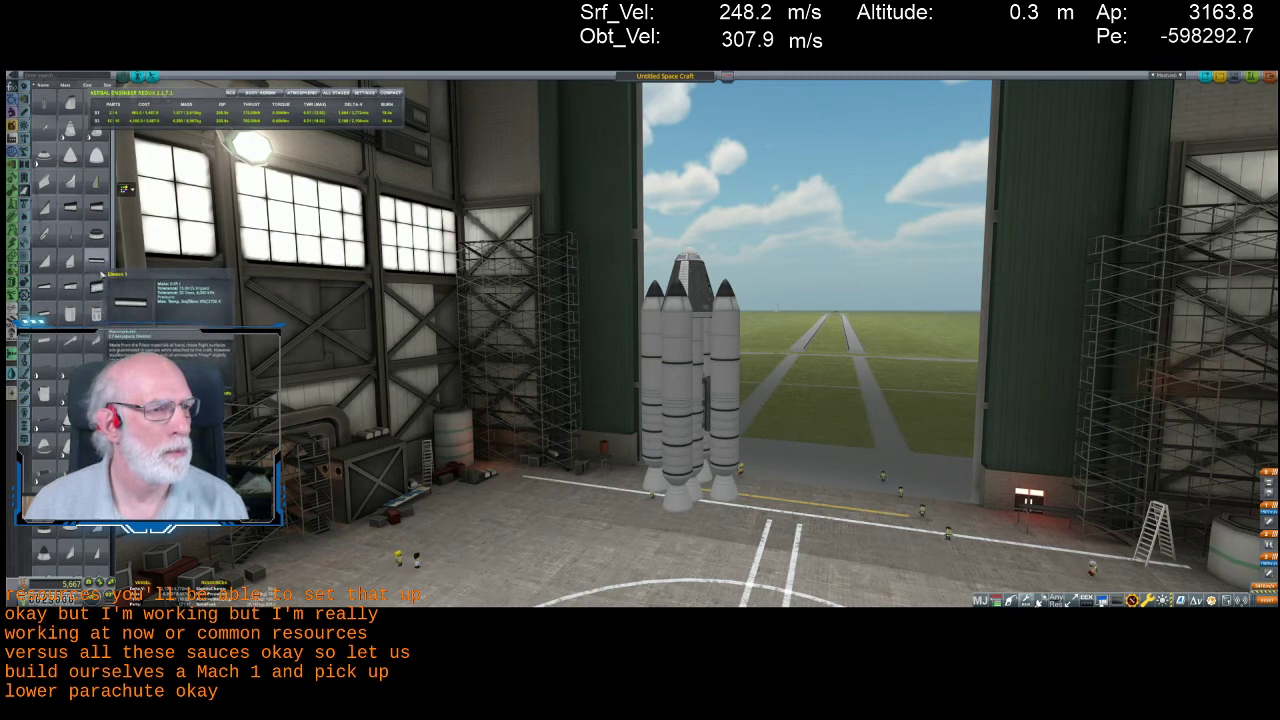
left_click(680, 452)
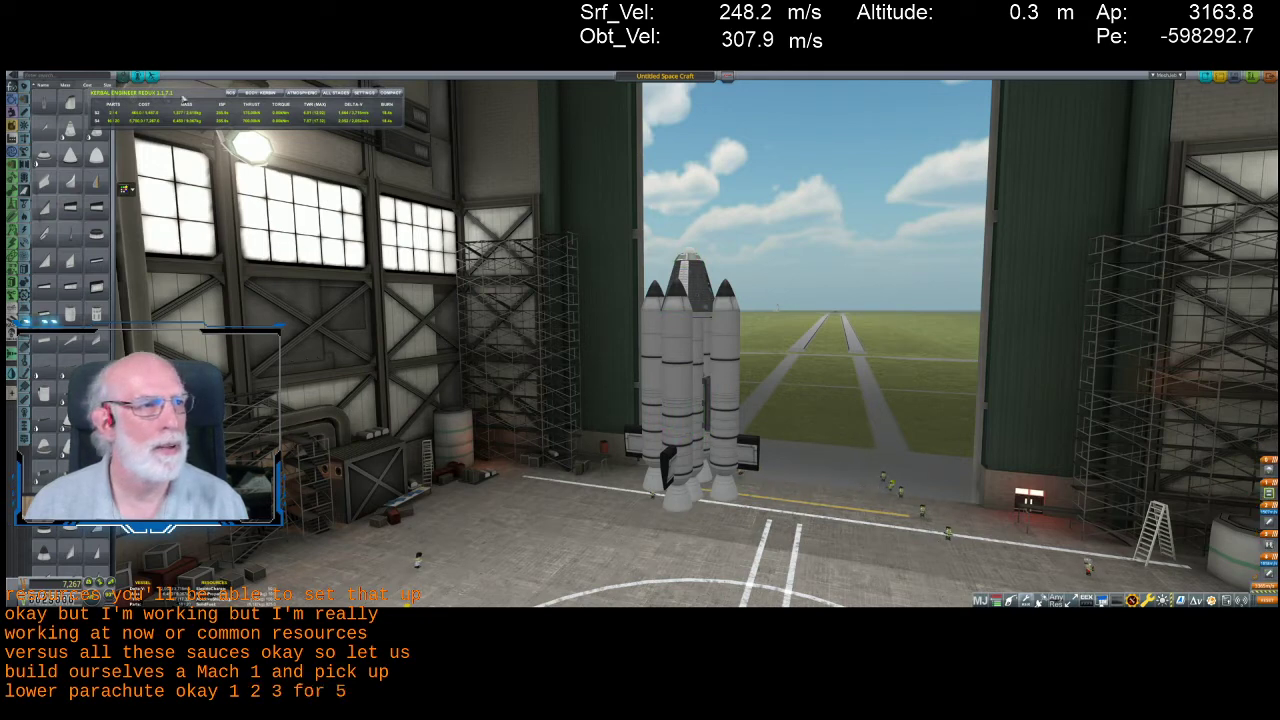
Review the pod's crew assignment and test-launch the rocket, reverting the flight to Vehicle Assembly after the test
left_click(150, 77)
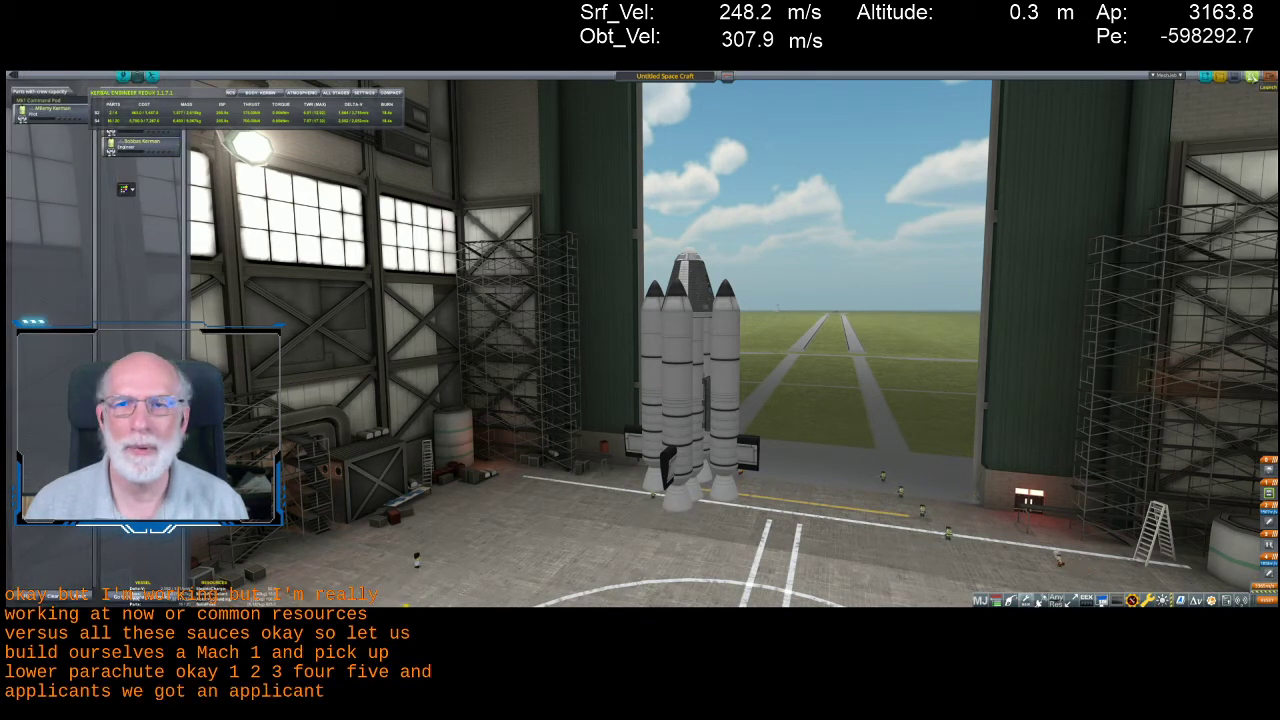
left_click(1252, 77)
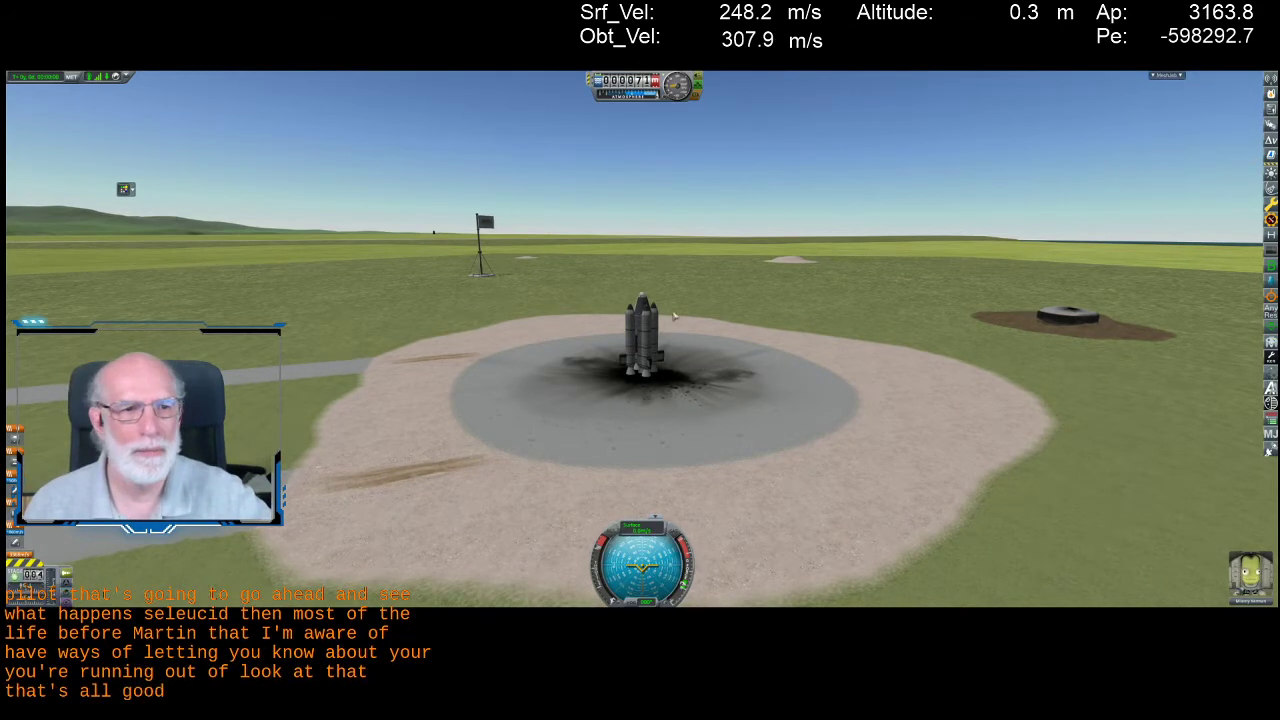
key("Escape")
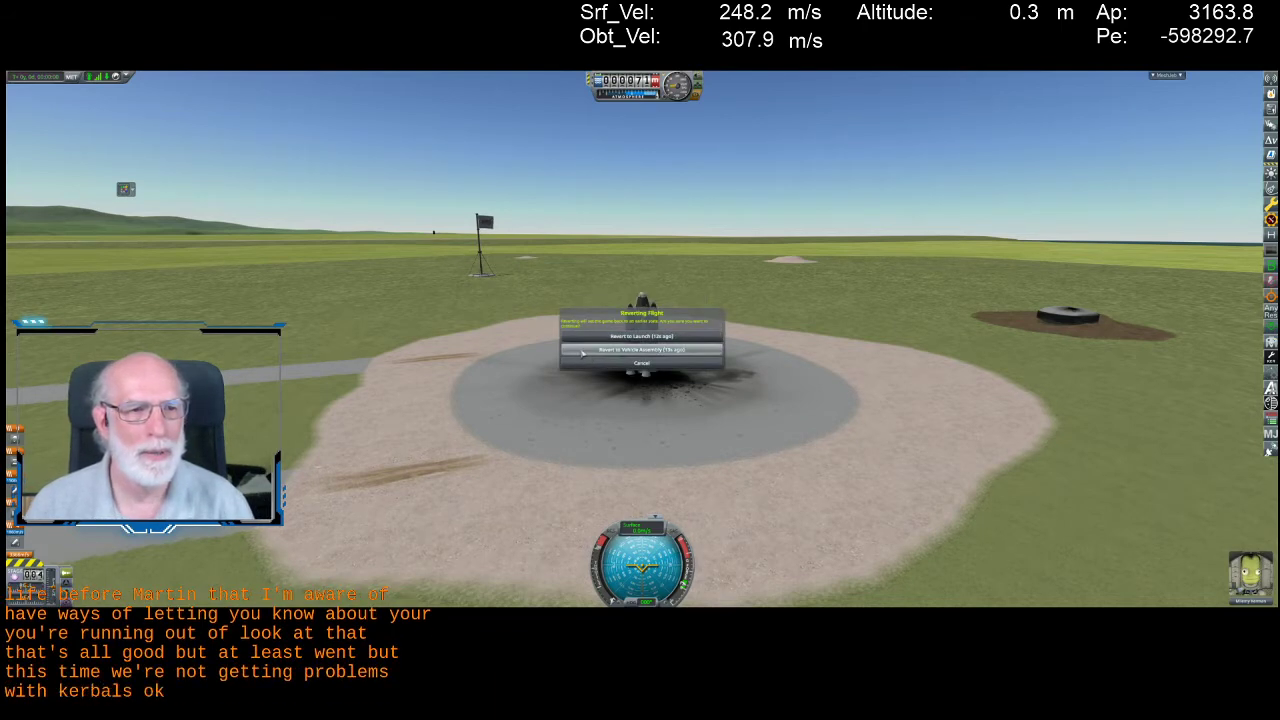
left_click(581, 350)
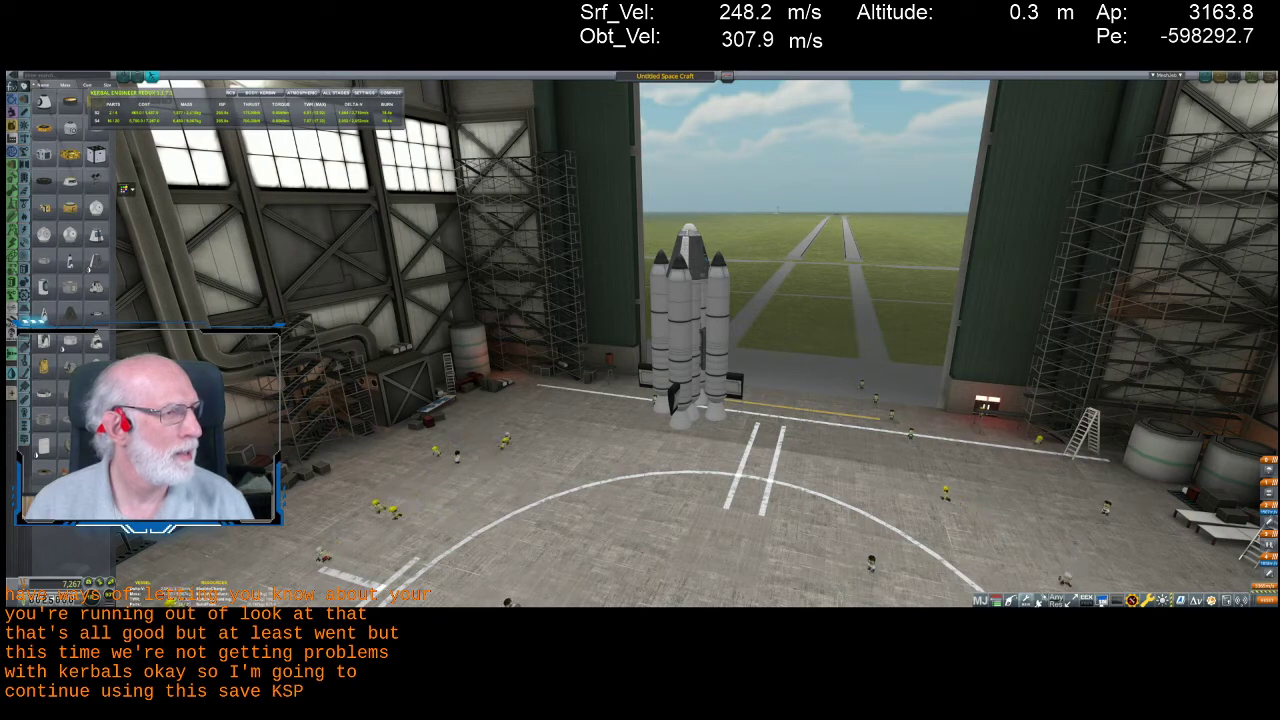
Switch to the open folder windows and compare the mod folders left in OK2 with those in GameData
key("alt+Tab")
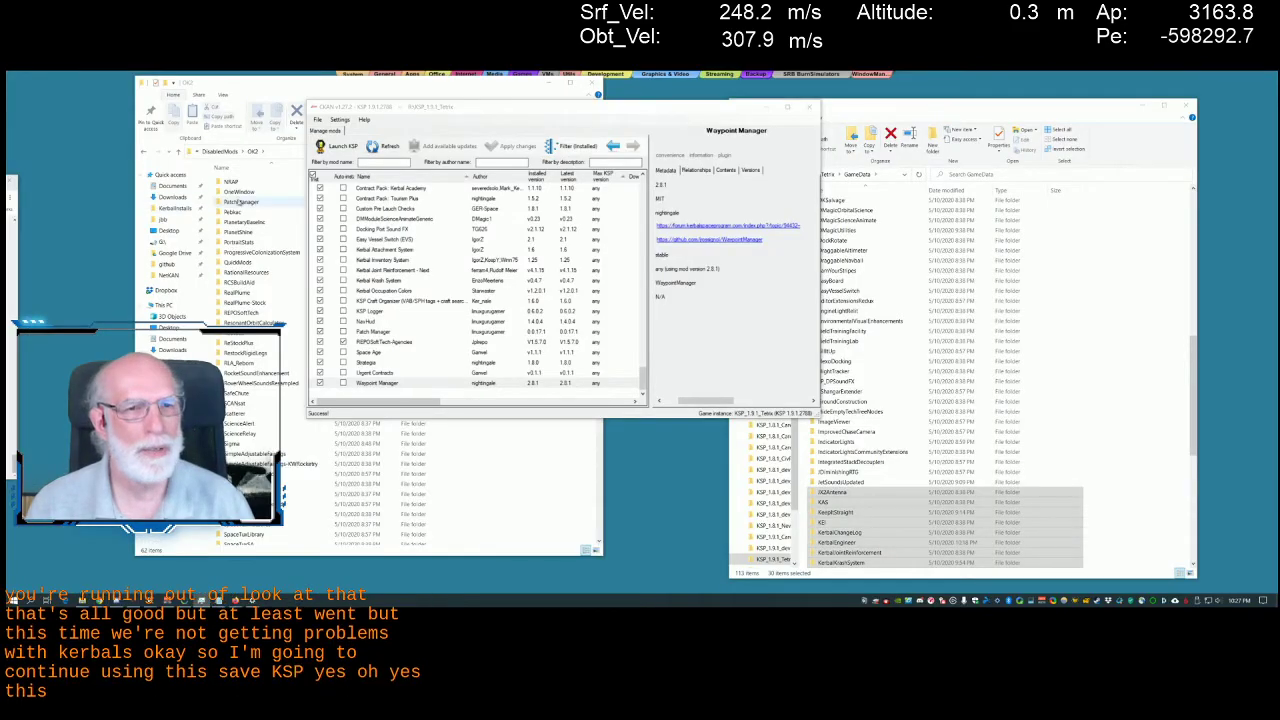
left_click_drag(553, 114, 548, 113)
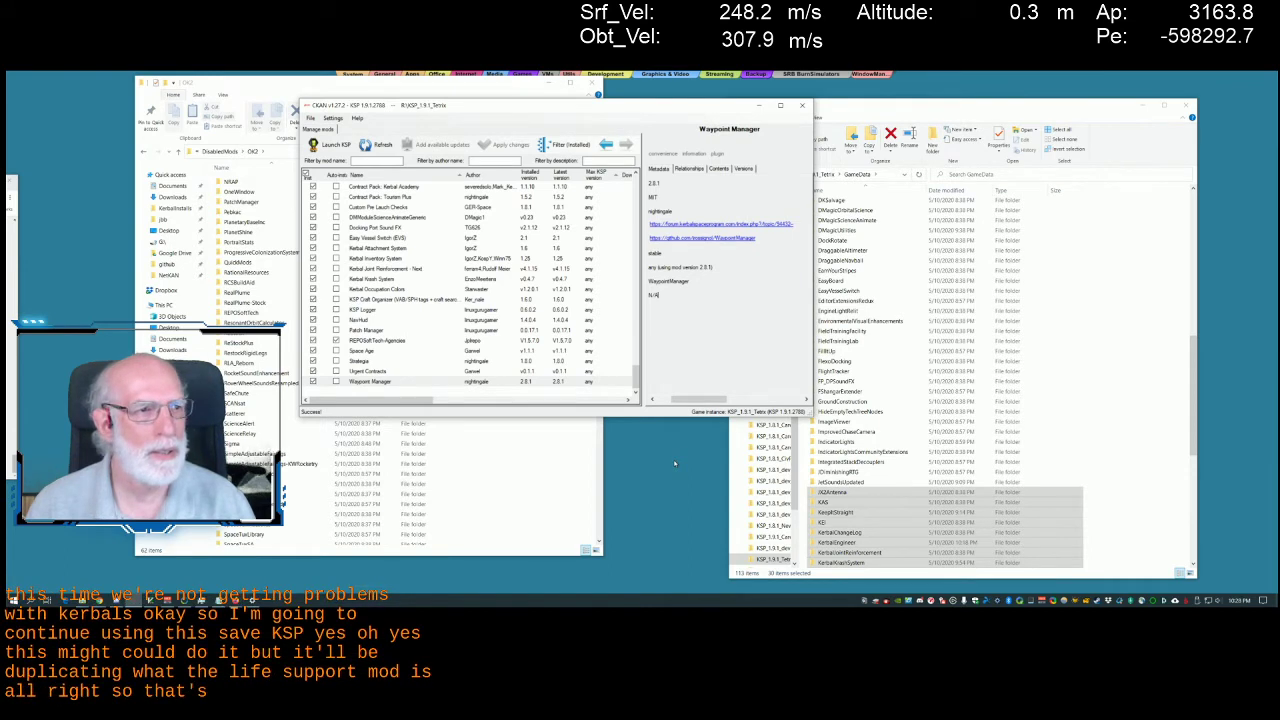
left_click(959, 109)
left_click(568, 451)
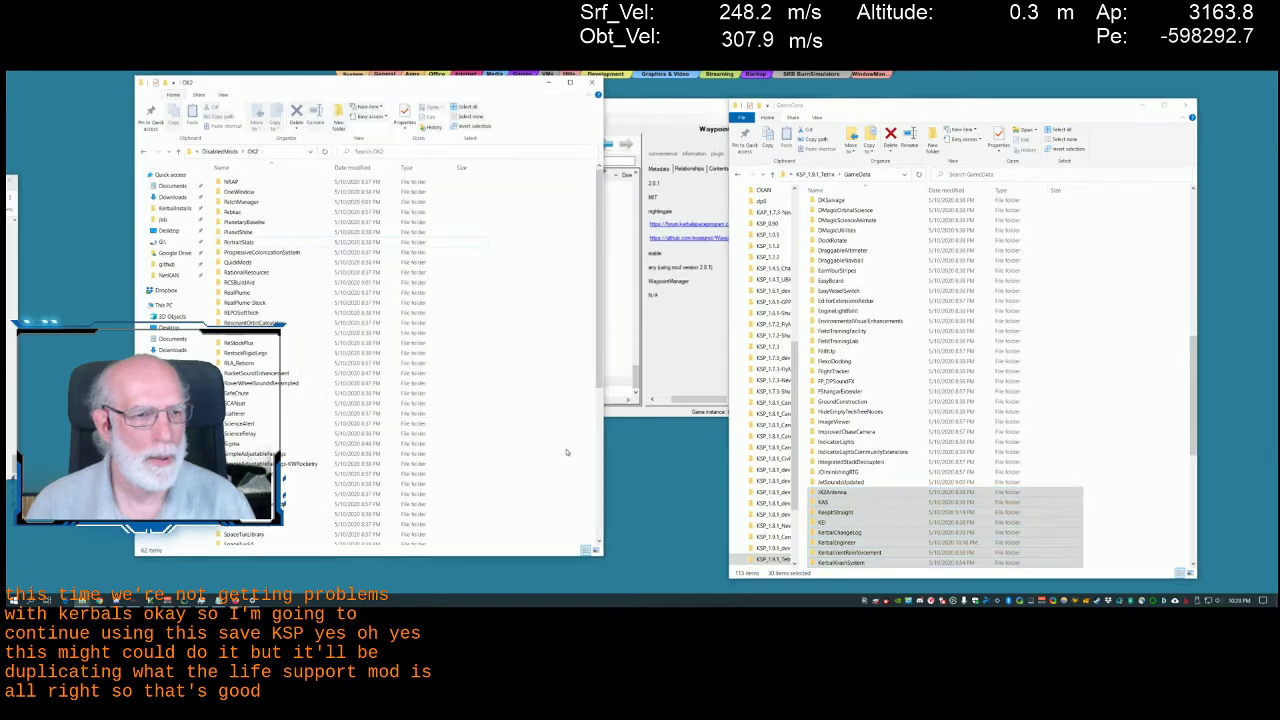
scroll(490, 340, "down", 8)
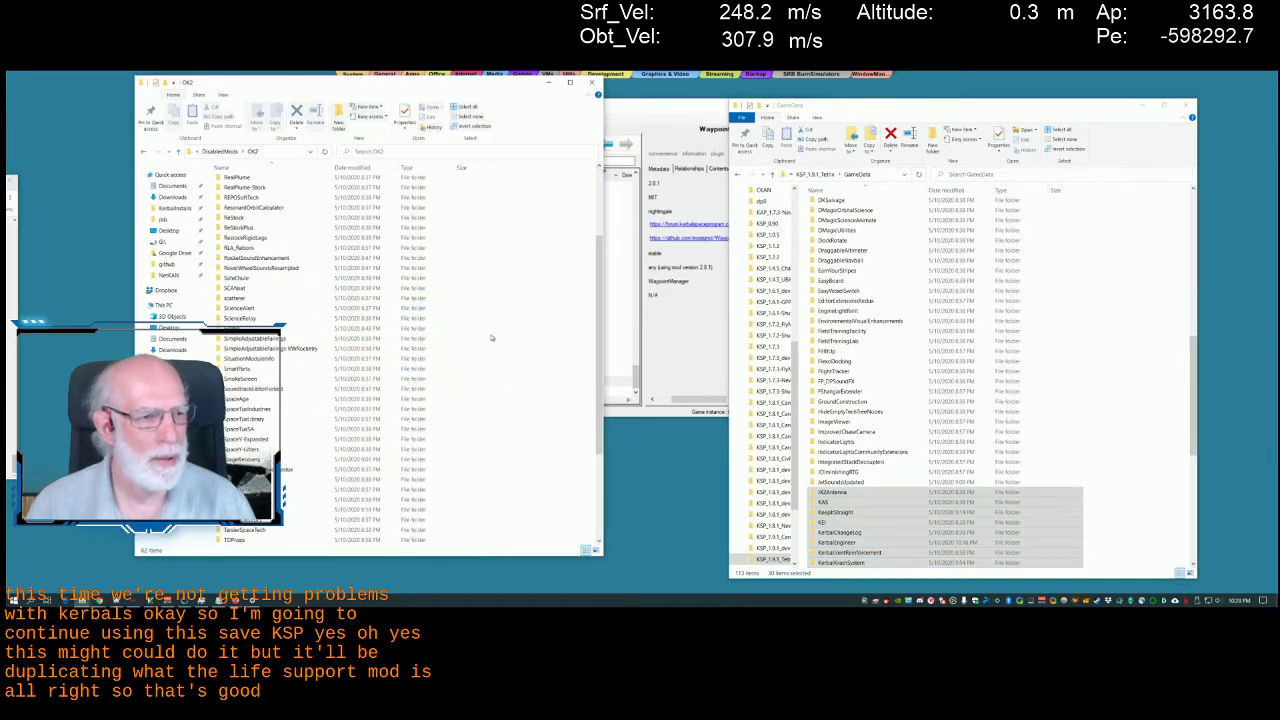
scroll(489, 343, "up", 8)
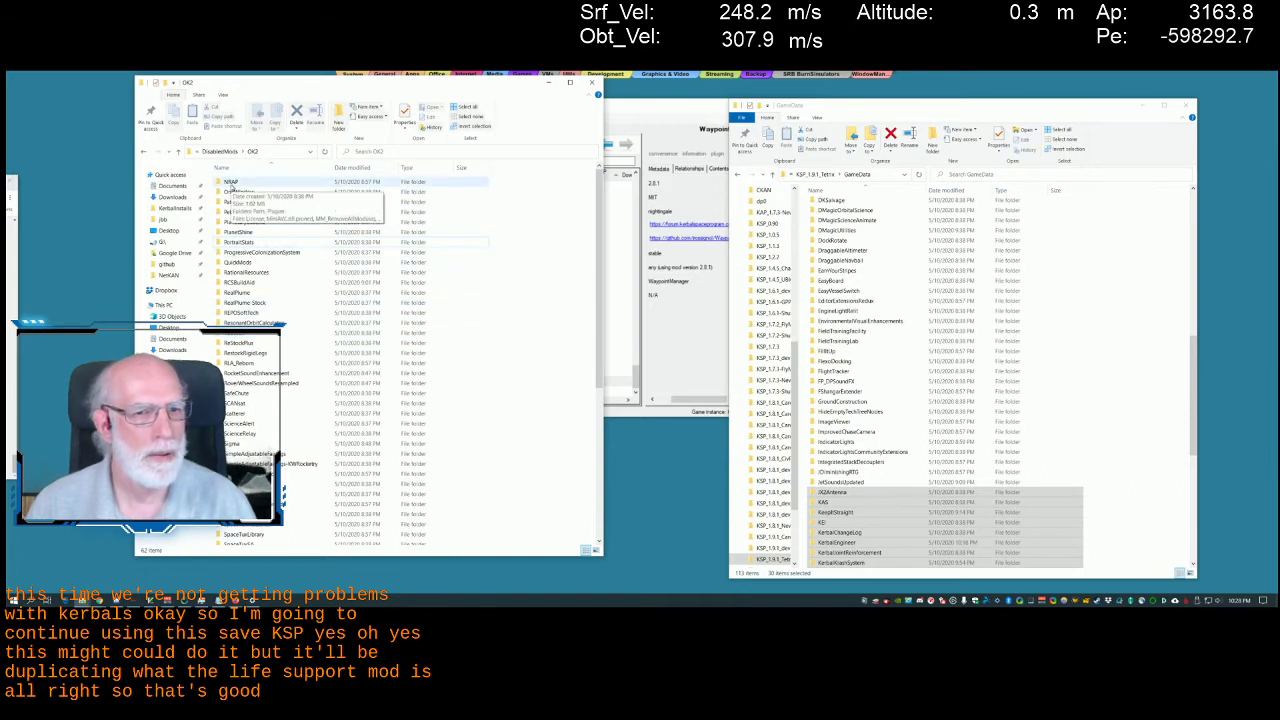
left_click(1076, 353)
scroll(1080, 361, "down", 11)
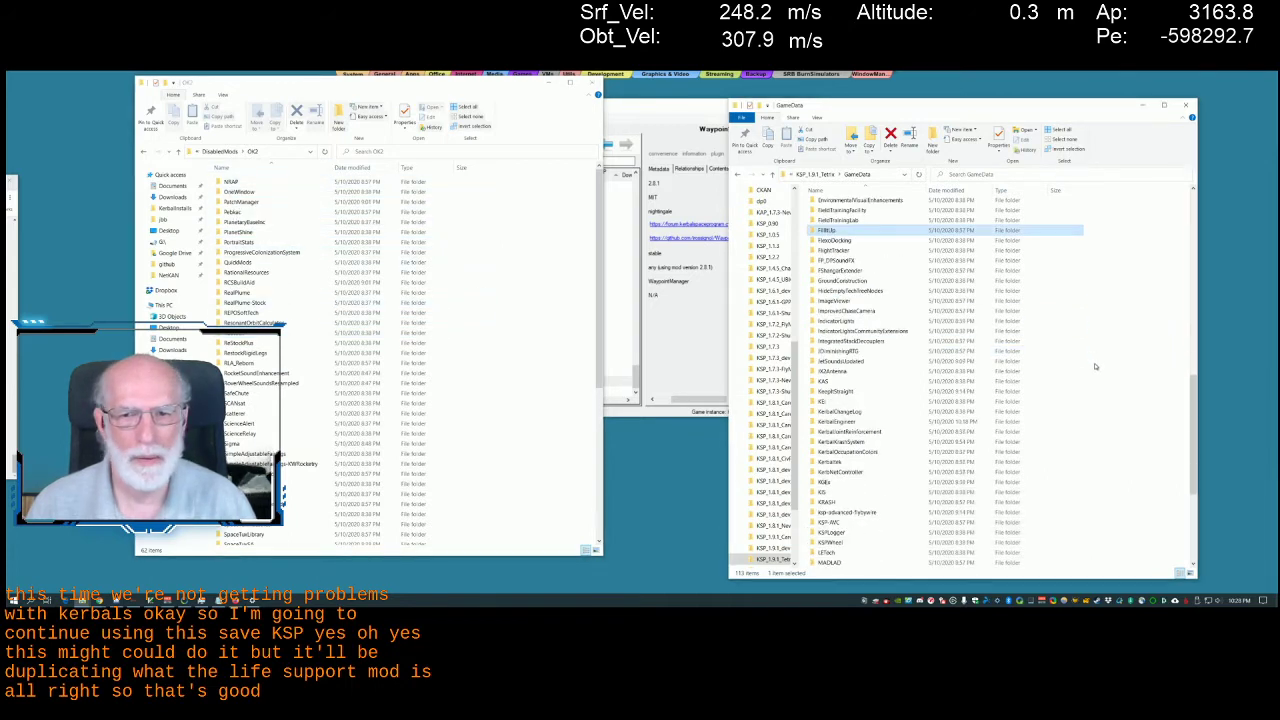
Move the mod folders from NRAP through RoverWheelSoundsResampled out of OK2 into the game's GameData folder
left_click(232, 181)
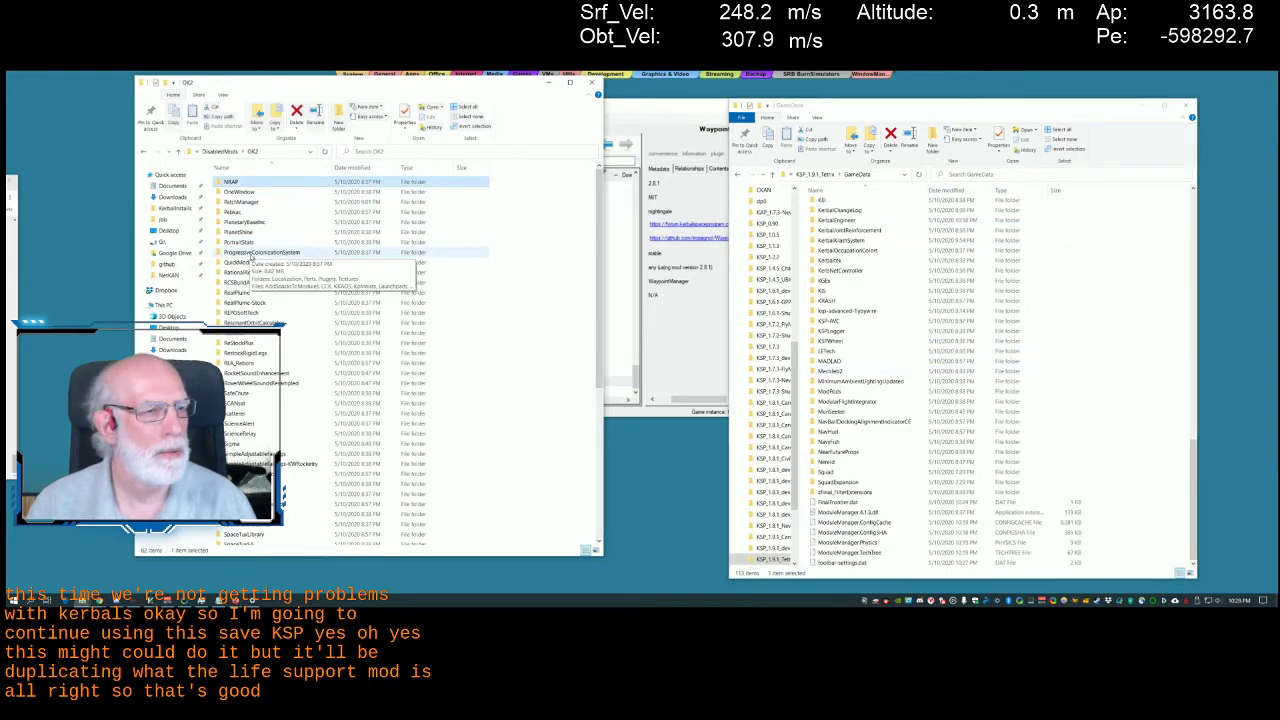
left_click(257, 303)
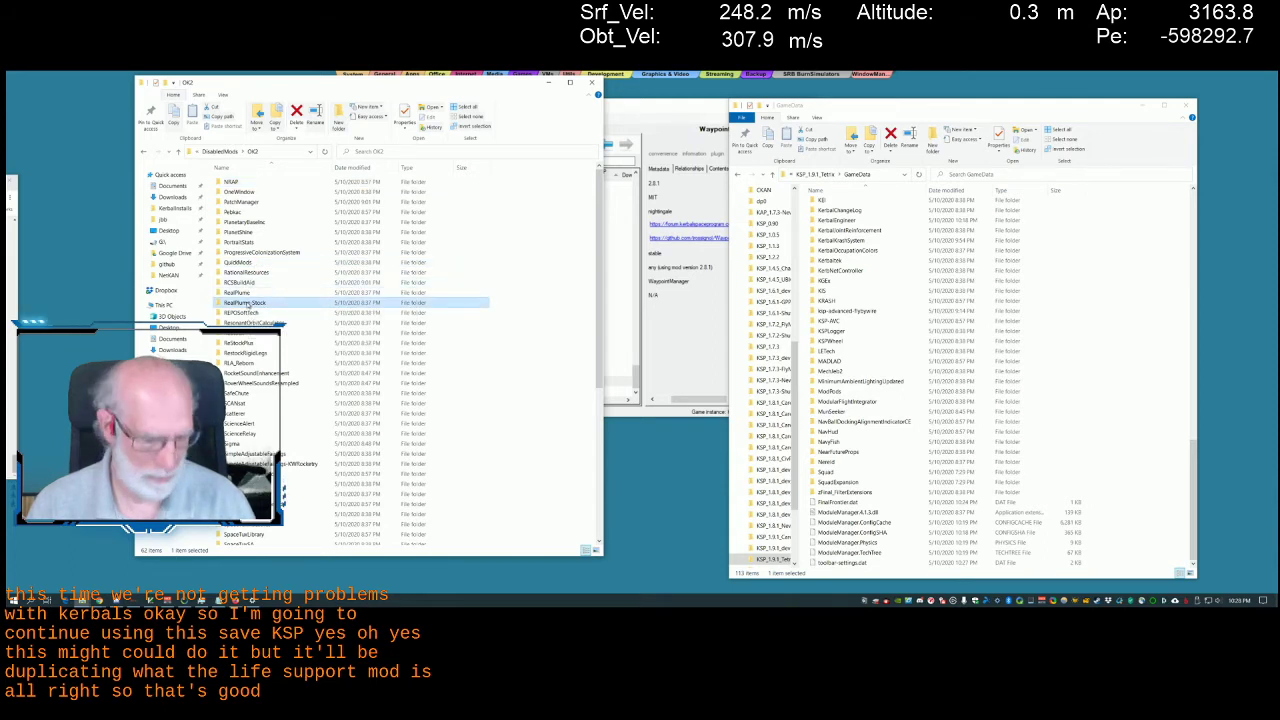
left_click(249, 180, "shift")
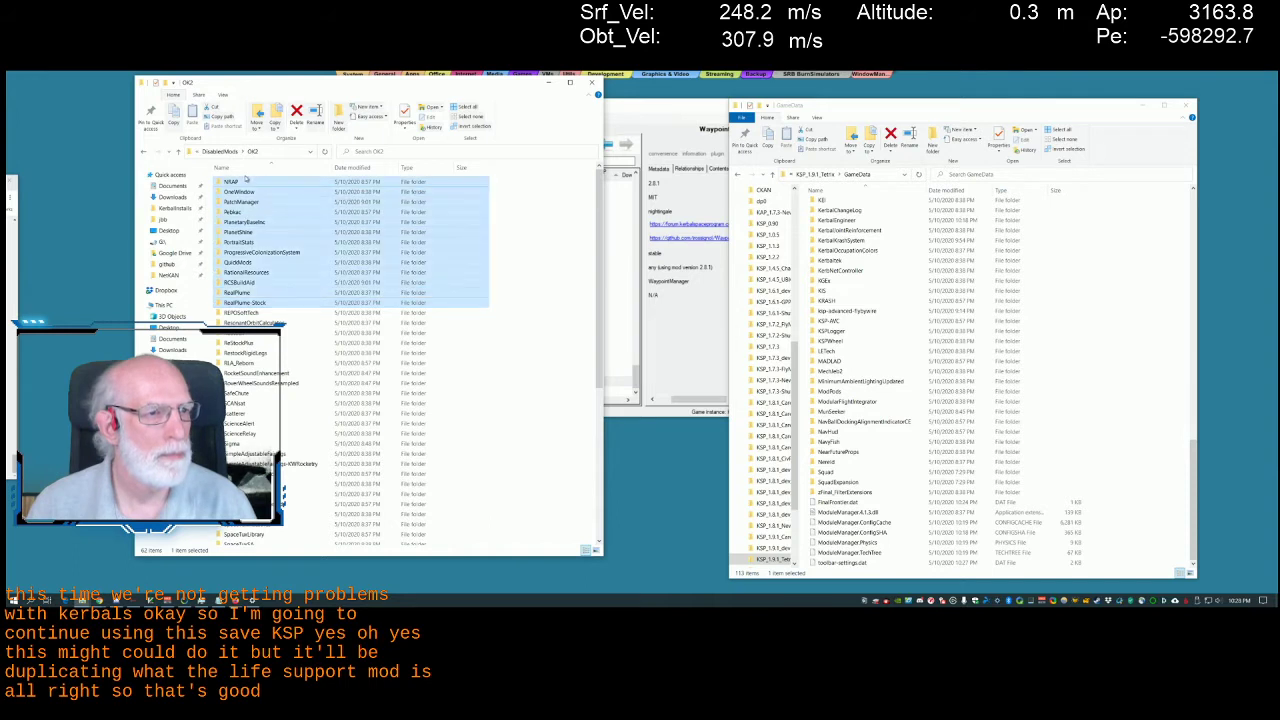
scroll(285, 289, "down", 1)
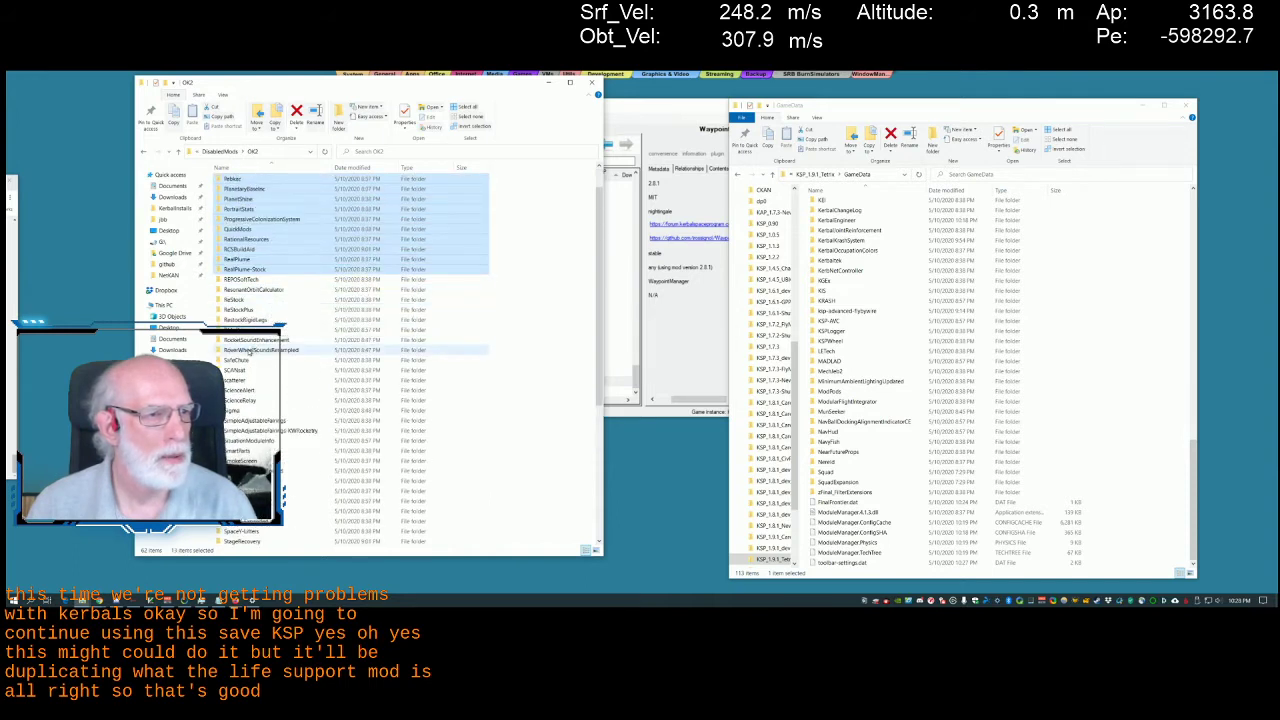
left_click(247, 350, "shift")
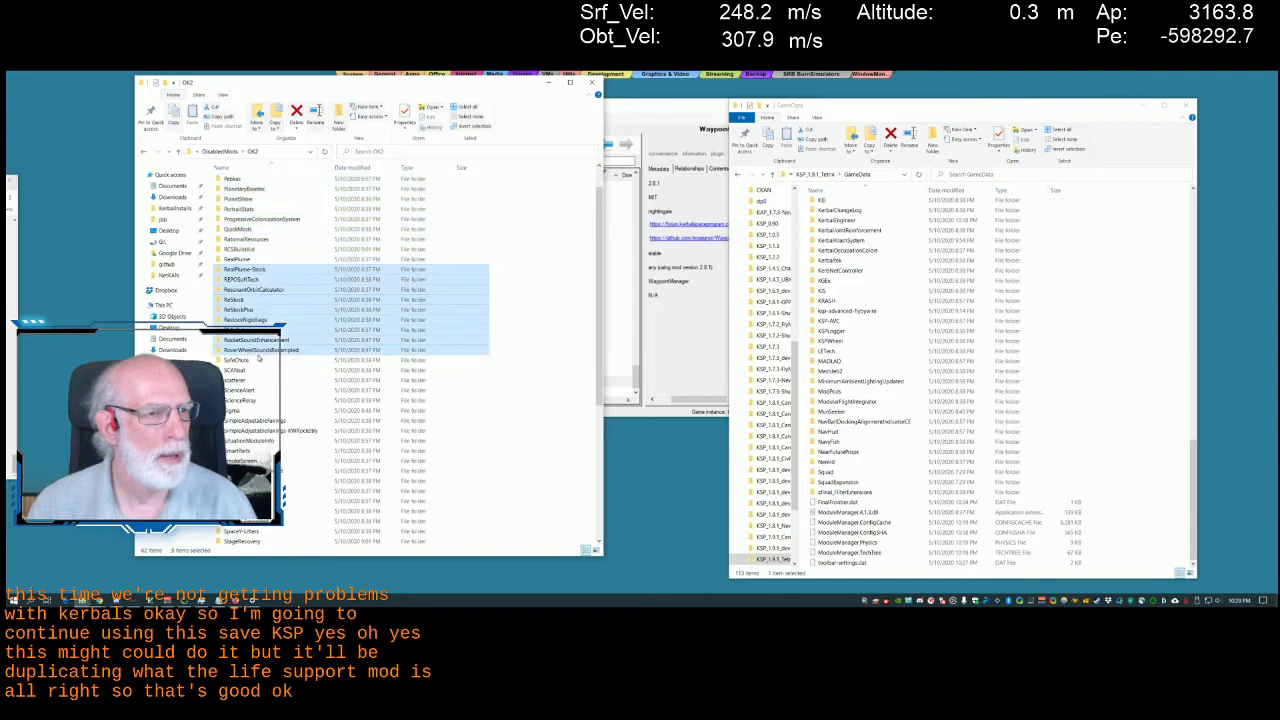
left_click(253, 350)
scroll(253, 350, "up", 1)
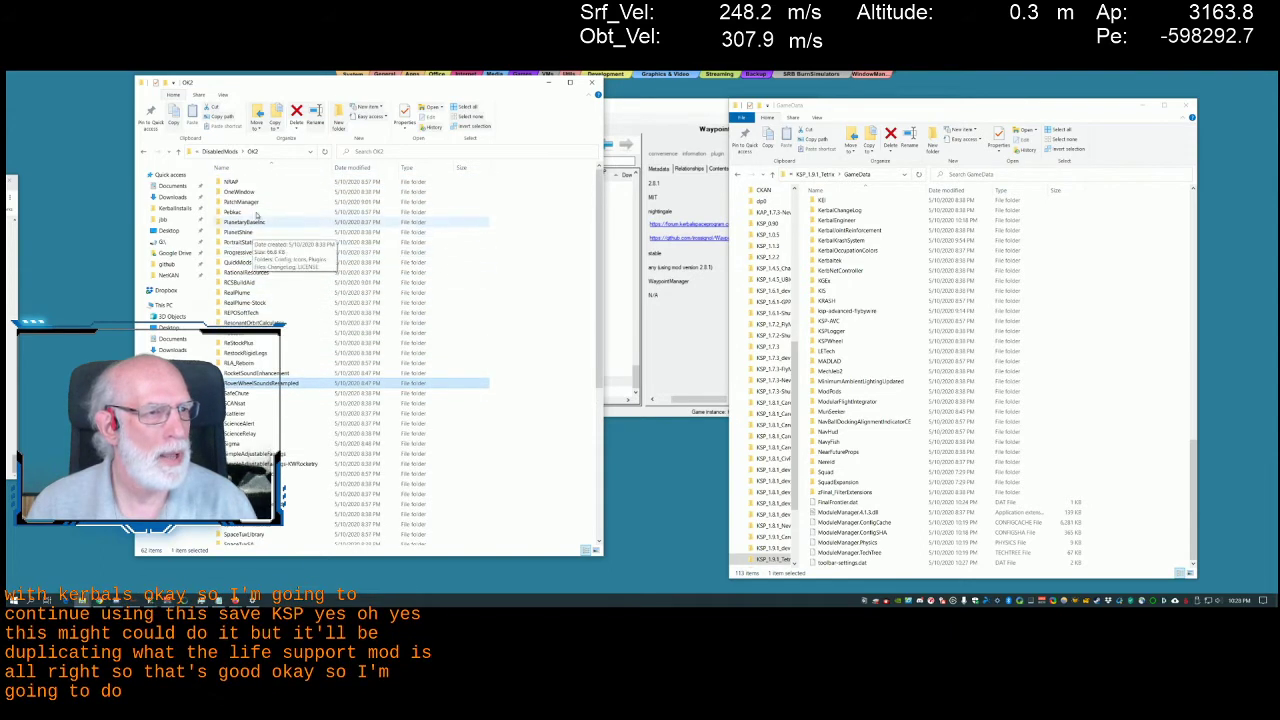
left_click(245, 181, "shift")
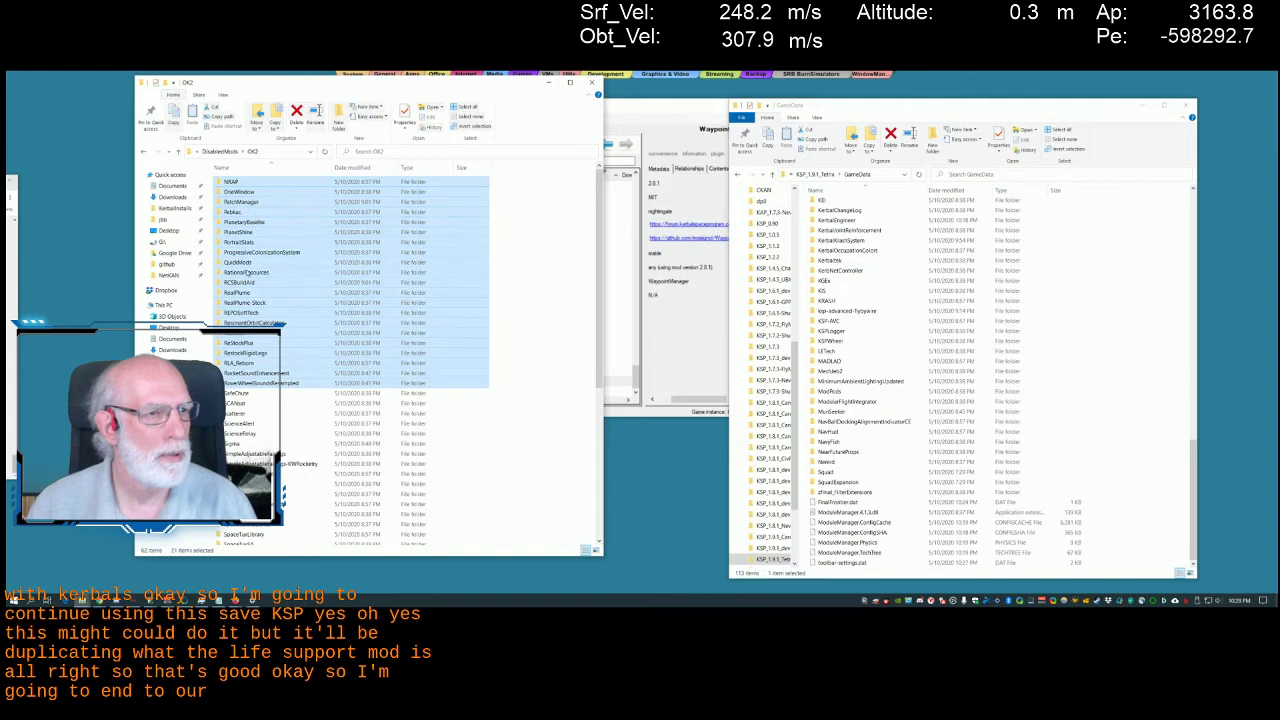
left_click(1142, 500)
key("ctrl+v")
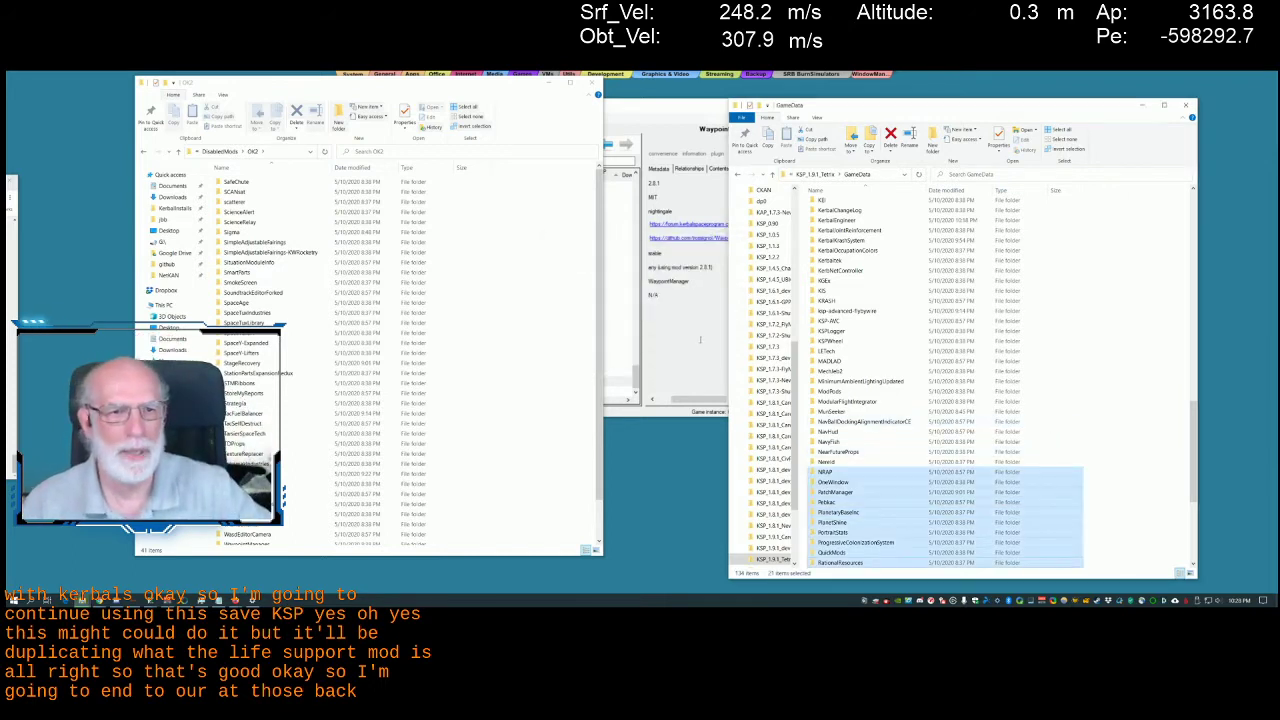
Launch KSP from CKAN despite the incompatible modules and close the add-on version checker's issue list
left_click(640, 300)
left_click(336, 145)
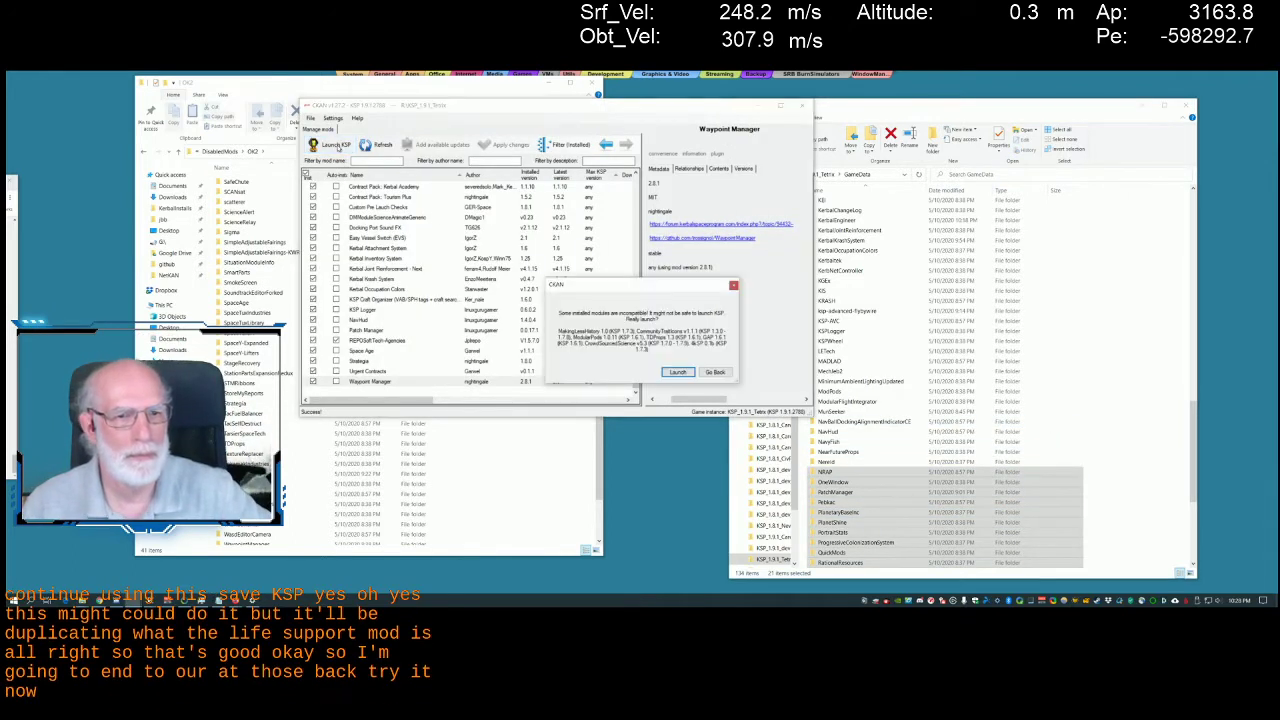
left_click(670, 372)
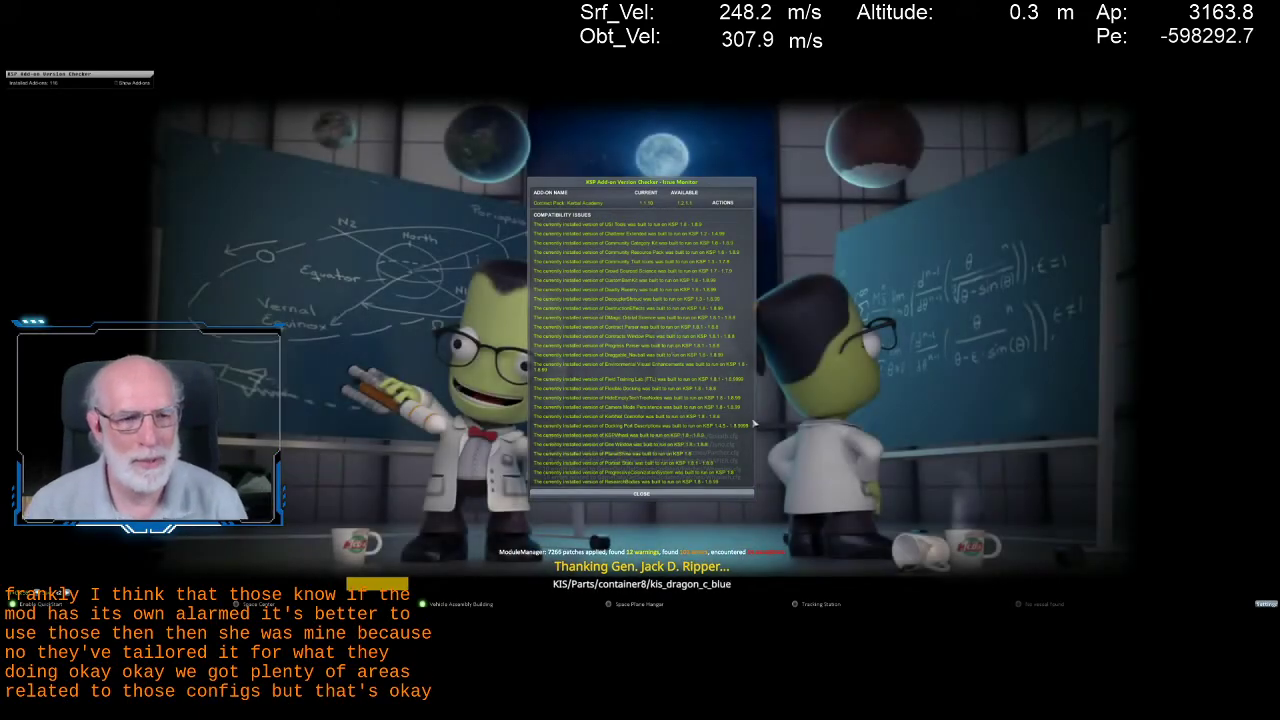
left_click(727, 494)
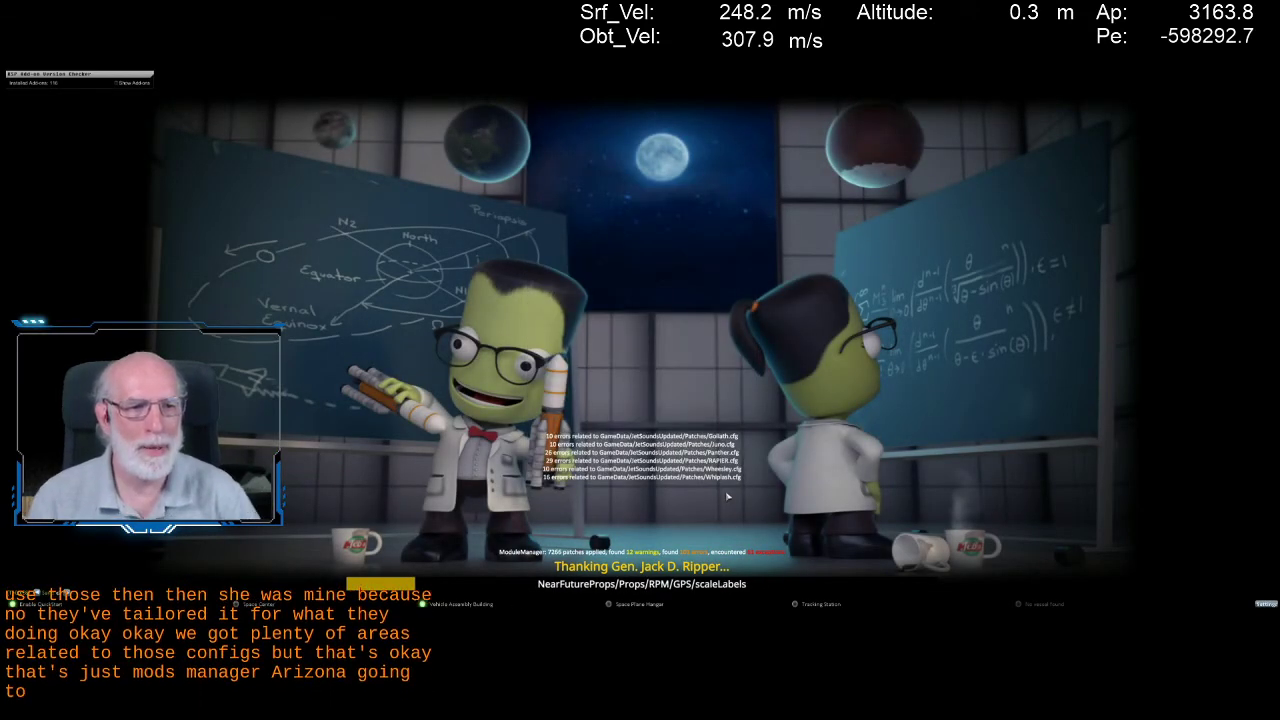
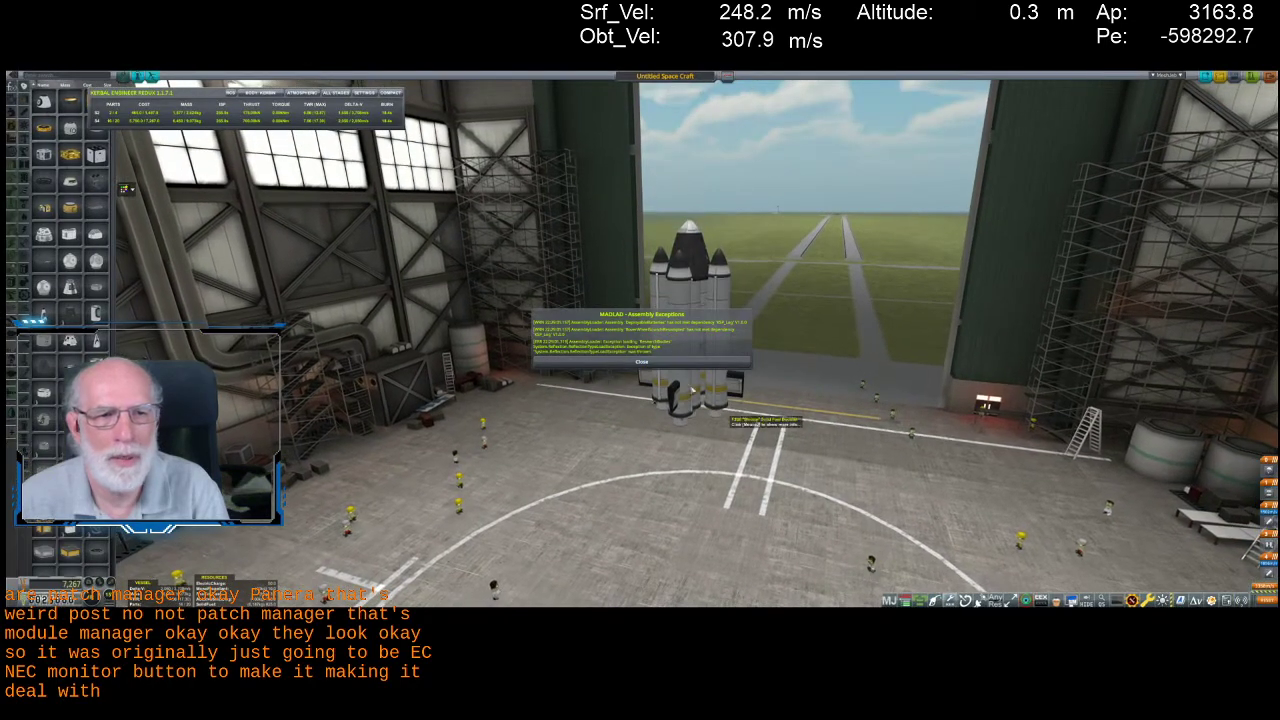
Dismiss the MADLAD assembly exceptions, test-launch the rocket, and revert the flight to Vehicle Assembly
left_click(641, 361)
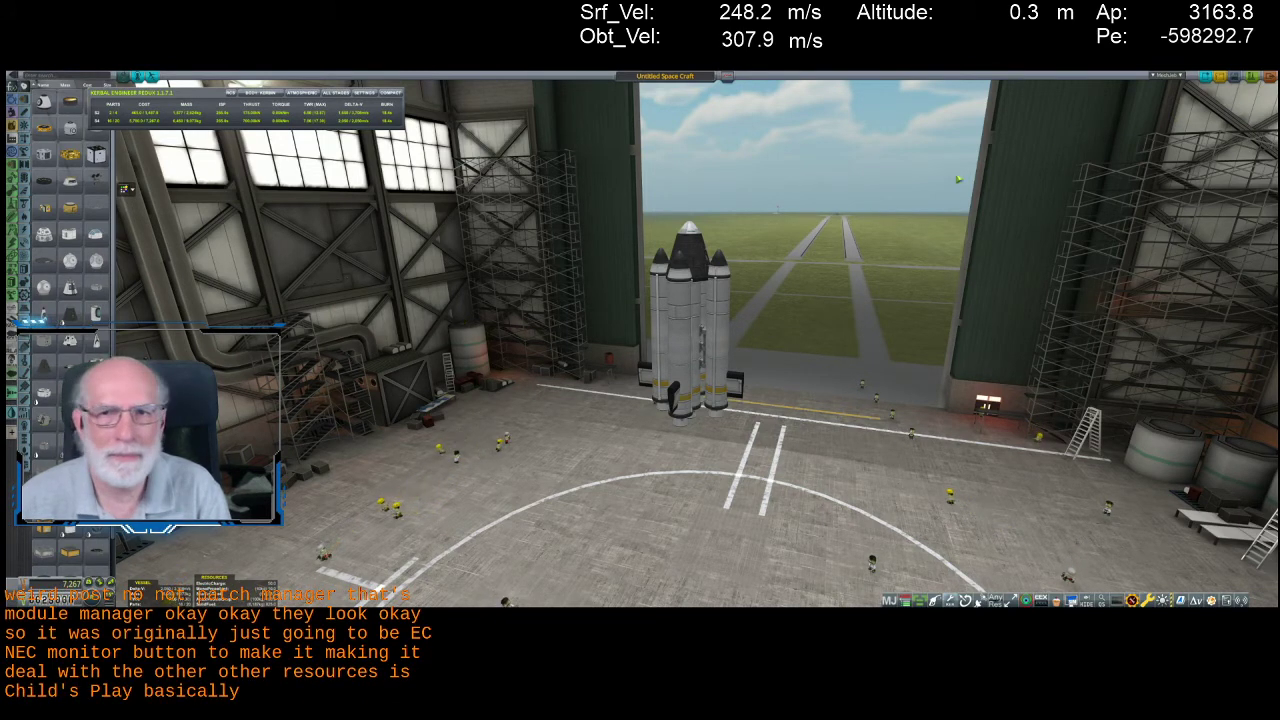
left_click(1252, 77)
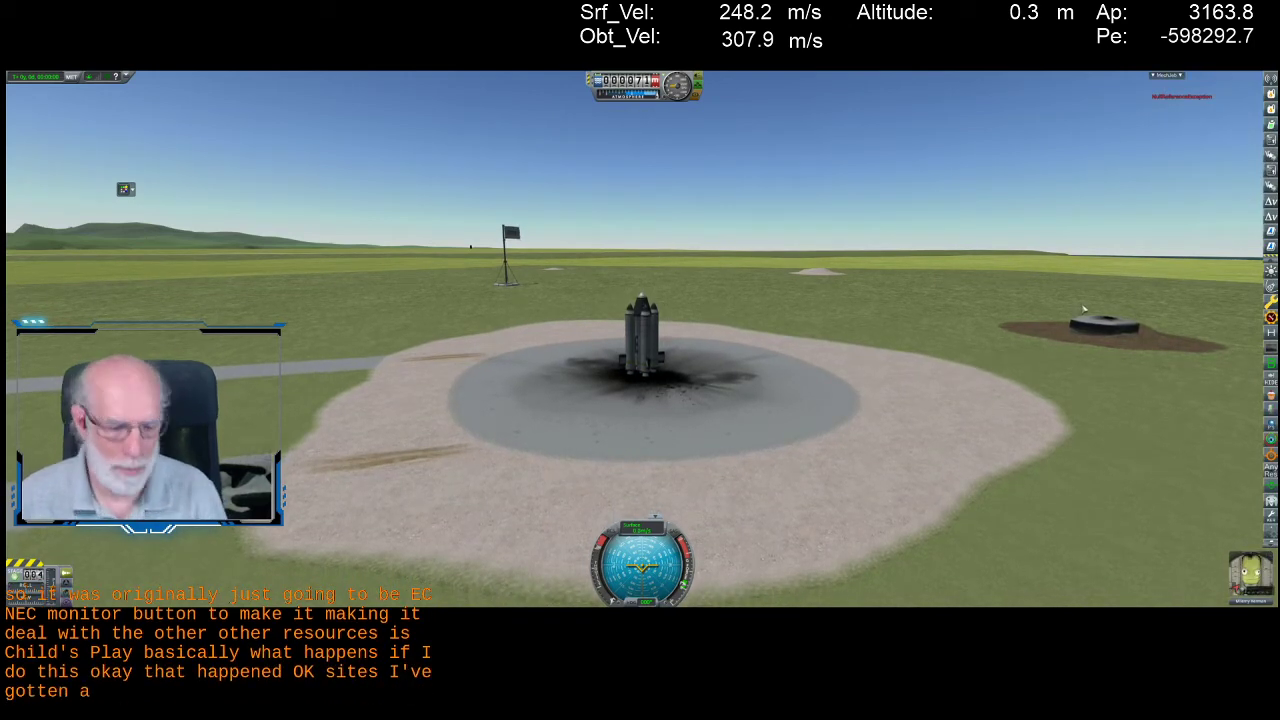
key("Escape")
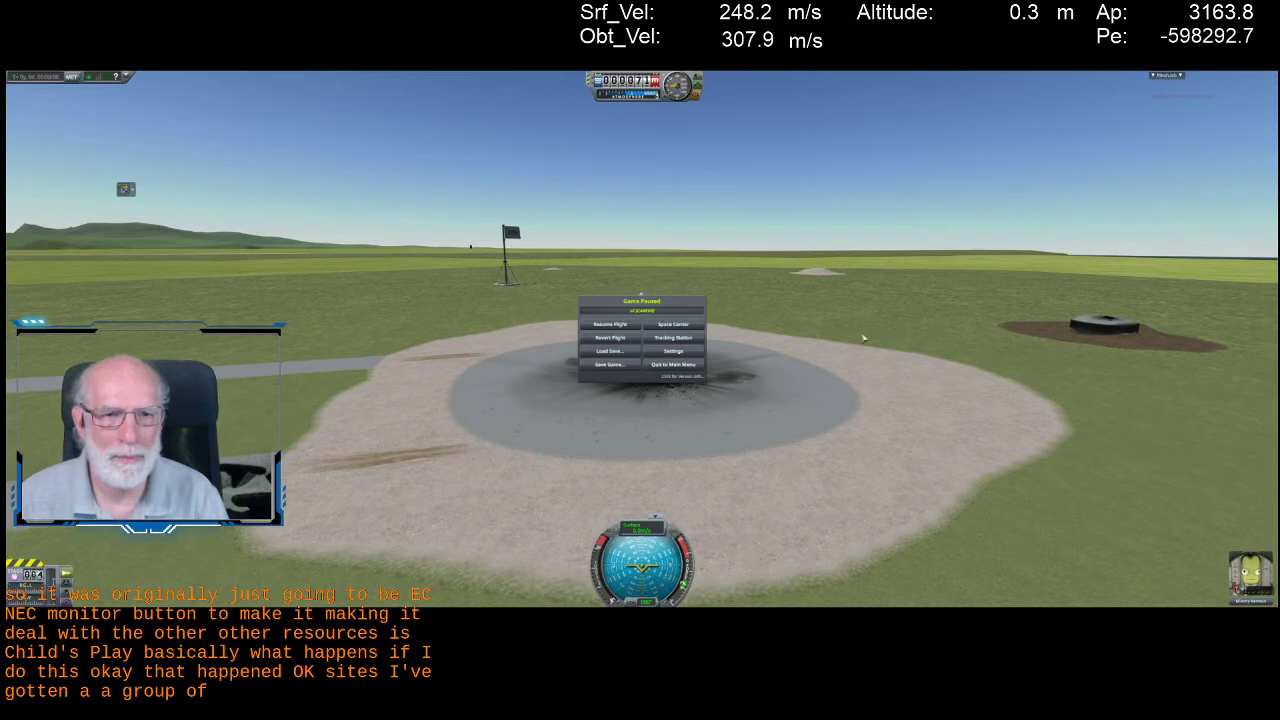
left_click(608, 341)
left_click(620, 355)
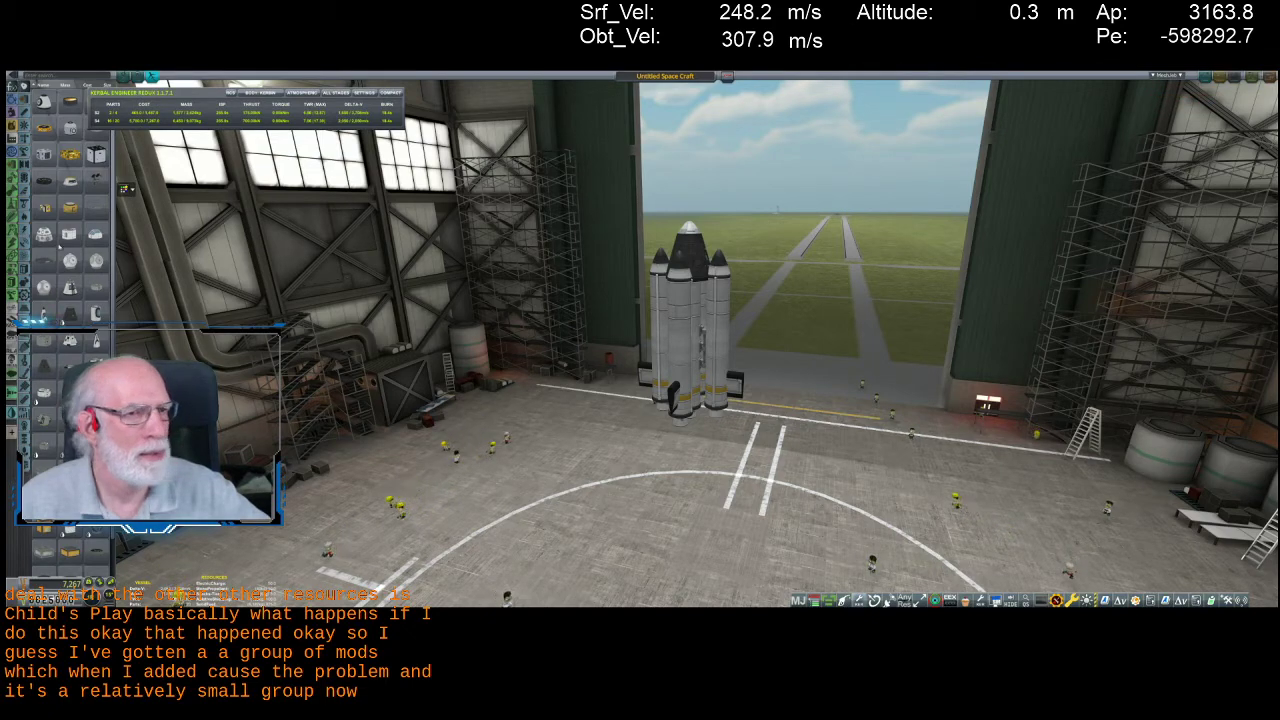
Switch back to the desktop, shift the CKAN window aside, and review the mod folders installed in GameData
key("alt+Tab")
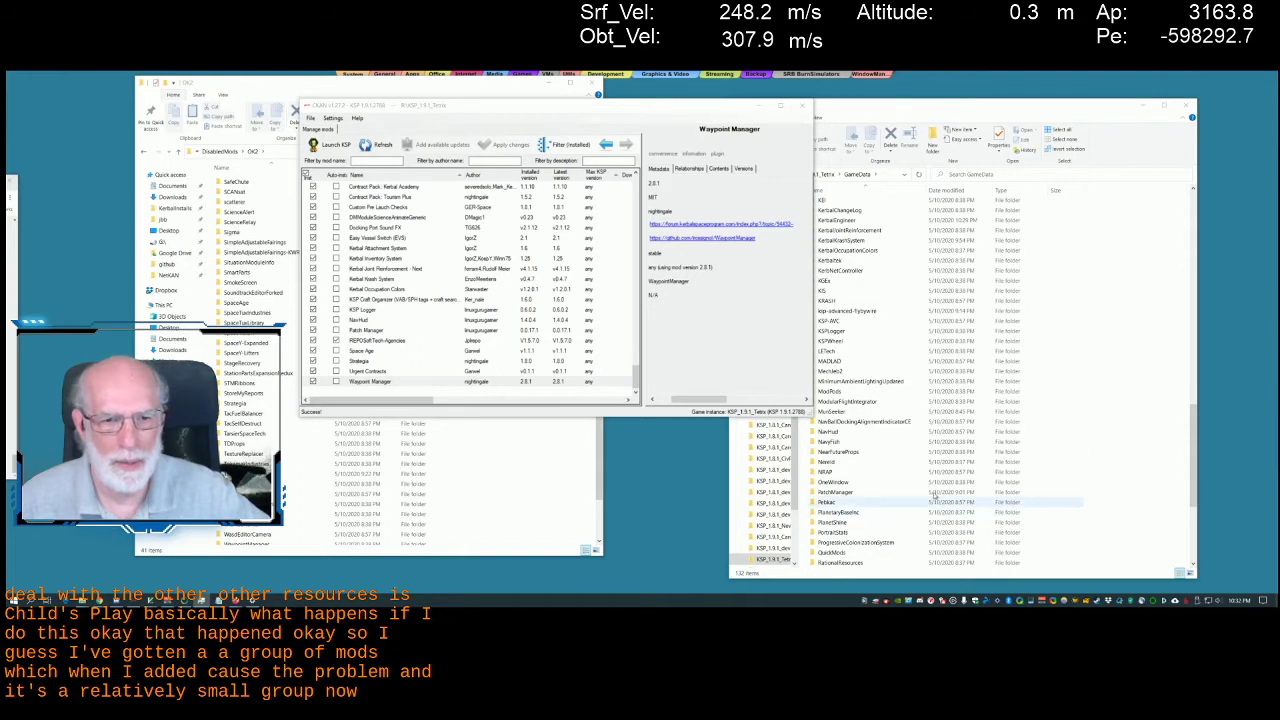
scroll(950, 520, "down", 7)
scroll(940, 497, "up", 9)
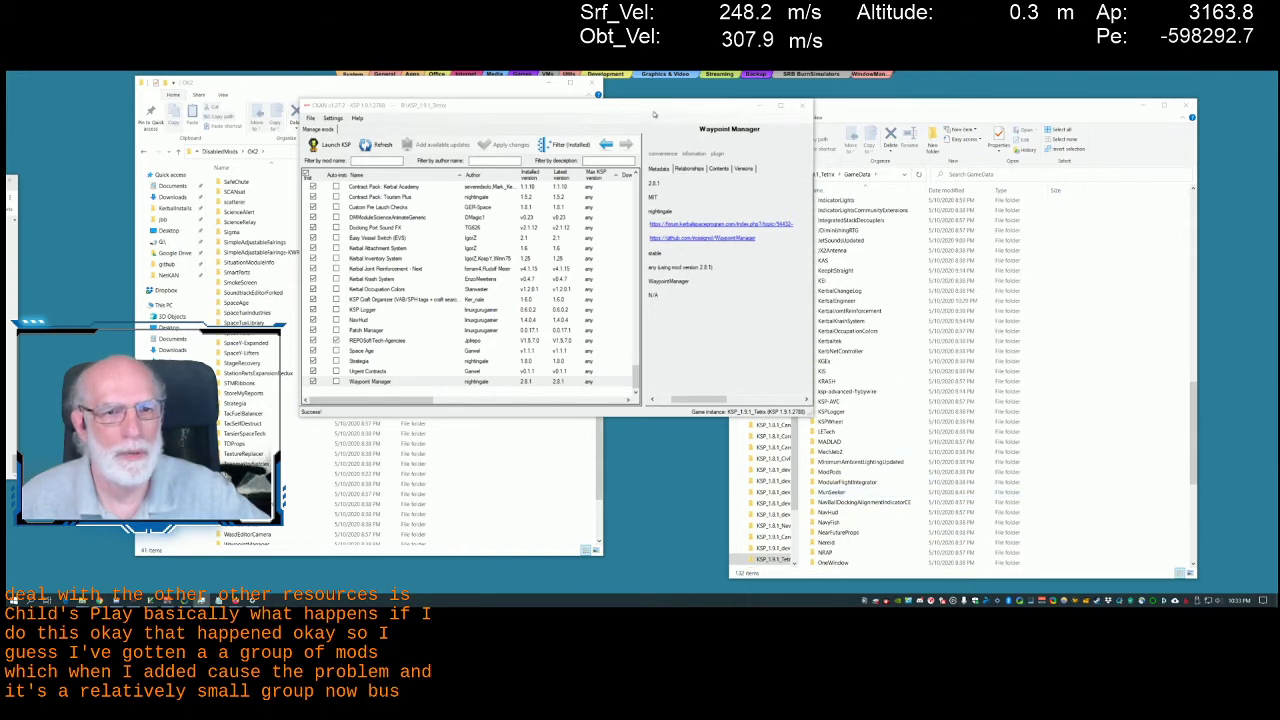
left_click_drag(654, 114, 563, 108)
scroll(1000, 390, "down", 5)
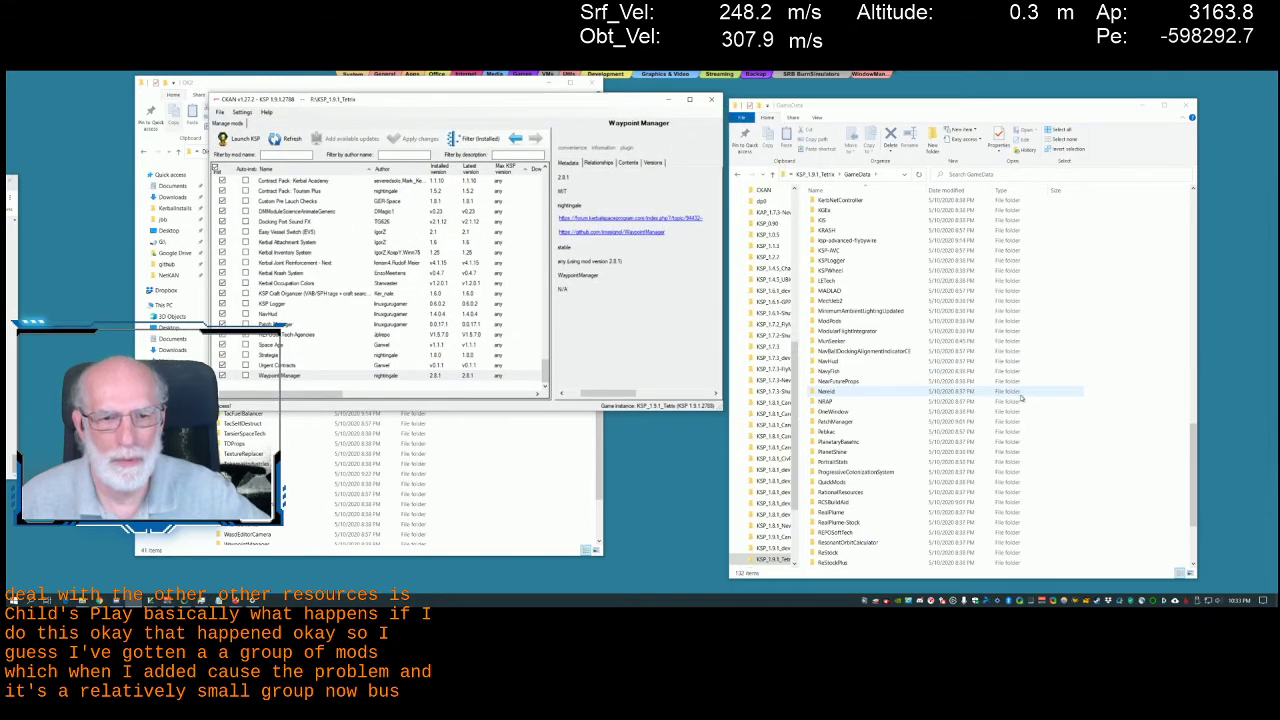
scroll(1020, 398, "down", 4)
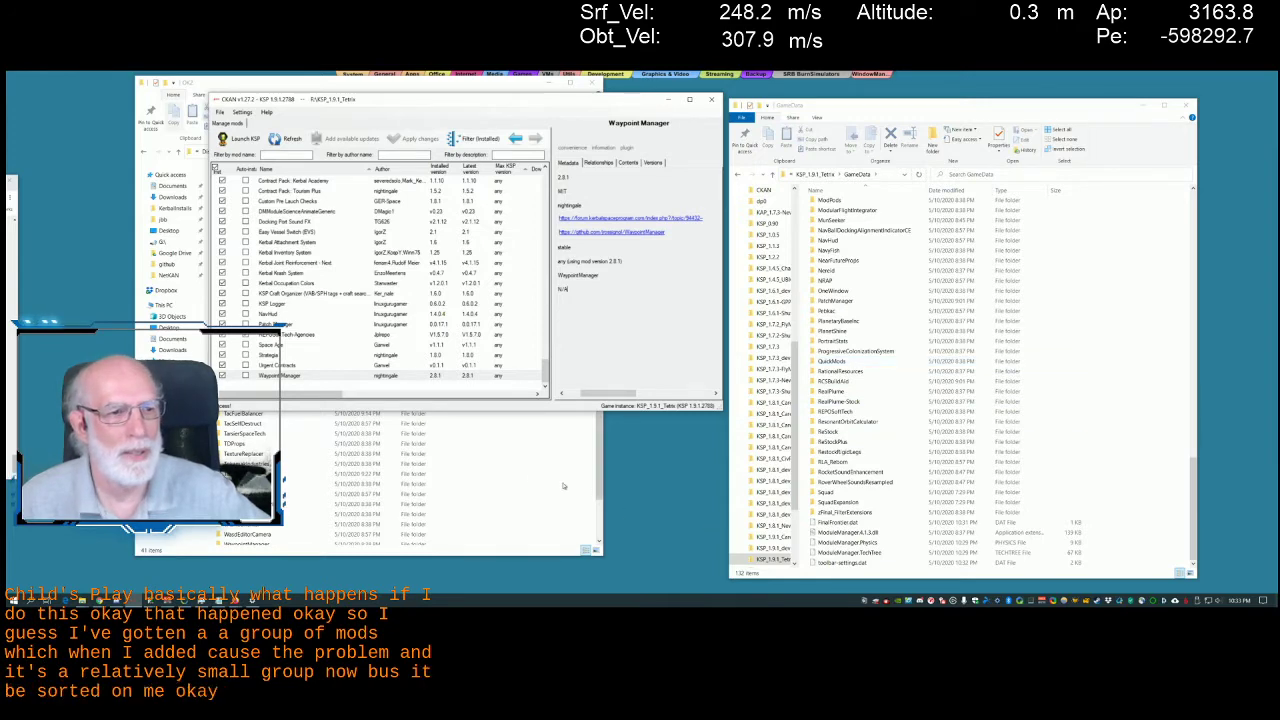
scroll(926, 410, "up", 15)
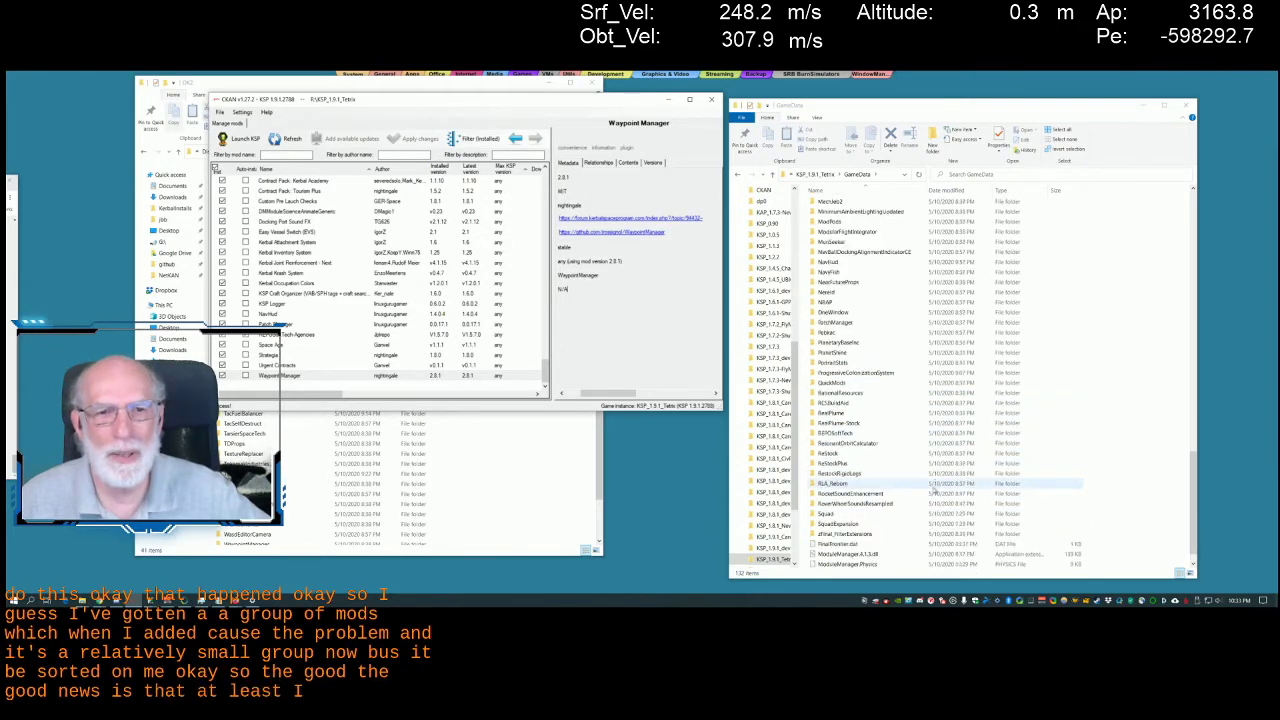
scroll(920, 423, "up", 1)
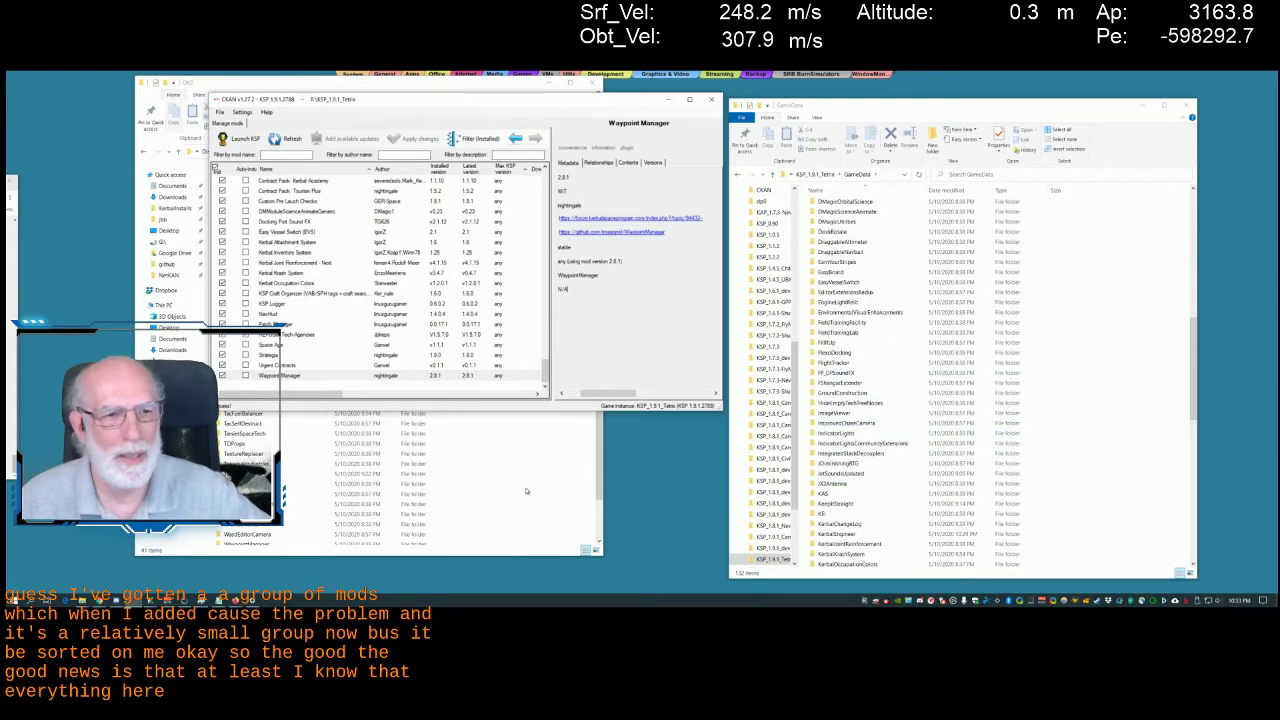
Look through the mod folders remaining in OK2 and check them against the end of the GameData list
left_click(528, 492)
scroll(414, 337, "down", 2)
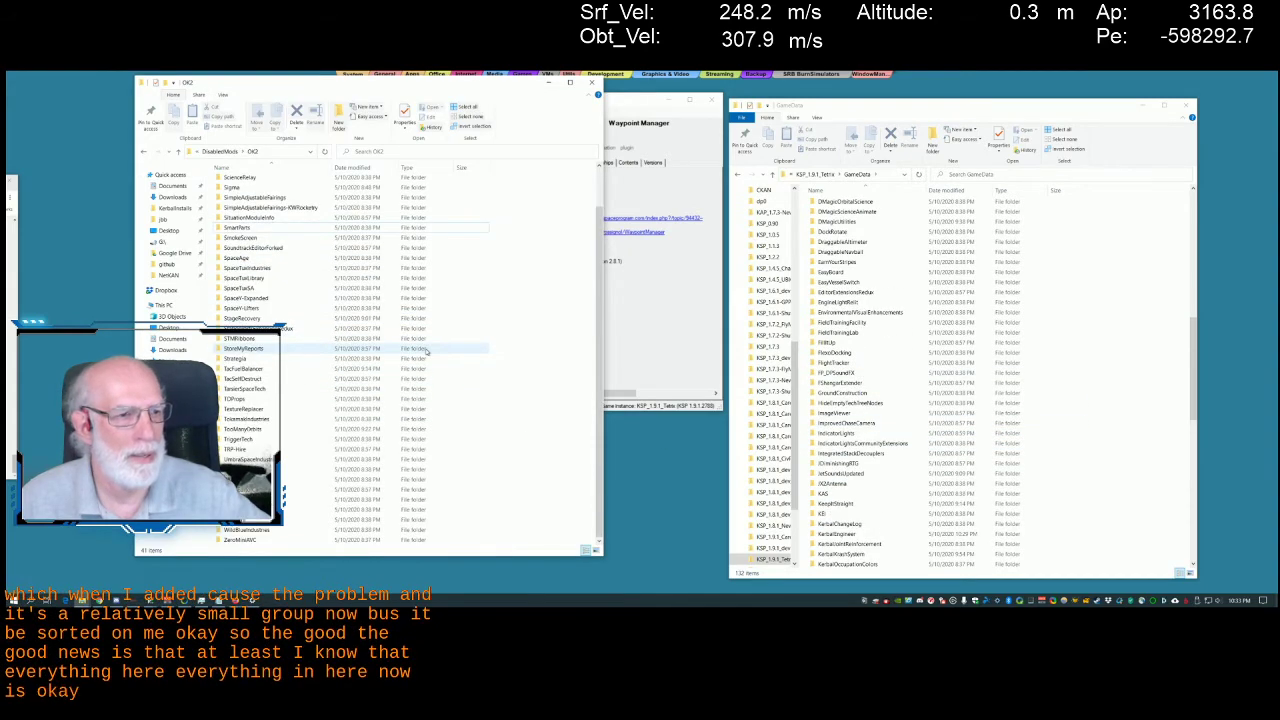
scroll(427, 350, "up", 2)
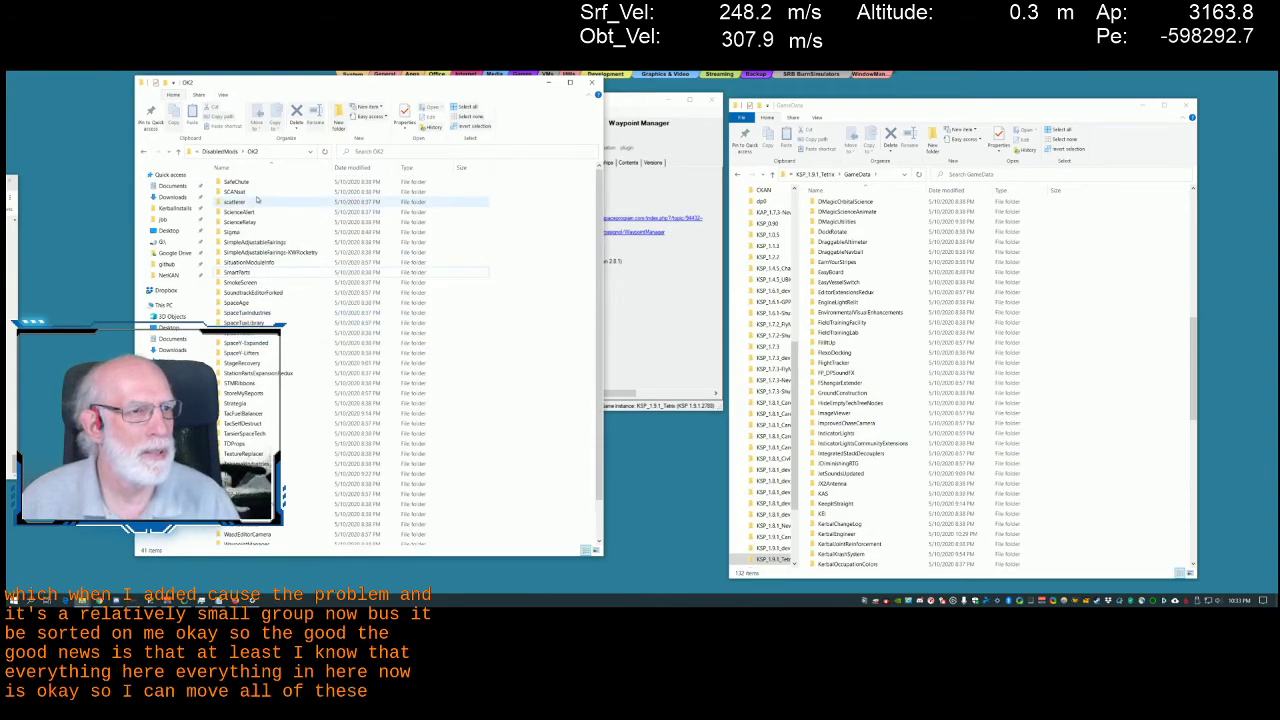
scroll(285, 320, "down", 2)
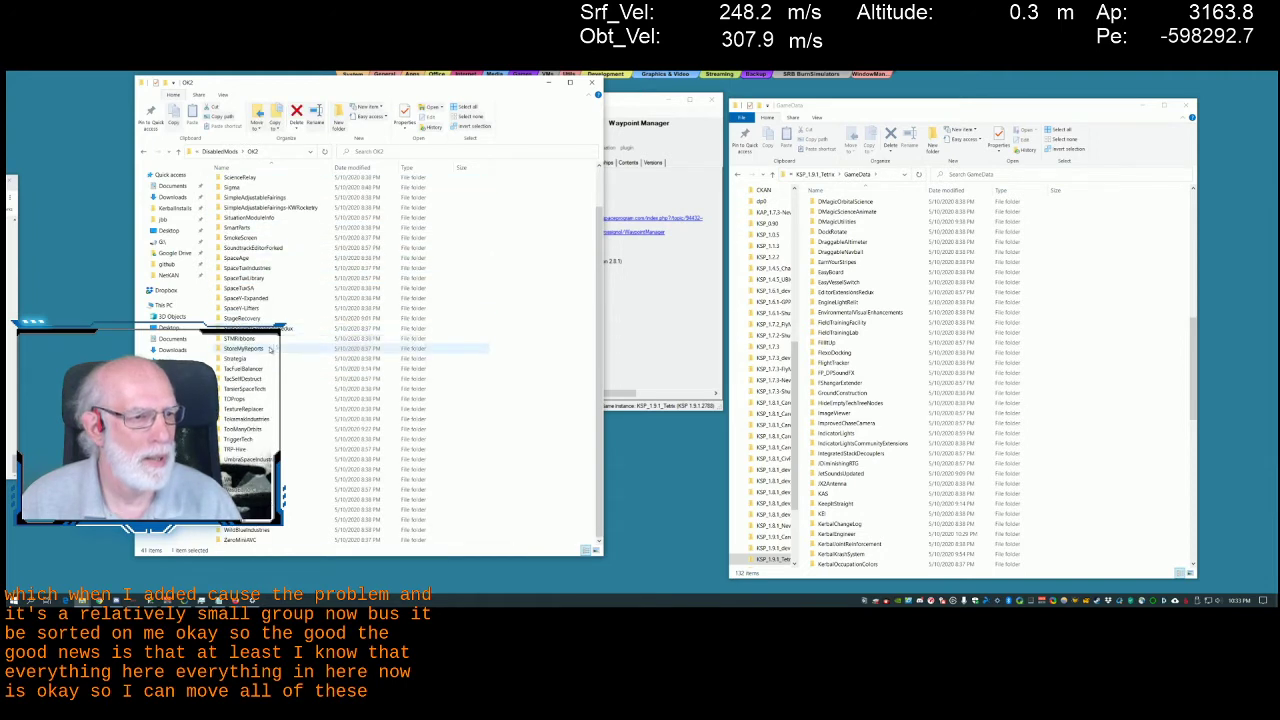
left_click(284, 288)
scroll(286, 268, "up", 2)
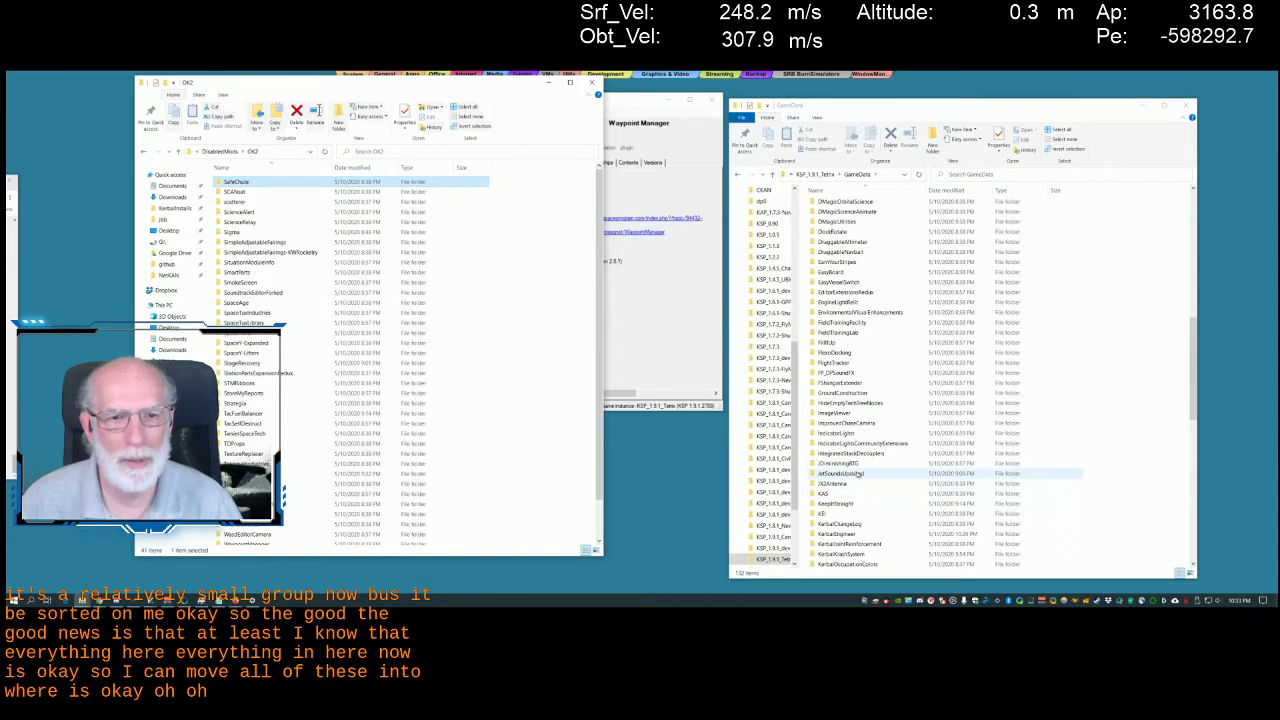
scroll(855, 473, "down", 6)
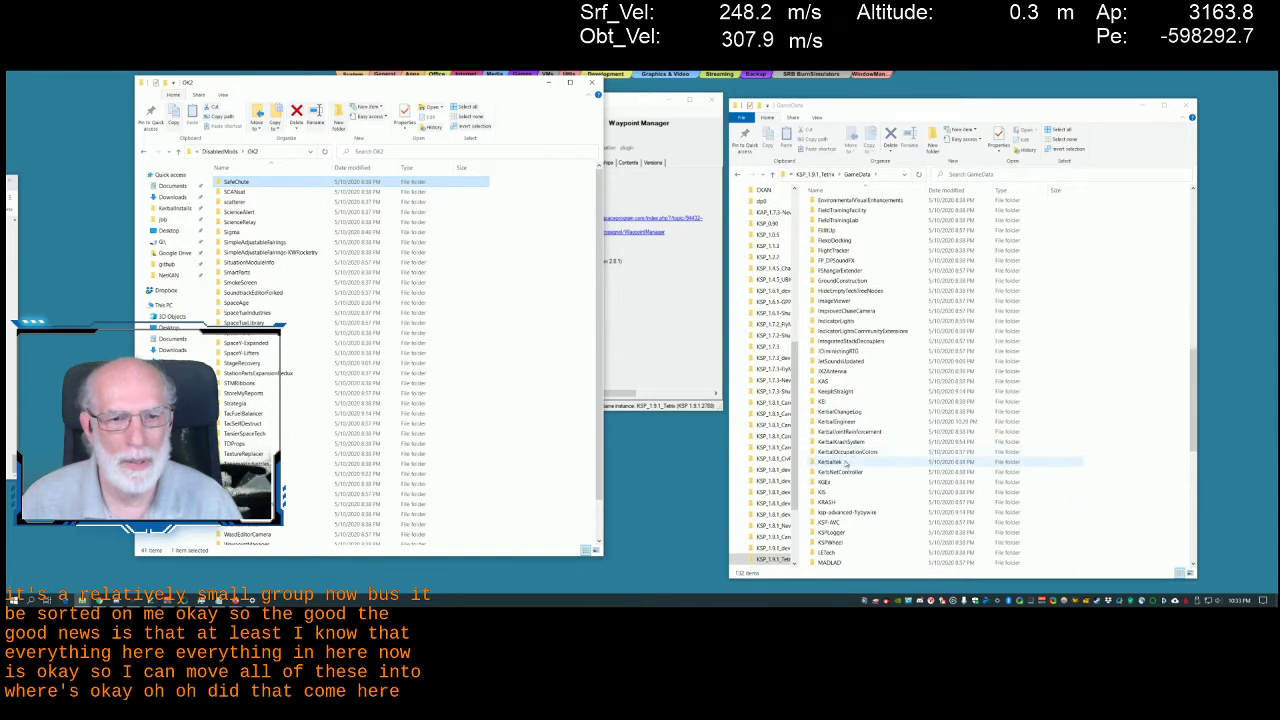
scroll(852, 472, "down", 5)
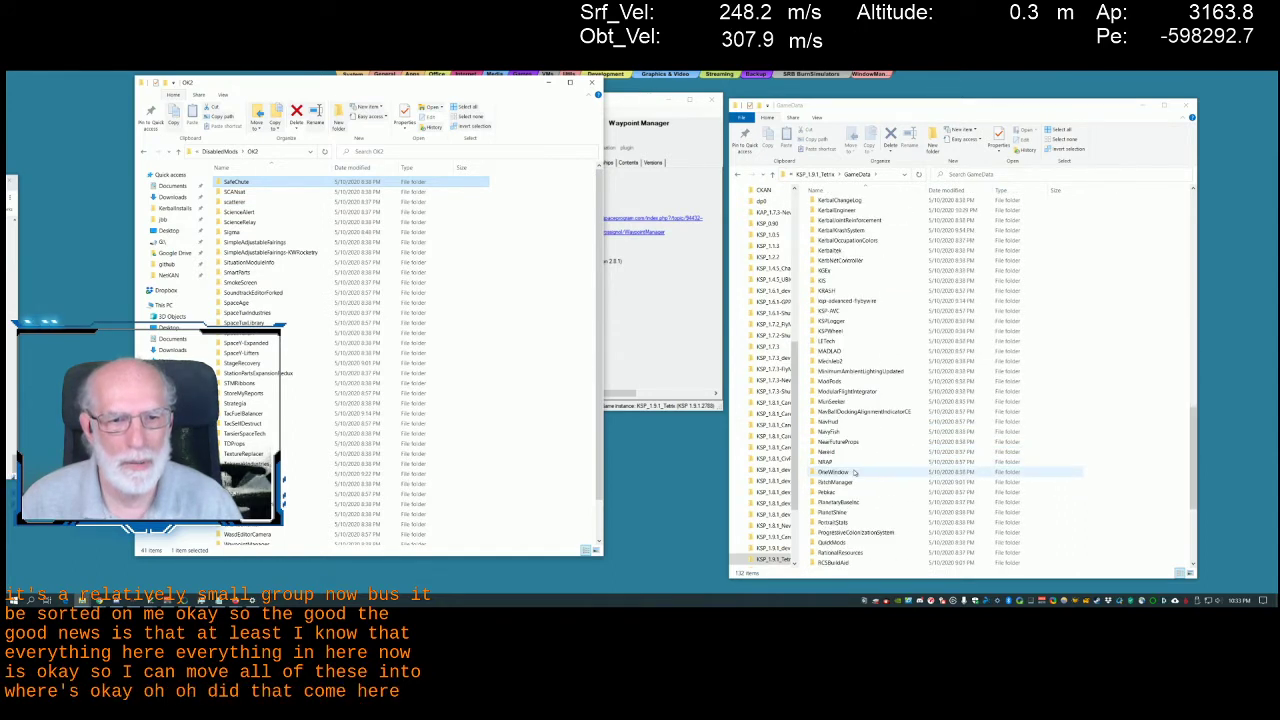
scroll(852, 471, "down", 6)
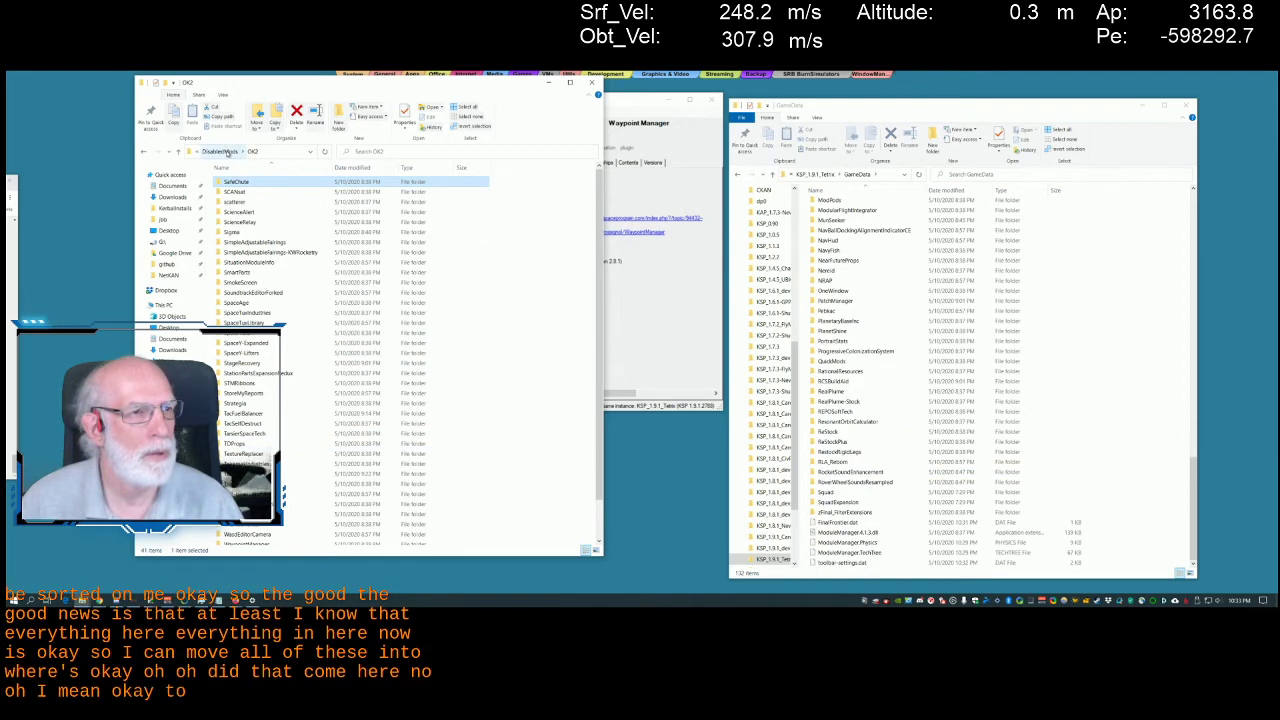
Check the folders in DisabledMods and OK2 against the last mod folders in GameData to see which ones are already tested
left_click(228, 152)
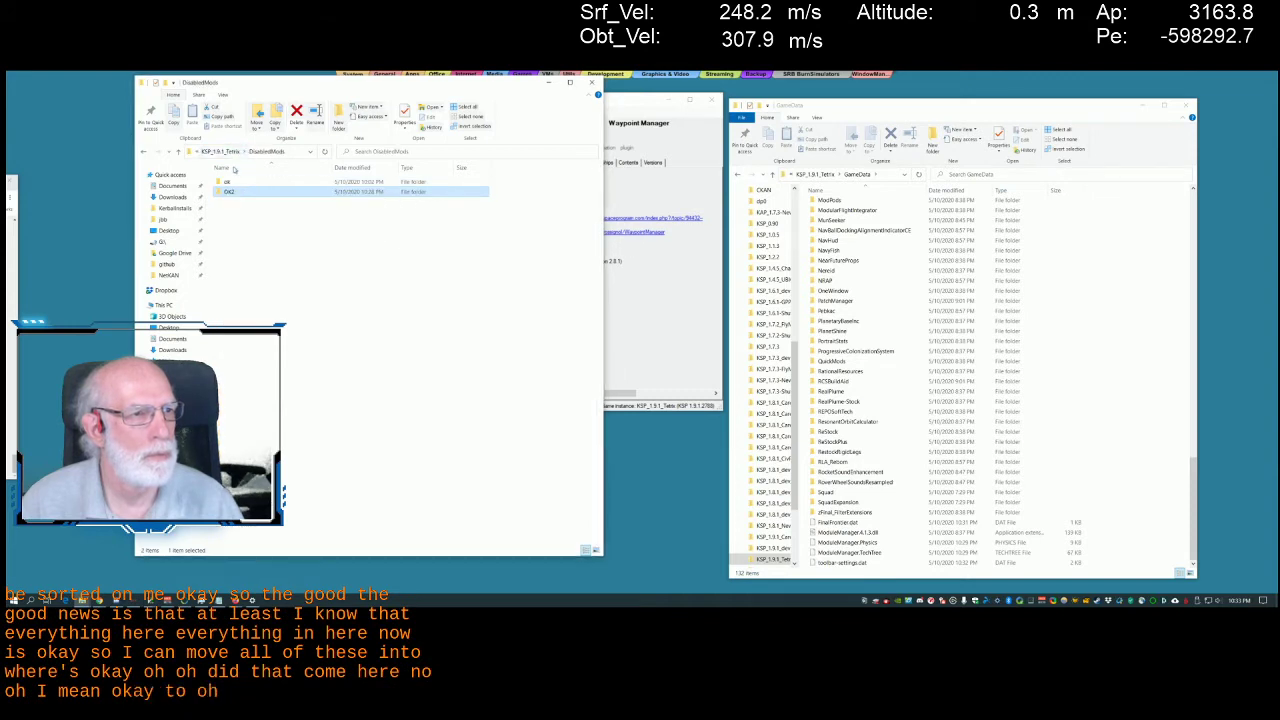
double_click(230, 192)
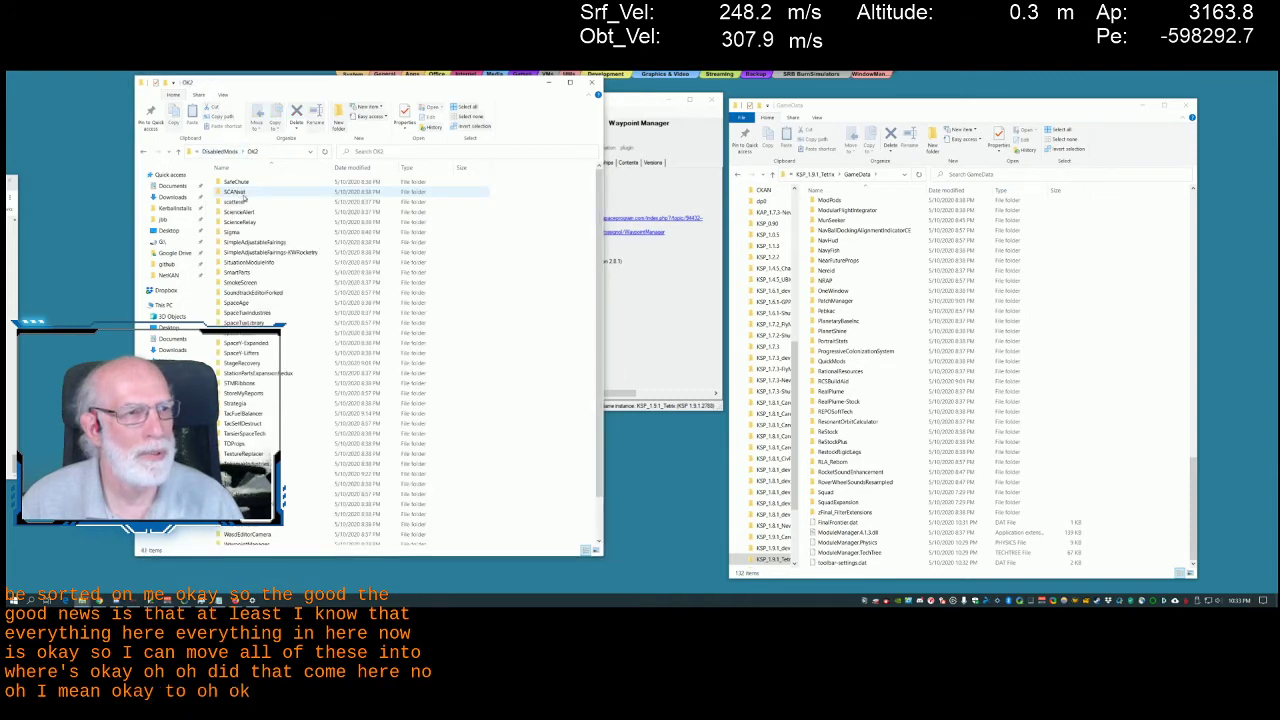
left_click(219, 151)
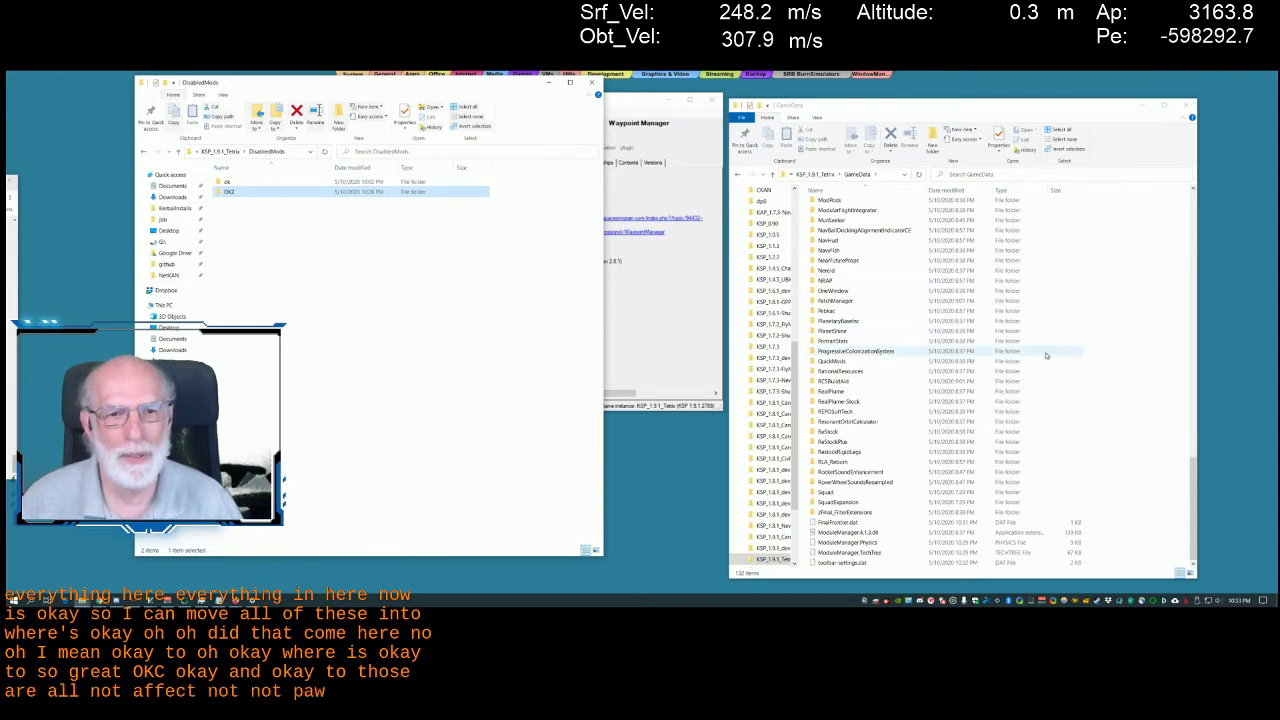
left_click(1193, 471)
left_click_drag(1193, 471, 1193, 458)
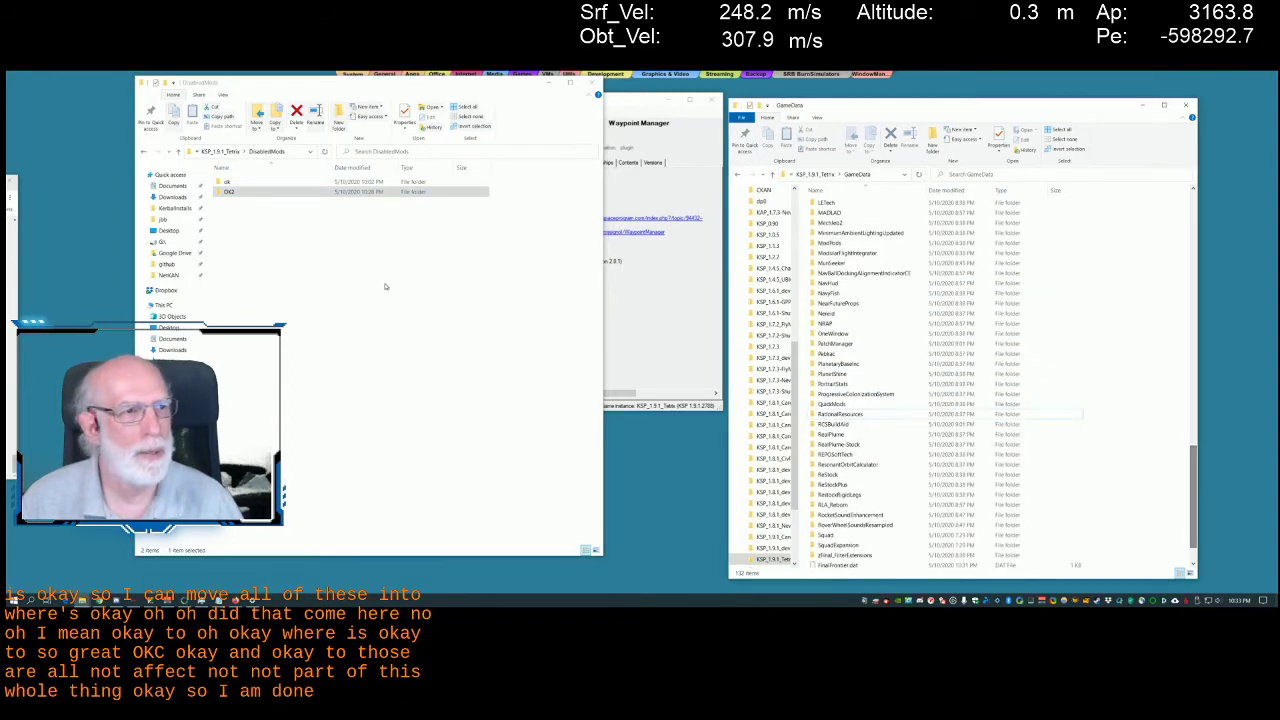
left_click(253, 191)
double_click(253, 191)
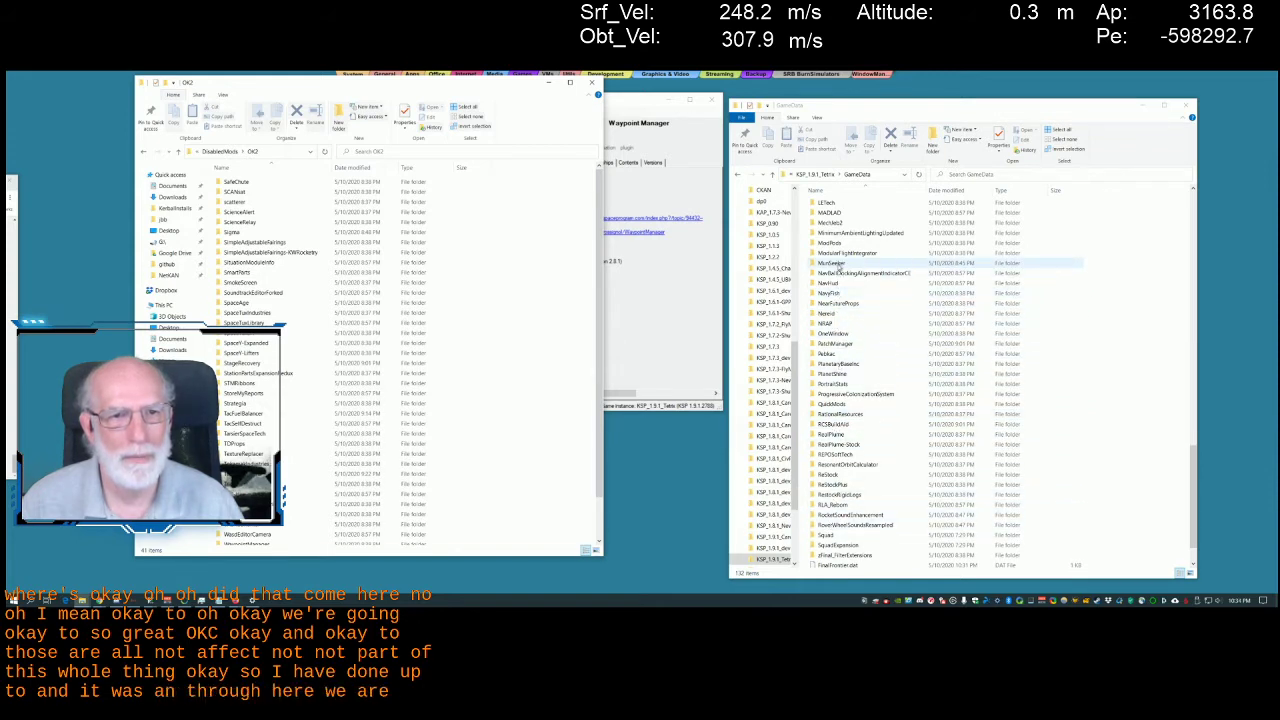
left_click(839, 276)
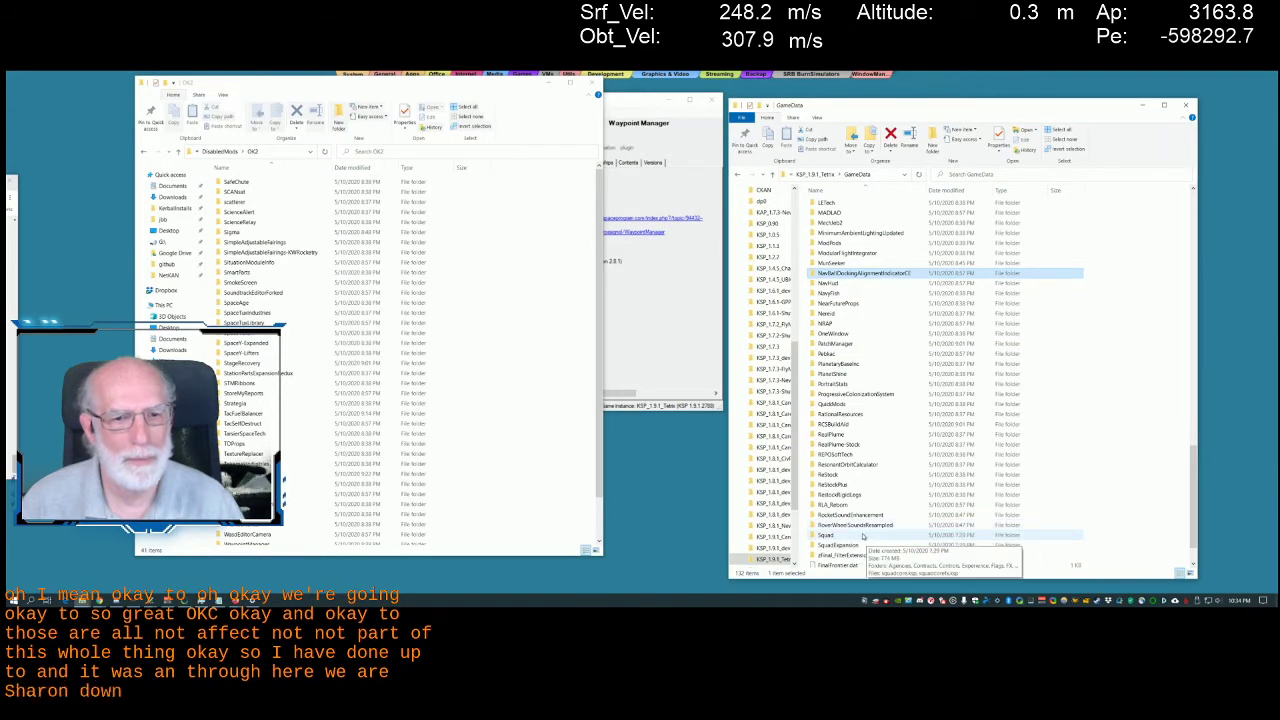
scroll(863, 537, "down", 2)
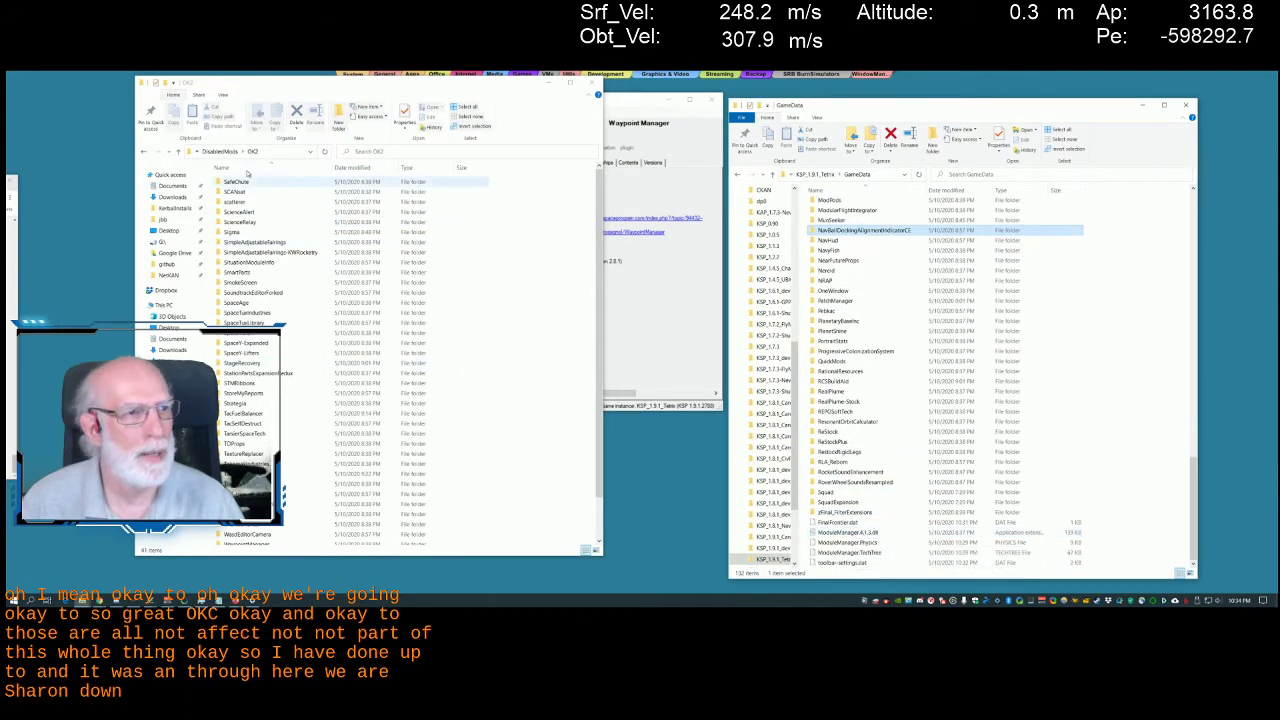
left_click(222, 151)
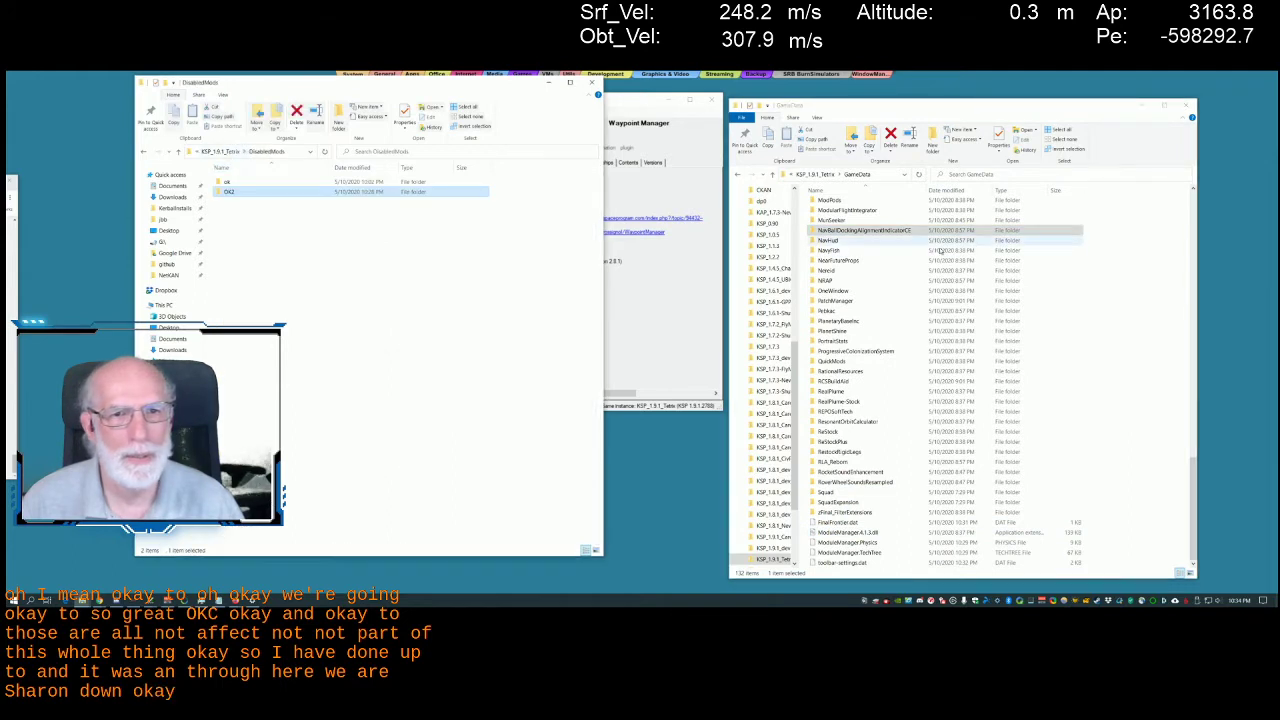
Select the mod folders from AECS_Motion_Suppressor through LETech in GameData as the next batch for DisabledMods
scroll(968, 258, "up", 3)
scroll(968, 258, "up", 2)
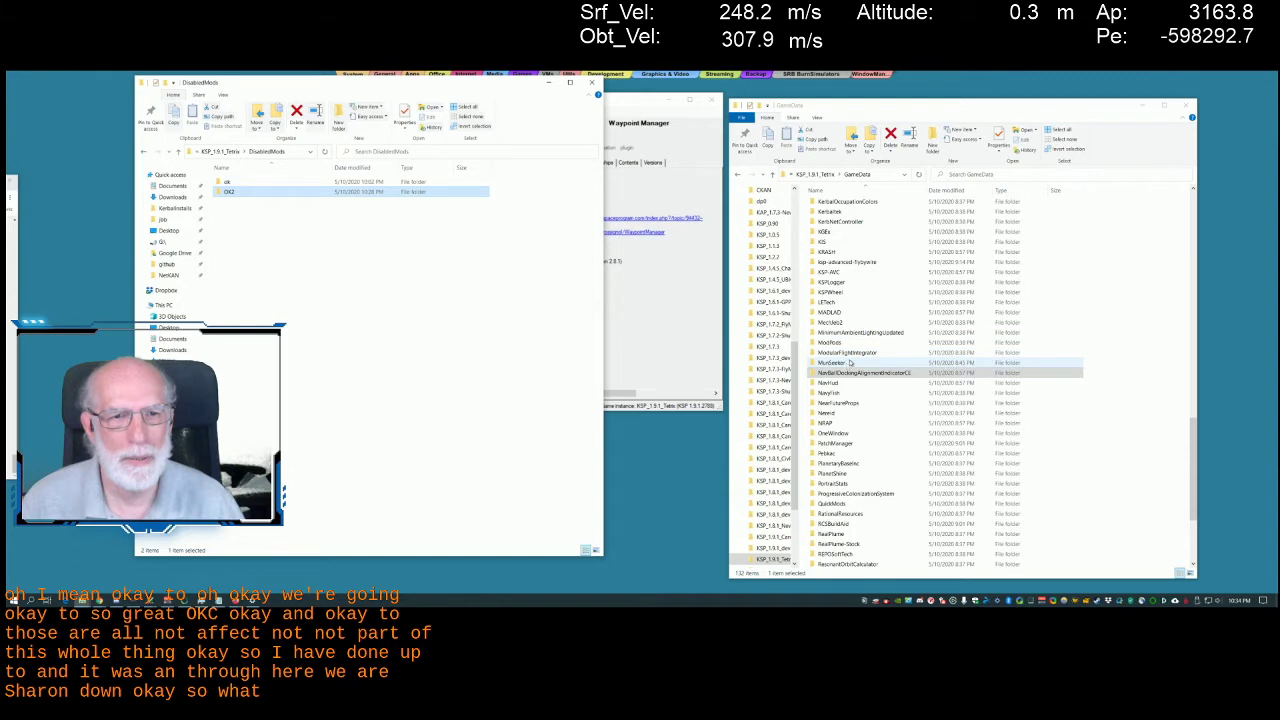
left_click(836, 303)
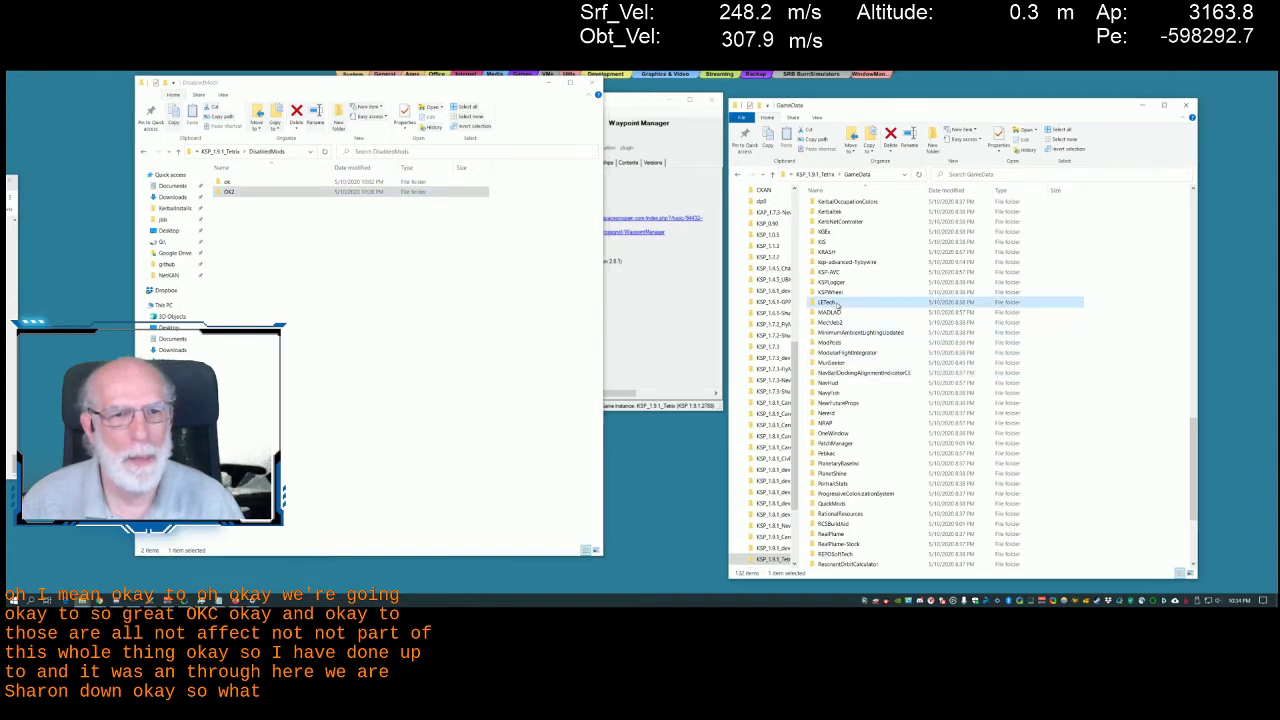
scroll(840, 310, "up", 10)
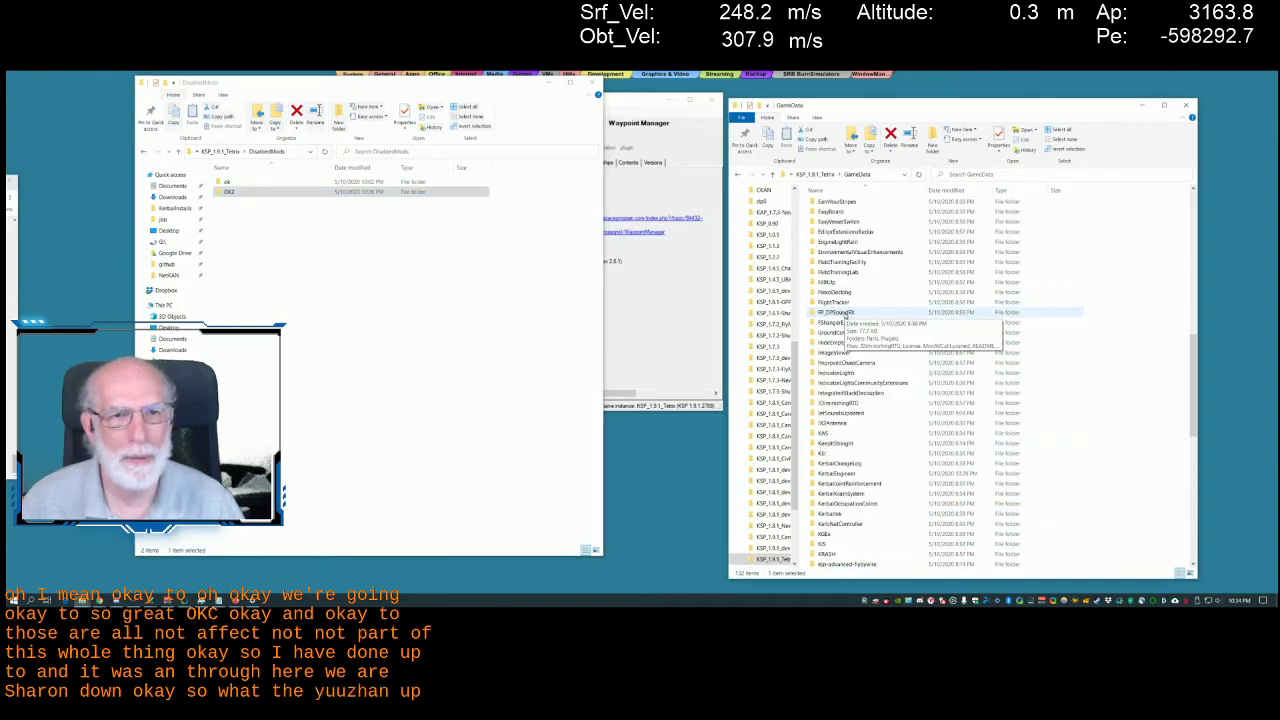
scroll(840, 314, "up", 10)
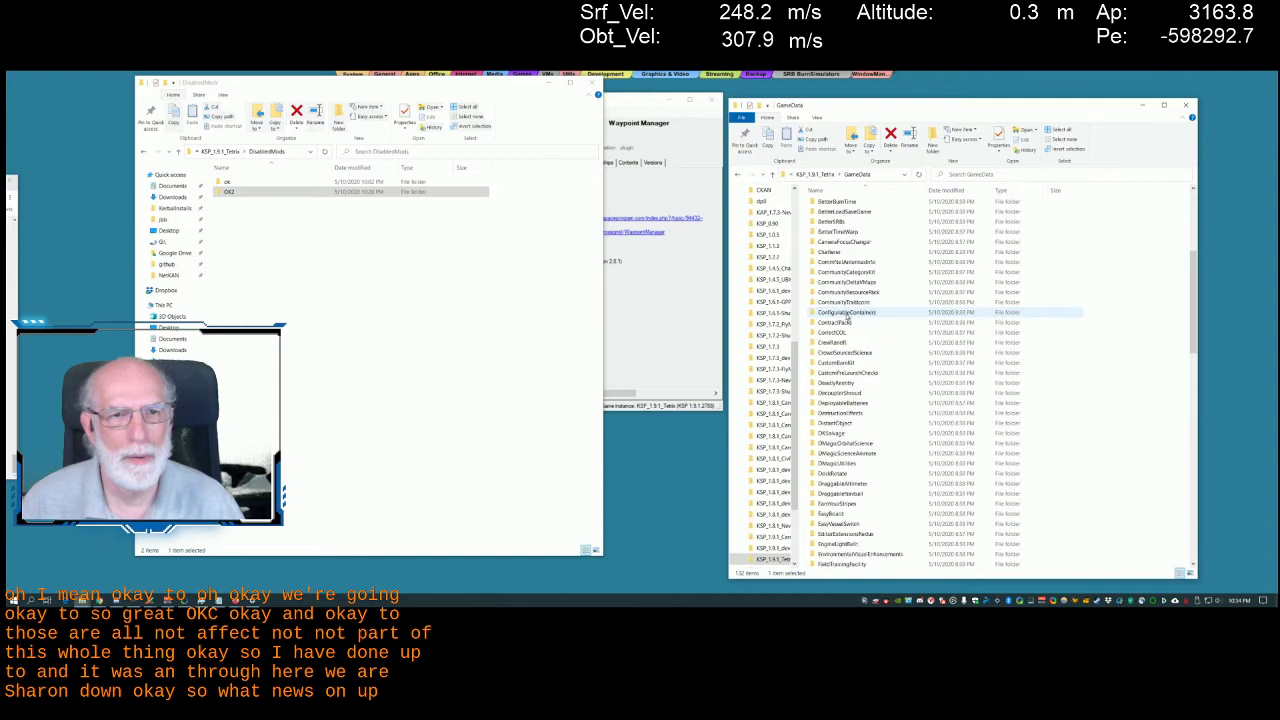
scroll(846, 316, "up", 6)
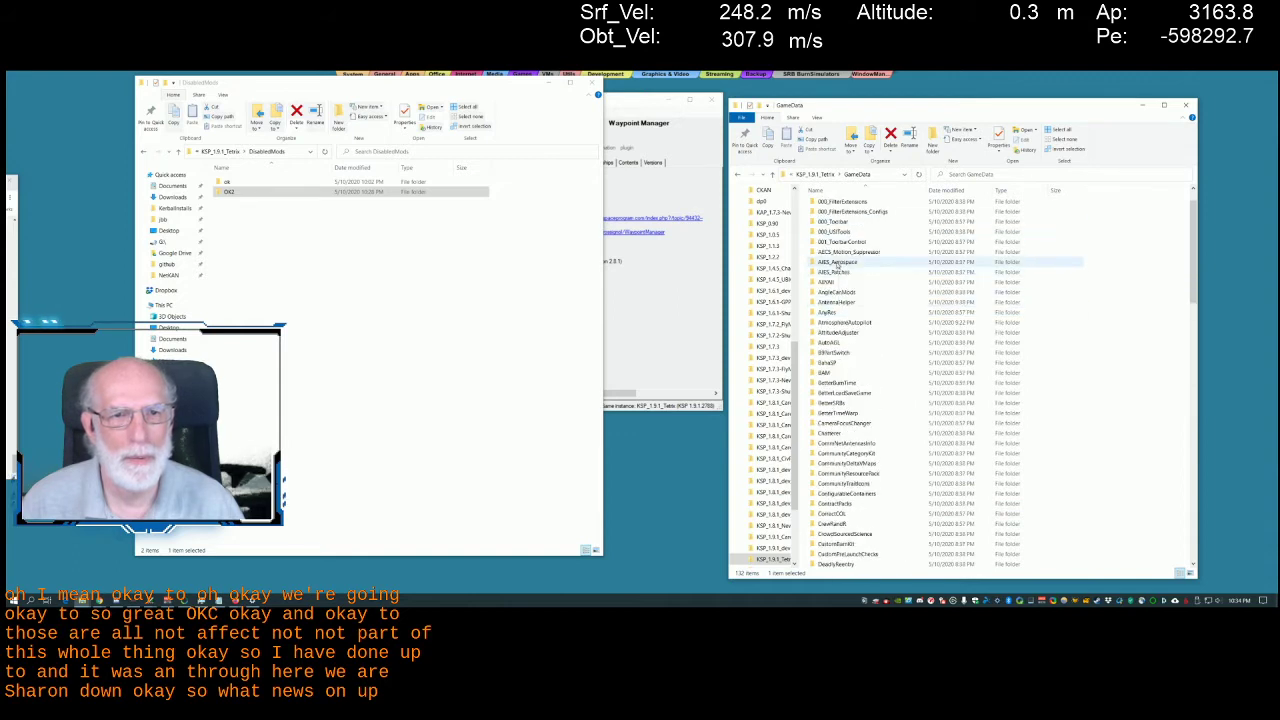
left_click(835, 252)
key("shift+Page_Down")
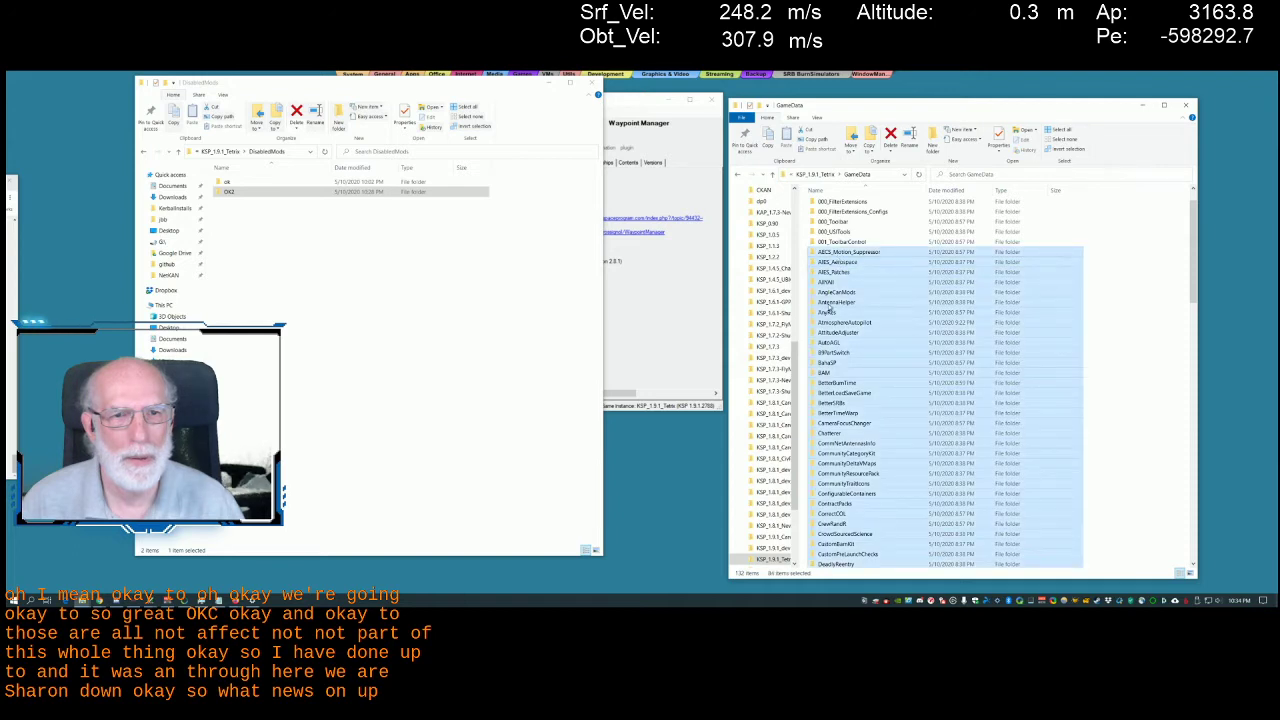
left_click_drag(829, 310, 493, 372)
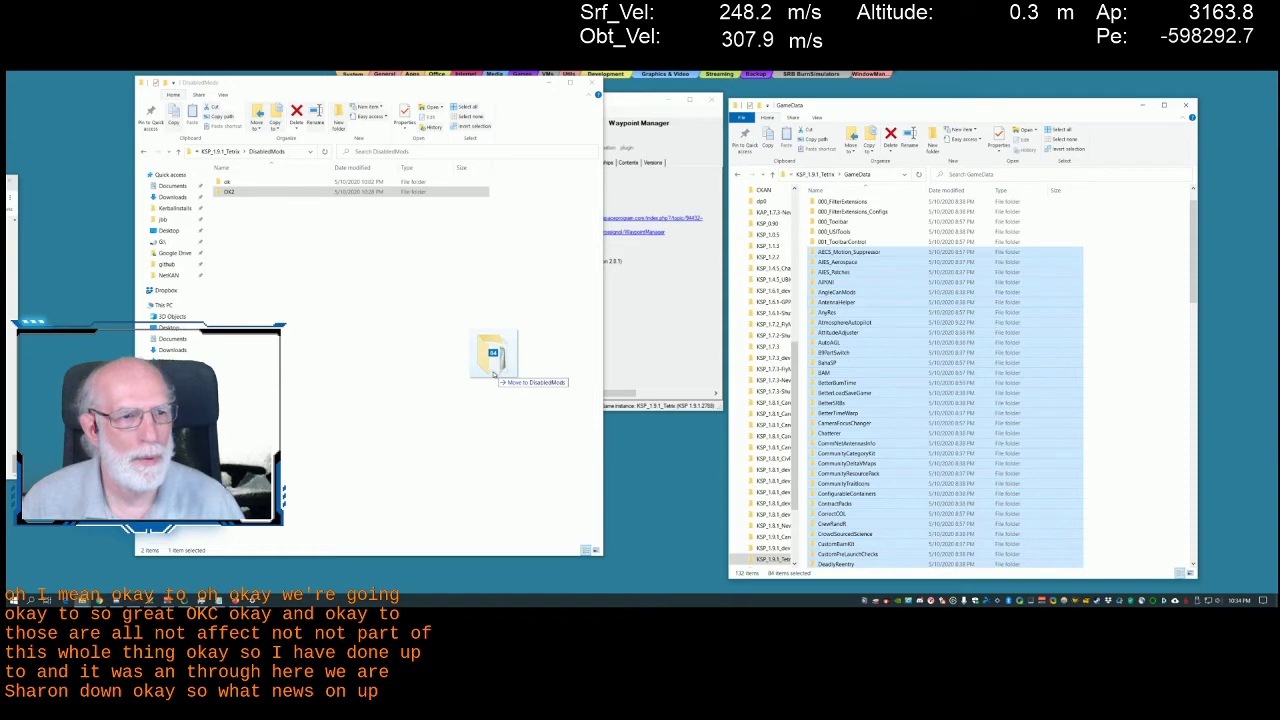
Rename the ok and OK2 folders in DisabledMods with a leading underscore, as _ok and _OK2
left_click_drag(493, 372, 228, 184)
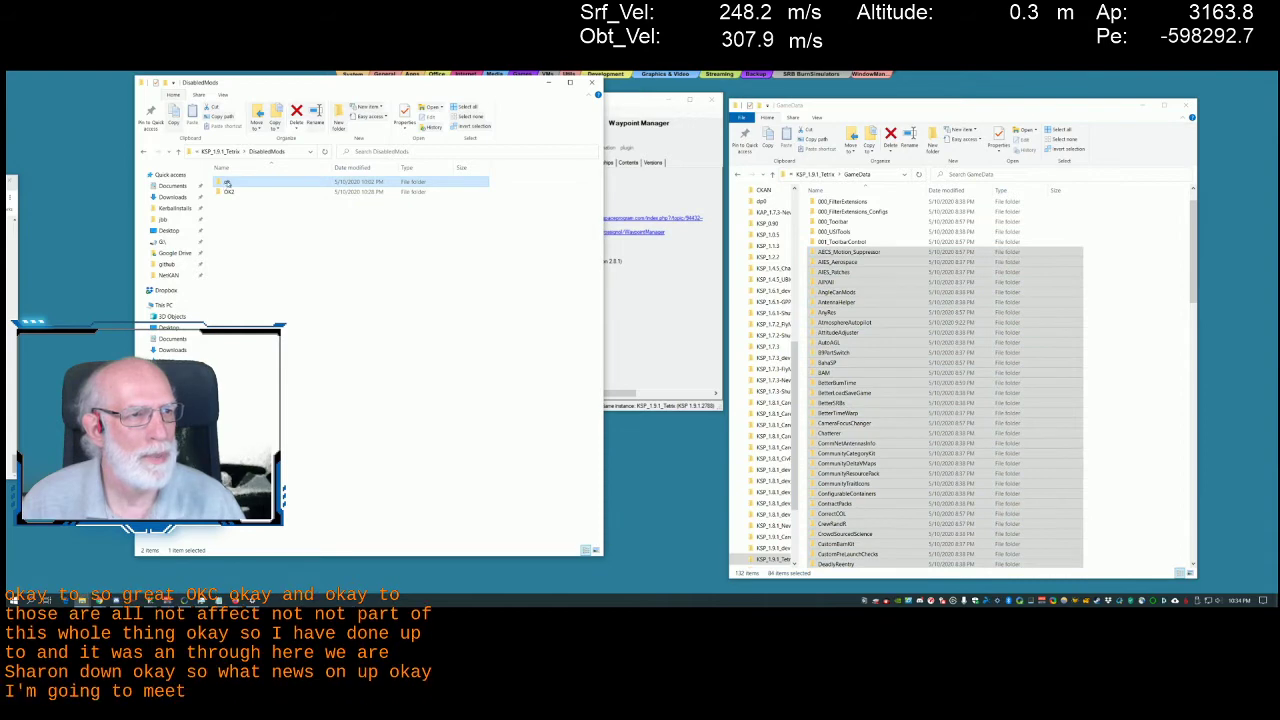
key("F2")
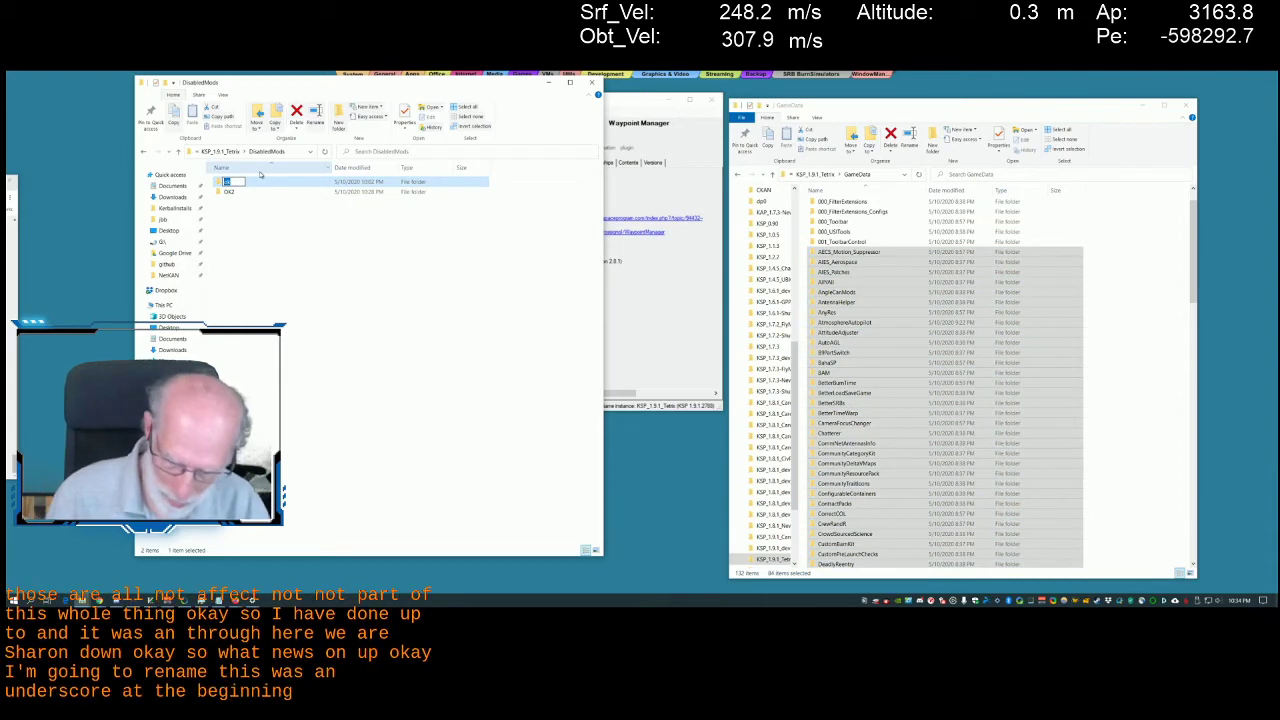
key("Home")
type("_")
key("Return")
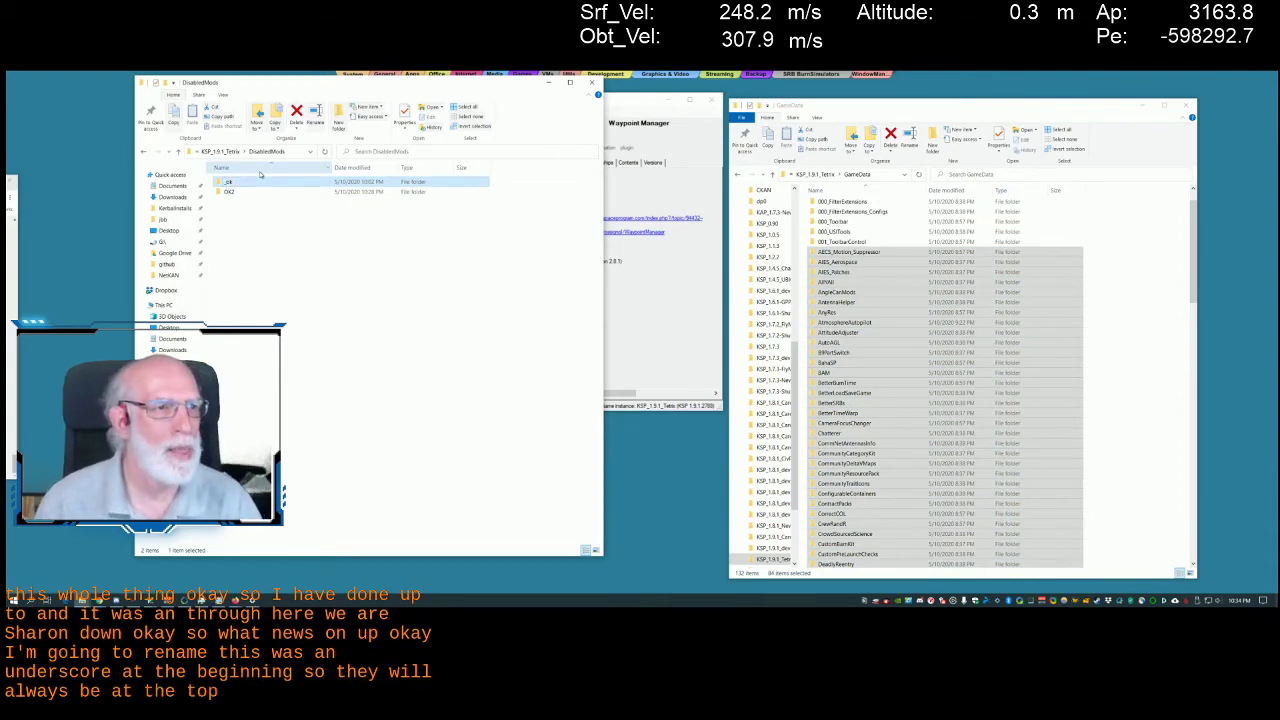
left_click(228, 192)
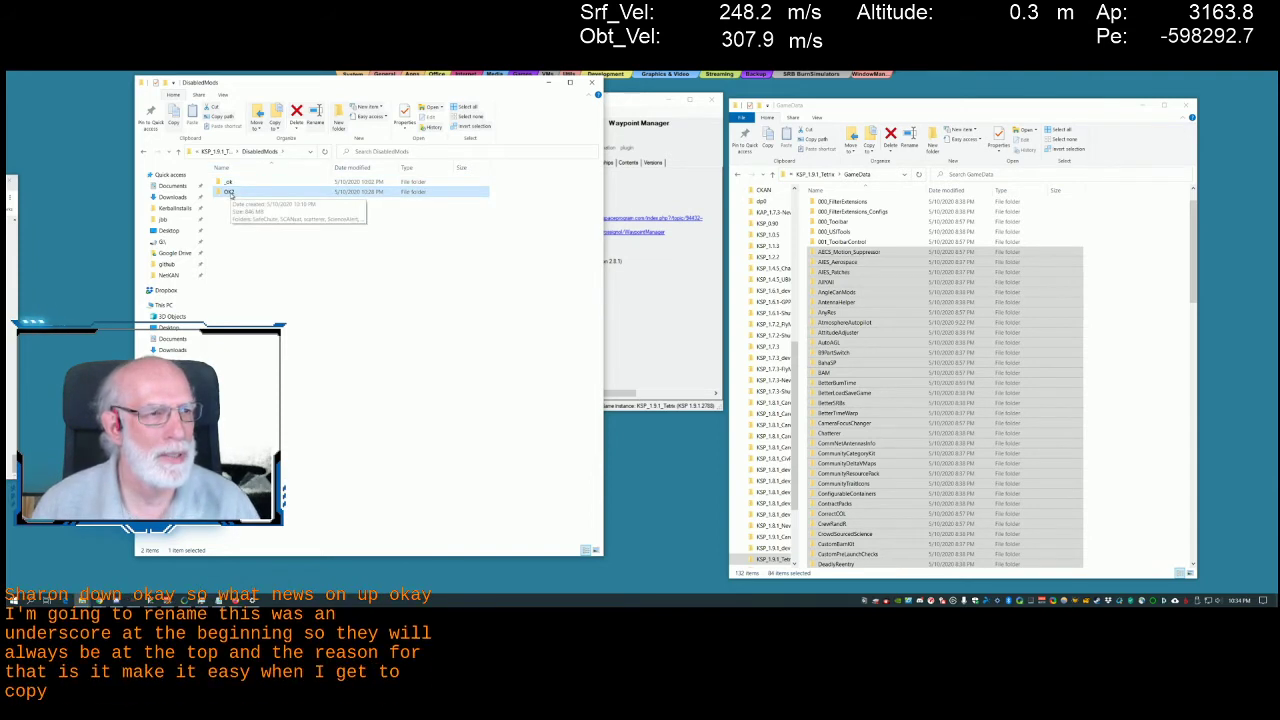
key("F2")
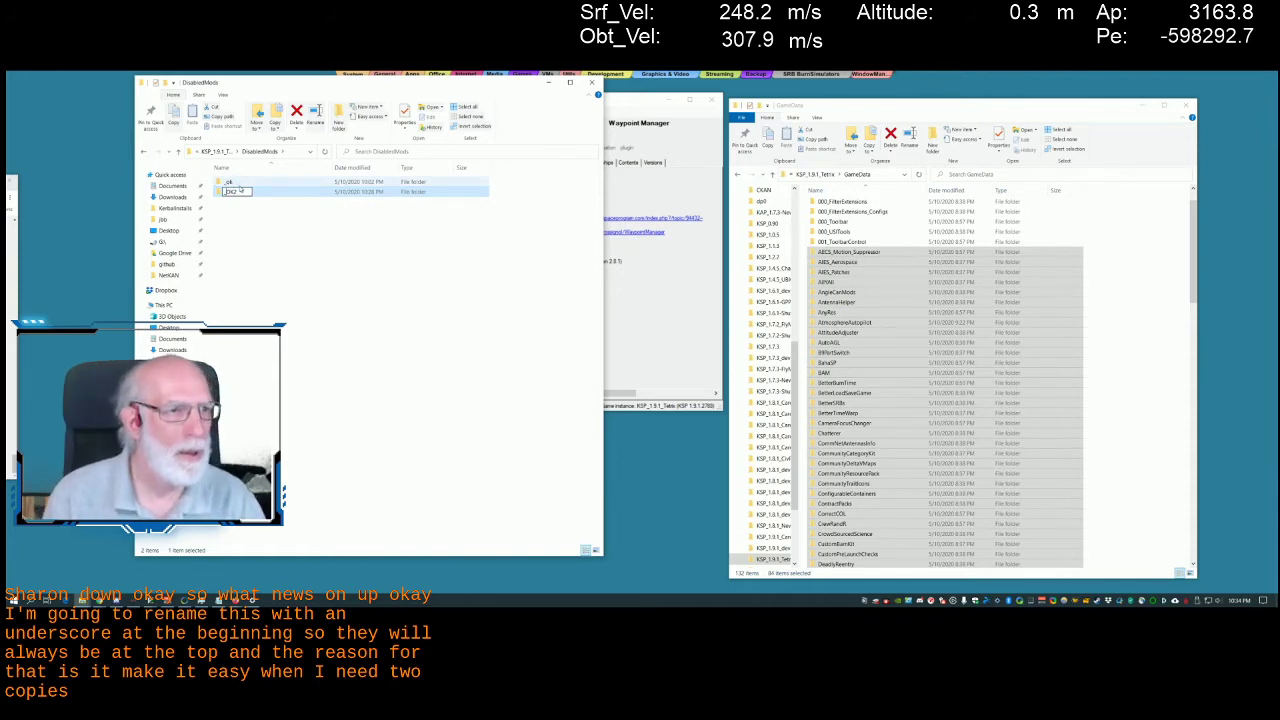
type("_")
key("Return")
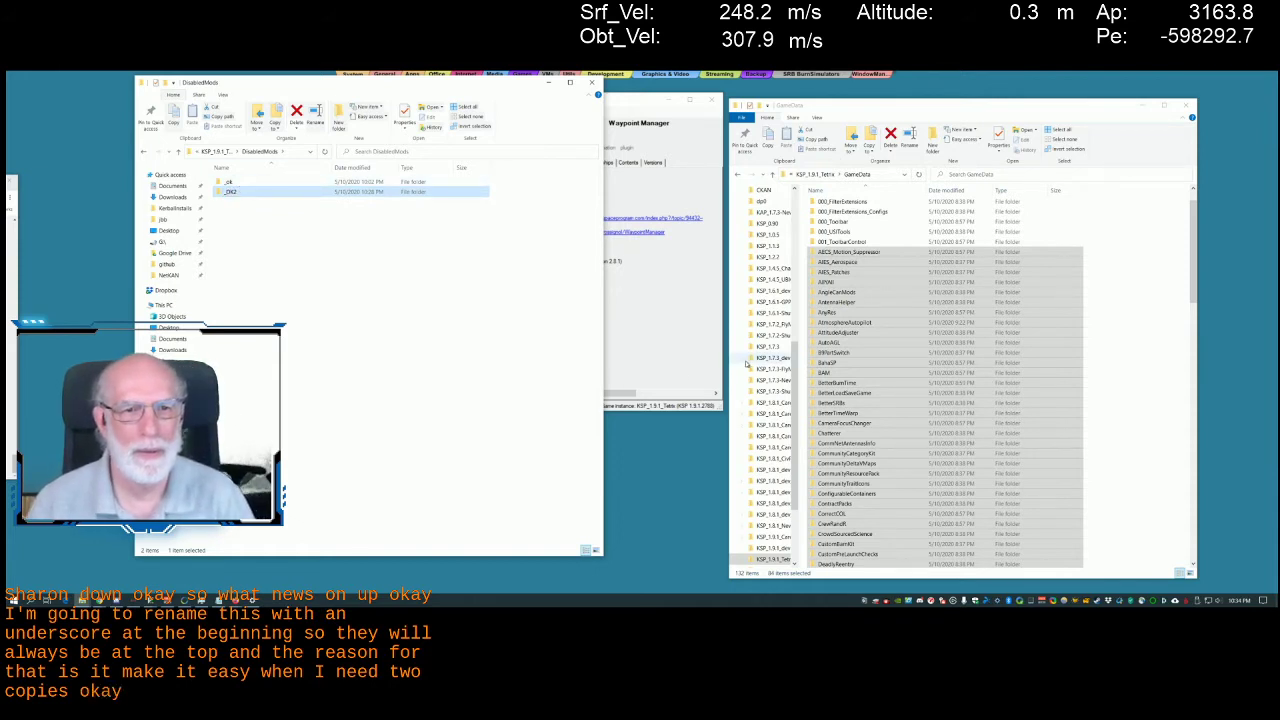
Move the selected AECS_Motion_Suppressor through LETech folders from GameData to DisabledMods and check the moved folders
left_click_drag(829, 362, 397, 324)
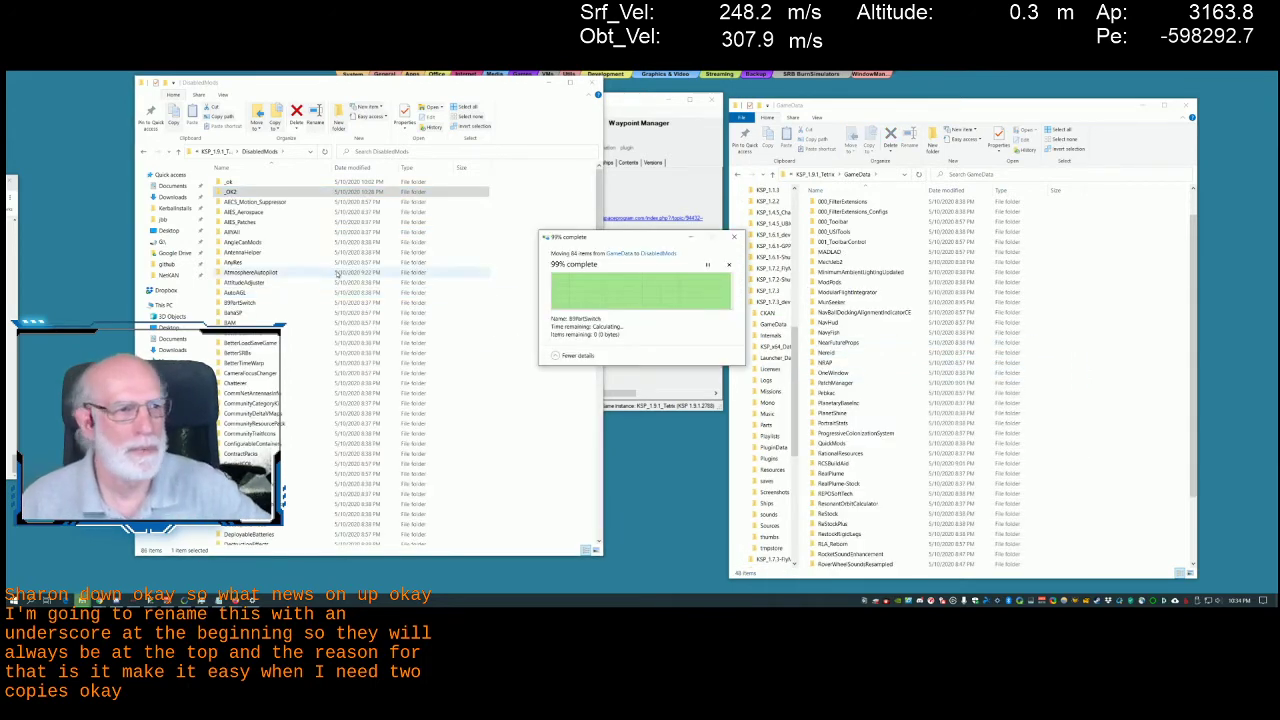
scroll(314, 213, "down", 12)
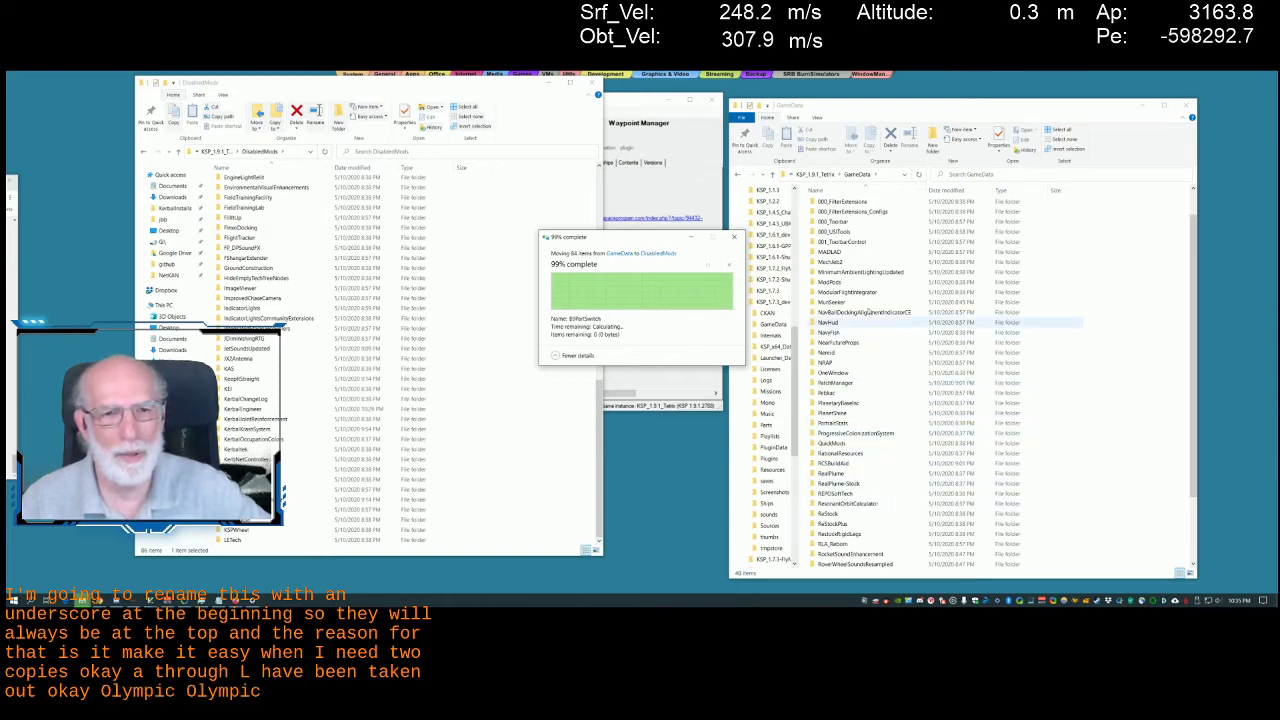
Launch KSP from CKAN despite the incompatible modules to retest the rocket with the reduced mod set
left_click(660, 200)
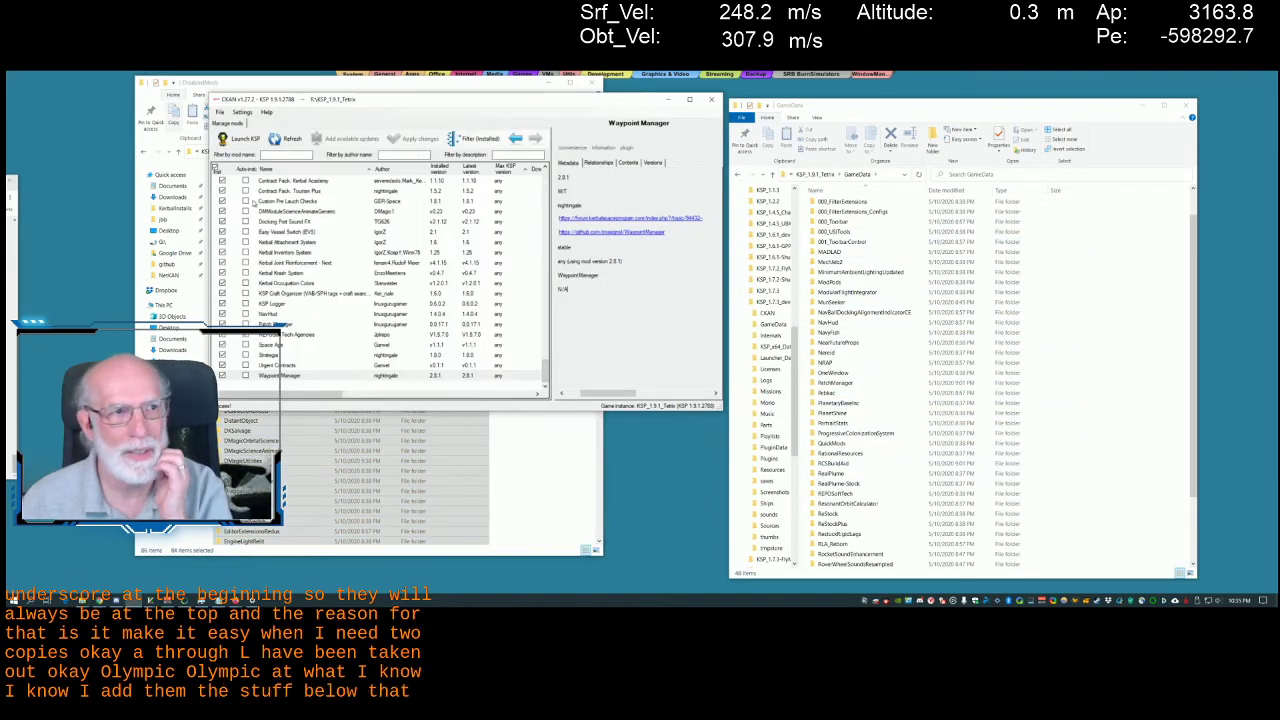
left_click(240, 137)
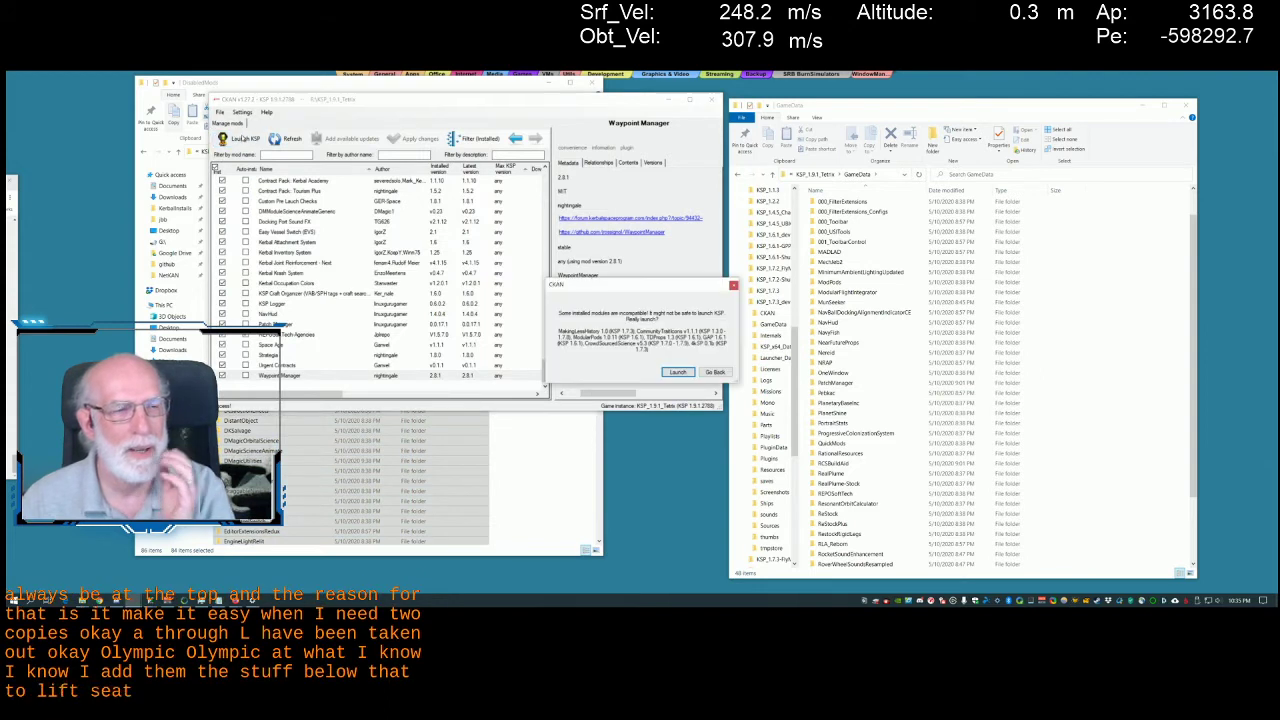
left_click(672, 371)
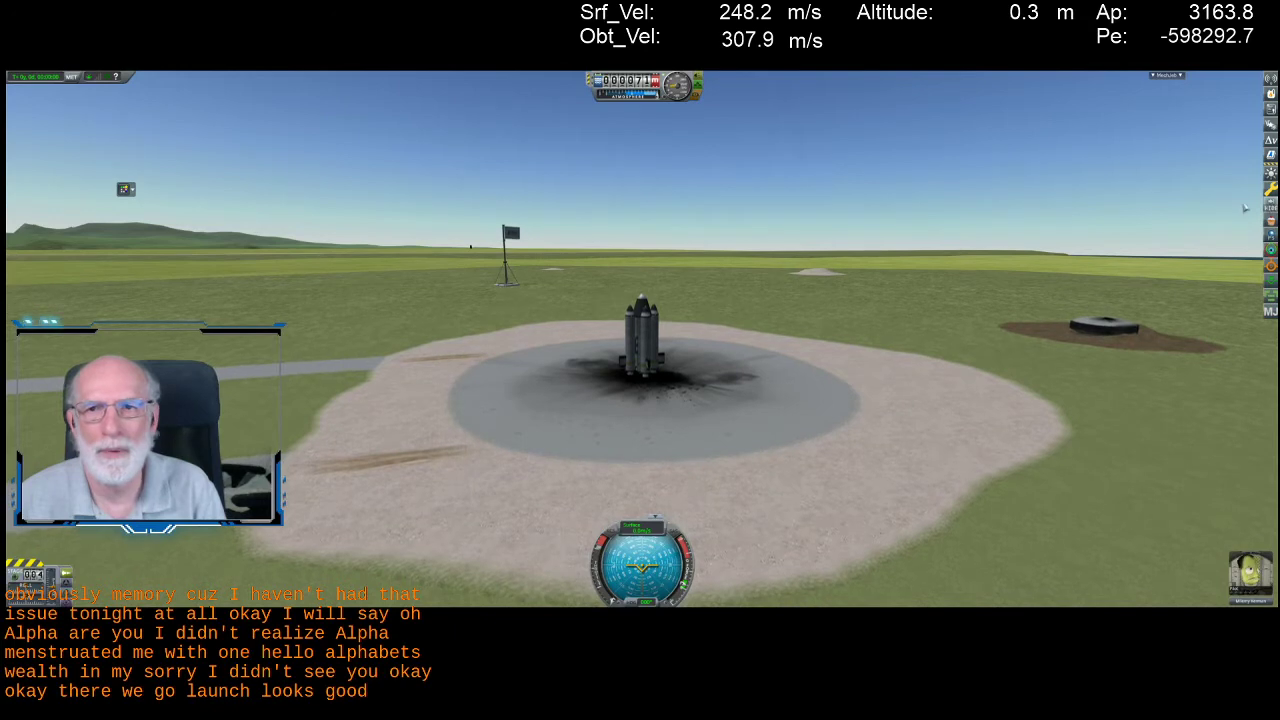
Pause the test flight on the launch pad and revert it to Vehicle Assembly
key("Escape")
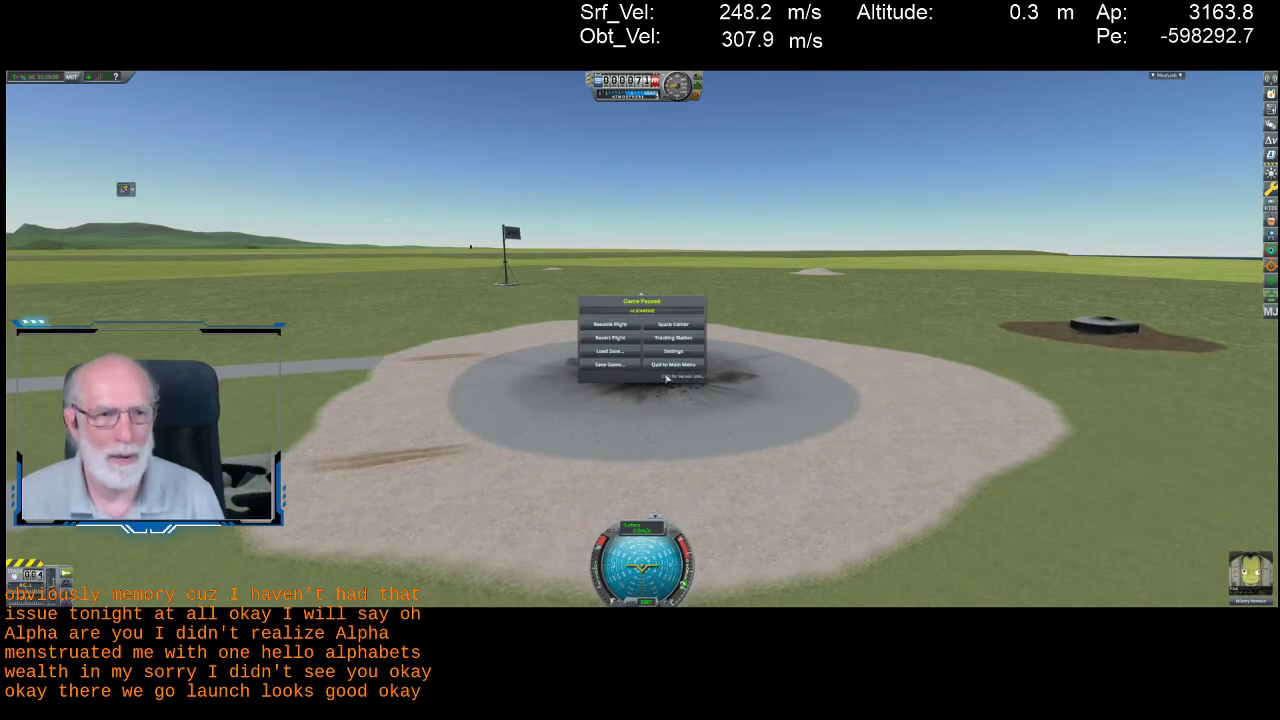
left_click(612, 342)
left_click(629, 350)
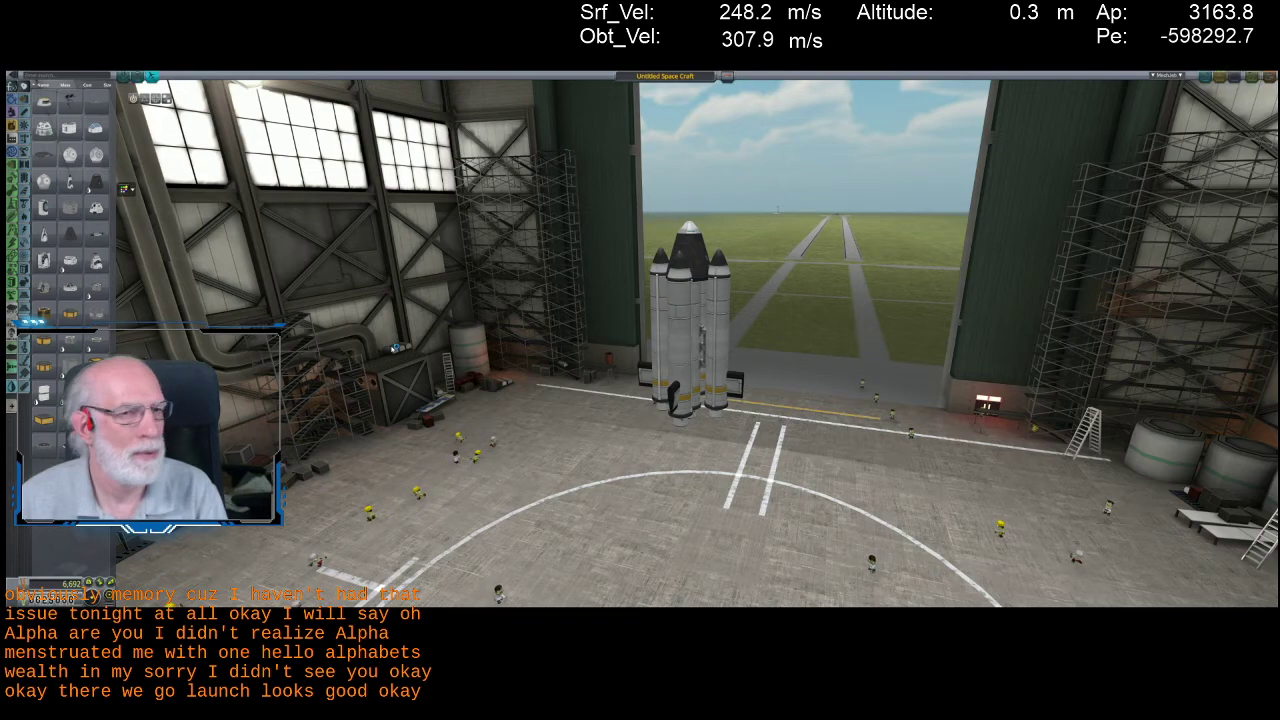
Switch back to the desktop and move the mod folders from AECS_Motion_Suppressor through BetterTimeWarp from DisabledMods back to GameData
key("alt+Tab")
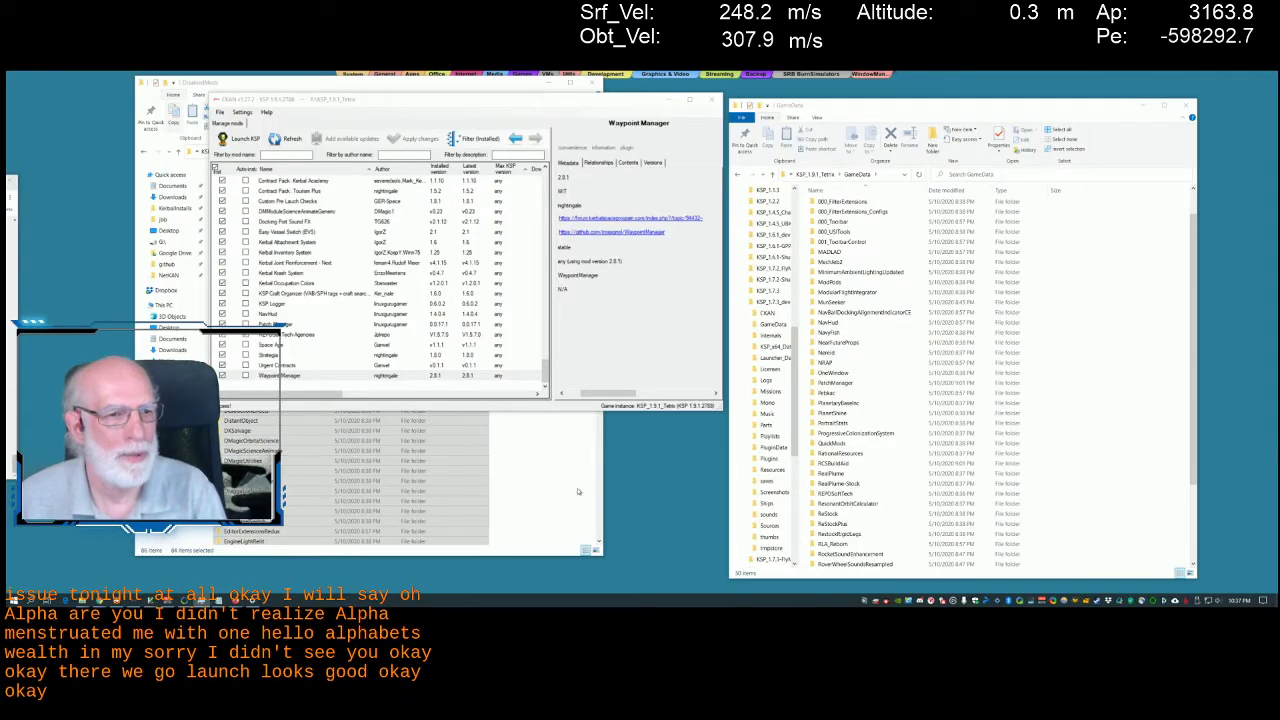
left_click(577, 491)
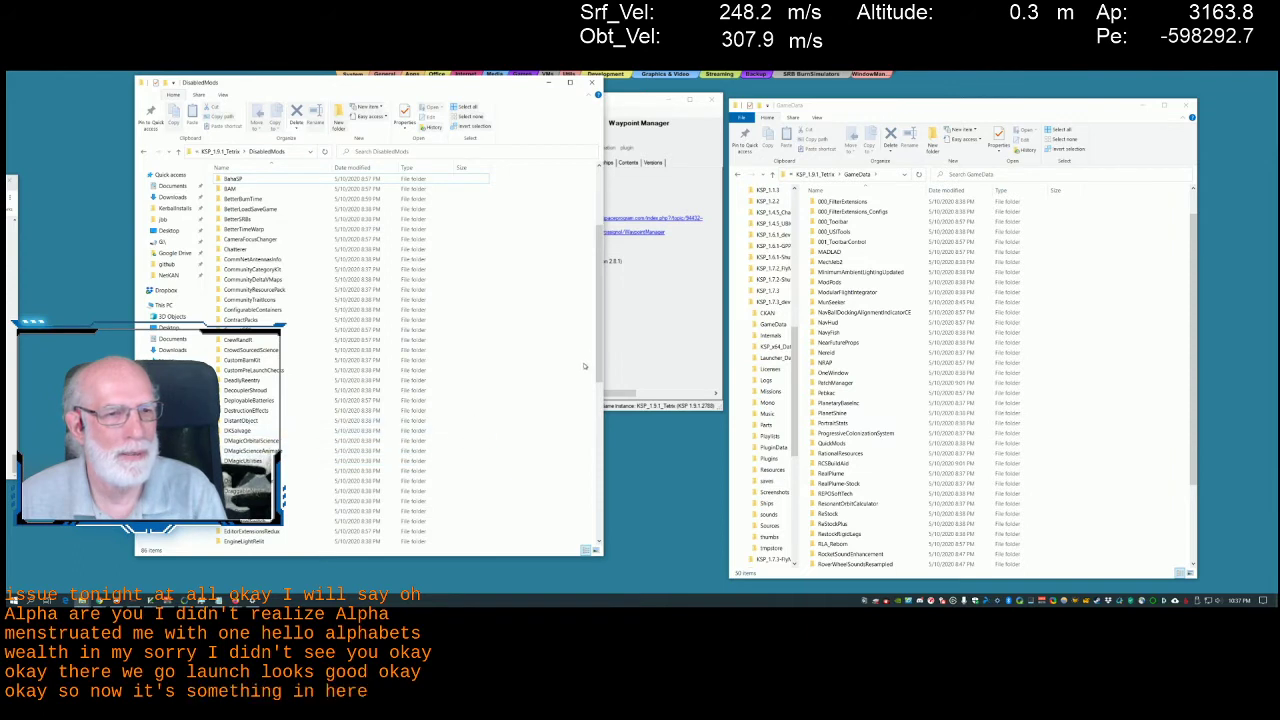
scroll(592, 385, "down", 7)
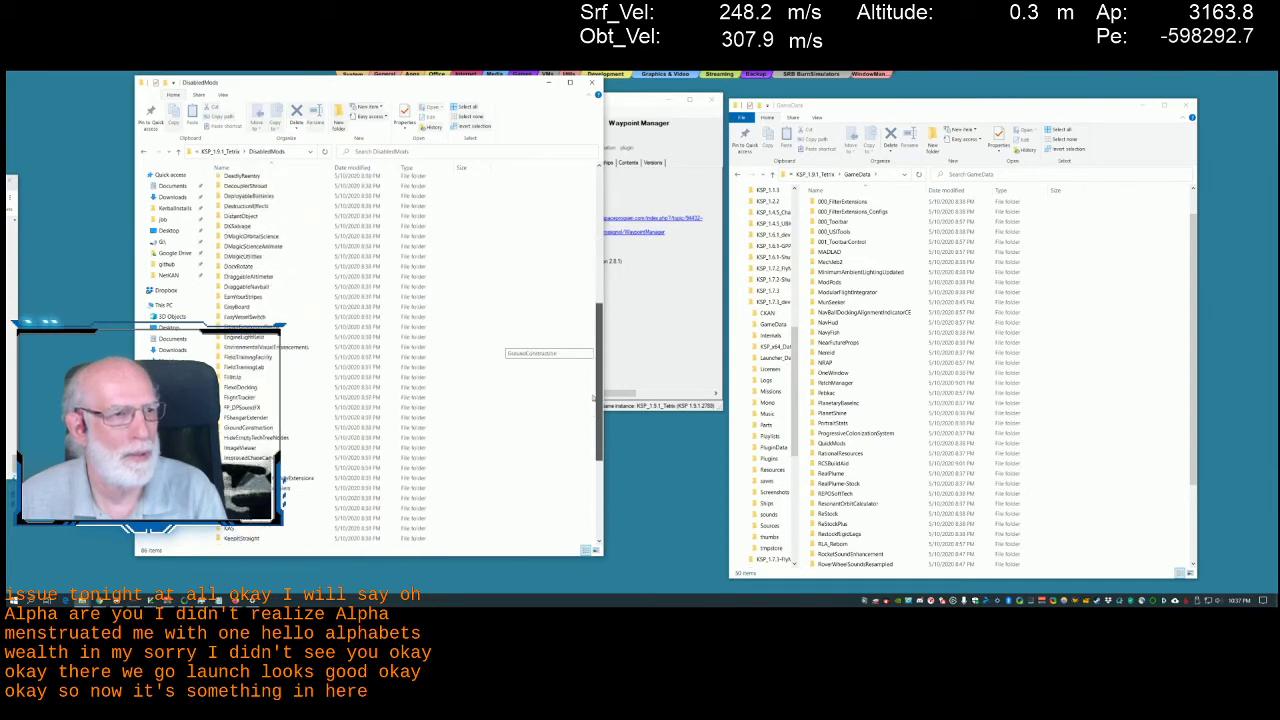
scroll(593, 397, "up", 10)
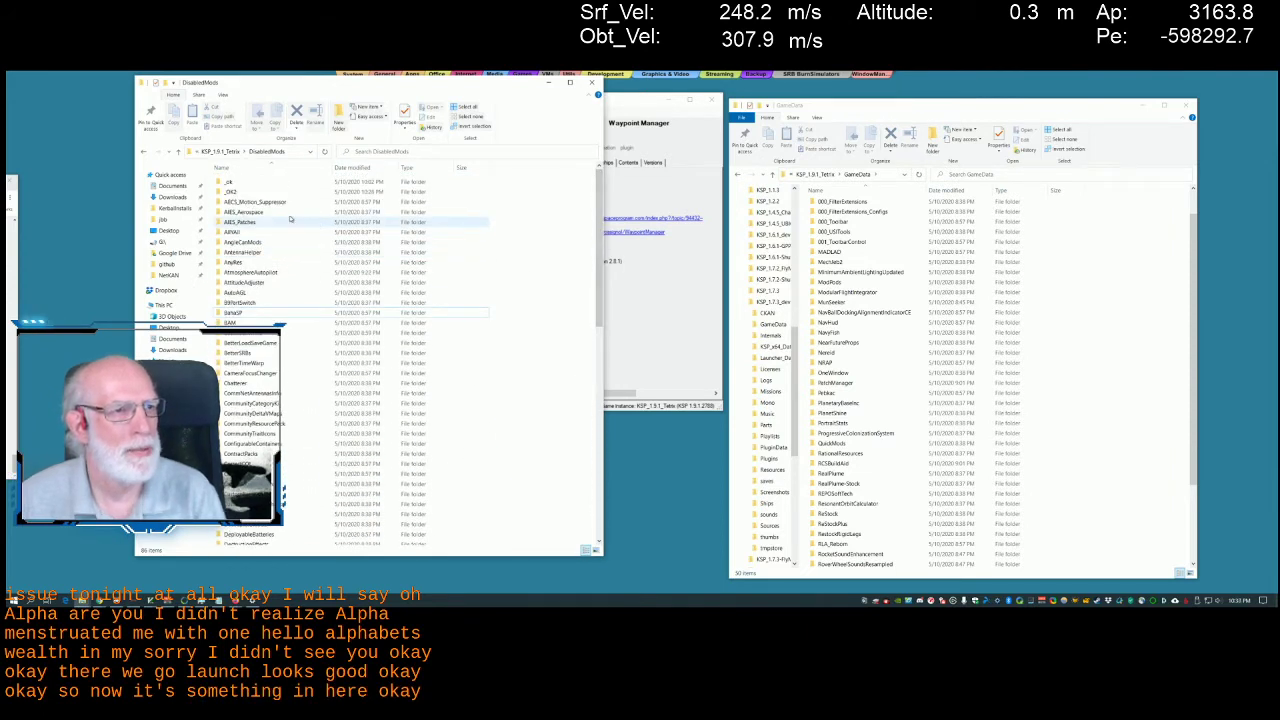
left_click(290, 204)
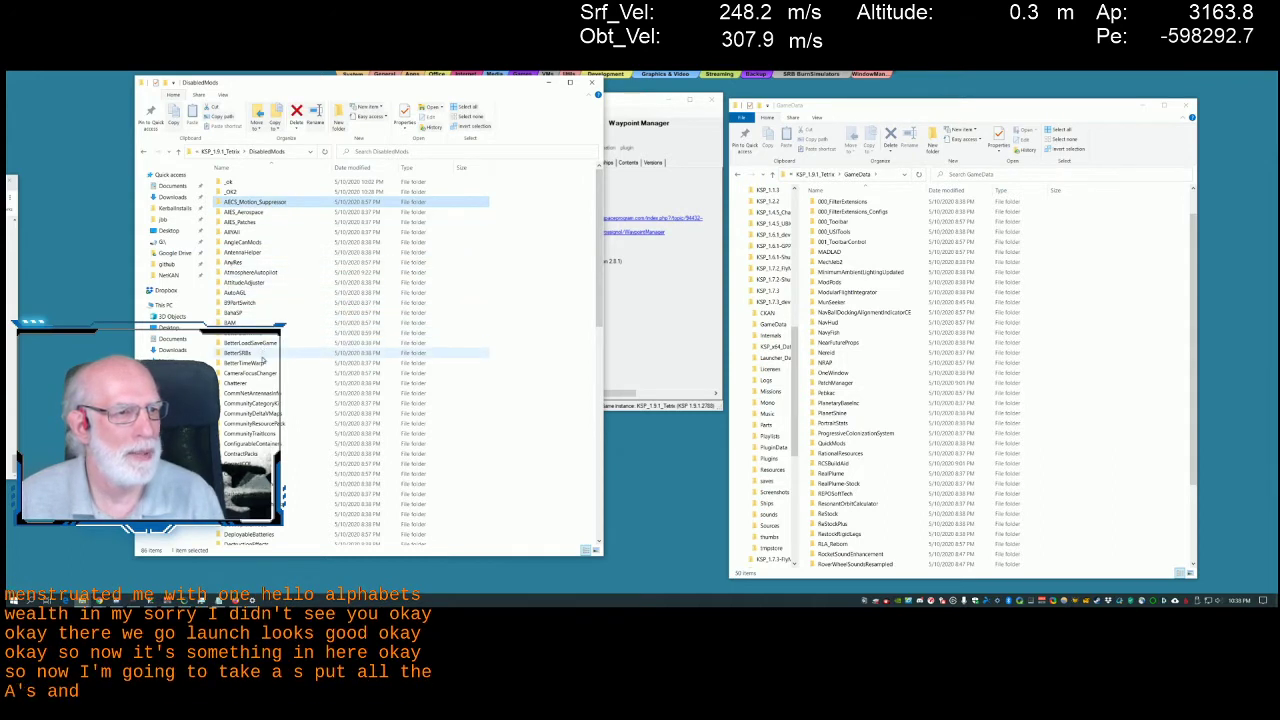
left_click(260, 362, "shift")
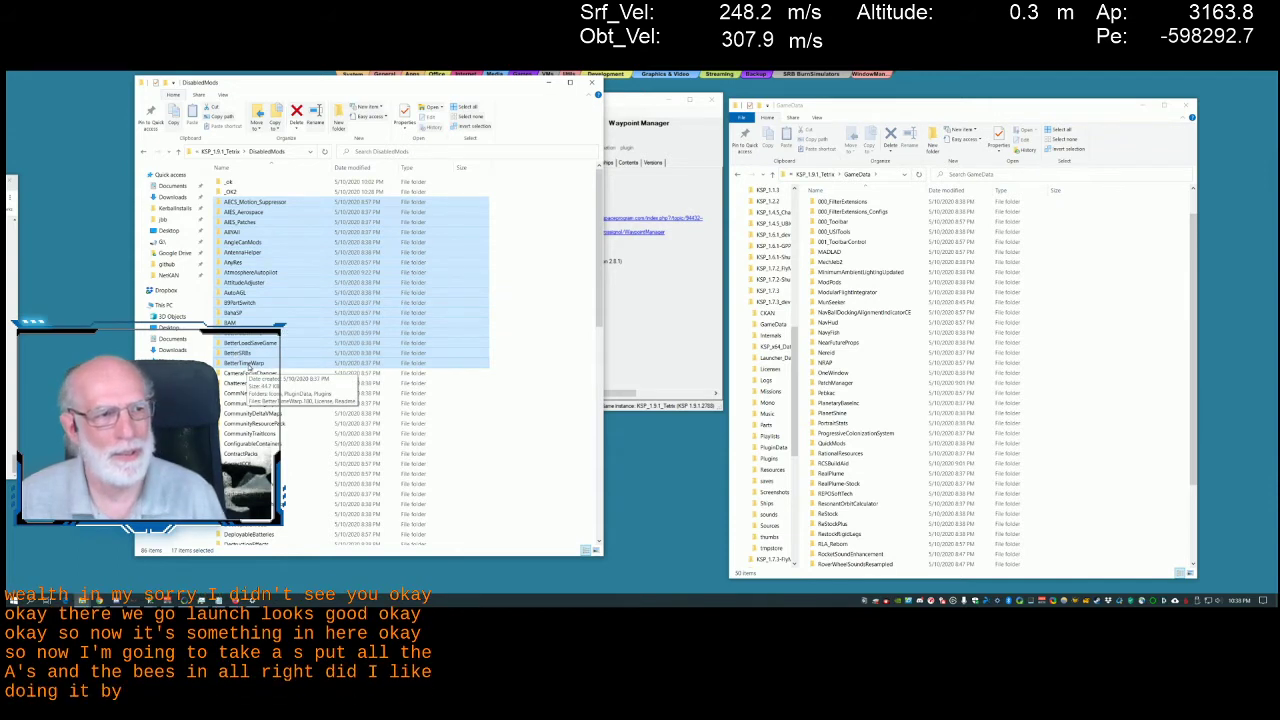
left_click_drag(246, 367, 1146, 388)
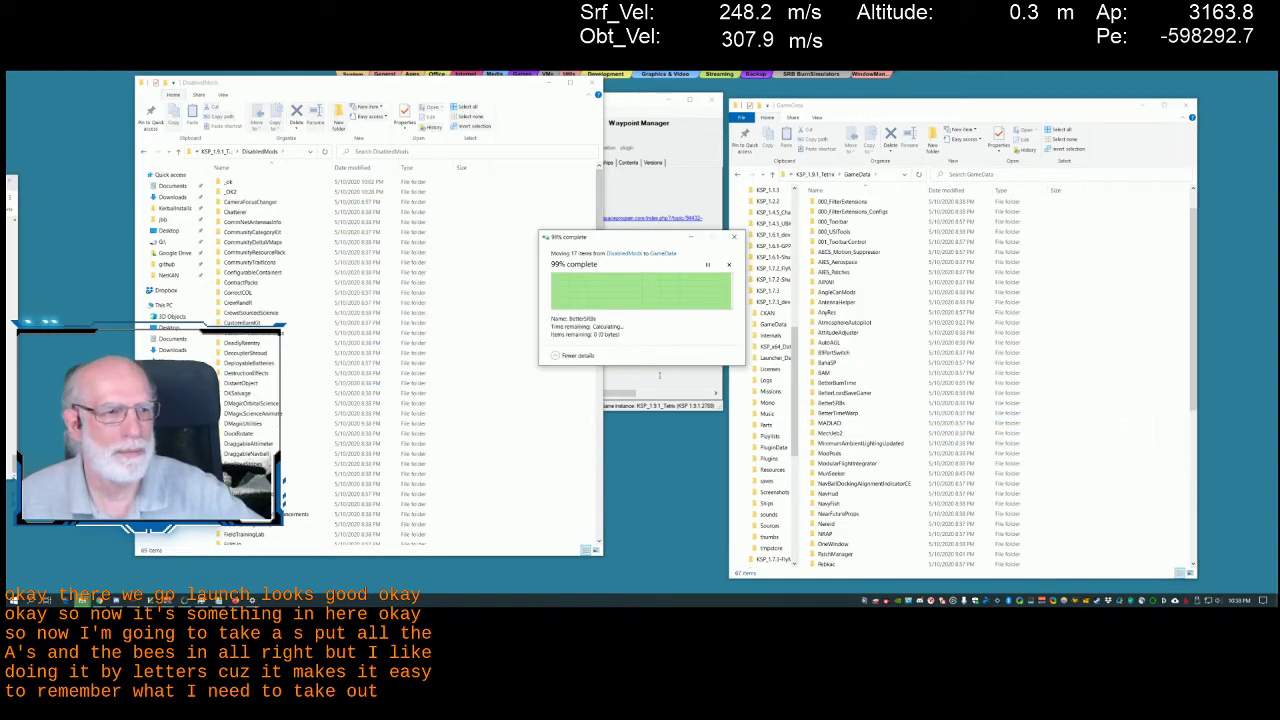
Launch KSP from CKAN despite the incompatible modules and quit the game at the B9PartSwitch fatal error
left_click(659, 375)
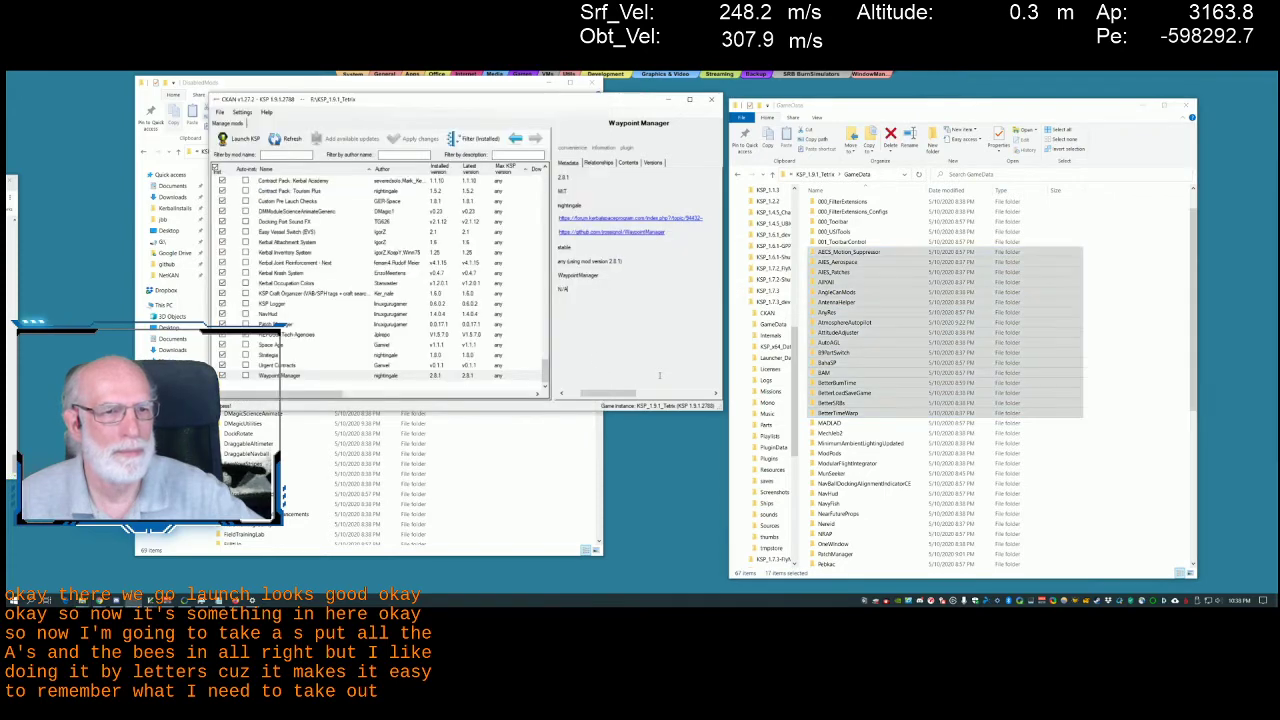
left_click(240, 138)
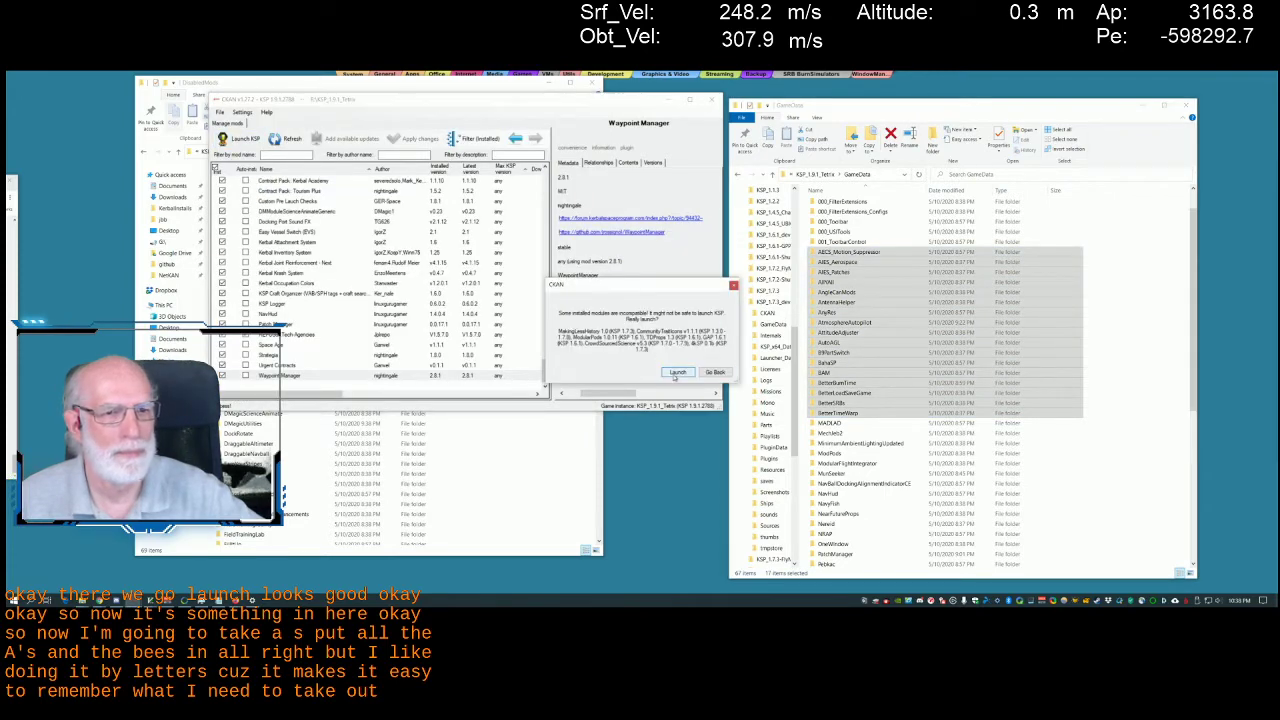
left_click(677, 373)
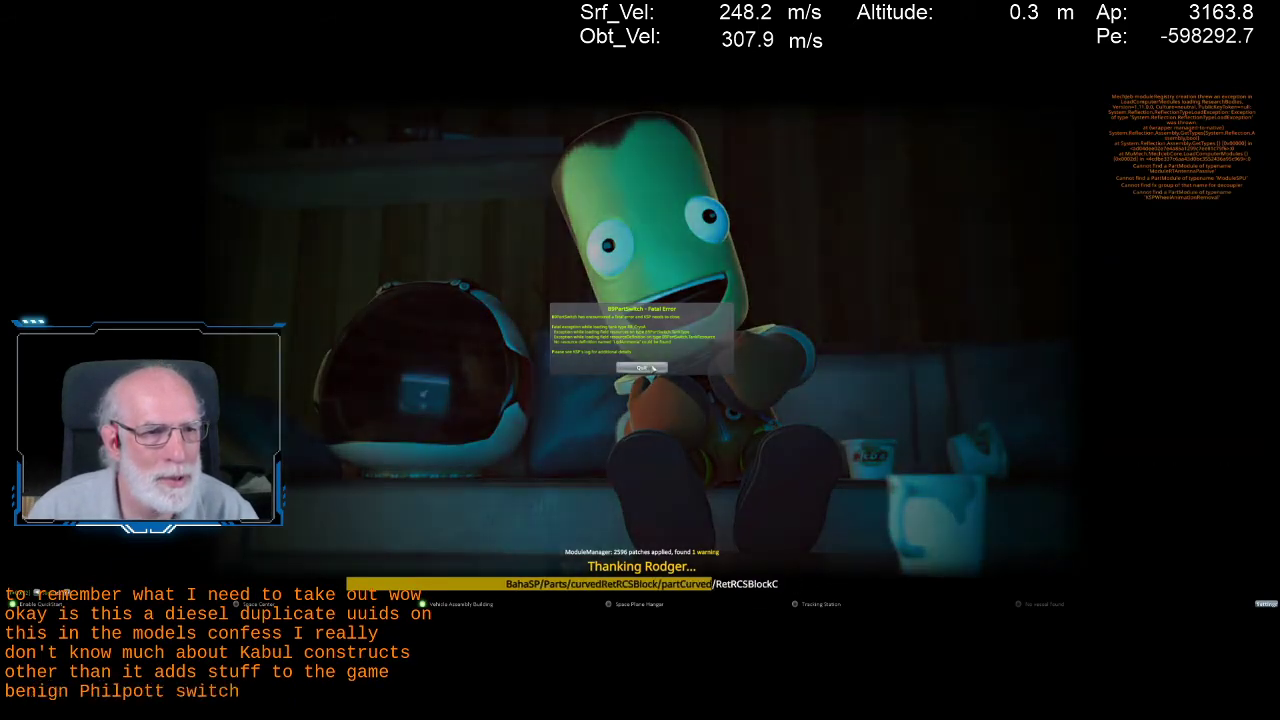
left_click(652, 367)
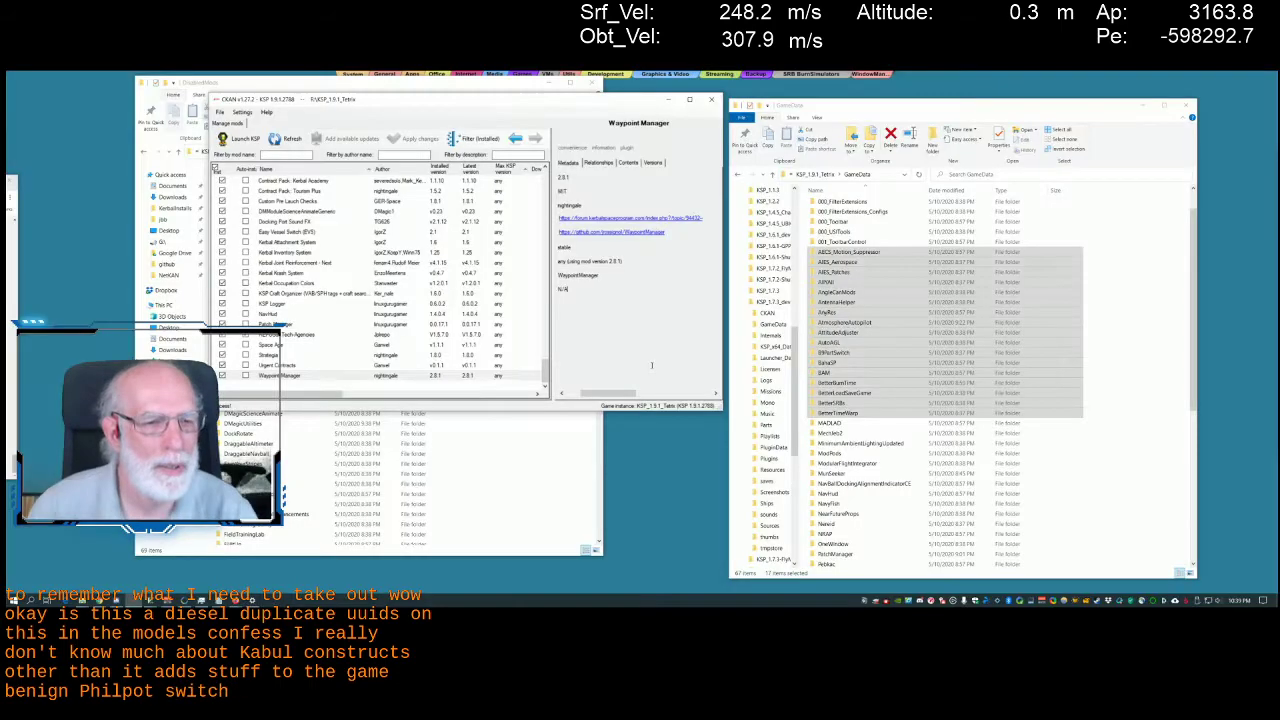
Move the B9PartSwitch folder from GameData to DisabledMods
left_click(1095, 480)
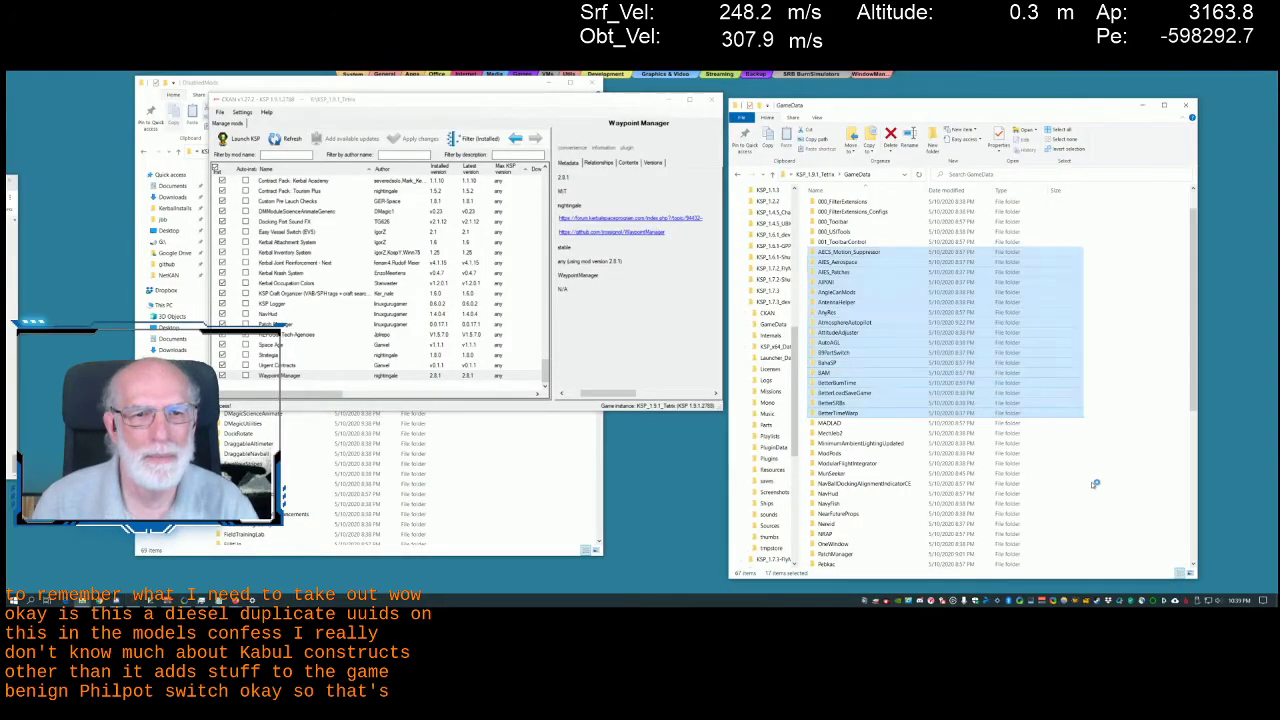
left_click(531, 452)
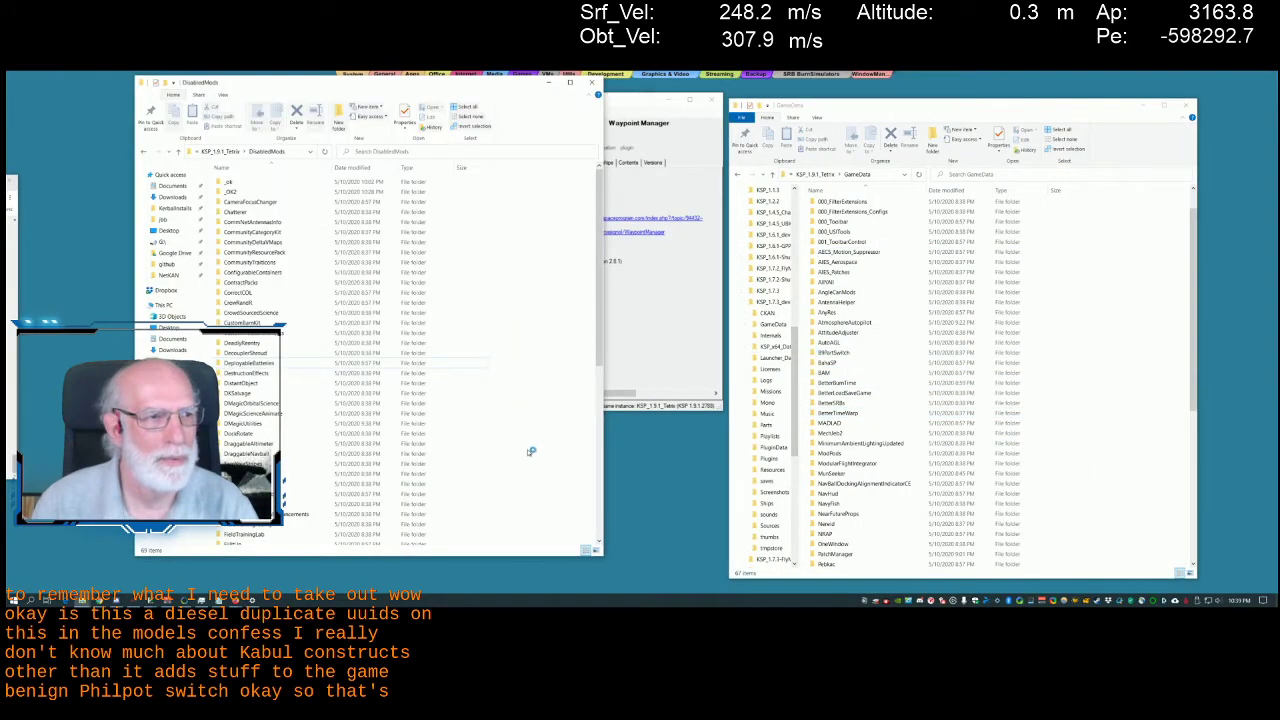
left_click_drag(833, 352, 597, 356)
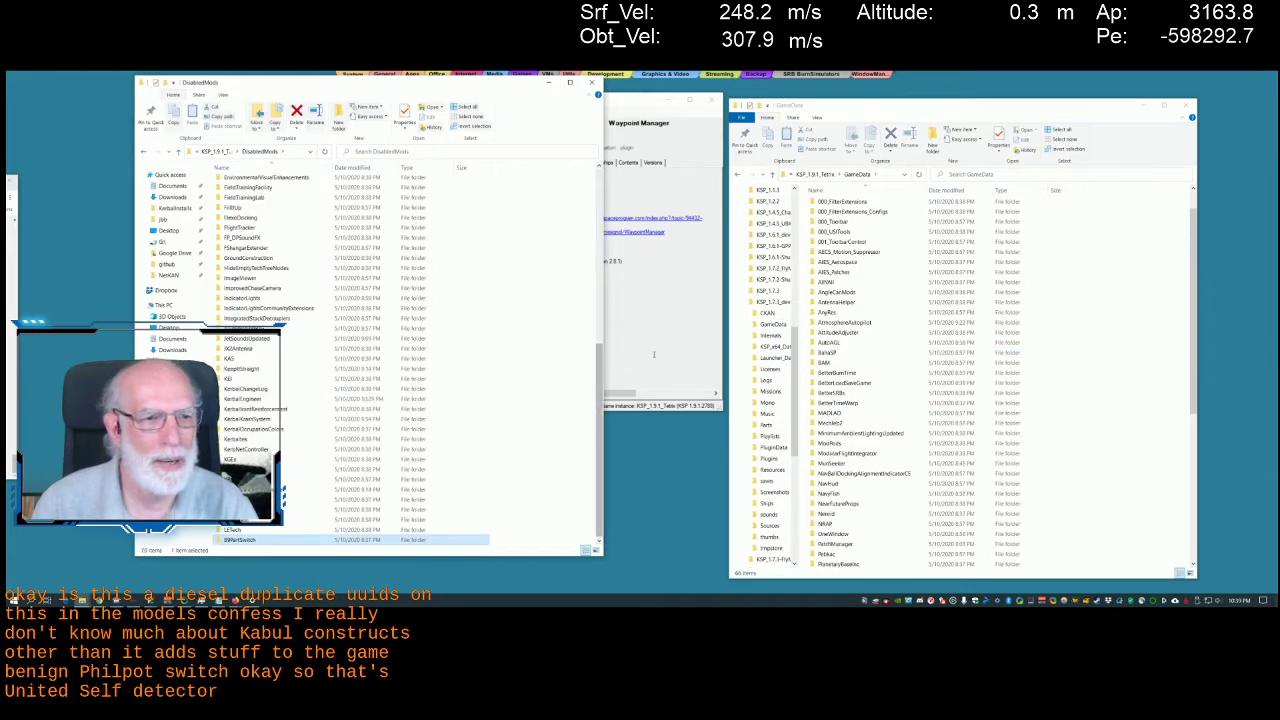
Relaunch KSP from CKAN, accepting the incompatible modules, to test the set without B9PartSwitch
left_click(645, 344)
left_click(245, 138)
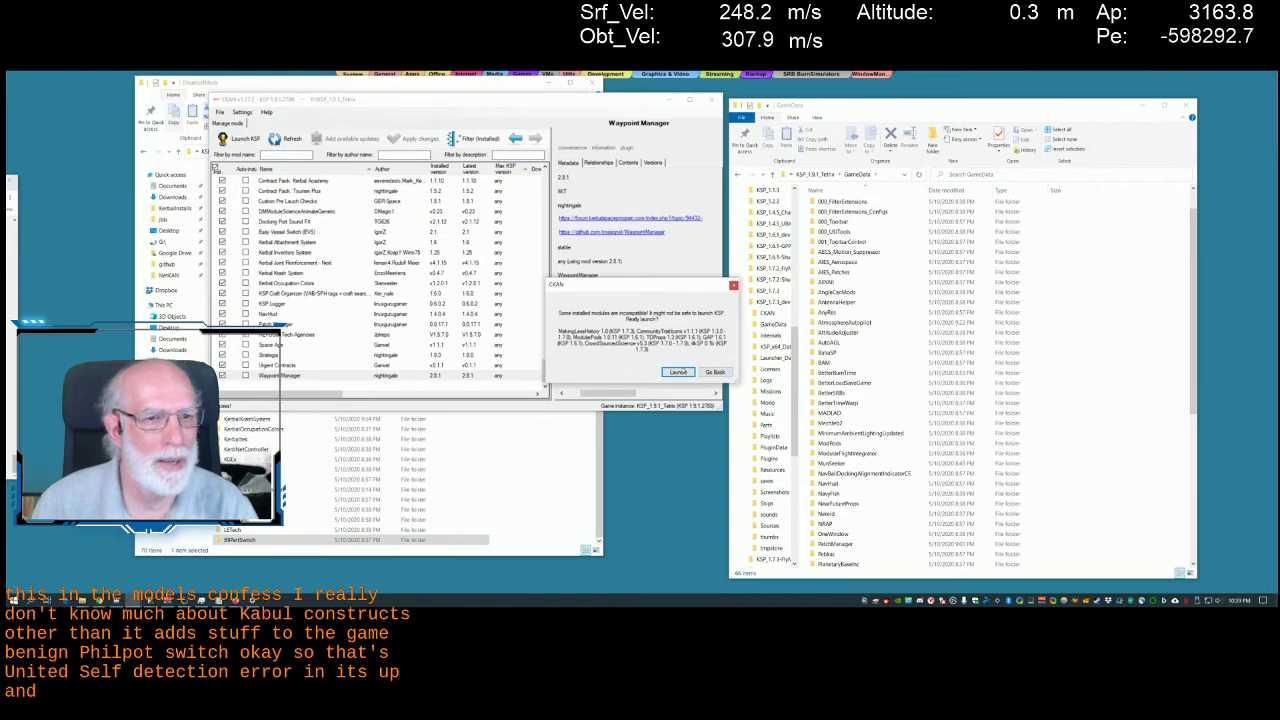
left_click(680, 372)
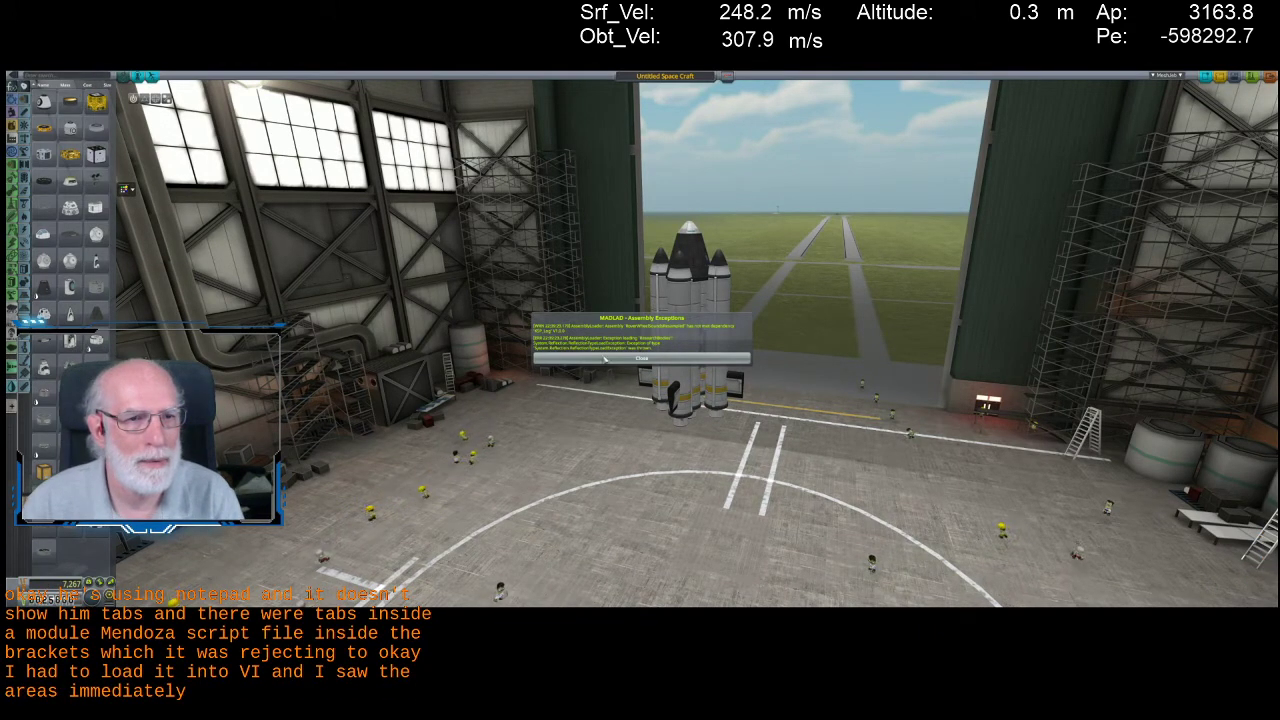
Dismiss the MADLAD assembly exceptions, launch the rocket to the pad as a test and revert the flight to Vehicle Assembly
left_click(603, 358)
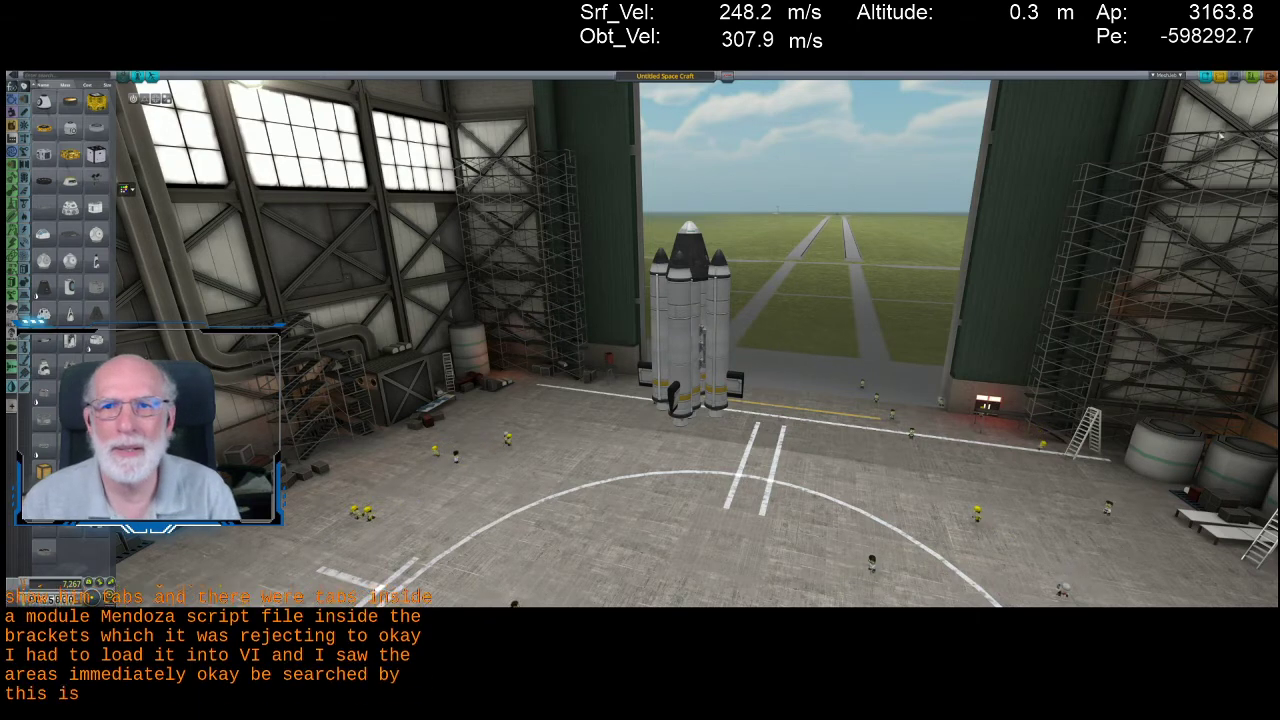
left_click(1251, 76)
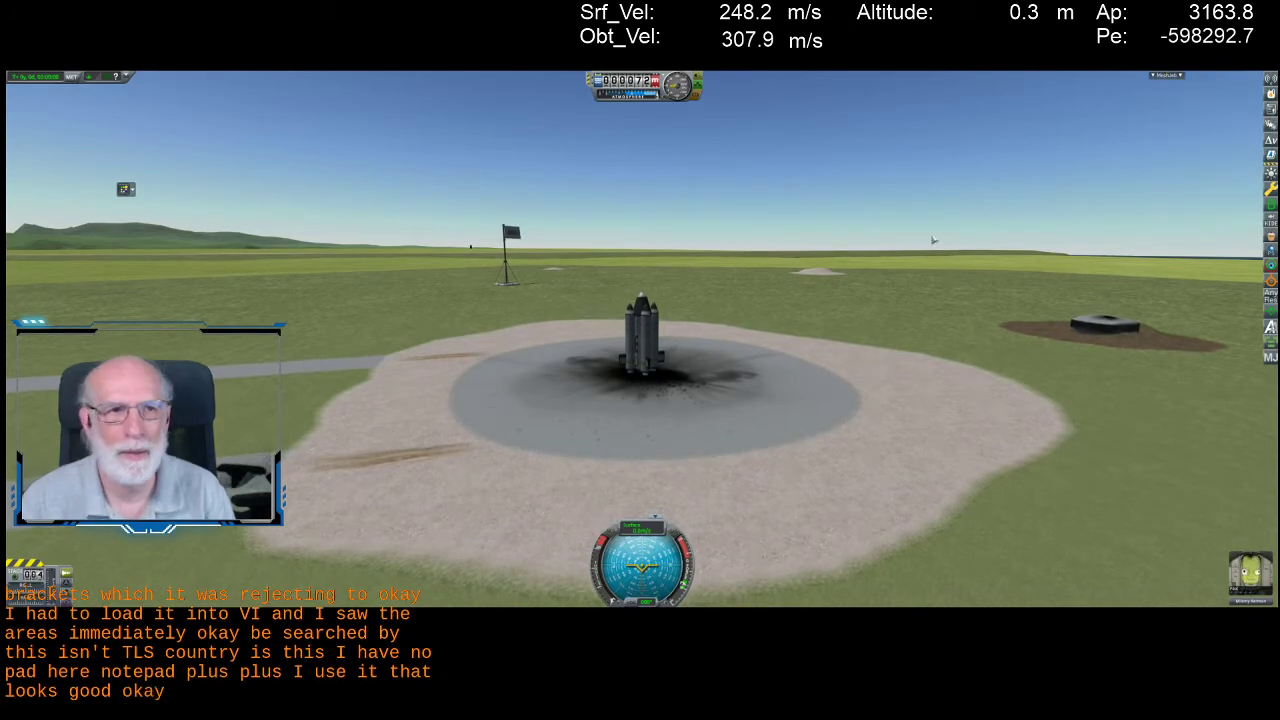
key("Escape")
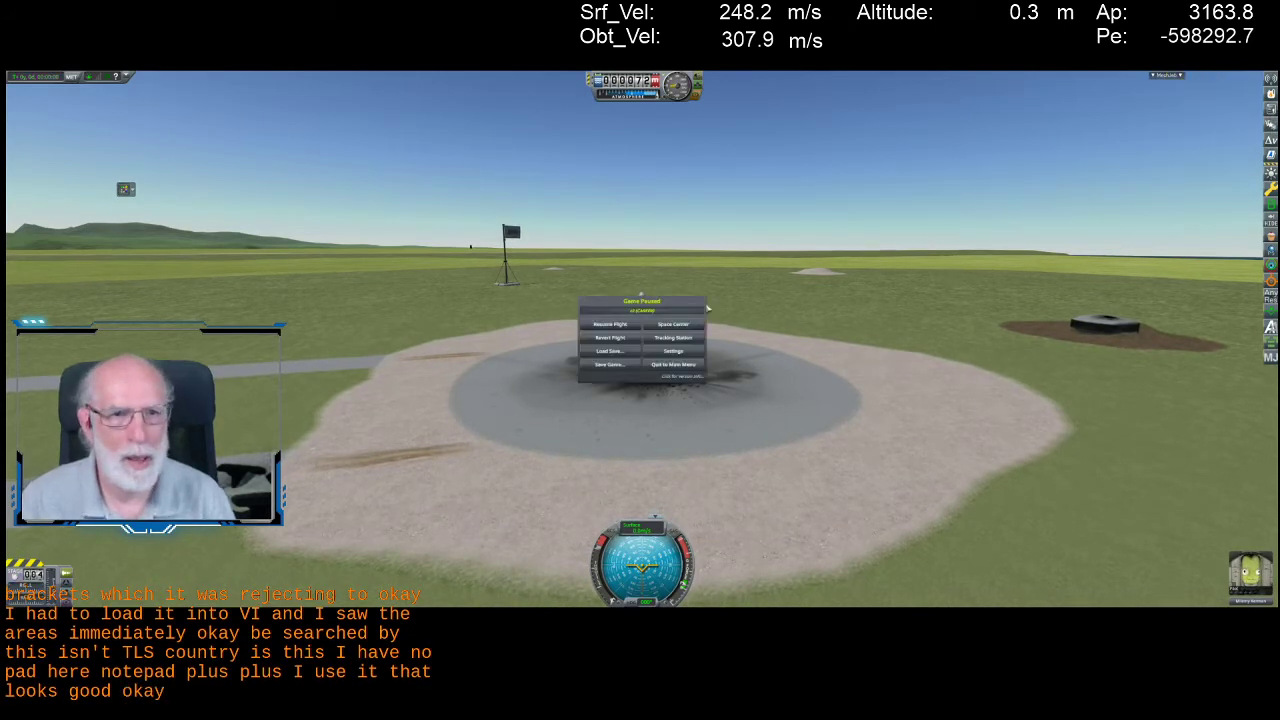
left_click(603, 341)
left_click(628, 339)
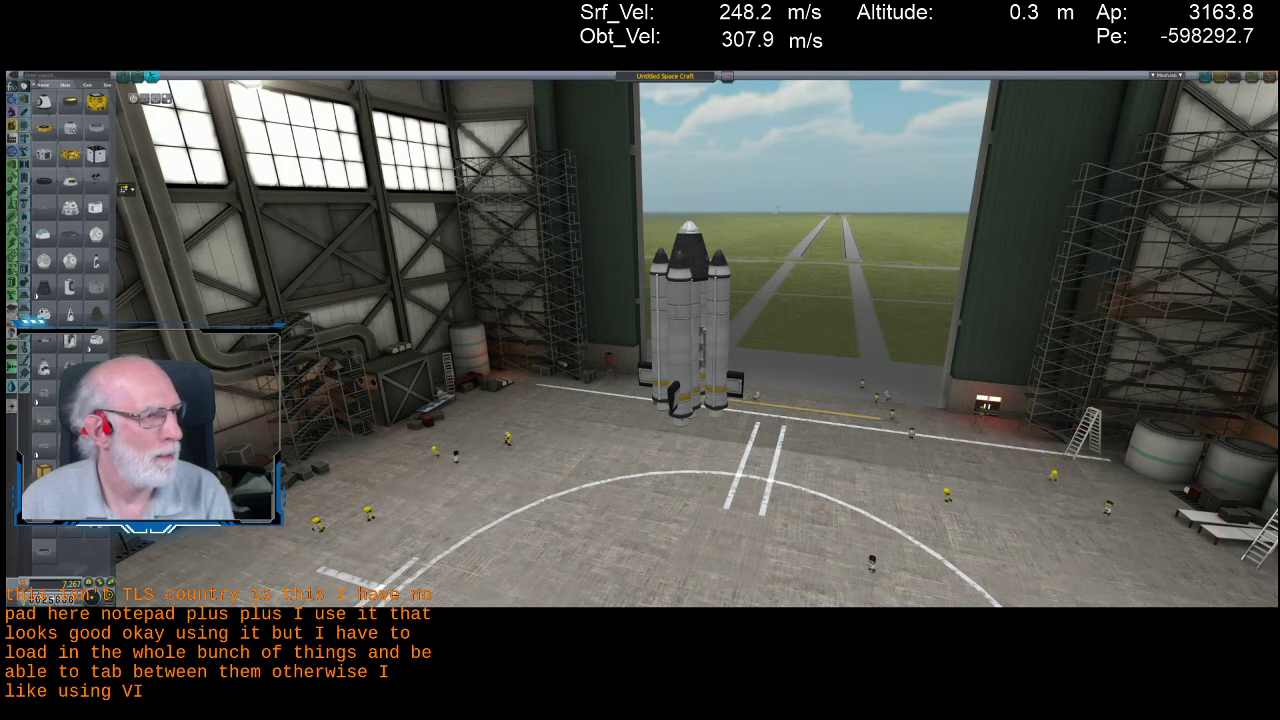
Switch back to the desktop, move the AECS_Motion_Suppressor through BetterTimeWarp folders from GameData to DisabledMods and re-sort DisabledMods by name
key("alt+Tab")
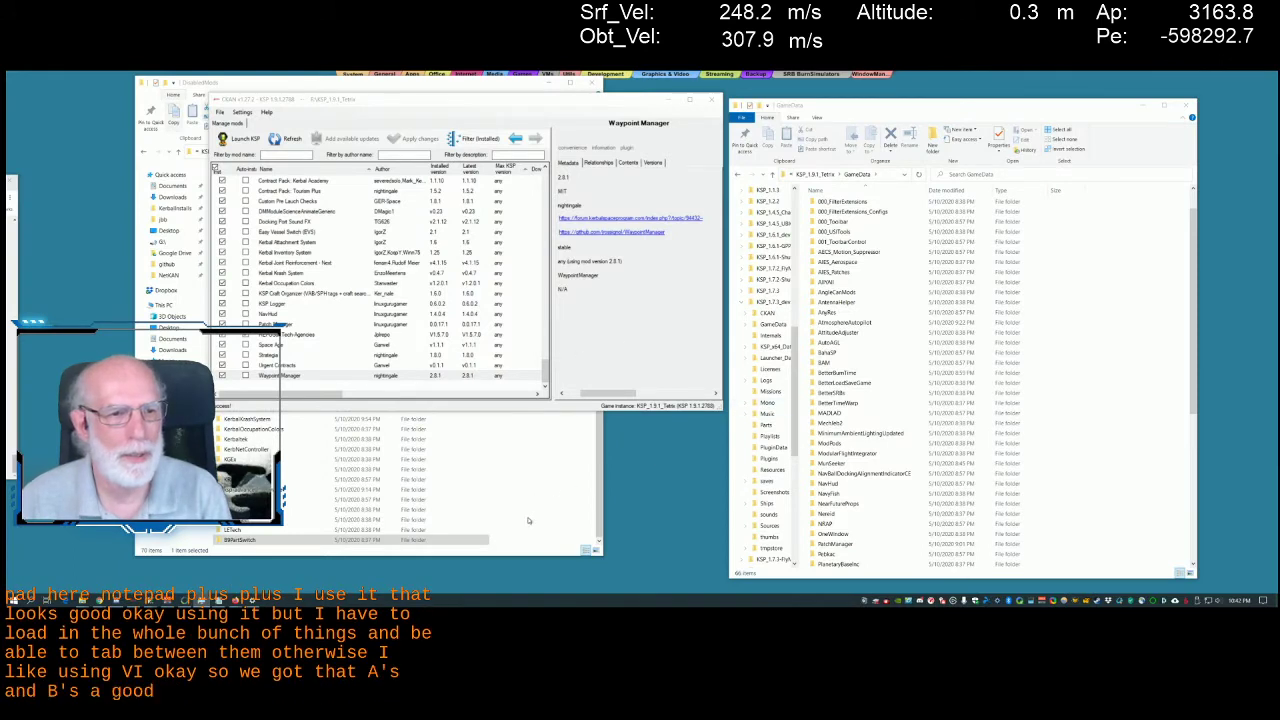
left_click(535, 550)
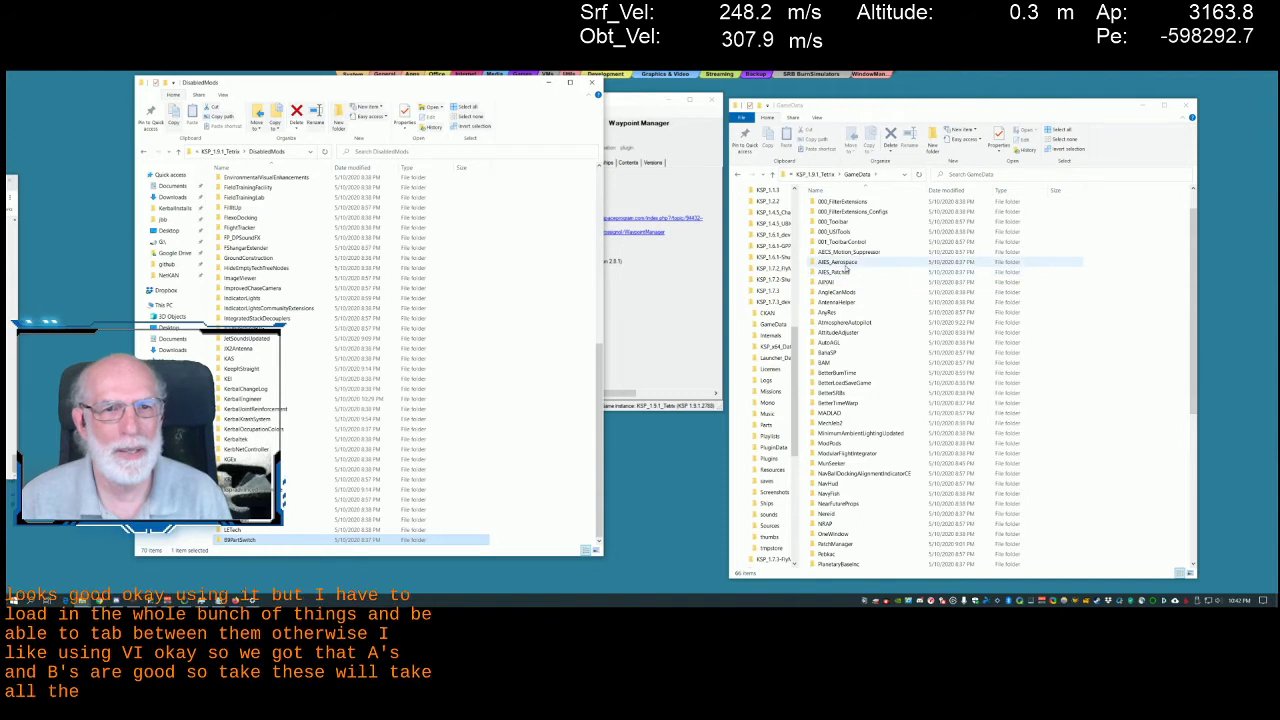
left_click(846, 253)
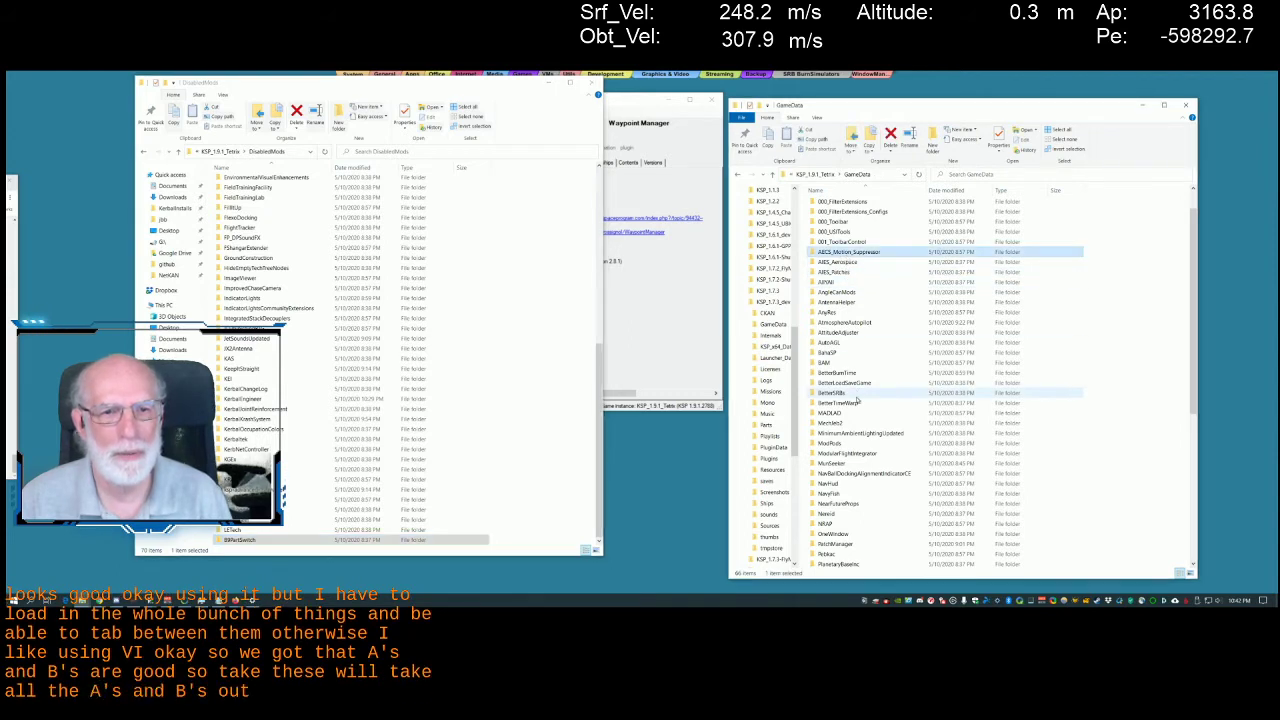
left_click(857, 402)
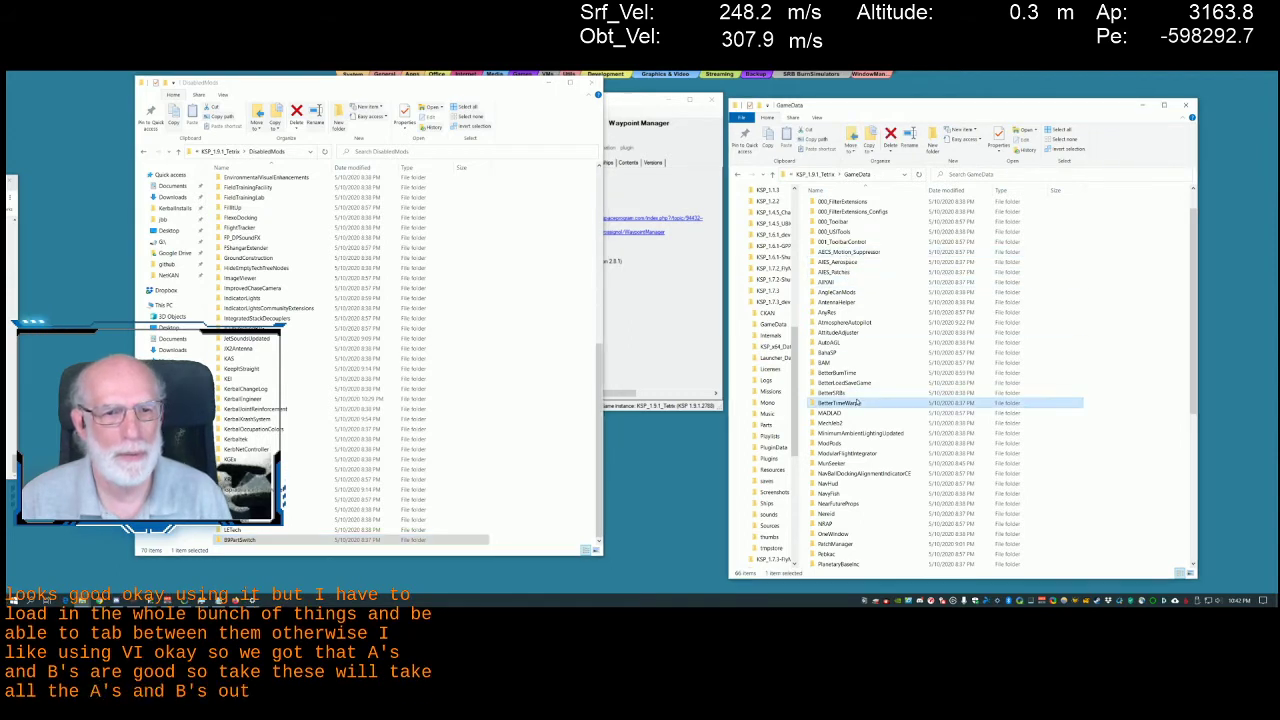
left_click(838, 253, "shift")
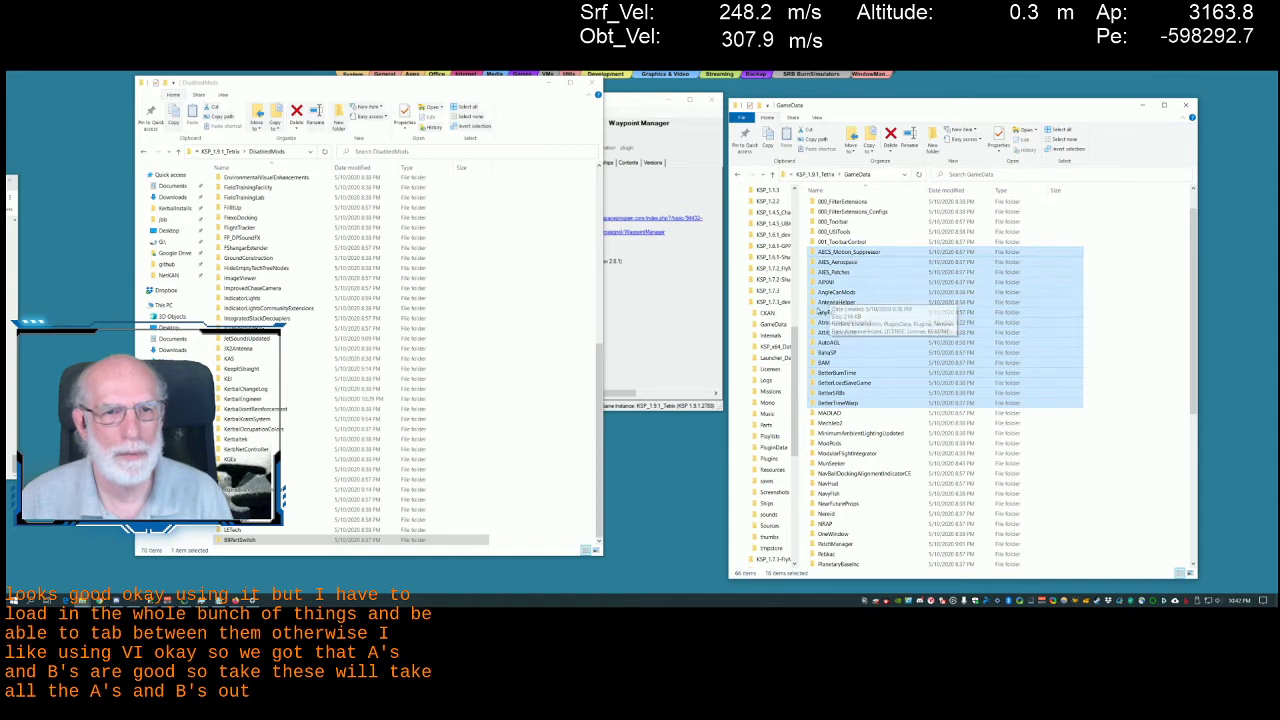
left_click_drag(821, 329, 575, 418)
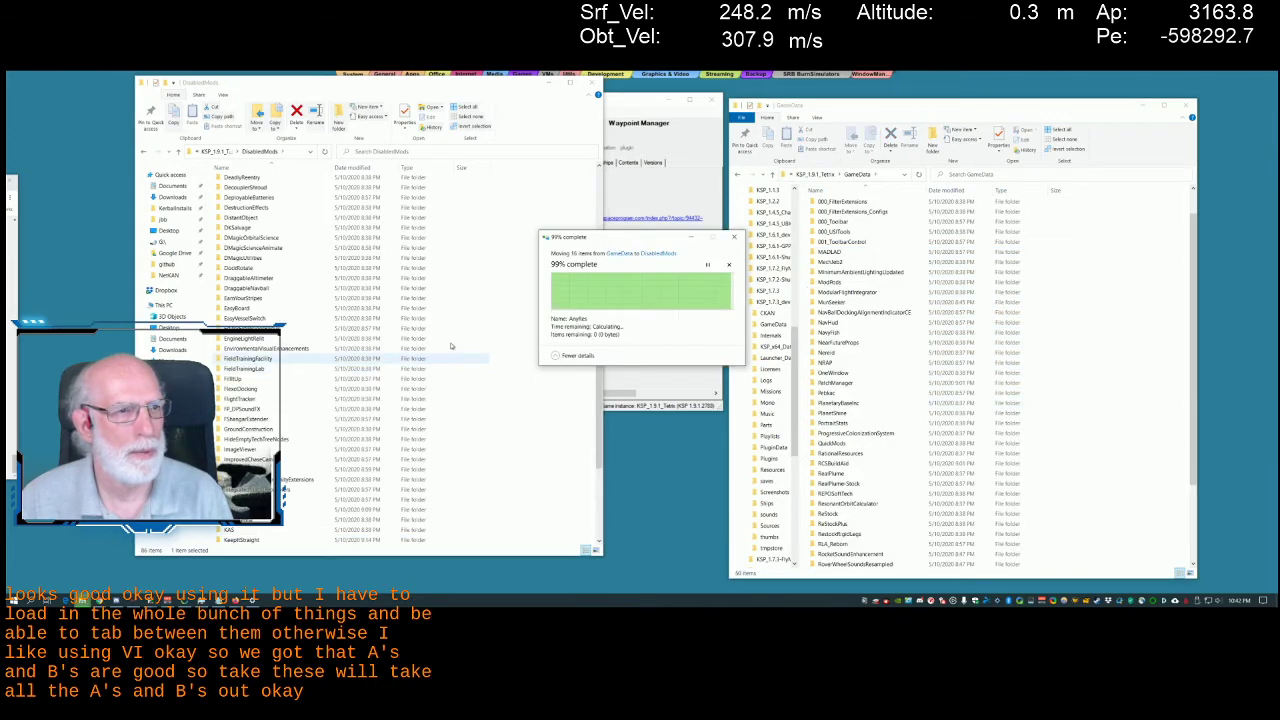
left_click(265, 168)
left_click(265, 168)
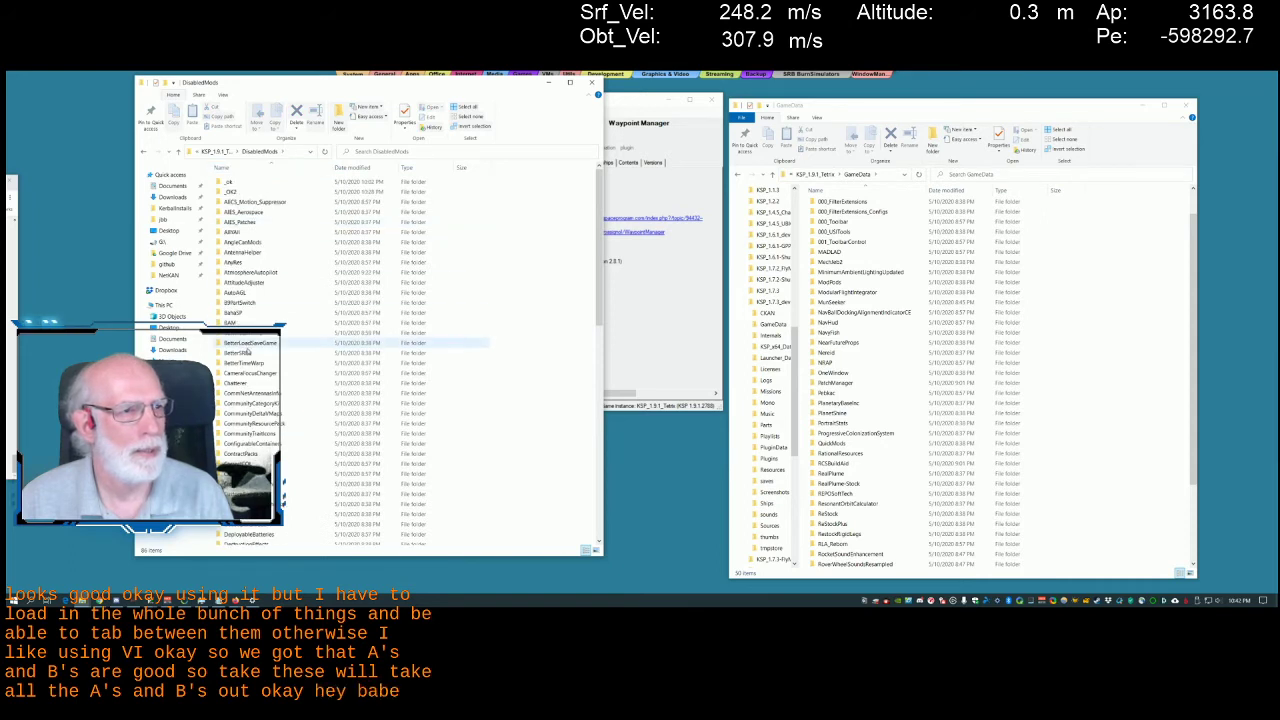
Start selecting the next batch of mod folders in DisabledMods, beginning with CameraFocusChanger
left_click(256, 373)
scroll(258, 380, "down", 5)
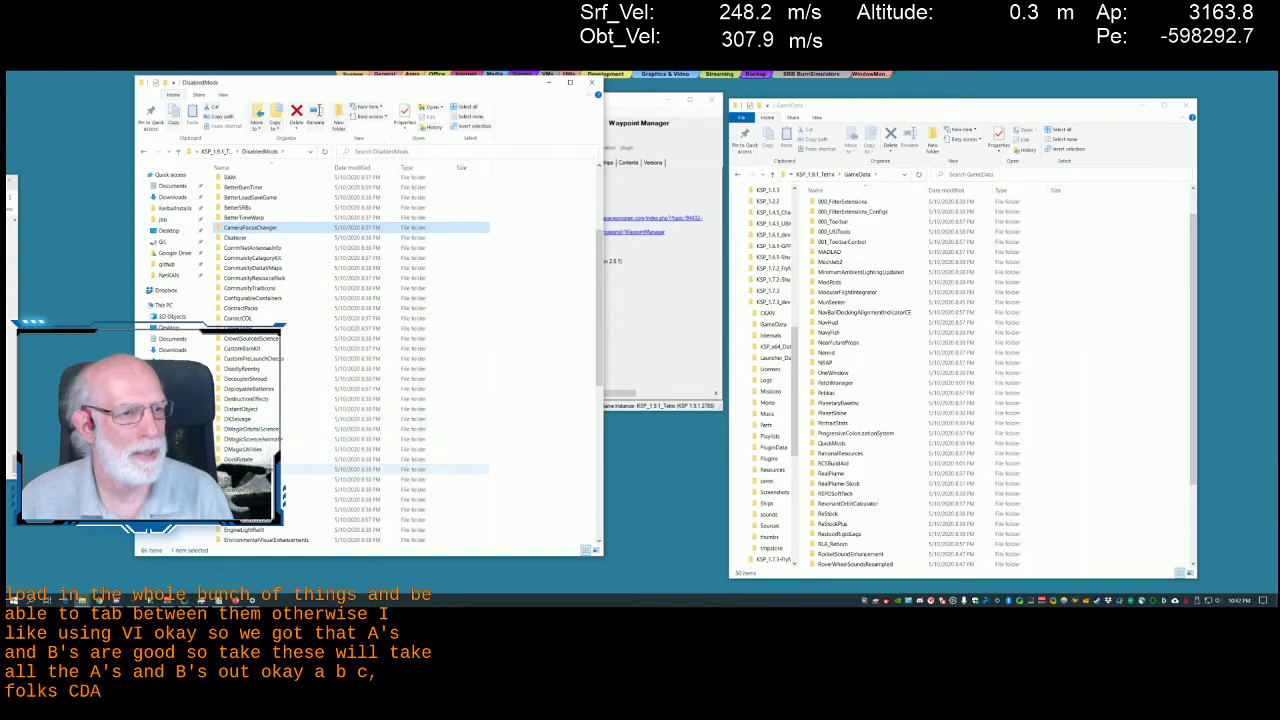
scroll(350, 479, "down", 1)
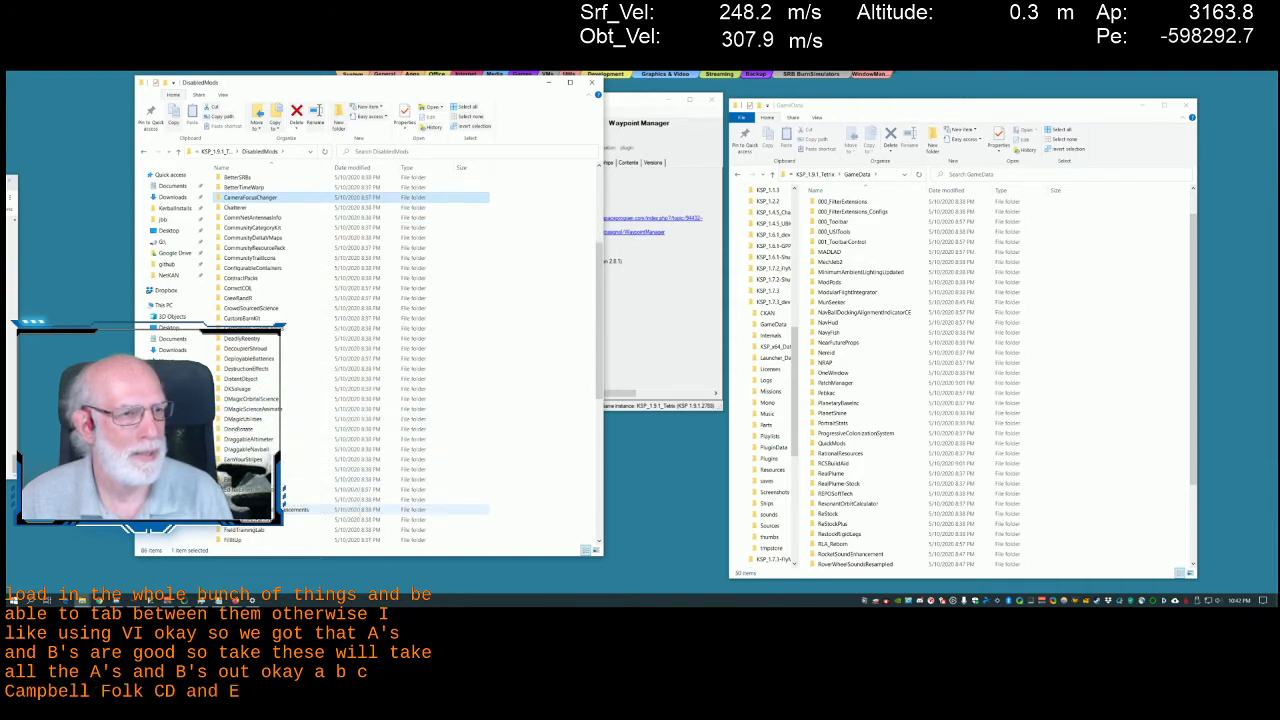
Move the CameraFocusChanger through EnvironmentalVisualEnhancements folders from DisabledMods into GameData, and launch KSP from CKAN
left_click(350, 509, "shift")
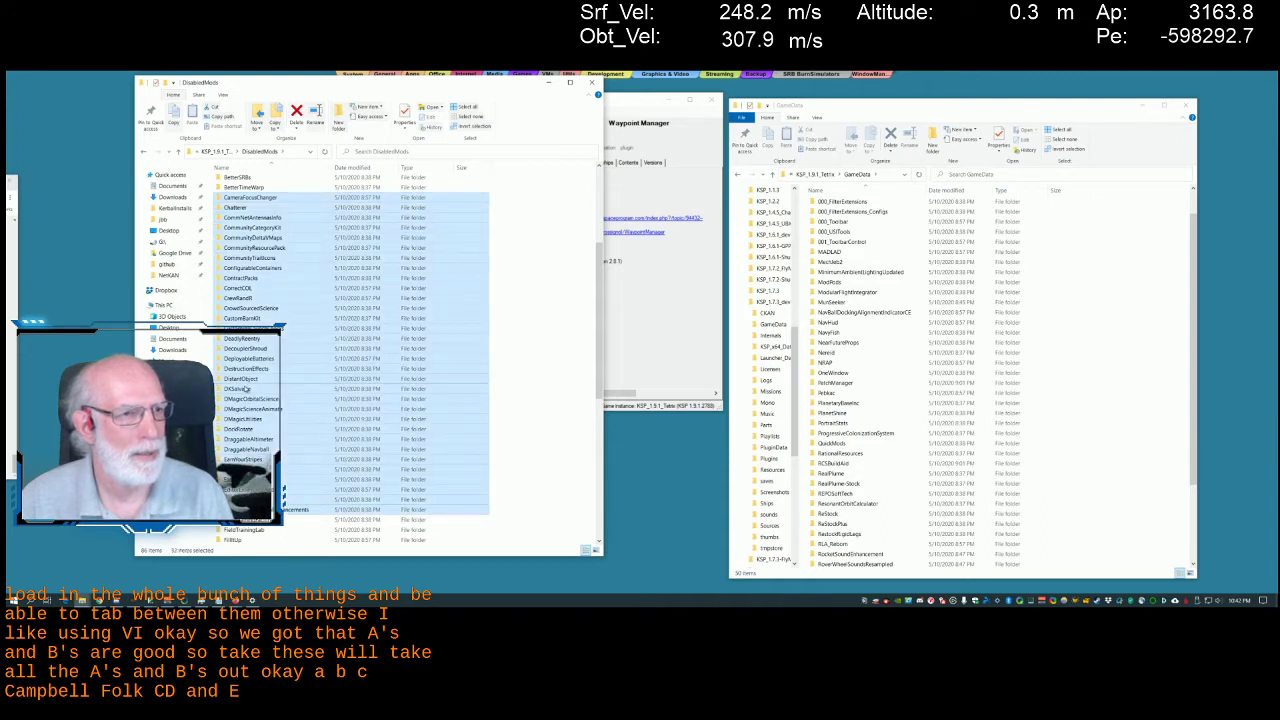
left_click_drag(246, 389, 1140, 431)
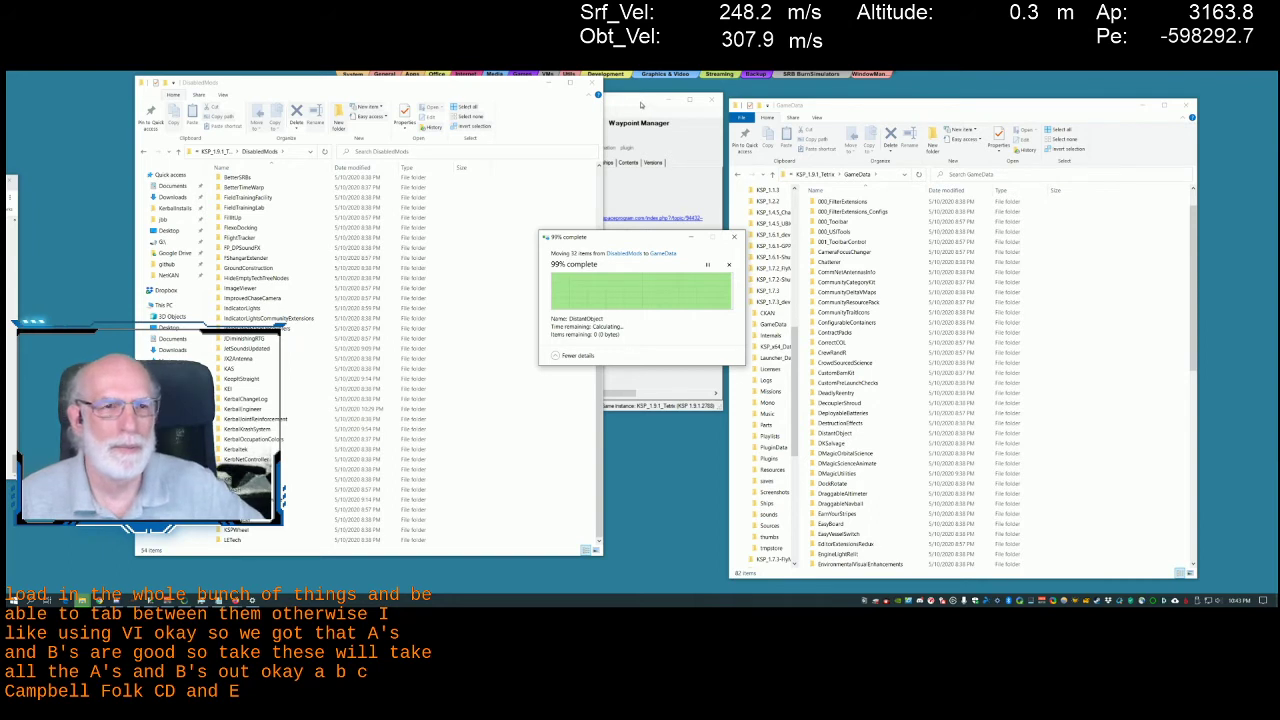
left_click(633, 108)
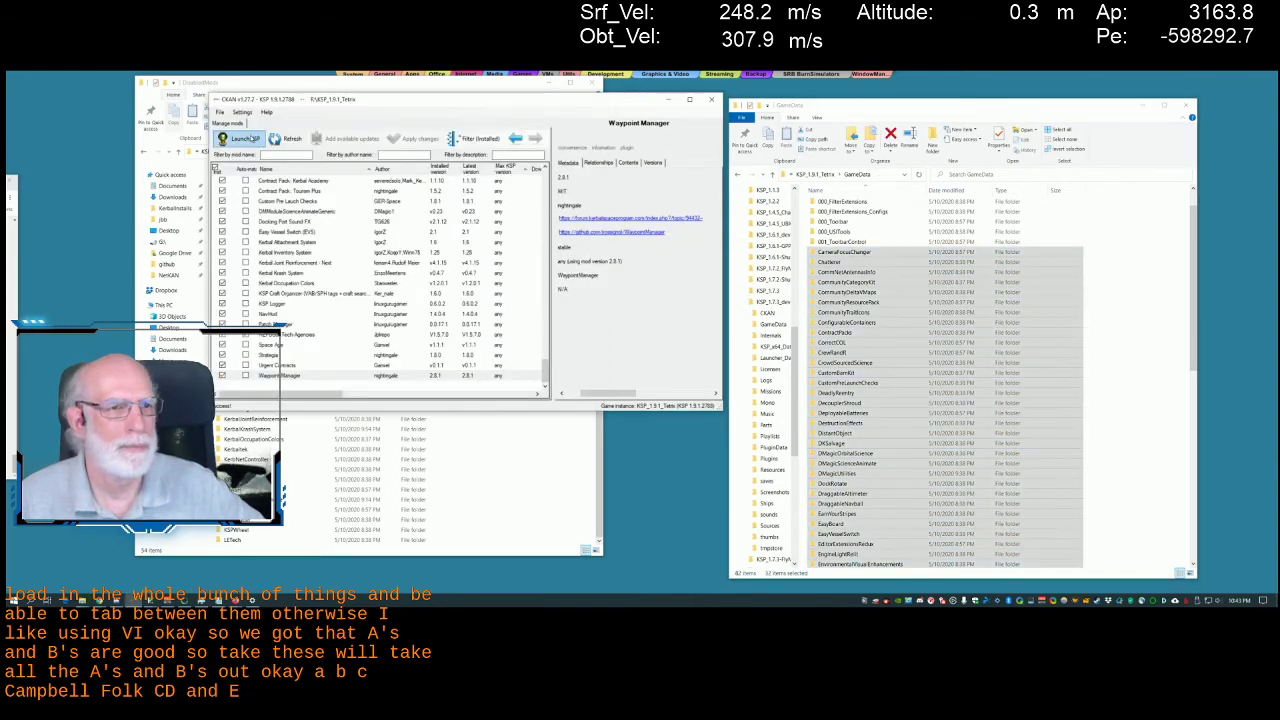
left_click(680, 374)
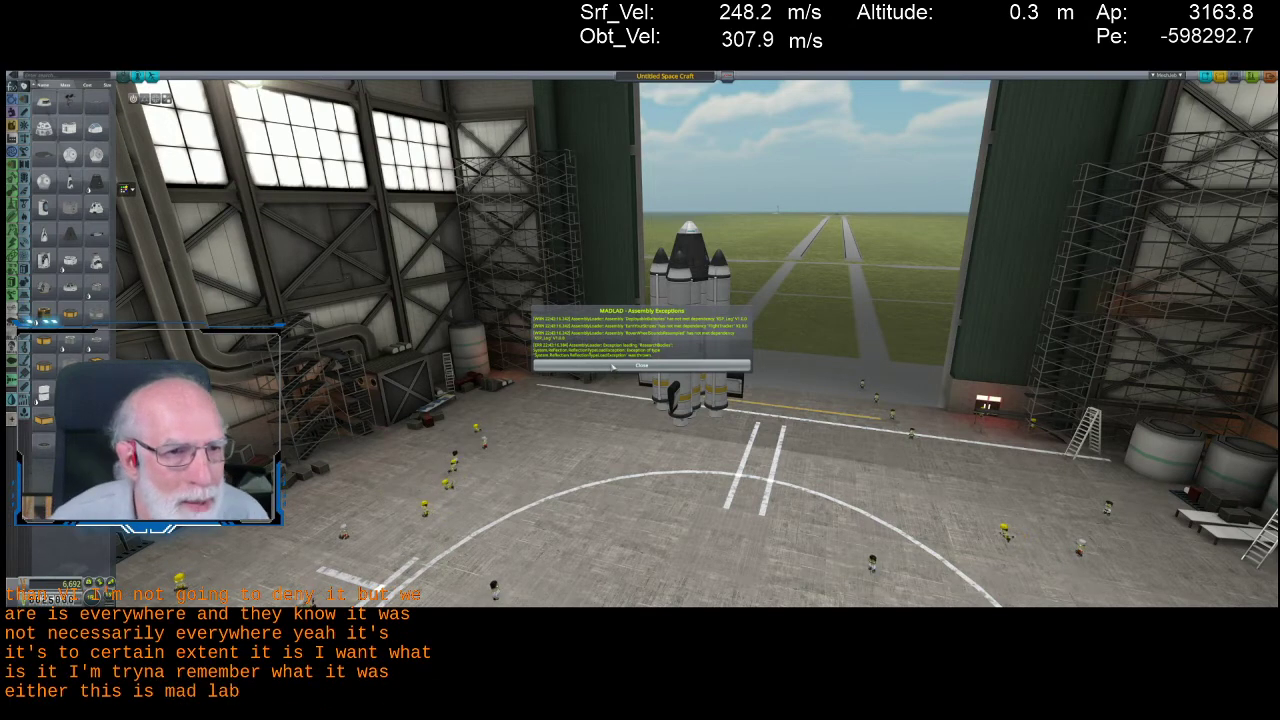
Dismiss the MADLAD exceptions window, test-launch the rocket and revert the flight to vehicle assembly
left_click(581, 367)
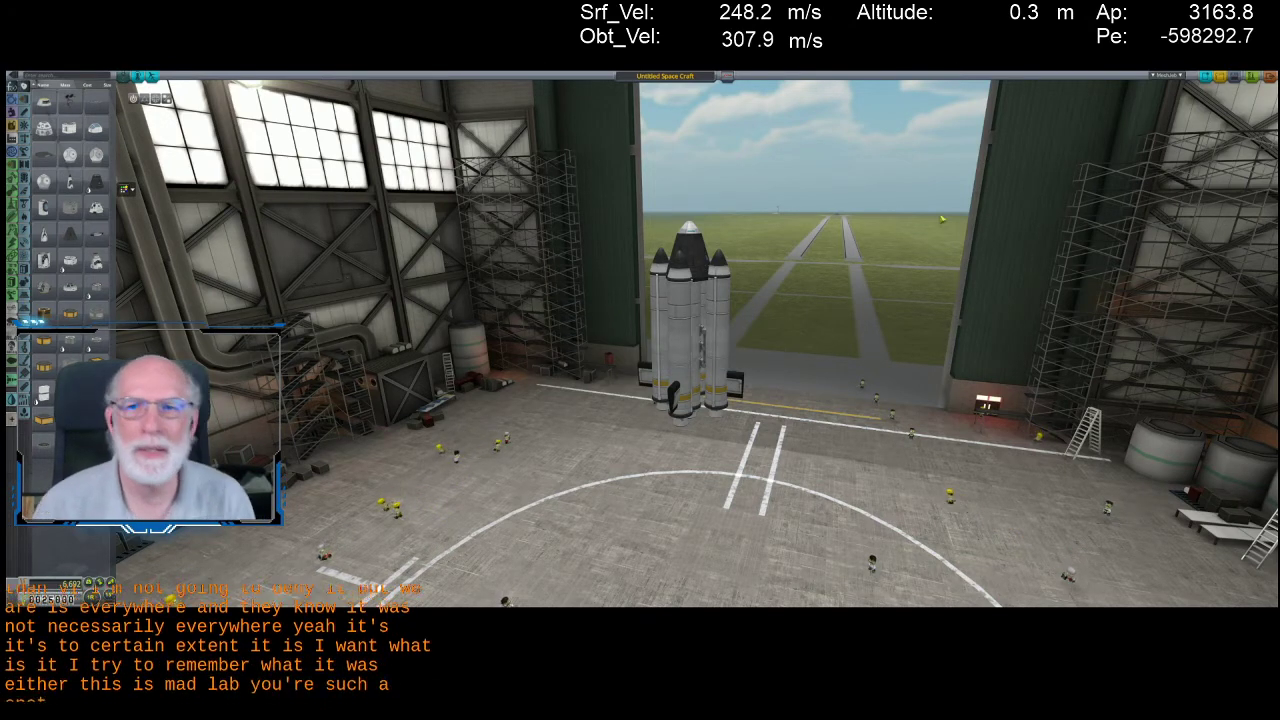
left_click(1252, 77)
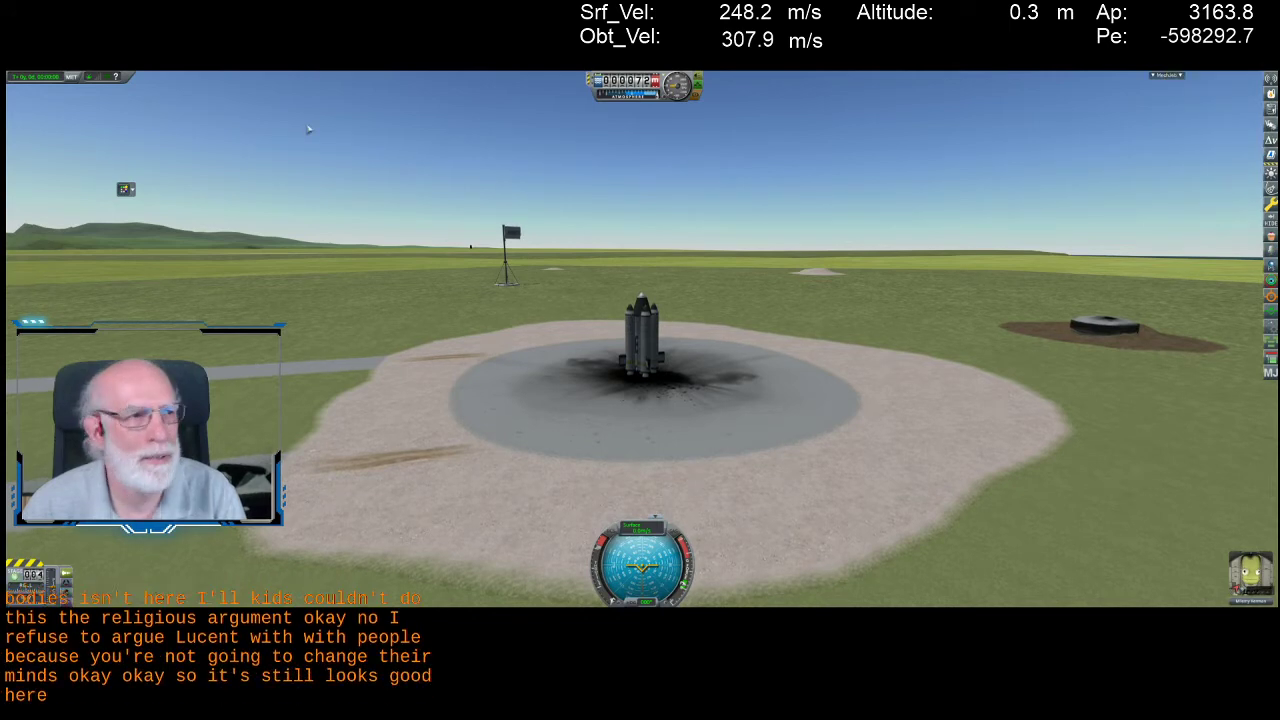
key("Escape")
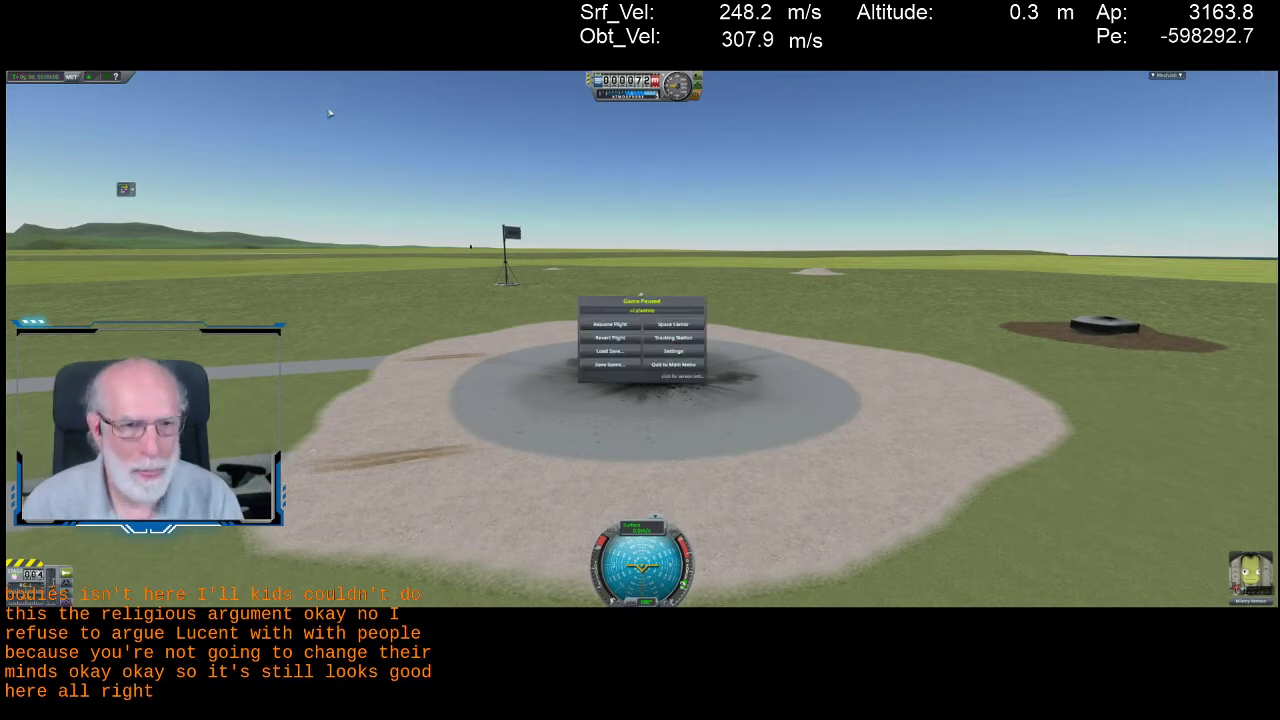
left_click(597, 338)
left_click(592, 350)
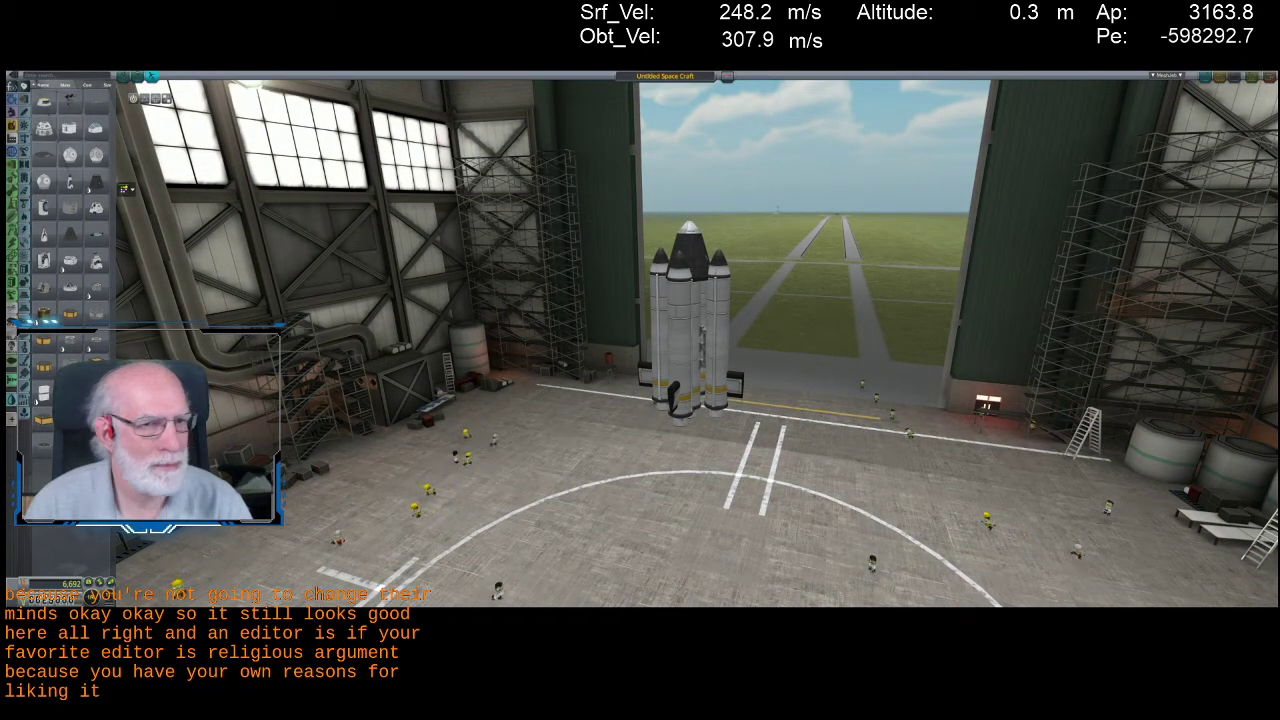
Switch to File Explorer and move the selected mod folders from GameData back into DisabledMods
key("alt+Tab")
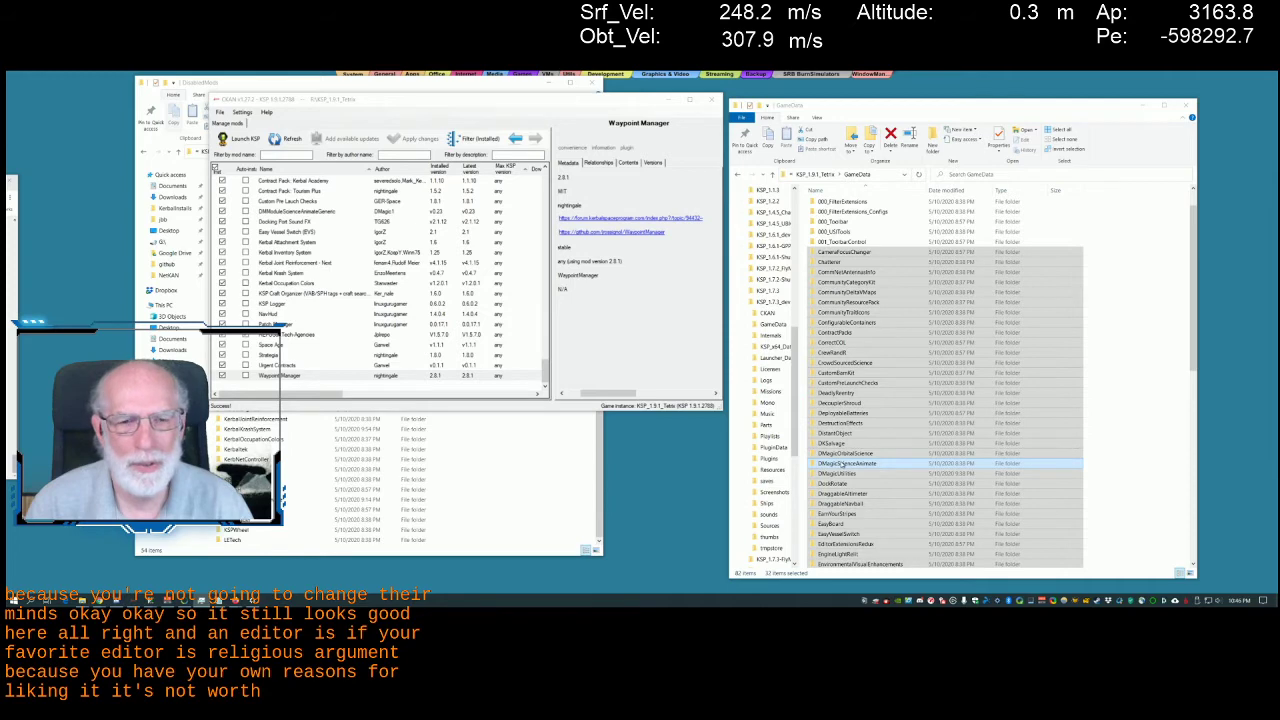
left_click_drag(843, 465, 584, 488)
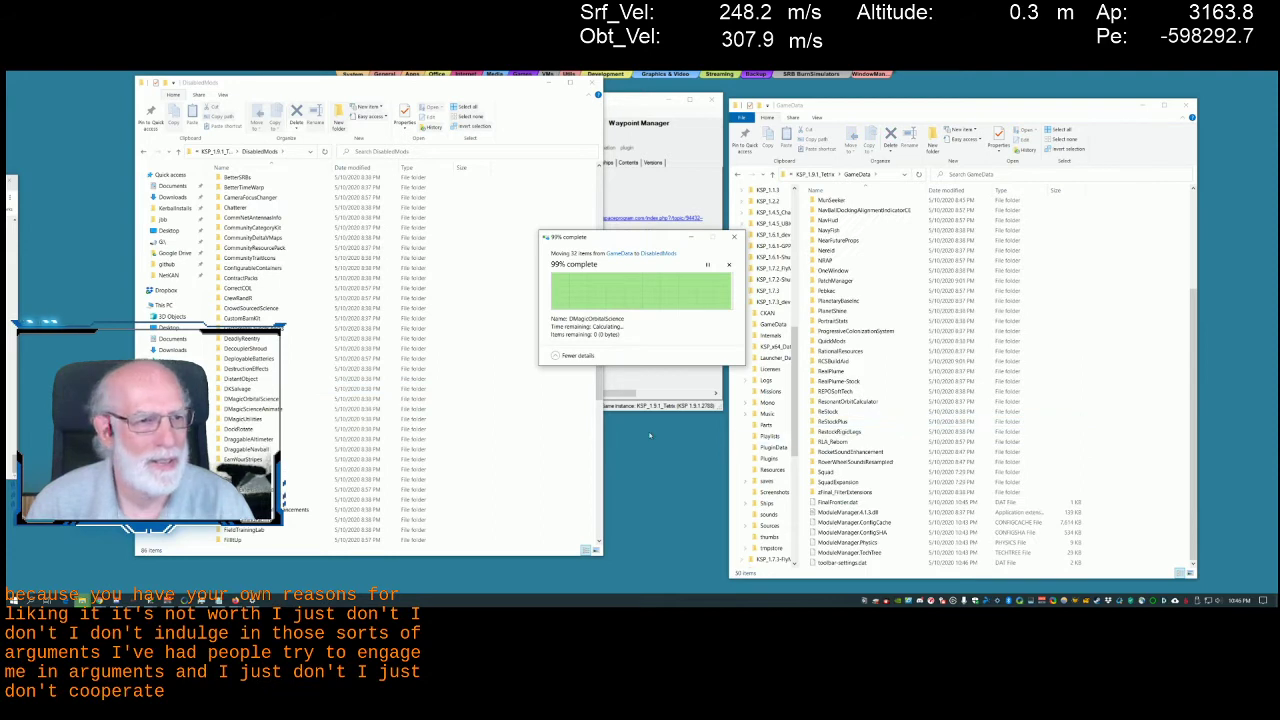
Move the folders FieldTrainingFacility through JX2Antenna from DisabledMods into GameData
scroll(438, 447, "down", 2)
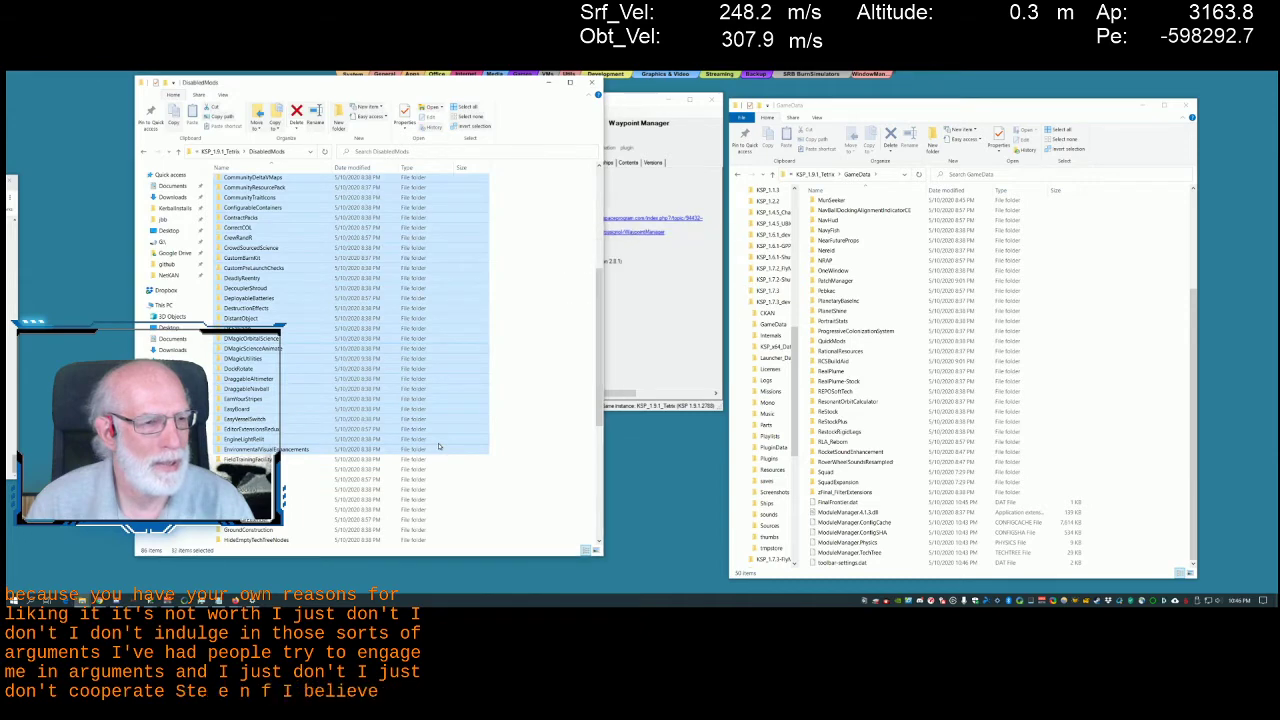
left_click(330, 459)
scroll(327, 380, "down", 7)
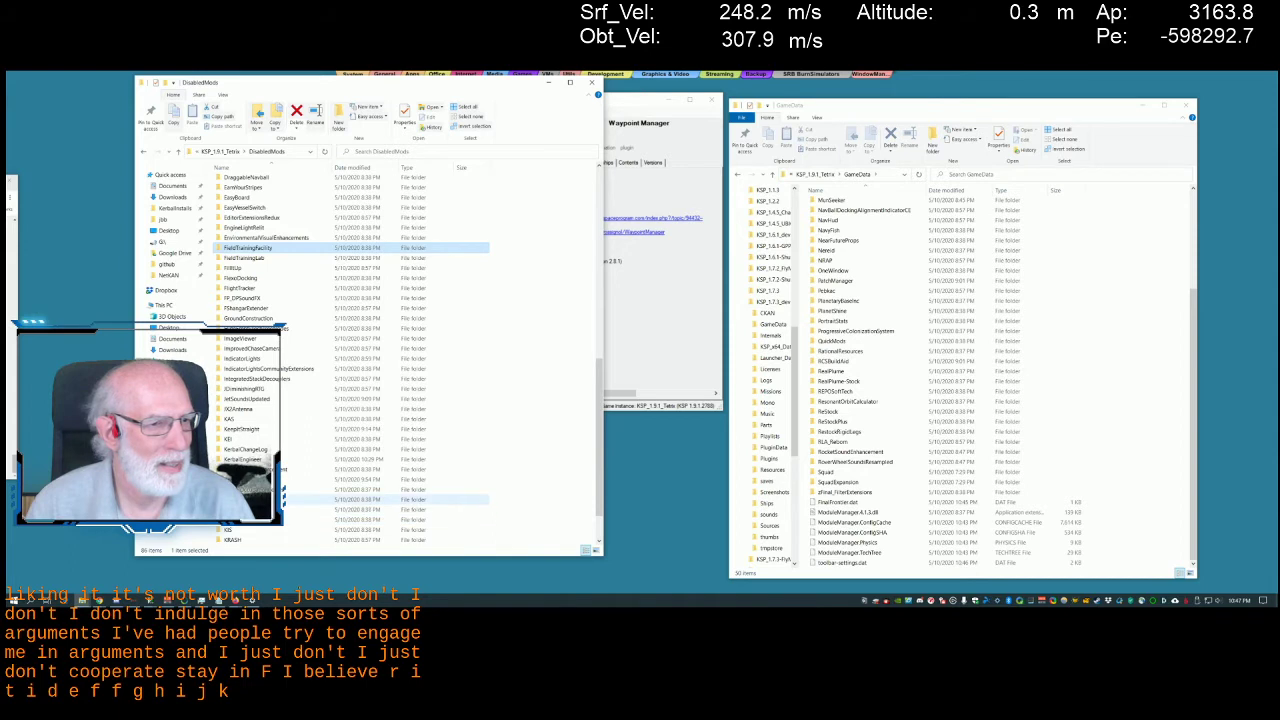
scroll(245, 520, "down", 2)
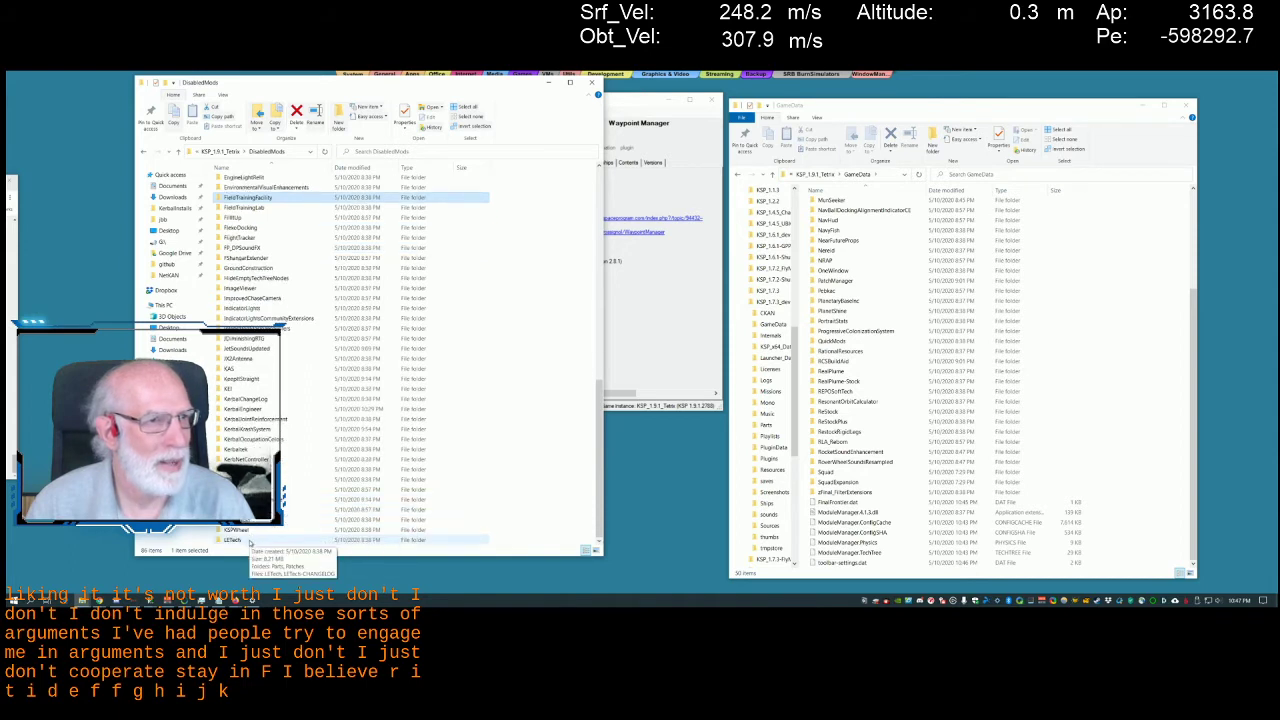
left_click(257, 358, "shift")
left_click_drag(257, 358, 1172, 493)
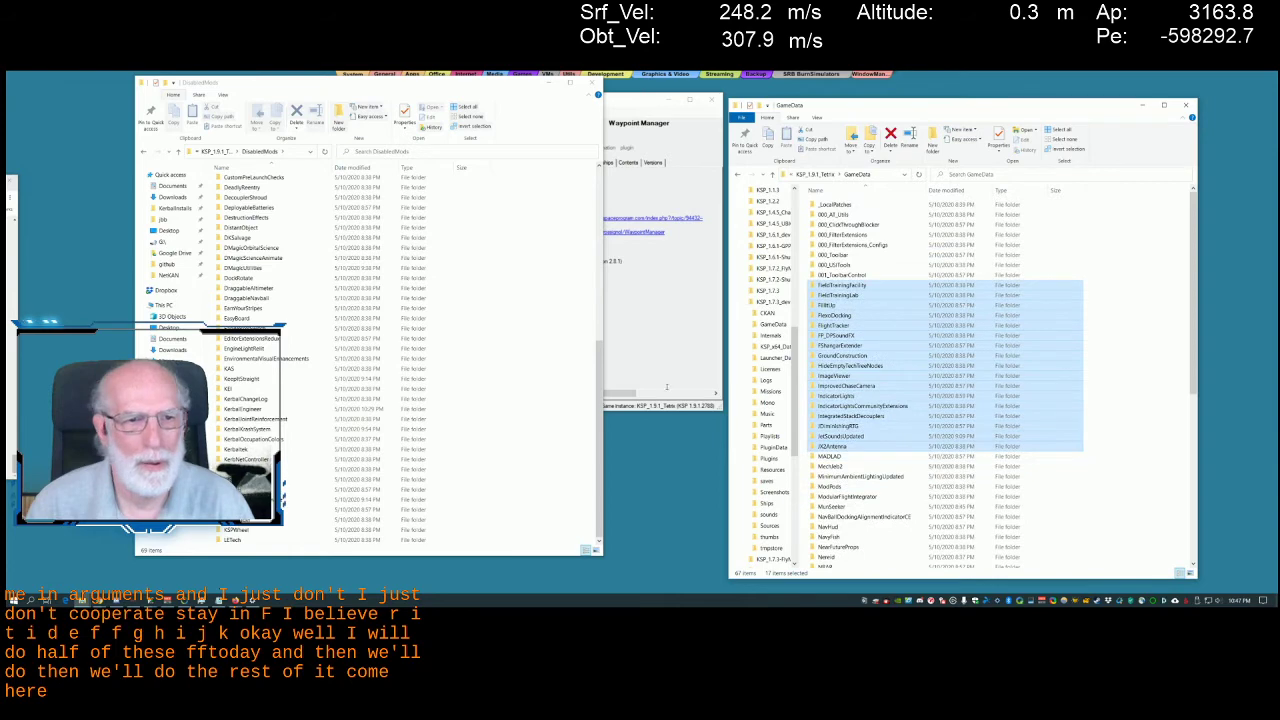
Switch to CKAN and launch KSP despite the incompatible modules
left_click(615, 340)
left_click(240, 139)
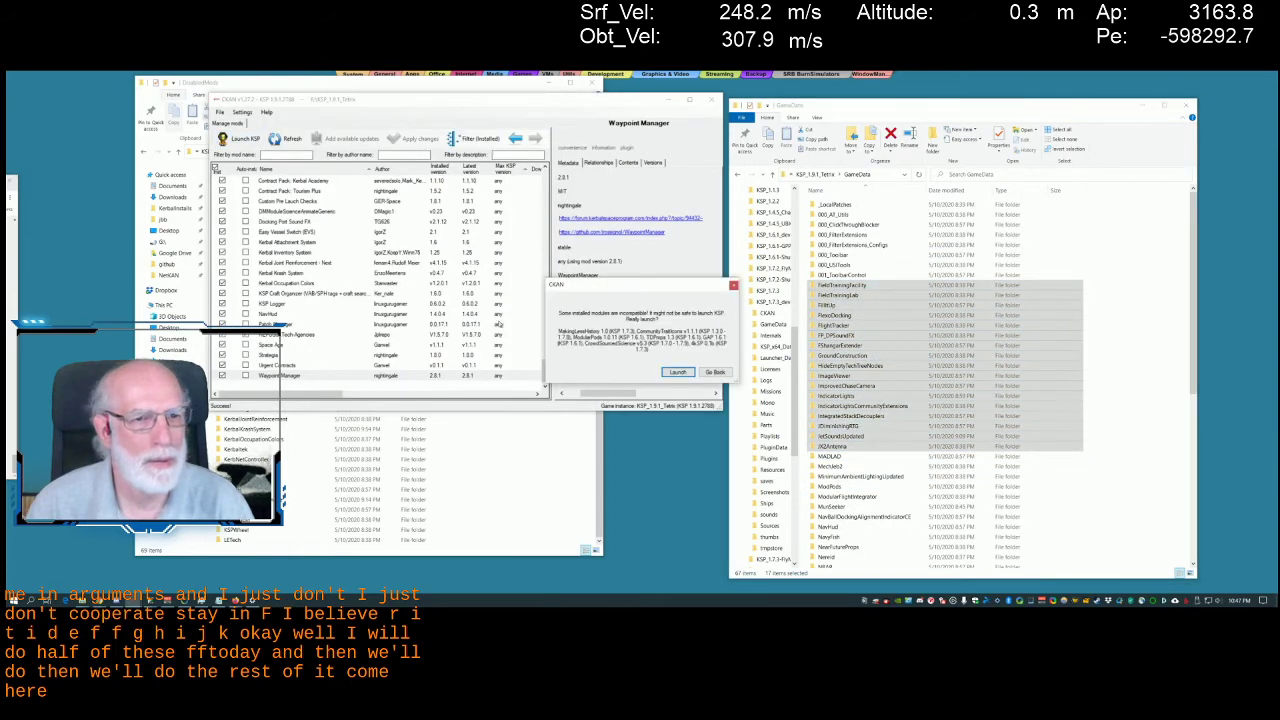
left_click(676, 372)
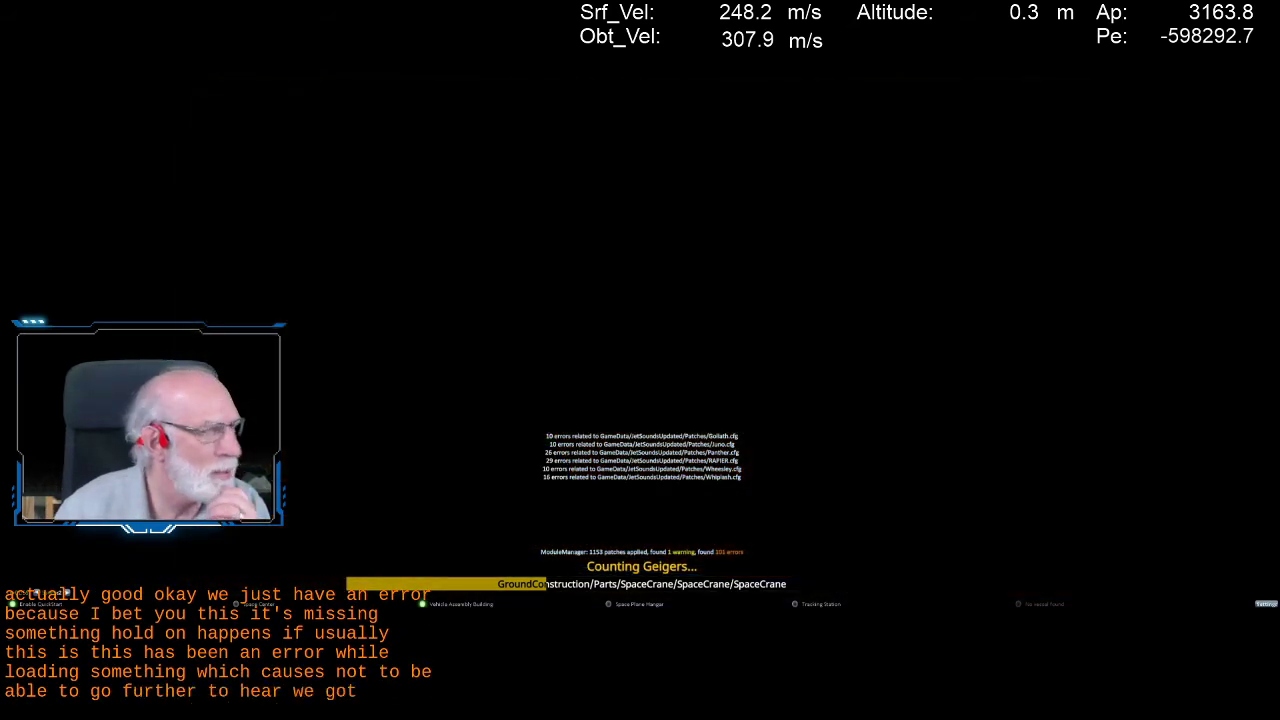
Switch to Player.log in GVIM and examine the ArgumentNullException stack trace and the log entries around it
key("alt+Tab")
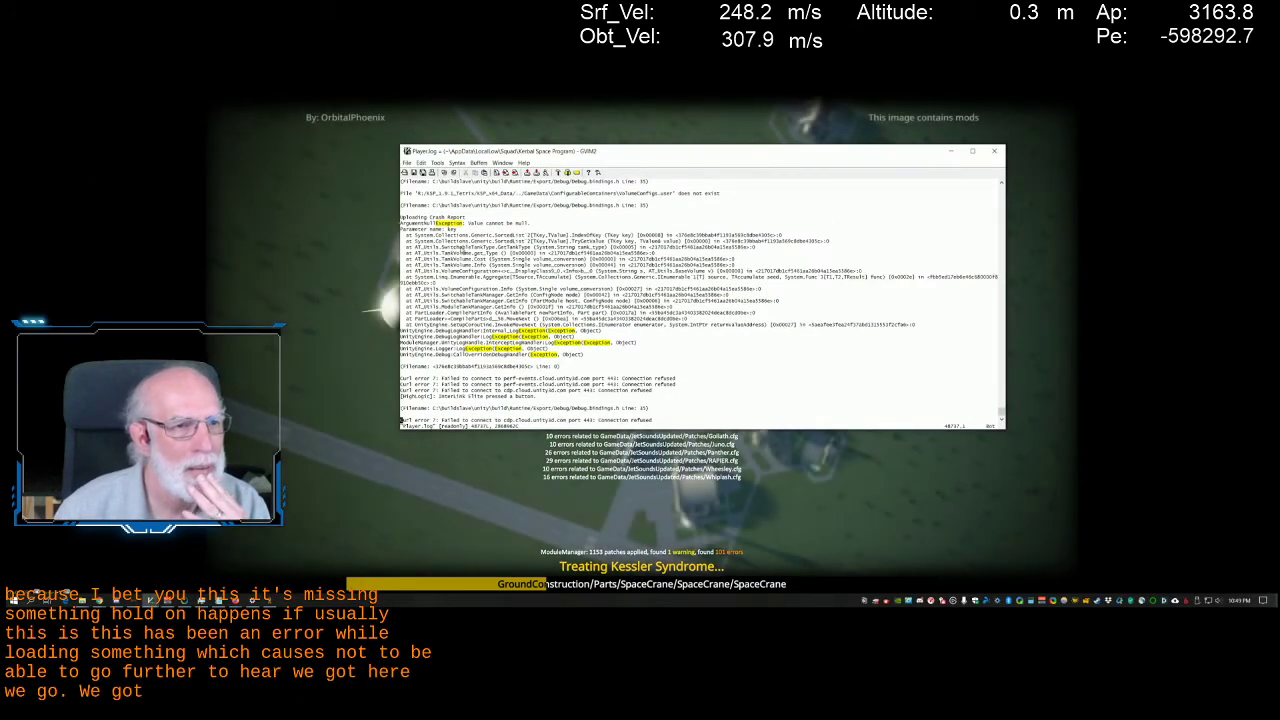
scroll(659, 230, "up", 1)
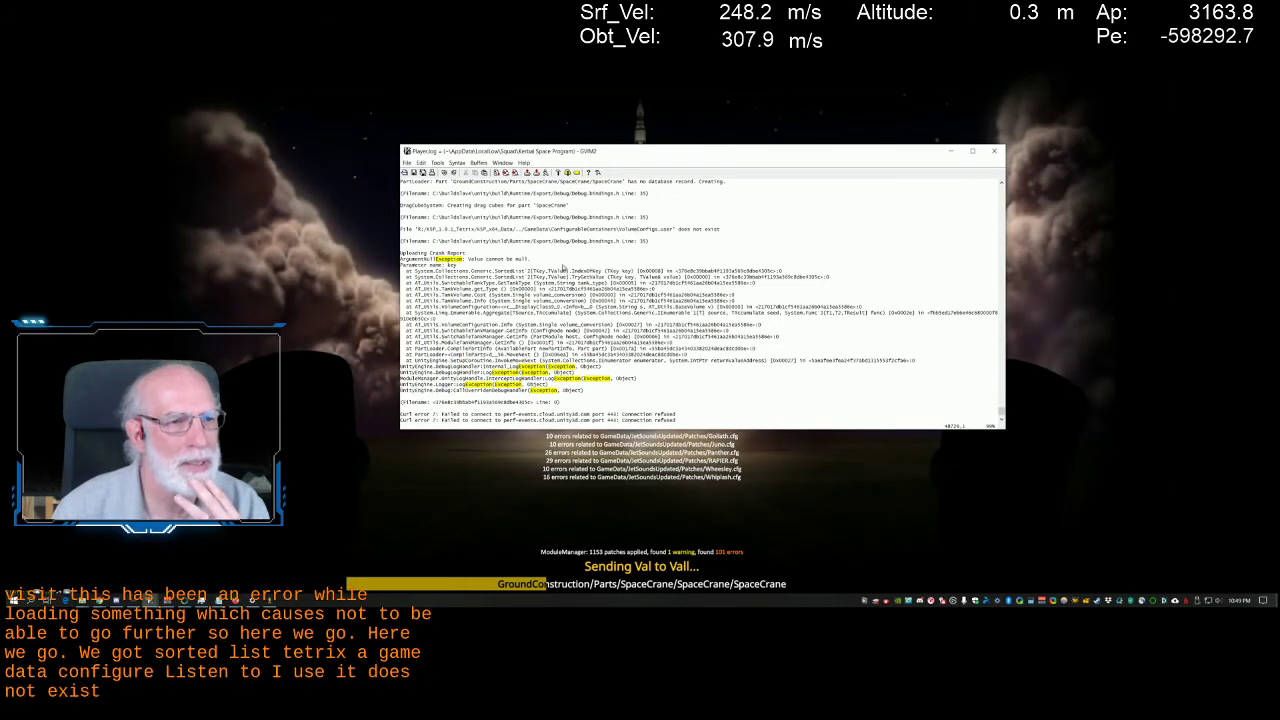
scroll(568, 333, "up", 1)
scroll(568, 333, "up", 1)
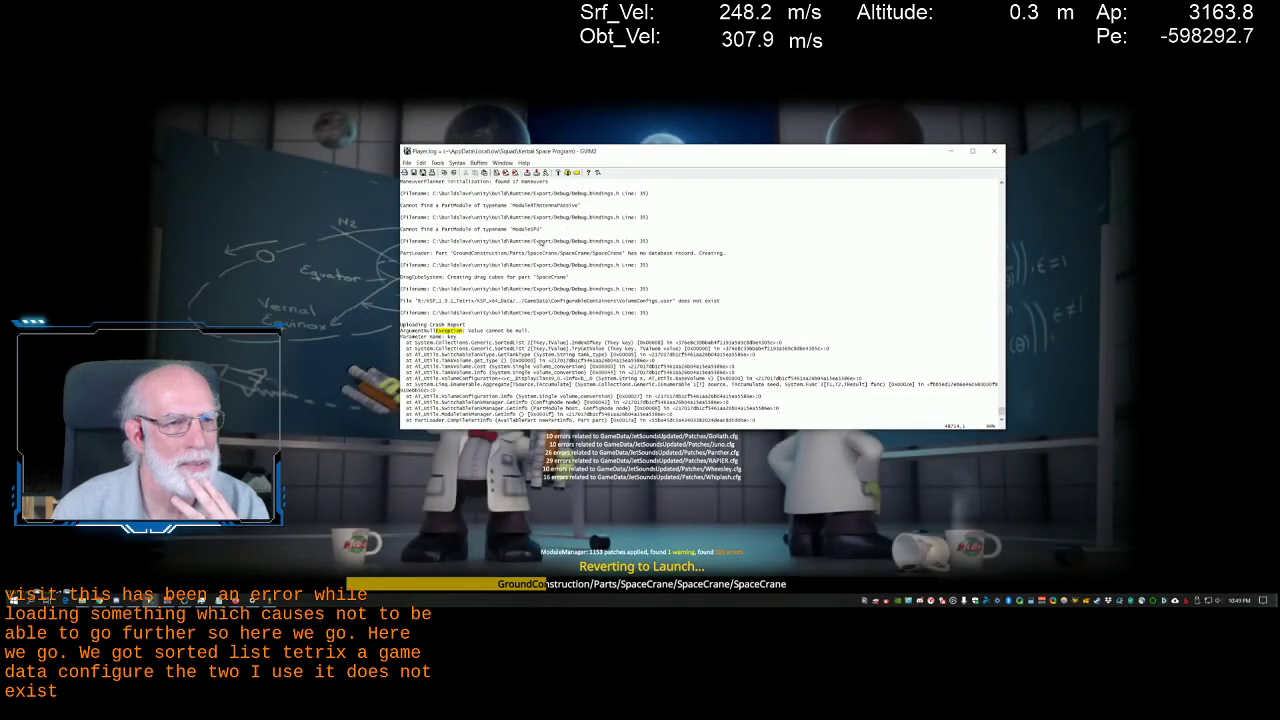
scroll(540, 242, "down", 7)
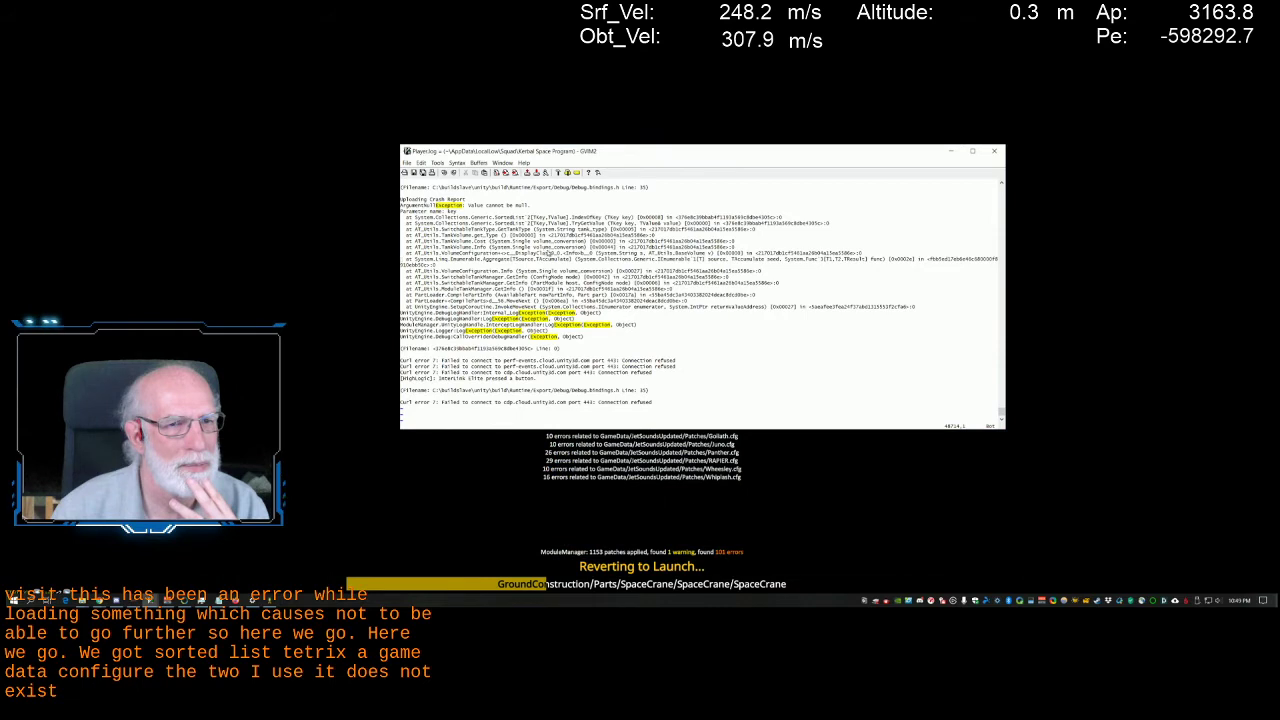
scroll(549, 254, "up", 3)
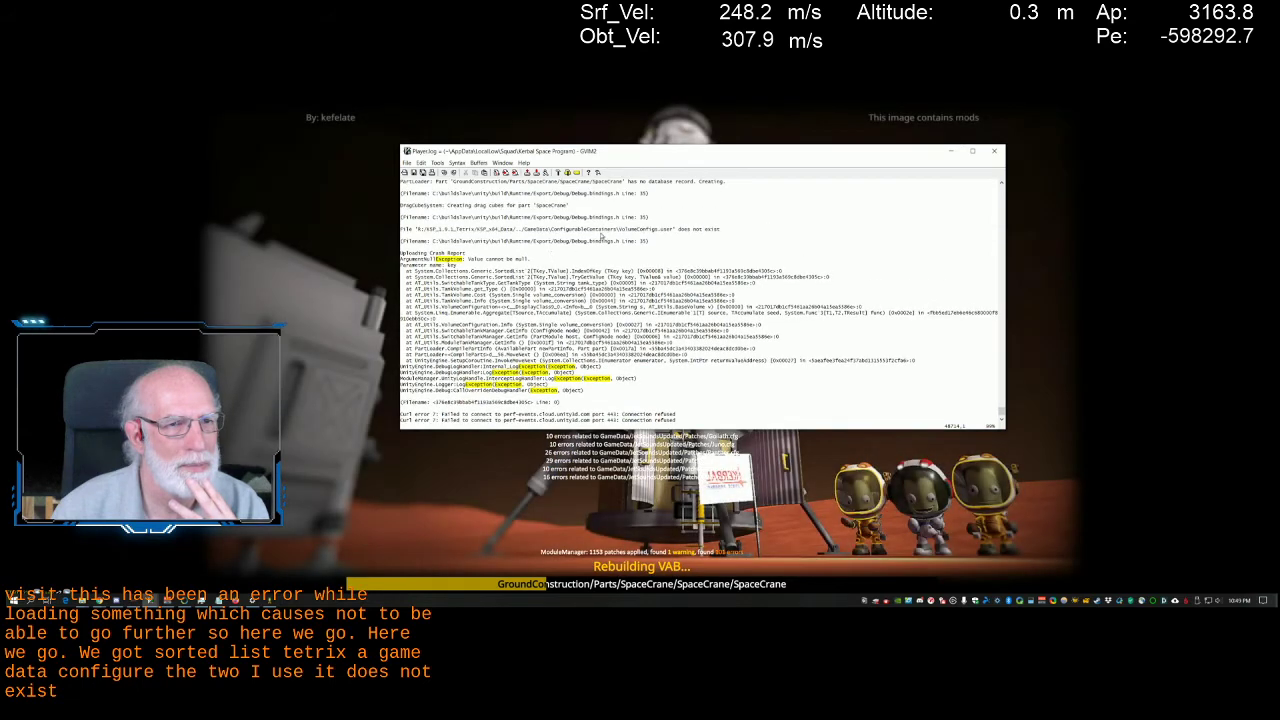
scroll(604, 232, "down", 1)
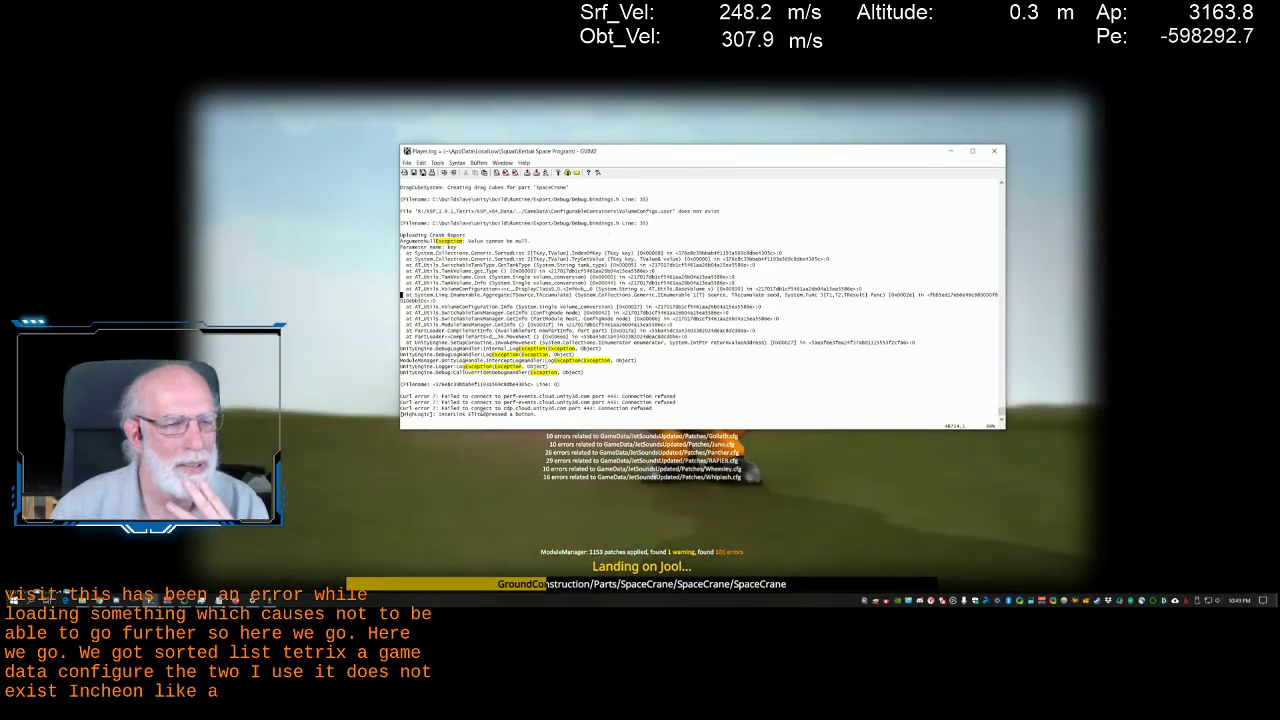
Examine the earlier log entries for the MechJeb module registry exception and the GroundConstruction part loading
scroll(493, 381, "up", 2)
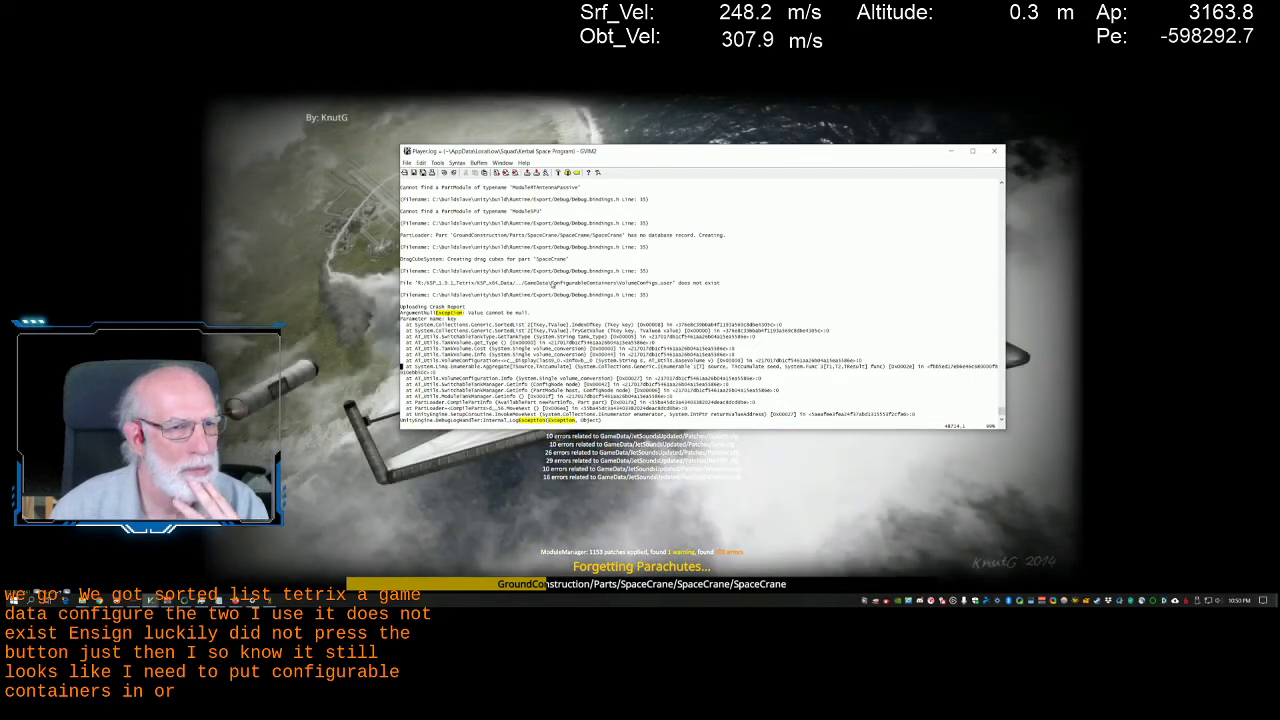
scroll(551, 286, "up", 1)
scroll(552, 285, "up", 3)
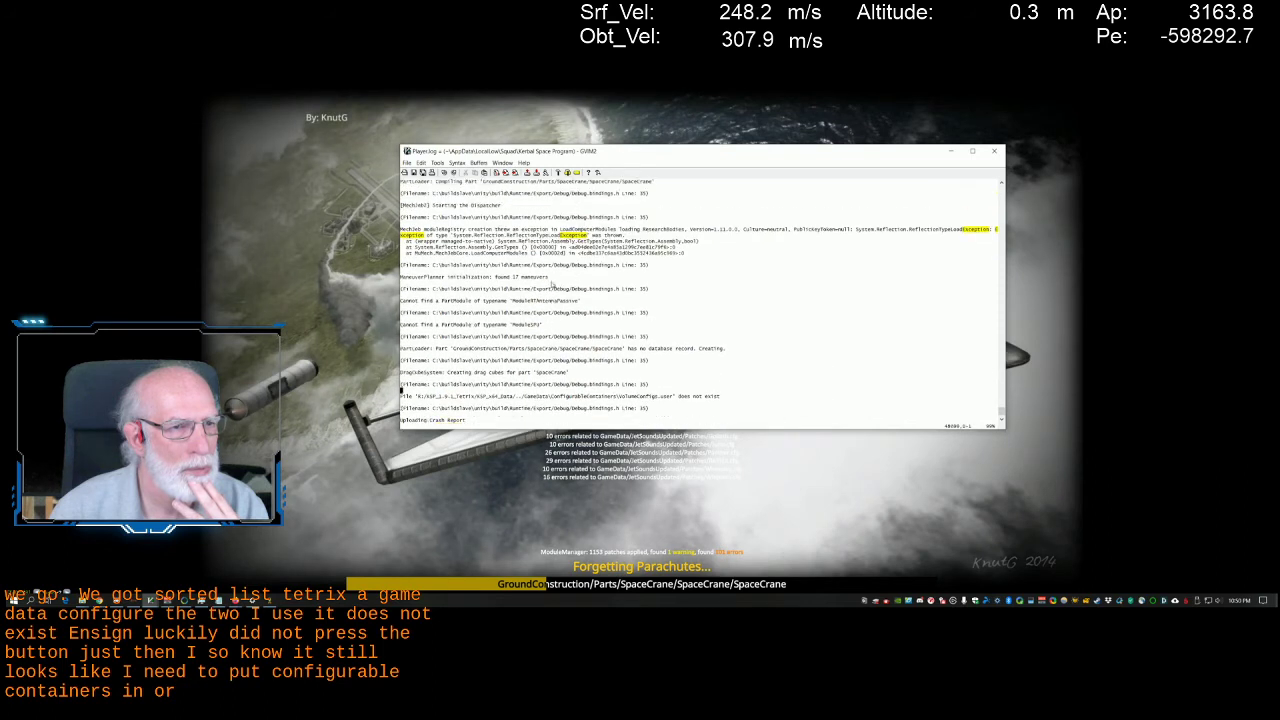
scroll(547, 289, "up", 1)
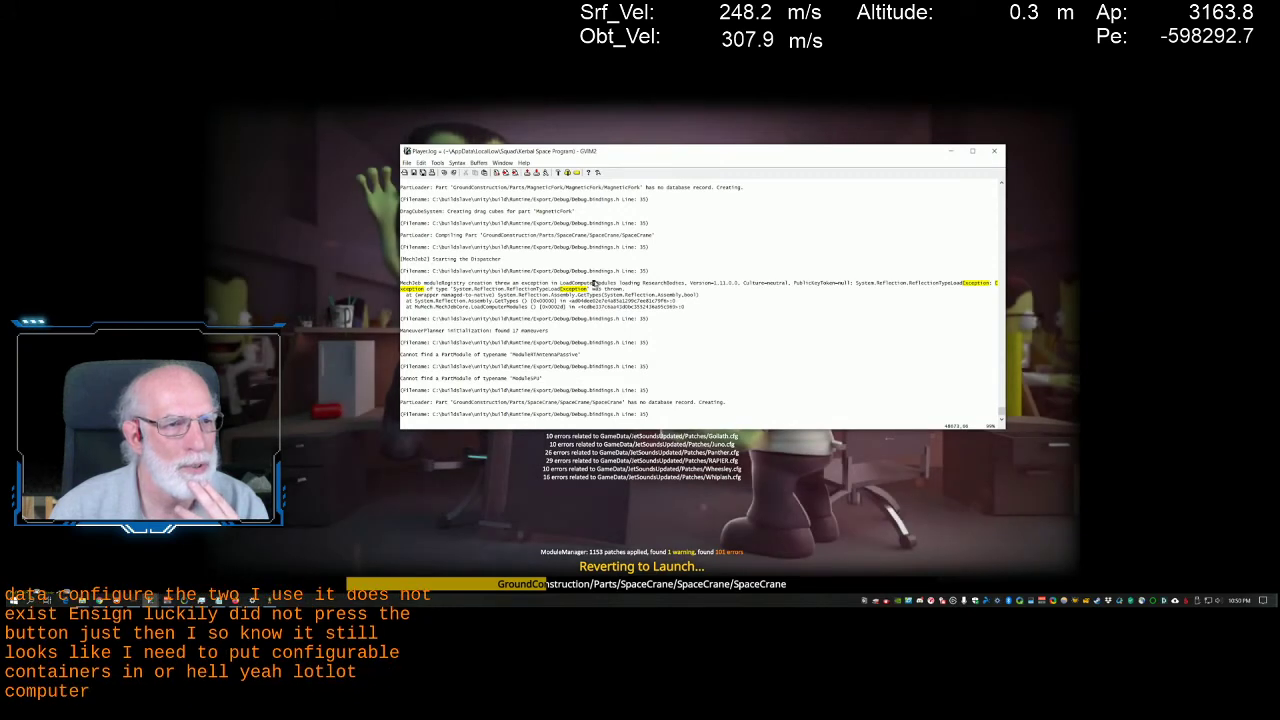
double_click(590, 284)
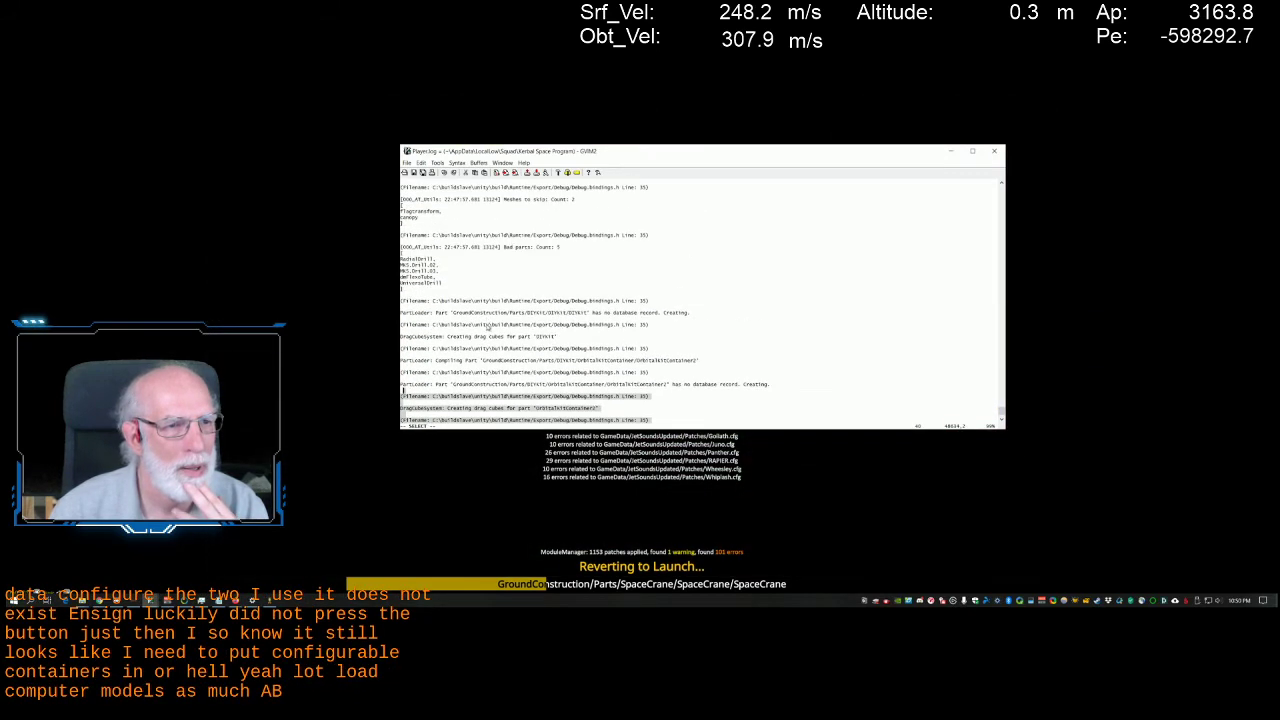
scroll(490, 327, "up", 5)
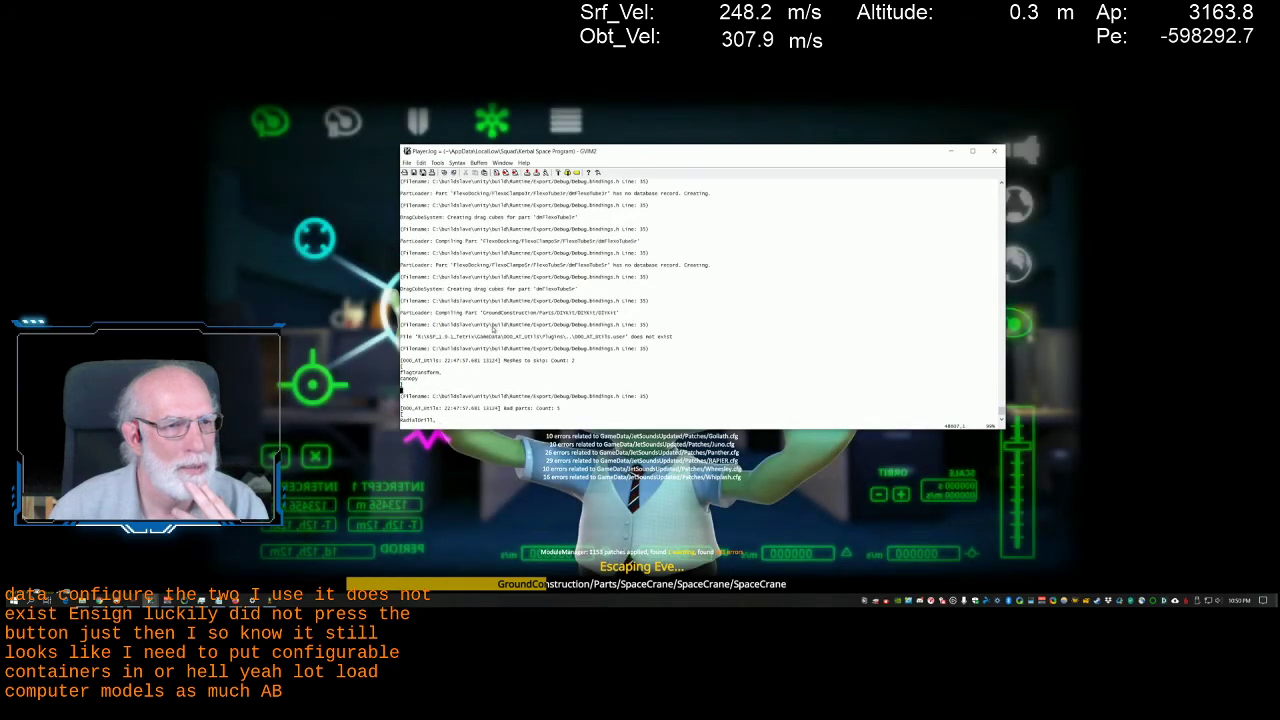
scroll(492, 330, "down", 6)
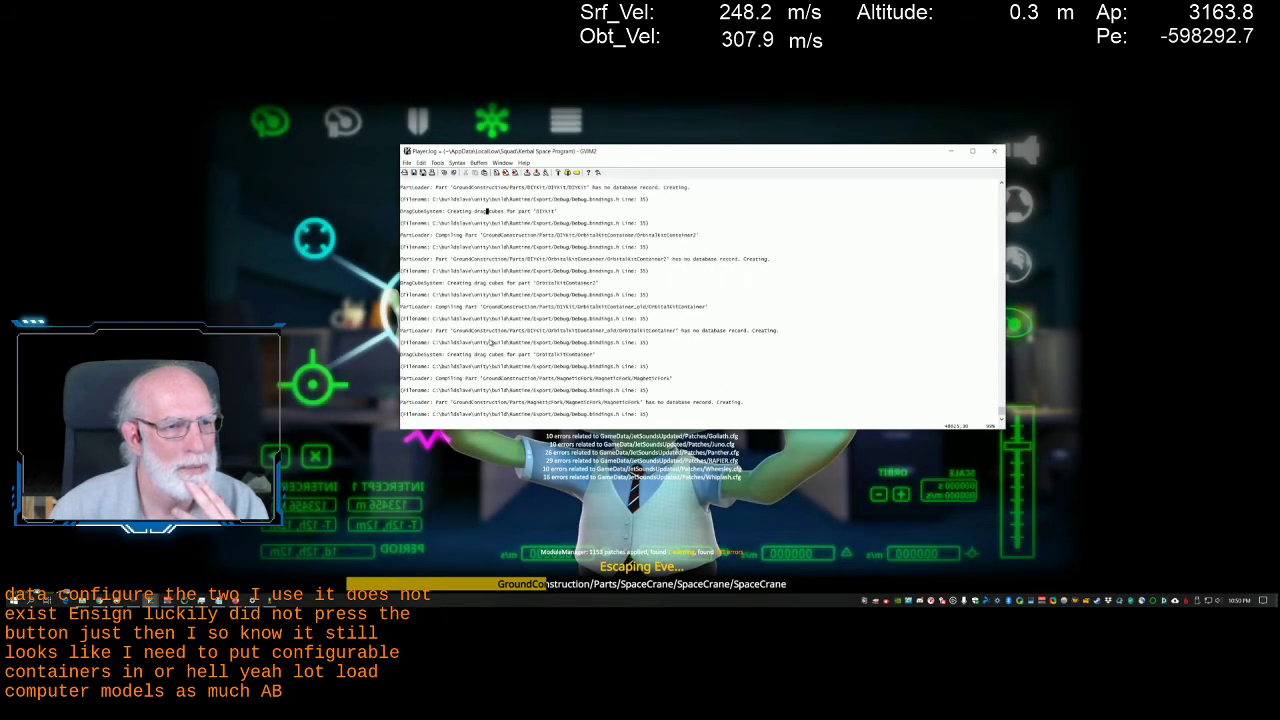
scroll(490, 338, "down", 4)
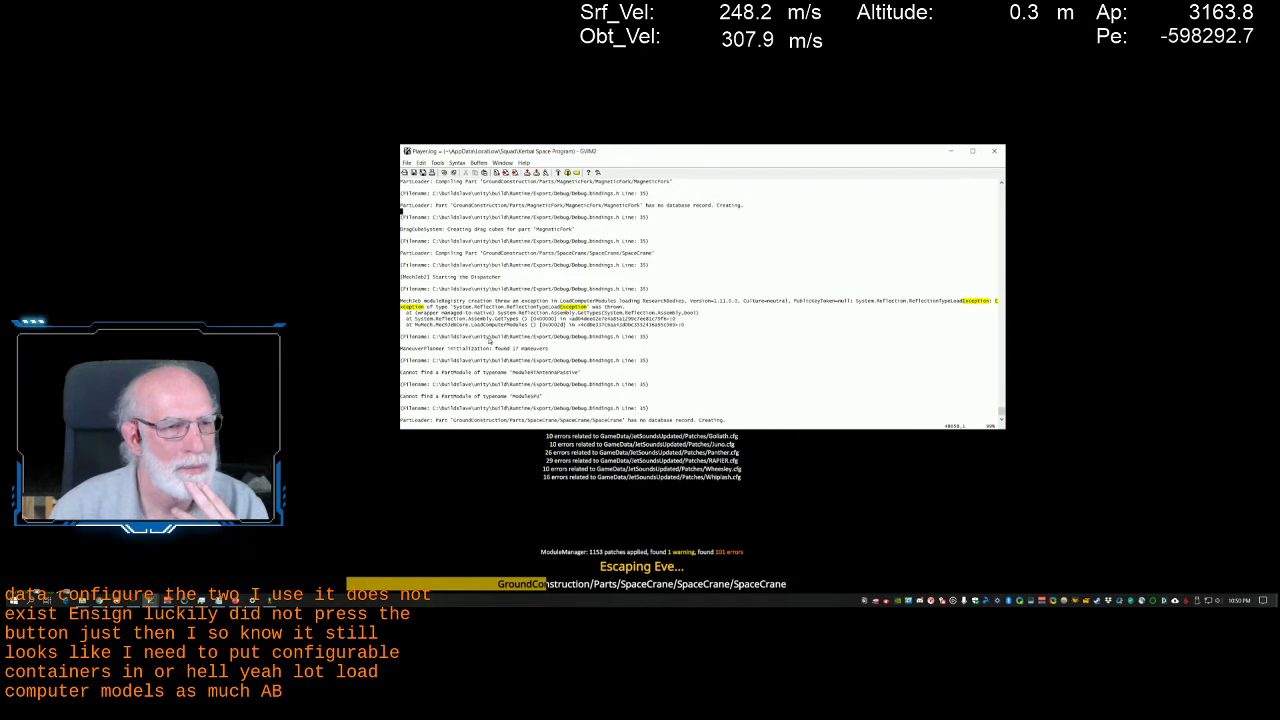
scroll(490, 340, "down", 1)
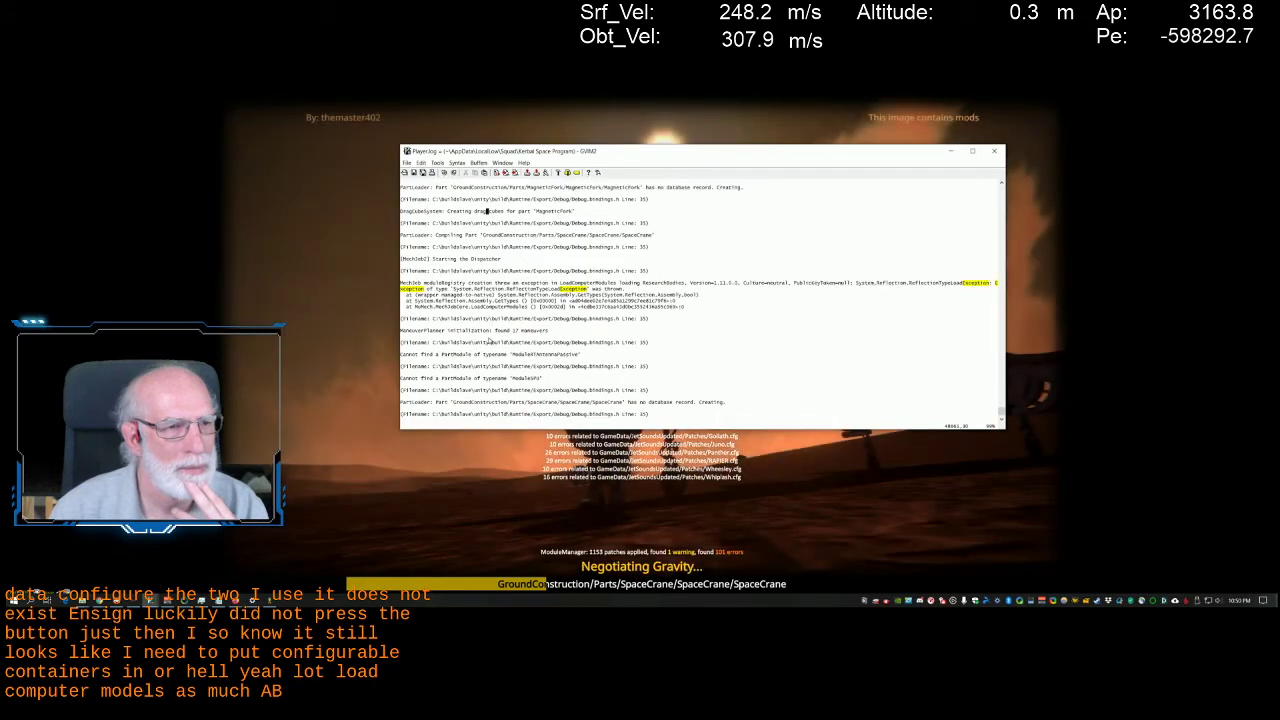
scroll(488, 341, "down", 5)
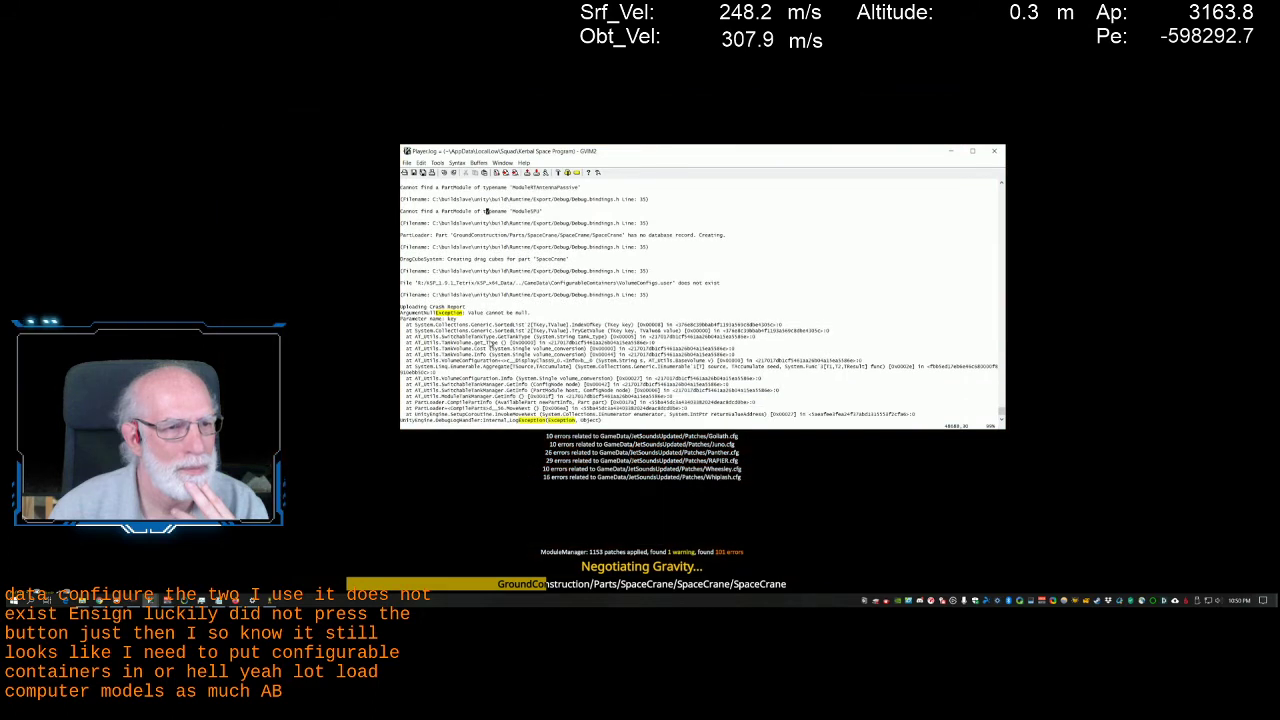
scroll(488, 341, "down", 1)
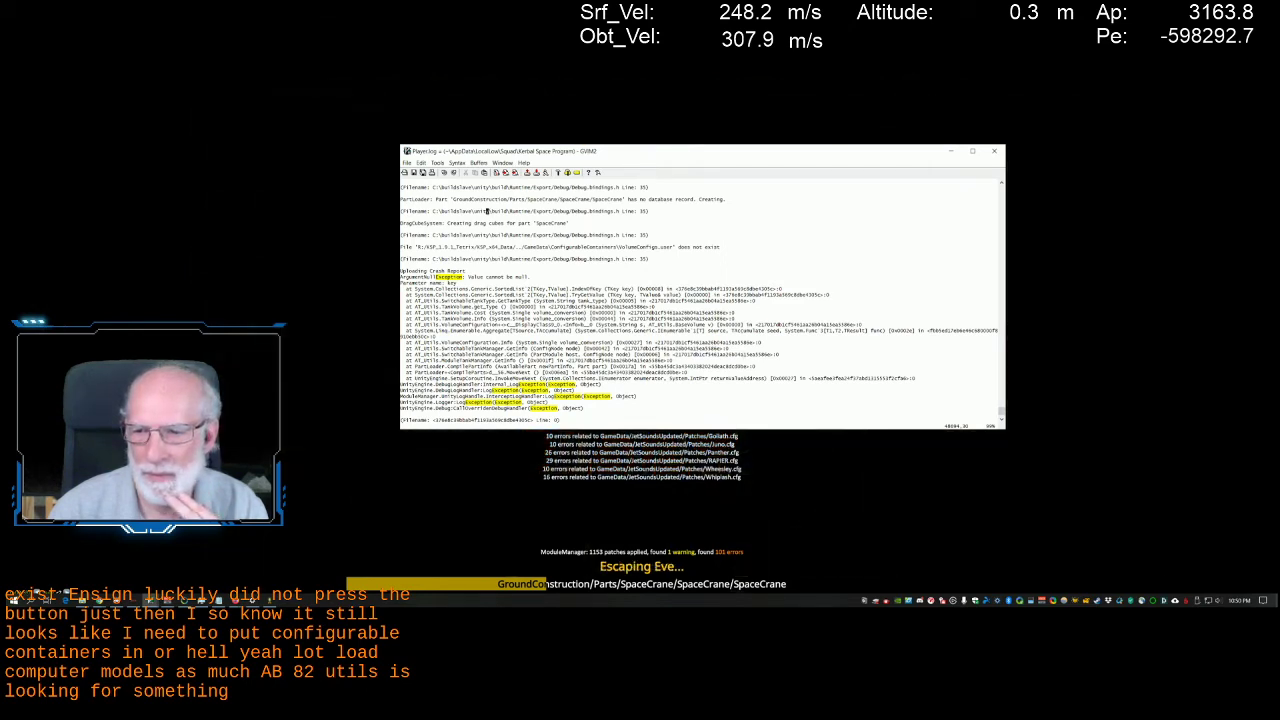
Switch to the GameData folder and move the 000_AT_Utils folder into DisabledMods
key("alt+Tab")
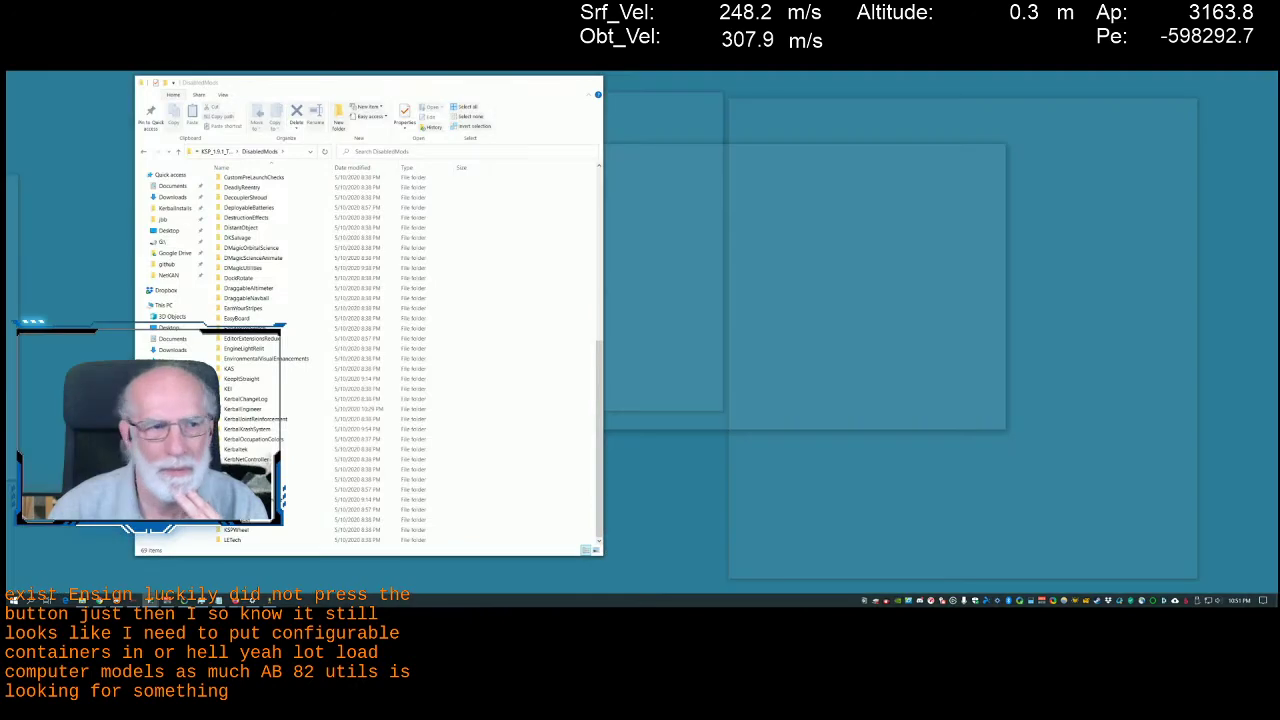
key("alt+Tab")
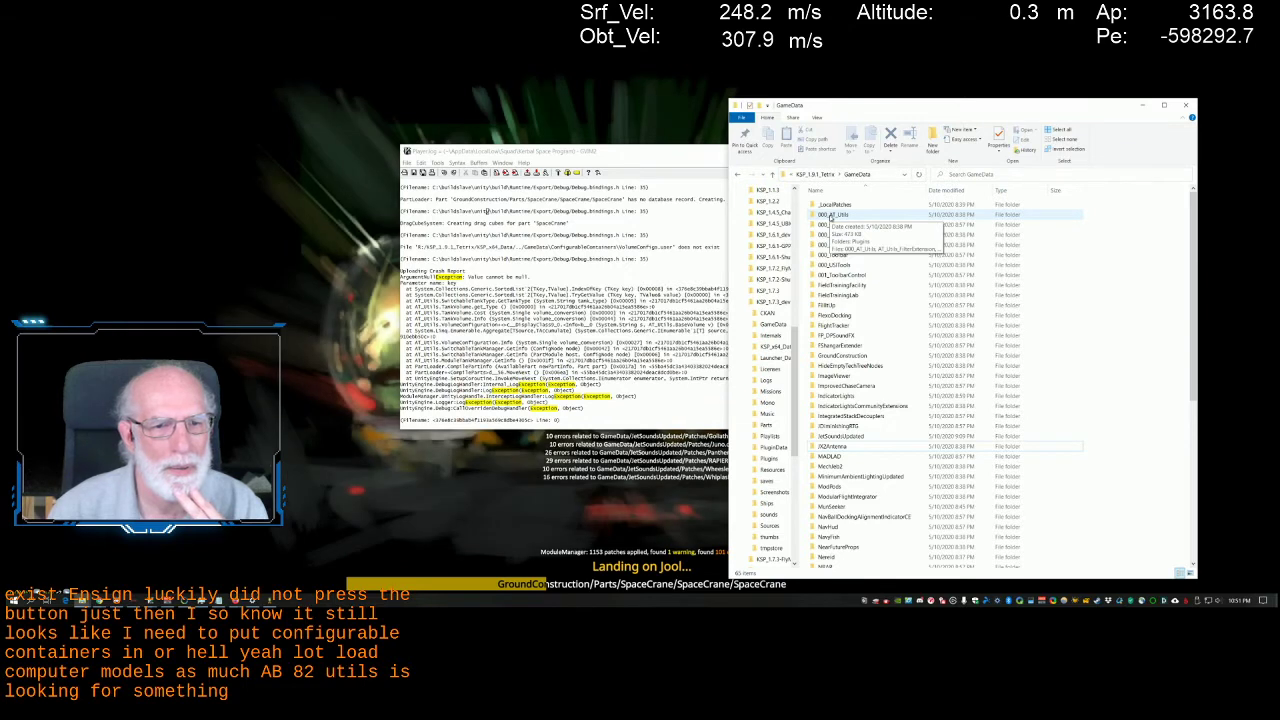
scroll(833, 215, "down", 7)
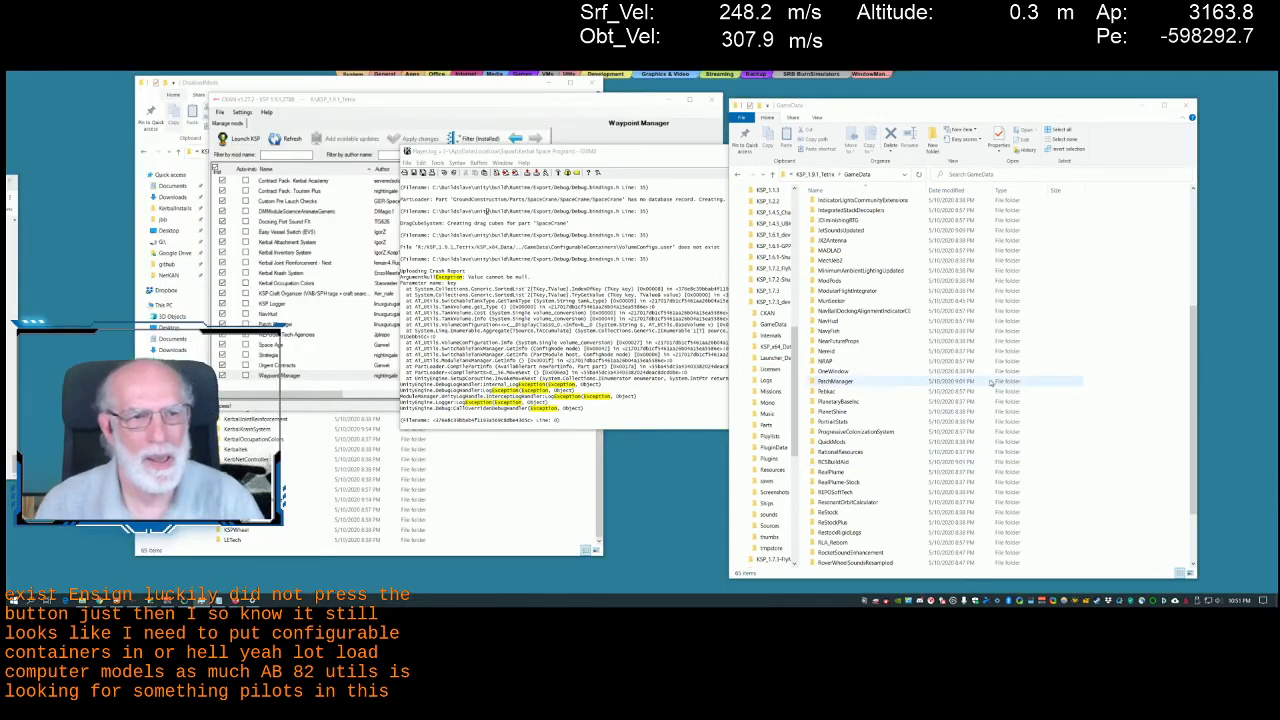
scroll(872, 497, "down", 3)
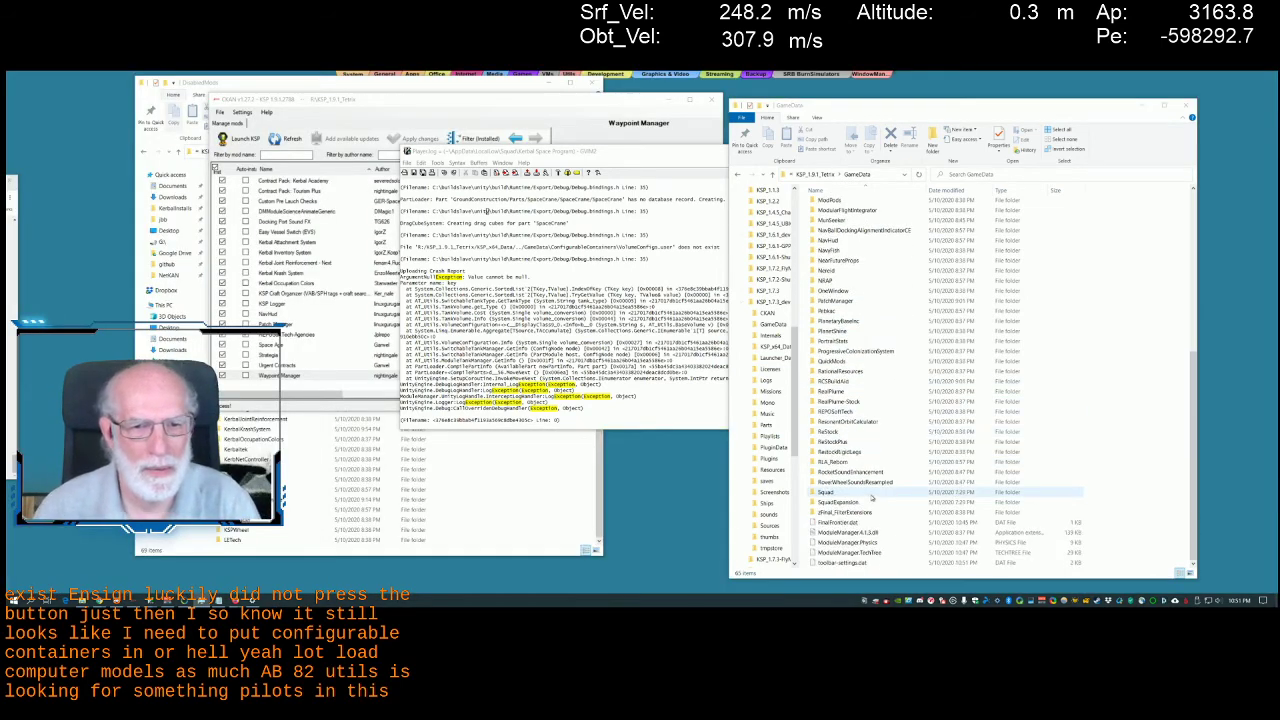
scroll(872, 497, "up", 10)
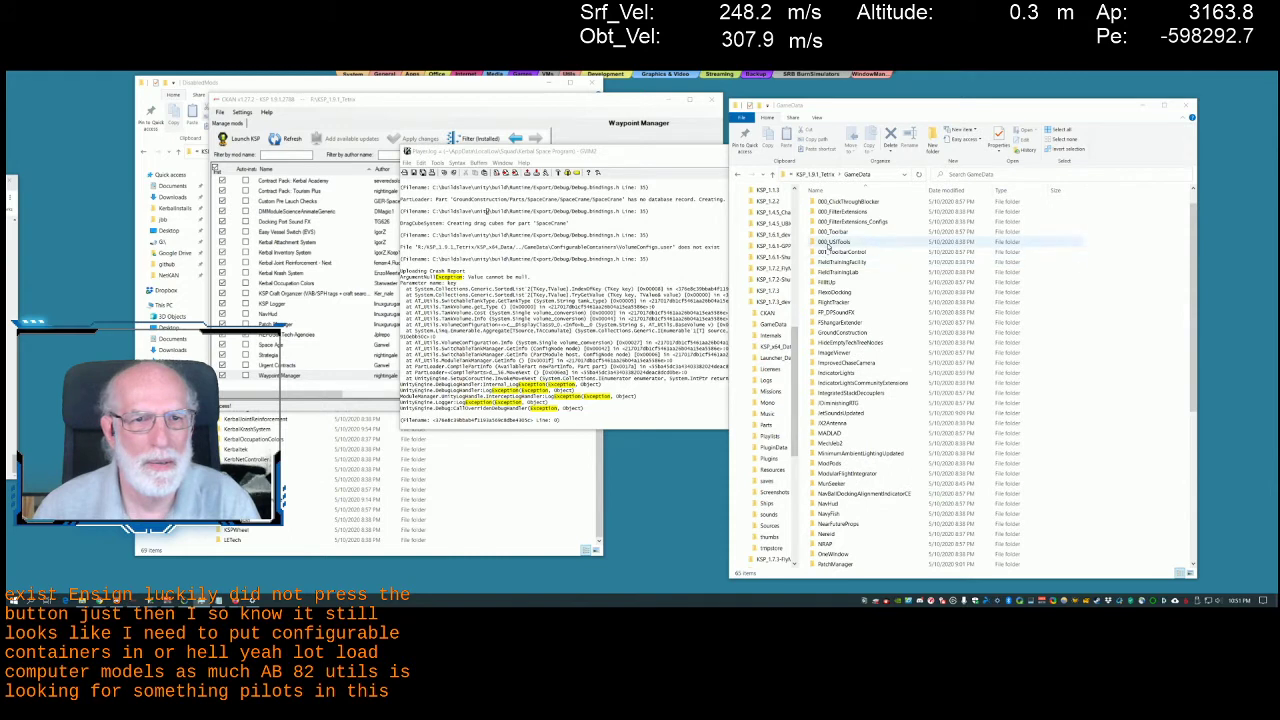
scroll(830, 220, "up", 1)
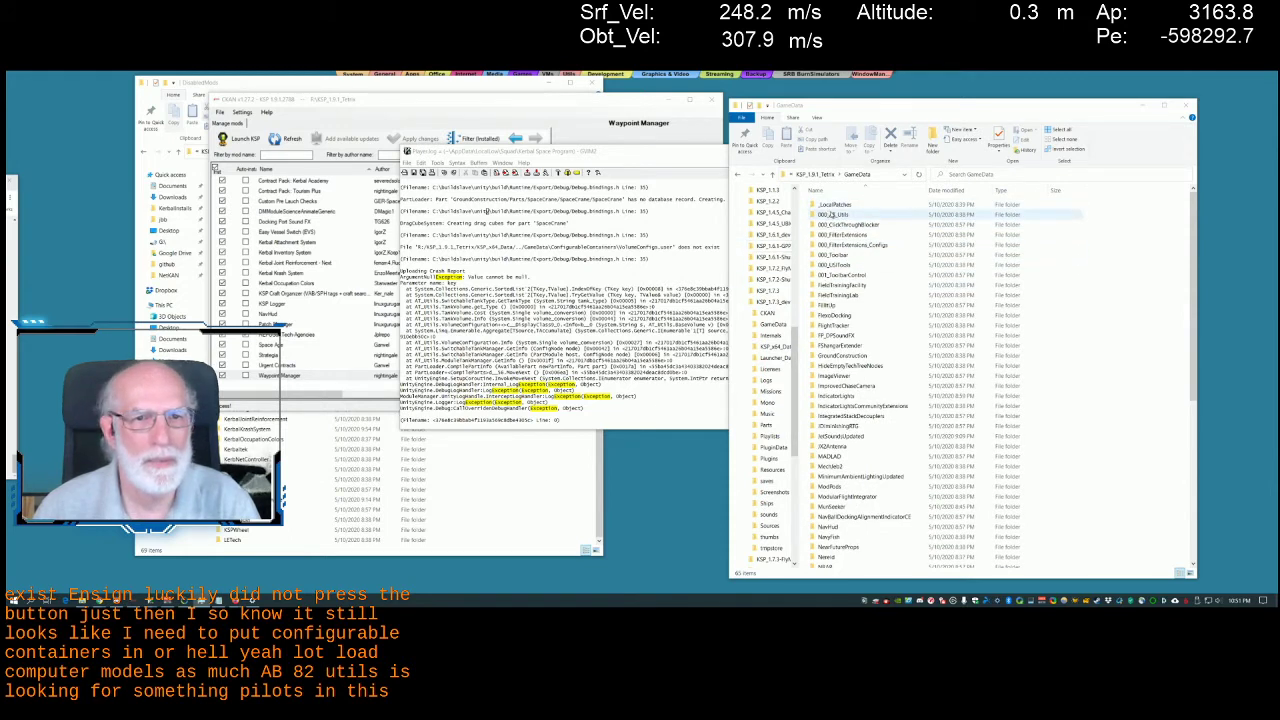
left_click_drag(840, 214, 568, 470)
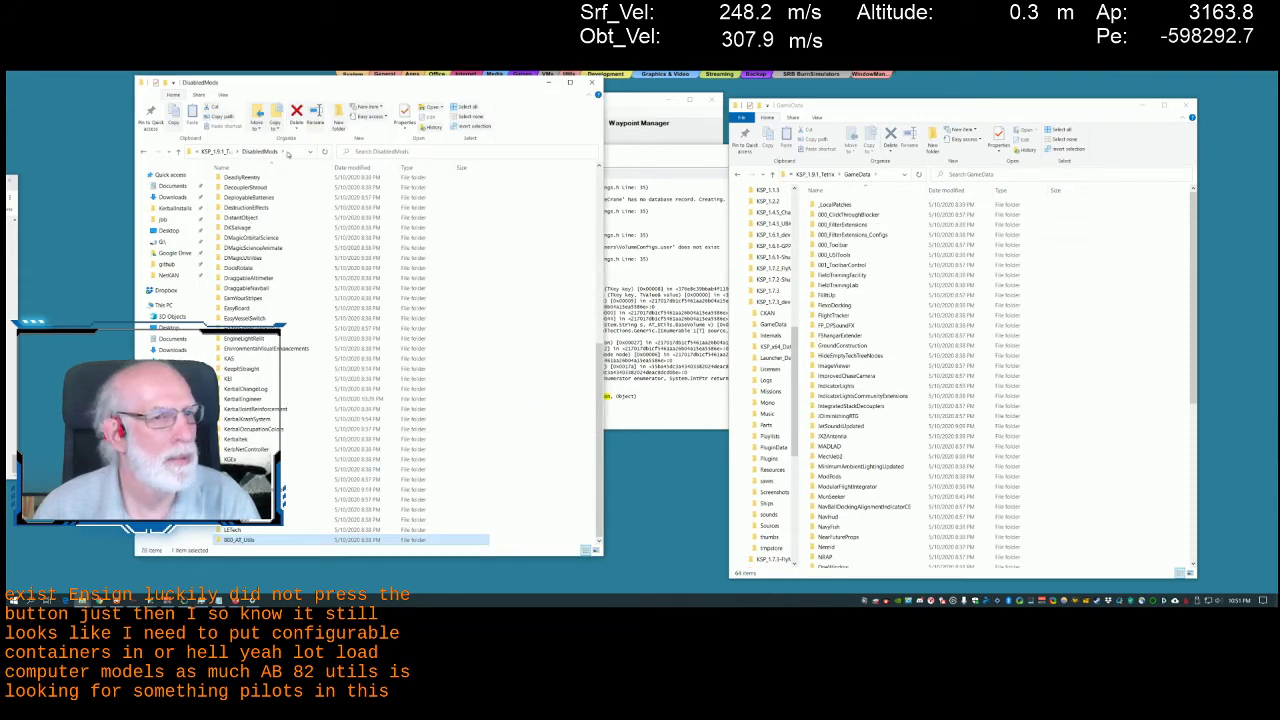
Switch to CKAN and launch KSP again despite the incompatible installed modules
left_click(611, 113)
left_click(232, 138)
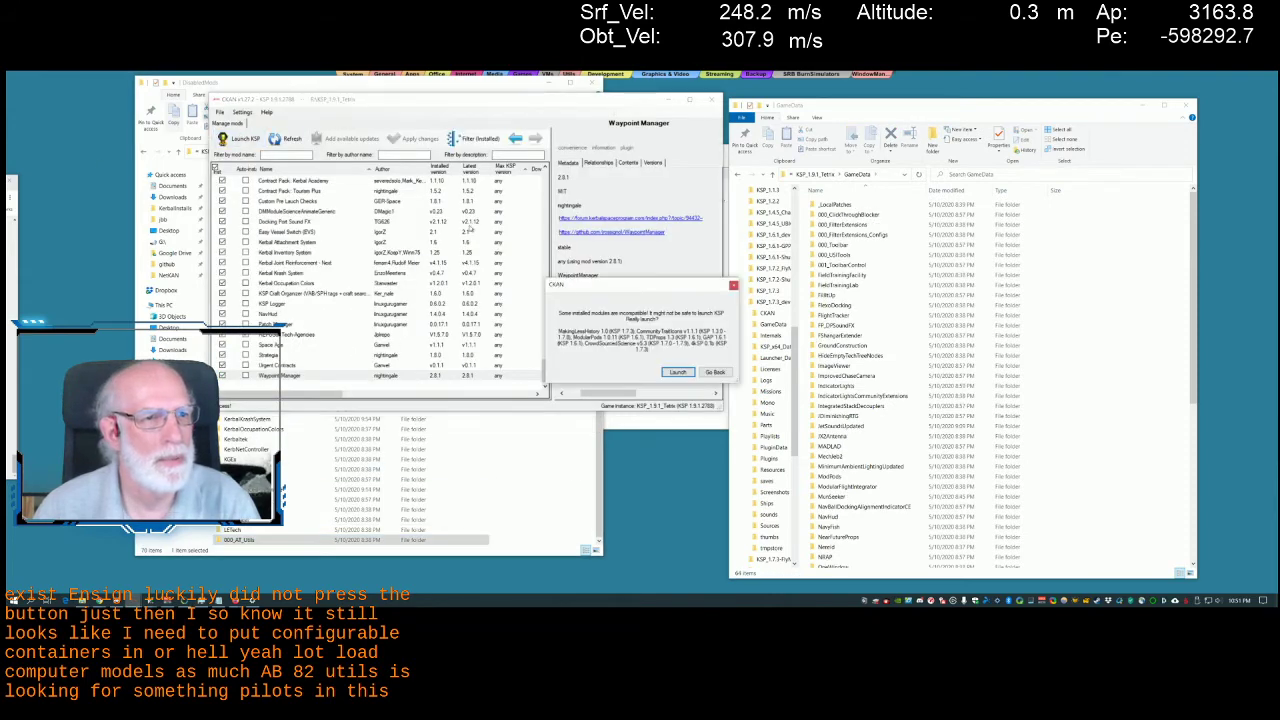
left_click(676, 373)
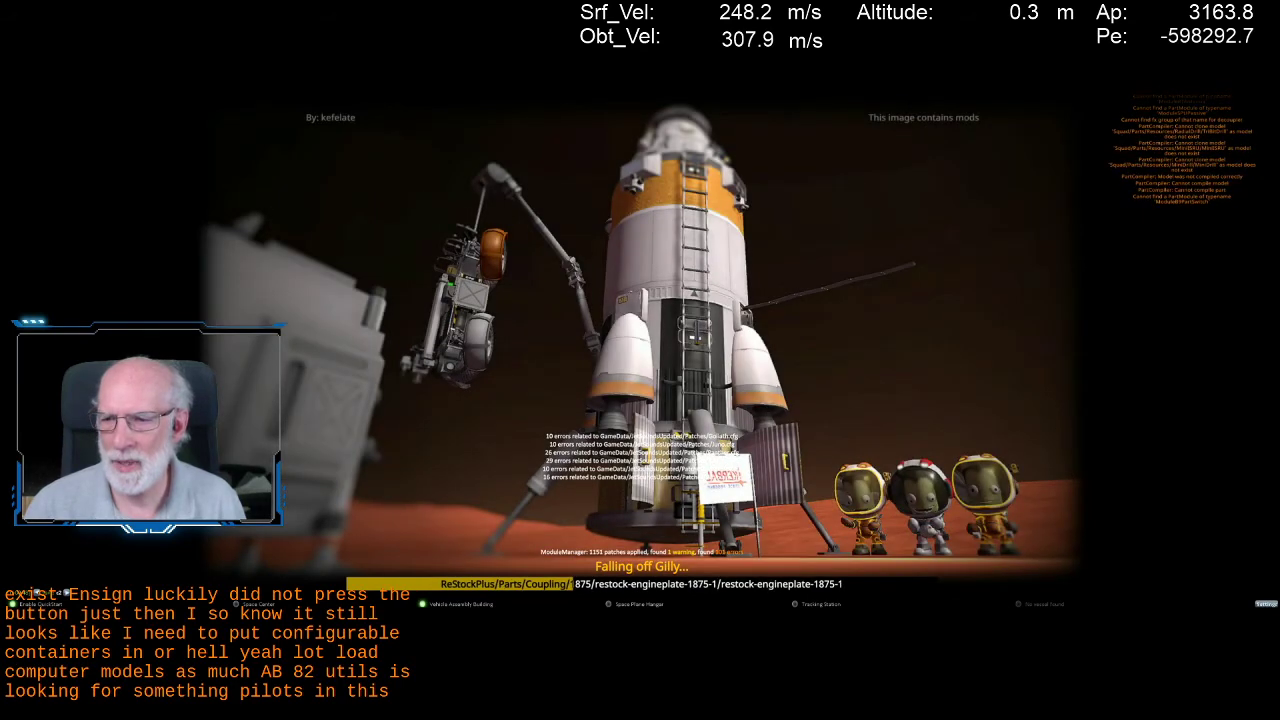
Switch to Player.log in GVIM, reload the changed file and search for "Exception" from line 1
key("alt+Tab")
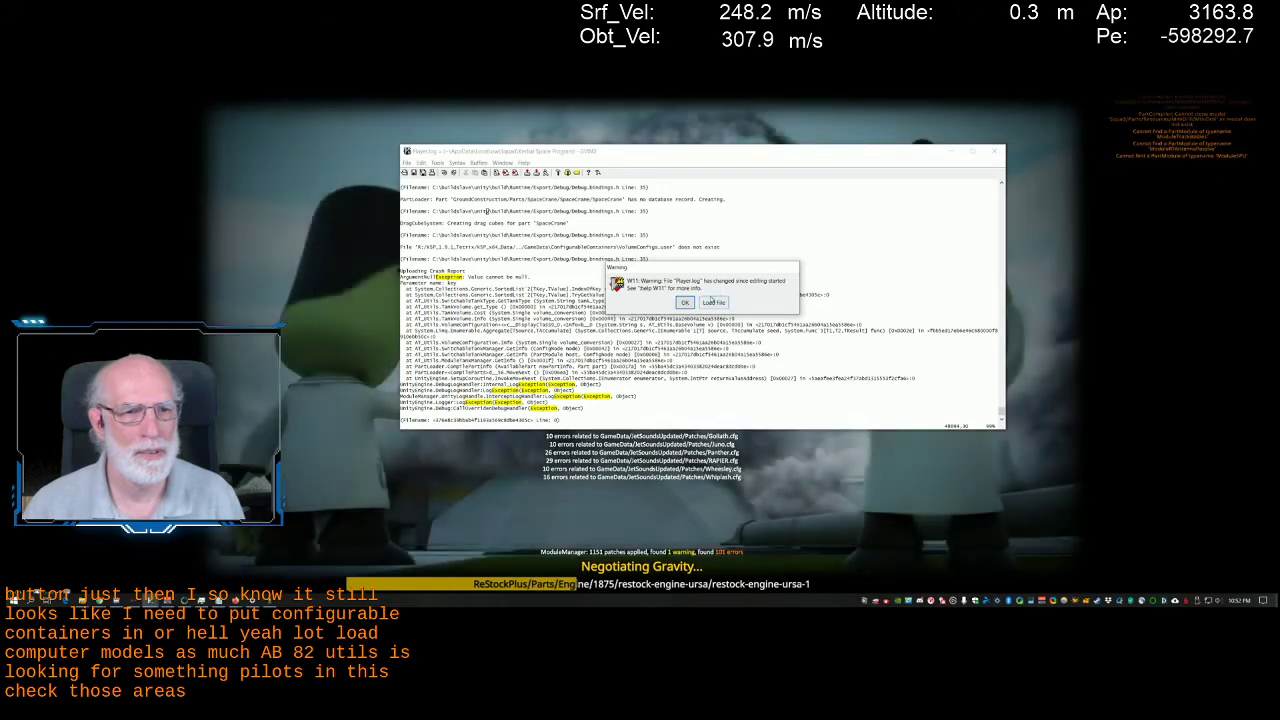
left_click(704, 298)
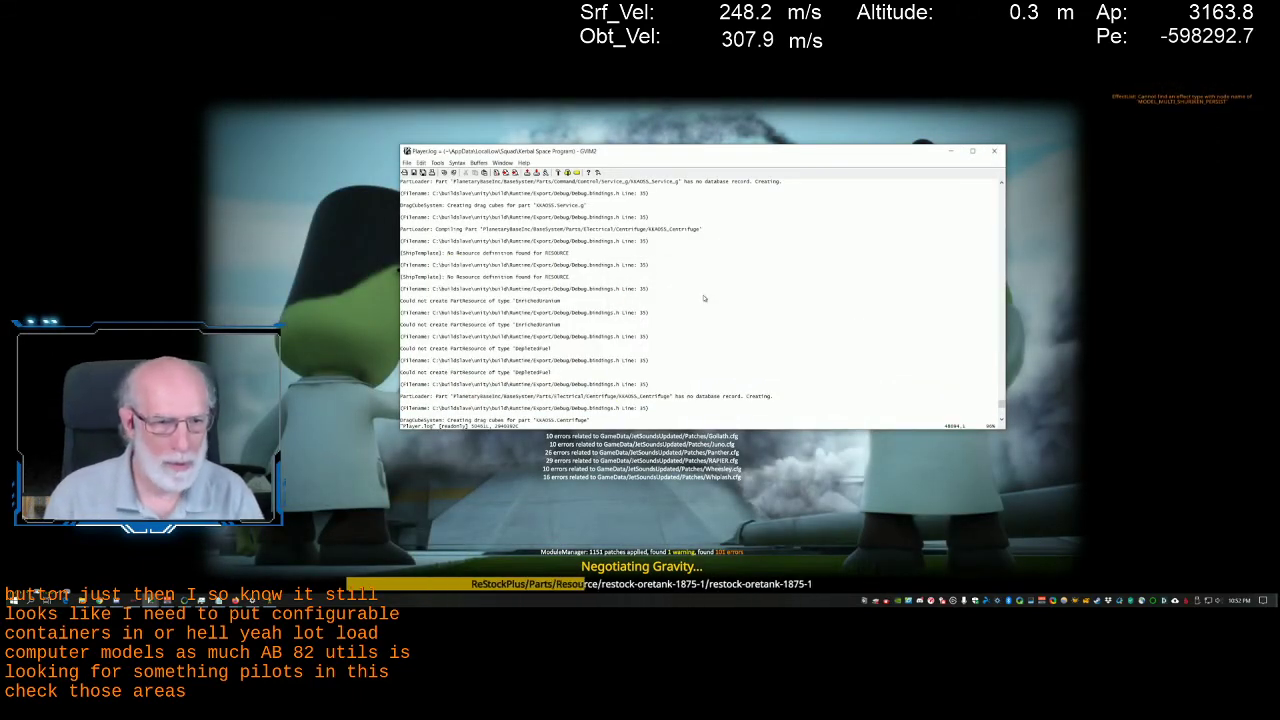
type(":")
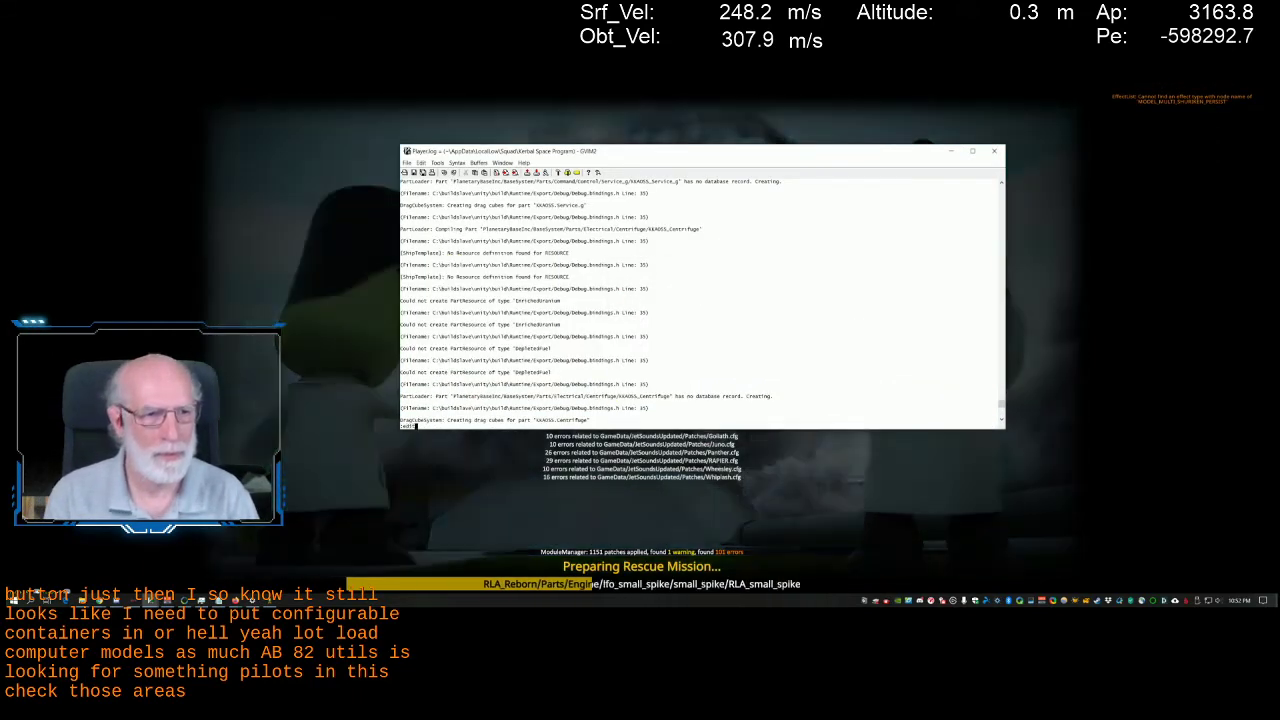
type("1")
key("Return")
type("/Exception")
key("Return")
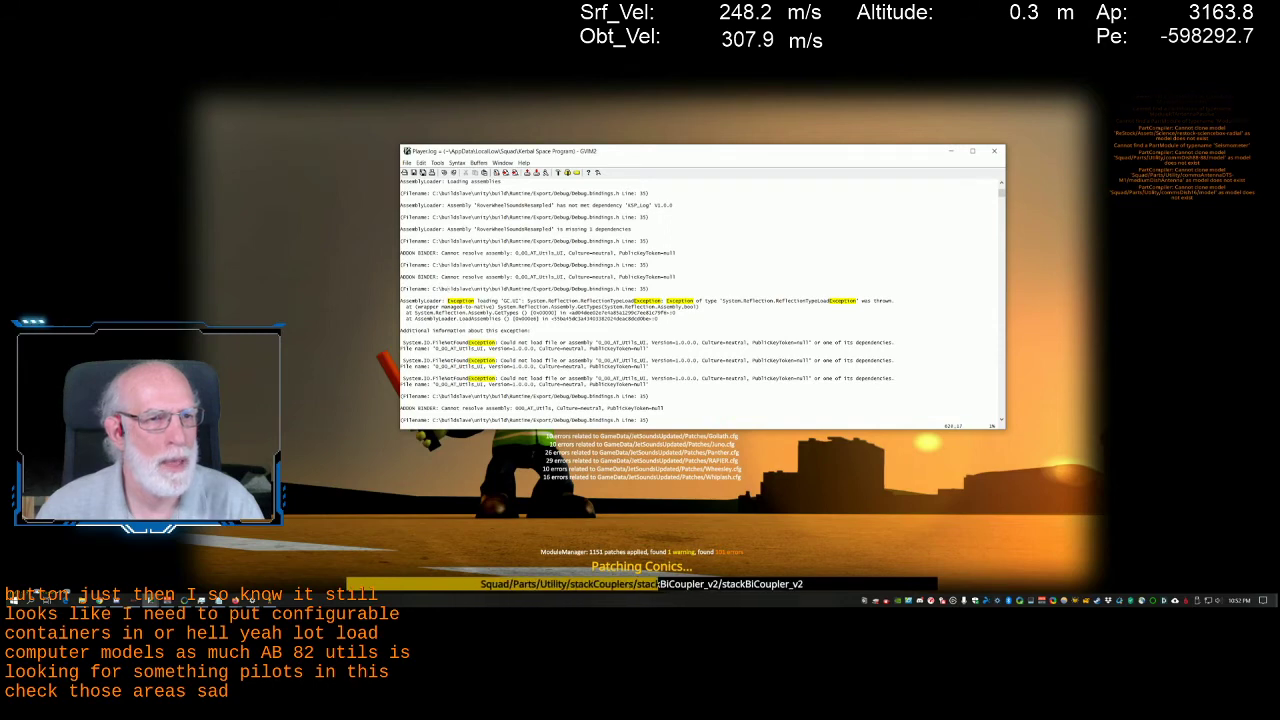
Examine the successive exception matches through the assembly loading entries and the ModuleManager log, and minimize the log window
left_click(447, 277)
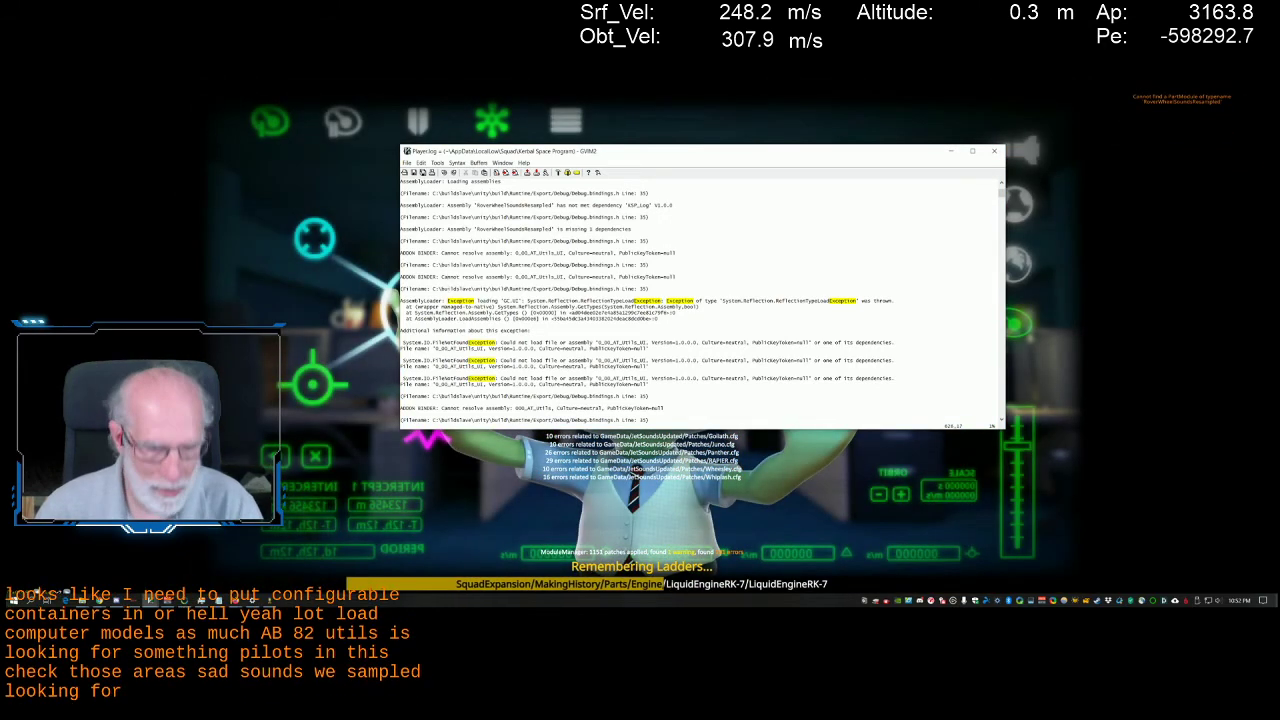
key("Page_Down")
key("Page_Down")
key("n")
key("n")
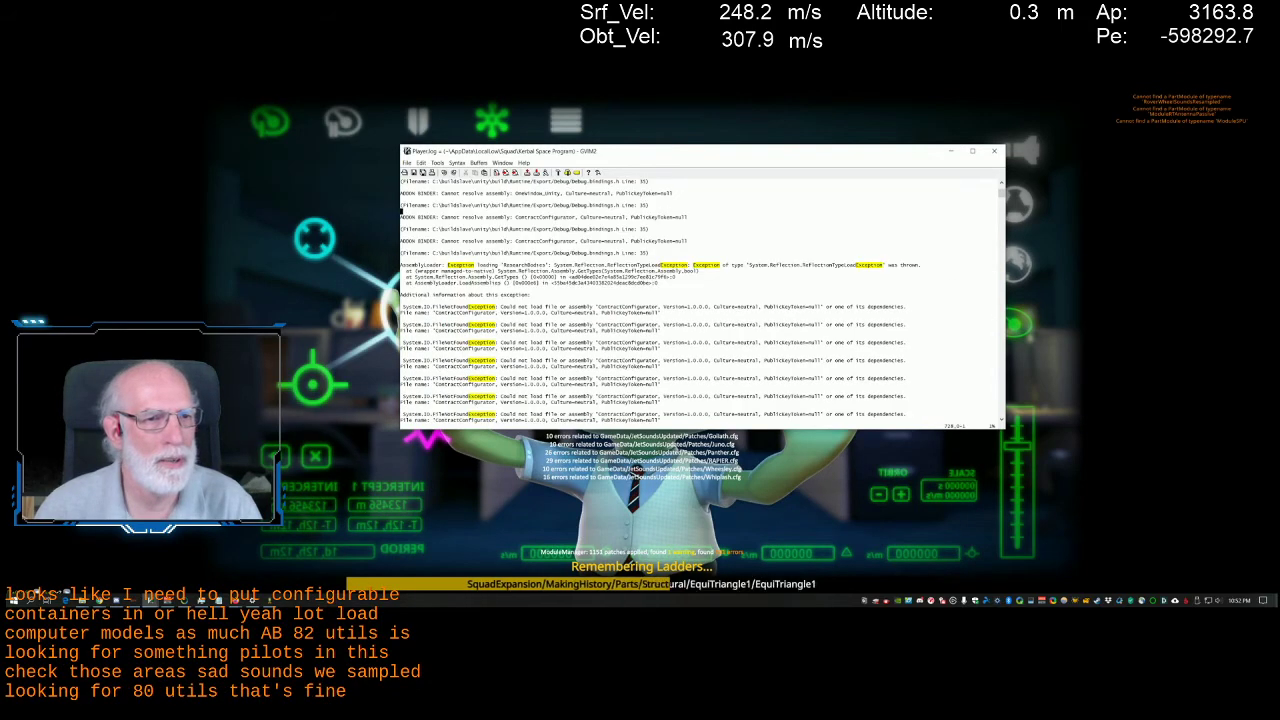
key("Page_Down")
key("Page_Down")
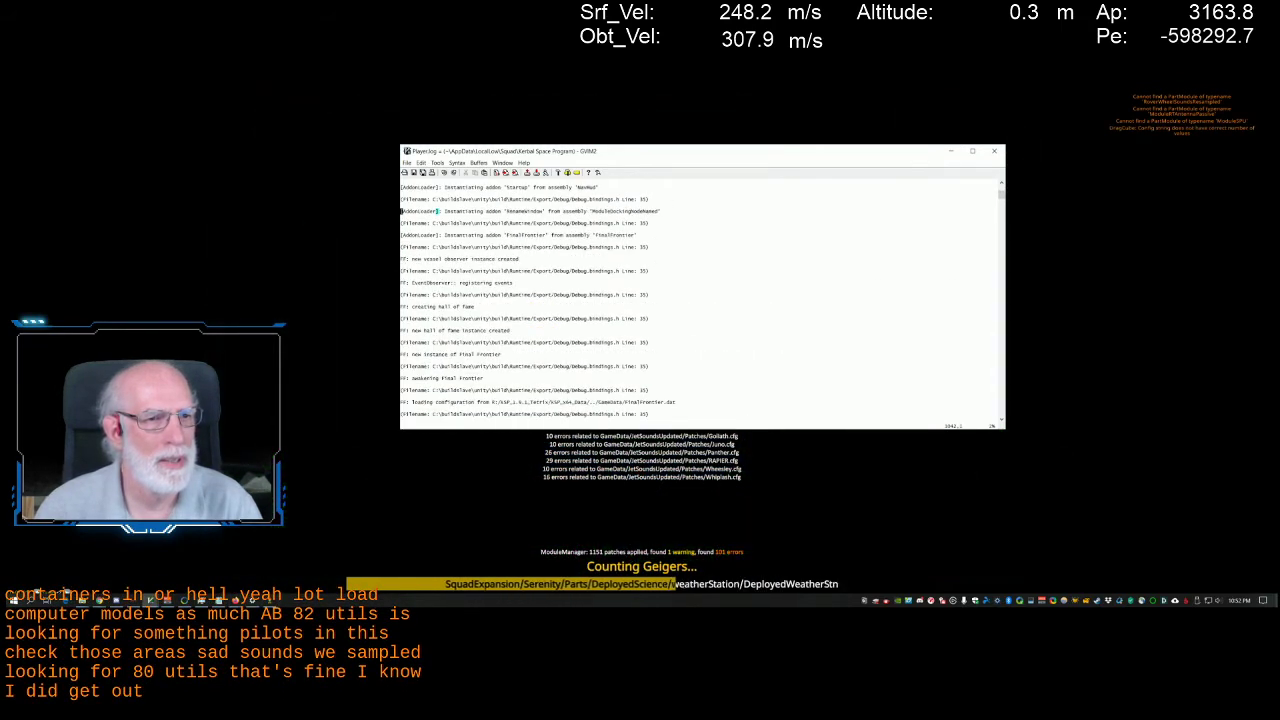
key("n")
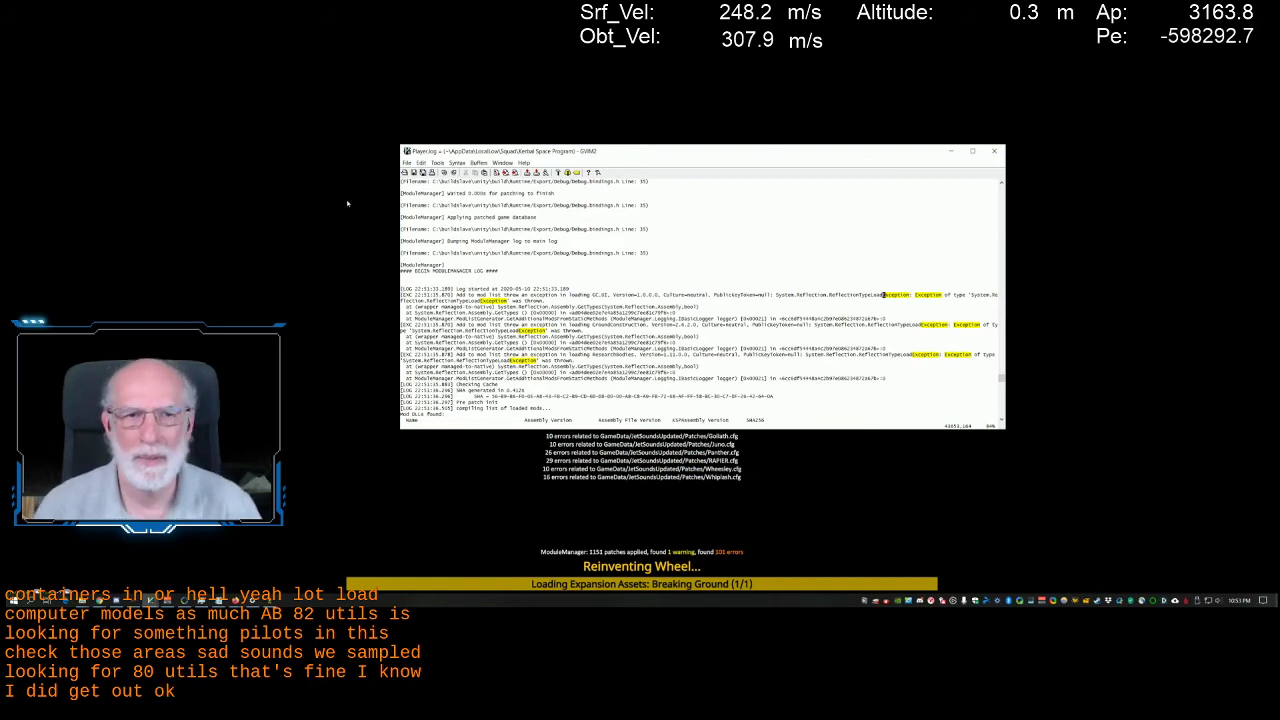
left_click(950, 151)
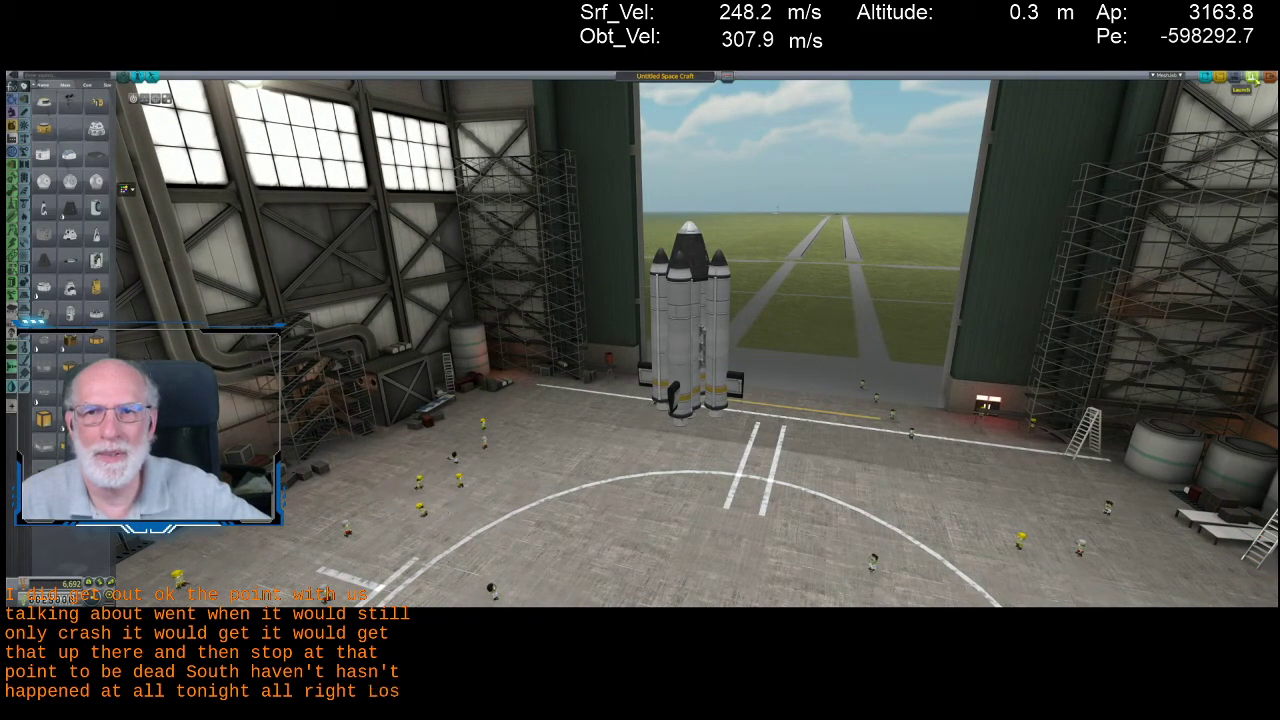
Test-launch the rocket from the assembly building and revert the flight to the editor
left_click(1249, 80)
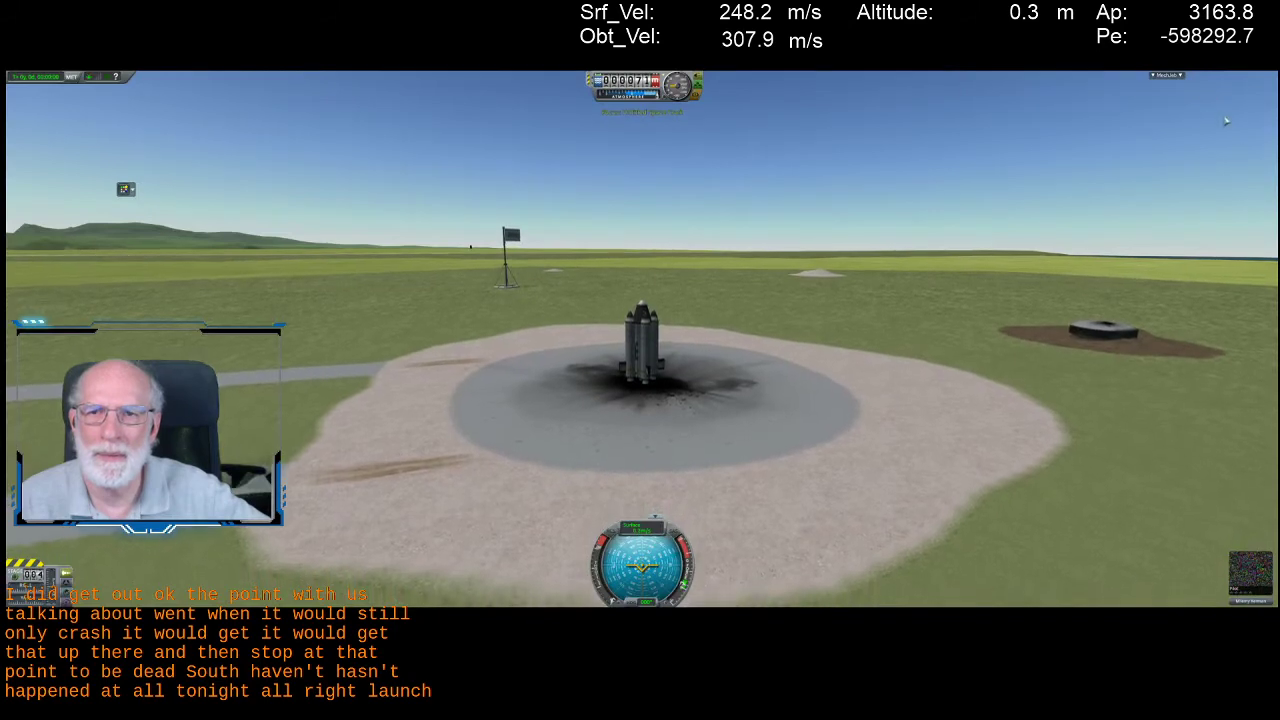
mouse_move(1265, 127)
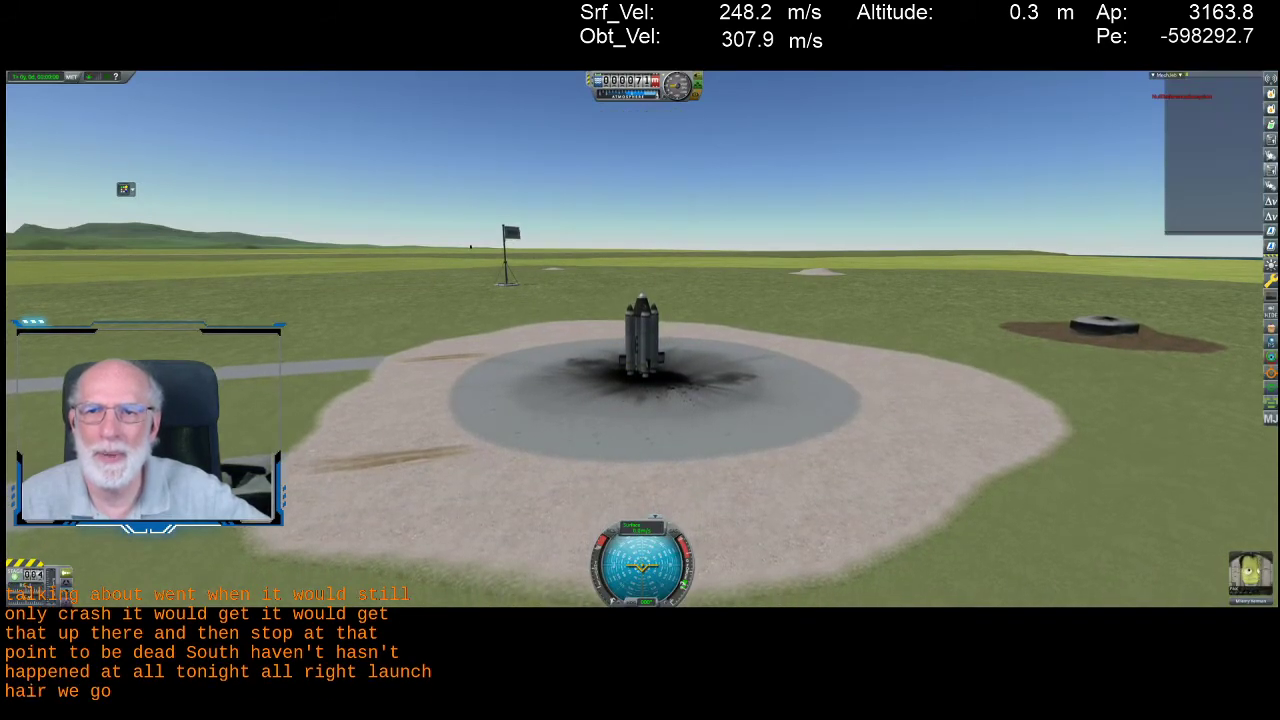
key("Escape")
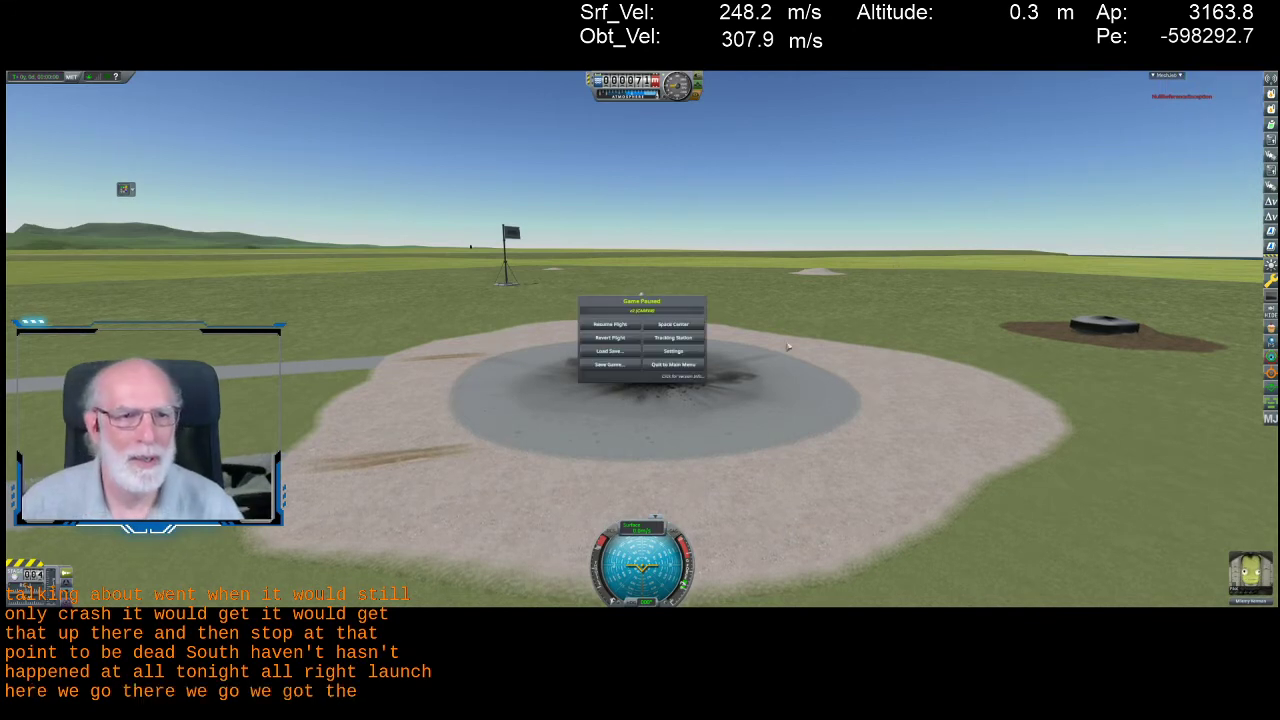
left_click(614, 337)
left_click(638, 352)
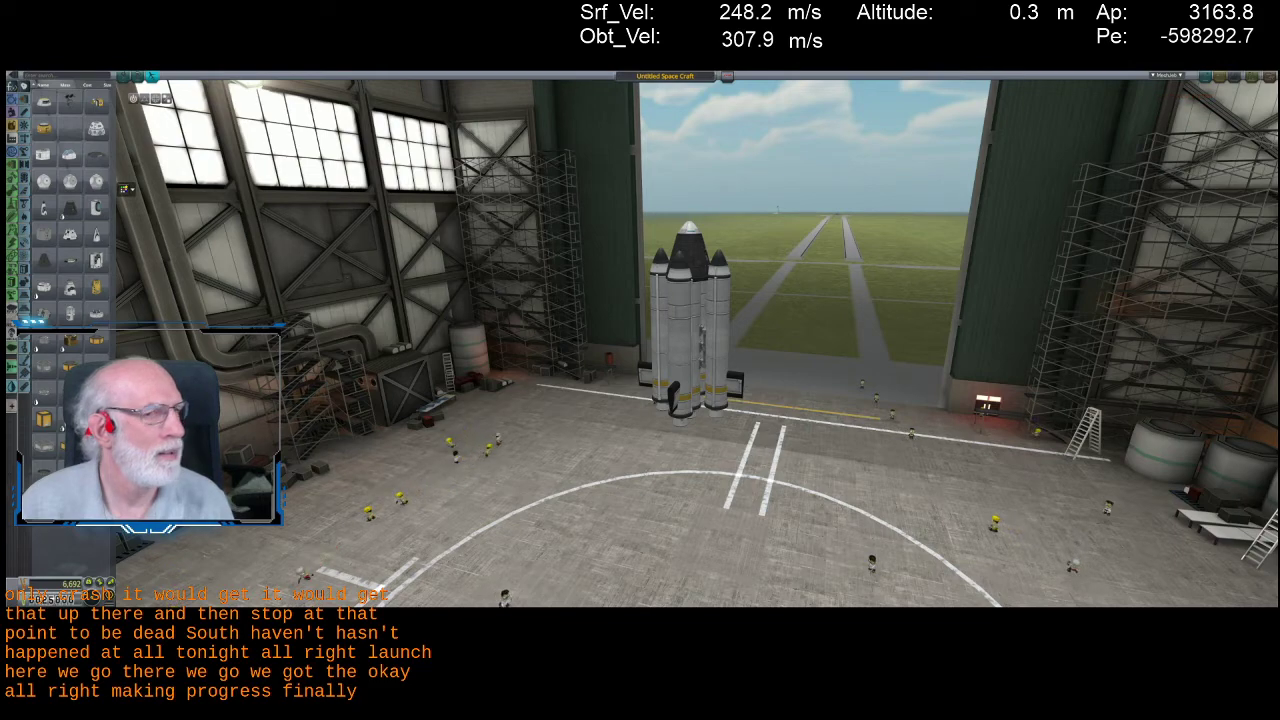
Switch to DisabledMods in File Explorer and move all folders from ABCS_Motion_Suppressor through 000_AT_Utils into the _OK2 folder
key("alt+Tab")
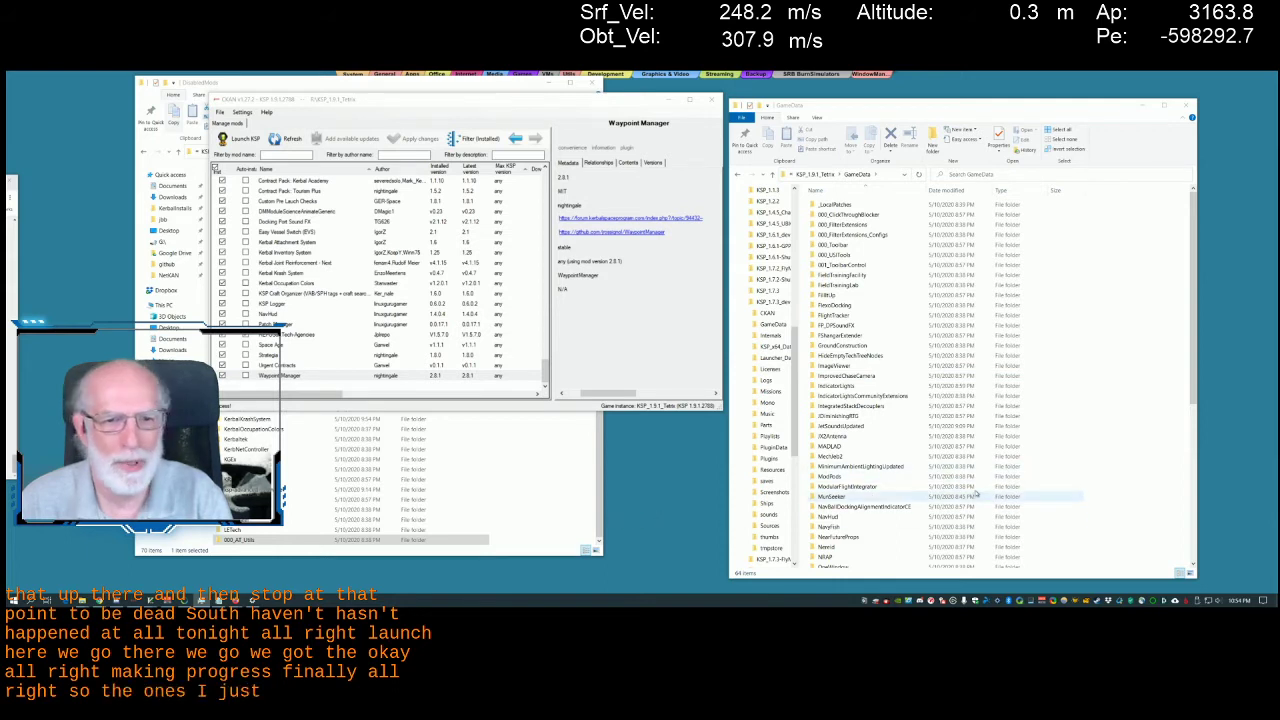
left_click(870, 277)
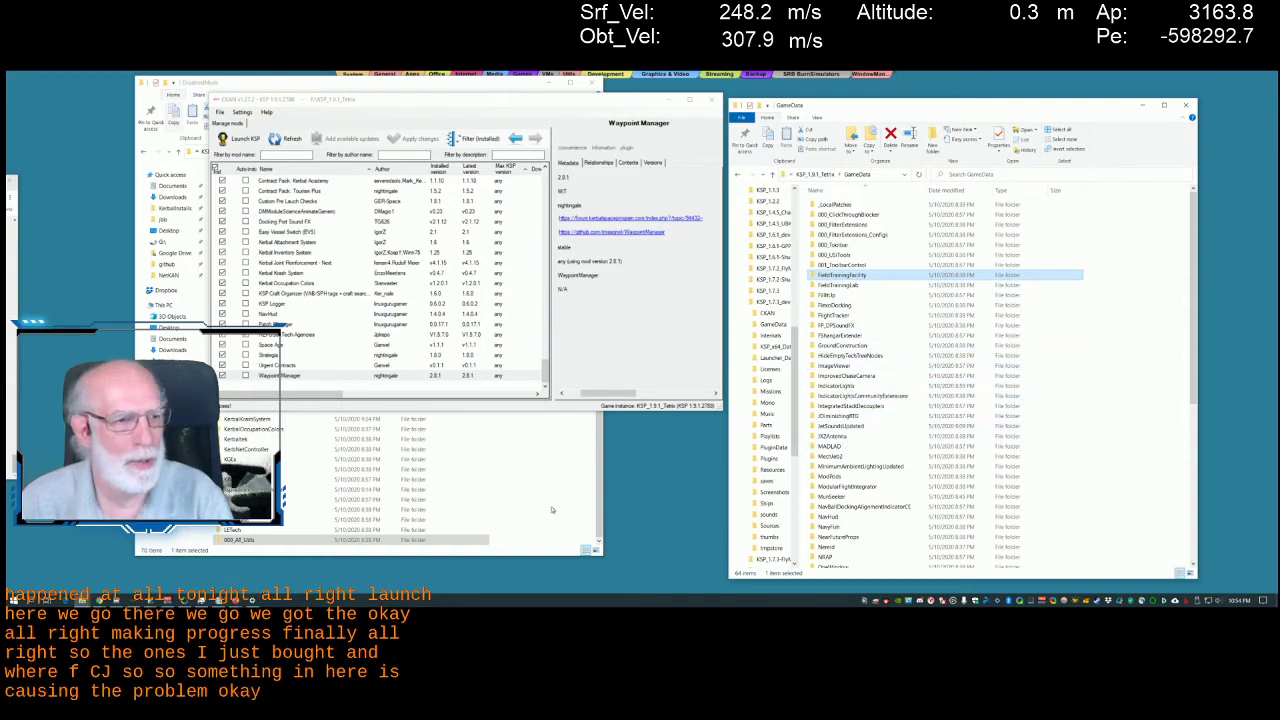
left_click(551, 510)
scroll(349, 229, "up", 10)
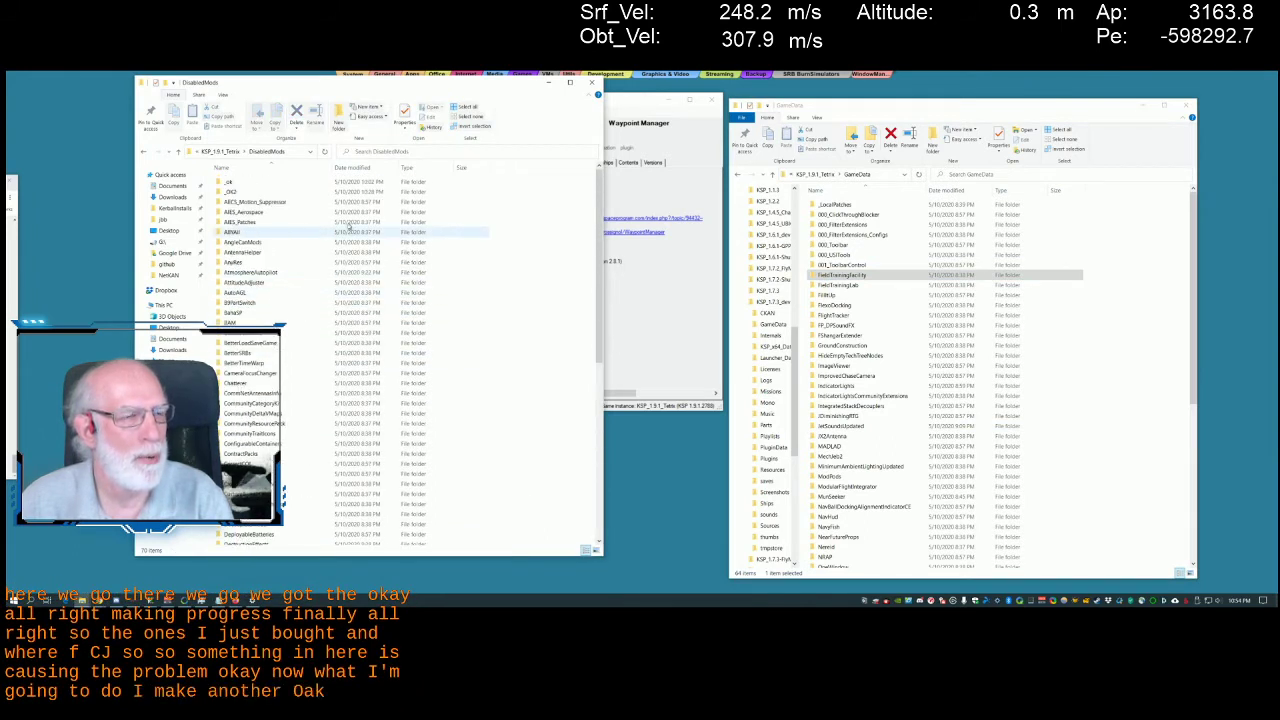
right_click(526, 198)
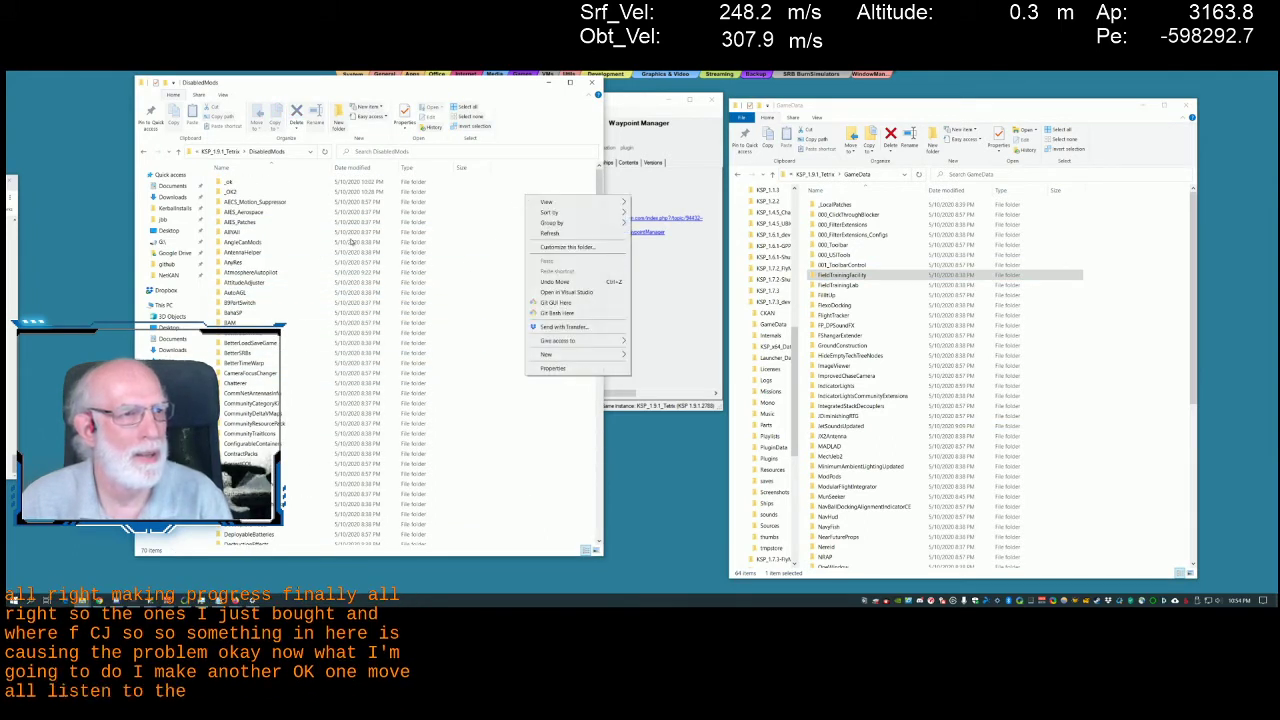
left_click(265, 202)
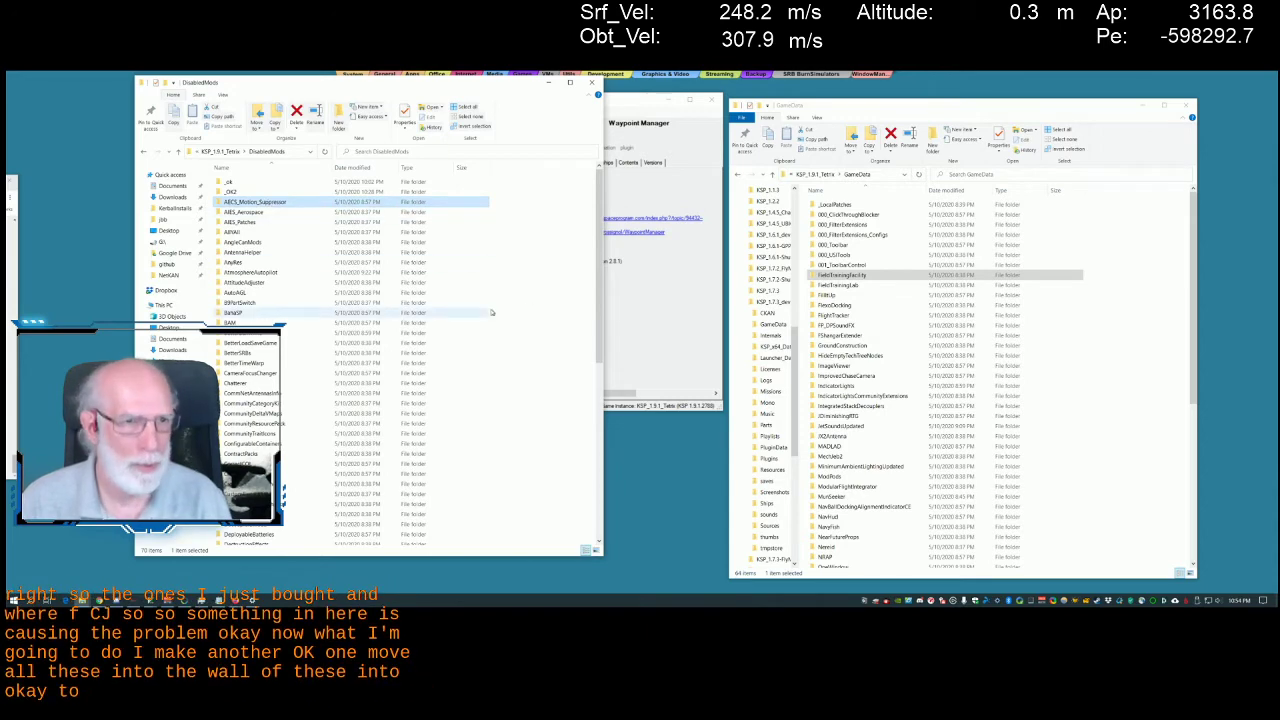
left_click_drag(600, 266, 600, 440)
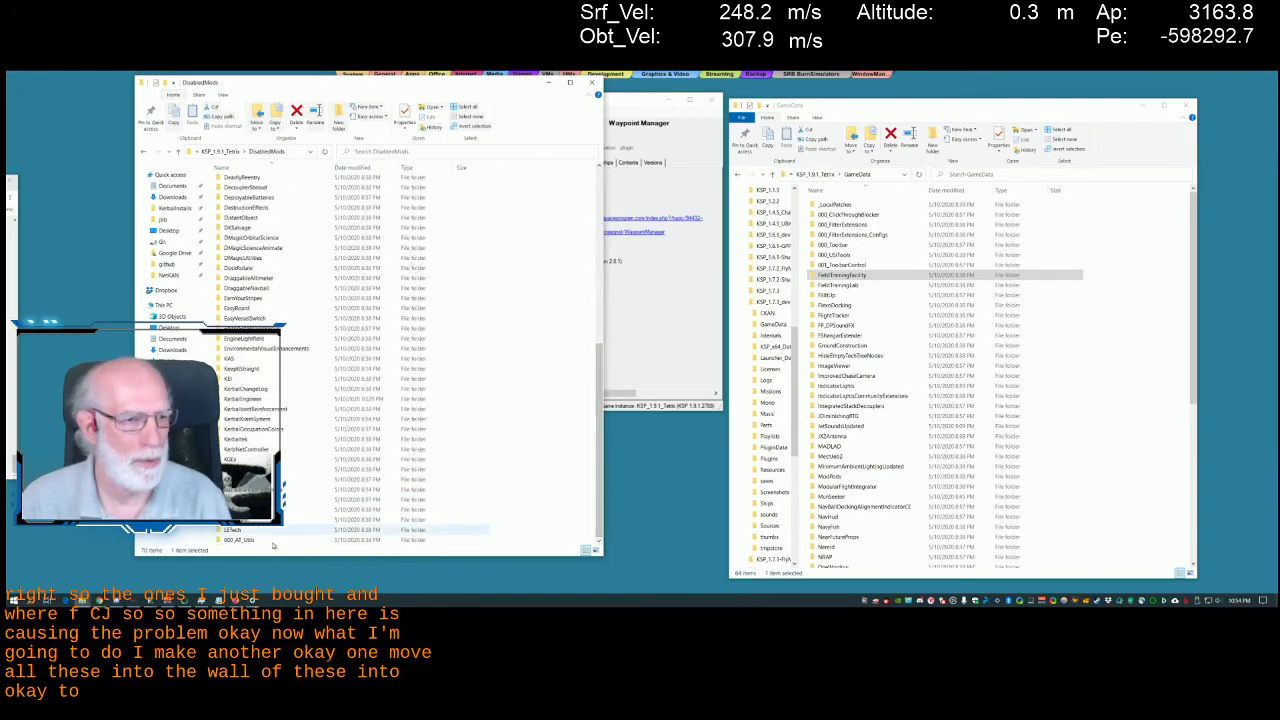
left_click(262, 540, "shift")
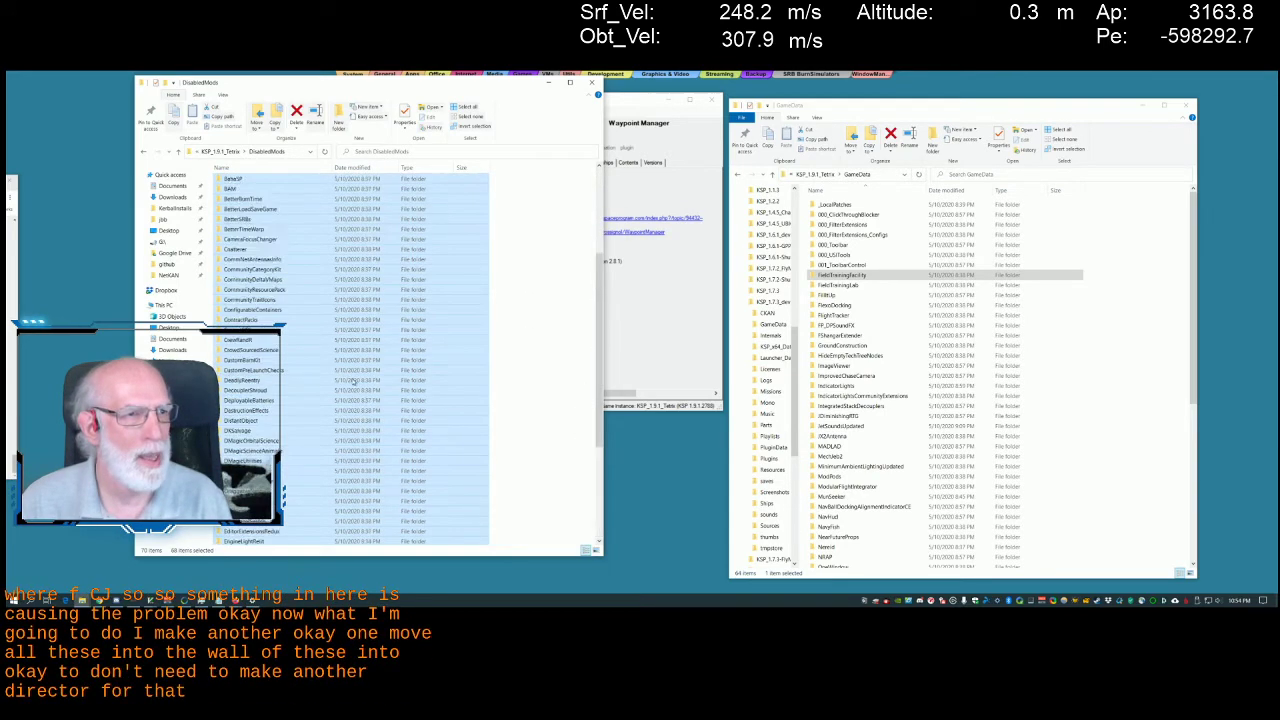
scroll(323, 344, "up", 10)
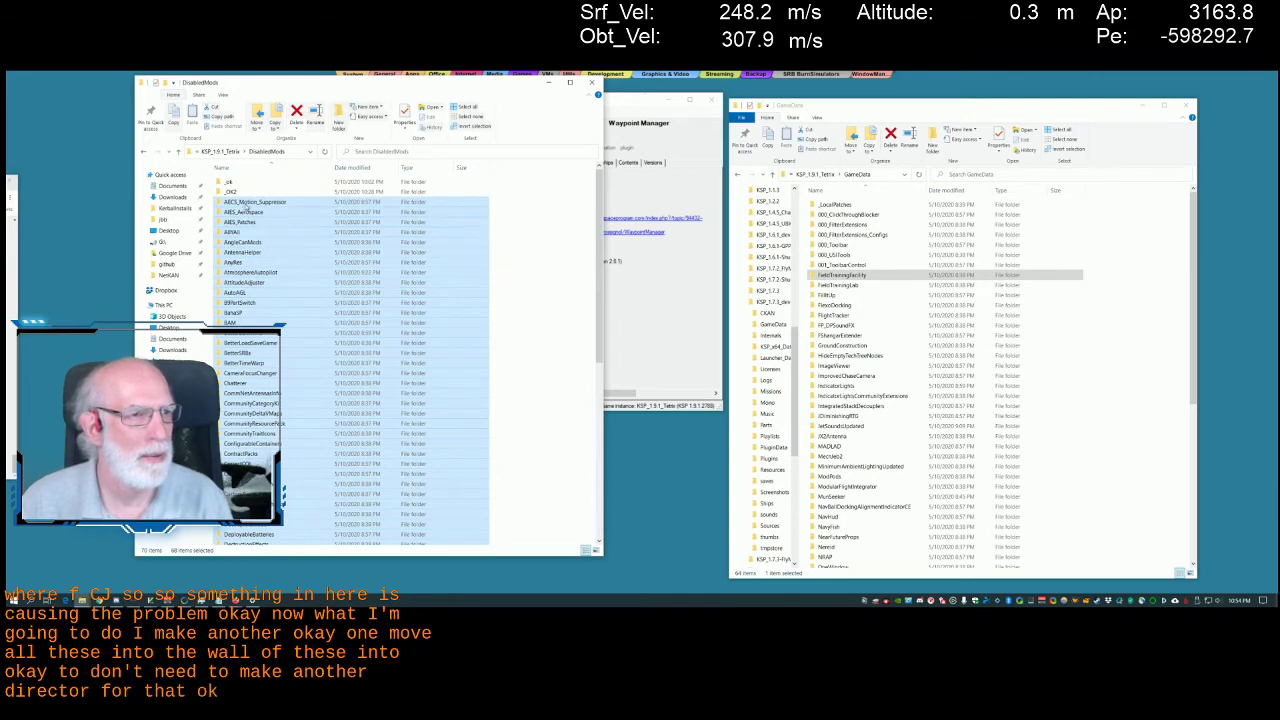
left_click_drag(243, 205, 236, 192)
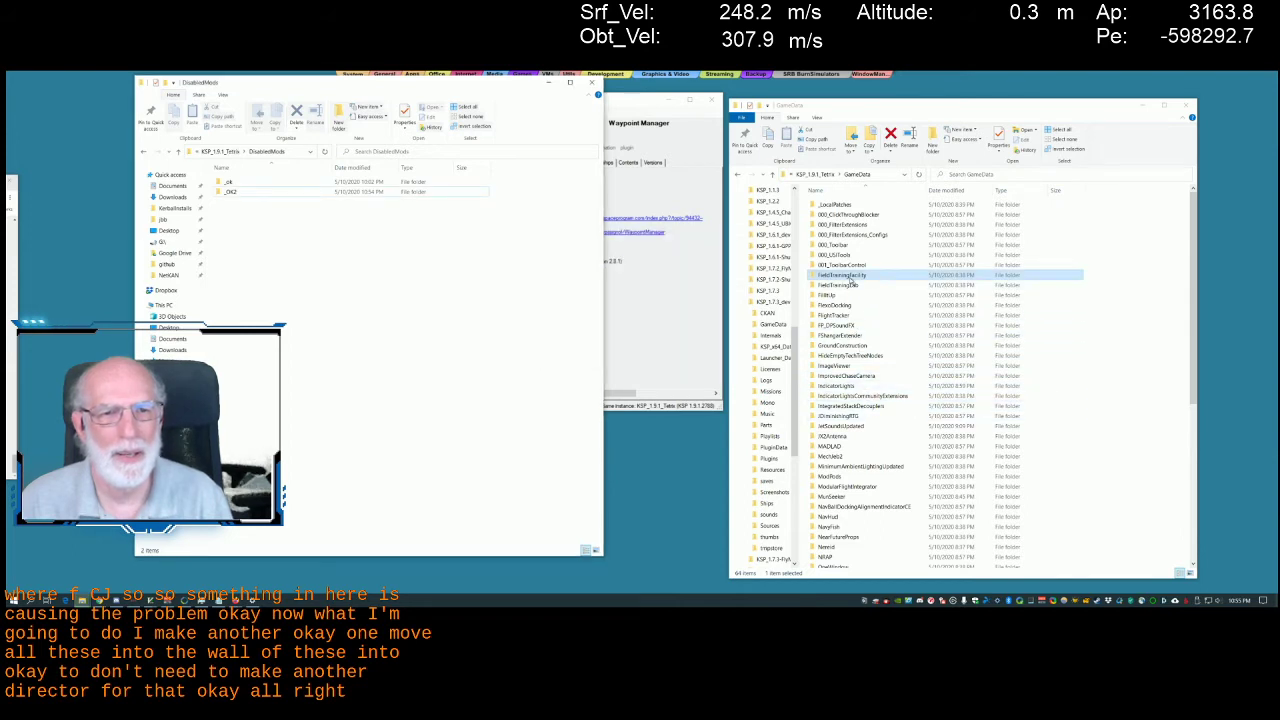
Move the FieldTrainingFacility and FieldTrainingLab folders from GameData into DisabledMods
left_click(851, 286, "shift")
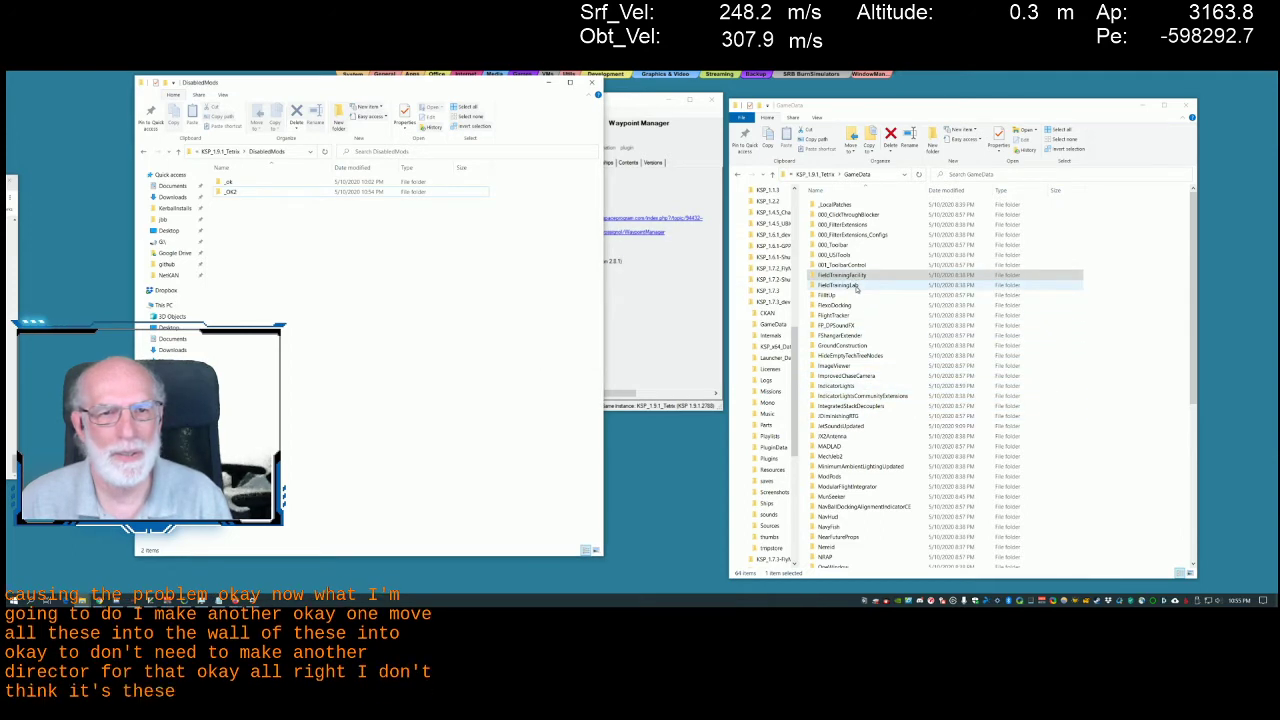
left_click_drag(848, 288, 458, 357)
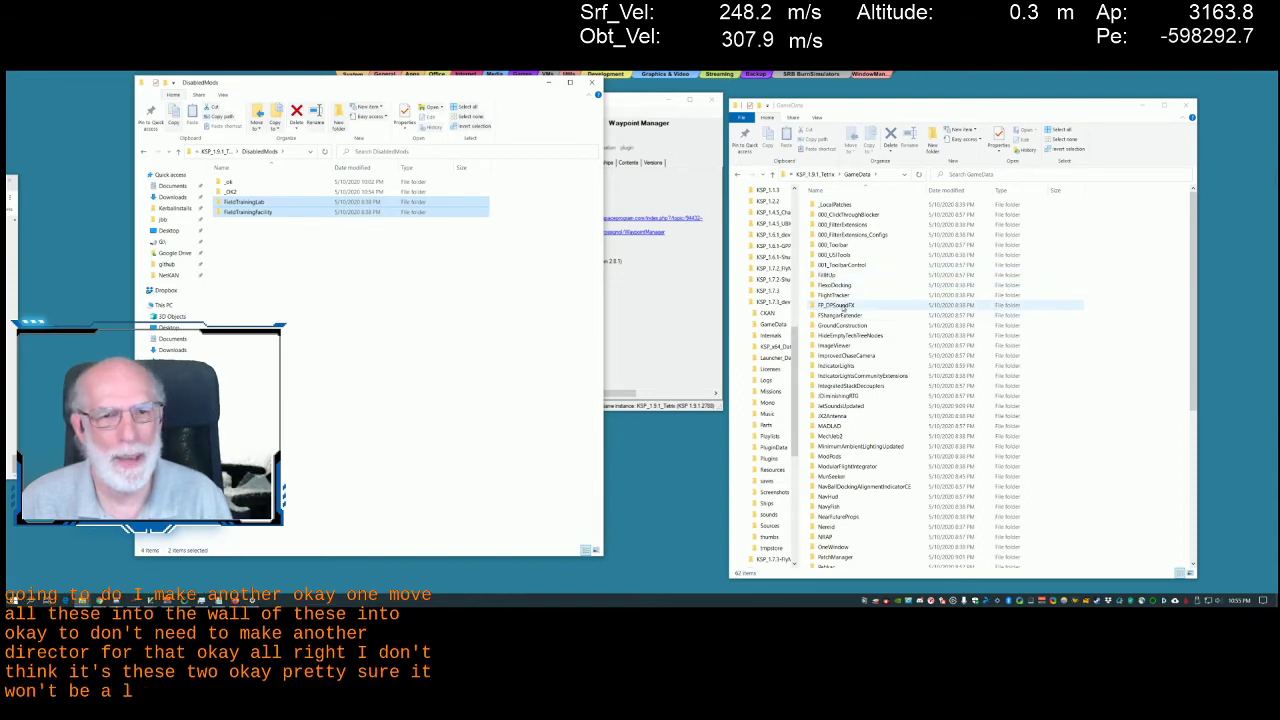
Open the Readme_and_License text file in the FP_DPSoundFX mod folder and read its release log
double_click(836, 305)
double_click(850, 235)
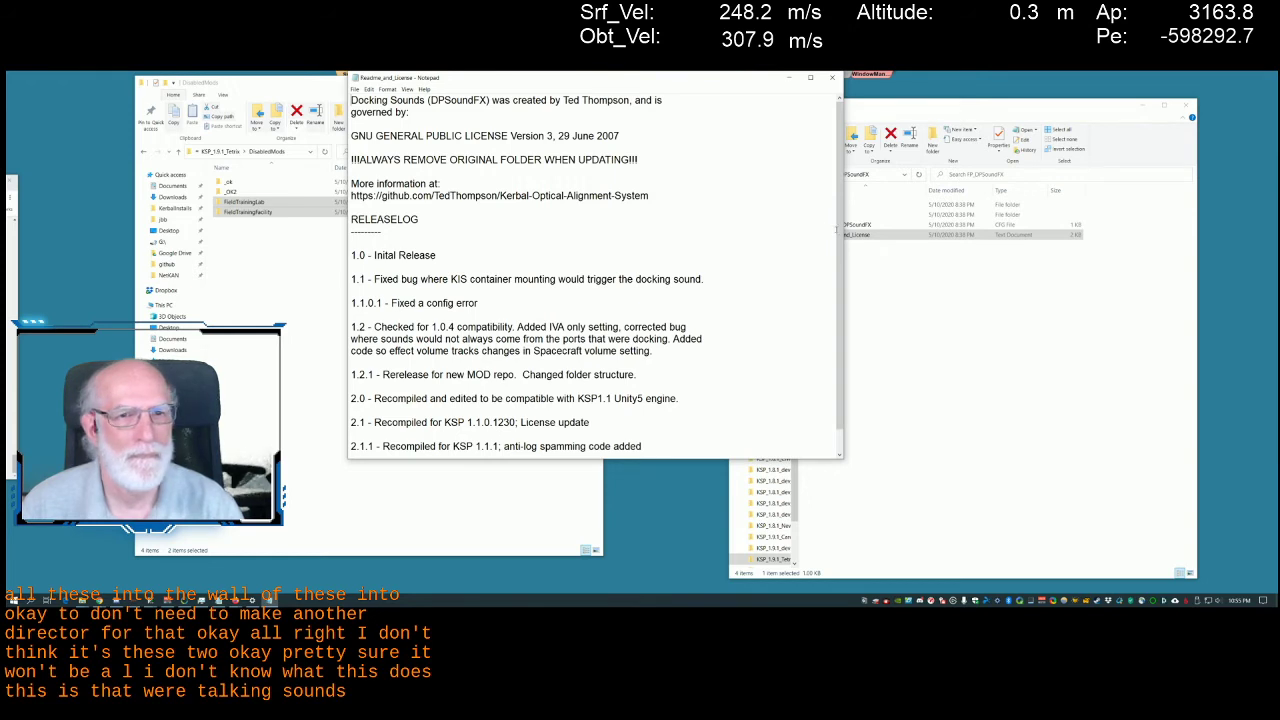
scroll(826, 257, "down", 1)
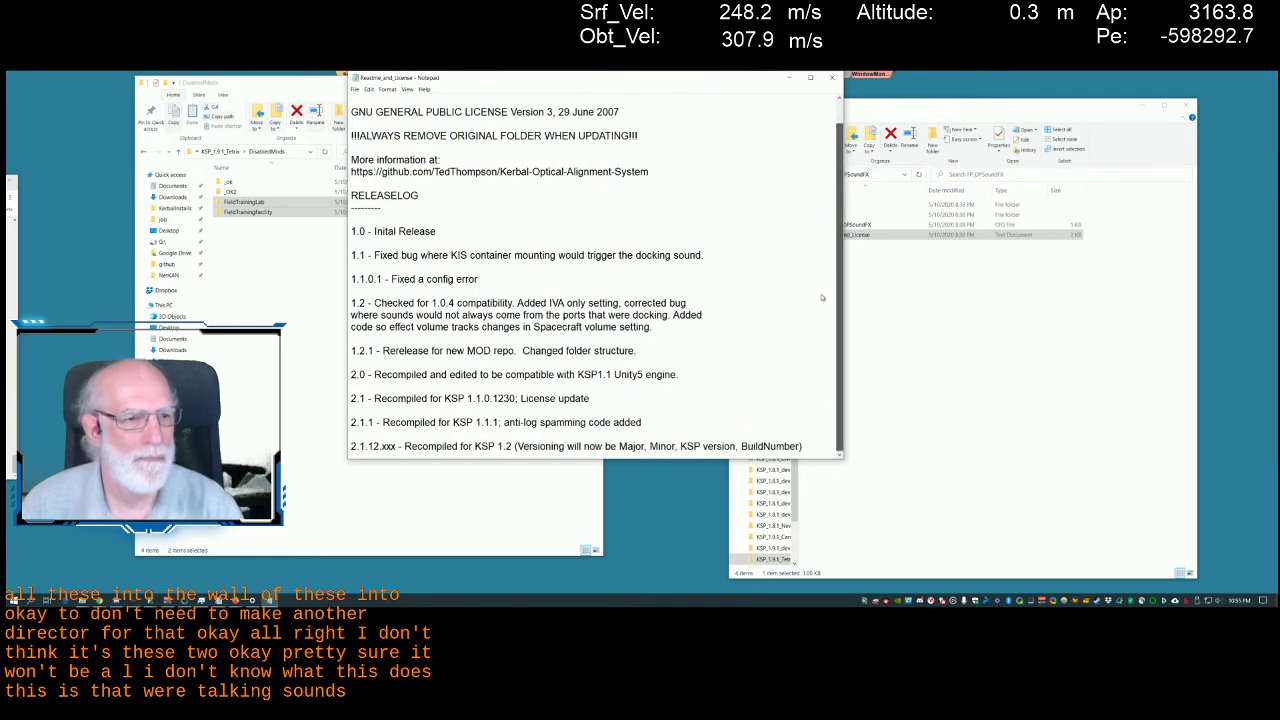
Close the readme and inspect the version details of FP_DockingSndFX.dll in the mod's Plugins folder
scroll(822, 297, "up", 1)
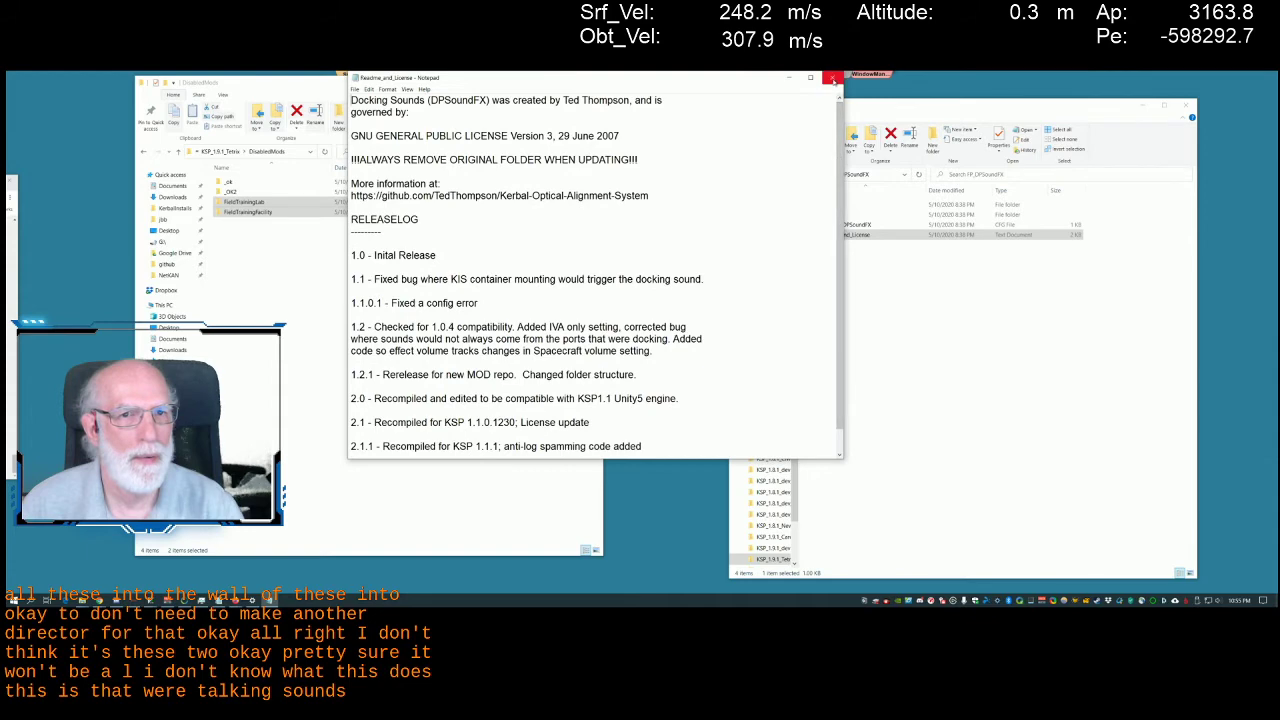
left_click(831, 77)
double_click(830, 205)
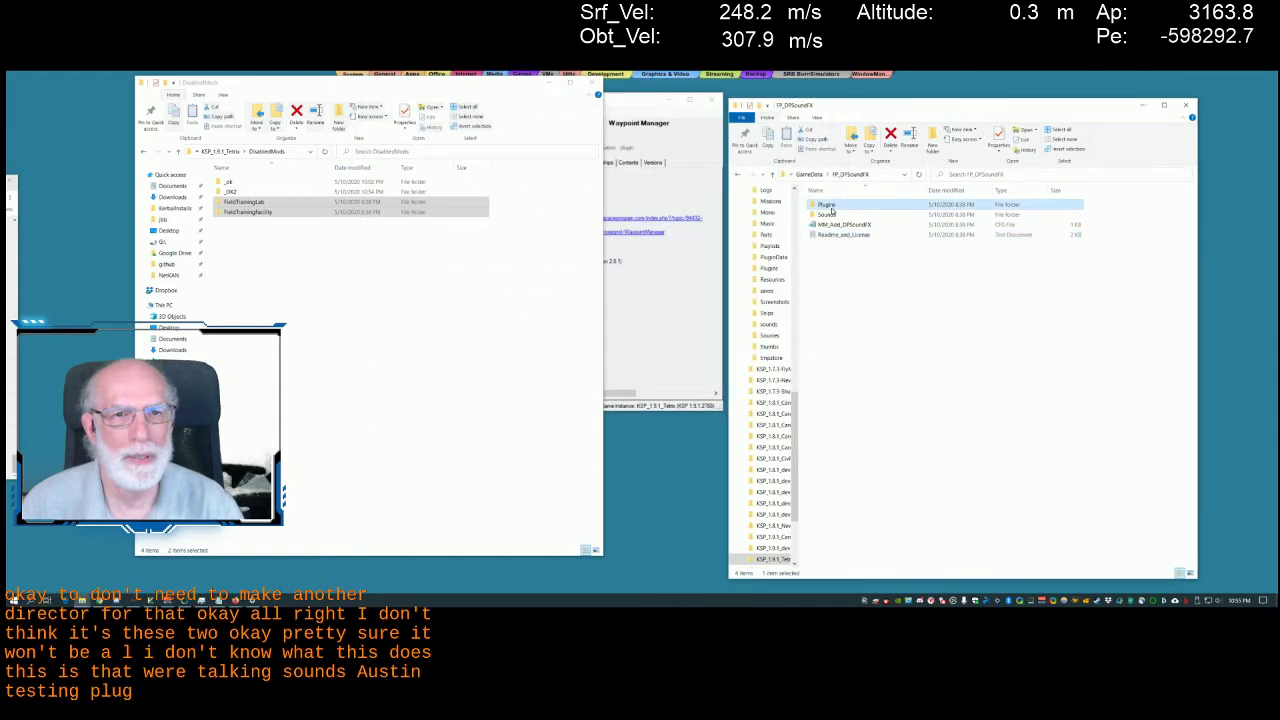
right_click(832, 207)
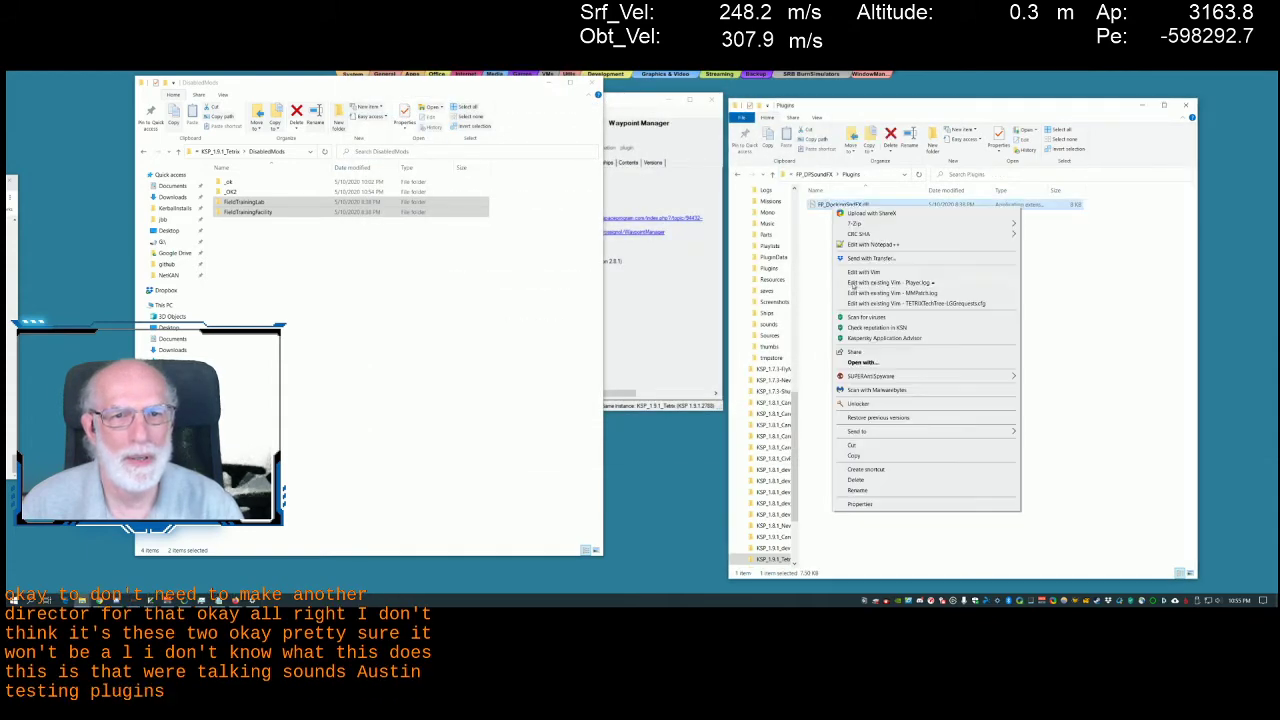
left_click(866, 503)
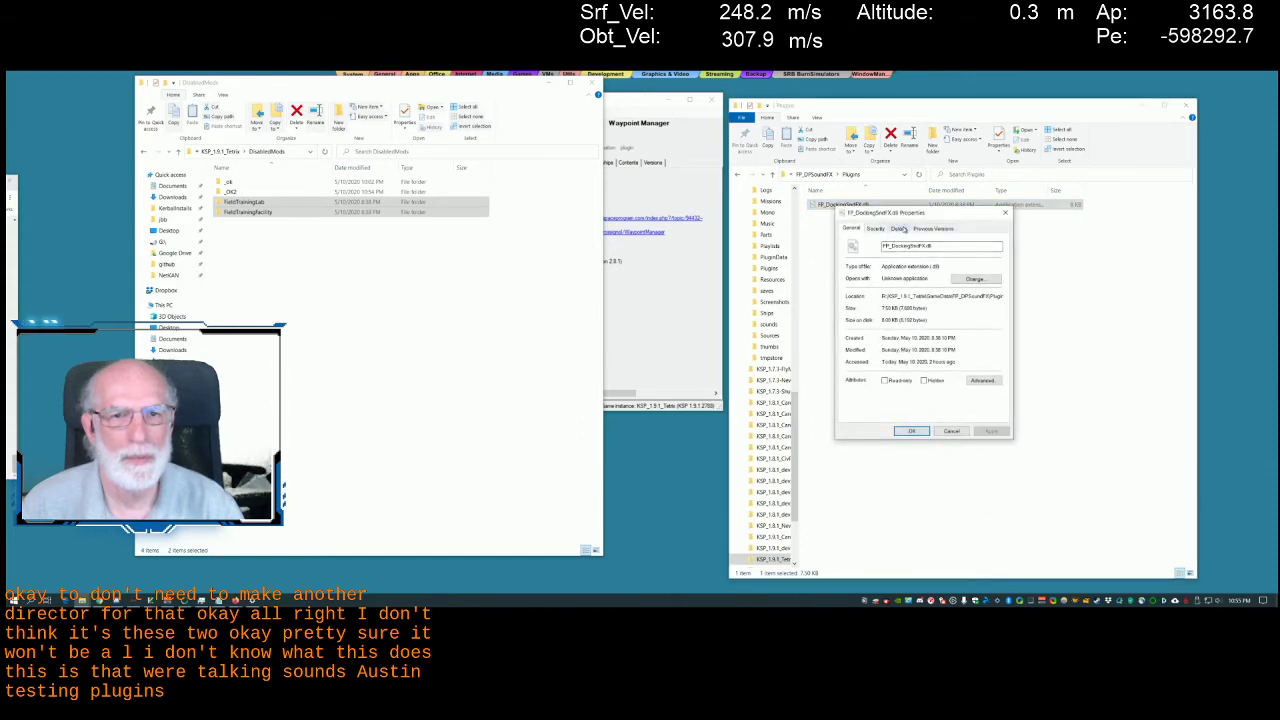
left_click(899, 229)
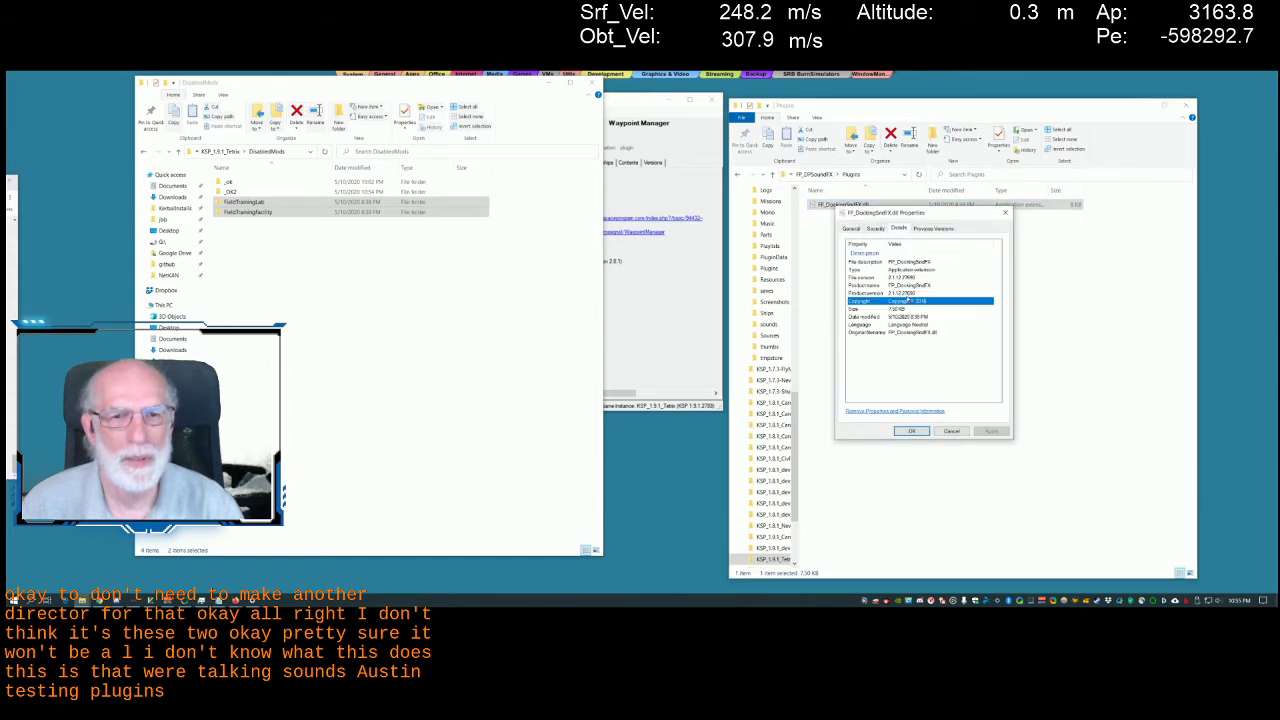
left_click(901, 344)
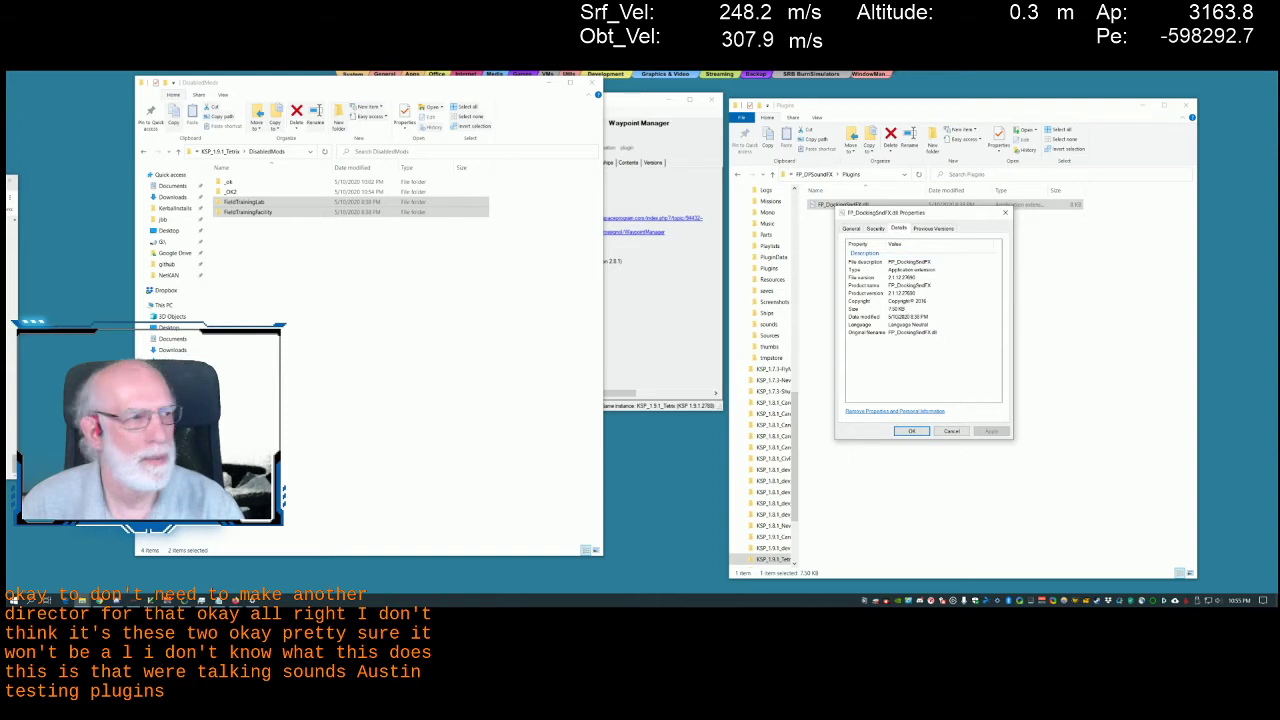
Switch to CKAN, filter the mods by "docking" and review the contents and metadata of Docking Port Sound FX
left_click(600, 287)
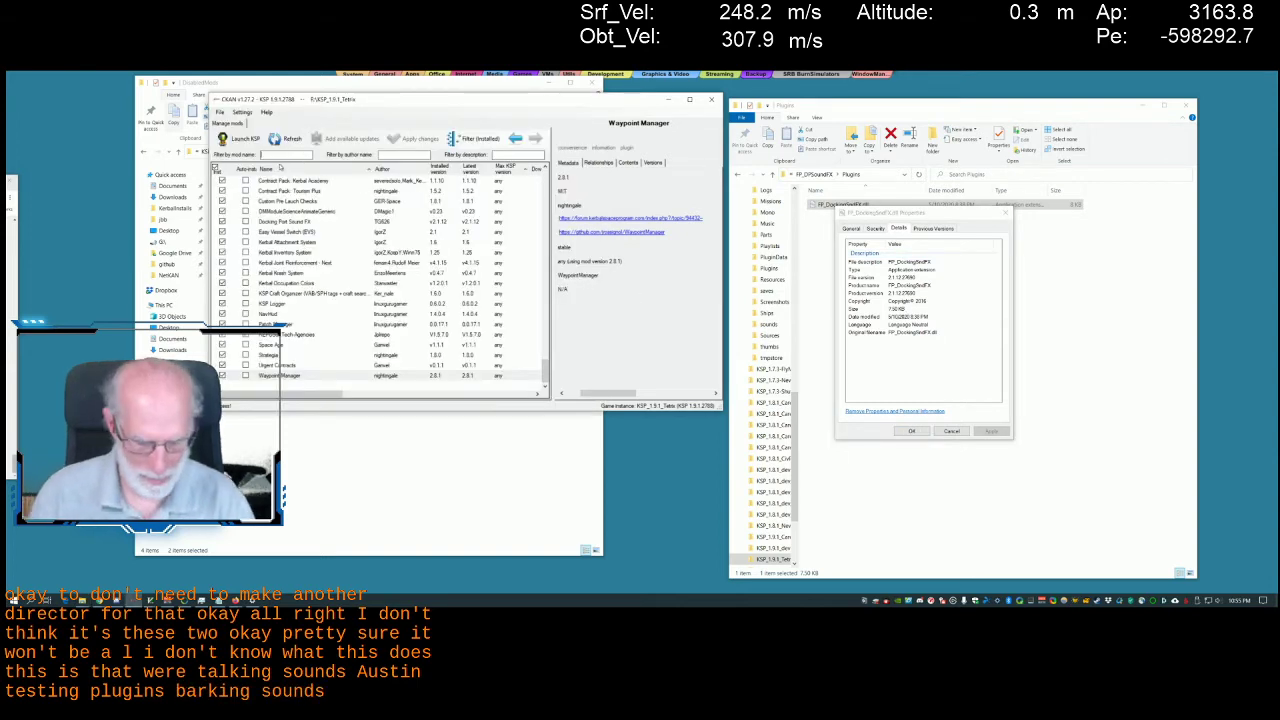
left_click(290, 155)
type("docking")
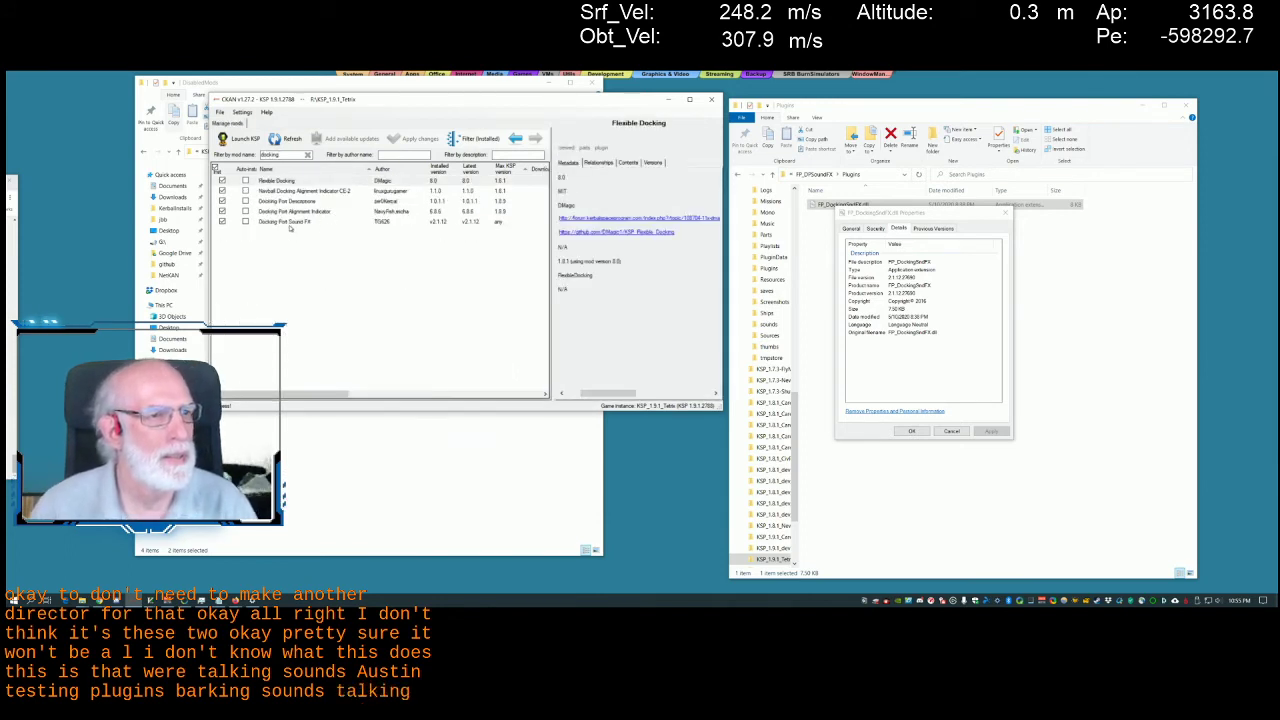
left_click(296, 222)
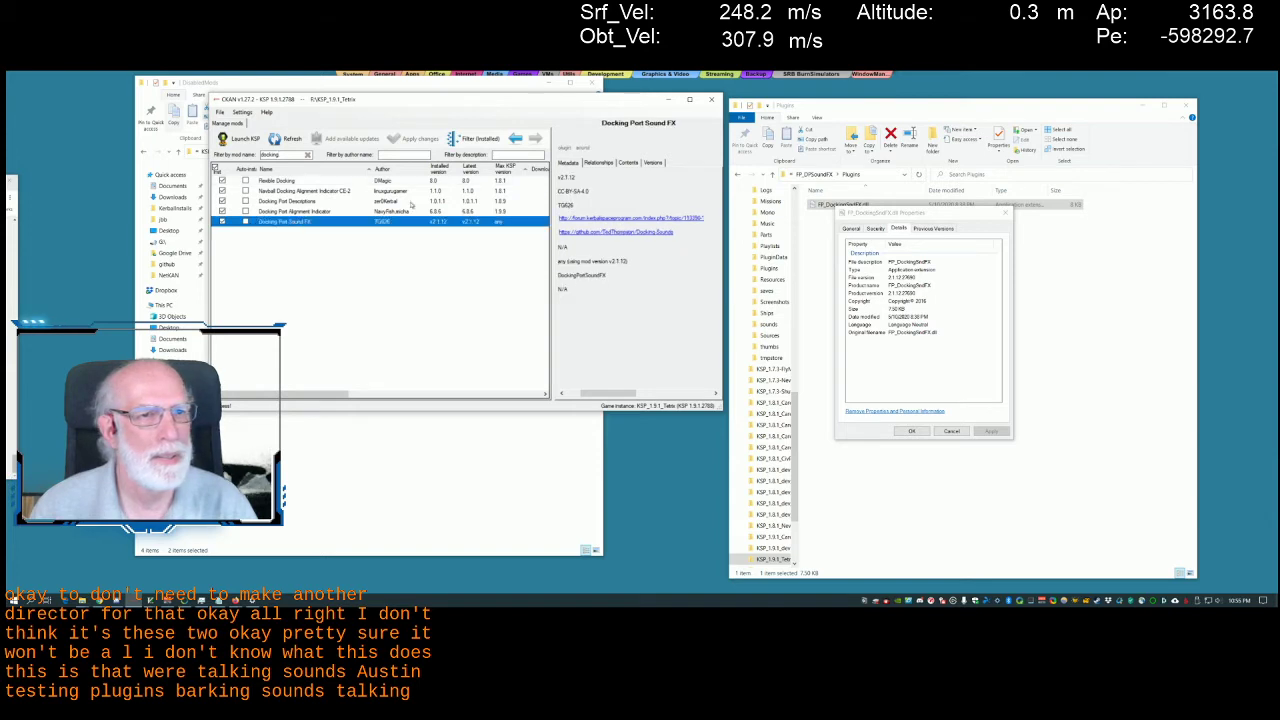
left_click(626, 164)
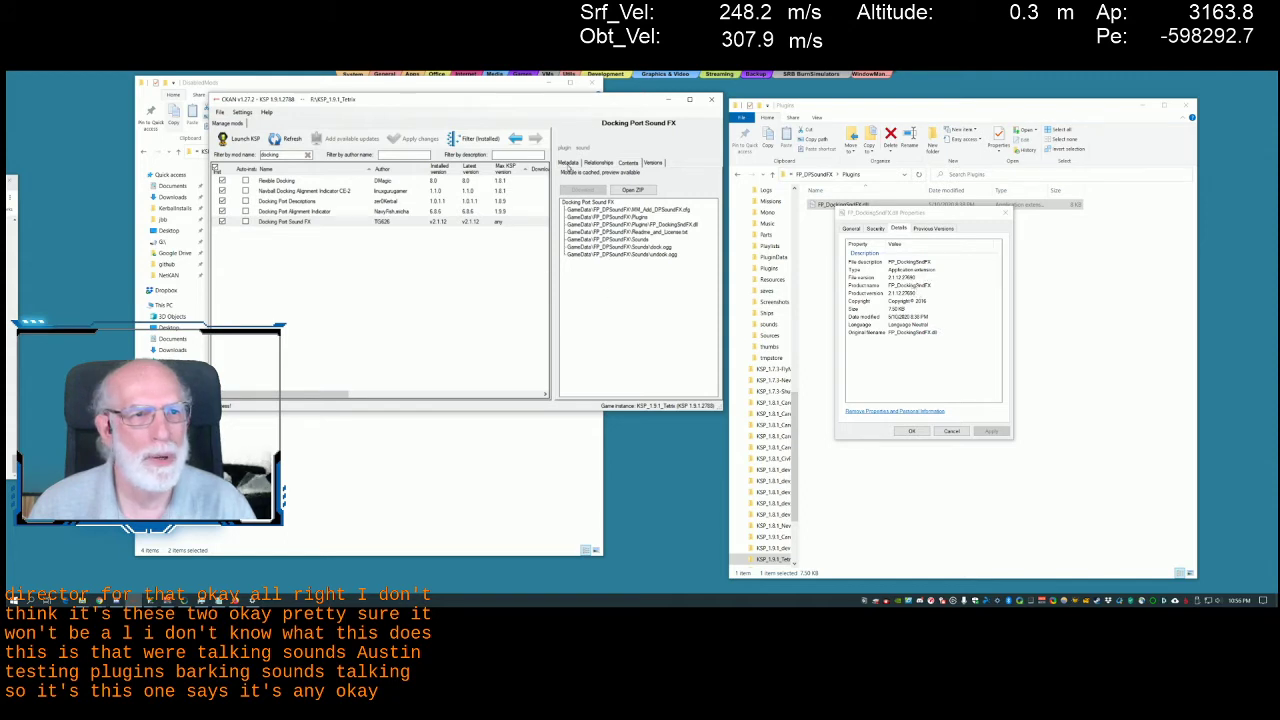
left_click(568, 164)
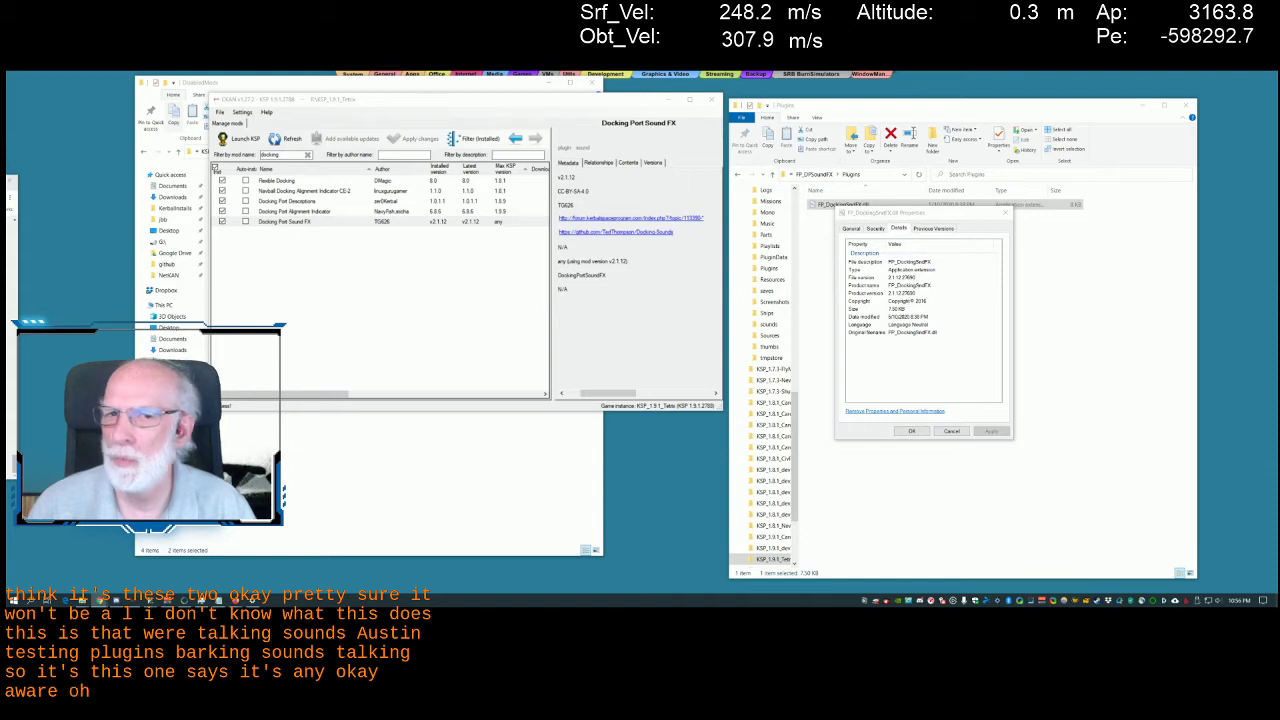
Close the DLL's properties and move the FP_DPSoundFX folder from GameData into DisabledMods in File Explorer
left_click(950, 431)
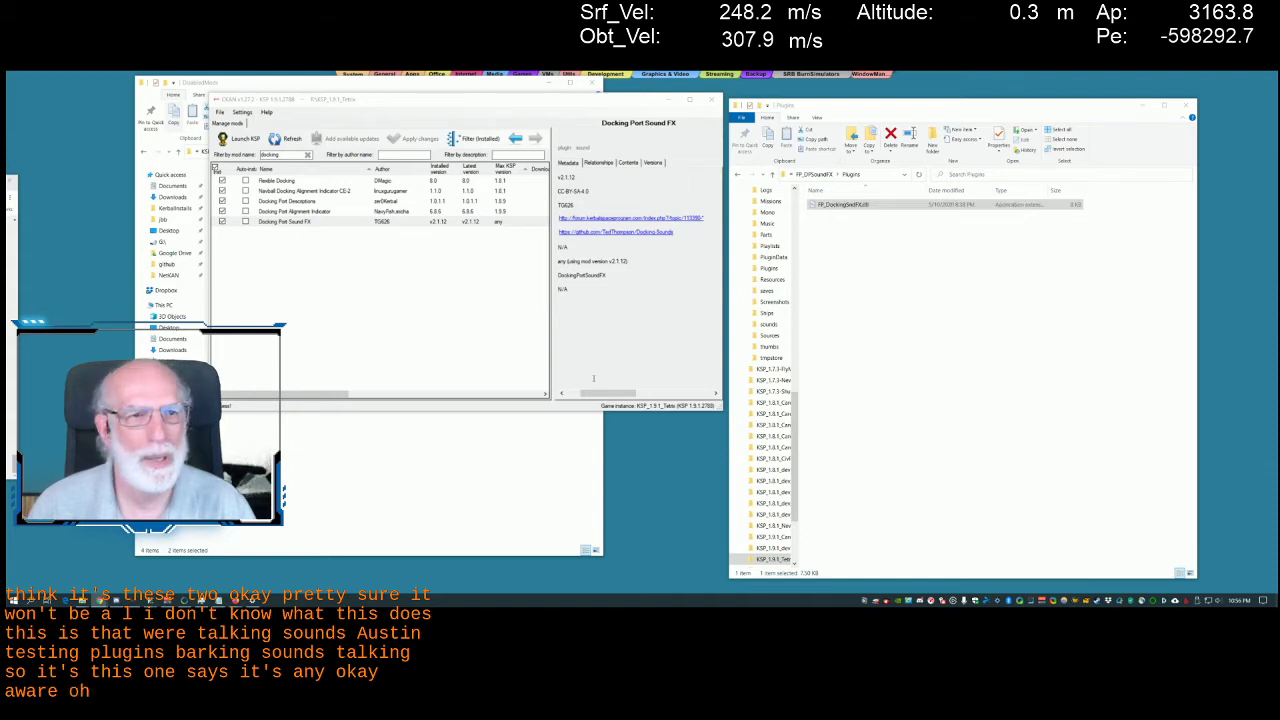
left_click(523, 420)
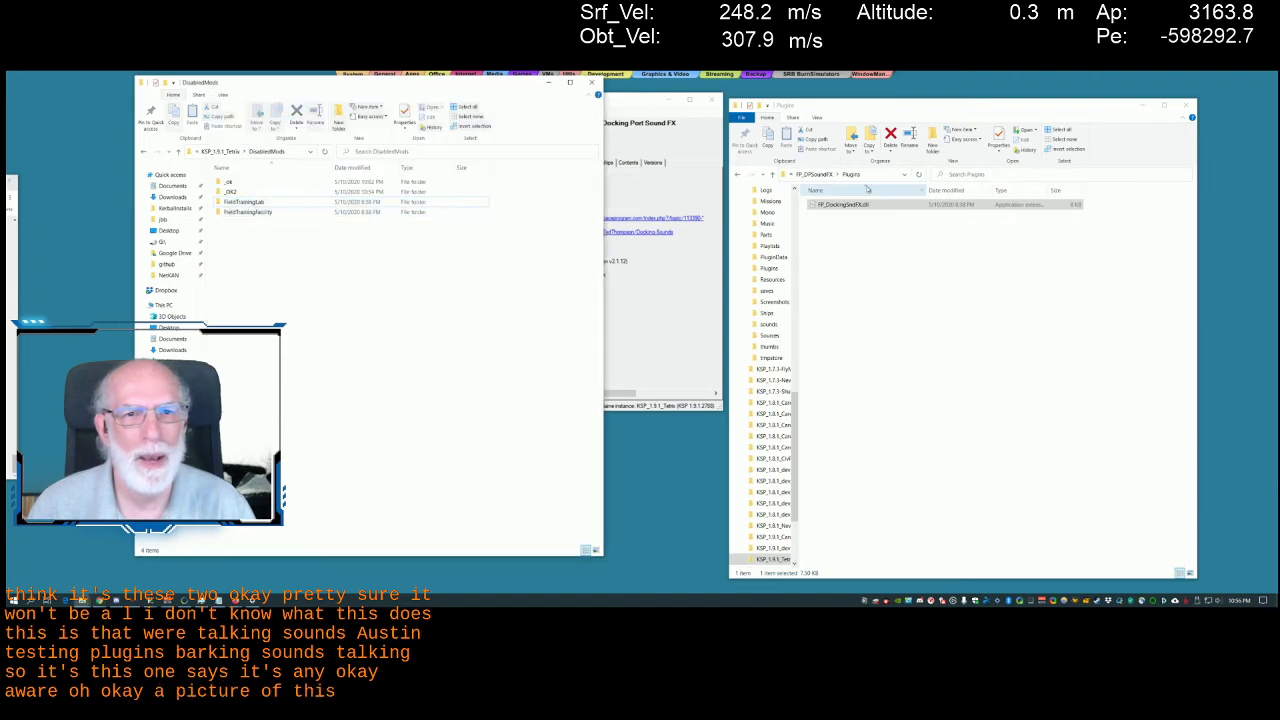
left_click(834, 176)
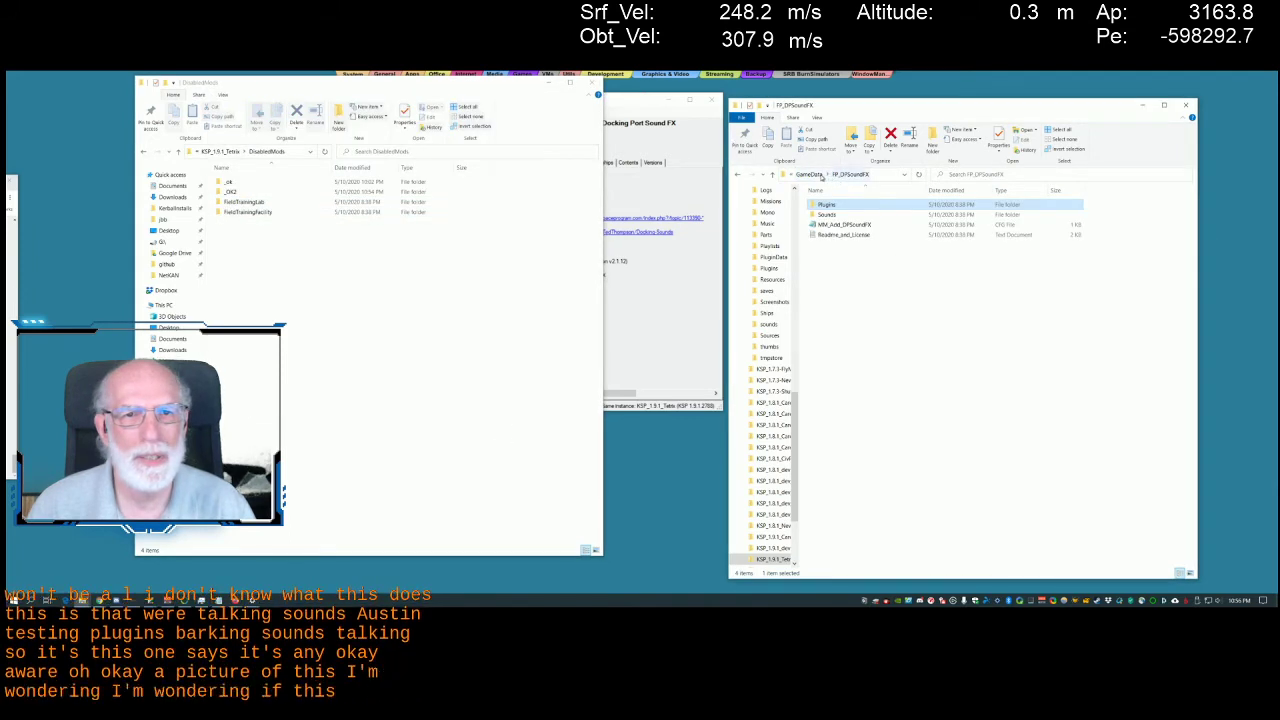
left_click(812, 175)
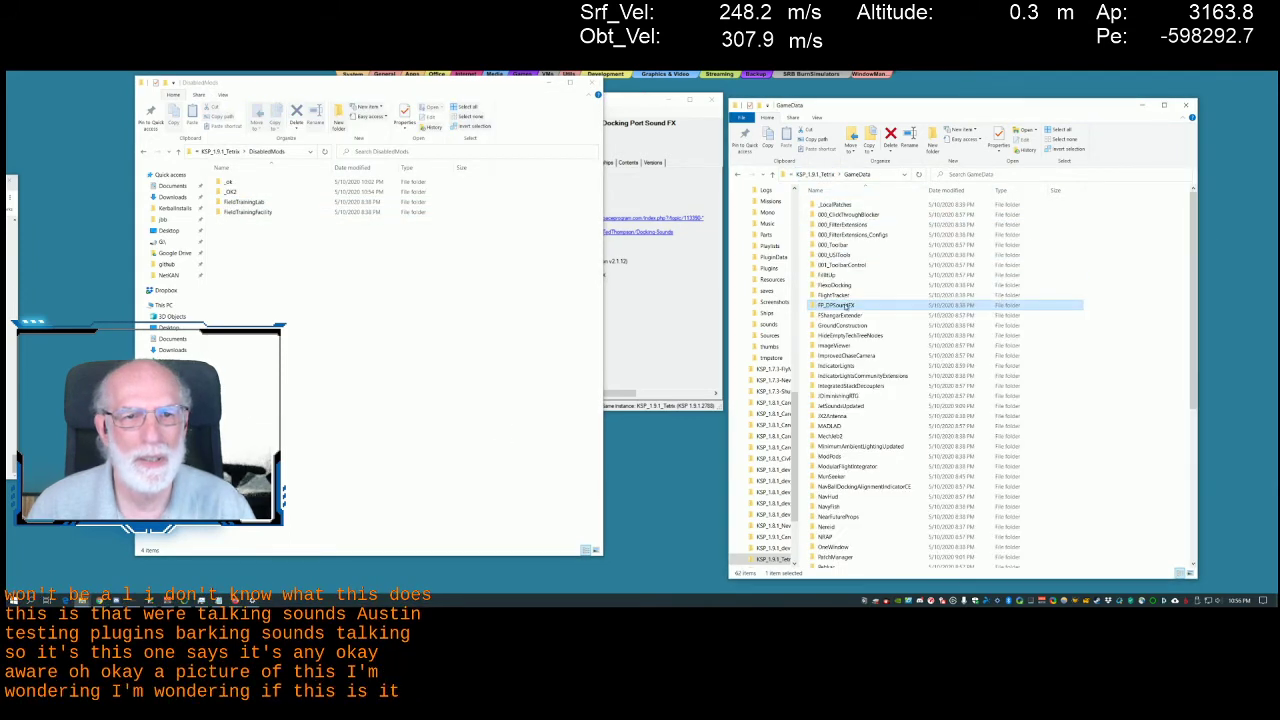
left_click_drag(847, 306, 323, 409)
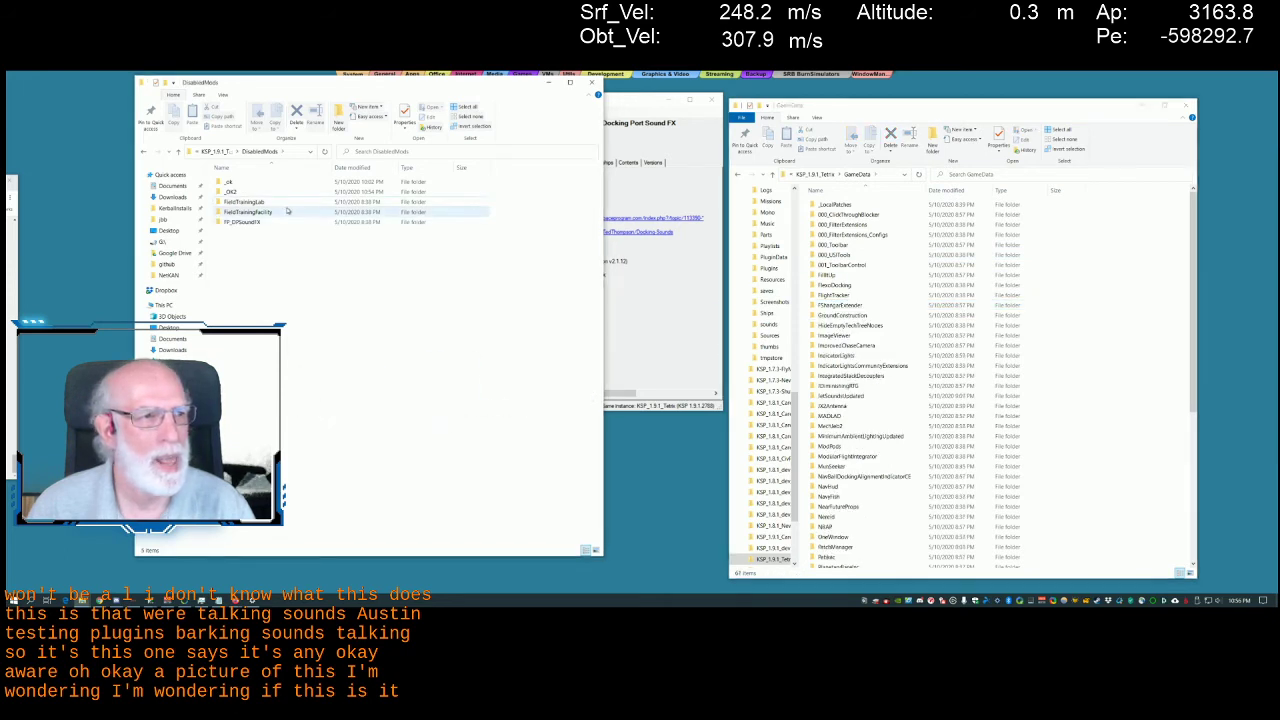
Move the FieldTrainingLab and FieldTrainingFacility folders from DisabledMods back into GameData
left_click(250, 202)
left_click(270, 212, "shift")
left_click_drag(270, 212, 1158, 326)
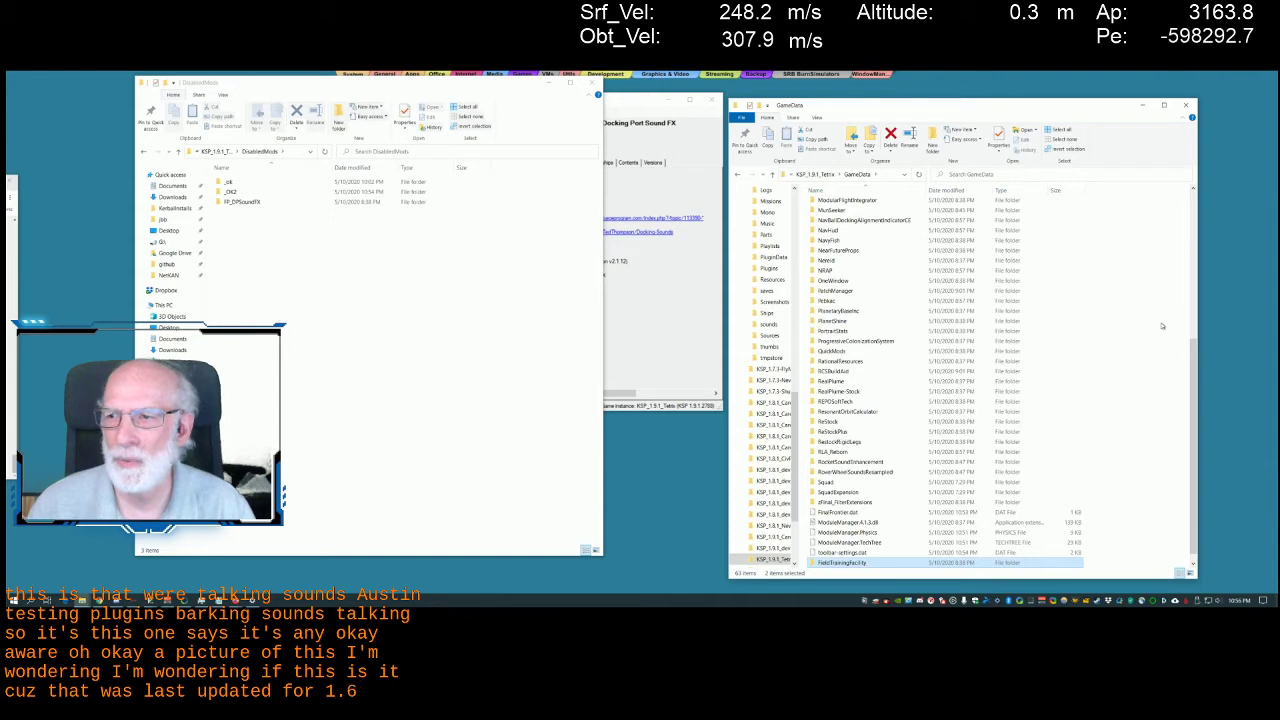
Switch to CKAN and launch KSP despite the incompatible modules
left_click(660, 300)
left_click(240, 139)
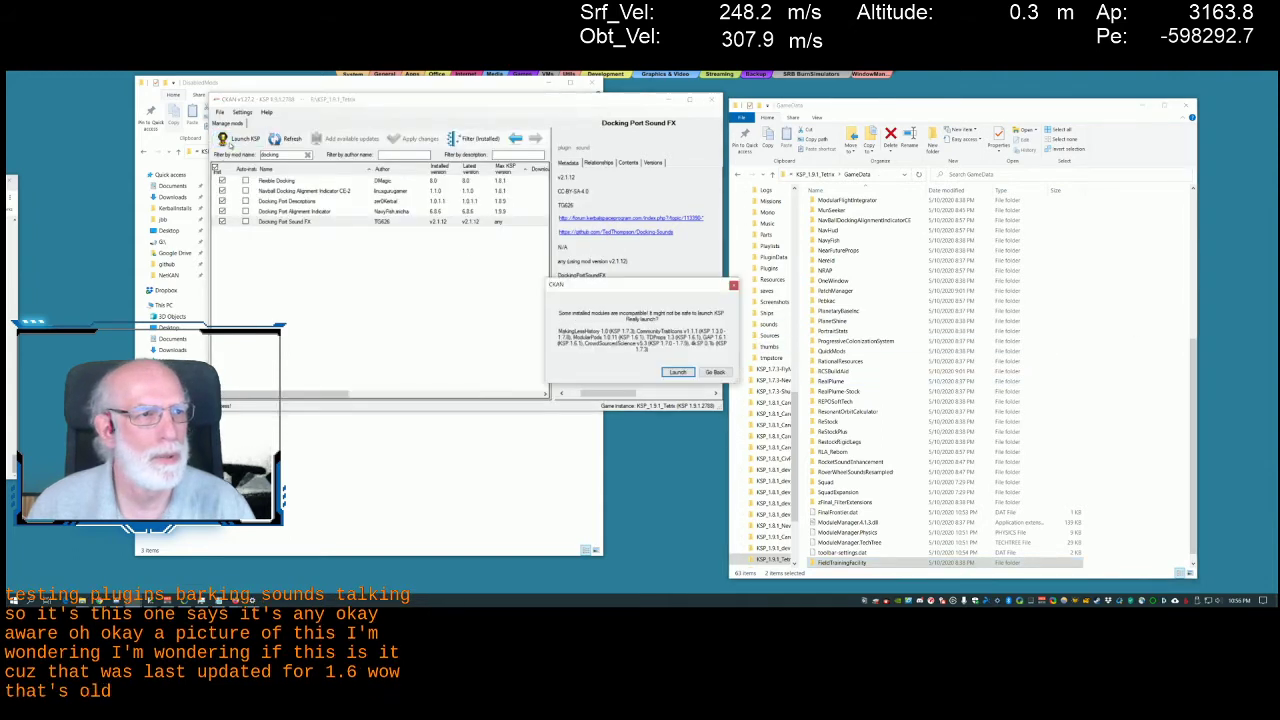
left_click(678, 372)
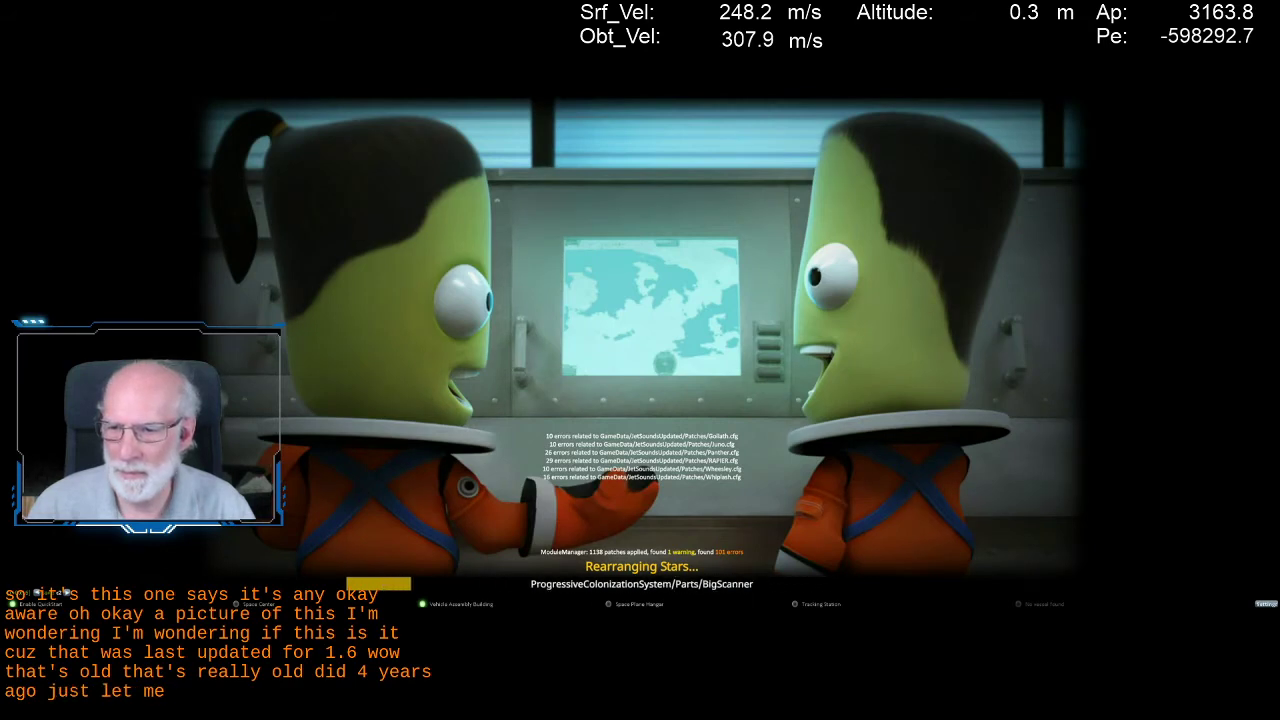
key("alt+Tab")
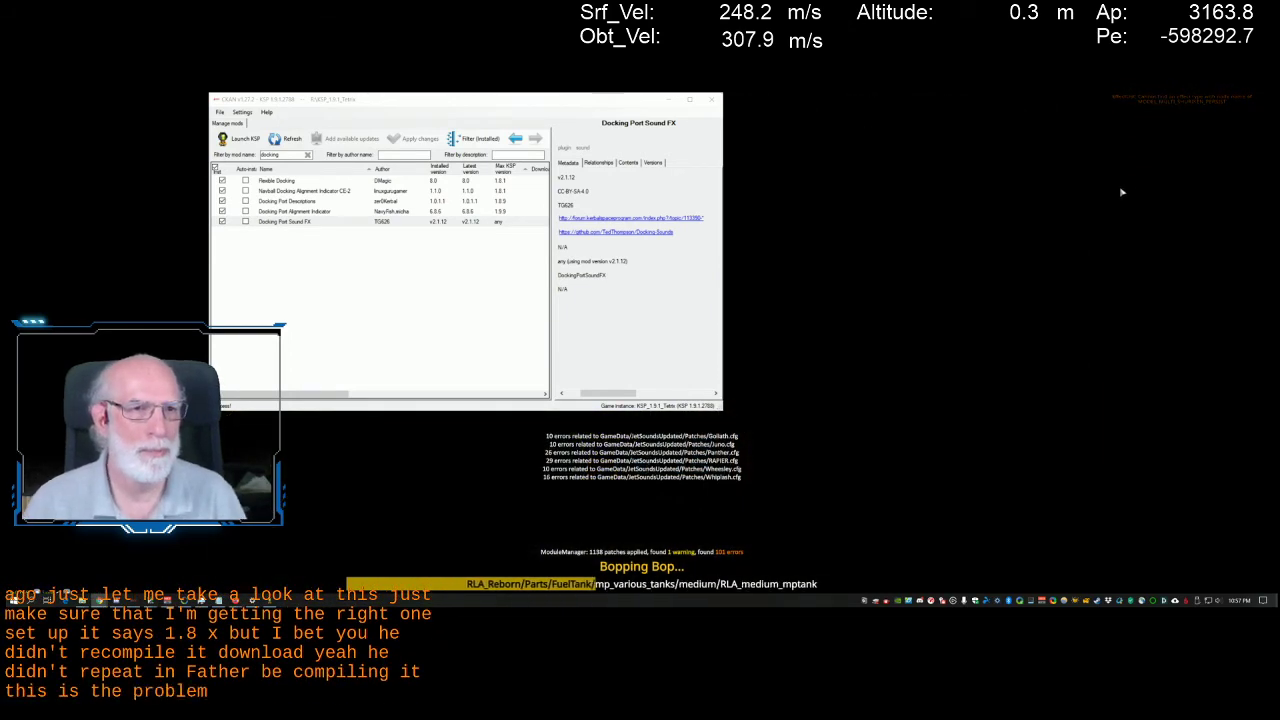
left_click(823, 118)
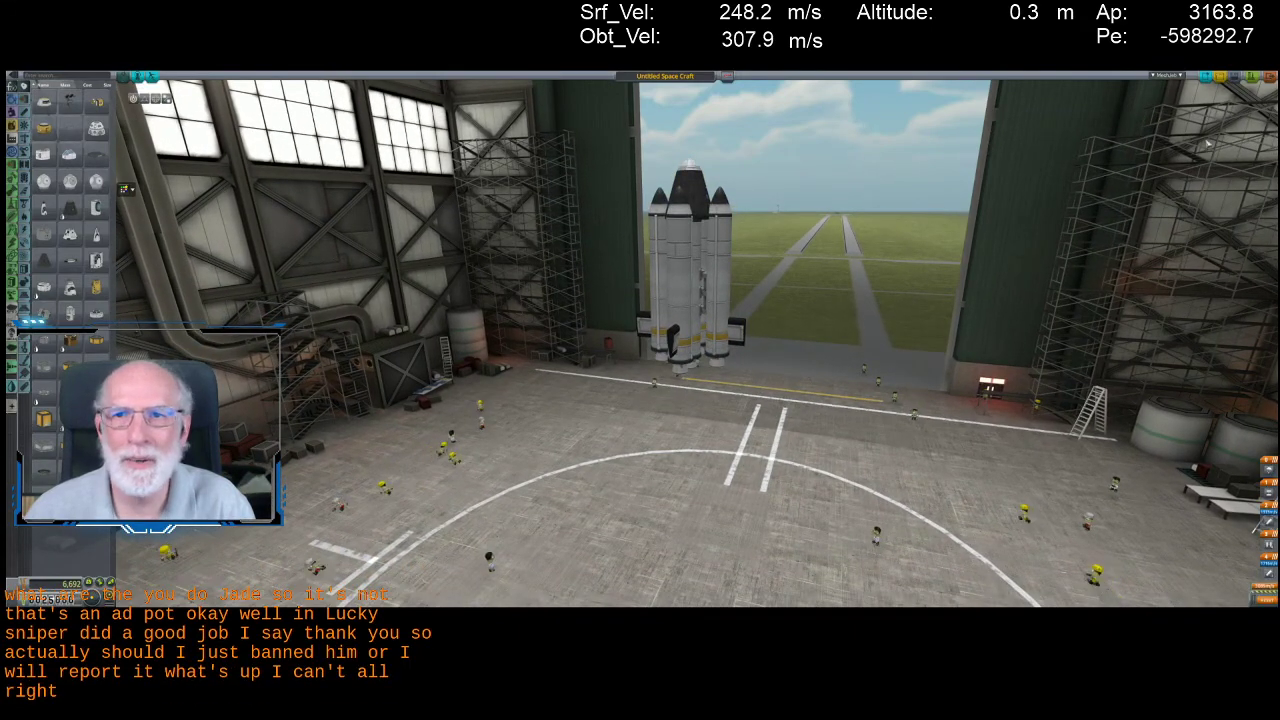
Launch the rocket from the assembly building as a test and revert the flight to vehicle assembly
left_click(1252, 77)
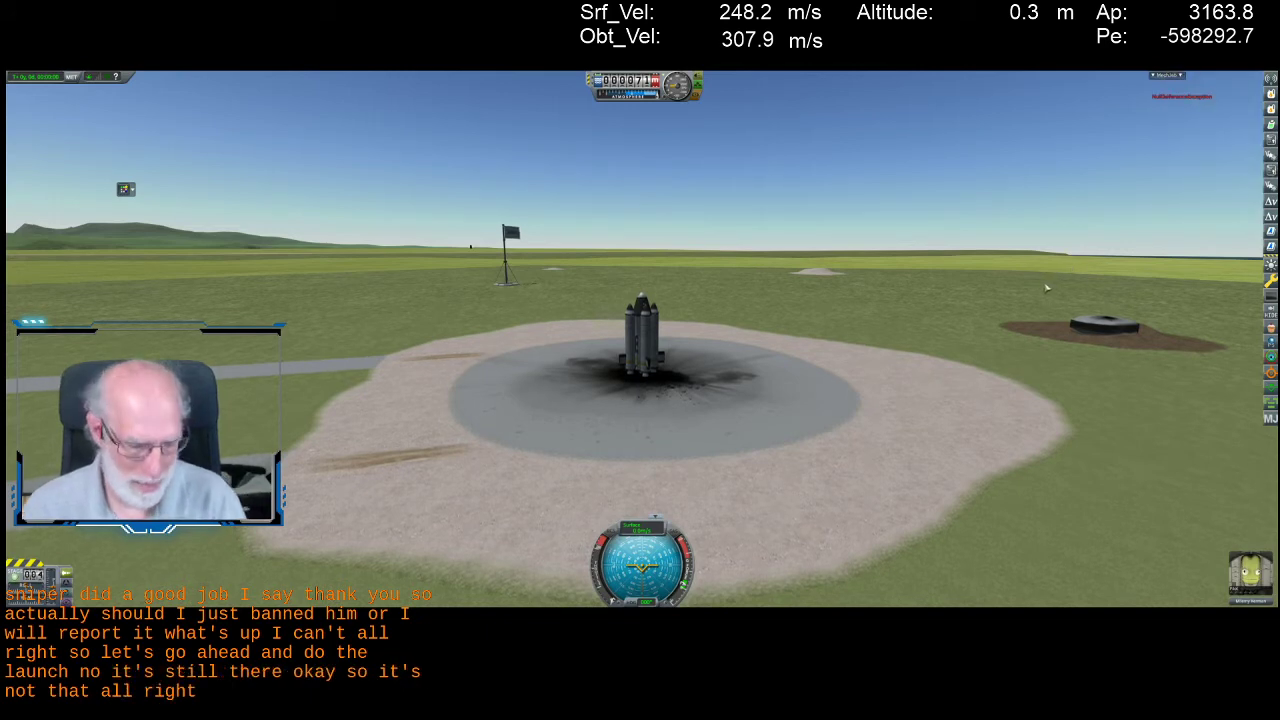
key("Escape")
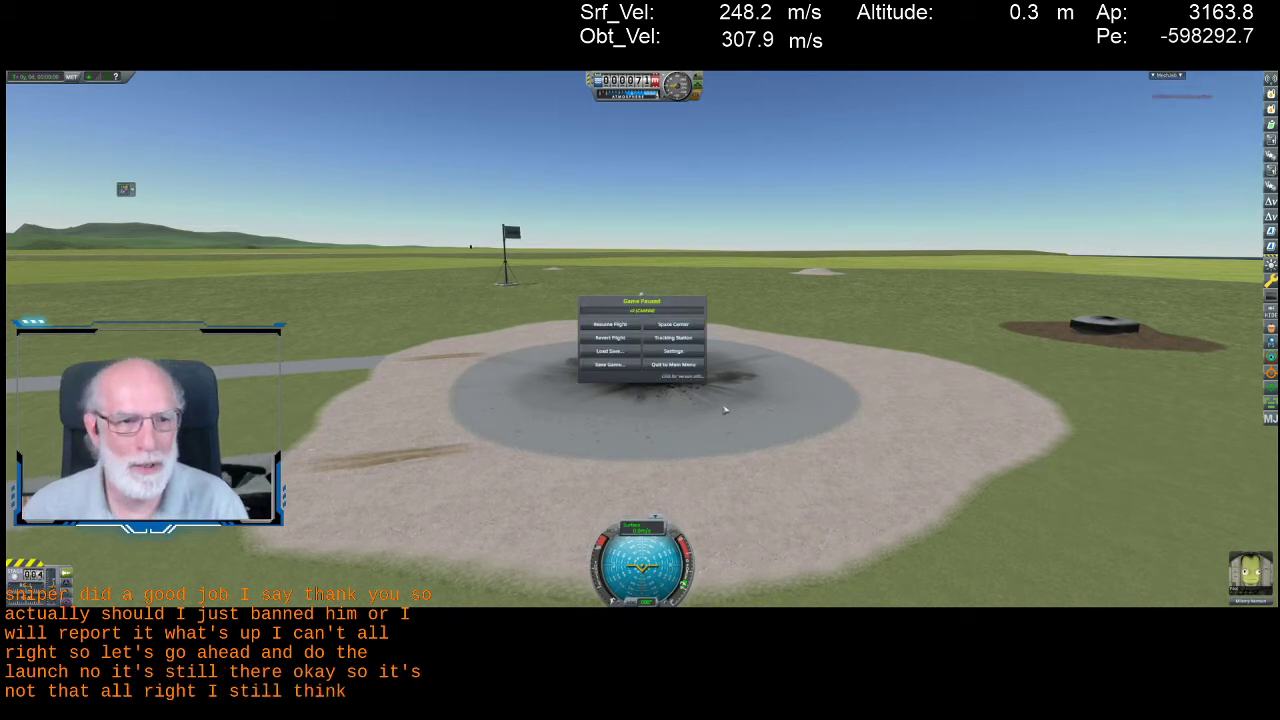
left_click(603, 338)
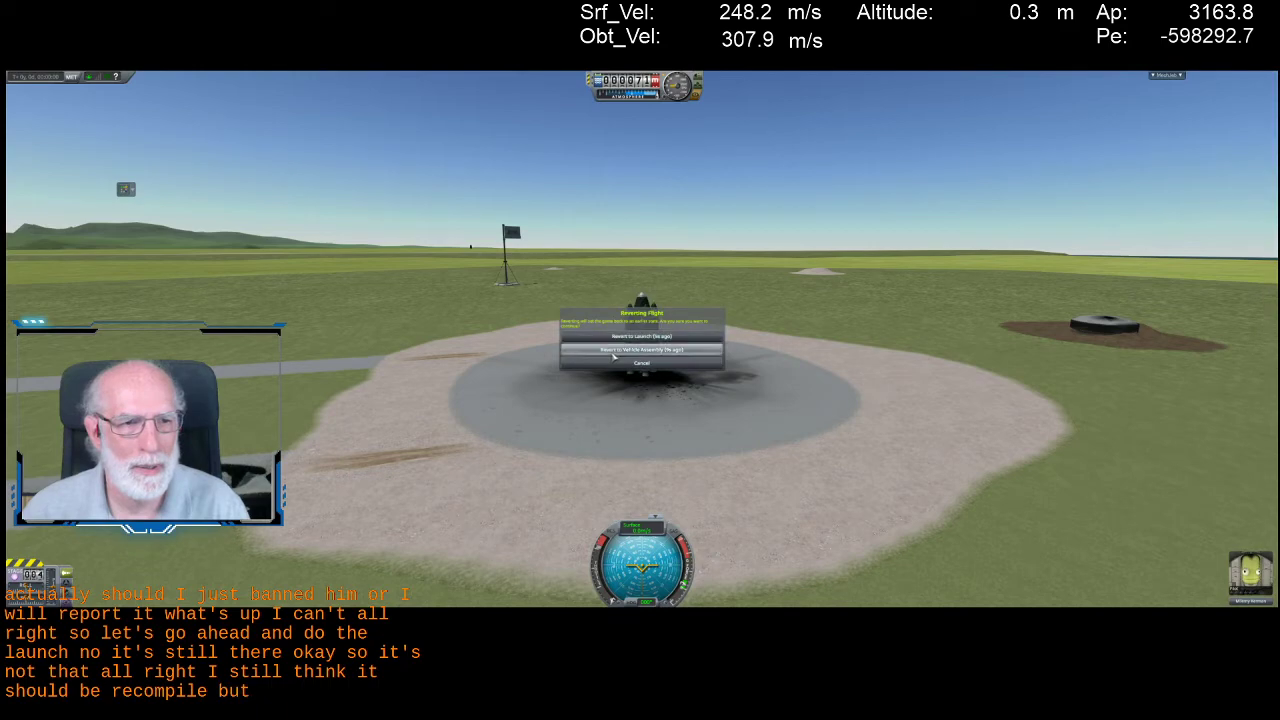
left_click(614, 351)
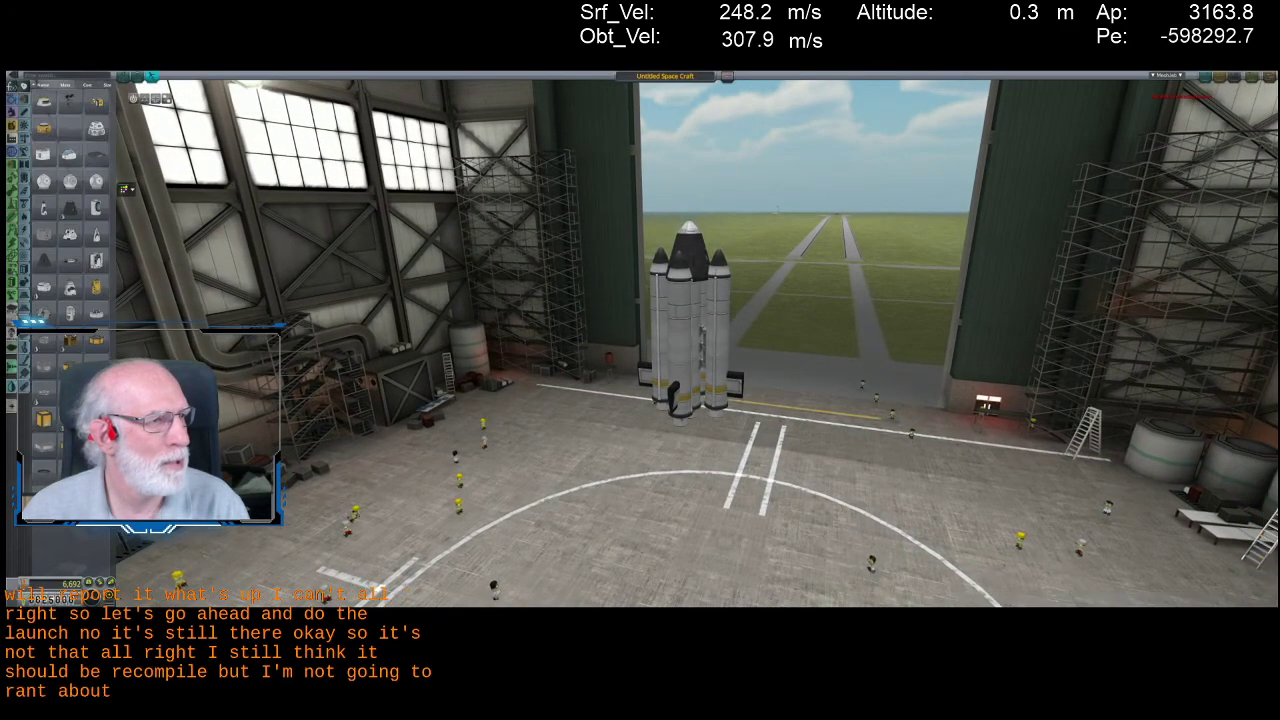
Switch to DisabledMods in File Explorer and move the FP_DPSoundFX folder into _OK2
key("alt+Tab")
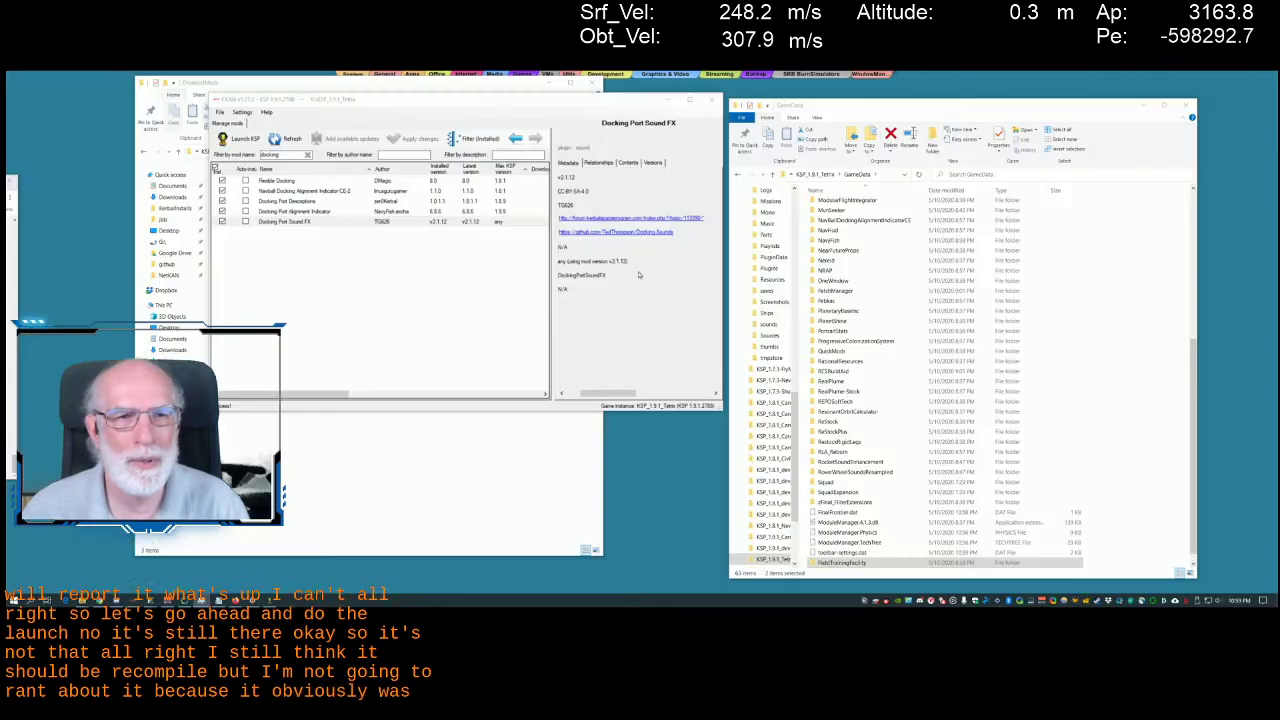
left_click(347, 440)
left_click_drag(243, 204, 238, 192)
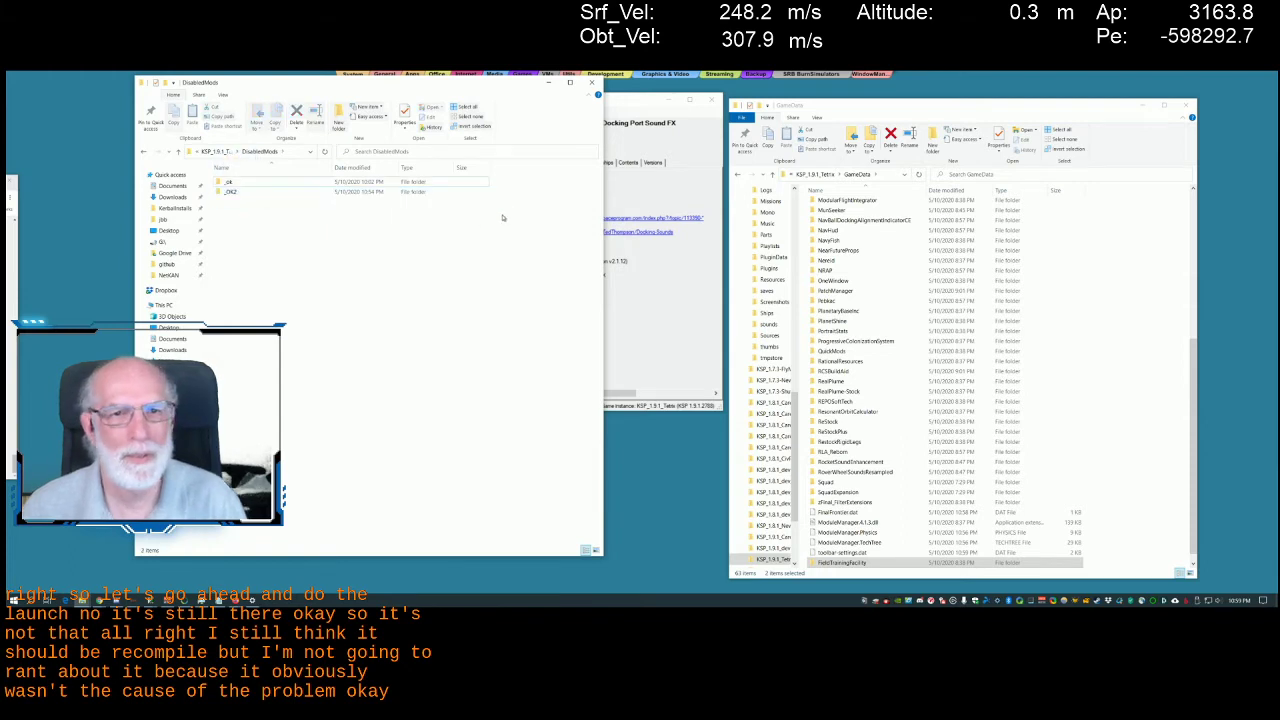
Move the JX2Antenna folder from GameData into DisabledMods
scroll(885, 343, "up", 8)
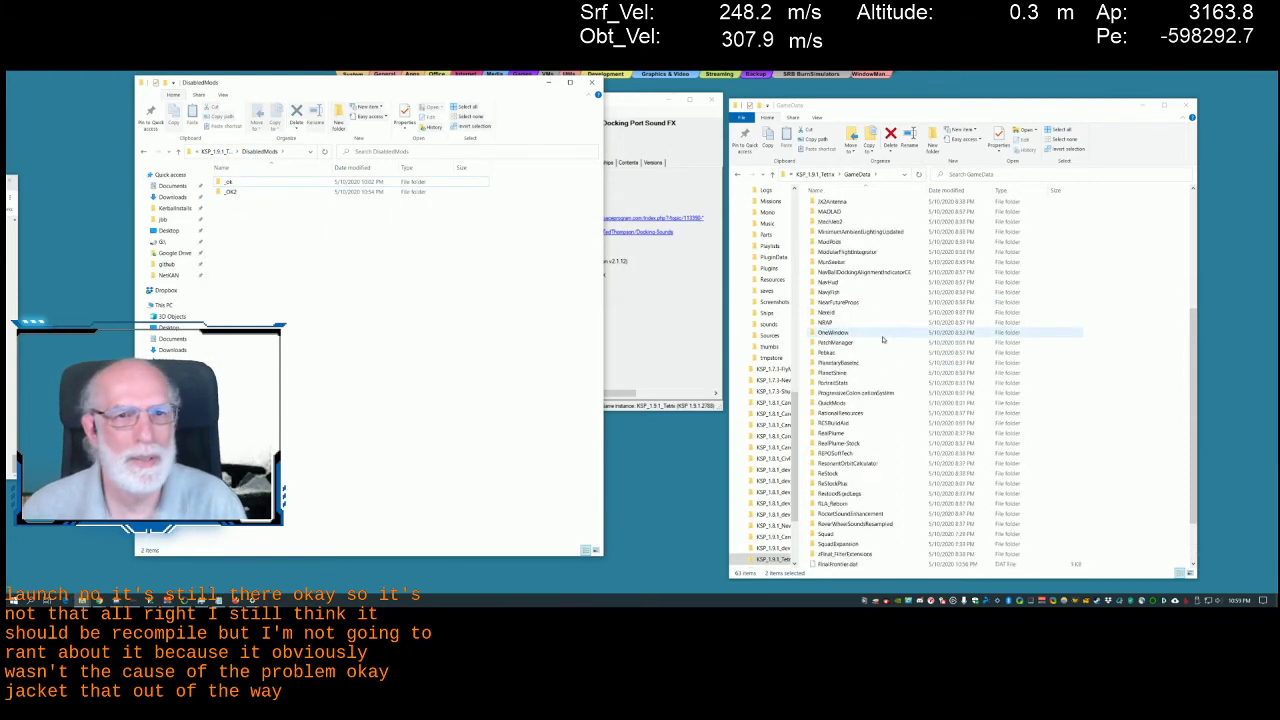
scroll(885, 343, "up", 1)
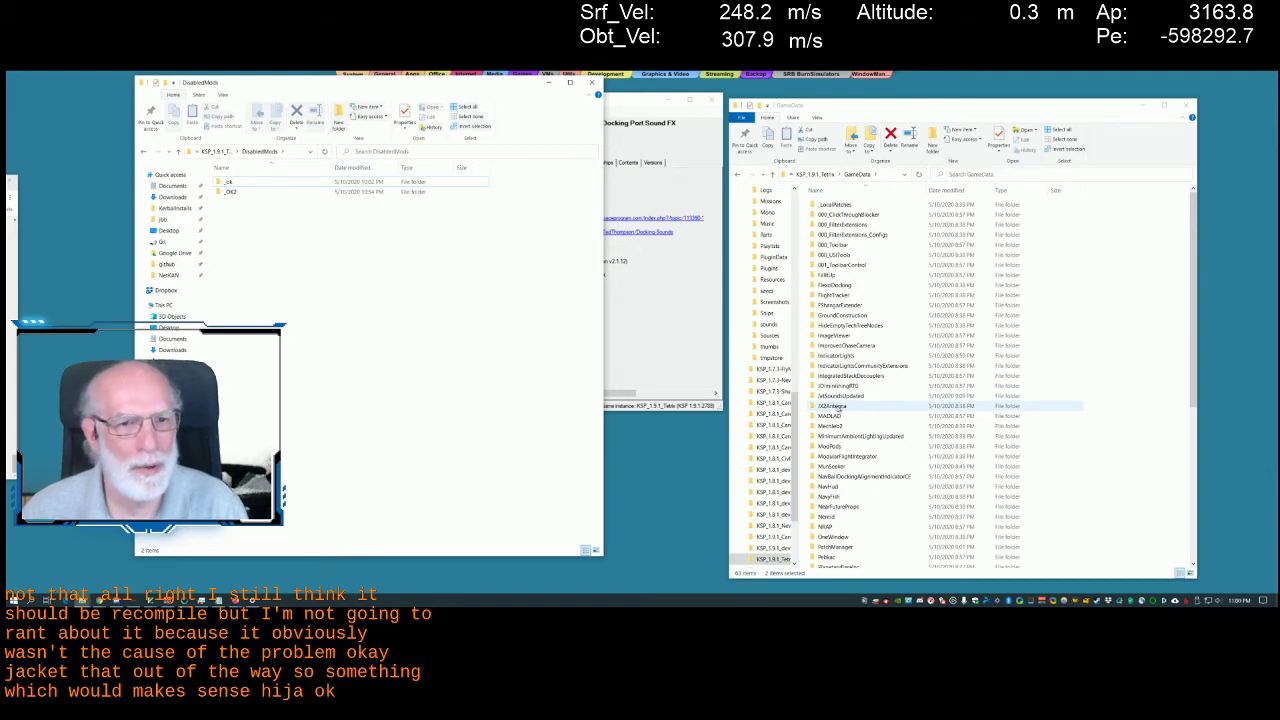
left_click(835, 408)
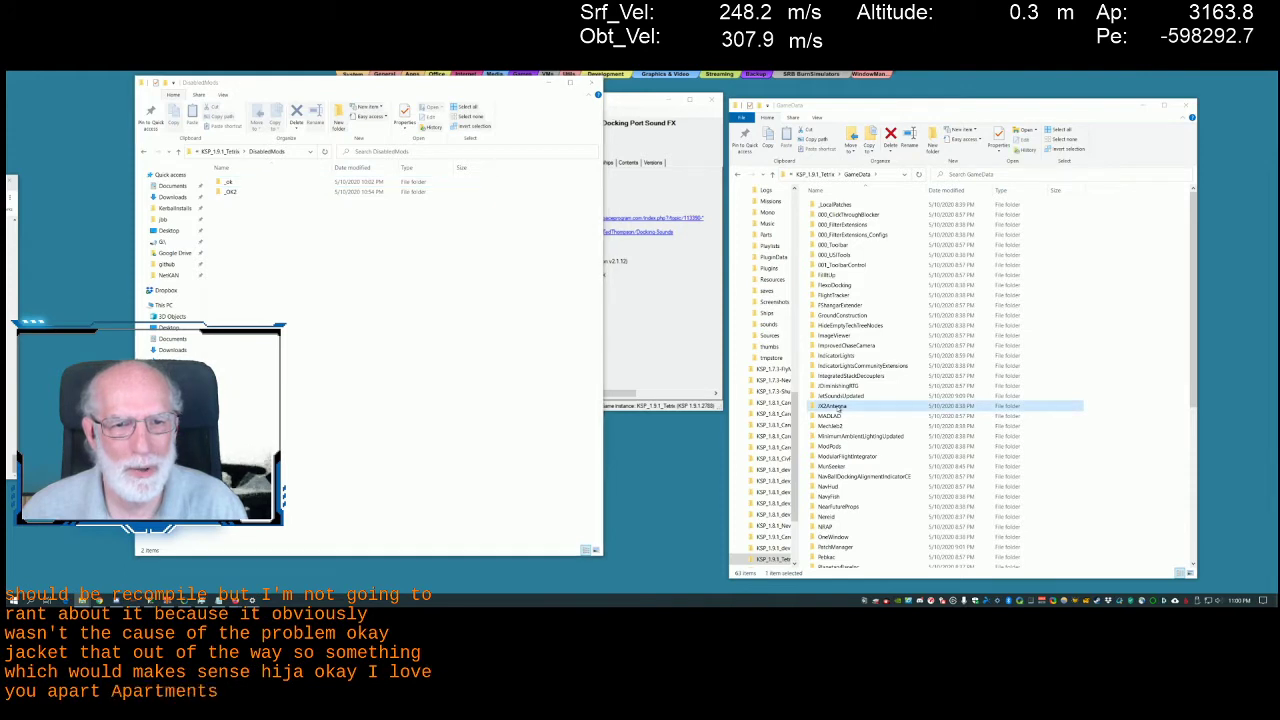
left_click_drag(840, 410, 340, 322)
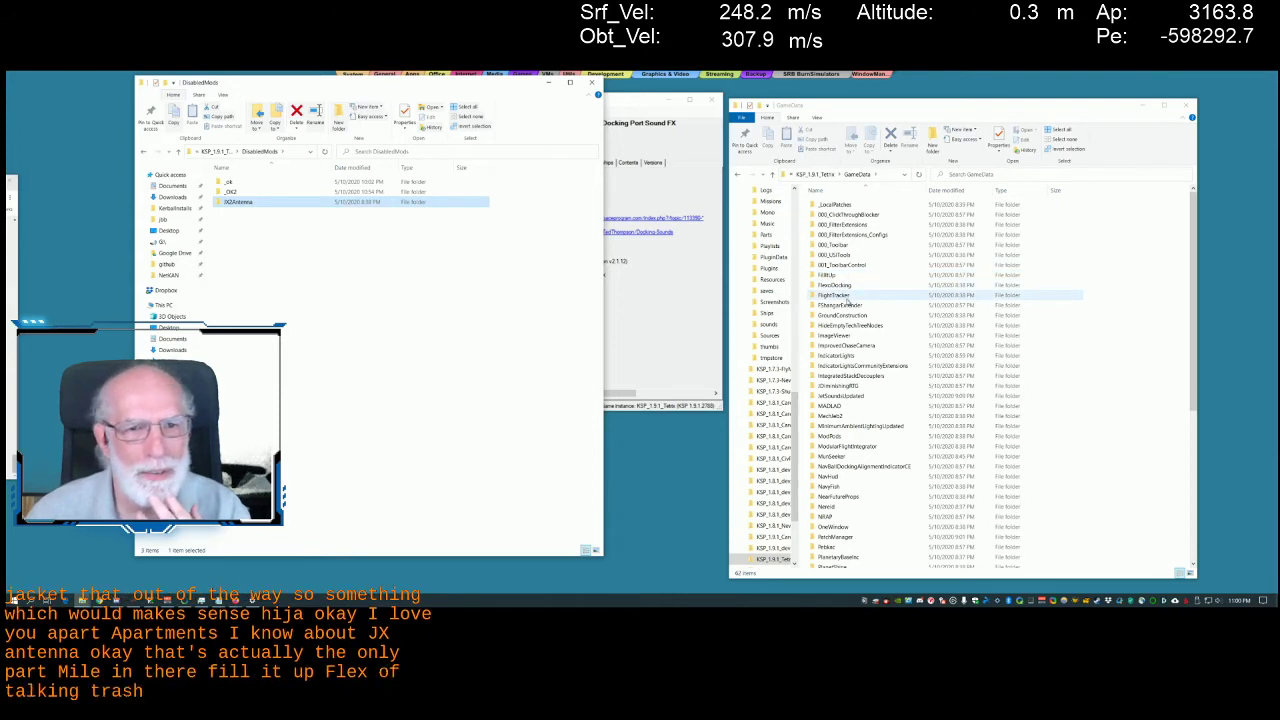
Check the Plugins folder of the GroundConstruction mod, and move the JetSoundsUpdated folder from GameData into DisabledMods
double_click(842, 317)
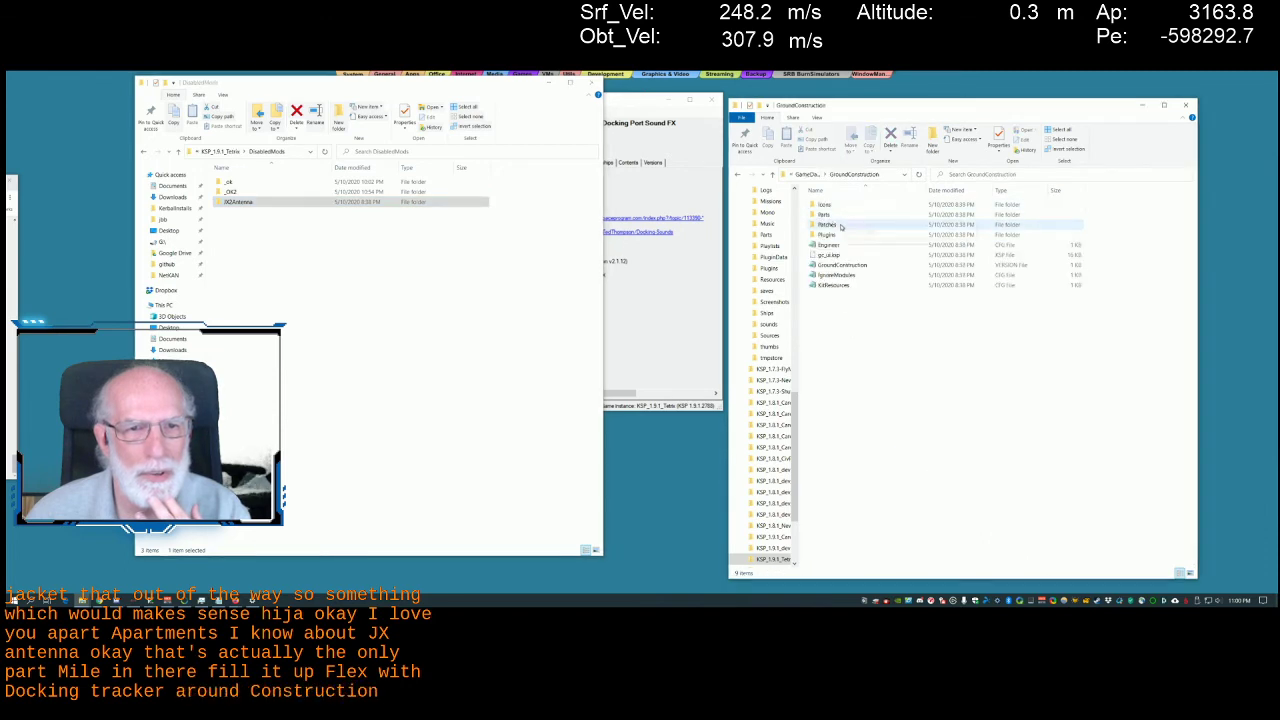
double_click(836, 235)
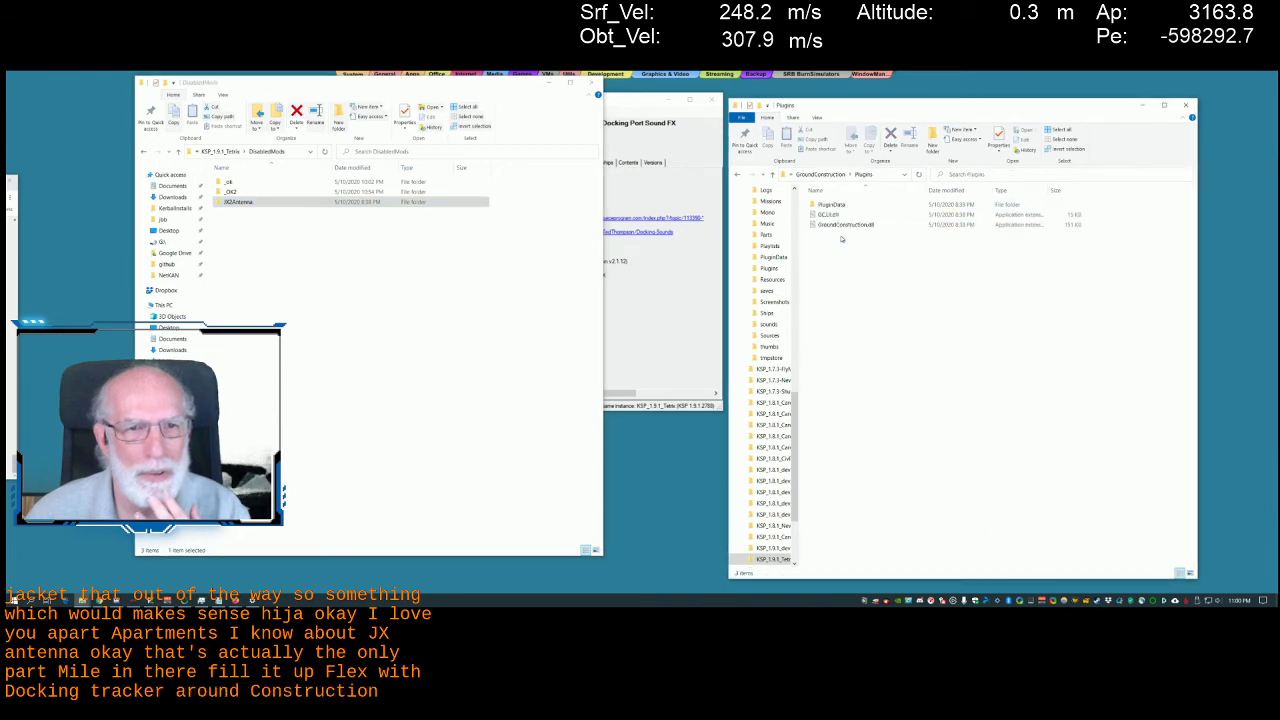
left_click(815, 175)
left_click(809, 174)
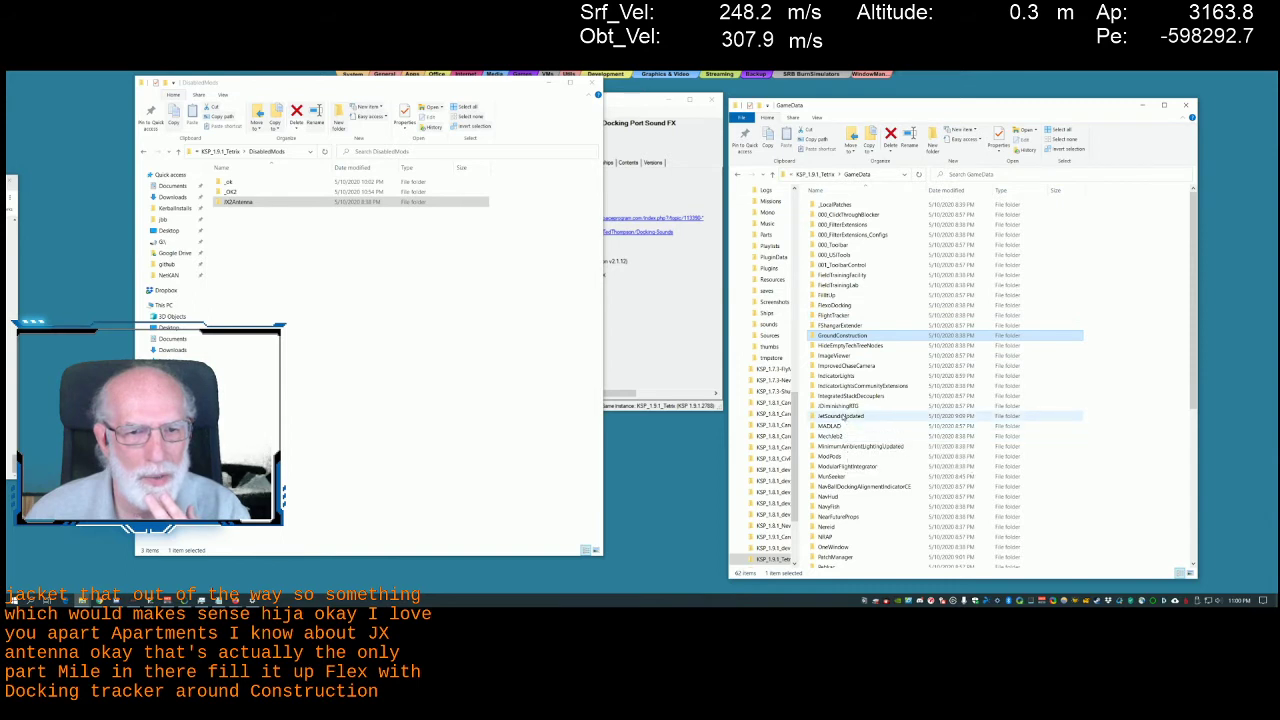
left_click_drag(843, 417, 370, 390)
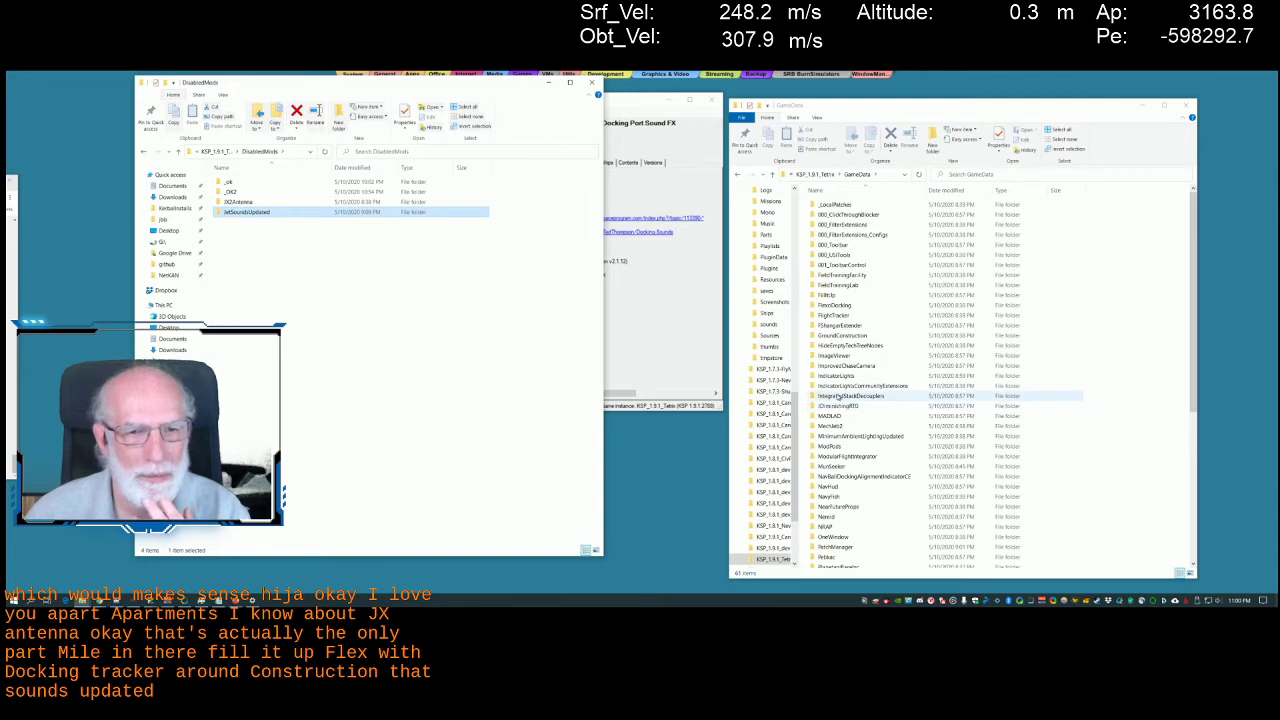
Move the JDiminishingRTG, IndicatorLightsCommunityExtensions and HideEmptyTechTreeNodes folders from GameData into DisabledMods
left_click_drag(845, 406, 330, 320)
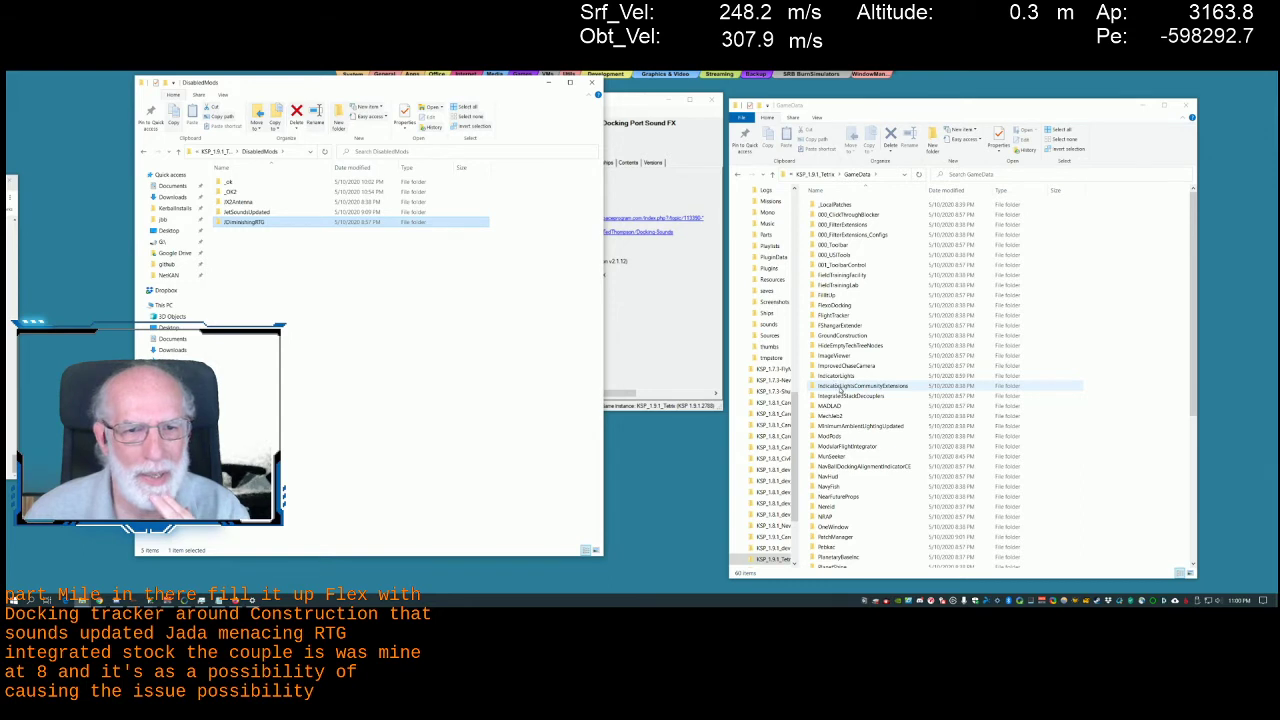
left_click_drag(842, 391, 360, 394)
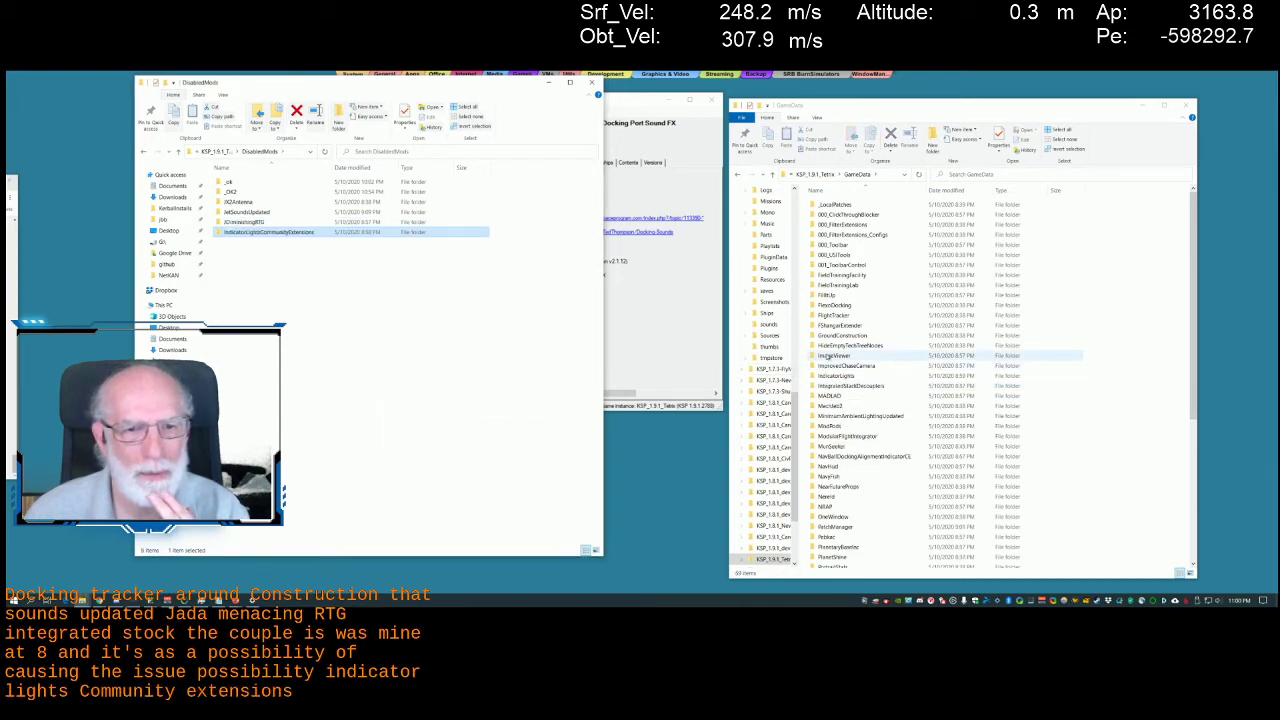
left_click_drag(828, 345, 270, 342)
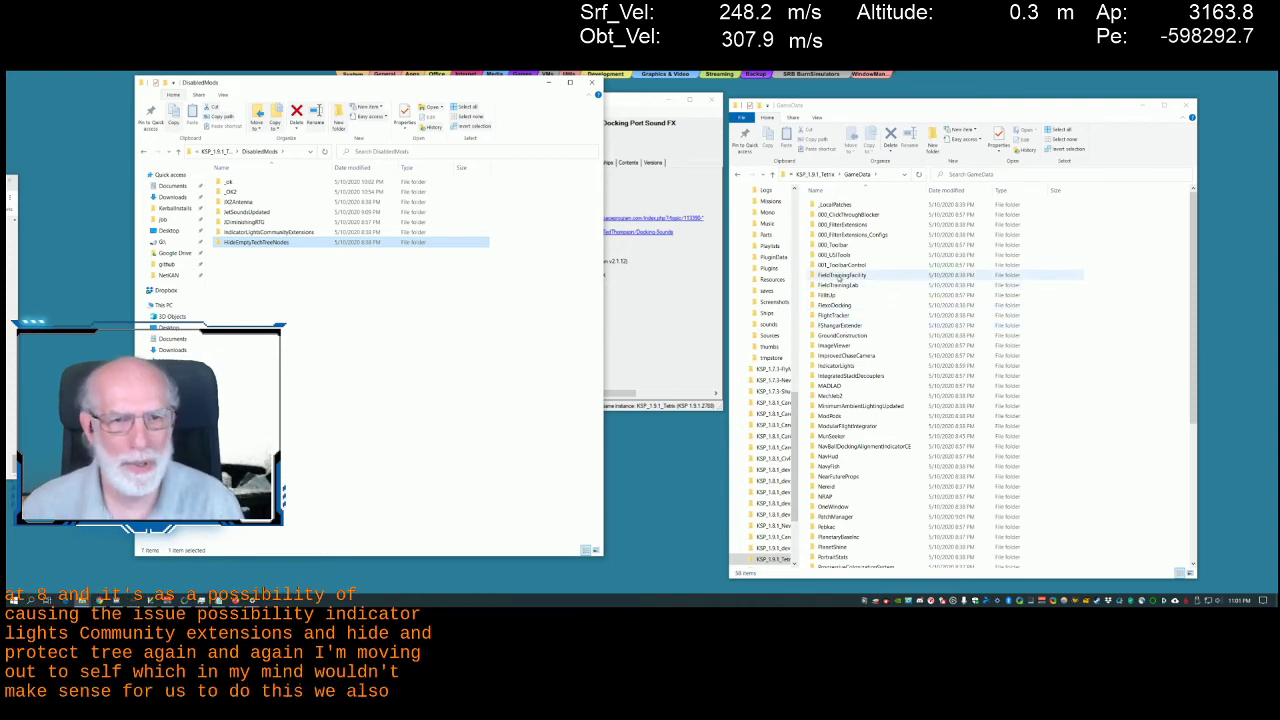
left_click(840, 276)
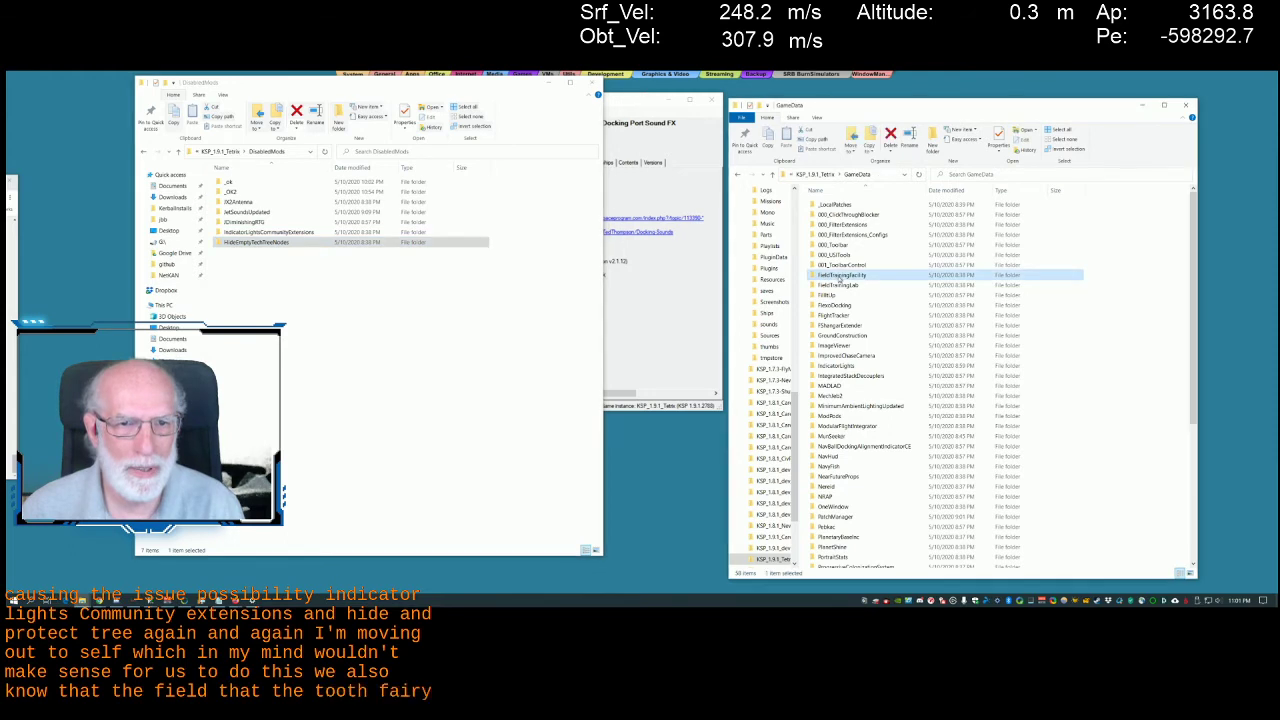
left_click(840, 286, "shift")
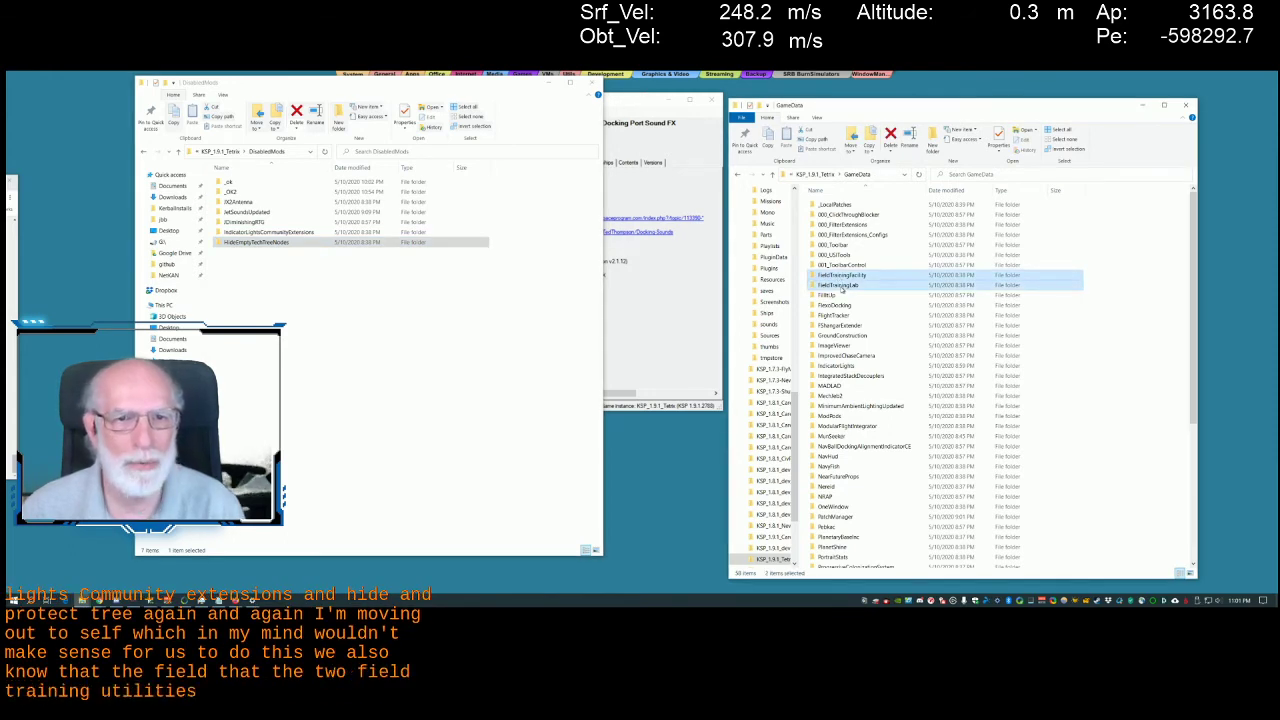
double_click(842, 288)
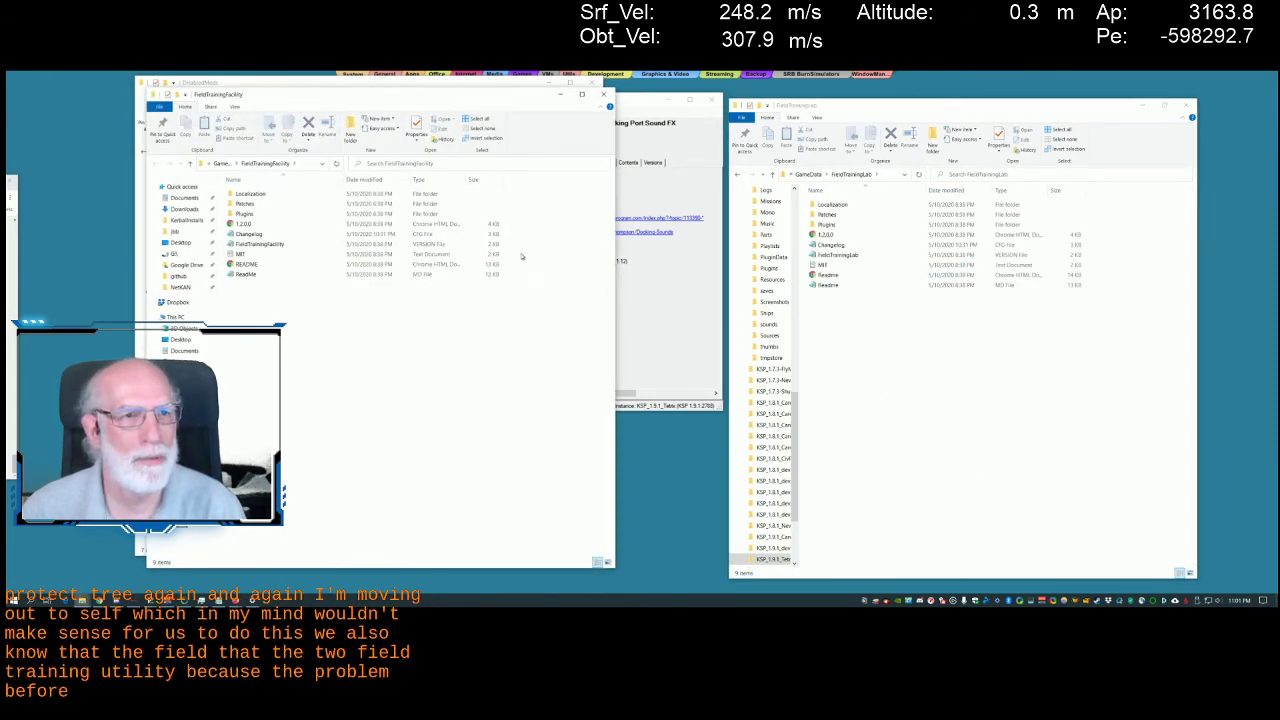
left_click(603, 94)
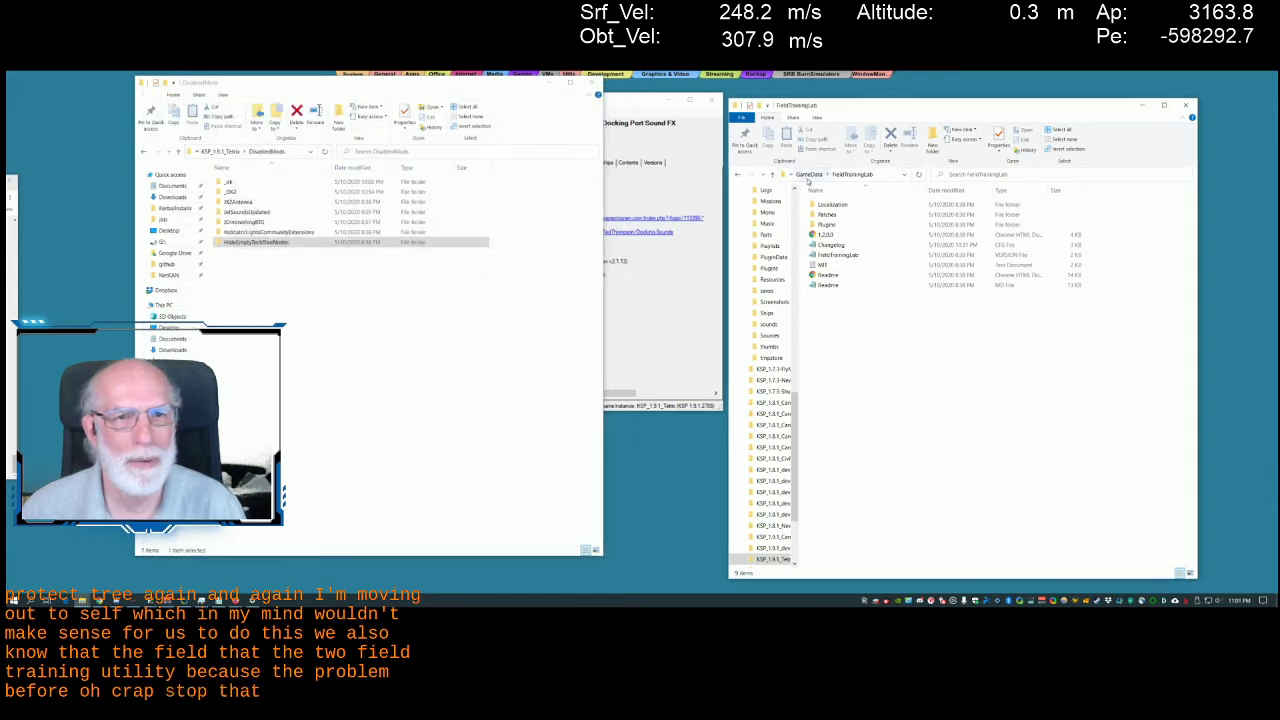
left_click(808, 175)
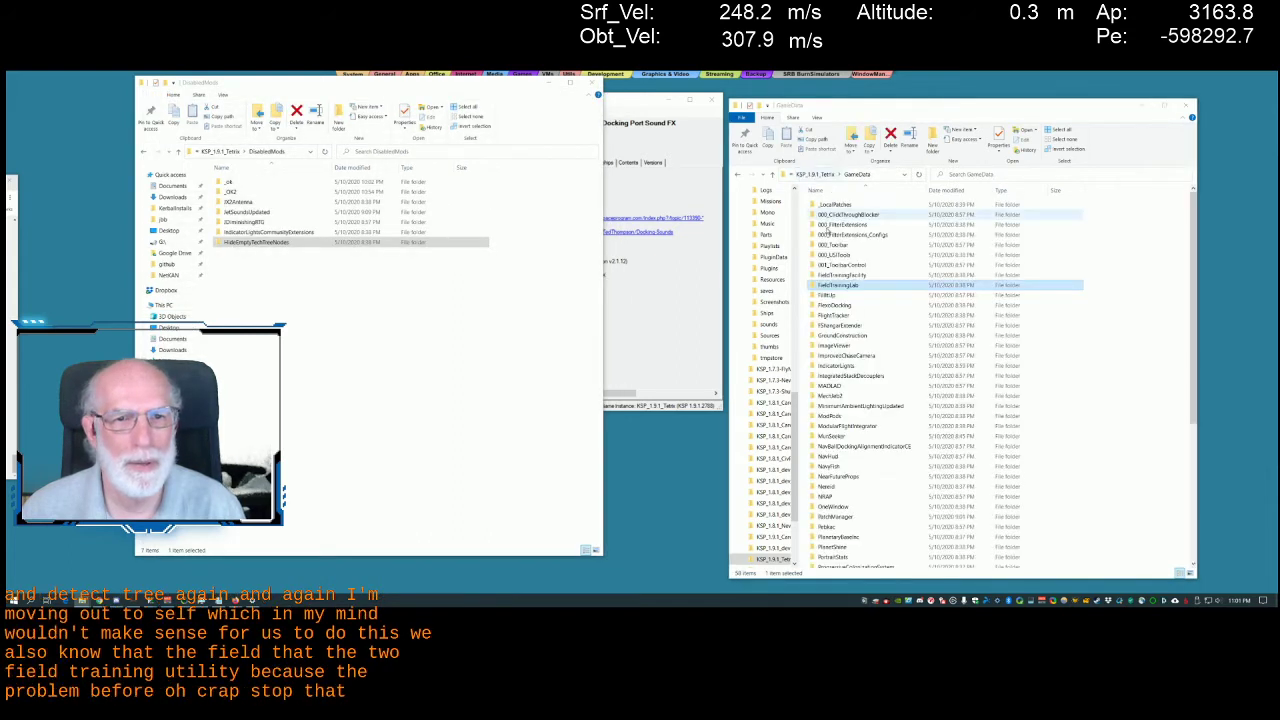
Move the FieldTrainingFacility and FieldTrainingLab folders together from GameData into DisabledMods
left_click(840, 276, "ctrl")
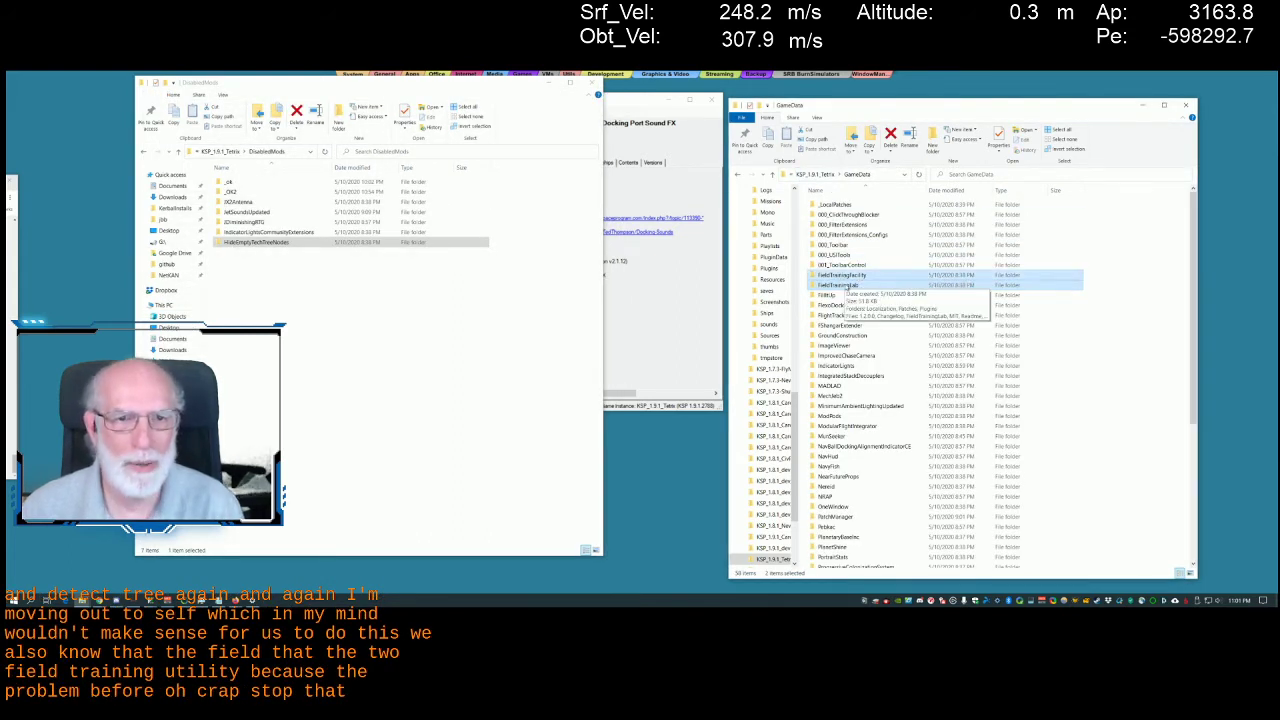
left_click_drag(840, 276, 382, 331)
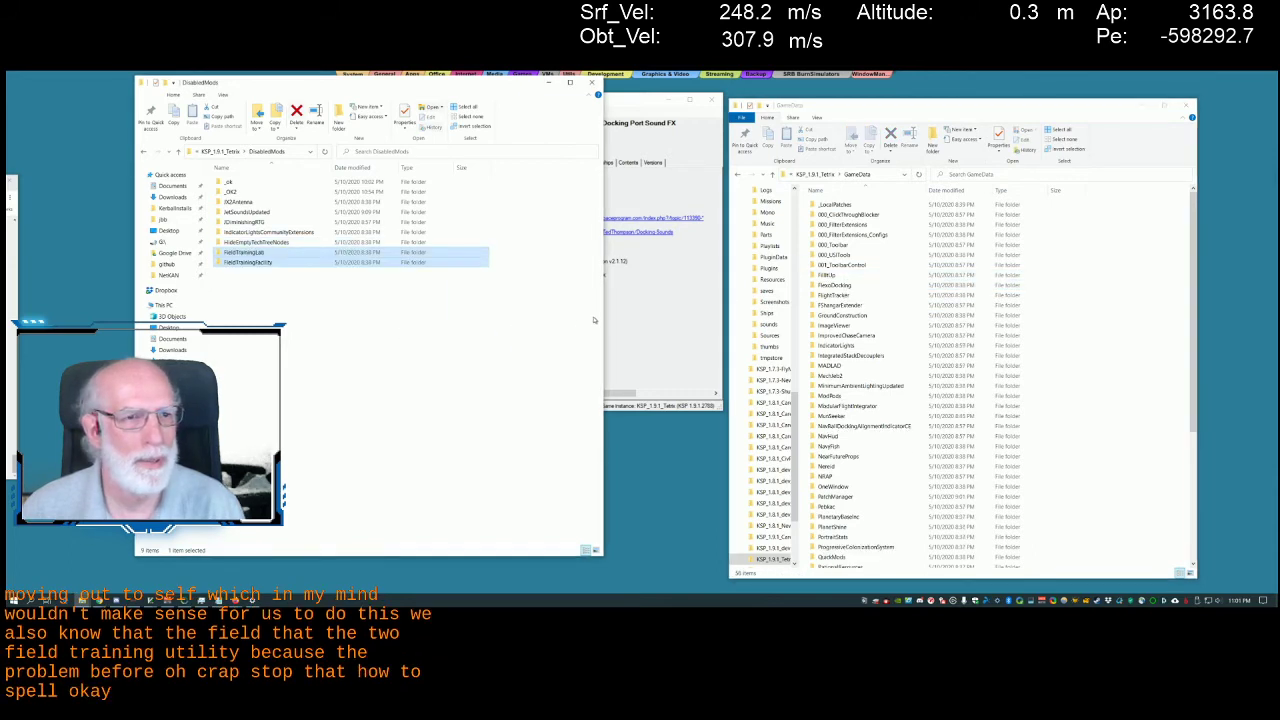
Switch to CKAN and launch KSP, accepting the launch despite the incompatible modules
left_click(643, 313)
left_click(245, 138)
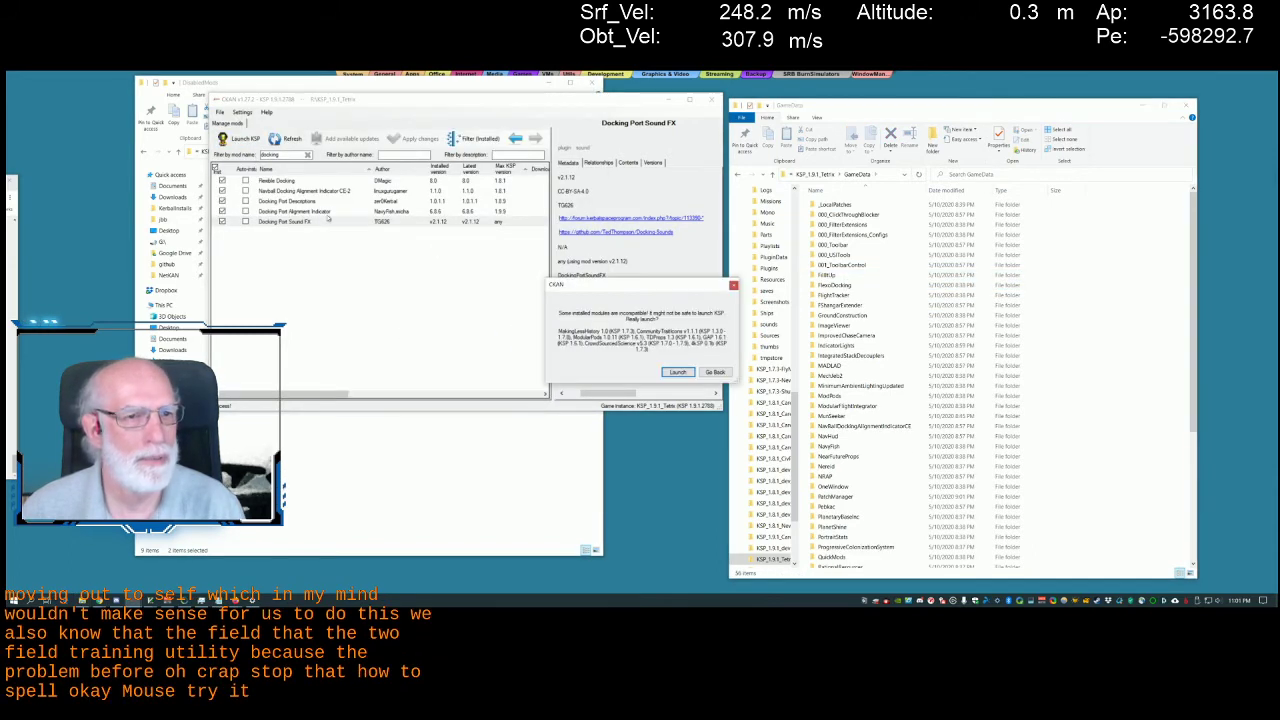
left_click(677, 372)
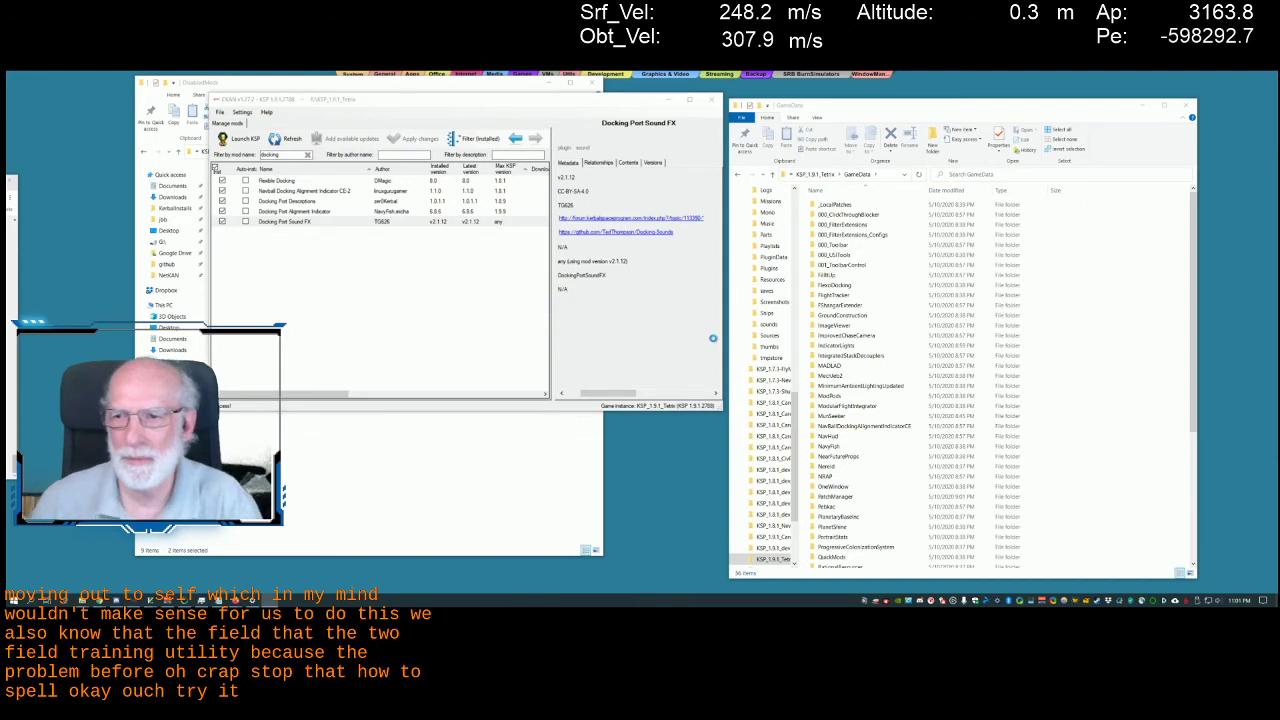
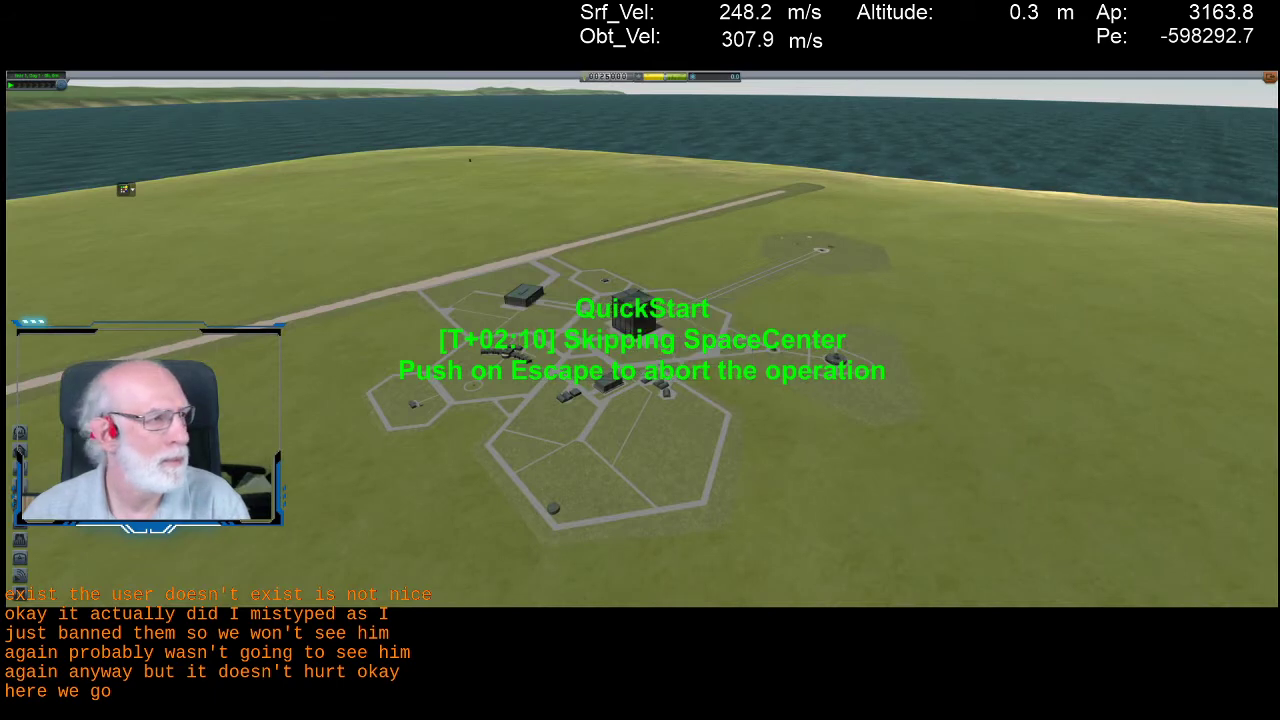
Test-launch the rocket from the assembly building, dismiss the mail notification, and revert the flight to vehicle assembly
mouse_move(480, 73)
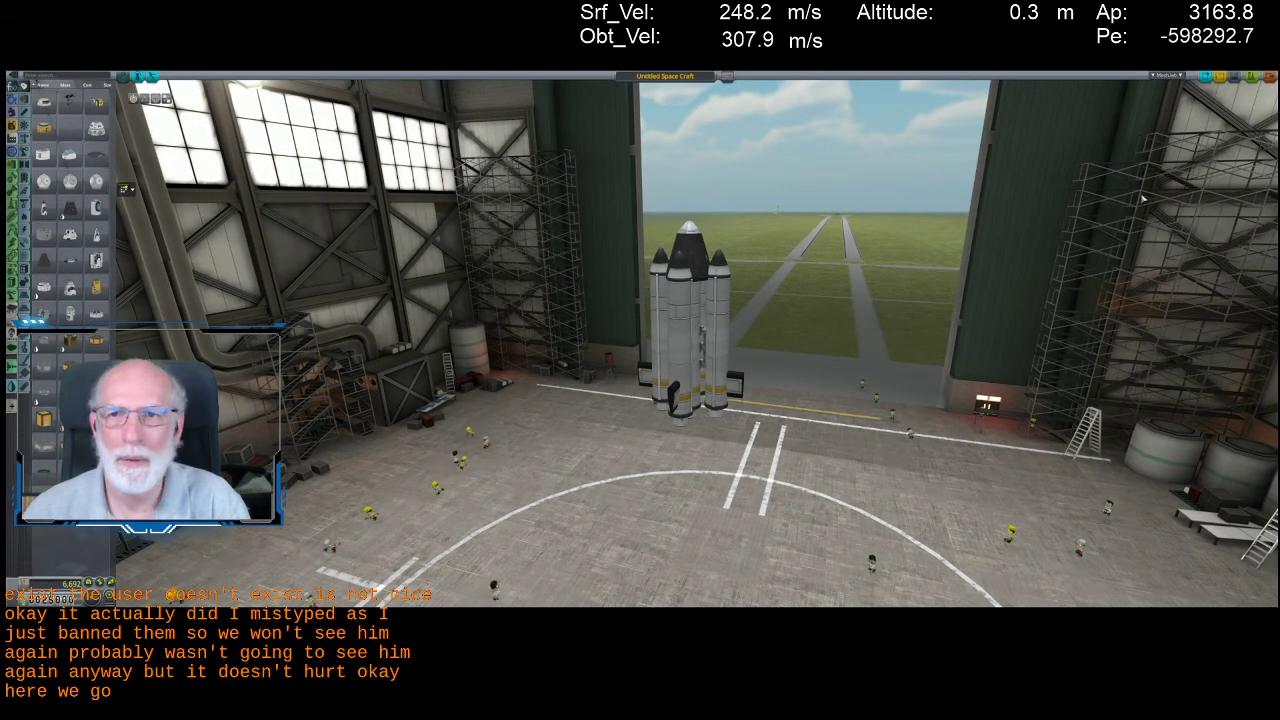
left_click(1252, 77)
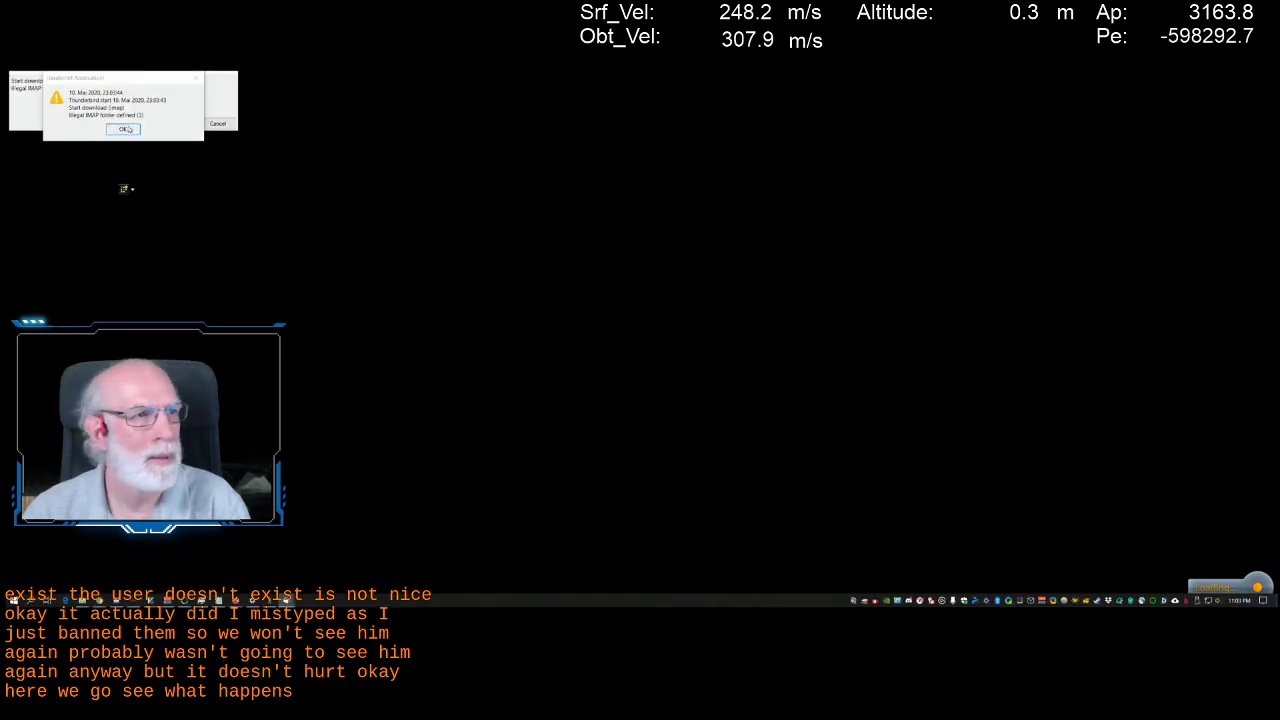
left_click(124, 129)
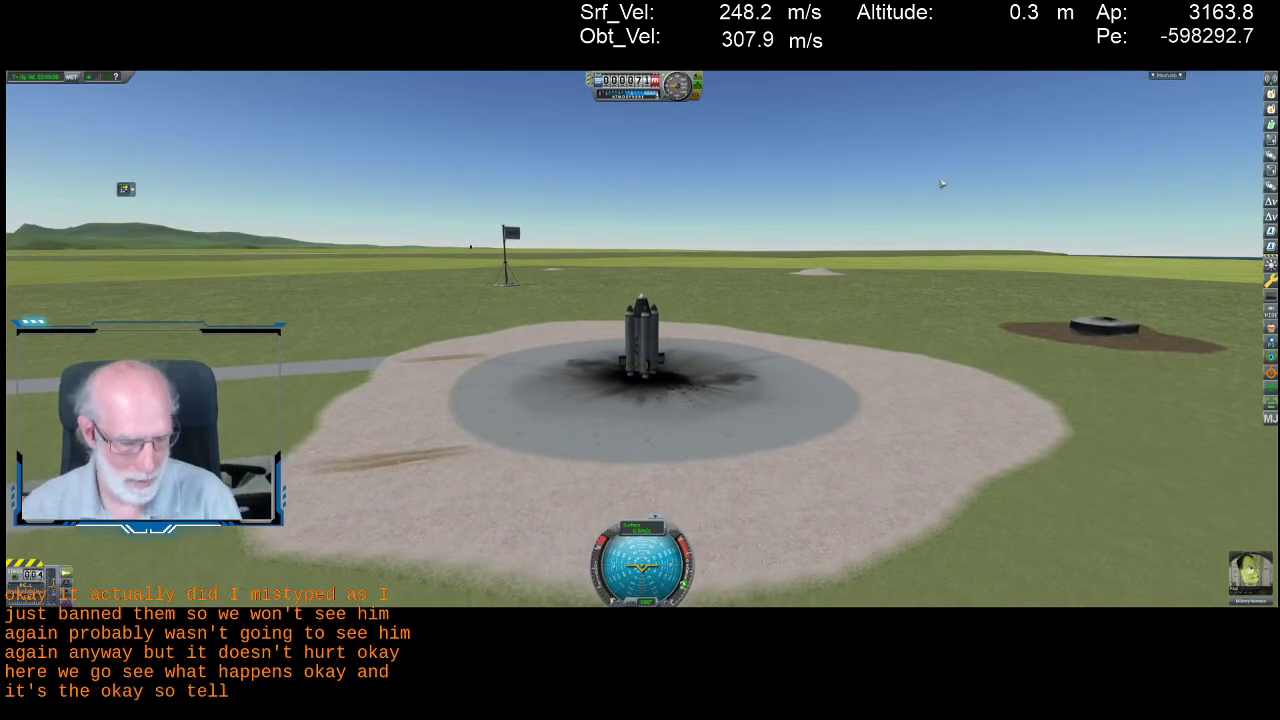
key("Escape")
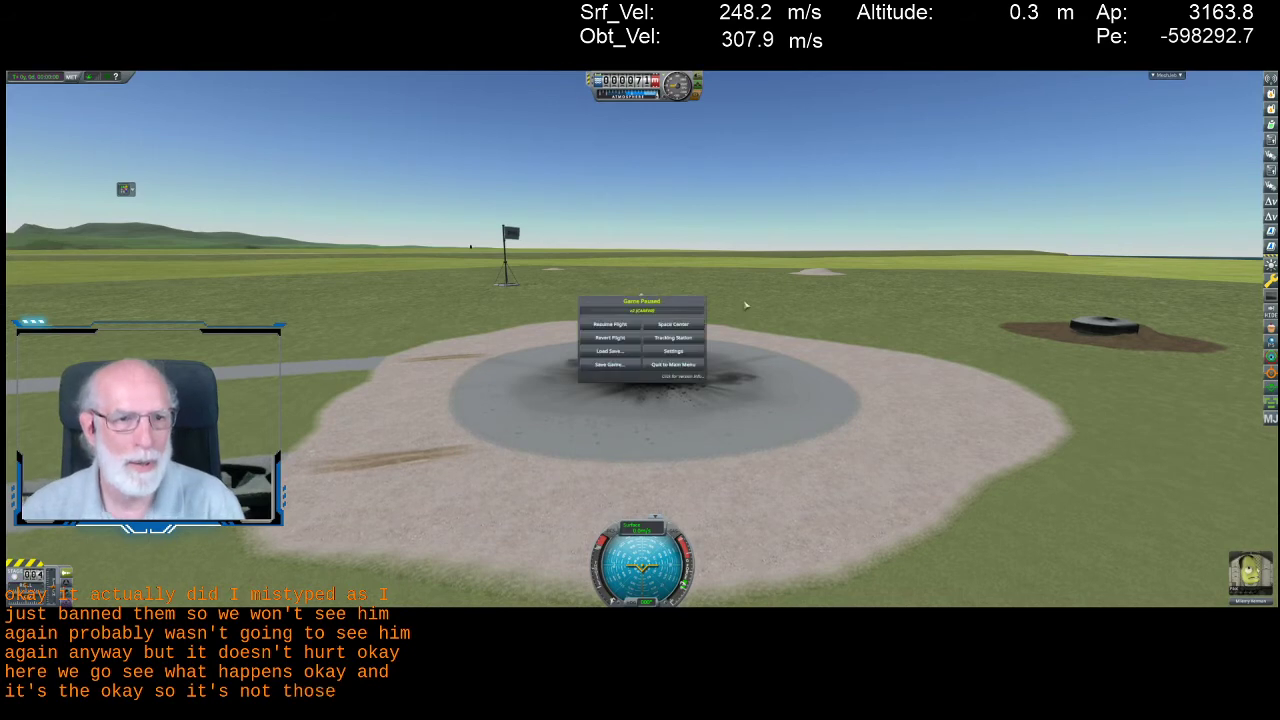
left_click(610, 337)
left_click(603, 348)
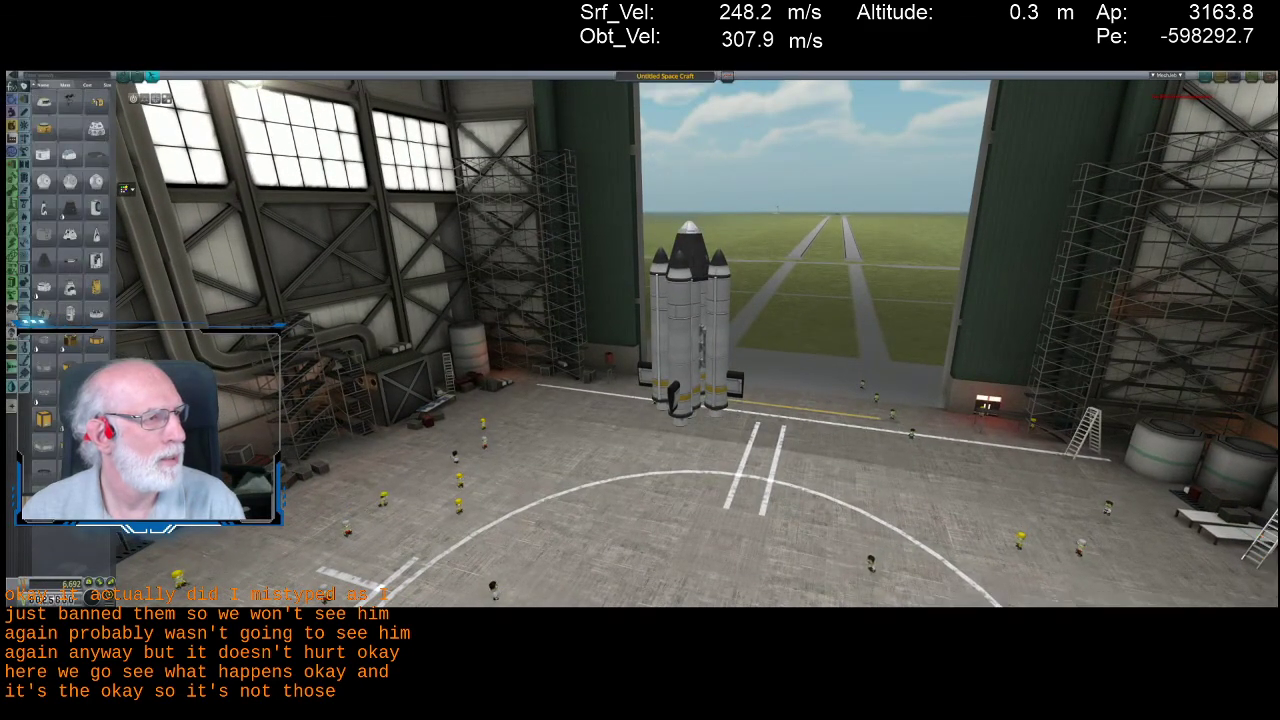
Switch to DisabledMods in File Explorer and move all seven mod folders, from JX2Antenna through FieldTrainingFacility, into _OK2
key("alt+Tab")
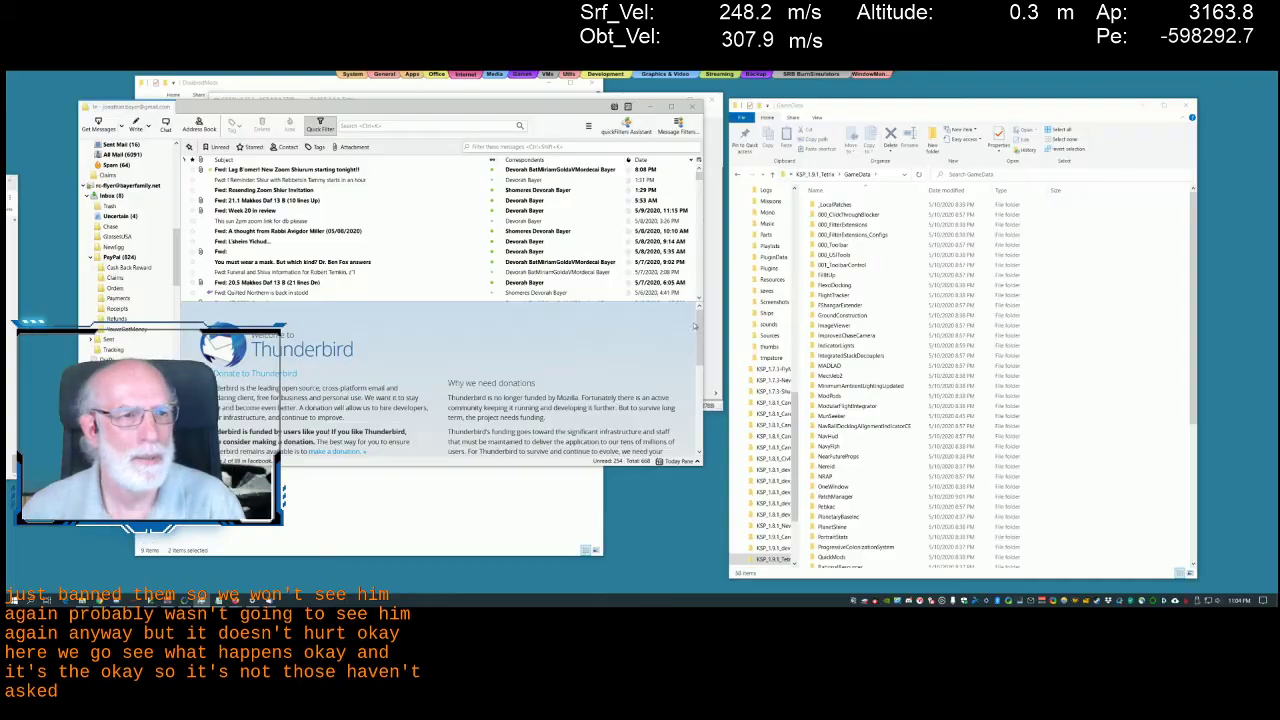
key("alt+Tab")
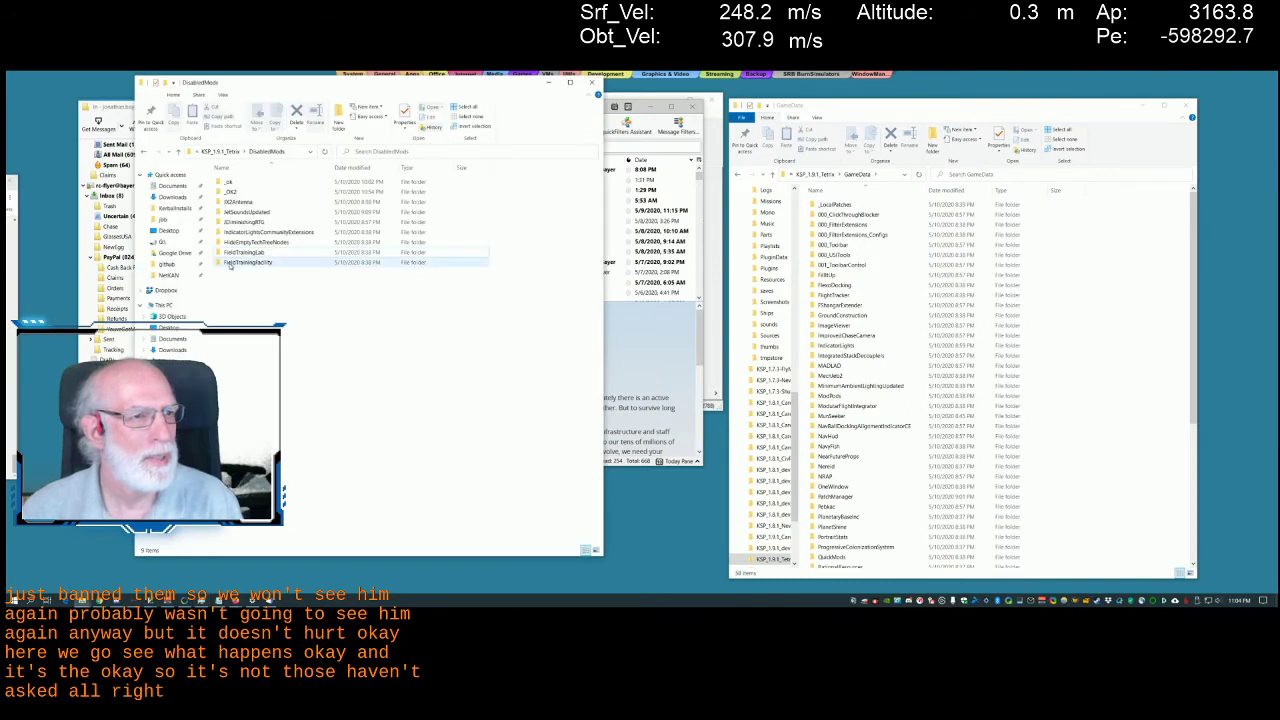
left_click(245, 262)
left_click(240, 201, "shift")
left_click_drag(240, 201, 232, 192)
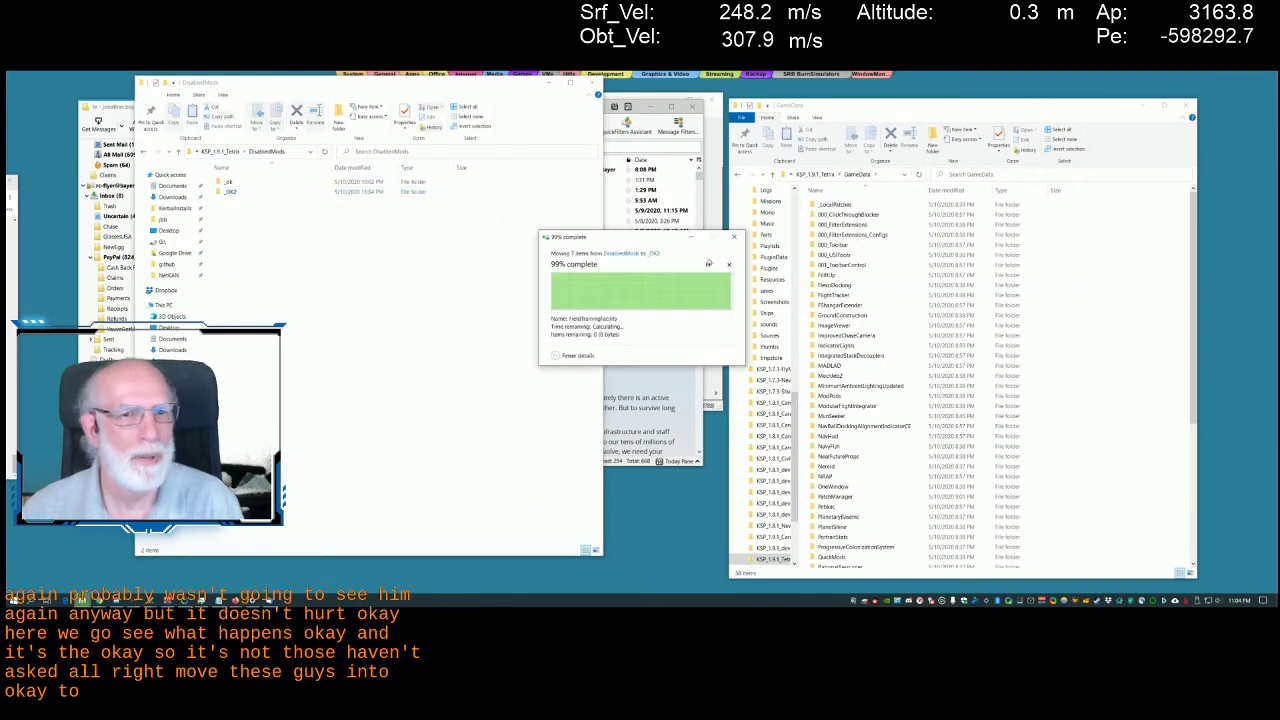
Move the FillItUp and FlexoDocking folders from GameData into DisabledMods
left_click(835, 276)
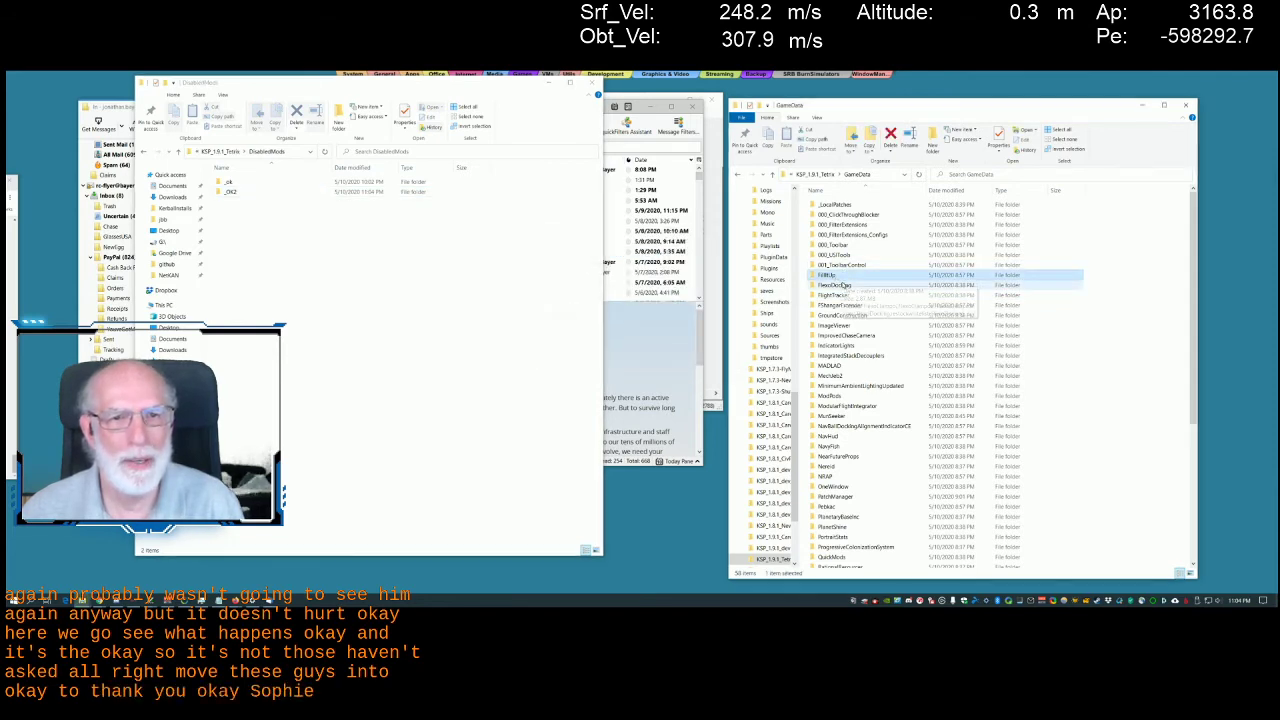
left_click(840, 286, "shift")
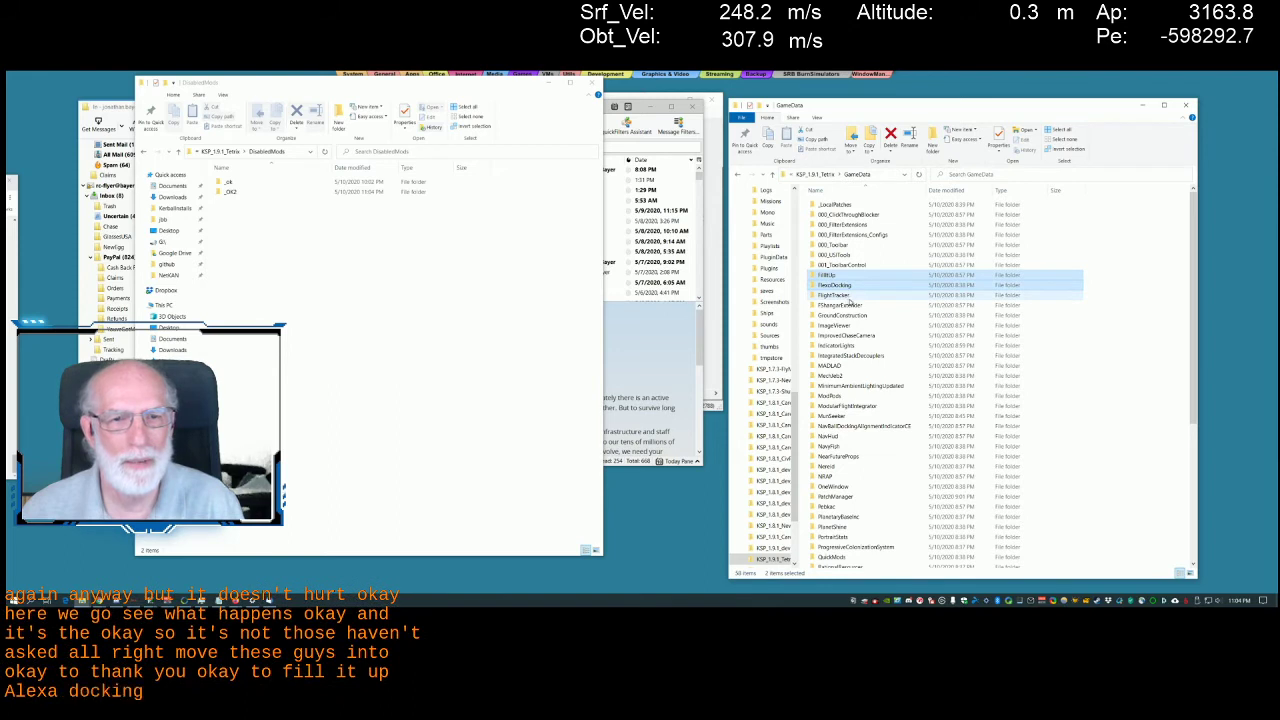
left_click_drag(832, 287, 420, 335)
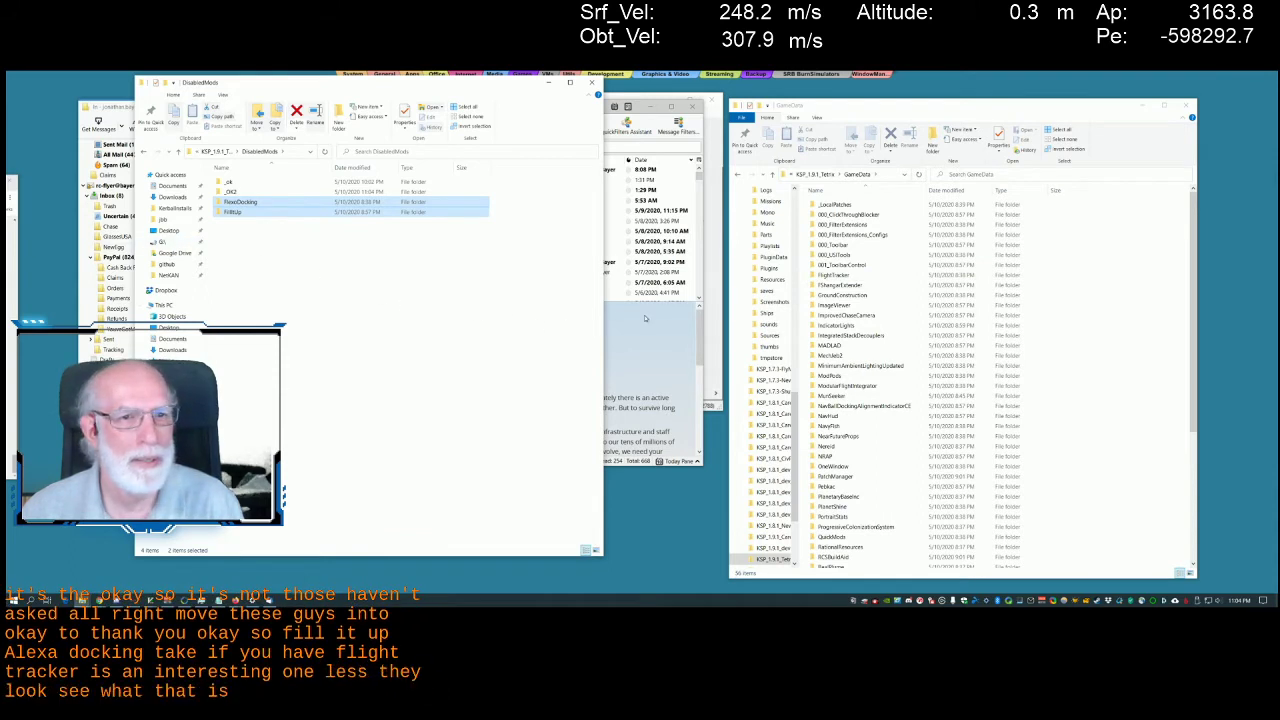
Switch to CKAN, filter the mods by the name "flight", and open the Flight Tracker mod's GitHub page to check its purpose
key("alt+Tab")
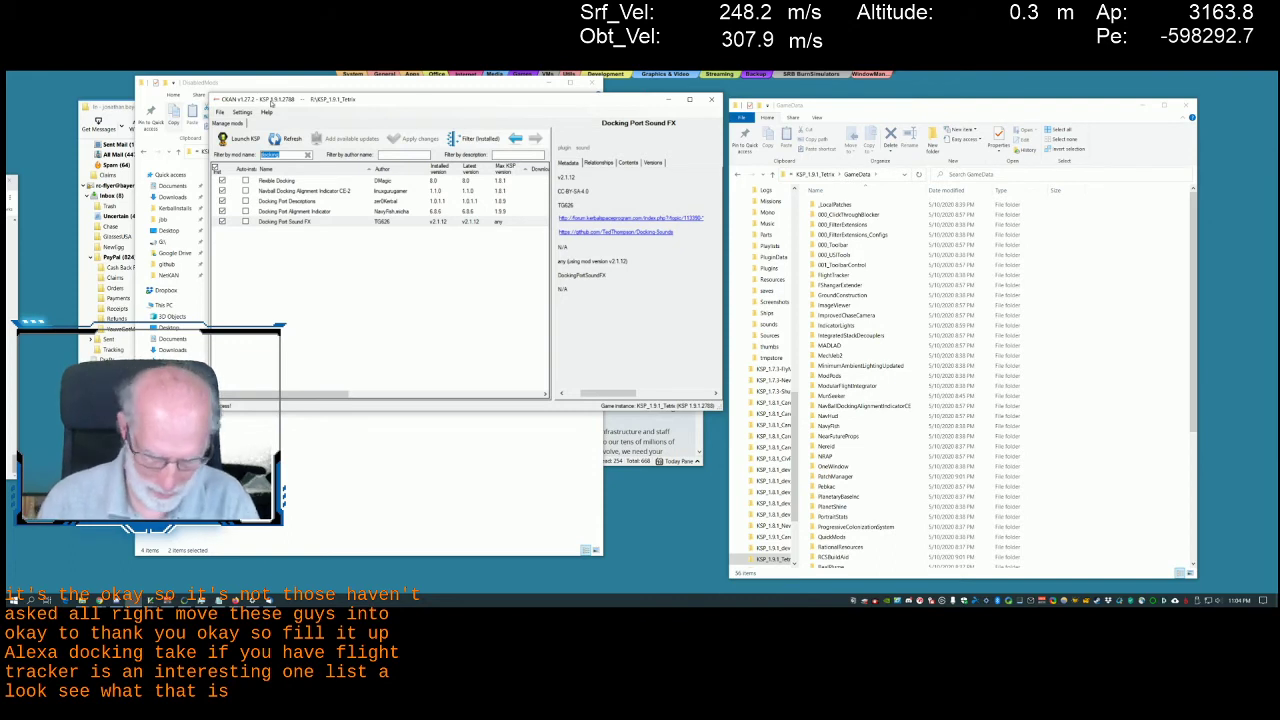
type("flight")
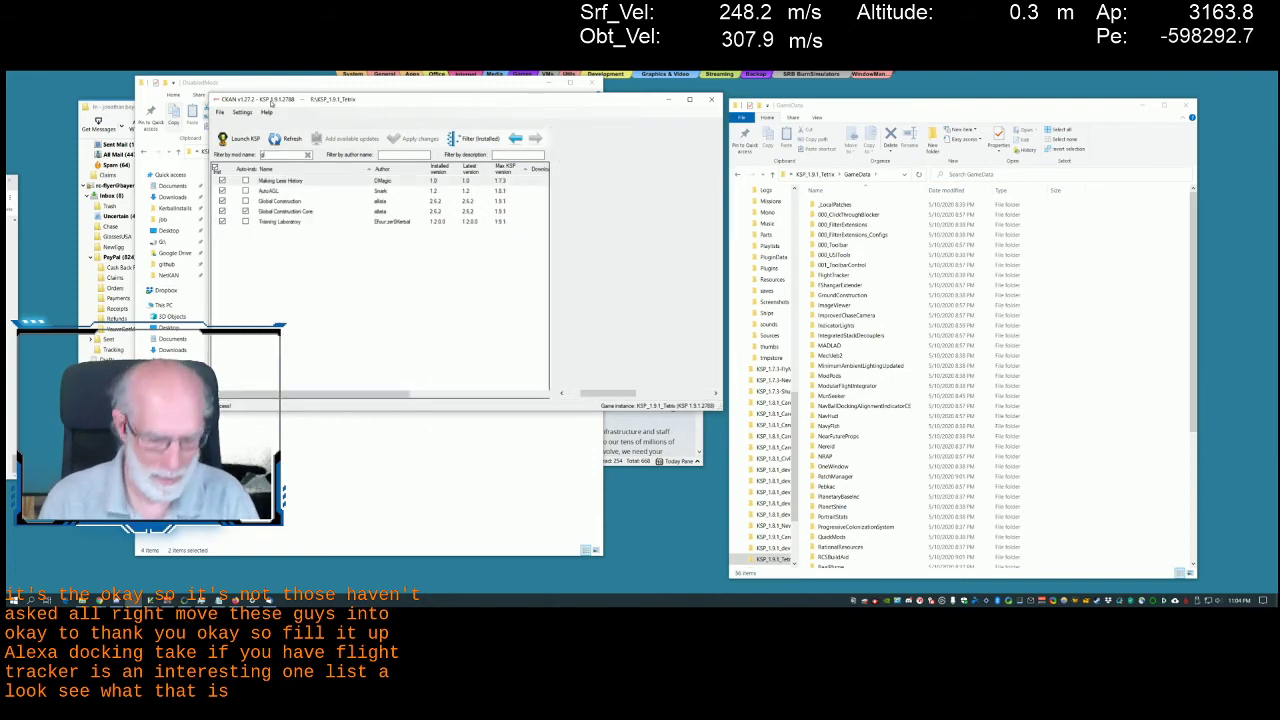
key("BackSpace")
key("BackSpace")
key("BackSpace")
key("BackSpace")
key("BackSpace")
key("BackSpace")
type("flight")
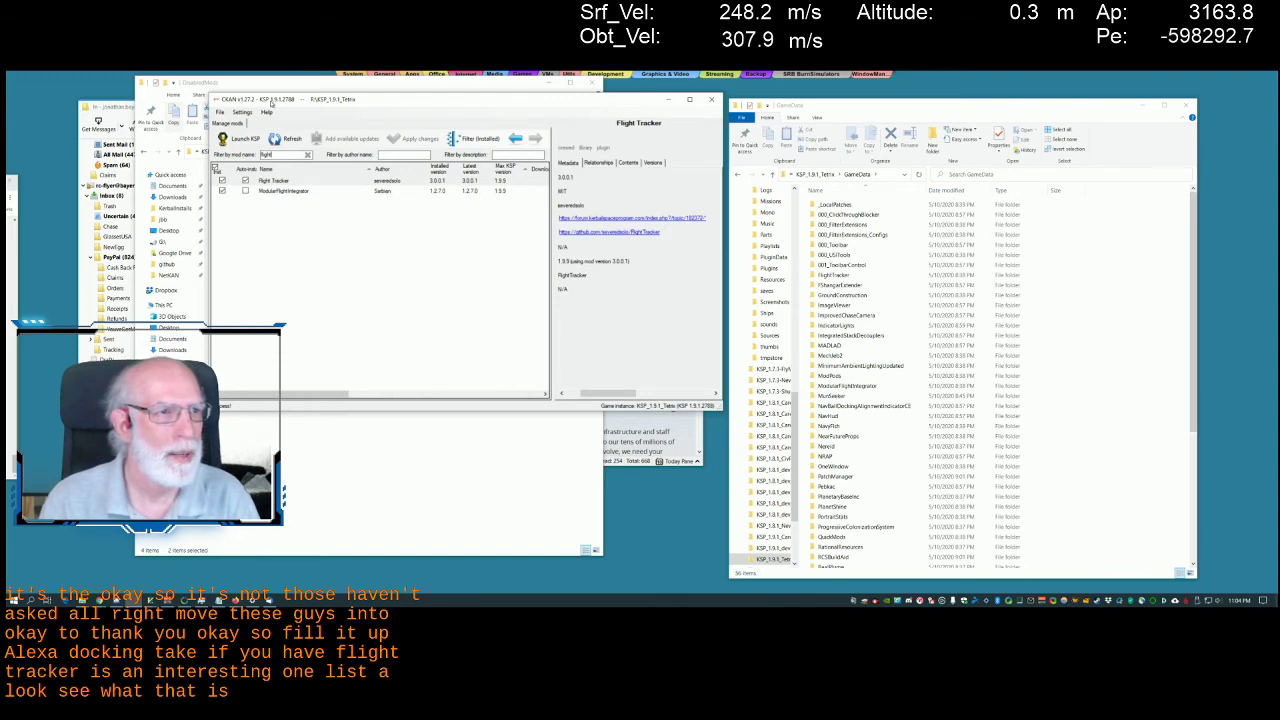
left_click(397, 182)
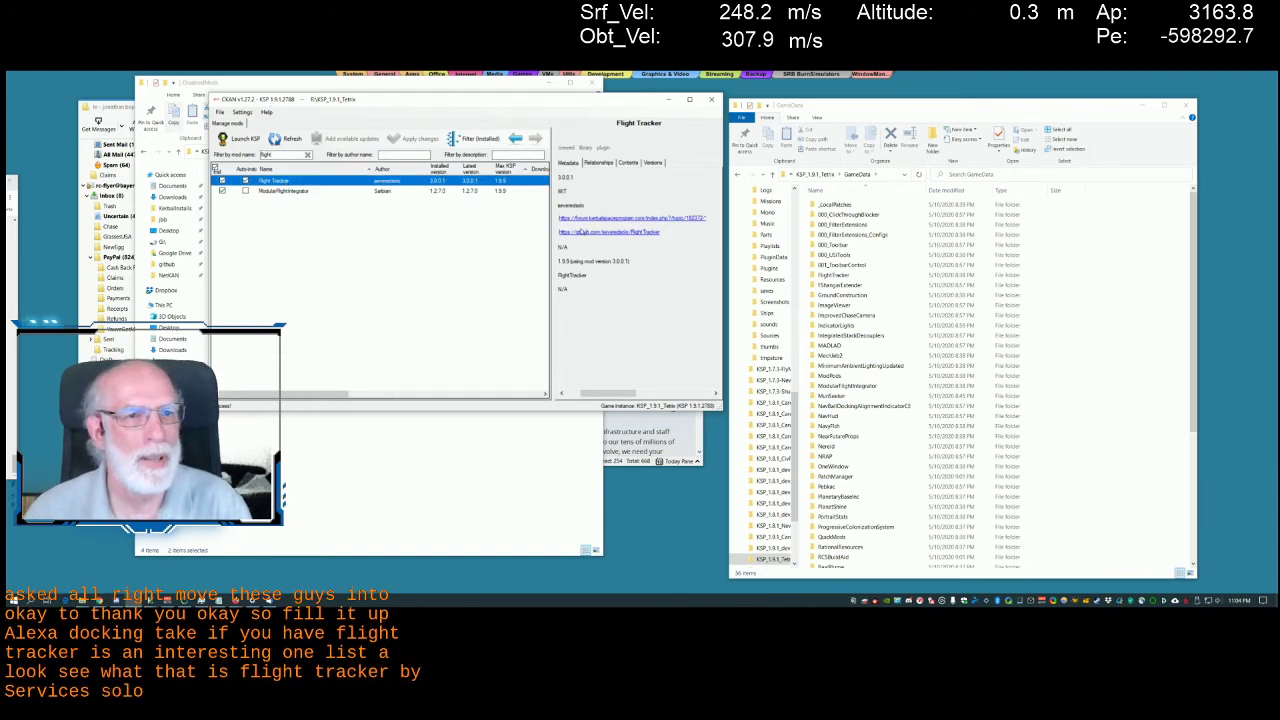
left_click(580, 231)
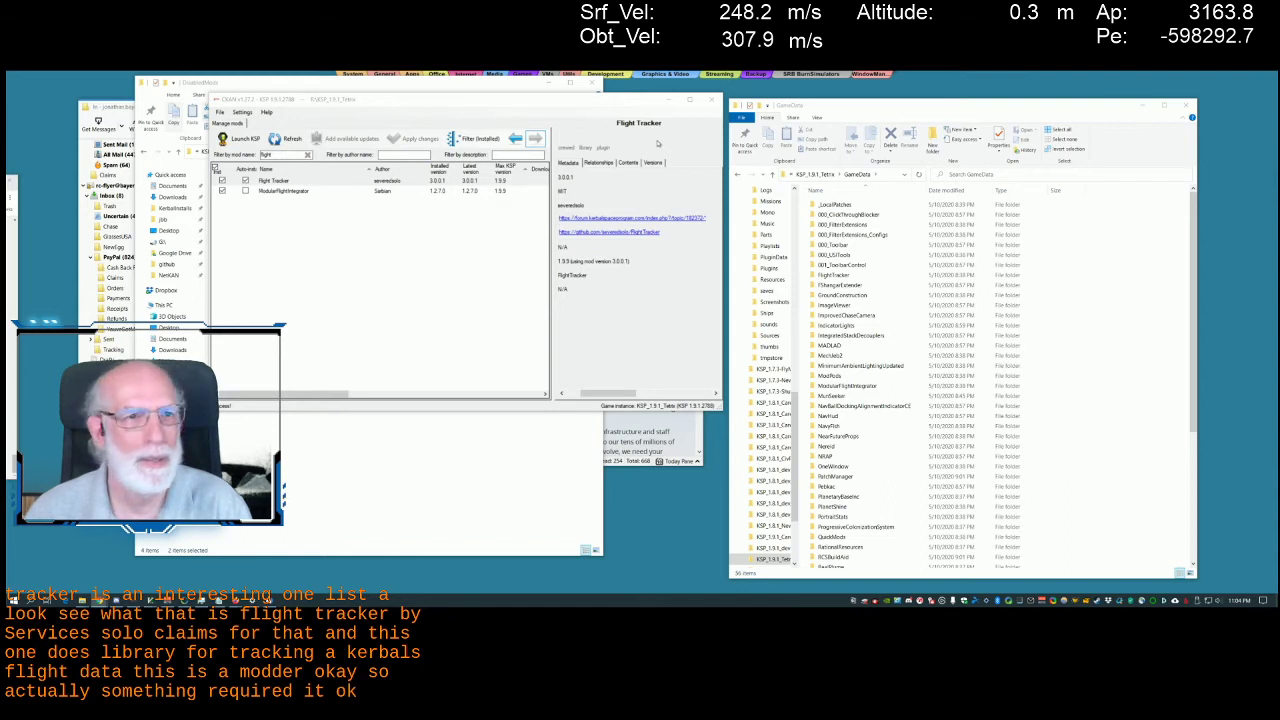
Return to File Explorer and move the ImageViewer, ImprovedChaseCamera, IndicatorLights and FShangarExtender folders from GameData into DisabledMods
left_click(432, 450)
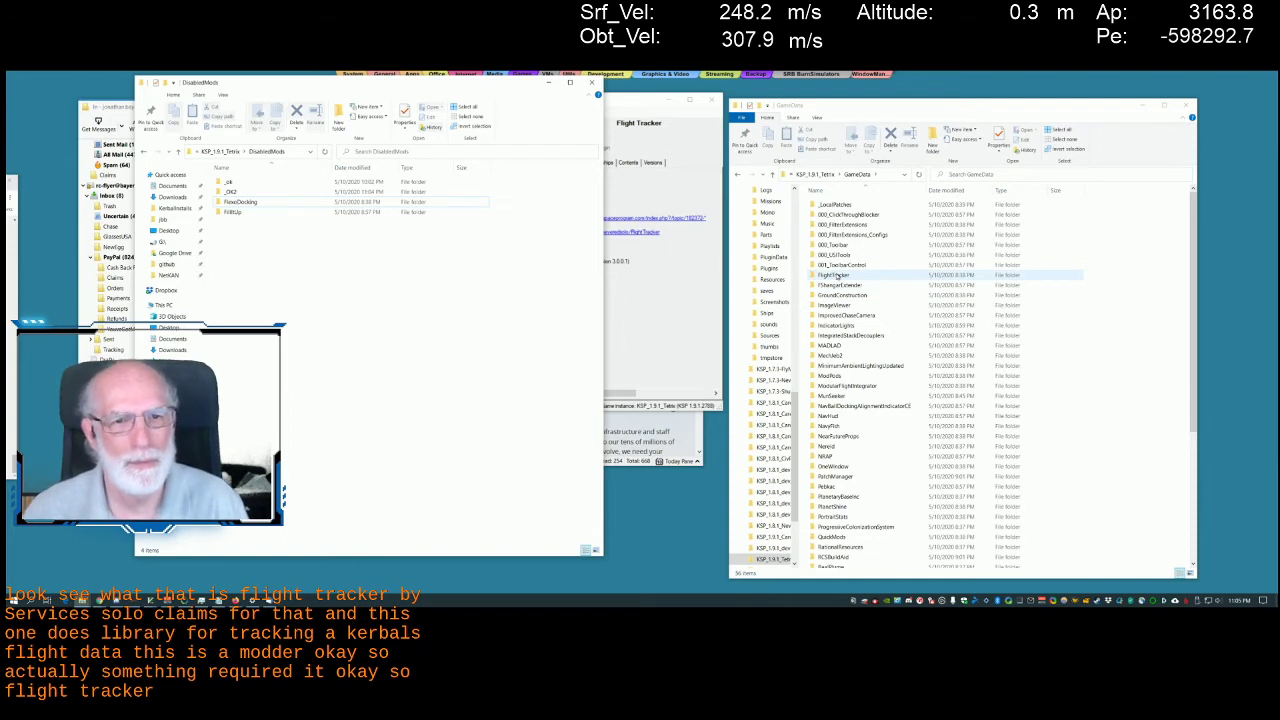
left_click_drag(838, 305, 431, 330)
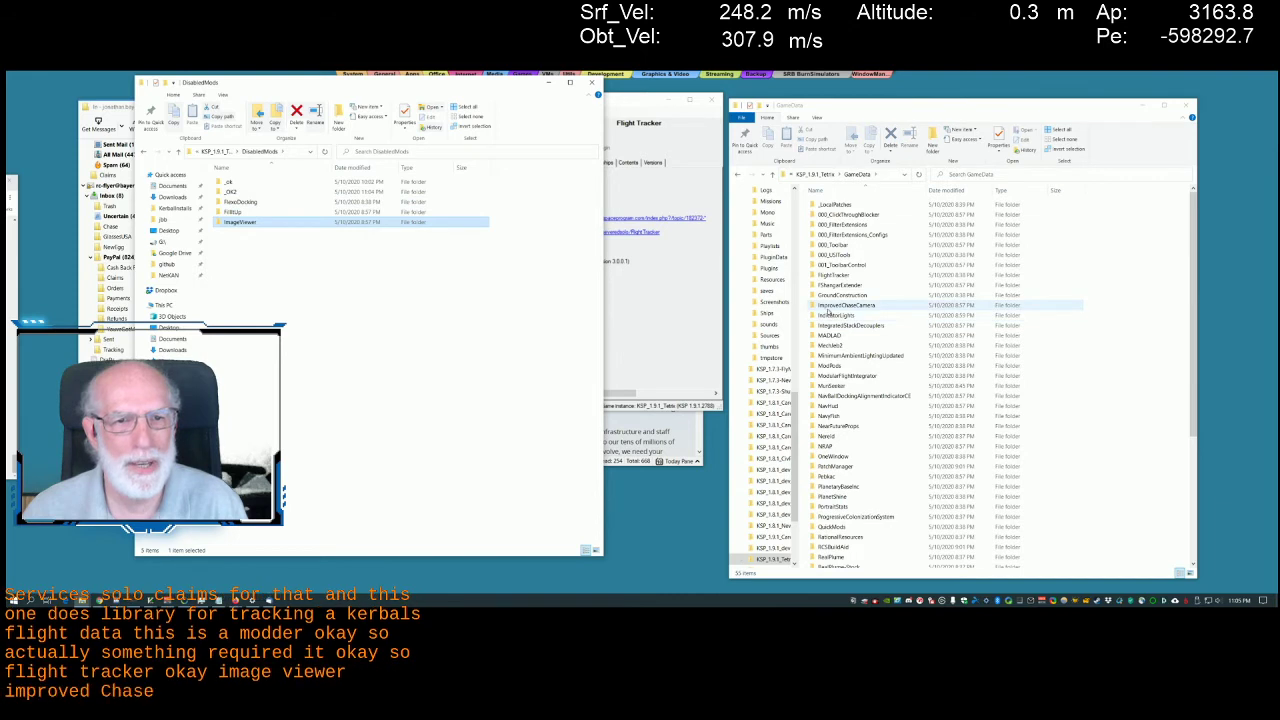
left_click(830, 306)
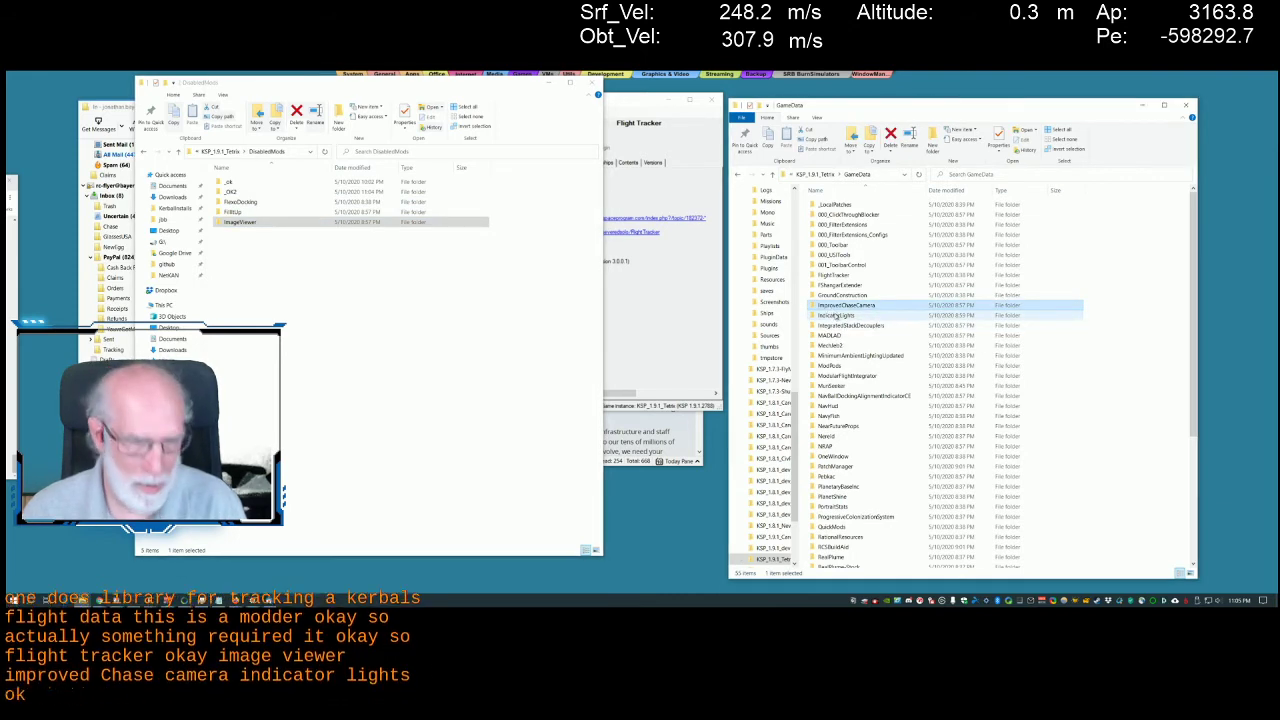
left_click(835, 315, "shift")
left_click_drag(835, 315, 423, 300)
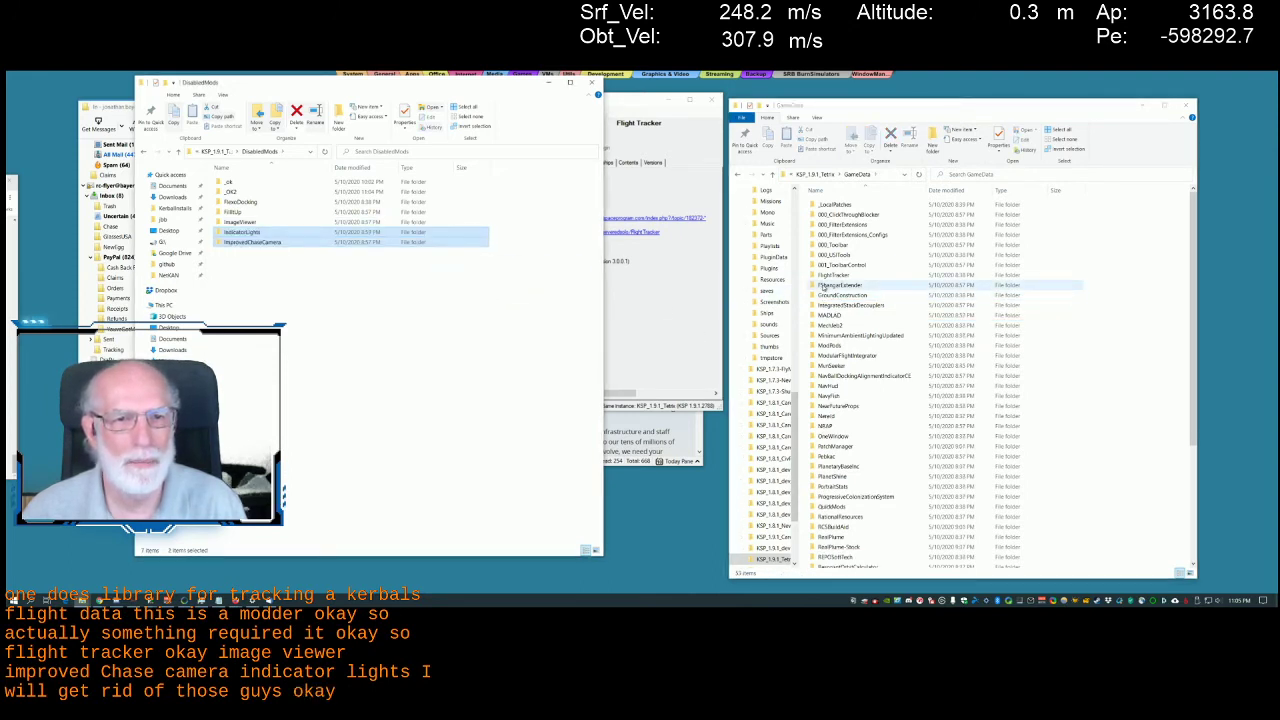
left_click_drag(822, 285, 285, 306)
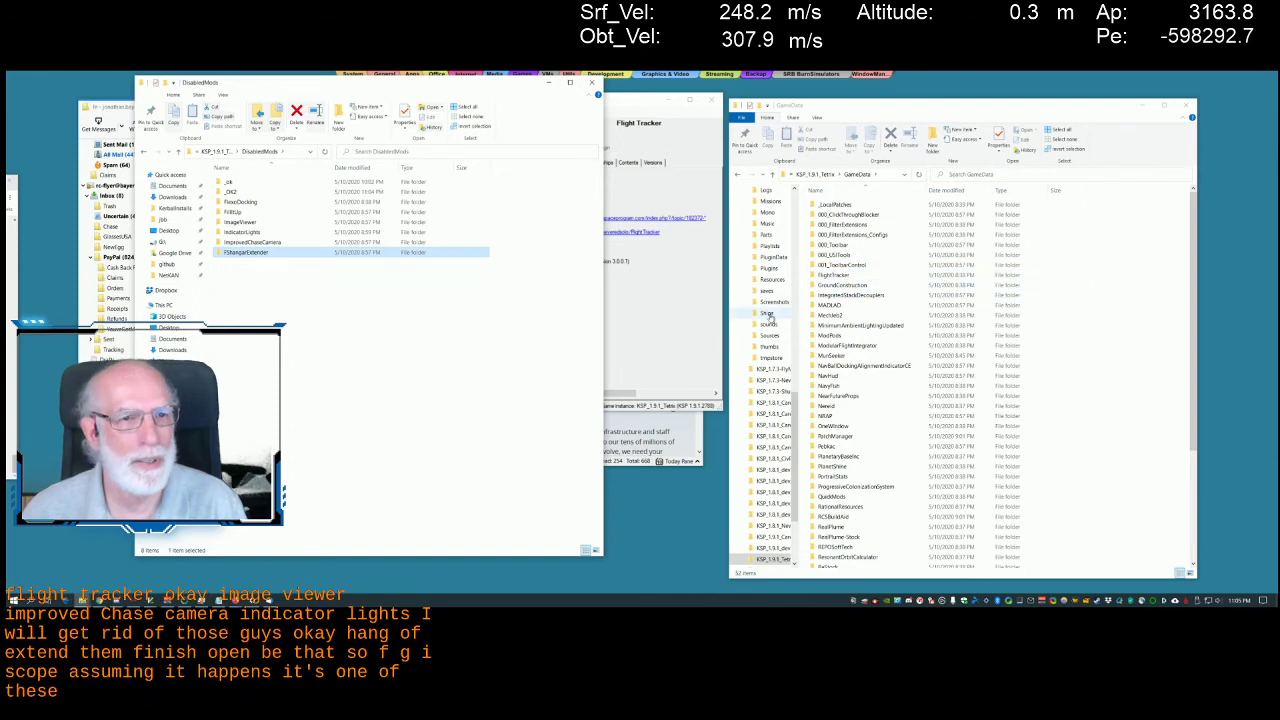
Switch to CKAN and launch KSP despite the incompatible modules
left_click(660, 300)
left_click(238, 139)
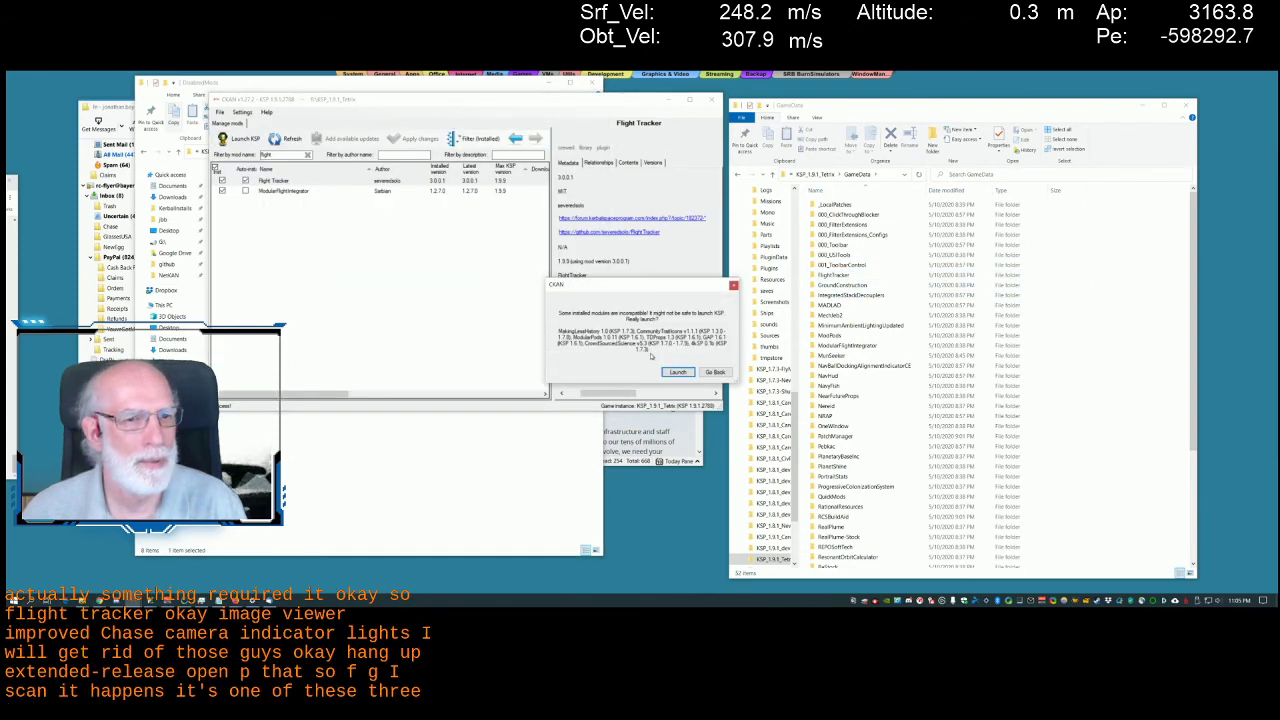
left_click(678, 373)
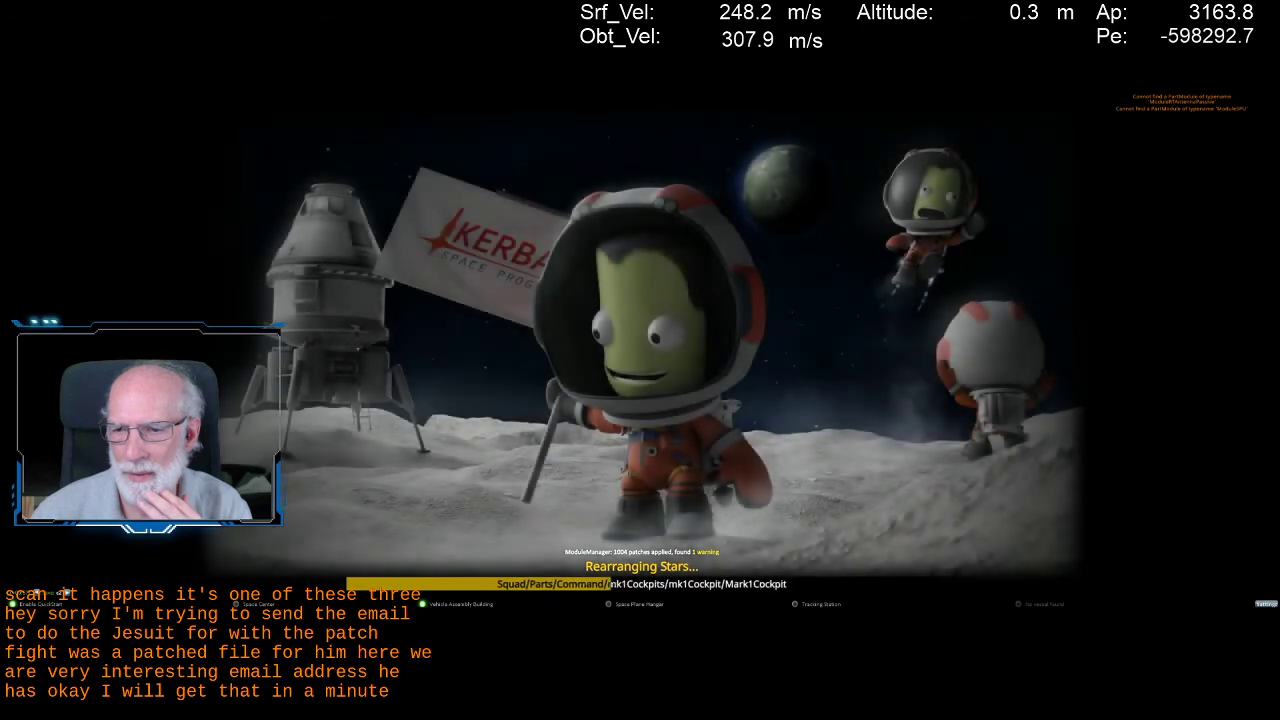
Look through the GameData folder for the tech tree mod while the game loads, and return to the game
key("alt+Tab")
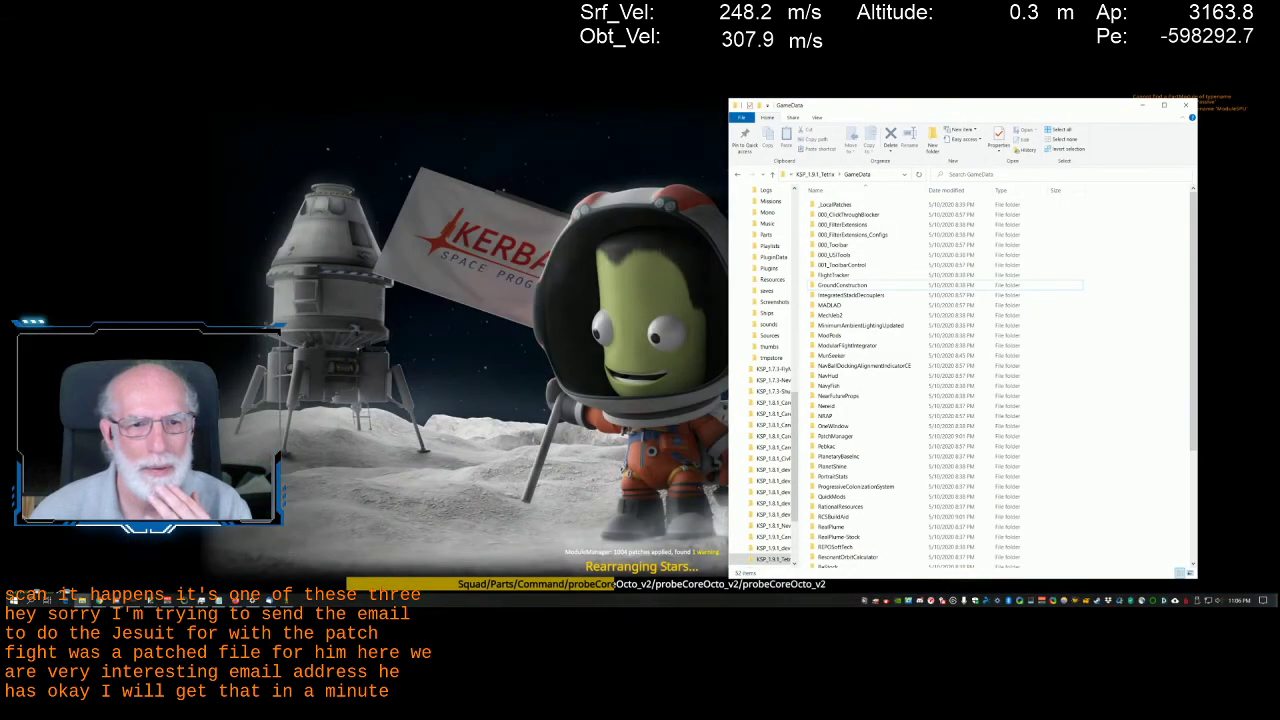
scroll(845, 490, "down", 5)
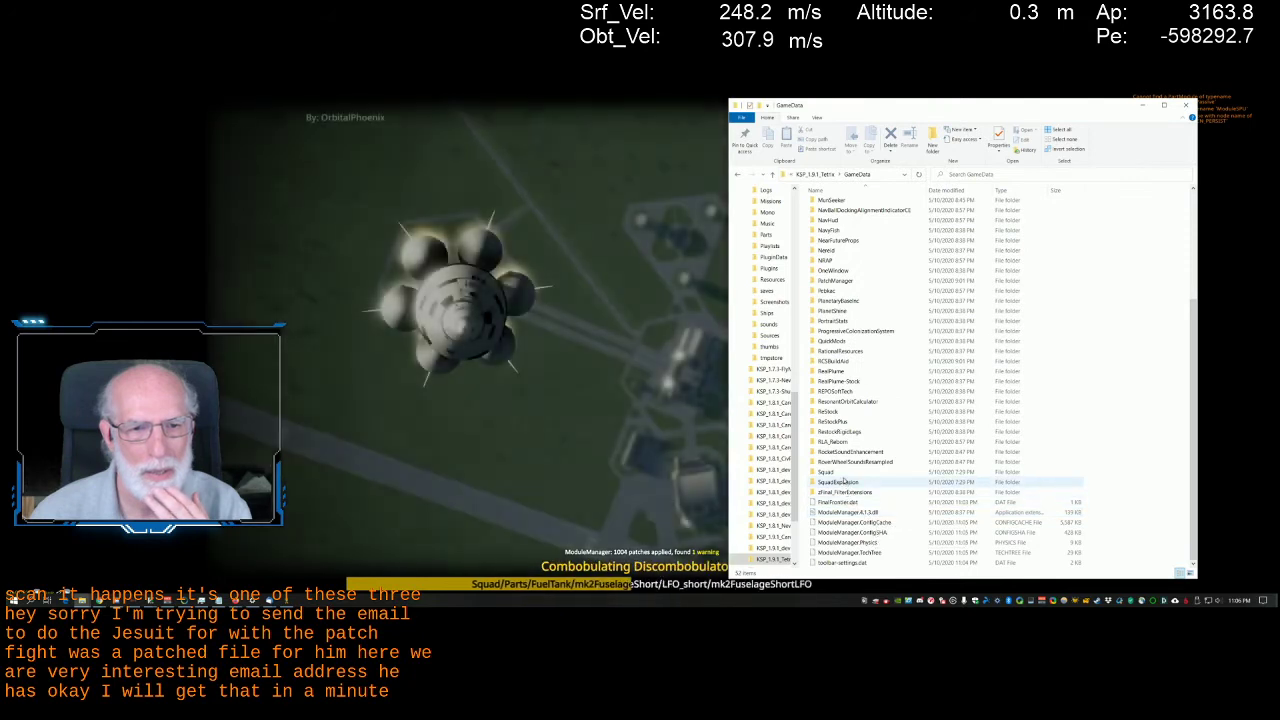
scroll(835, 456, "up", 3)
scroll(833, 456, "up", 3)
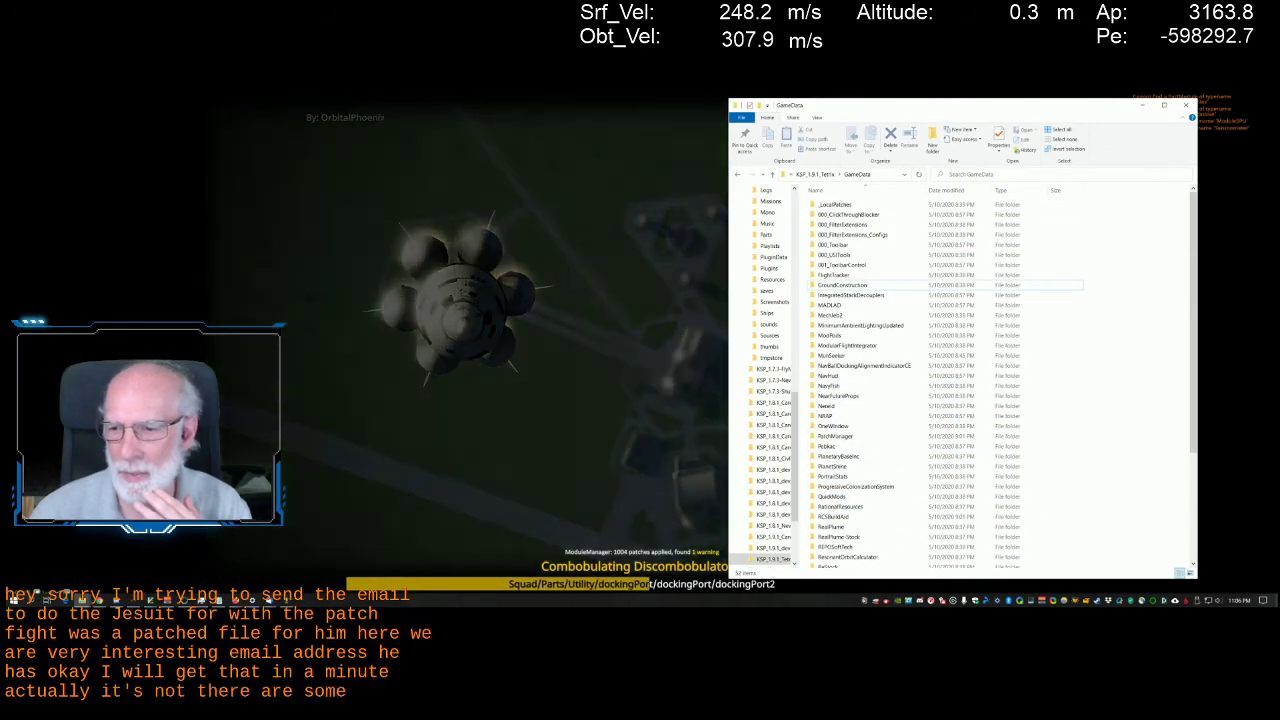
left_click(695, 380)
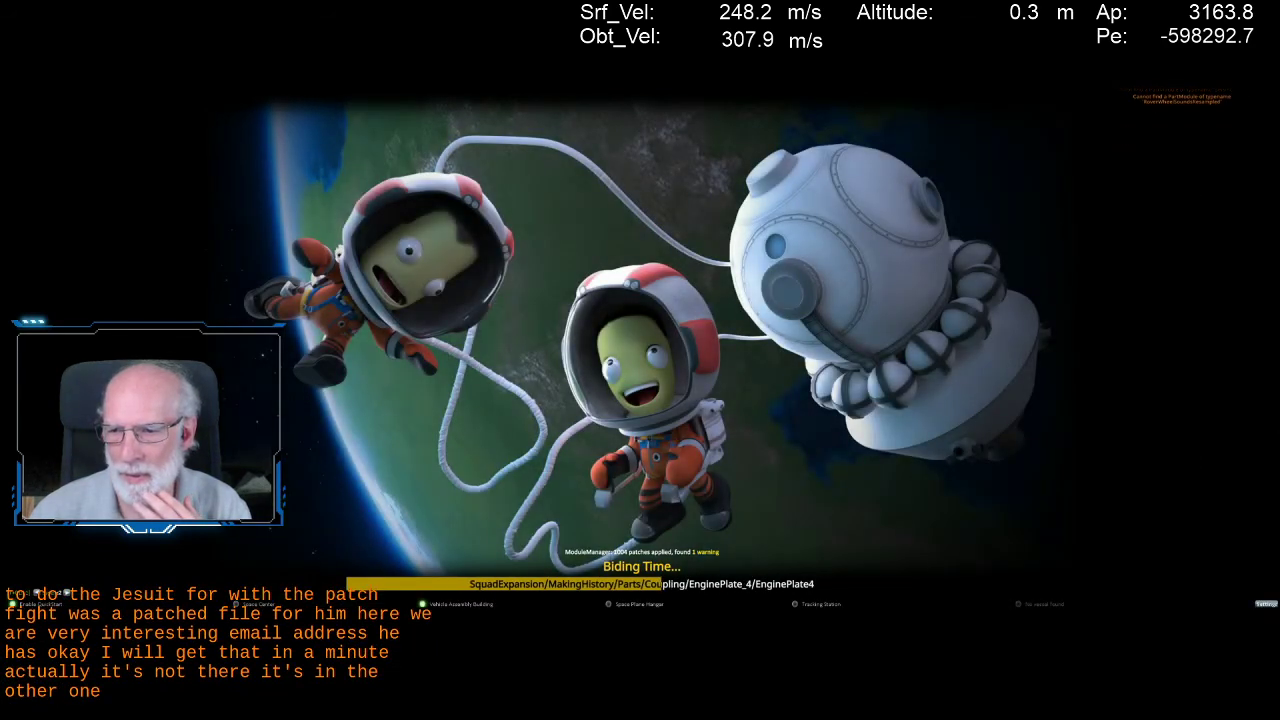
In the DisabledMods window, open _OK2, AngleCanMods, TETRIXTechTree and sort its files by date modified
key("alt+Tab")
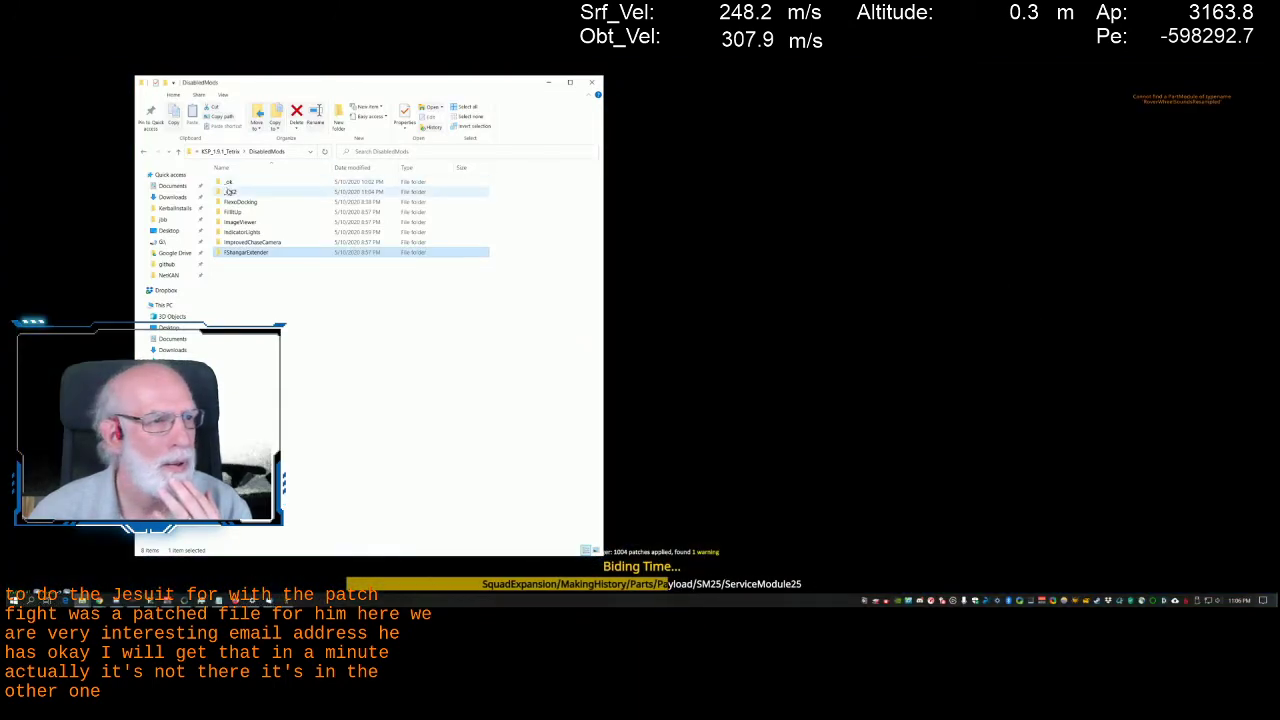
double_click(238, 181)
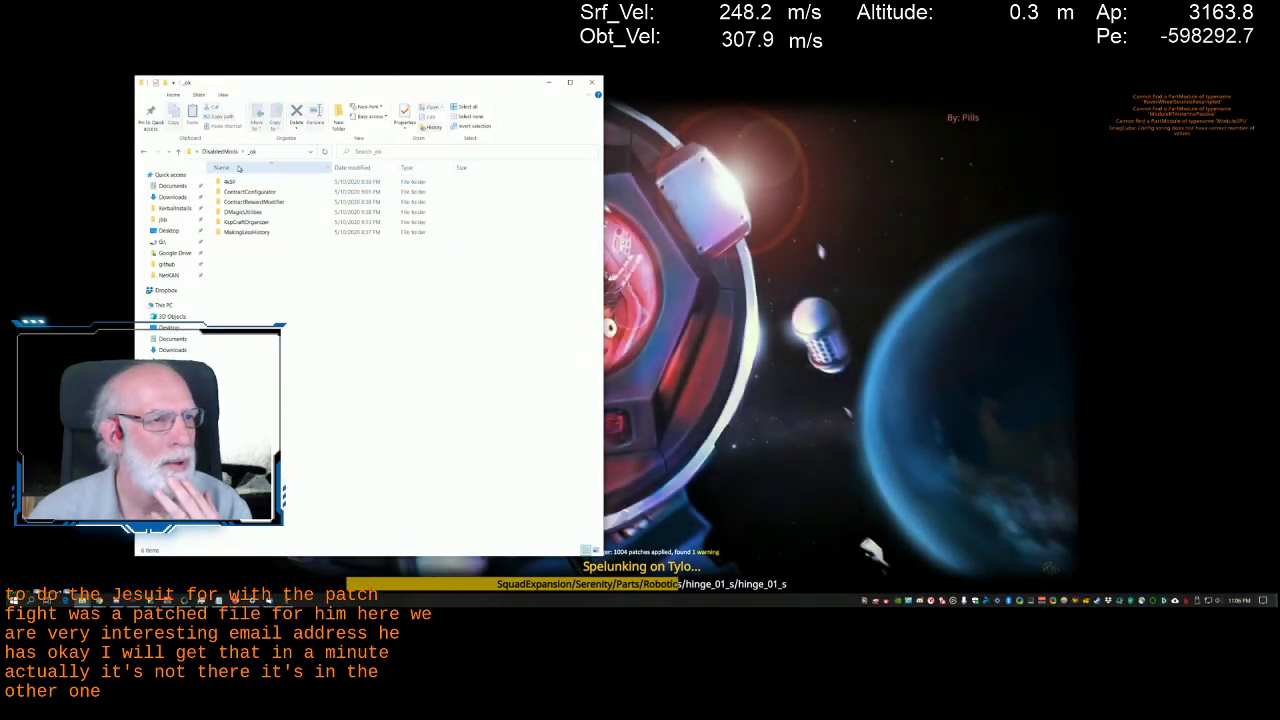
left_click(228, 152)
double_click(250, 190)
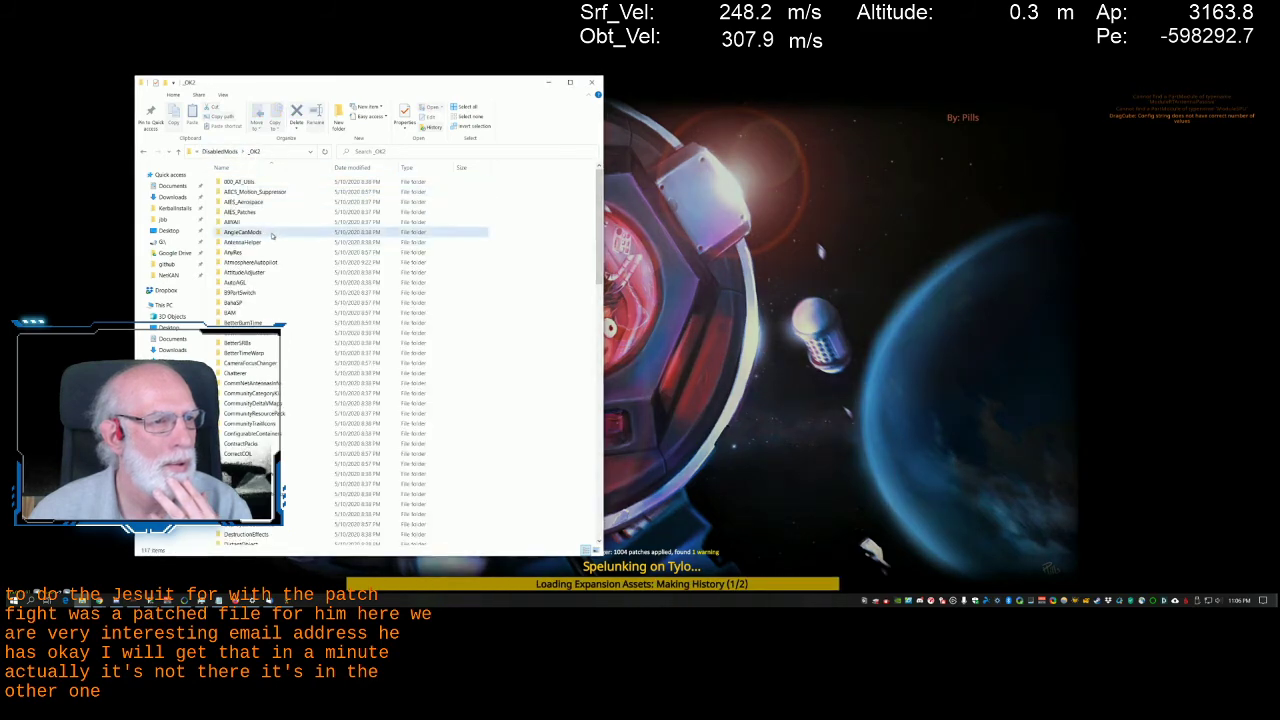
double_click(262, 232)
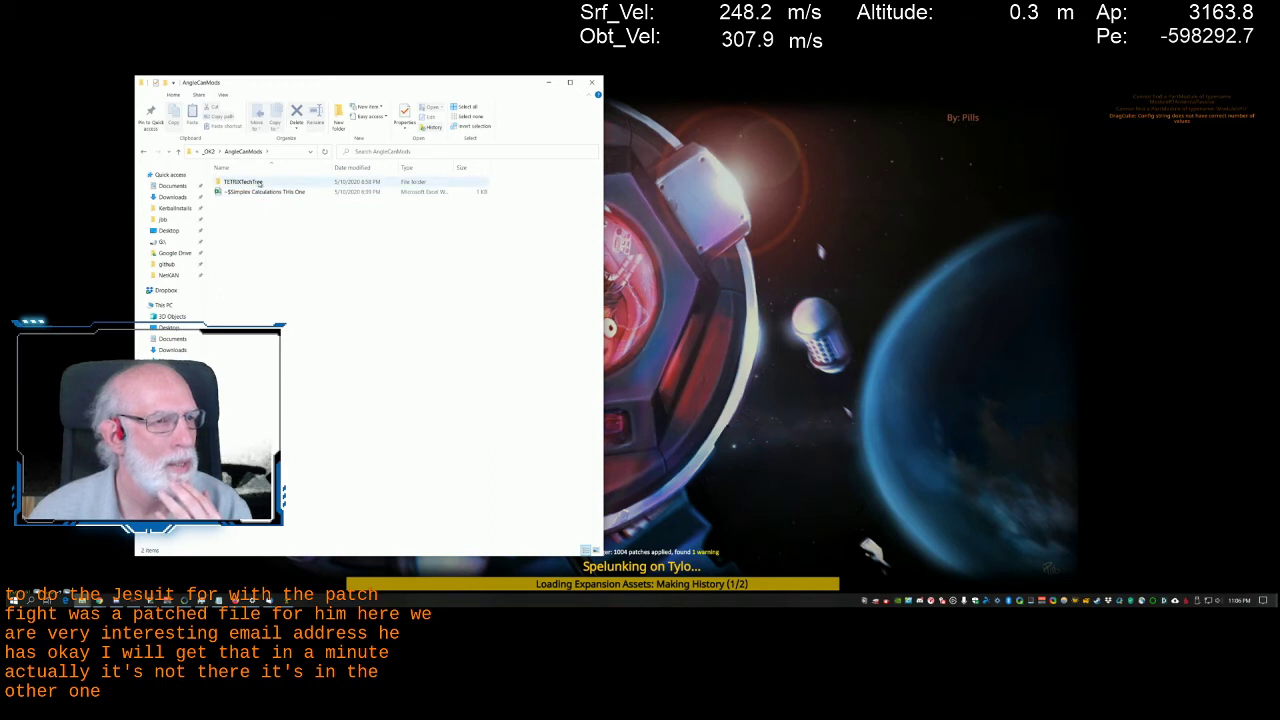
double_click(259, 184)
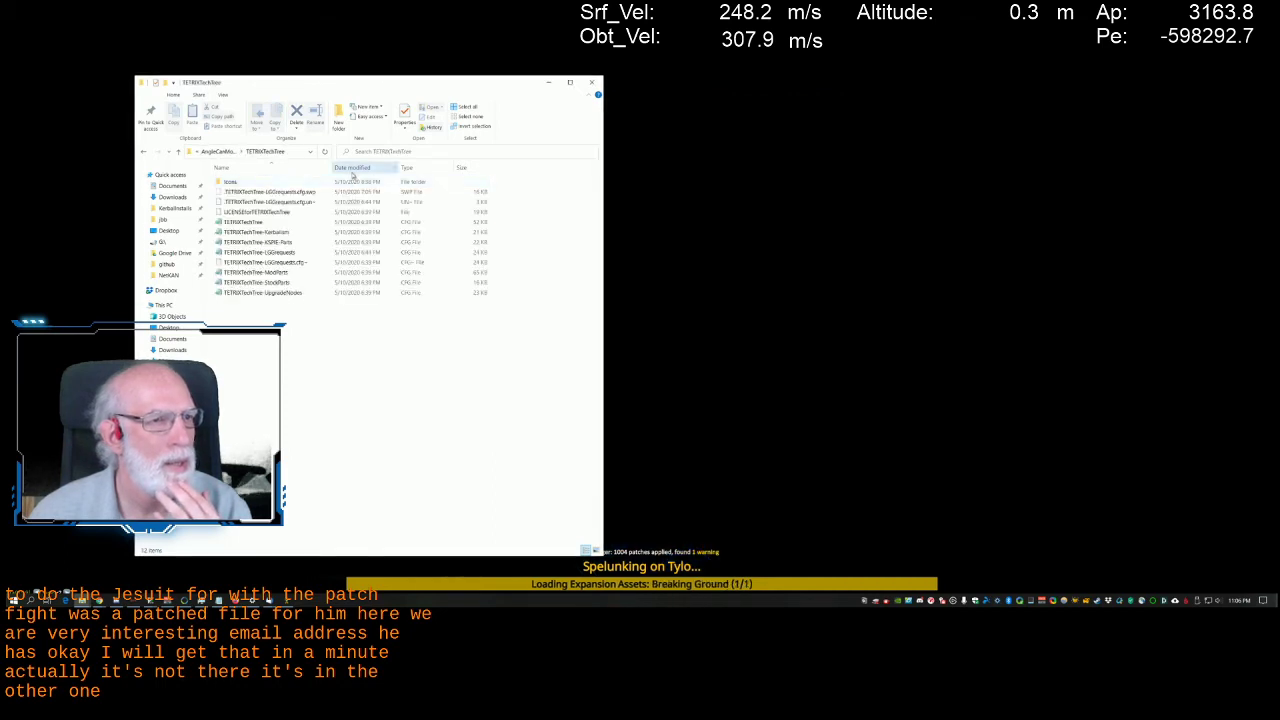
left_click(352, 170)
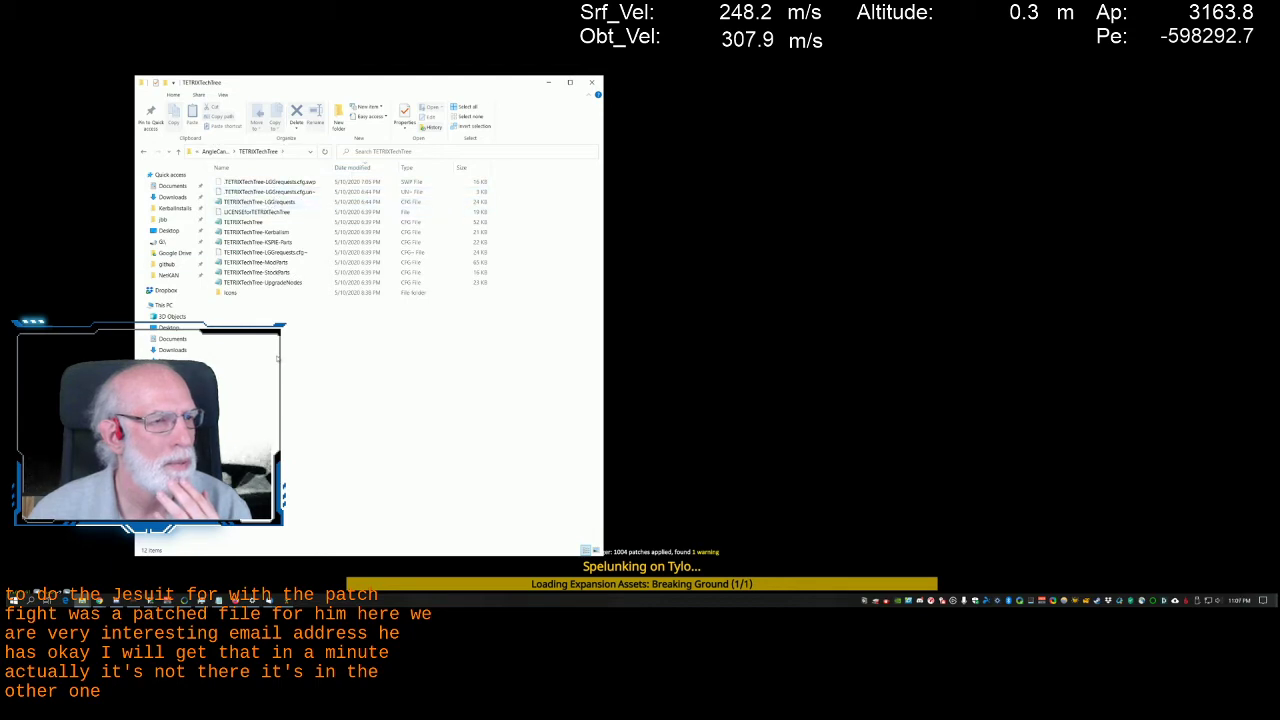
Create a zip archive named tetpatchedfile in TETRIXTechTree and add the TETRIXTechTree-LGGrequests CFG file to it
right_click(279, 354)
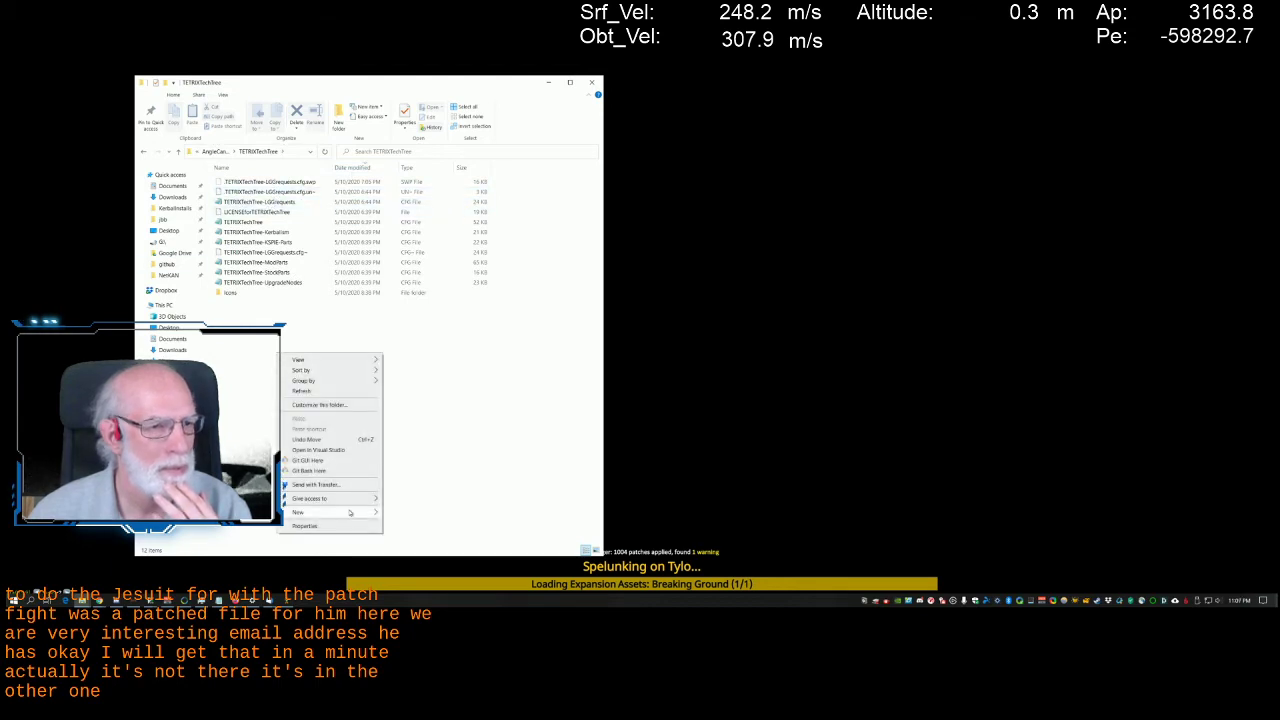
mouse_move(330, 511)
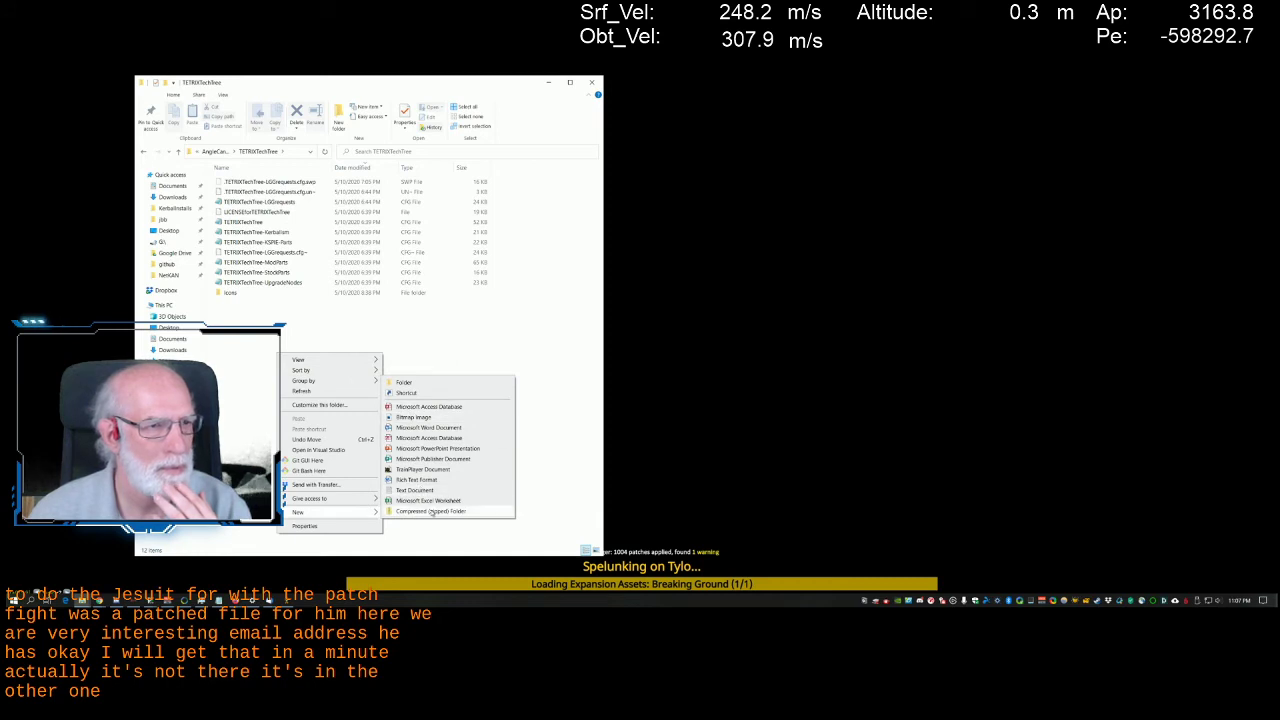
left_click(430, 511)
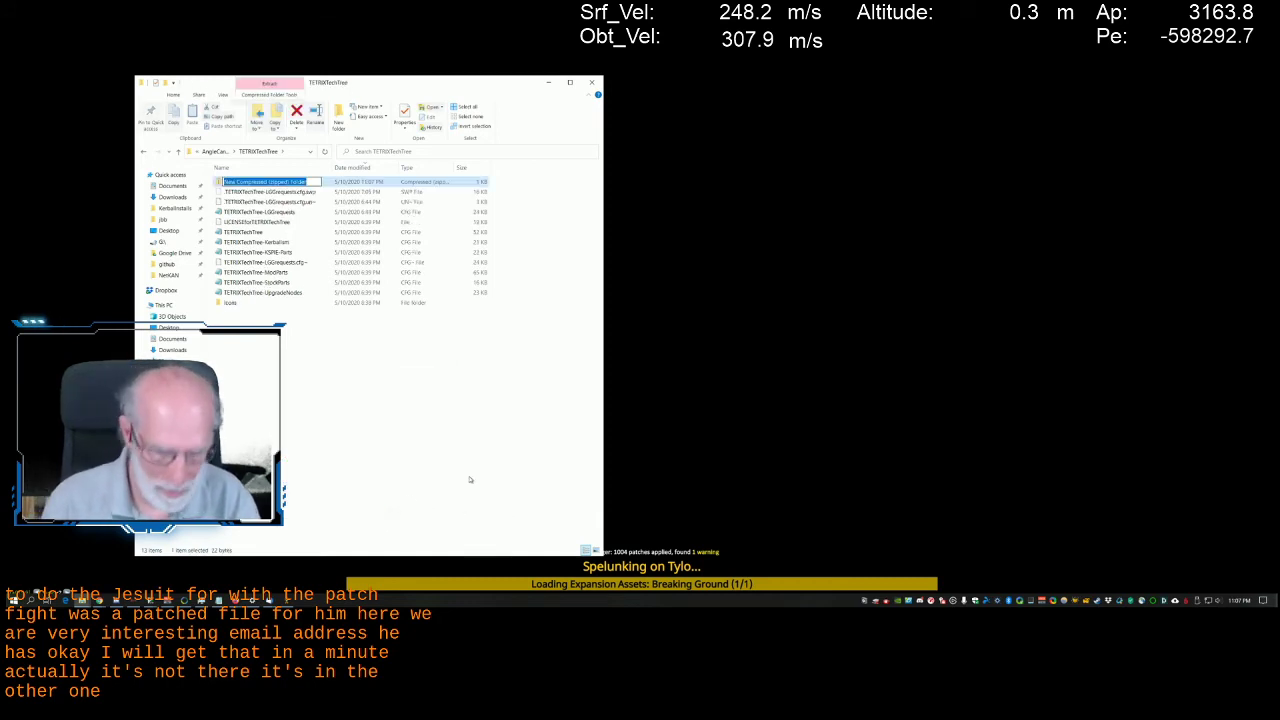
type("tetpatchedfile")
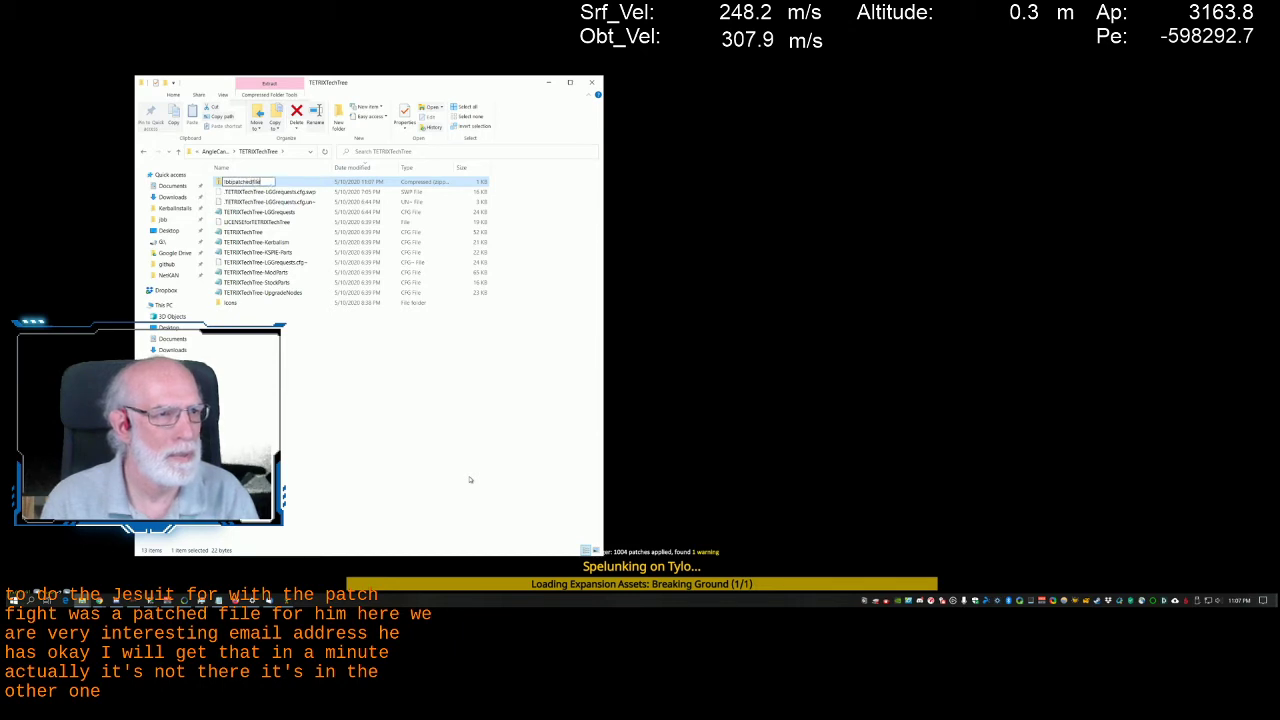
key("Return")
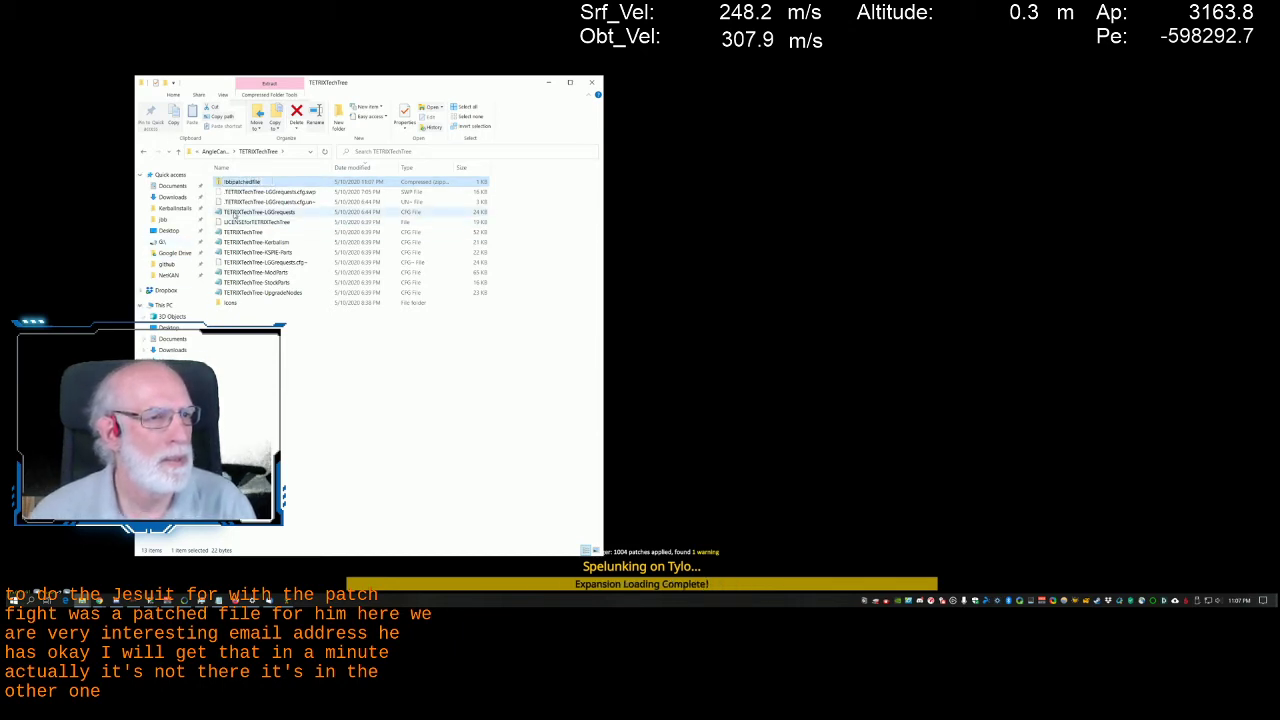
left_click_drag(258, 212, 237, 183)
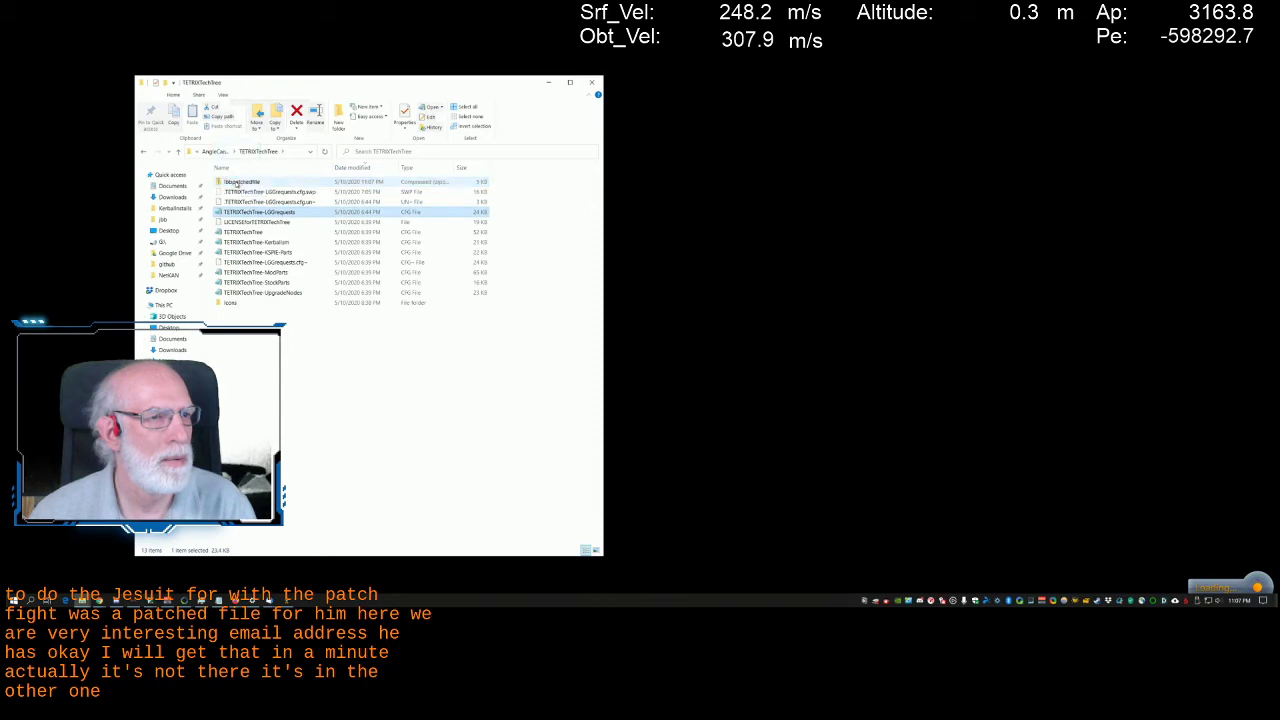
left_click(232, 182)
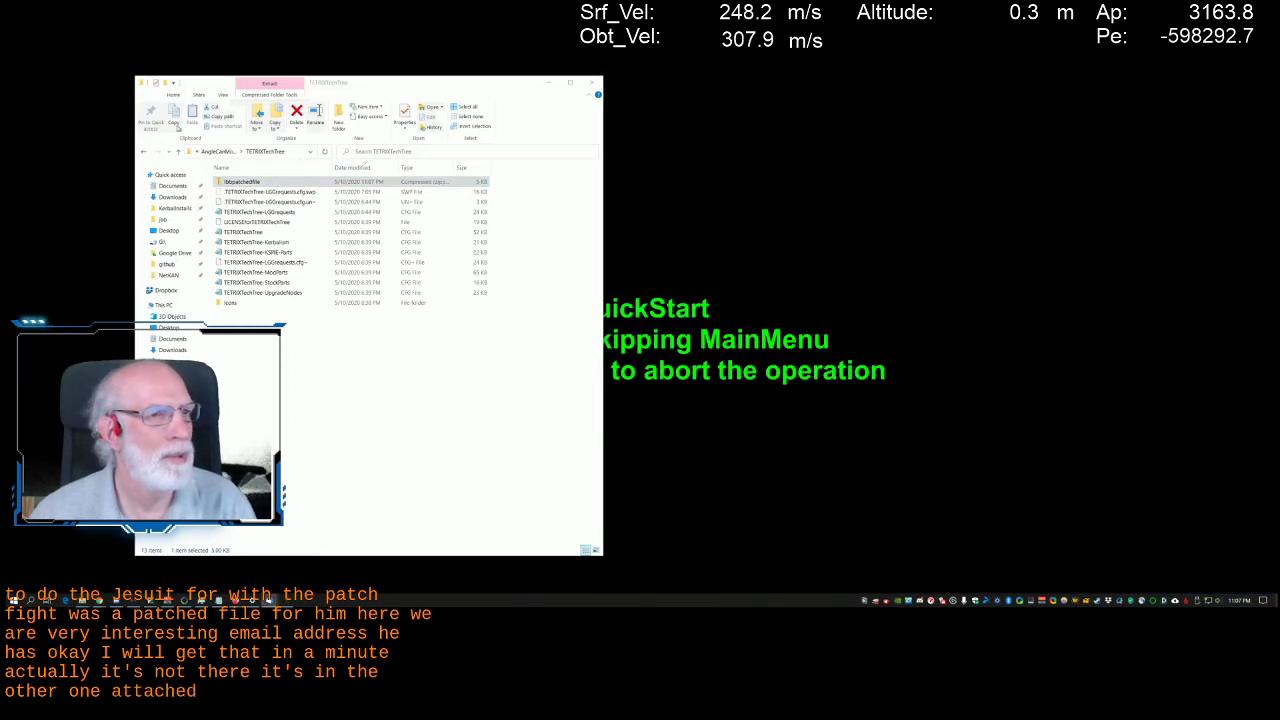
left_click(285, 150)
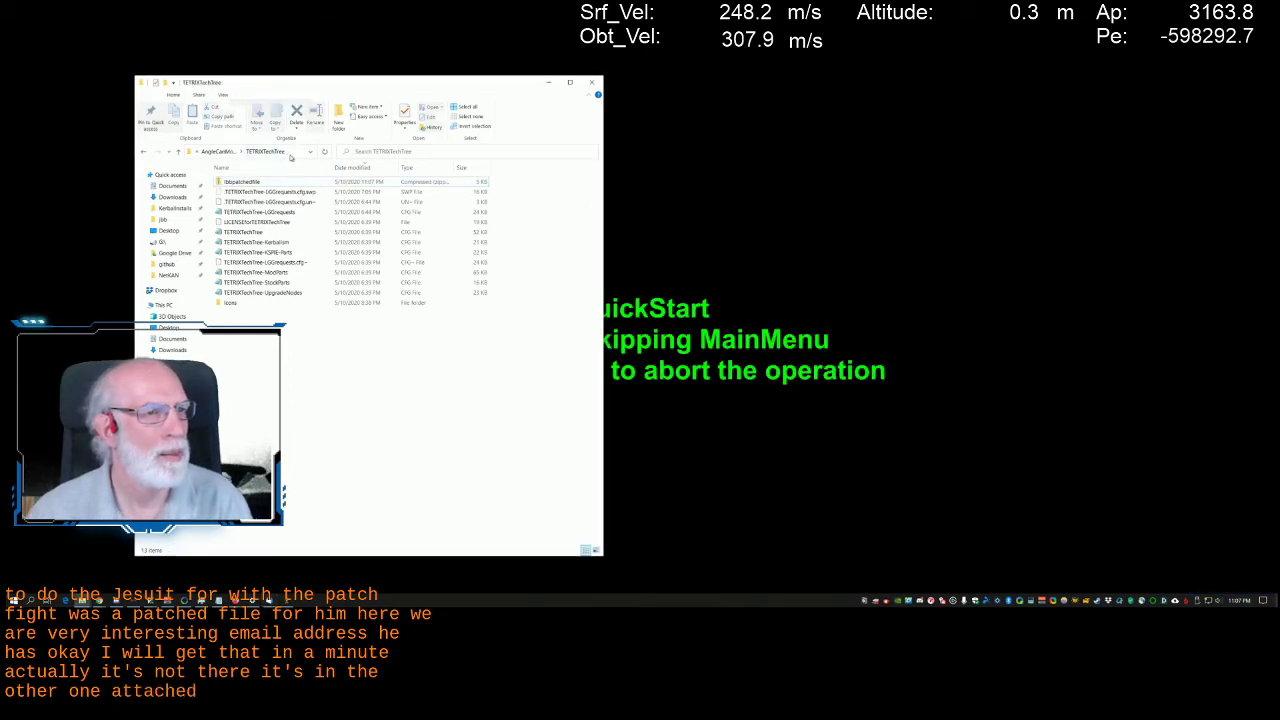
left_click(290, 155)
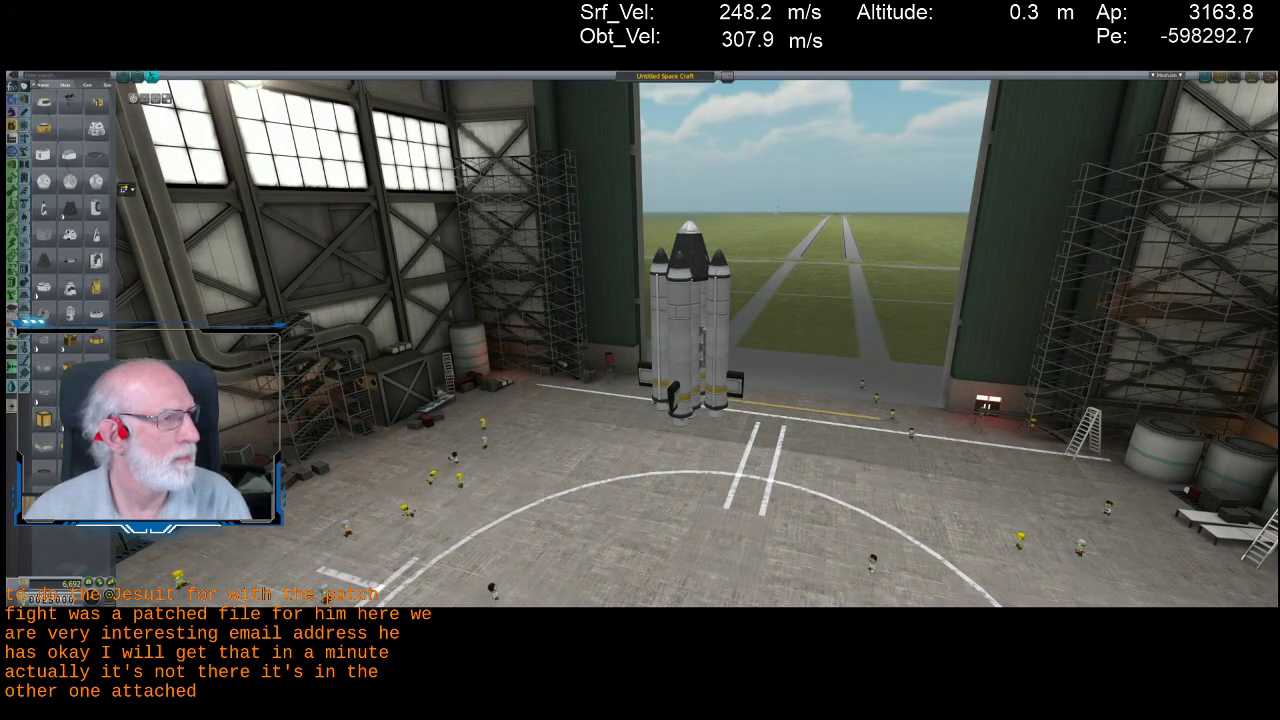
Launch the rocket from the KSP editor to test the flight scene, and revert the flight to the Vehicle Assembly Building
left_click(1253, 80)
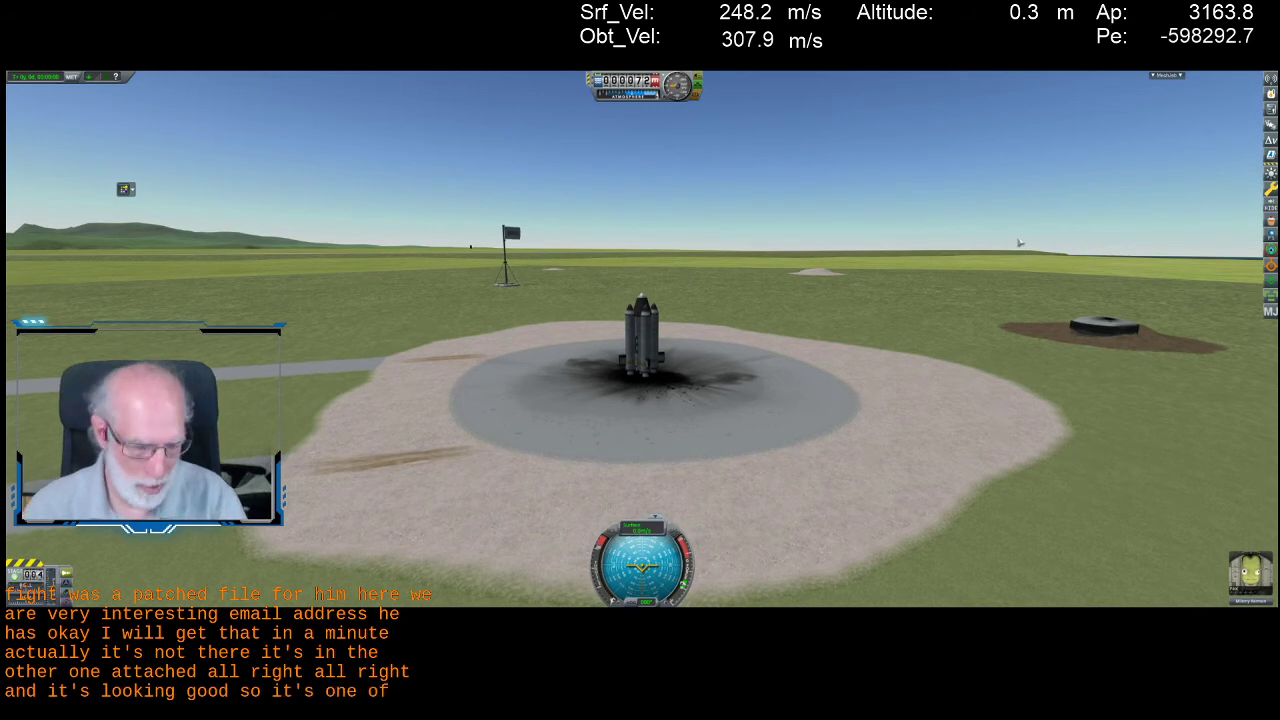
key("Escape")
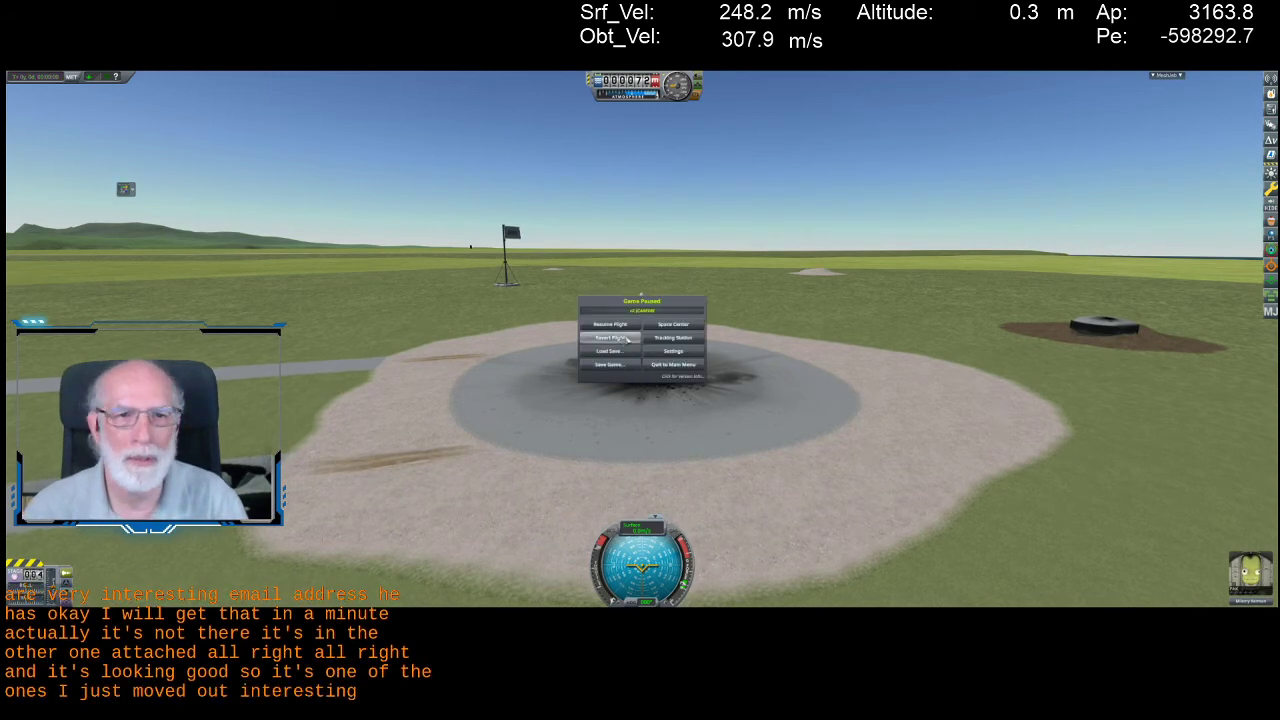
left_click(627, 351)
left_click(598, 356)
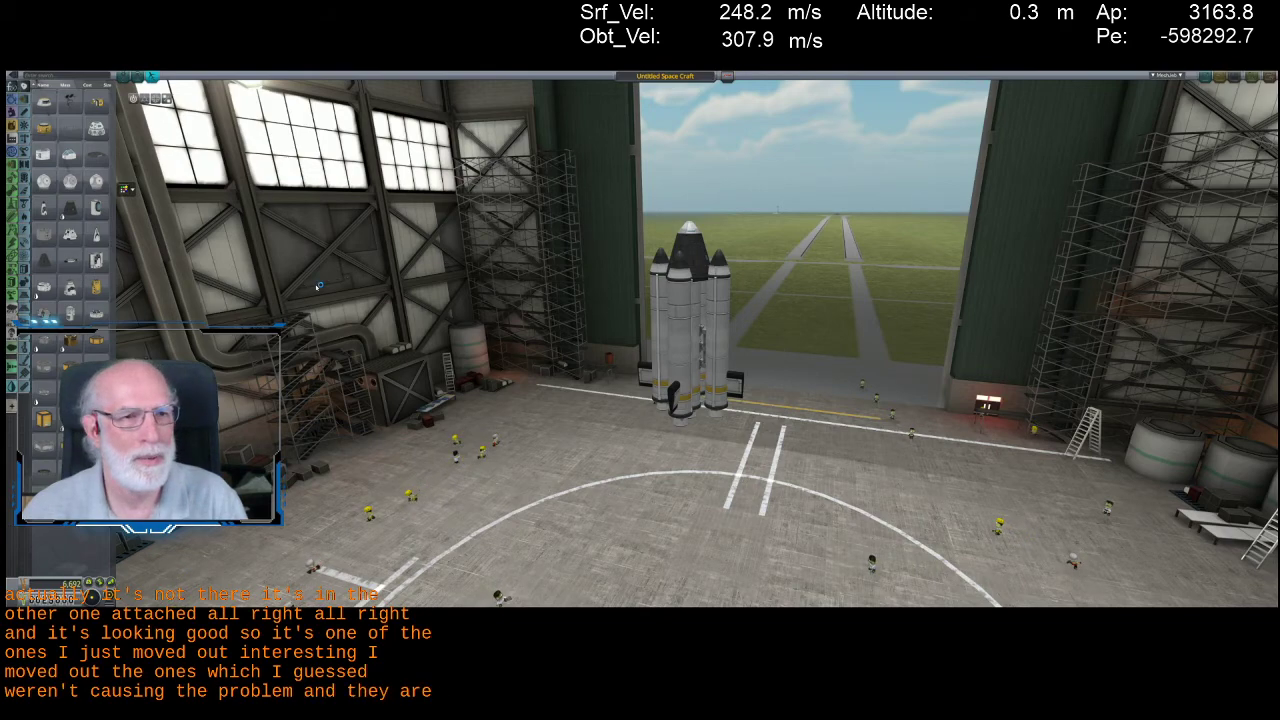
Return to File Explorer, open DisabledMods from KSP_1.9.1_Tetrix in a new window and reopen GameData beside it
key("alt+Tab")
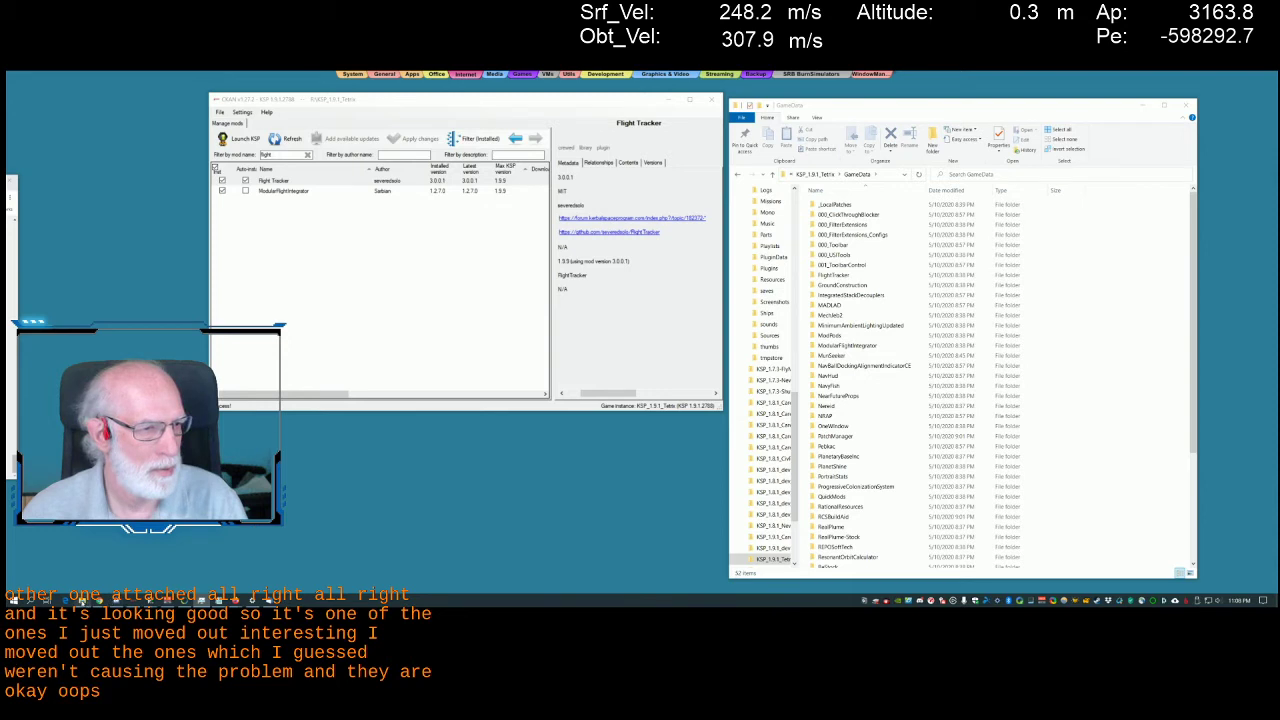
mouse_move(83, 600)
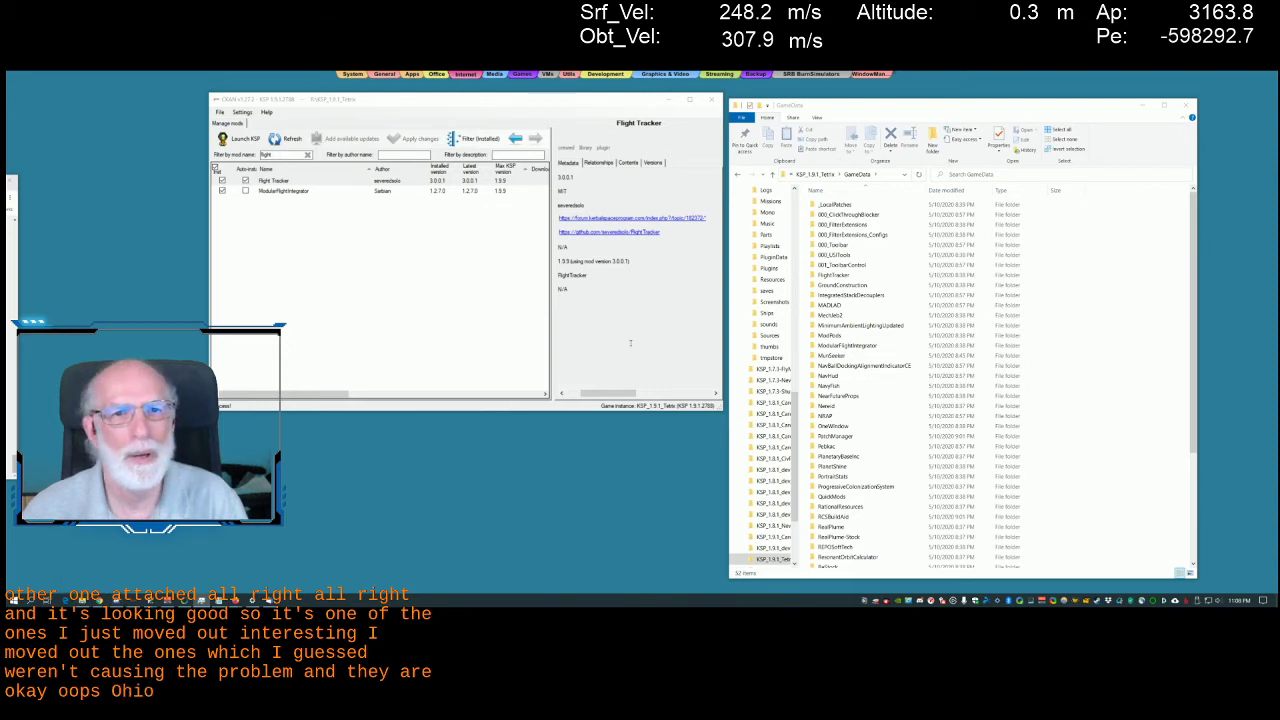
left_click(829, 174)
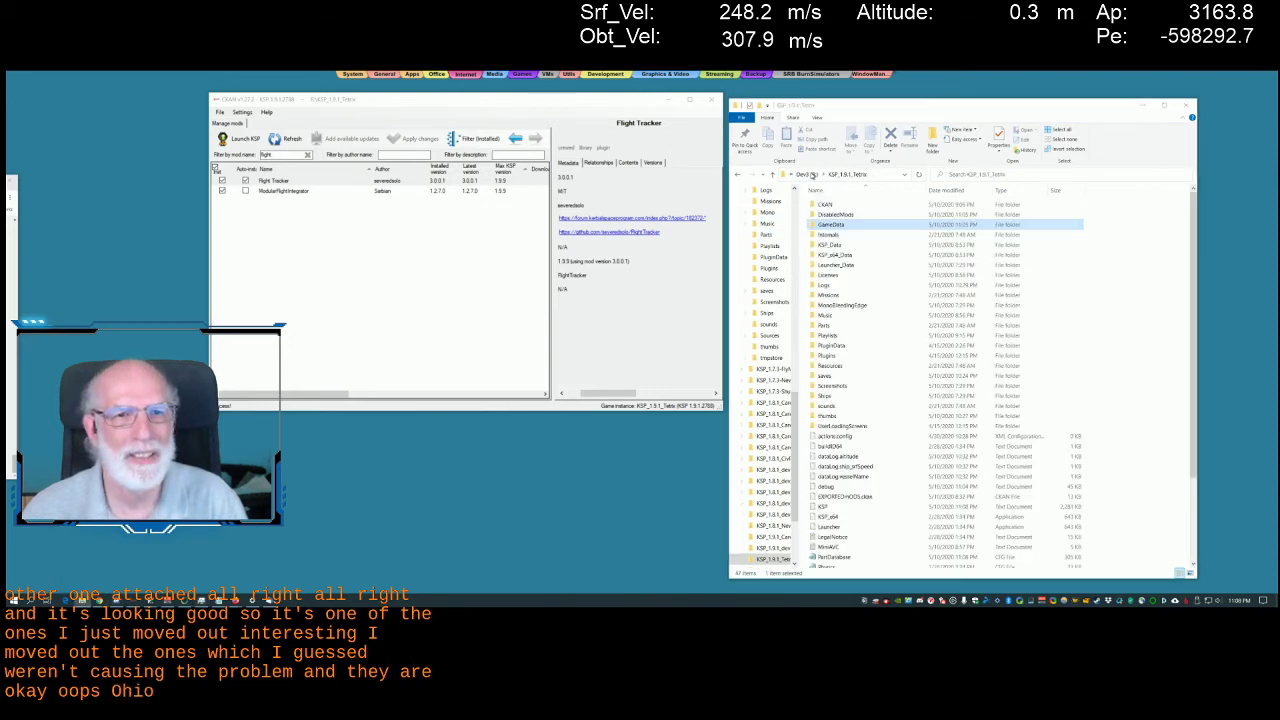
left_click(833, 214)
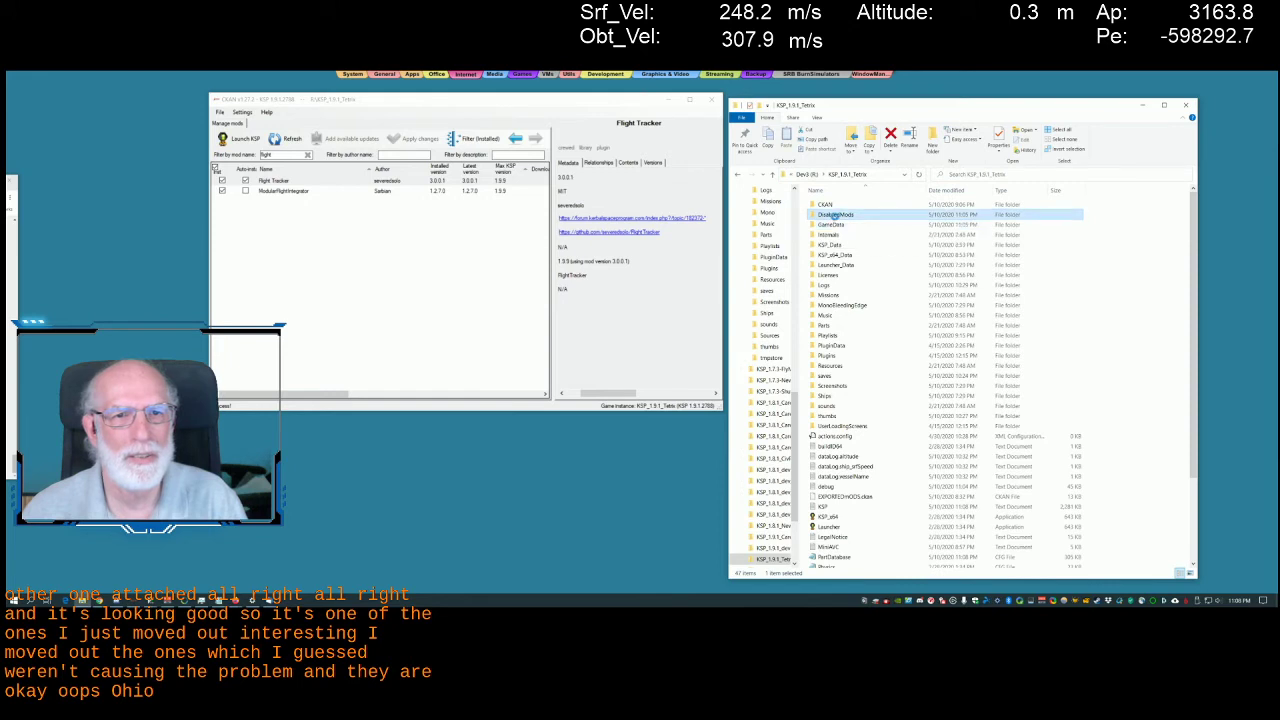
right_click(833, 214)
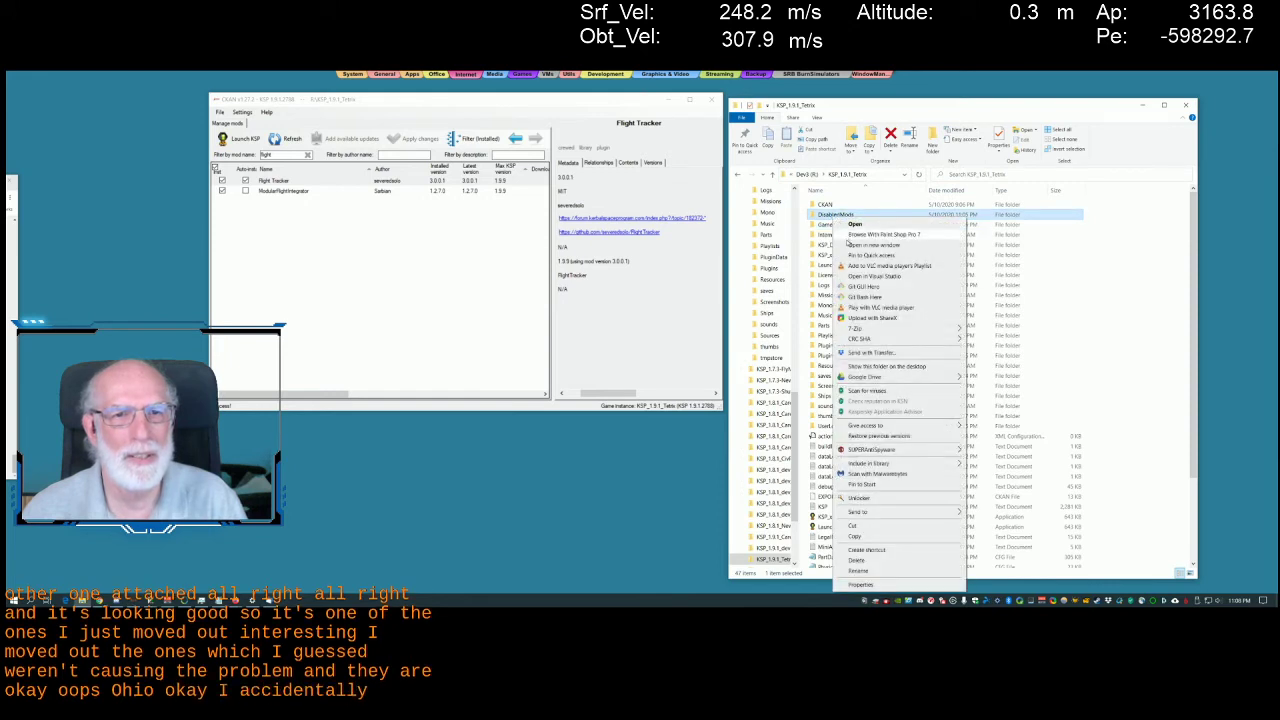
left_click(850, 232)
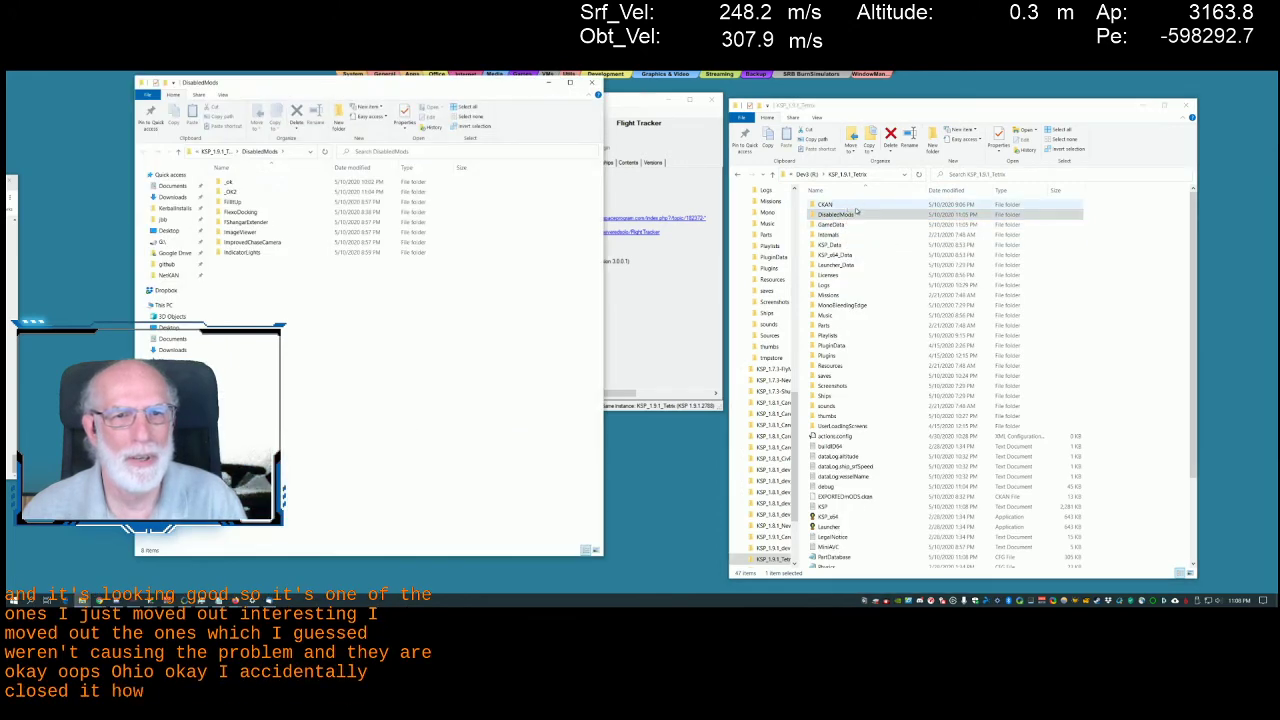
double_click(834, 225)
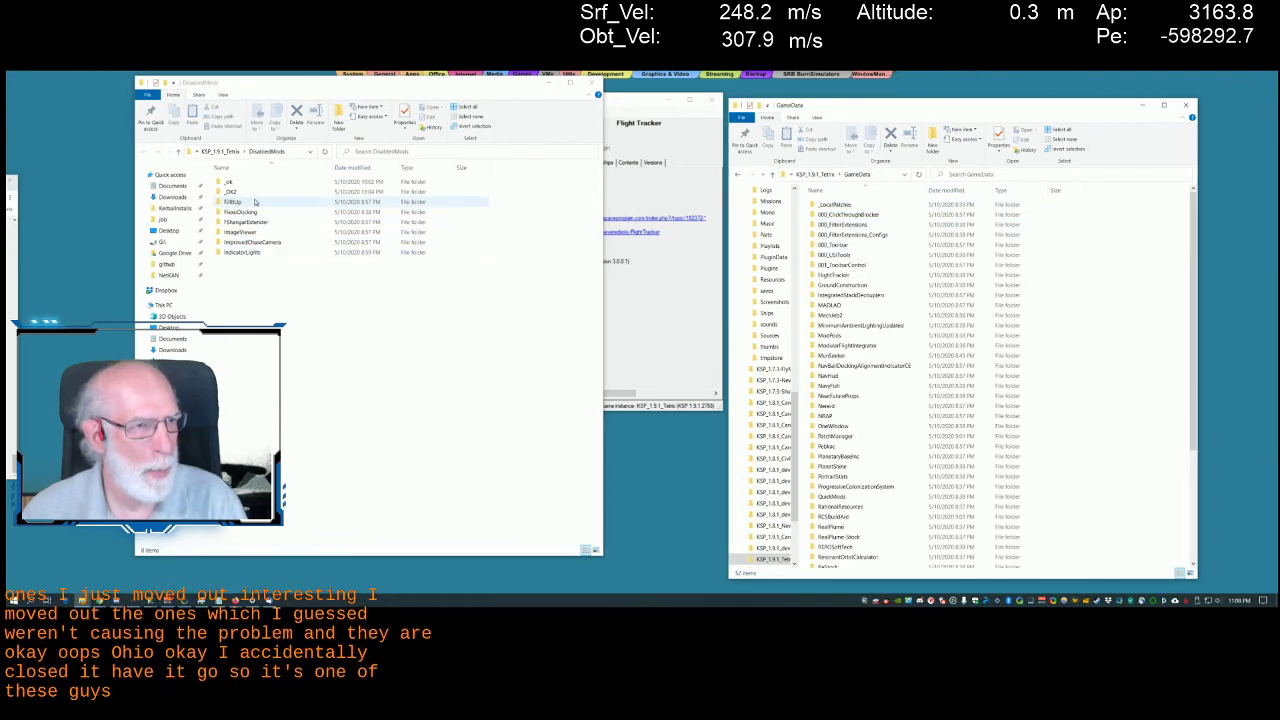
left_click_drag(319, 89, 325, 107)
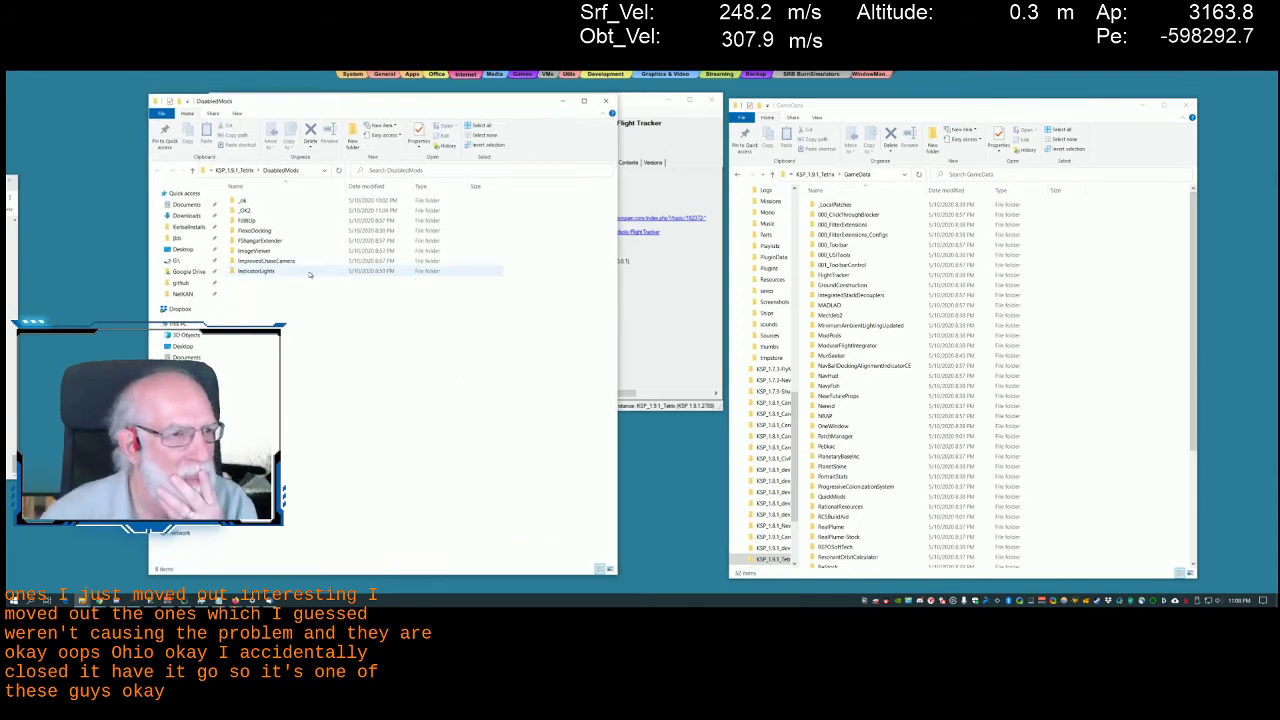
Move the ImageViewer, ImprovedChaseCamera and IndicatorLights folders from DisabledMods back into GameData, and switch to CKAN
left_click(257, 252)
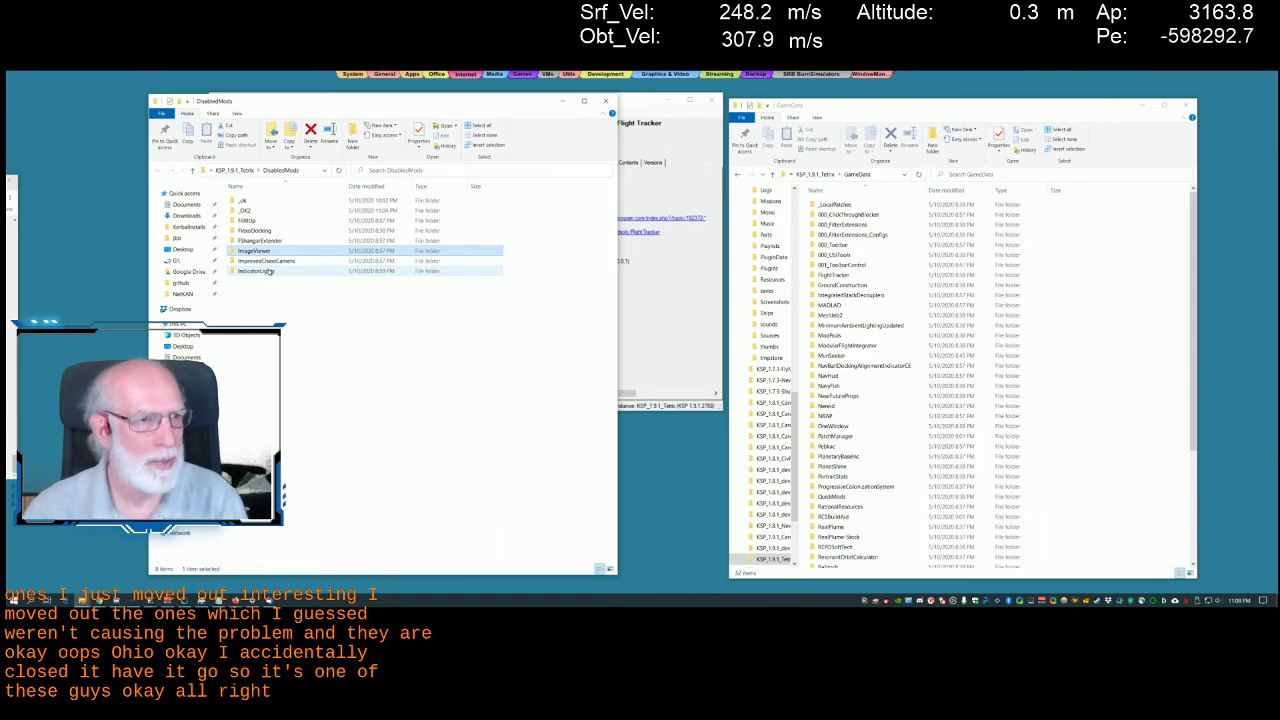
left_click(269, 272, "shift")
left_click_drag(270, 254, 1163, 283)
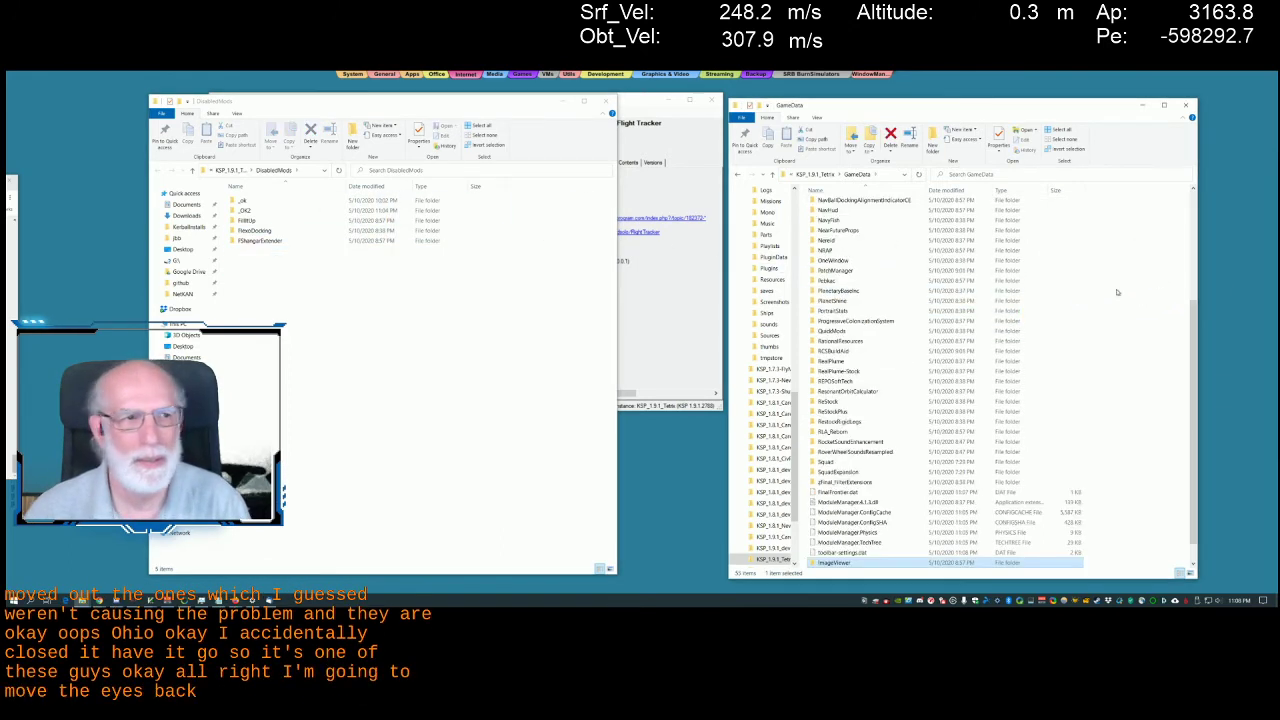
left_click(663, 313)
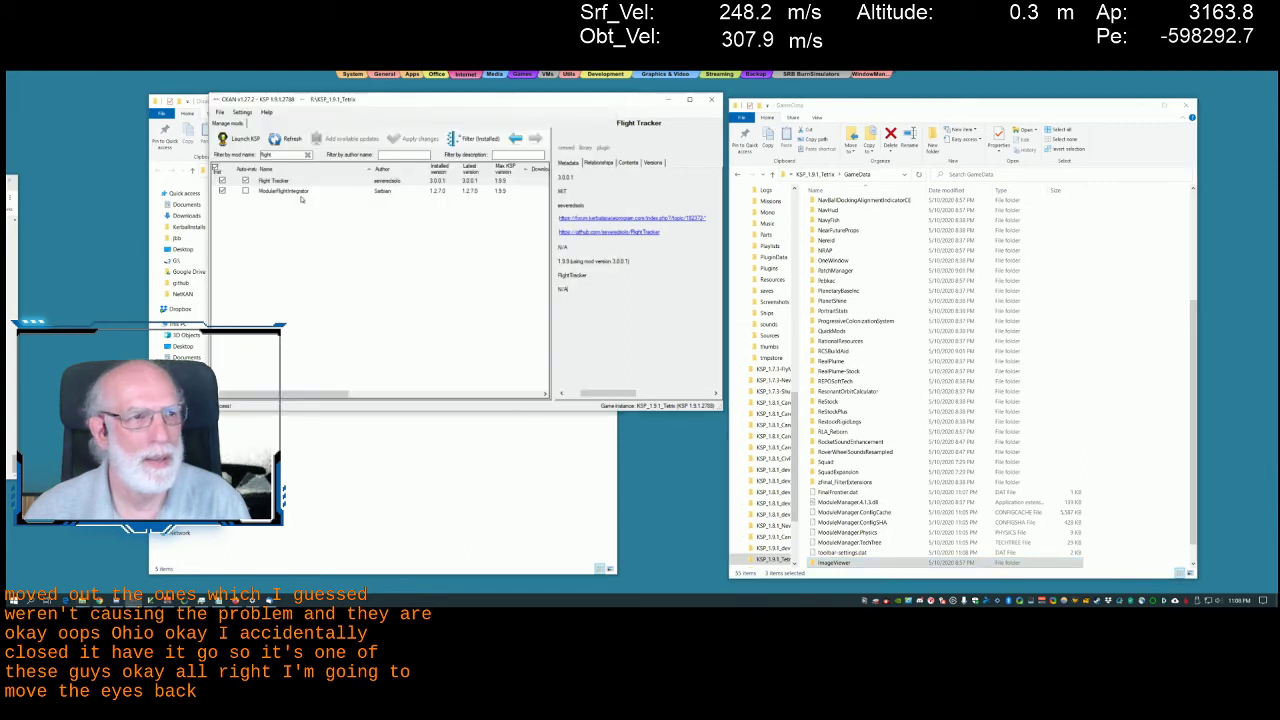
Start KSP from CKAN despite the incompatible modules, and launch the rocket from the Vehicle Assembly Building to test the flight scene
left_click(241, 138)
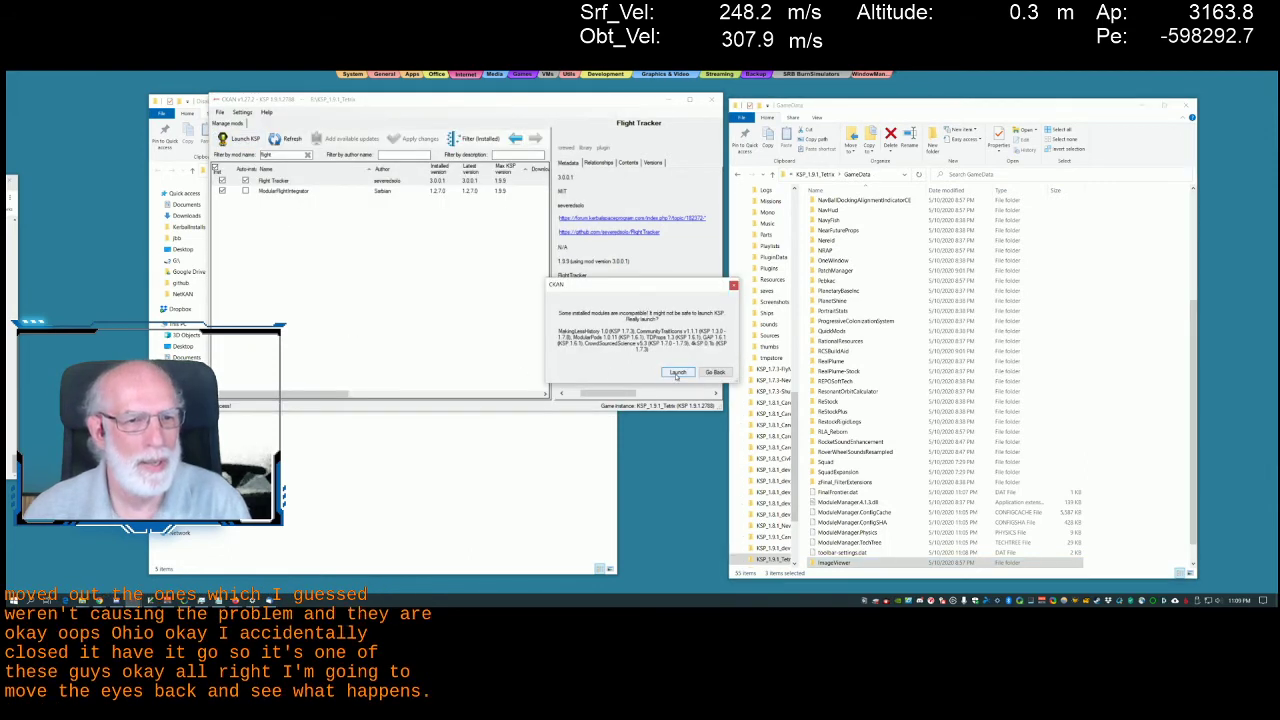
left_click(677, 371)
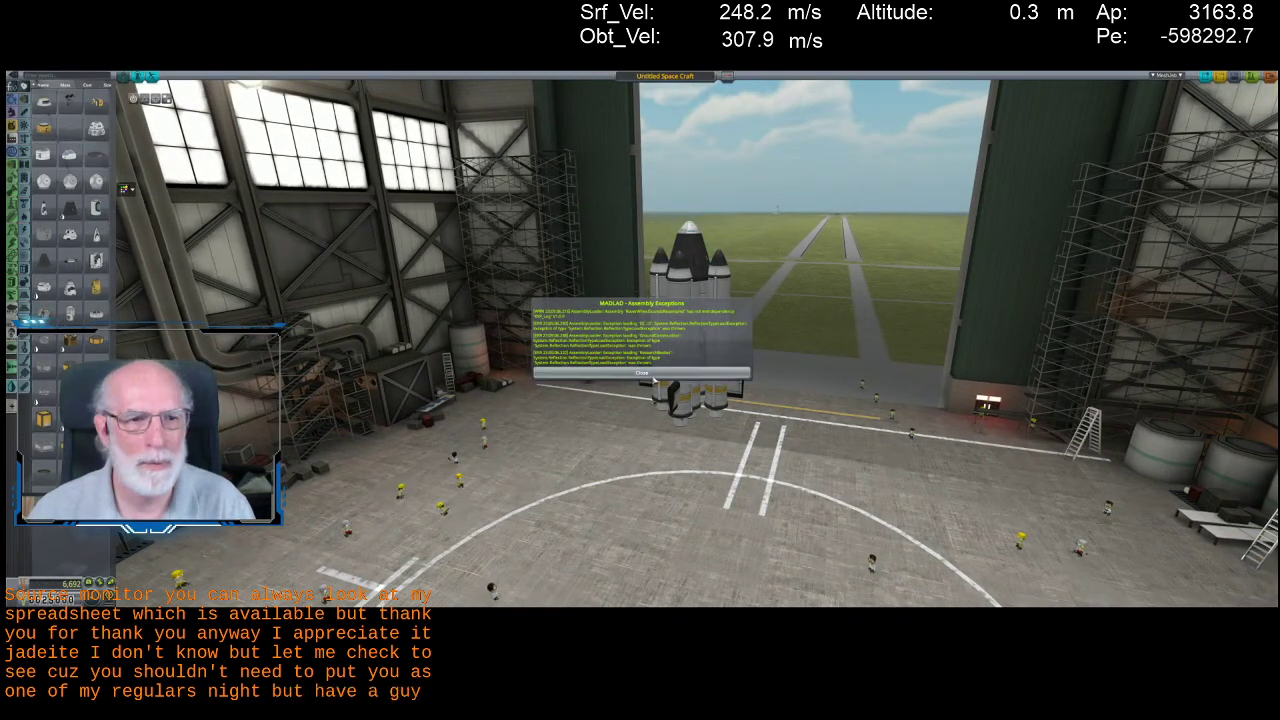
left_click(1252, 77)
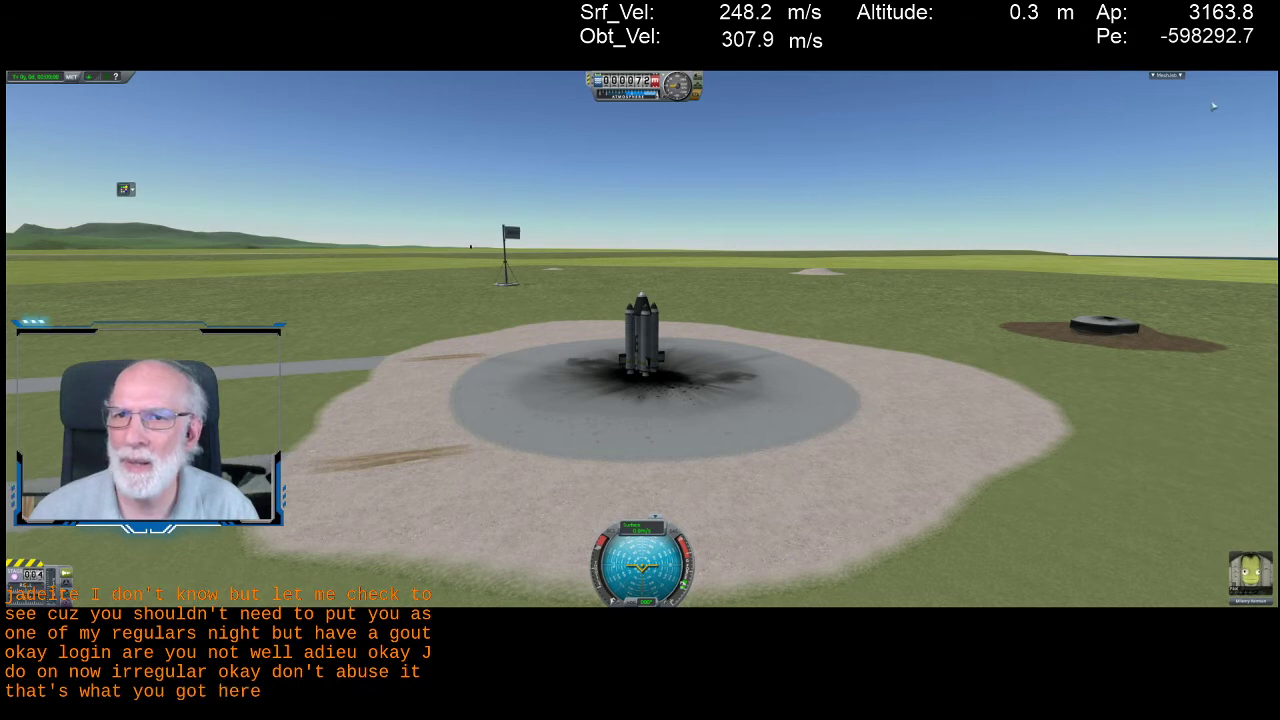
mouse_move(1260, 112)
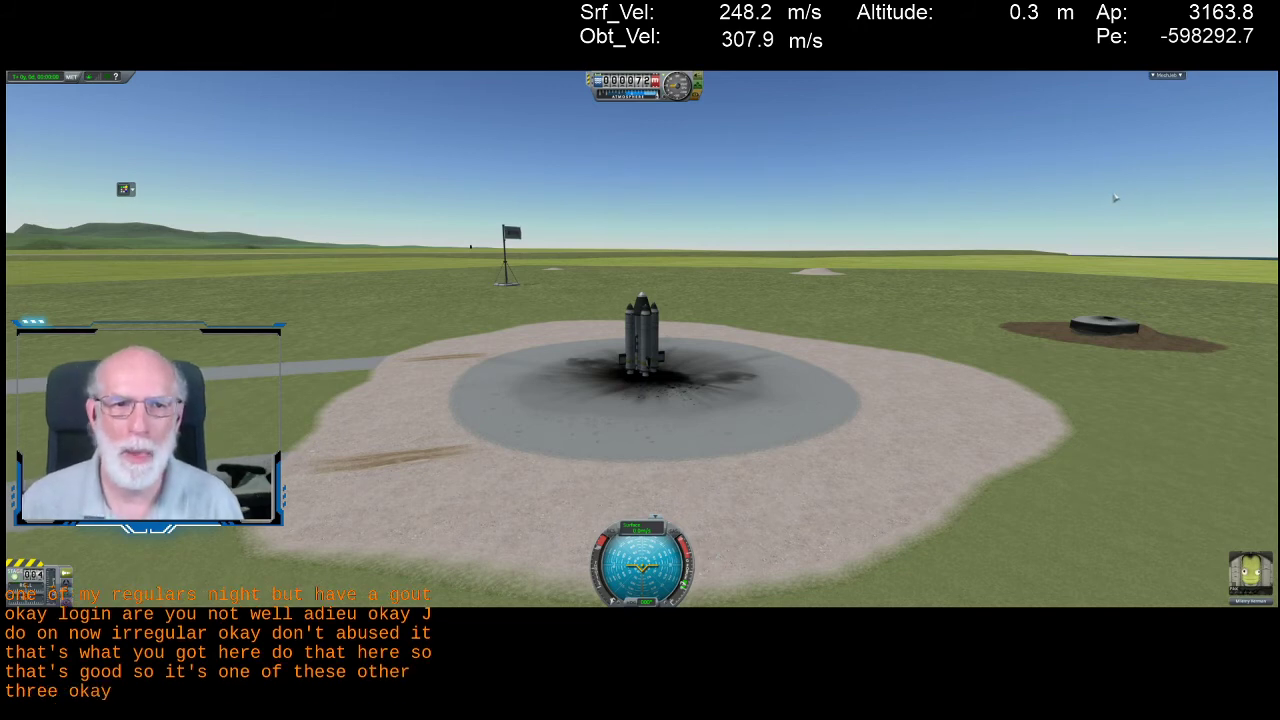
Revert the test flight to the Vehicle Assembly Building
key("Escape")
left_click(623, 344)
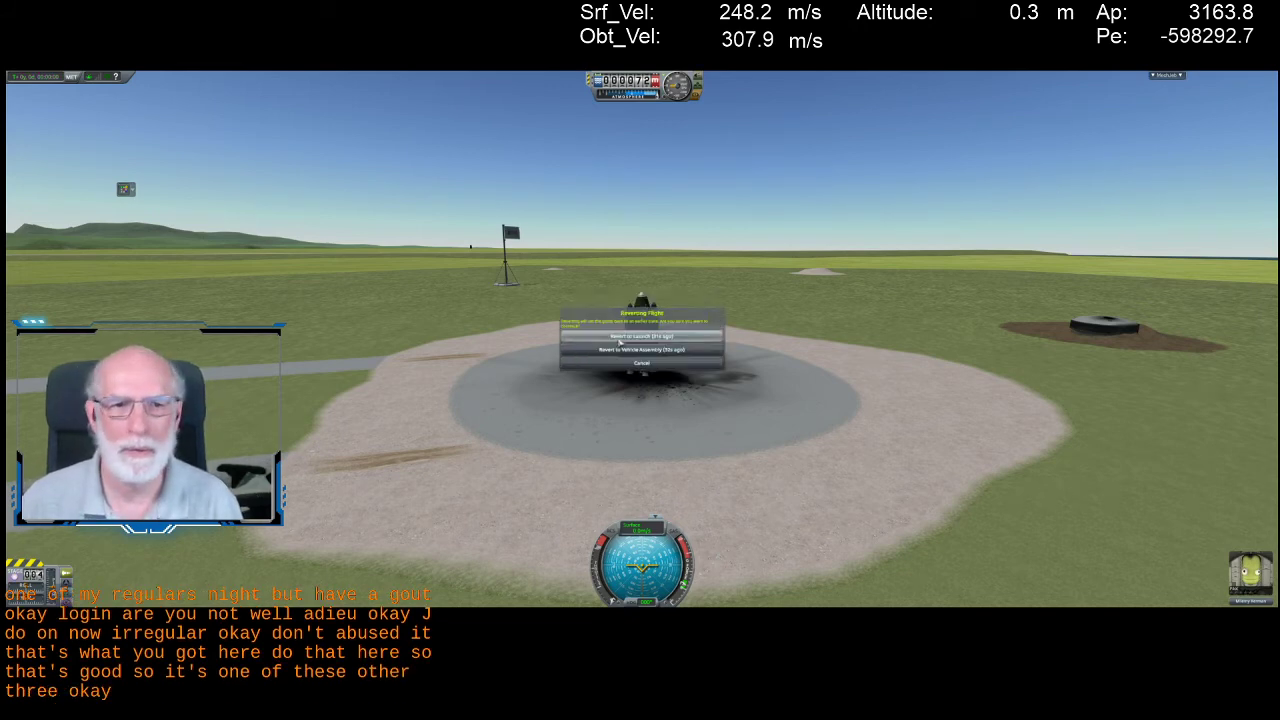
left_click(638, 351)
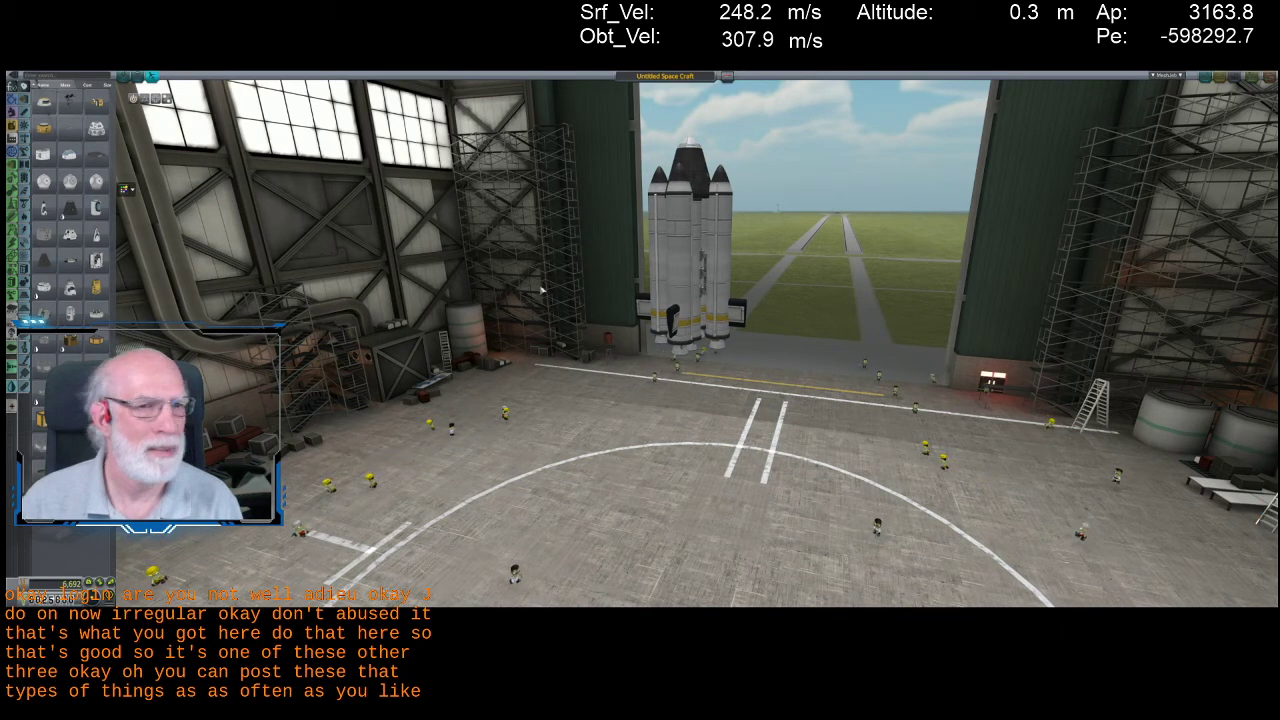
Switch to the DisabledMods window in File Explorer and move the FShangarExtender folder back into GameData
key("alt+Tab")
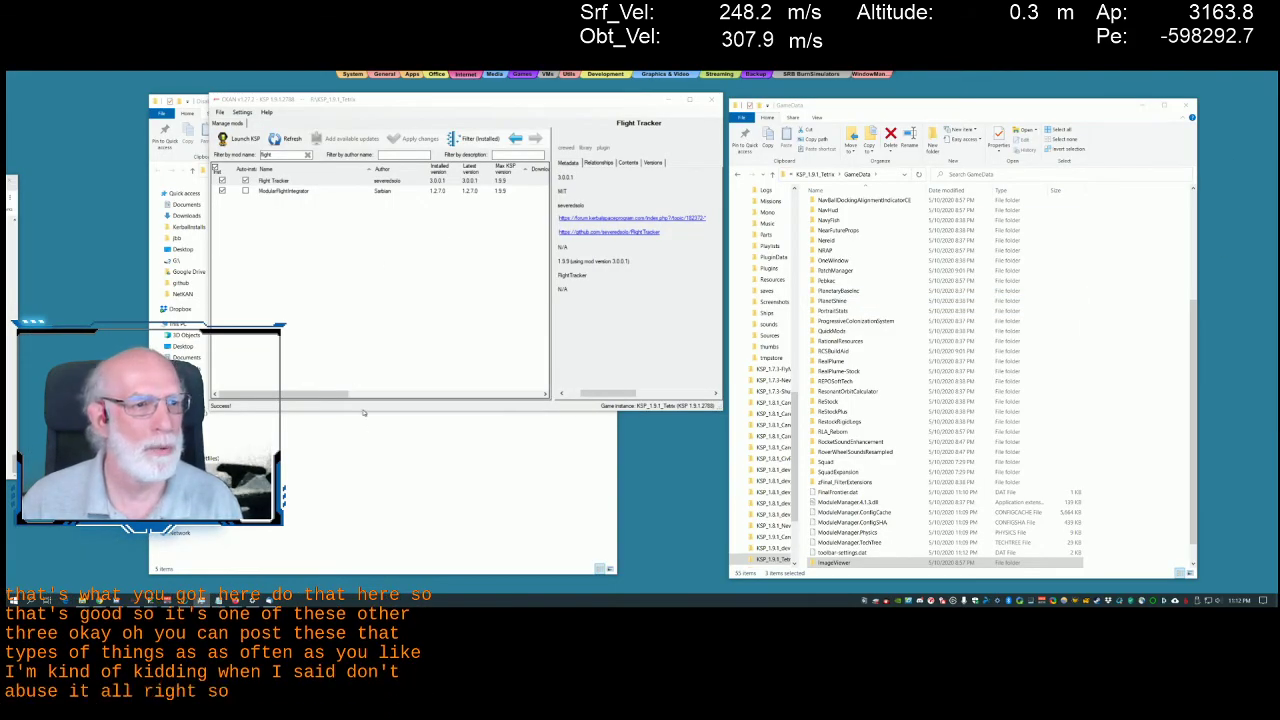
left_click(378, 449)
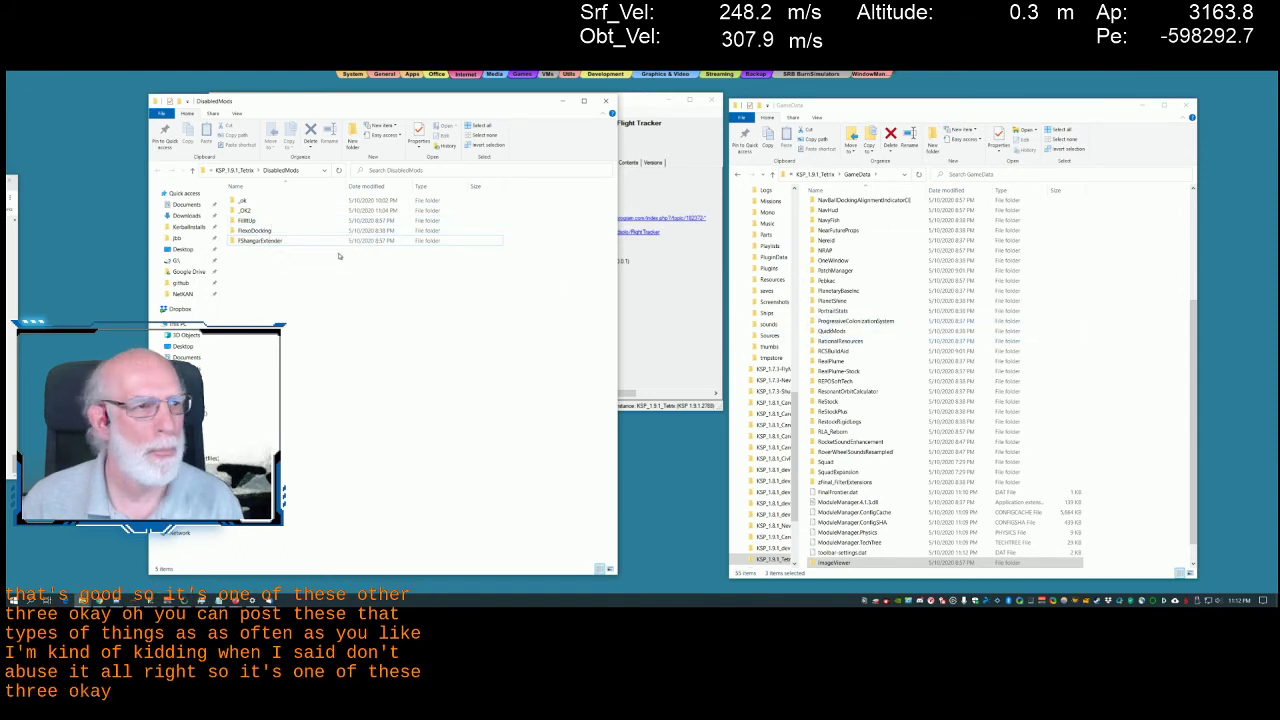
left_click(264, 244)
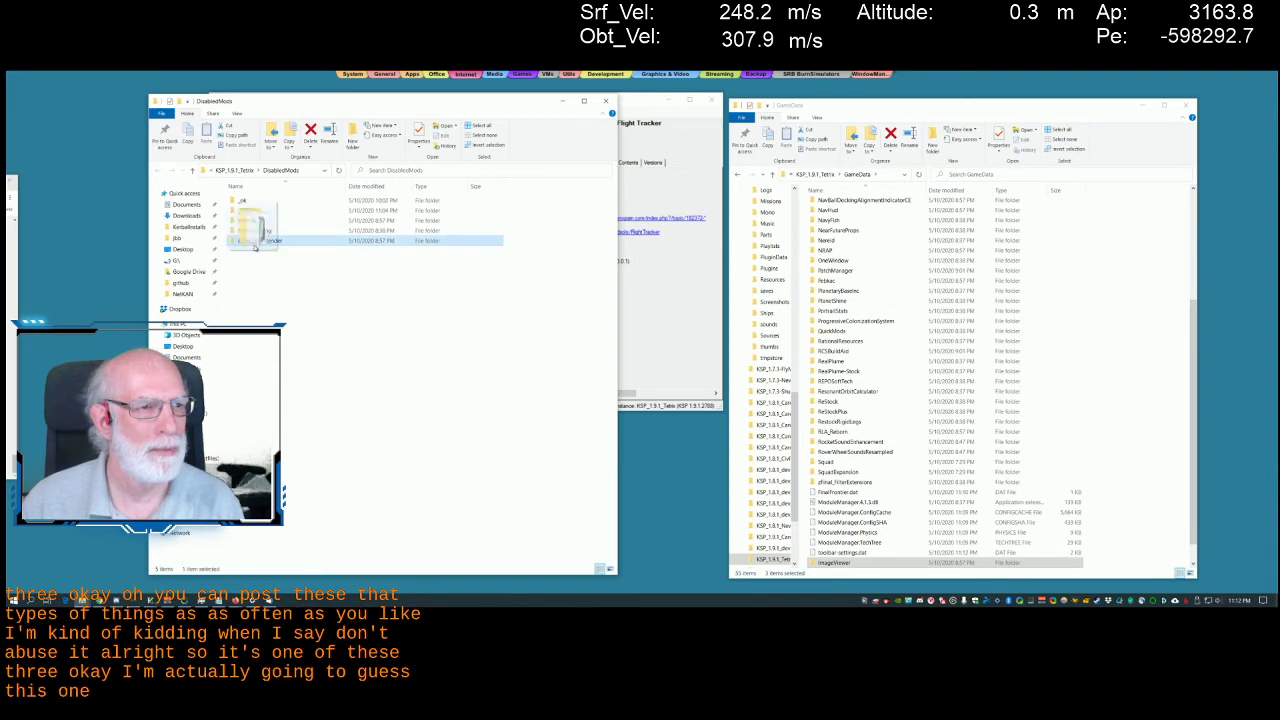
left_click(248, 240)
left_click_drag(248, 240, 1121, 538)
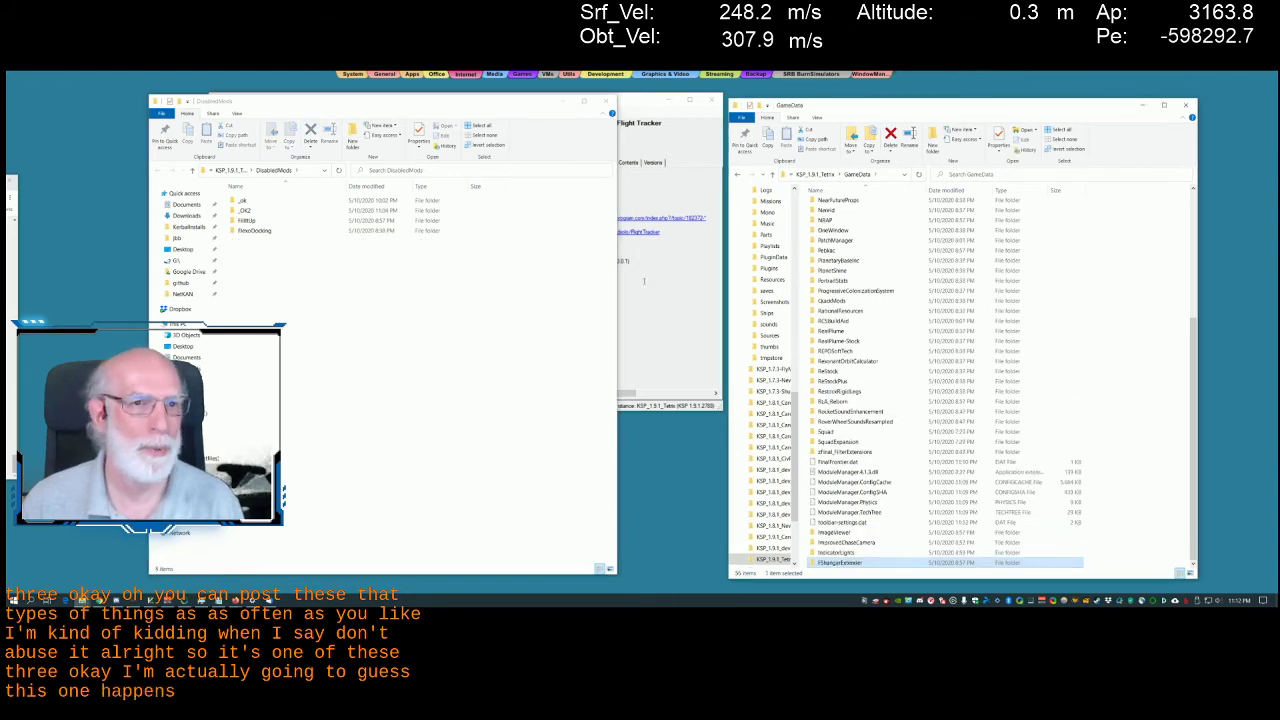
Return to CKAN and start KSP again despite the incompatible modules
left_click(668, 320)
left_click(248, 139)
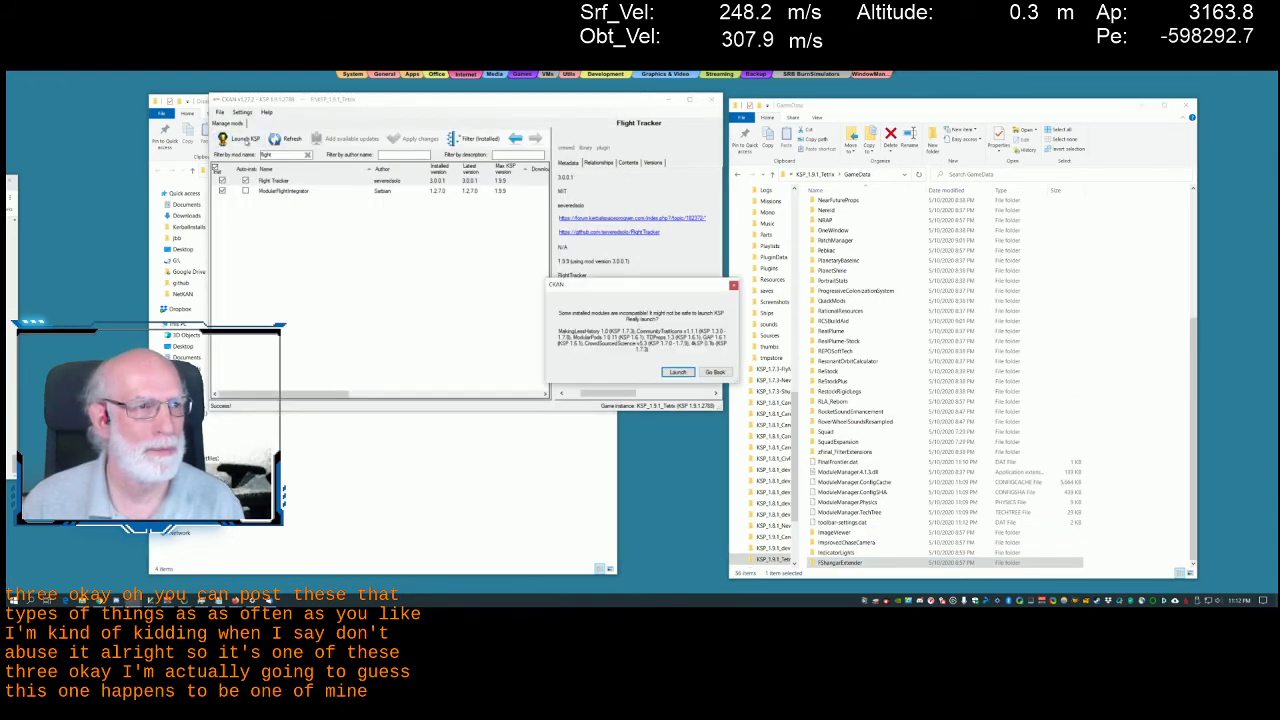
left_click(677, 371)
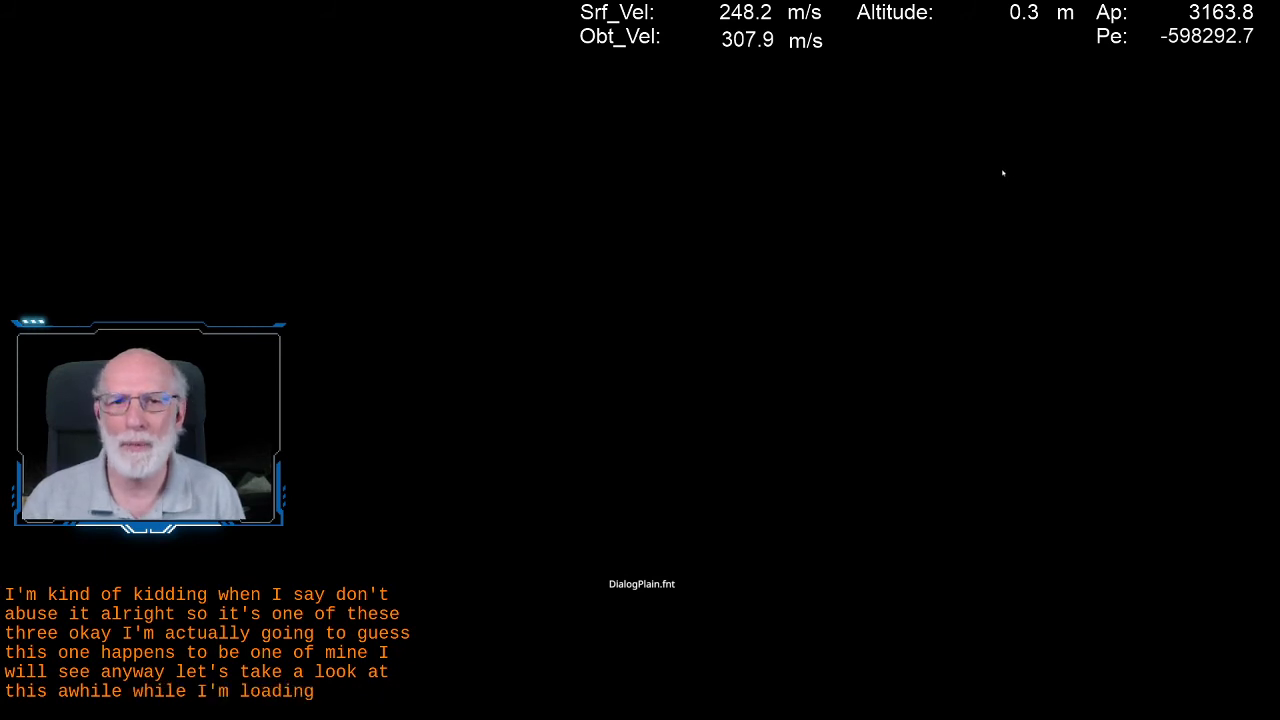
Switch to Firefox, look through the OPT VTOL engine suite album on Imgur down to the Bubble tilt engine, and close the browser
key("alt+Tab")
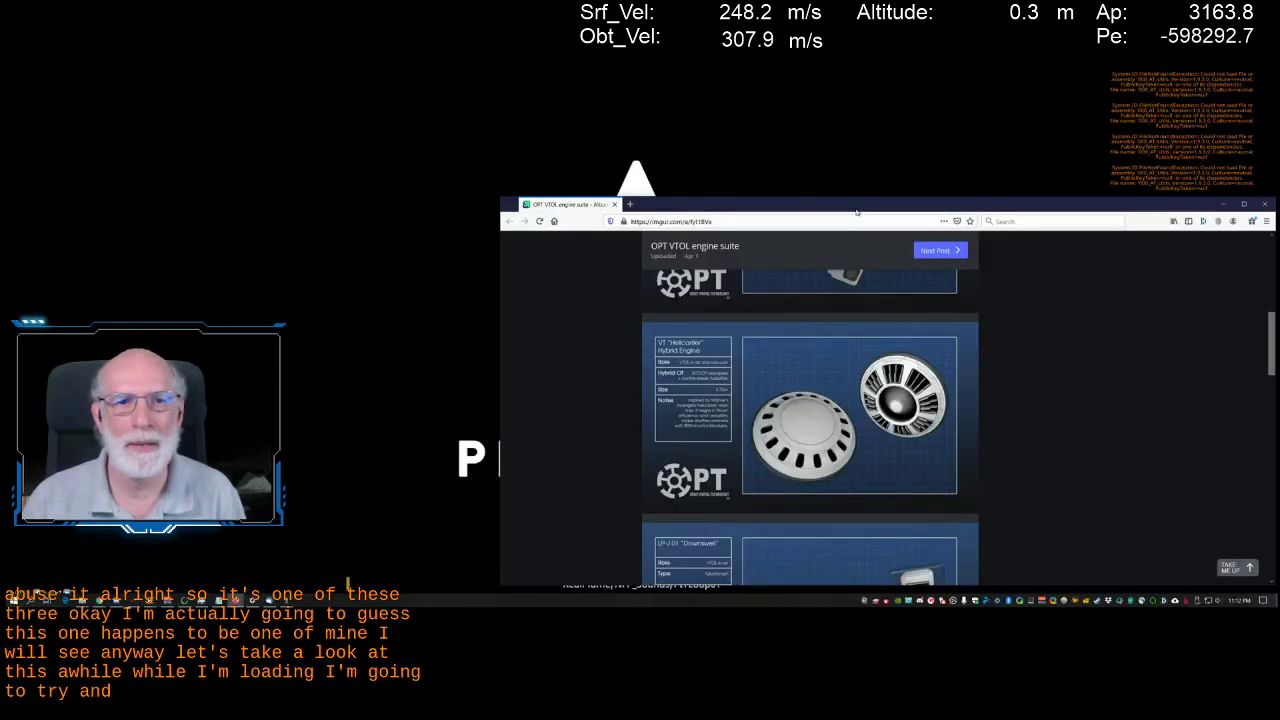
left_click_drag(856, 211, 663, 112)
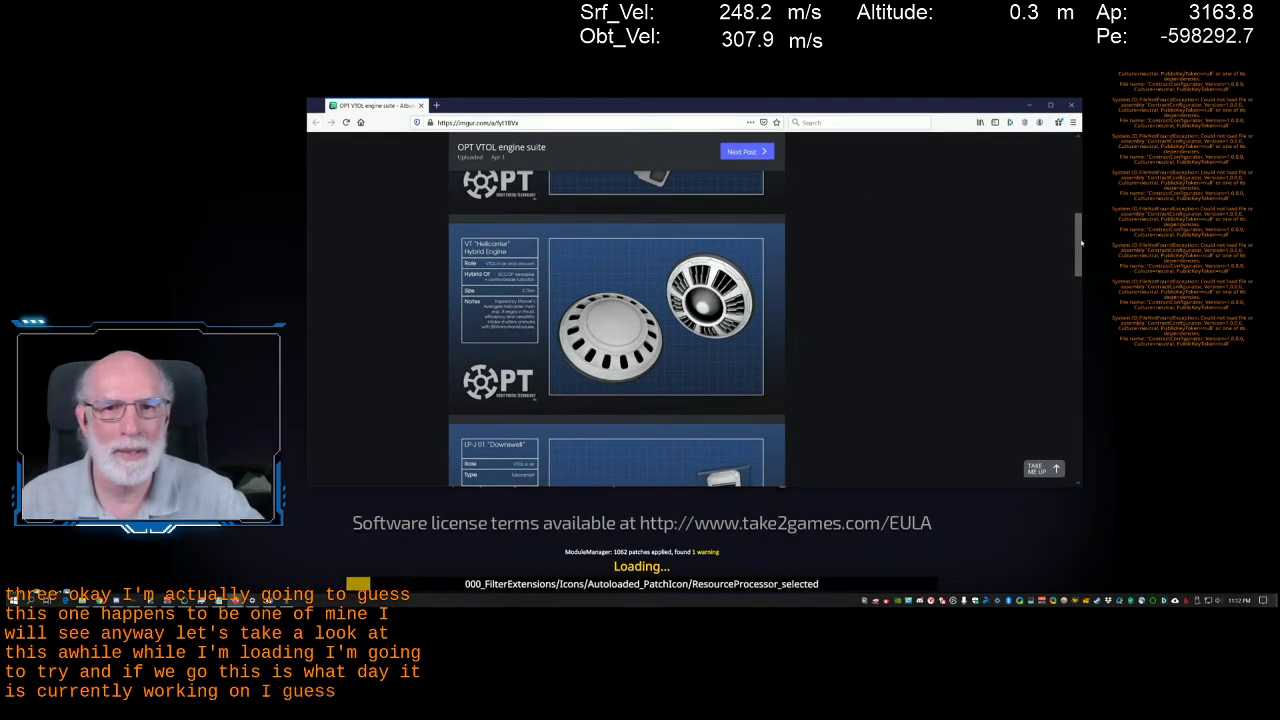
left_click_drag(1075, 243, 1075, 163)
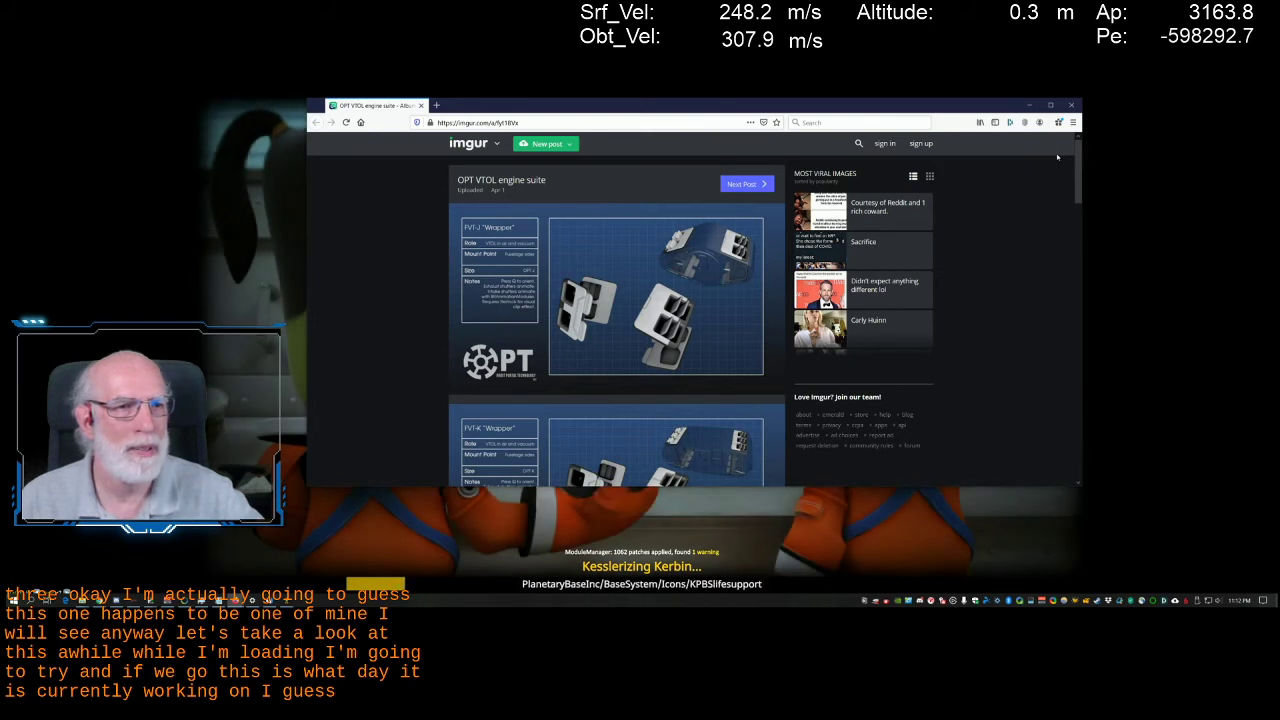
scroll(1054, 194, "down", 3)
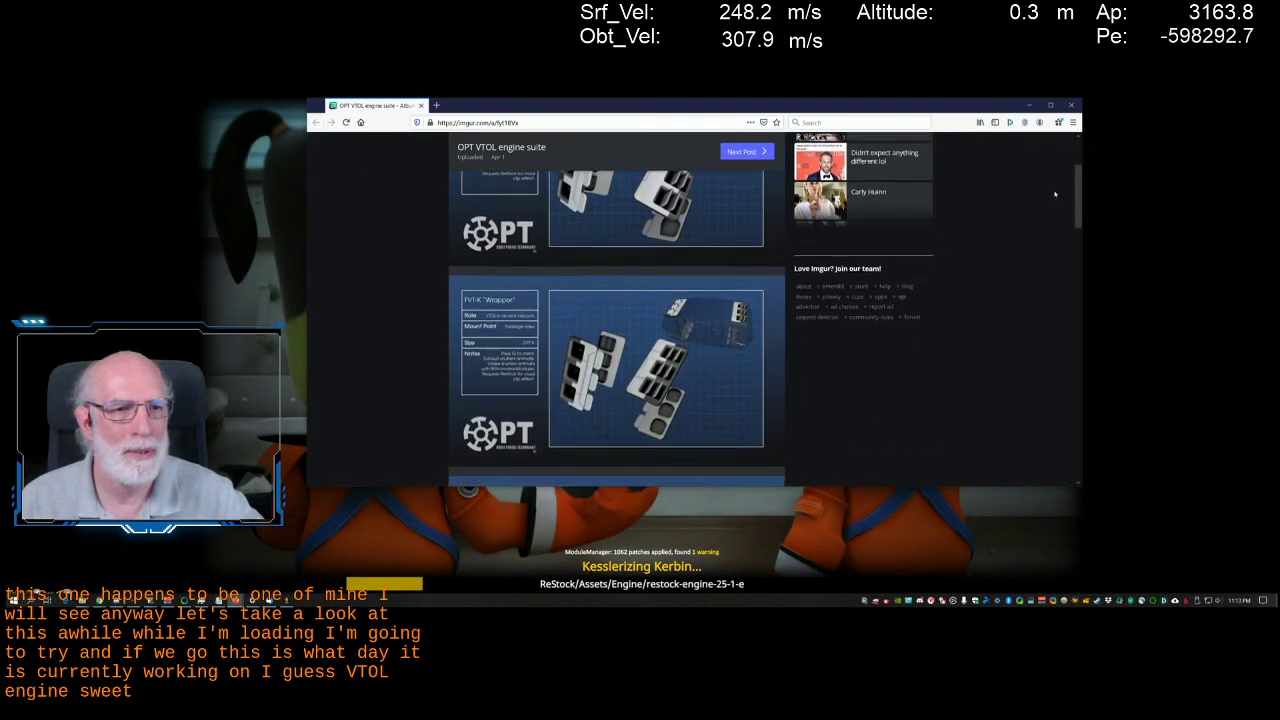
scroll(1054, 194, "down", 1)
scroll(1054, 200, "down", 1)
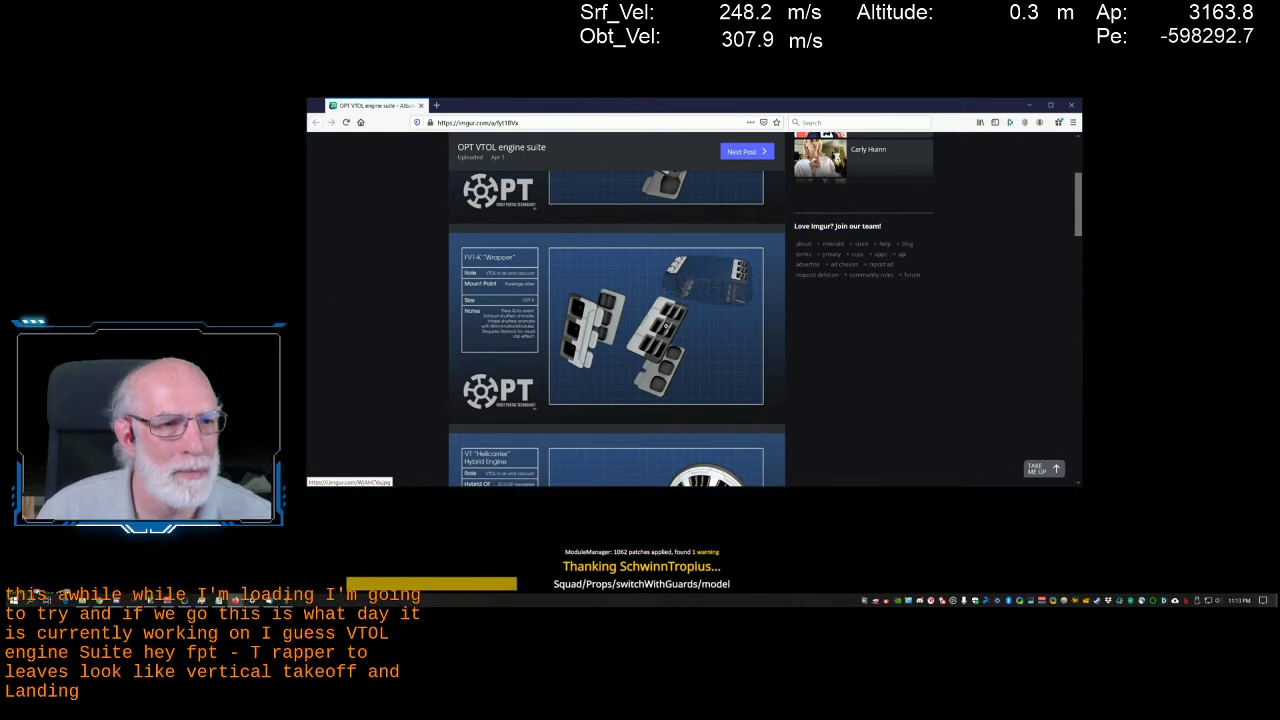
scroll(1076, 242, "down", 3)
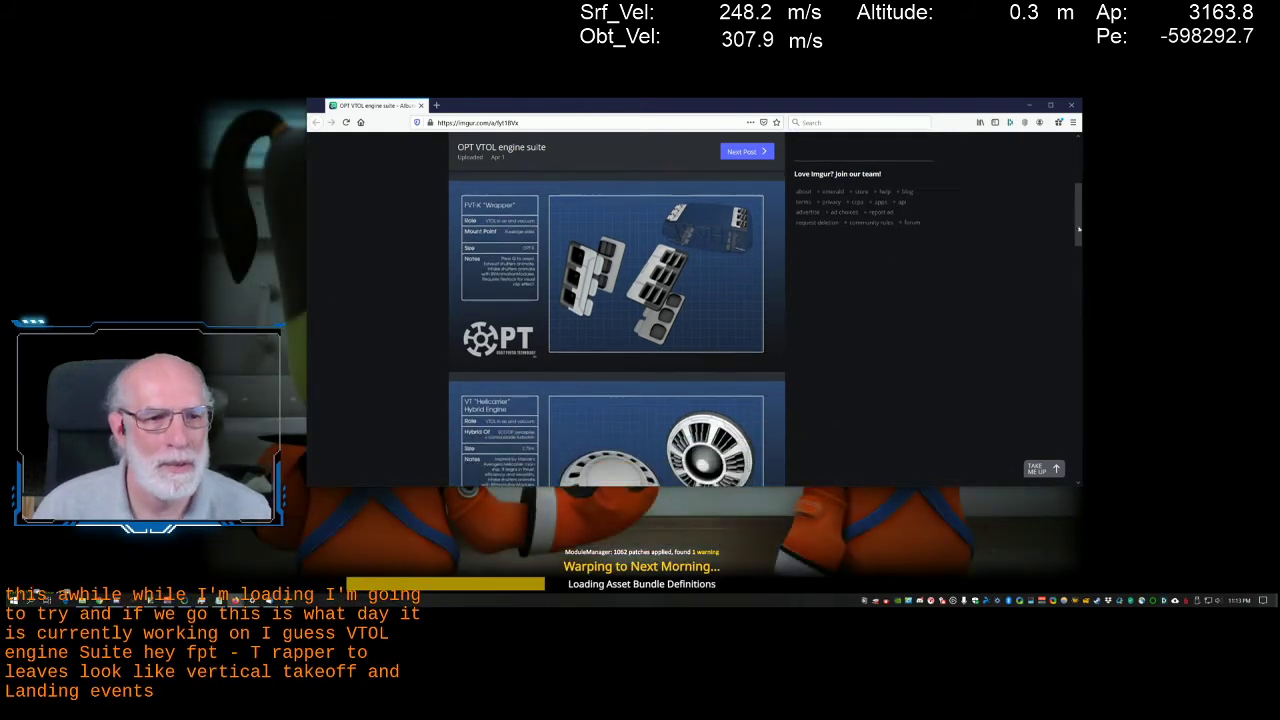
left_click_drag(1076, 242, 1071, 288)
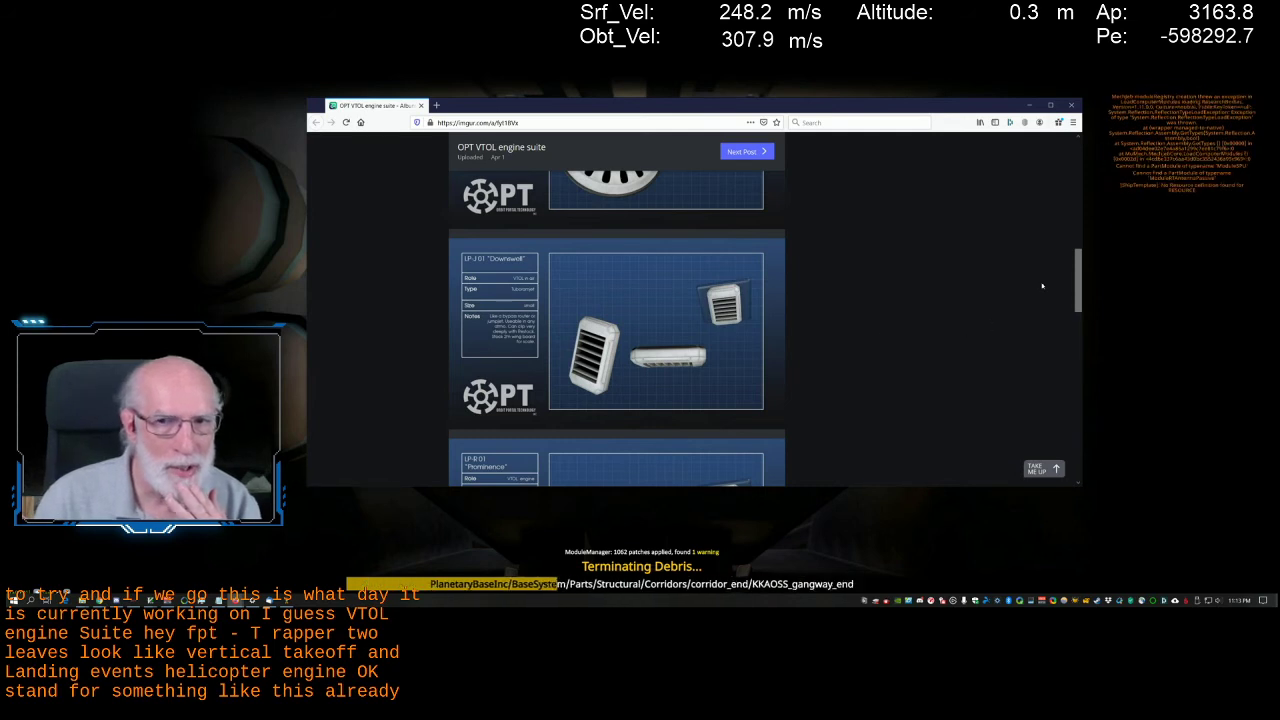
left_click_drag(1075, 292, 1074, 337)
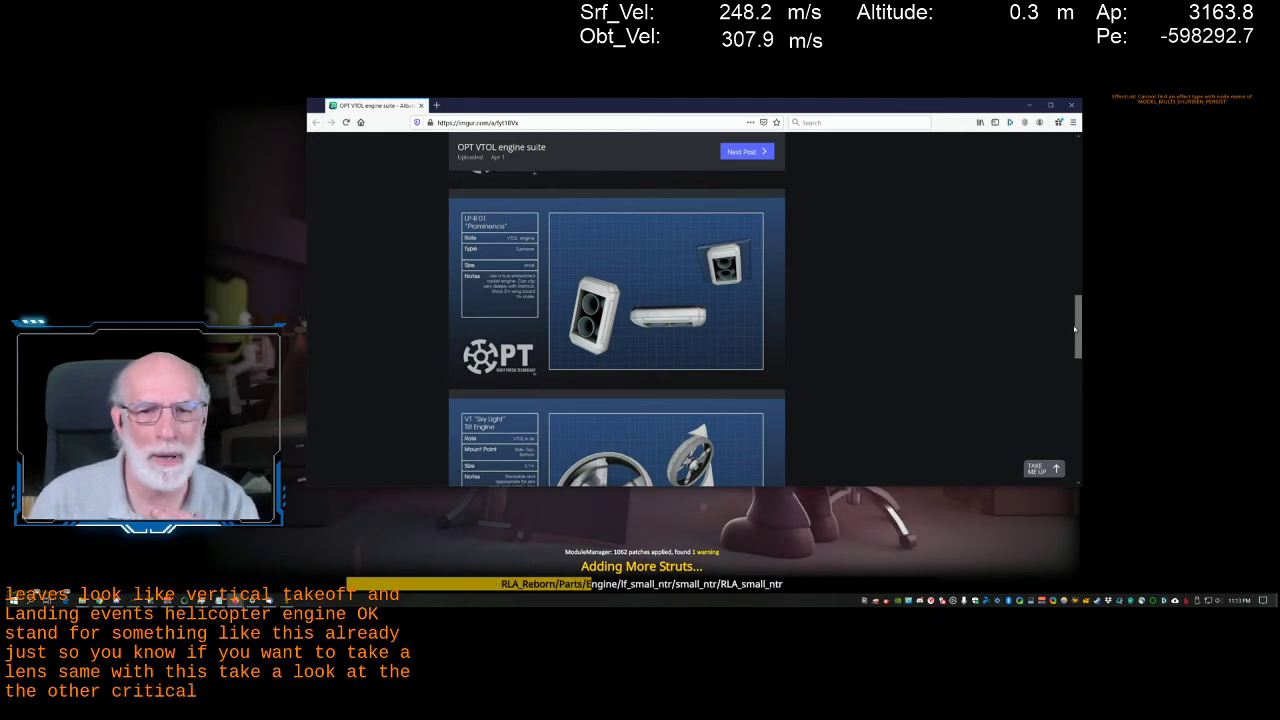
left_click_drag(1079, 324, 1080, 296)
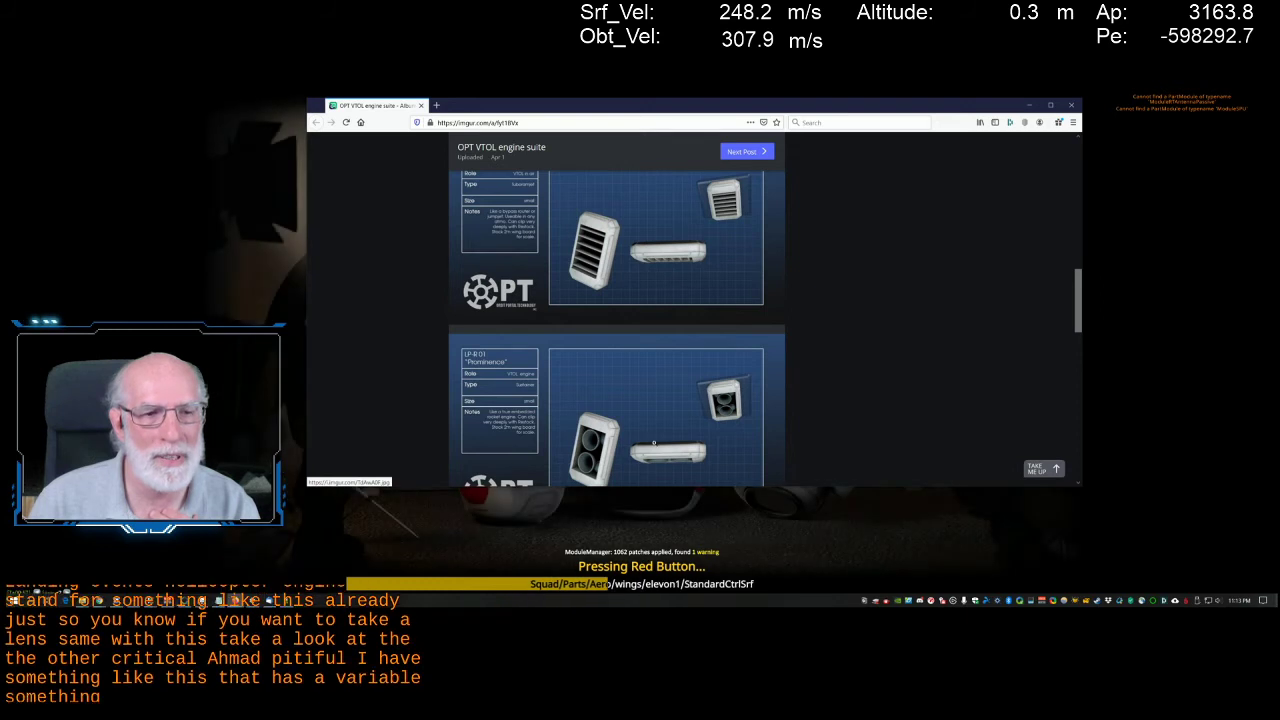
left_click_drag(1081, 316, 1052, 453)
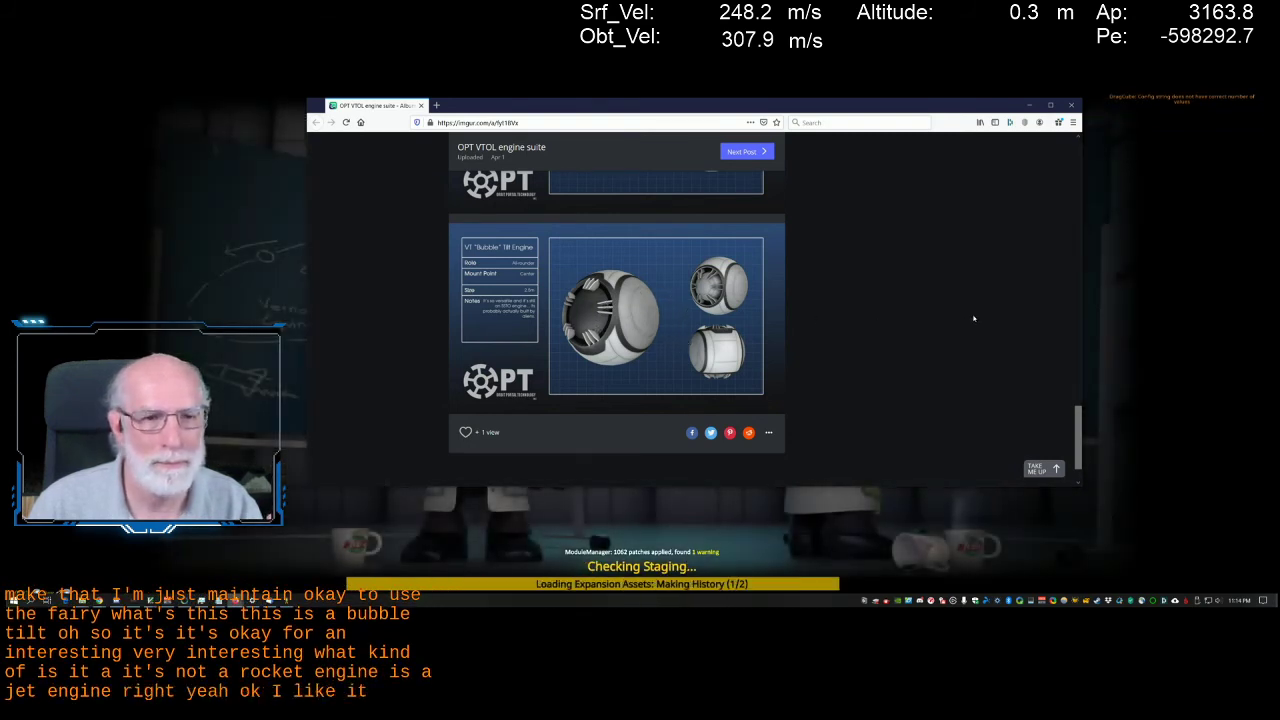
scroll(971, 317, "up", 1)
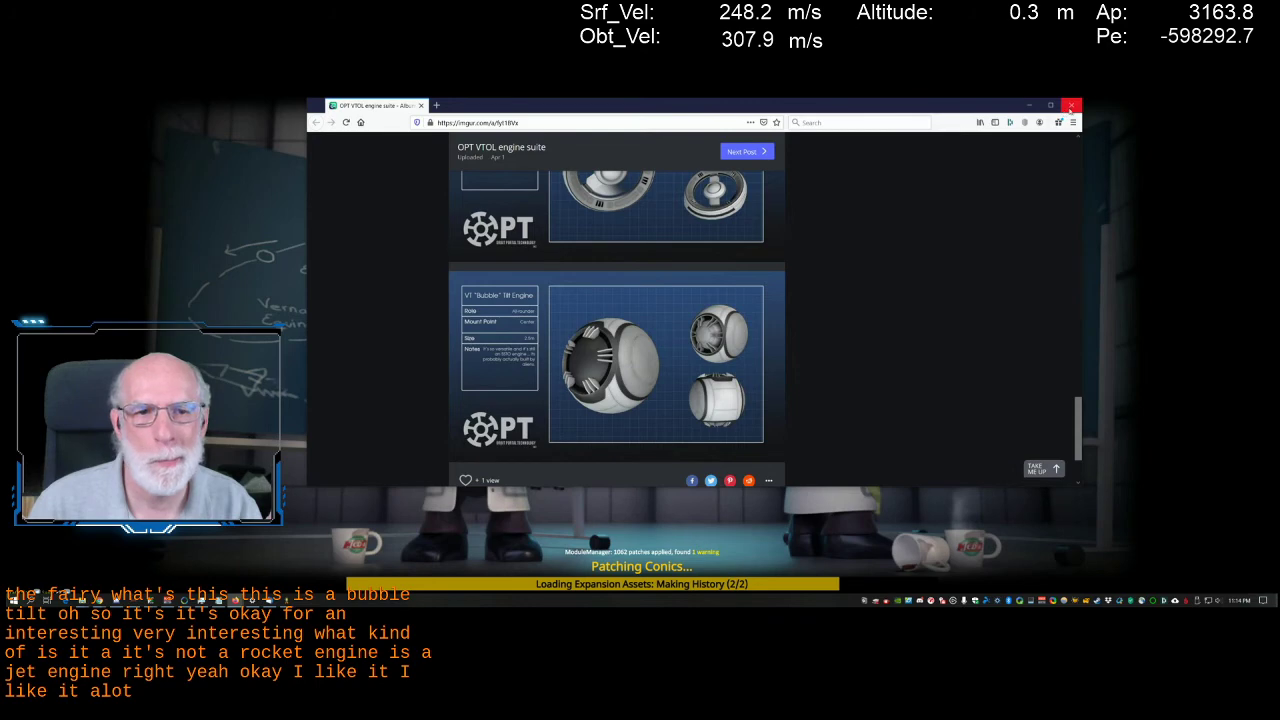
left_click(1070, 106)
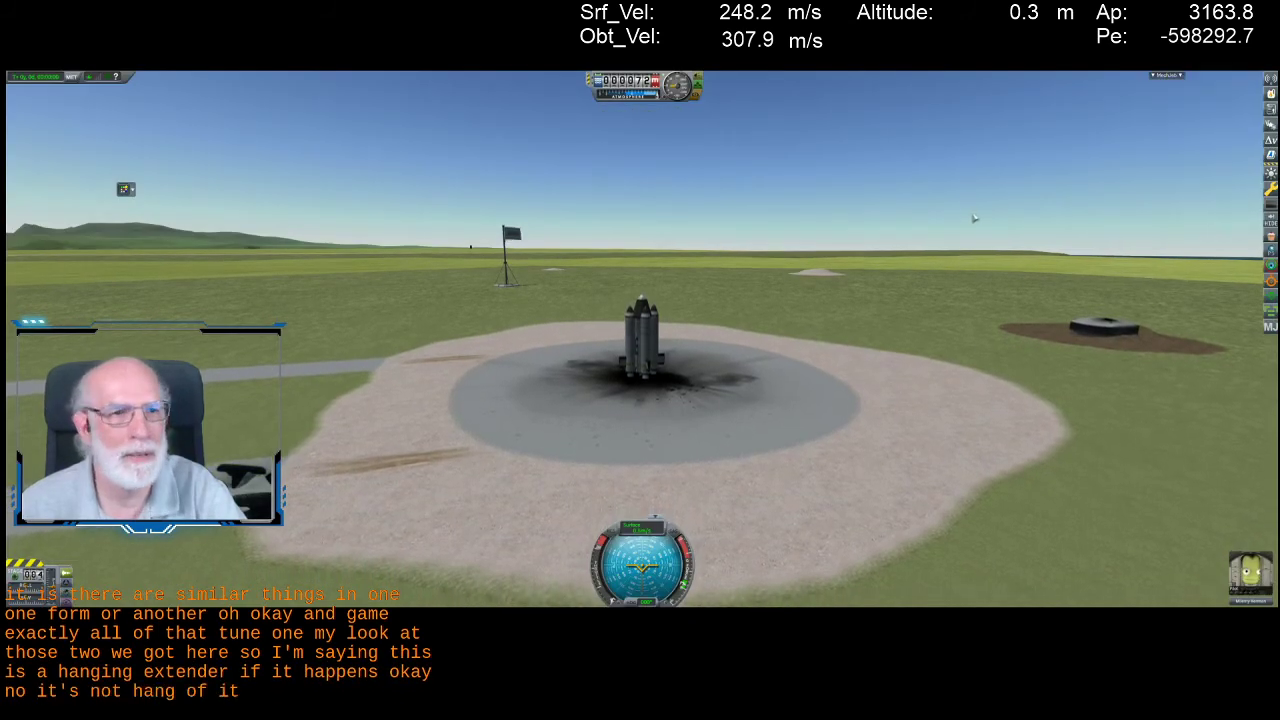
Revert the flight from the launch pad to the Vehicle Assembly Building
key("Escape")
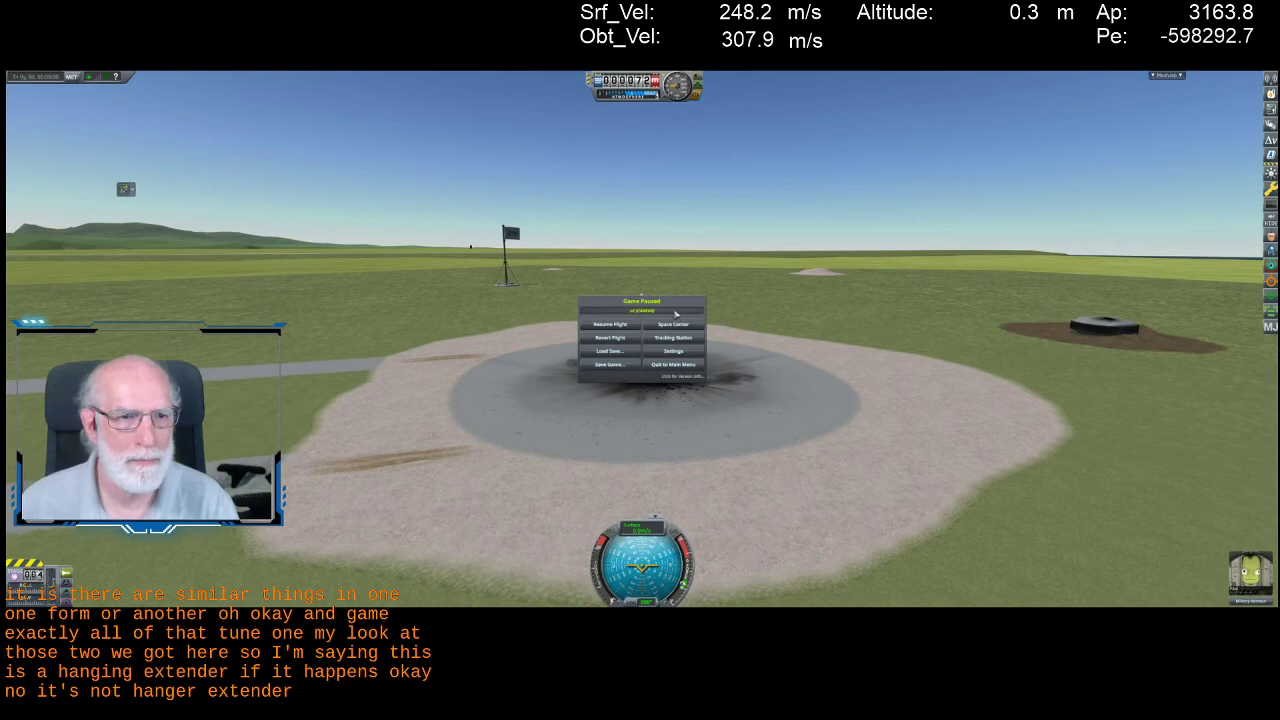
left_click(615, 342)
left_click(627, 350)
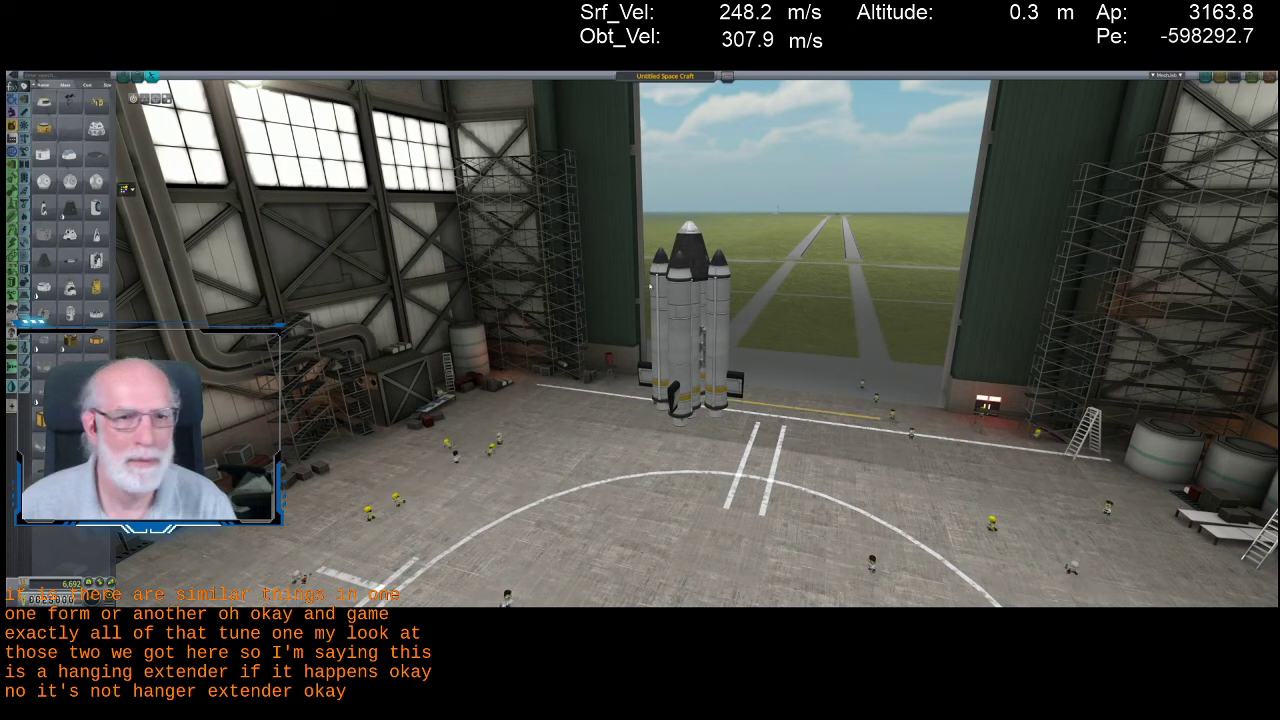
Return to File Explorer and move the FlexoDocking folder from DisabledMods back into GameData
key("alt+Tab")
left_click(311, 426)
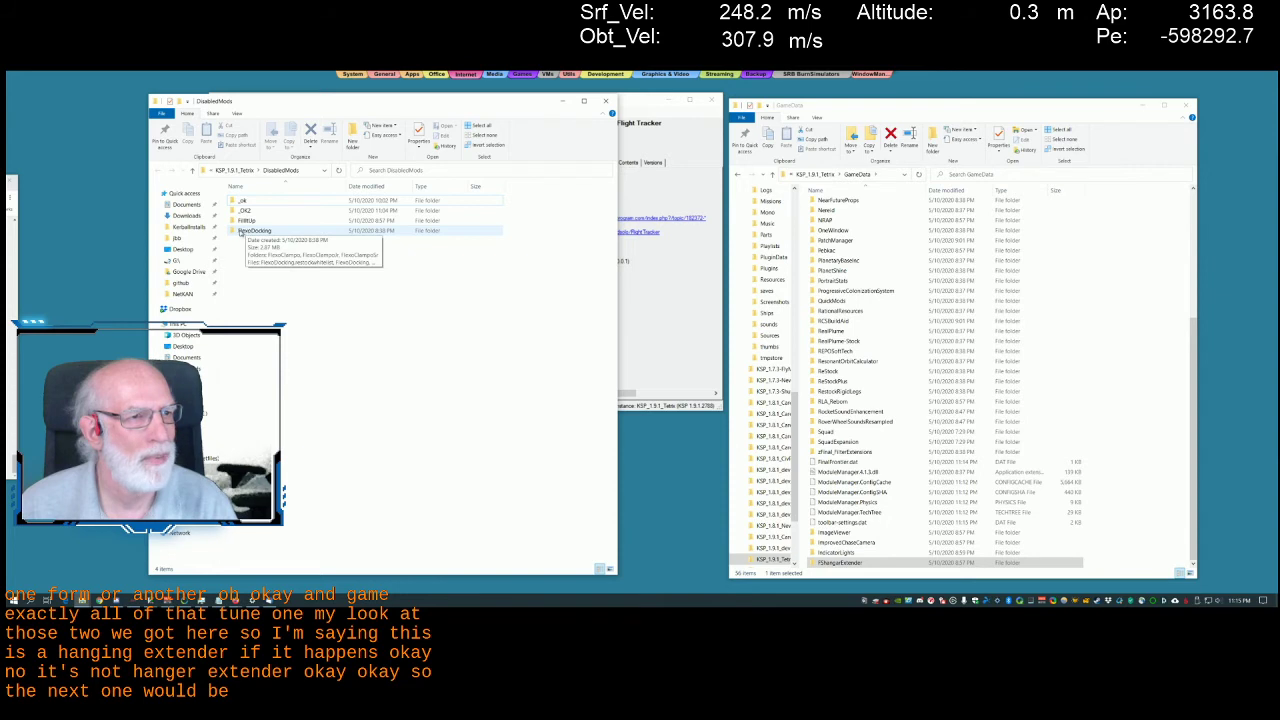
left_click_drag(241, 232, 1128, 520)
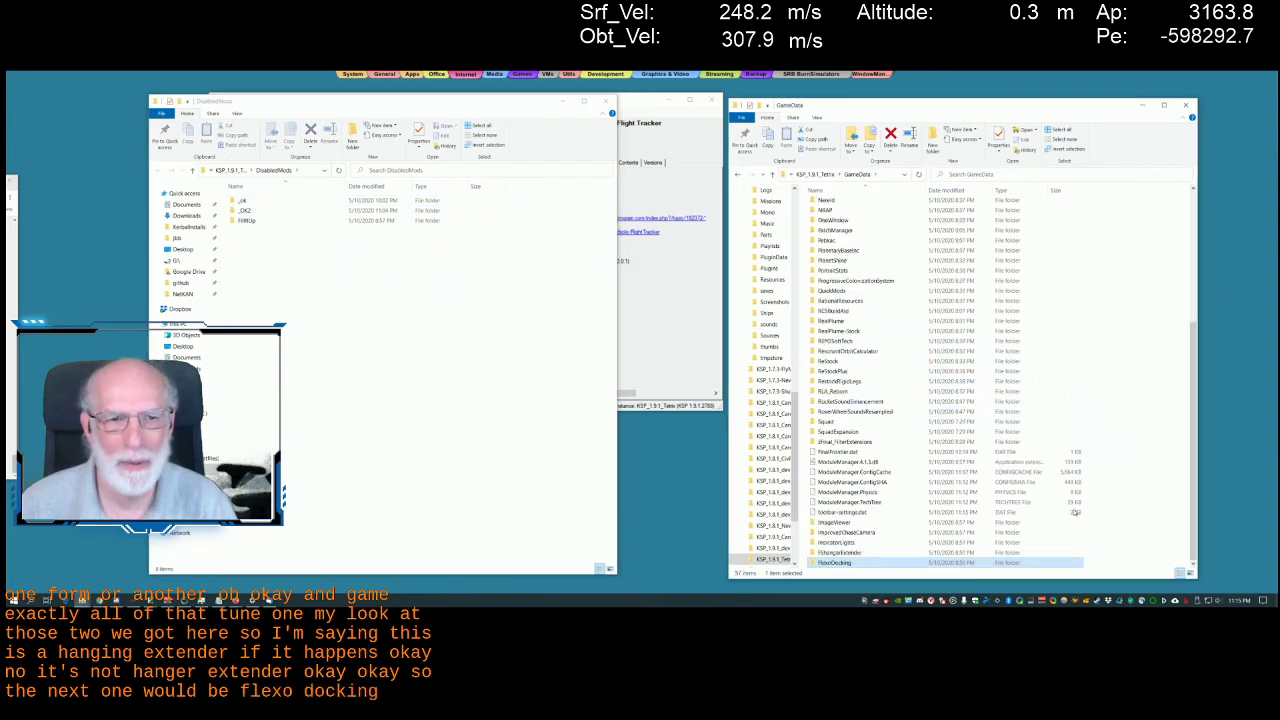
Start KSP from CKAN again, dismiss the assembly exceptions report and launch the rocket to test the flight scene
left_click(690, 370)
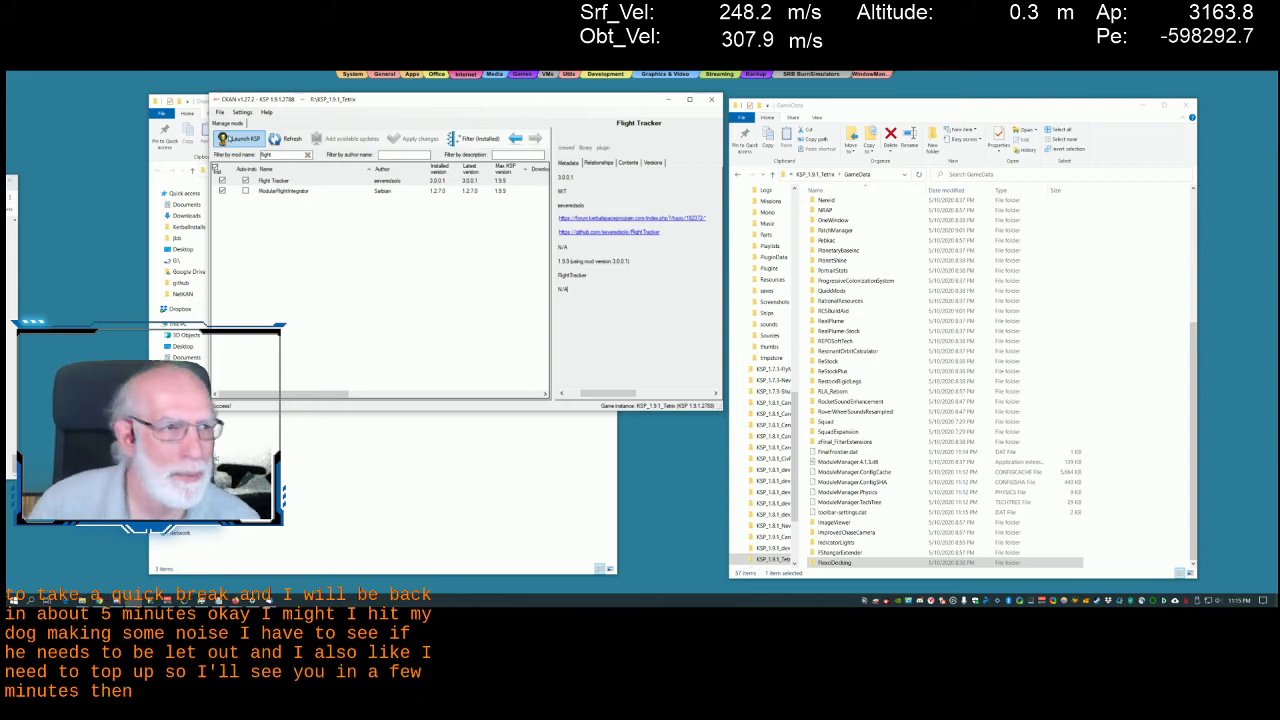
left_click(238, 138)
key("Return")
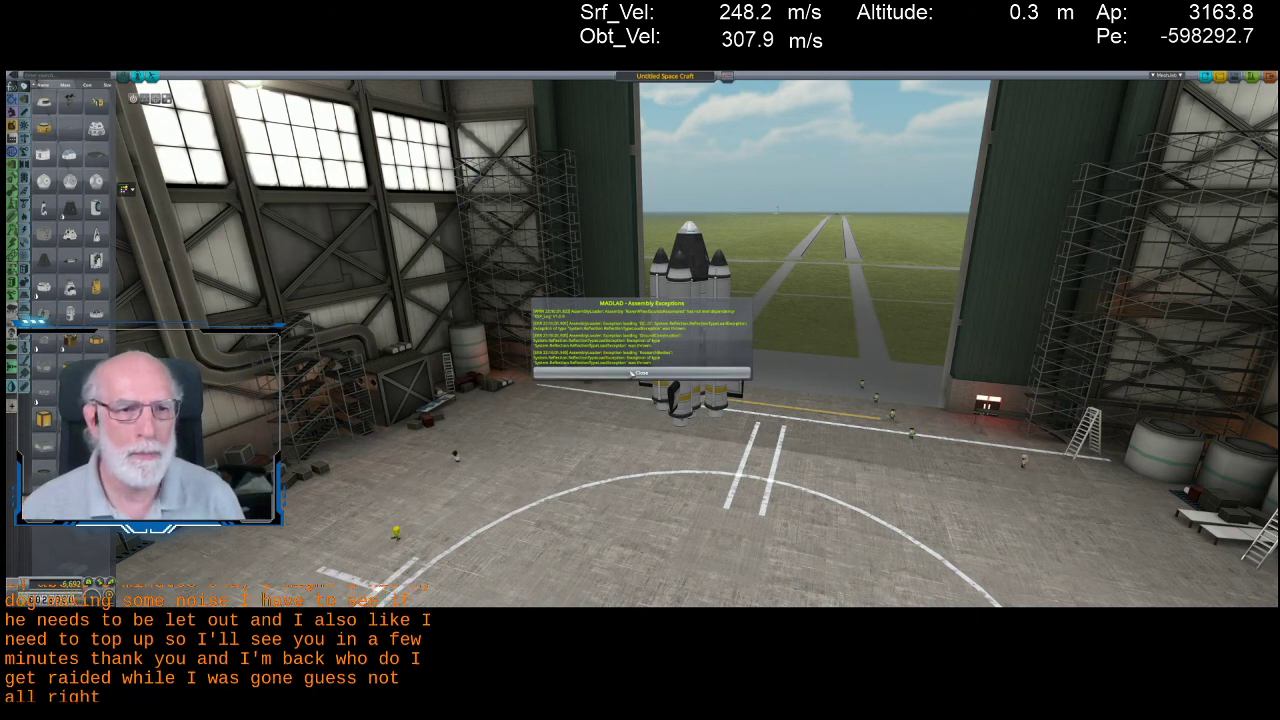
left_click(641, 373)
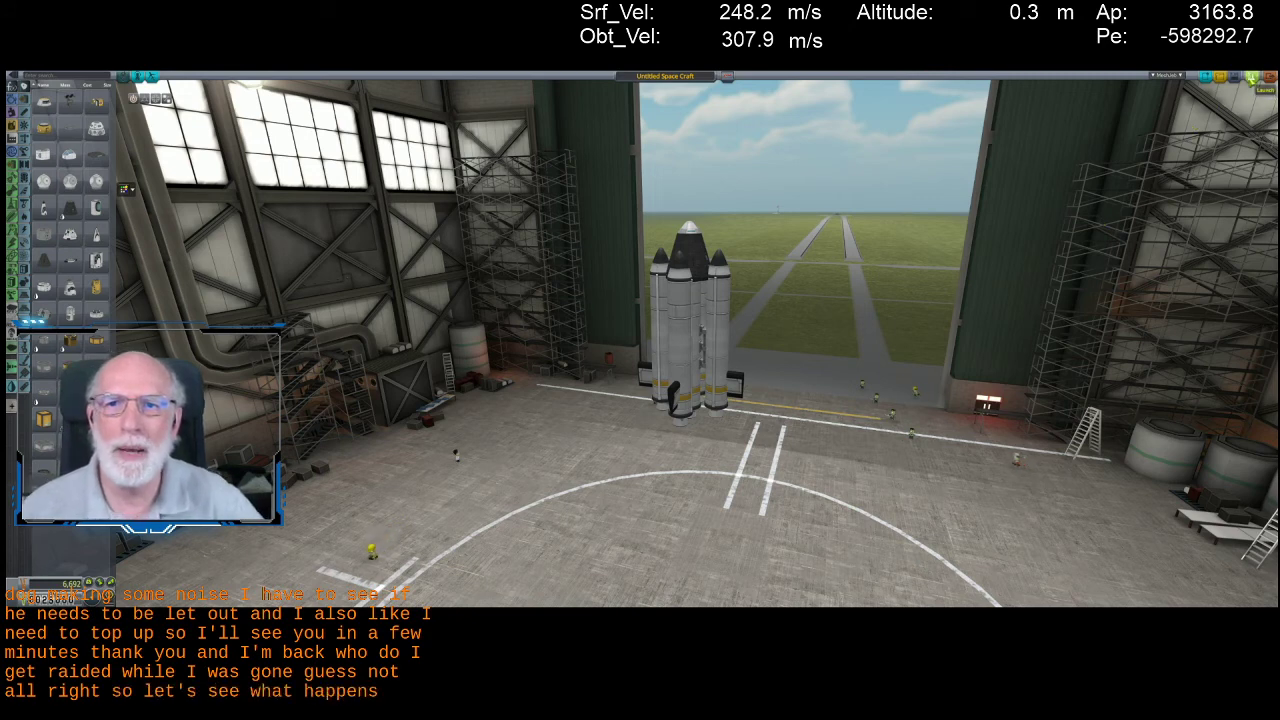
left_click(1252, 76)
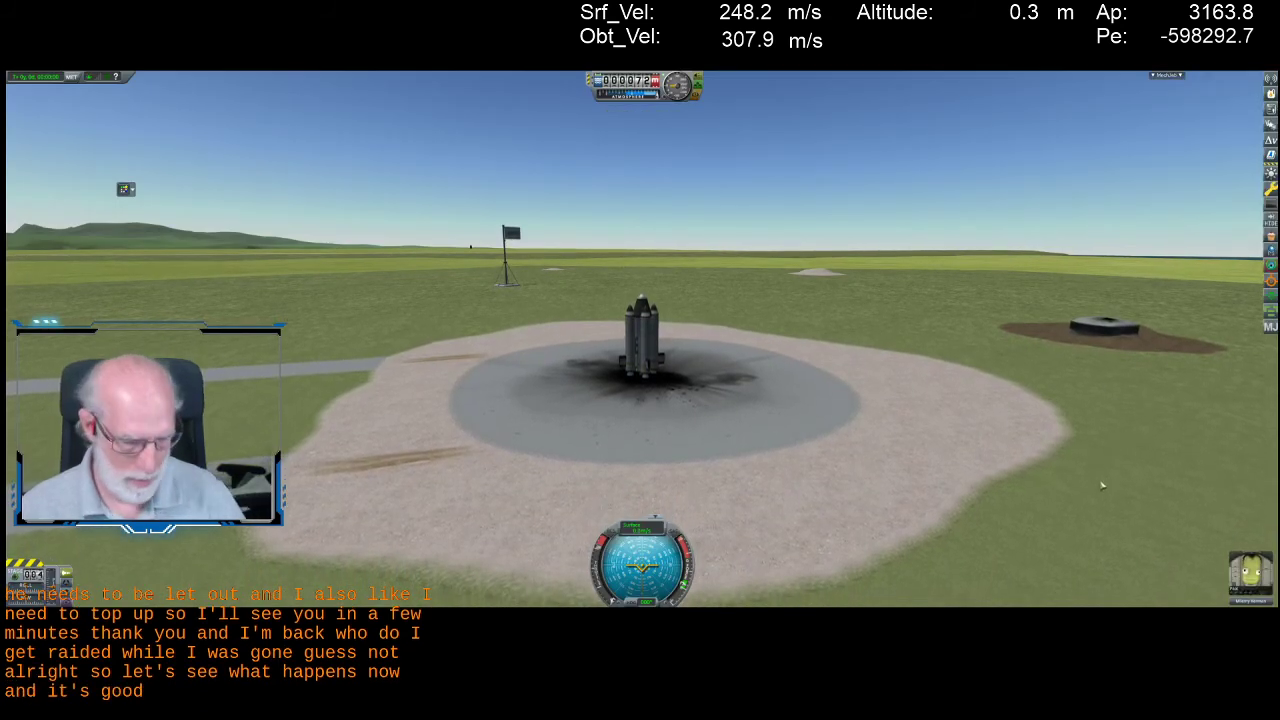
Revert the flight to the Vehicle Assembly Building and switch back to CKAN
key("Escape")
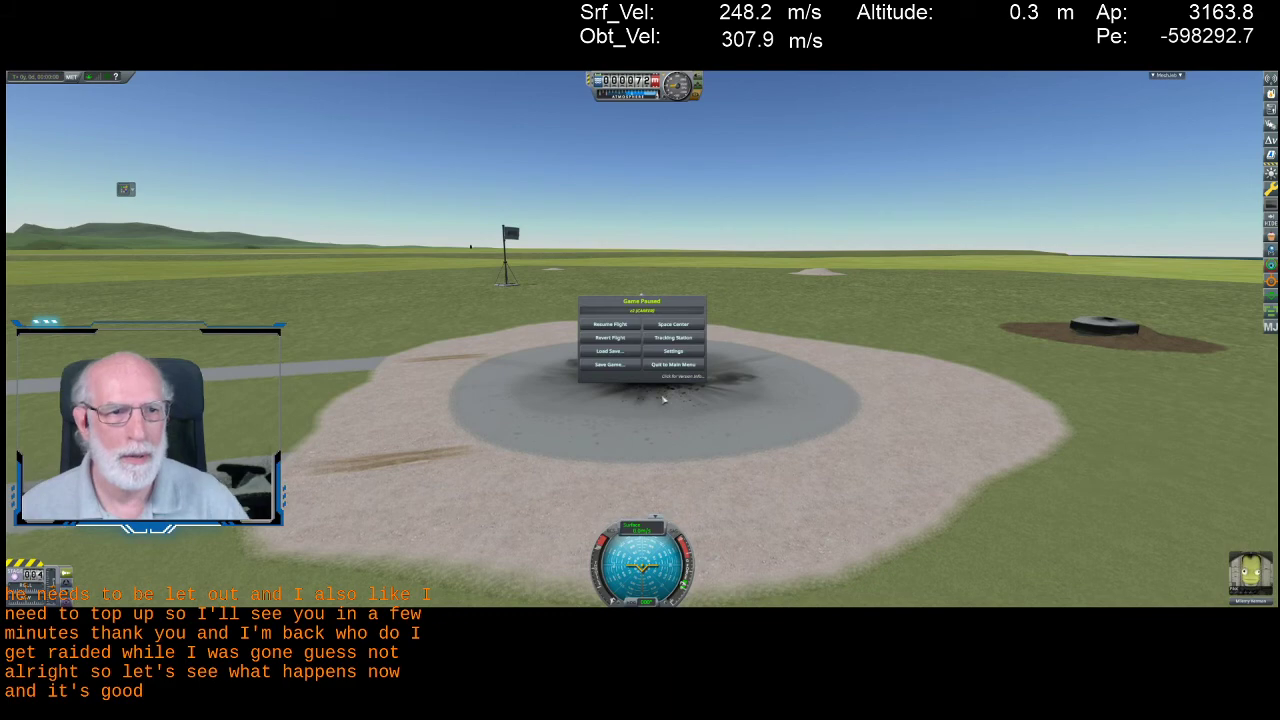
left_click(608, 340)
left_click(588, 353)
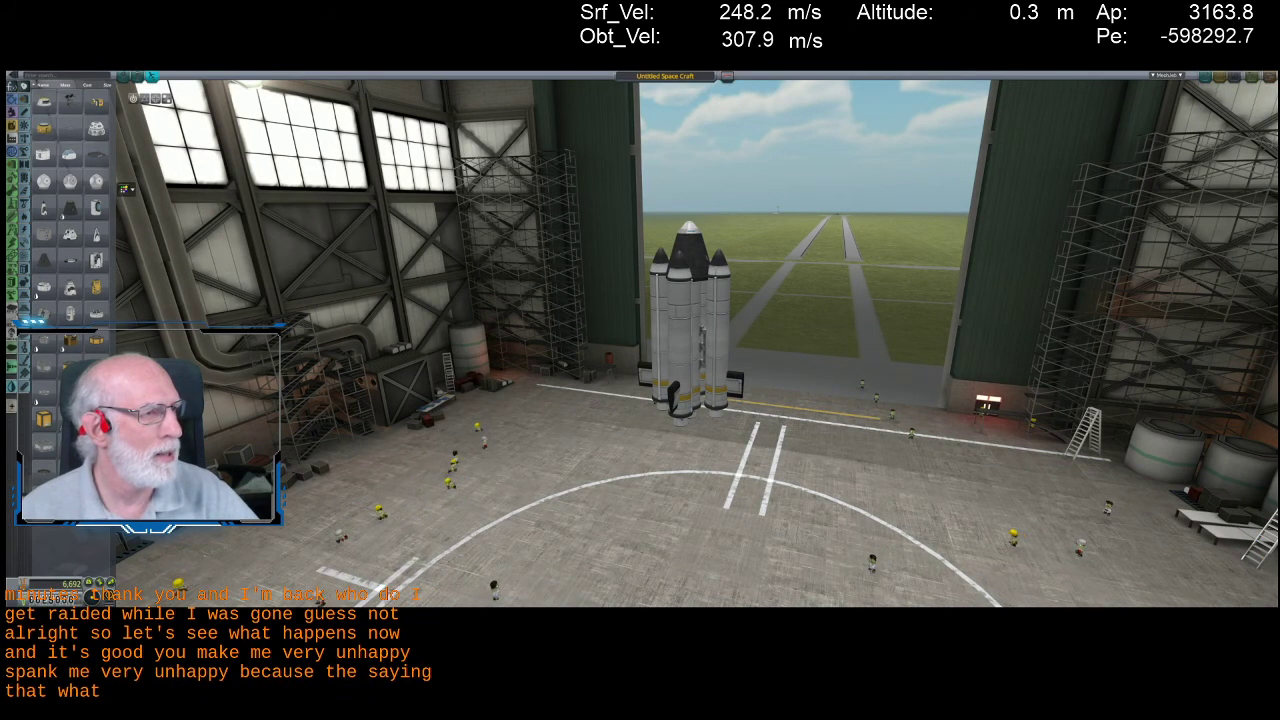
key("alt+Tab")
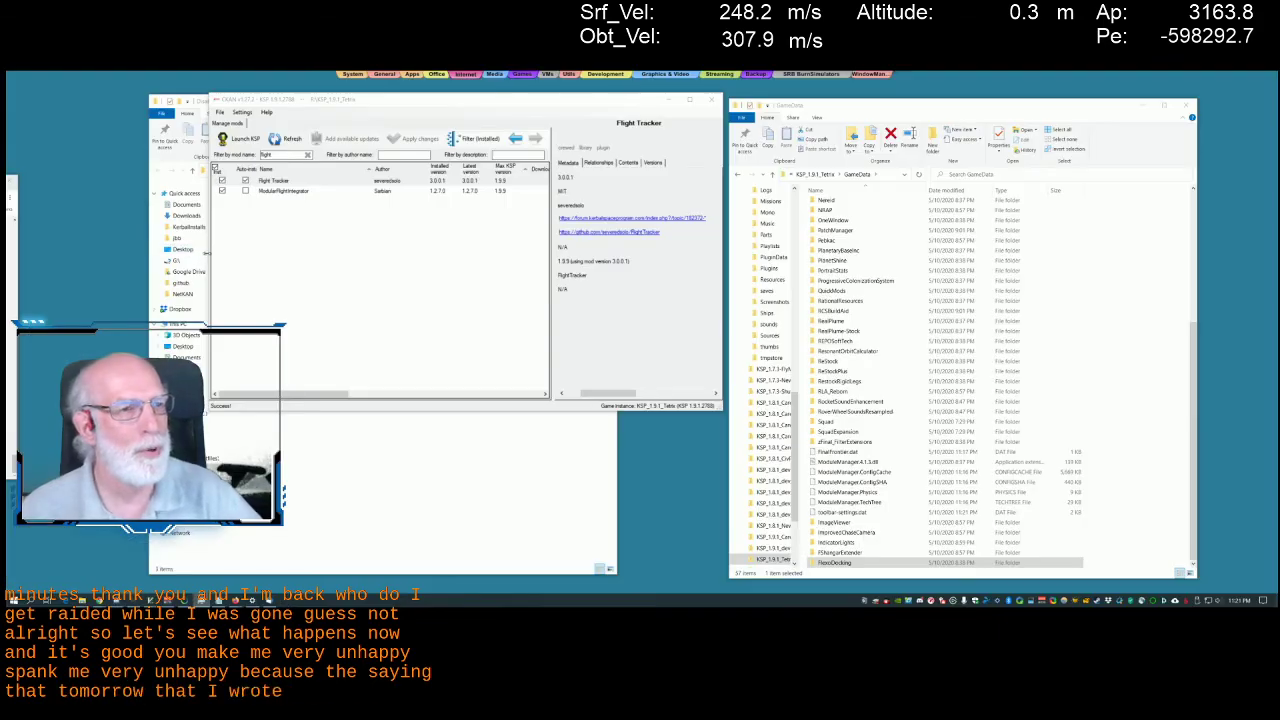
Move the FillItUp folder from DisabledMods back into GameData and start KSP from CKAN despite the incompatible modules
left_click(306, 457)
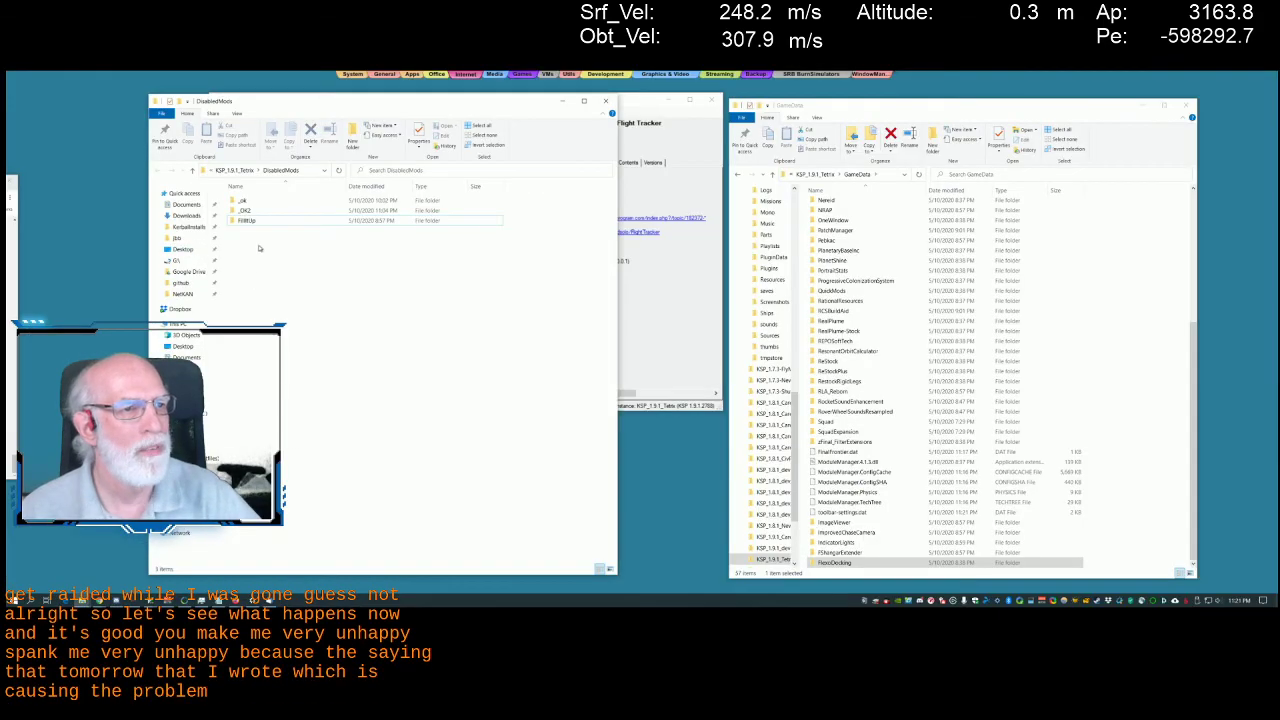
left_click_drag(246, 220, 1132, 484)
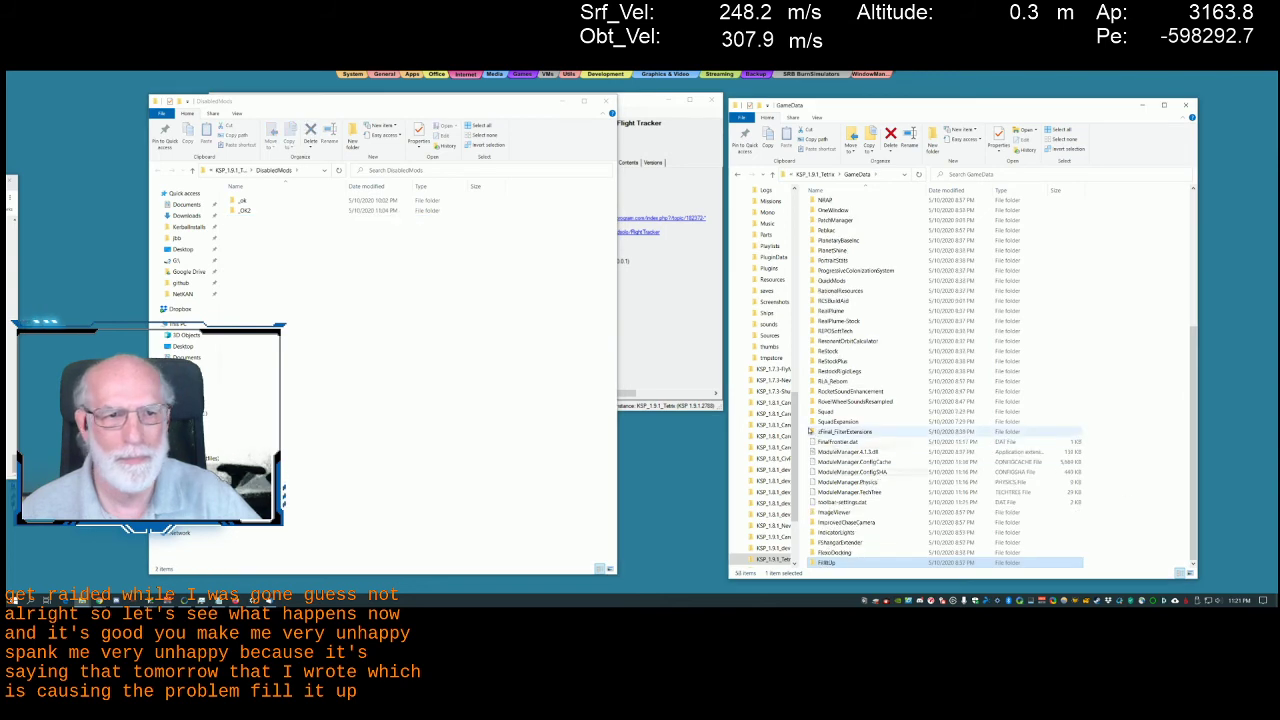
left_click(680, 318)
left_click(246, 139)
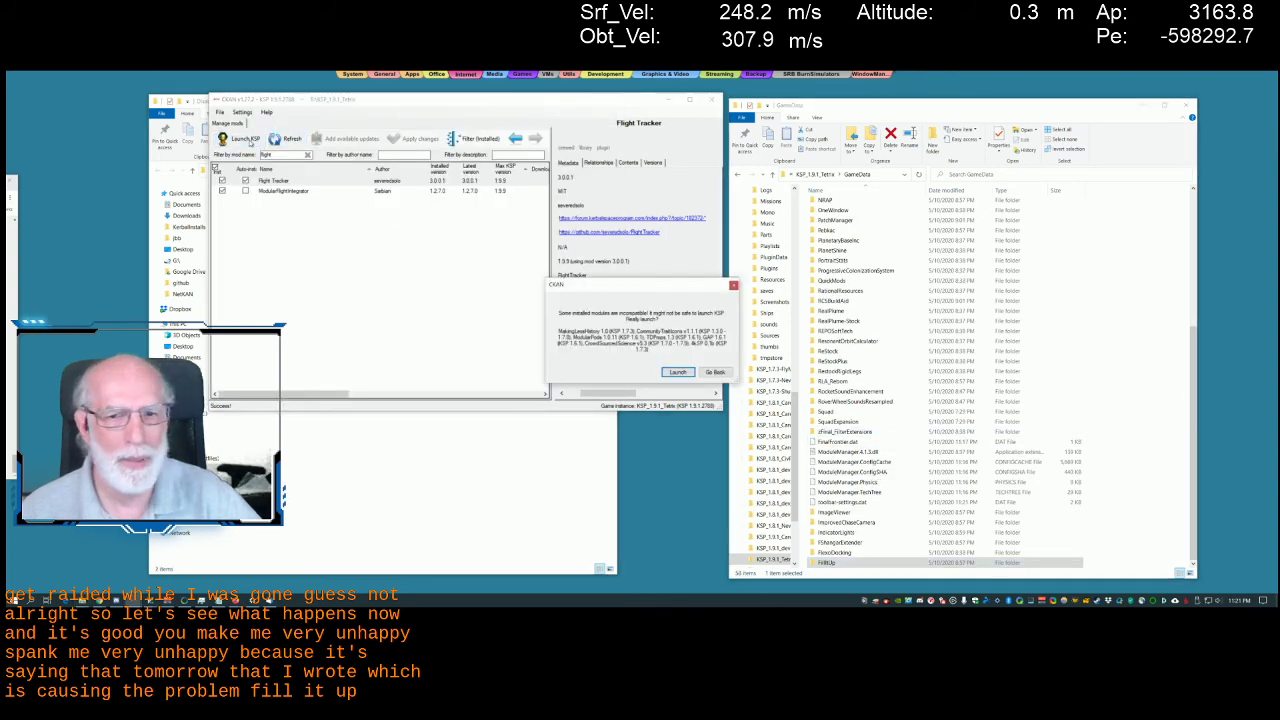
left_click(677, 371)
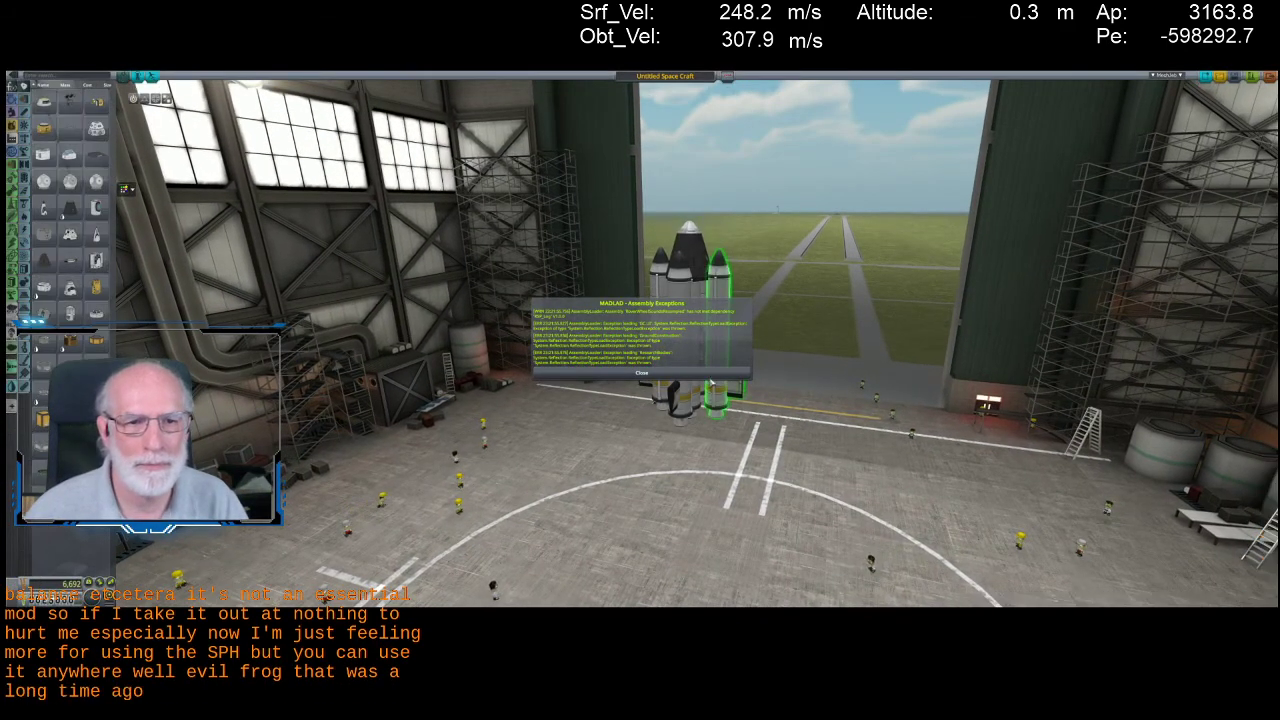
Launch the rocket from the Vehicle Assembly Building to test the flight scene and revert the flight to the editor
left_click(641, 372)
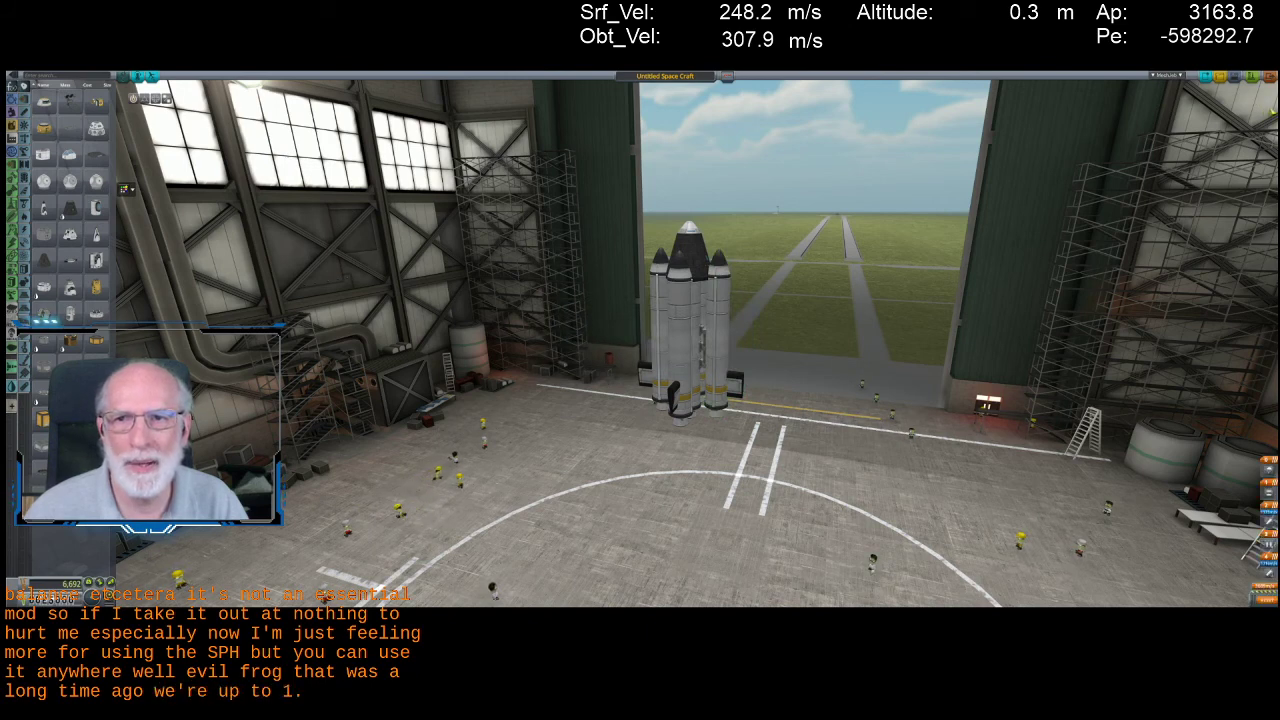
left_click(1252, 78)
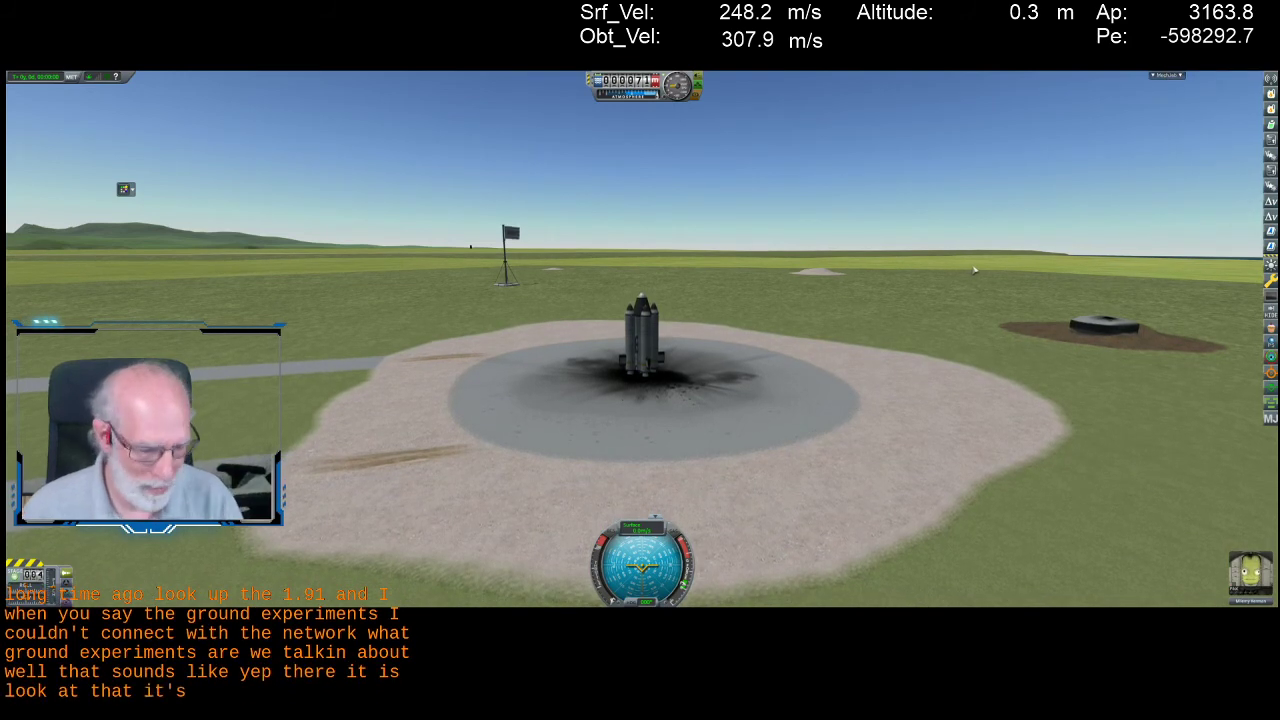
key("Escape")
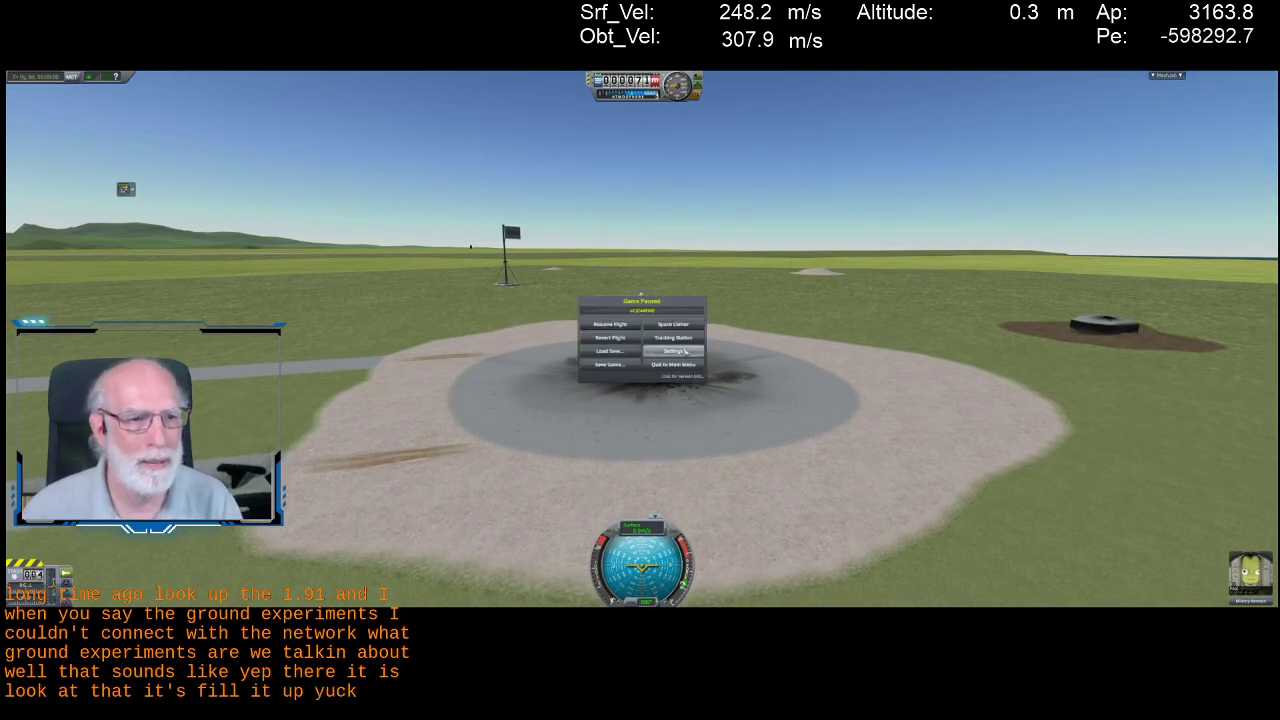
left_click(606, 340)
left_click(606, 352)
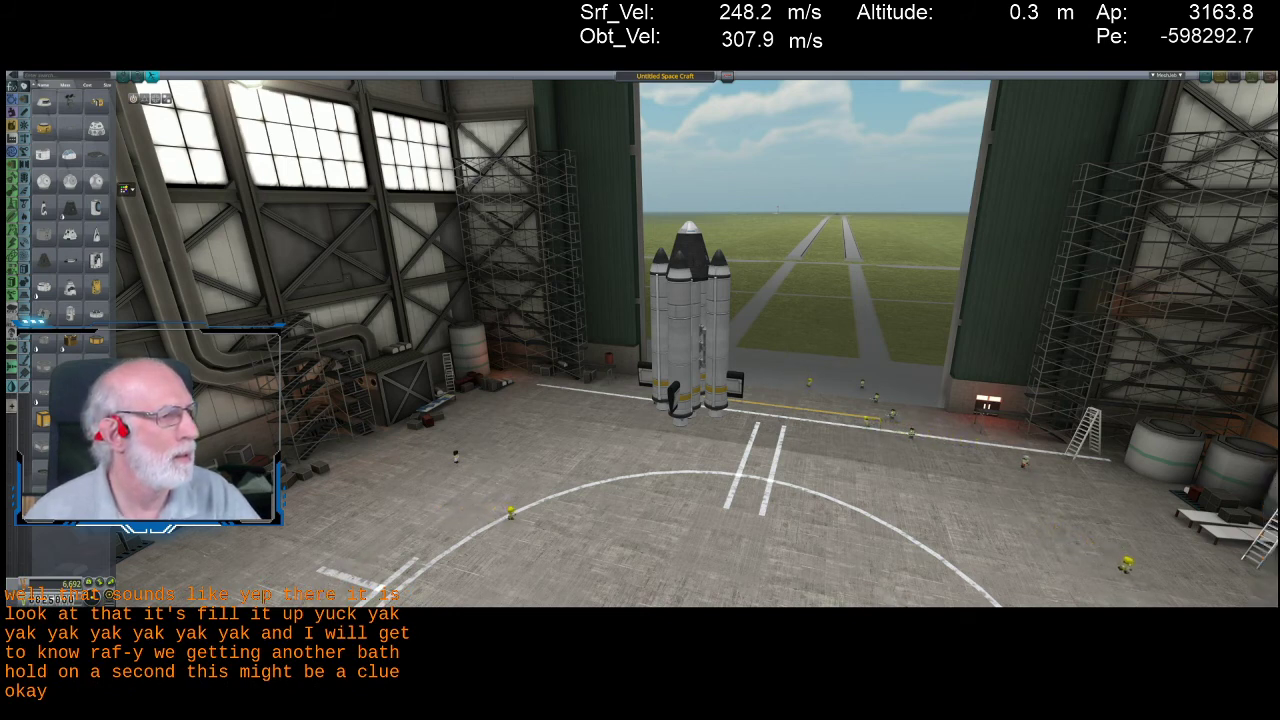
Switch back to File Explorer and create a folder named CompleteSetOfModWError inside DisabledMods
key("alt+Tab")
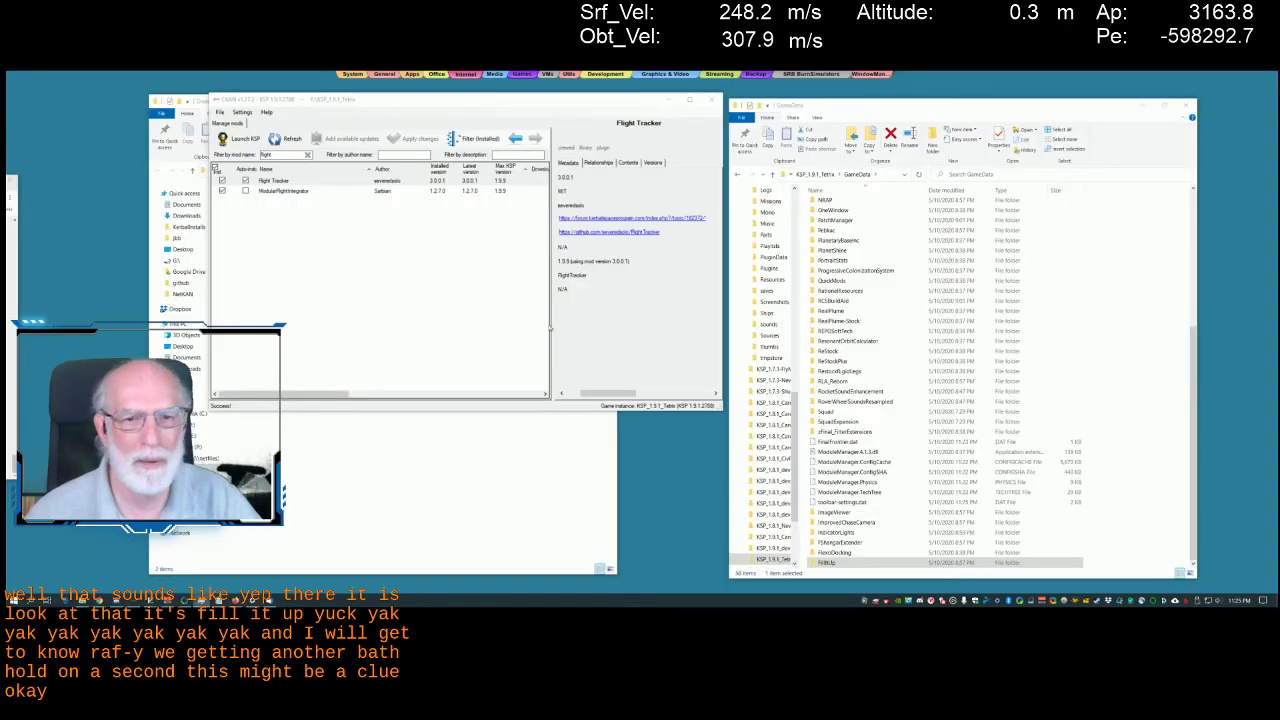
left_click(829, 563)
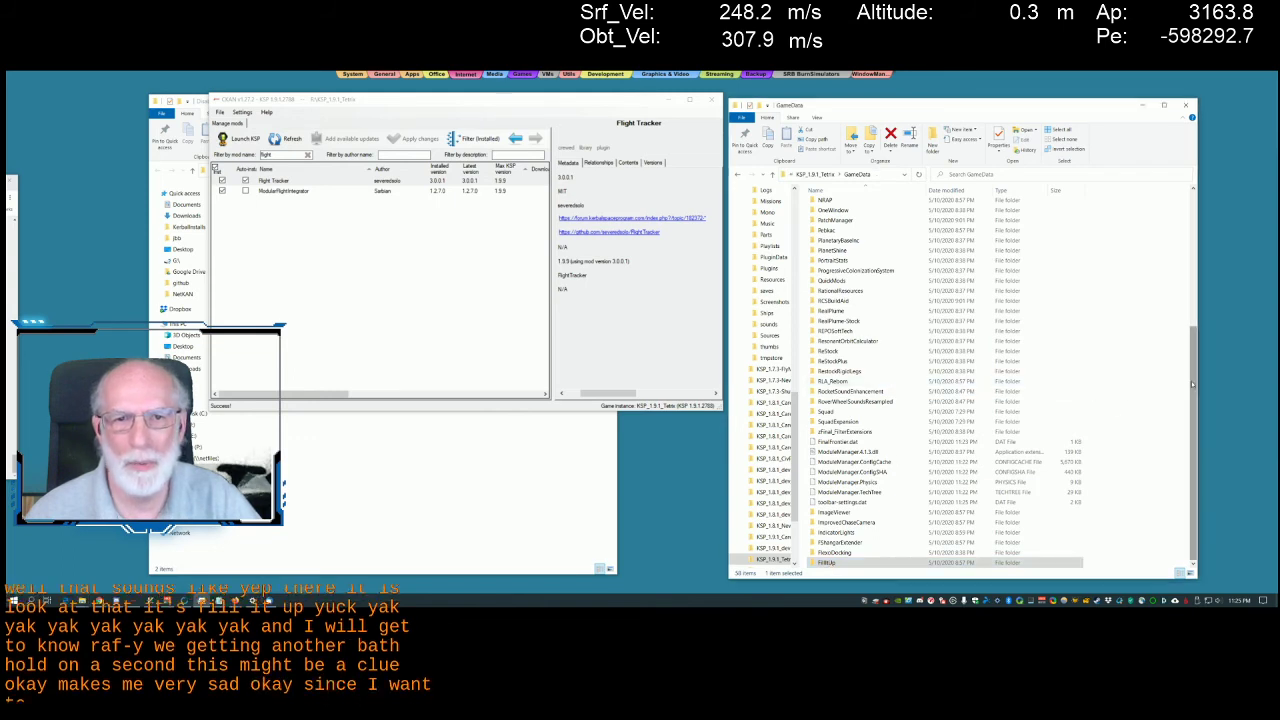
left_click_drag(1192, 383, 1192, 420)
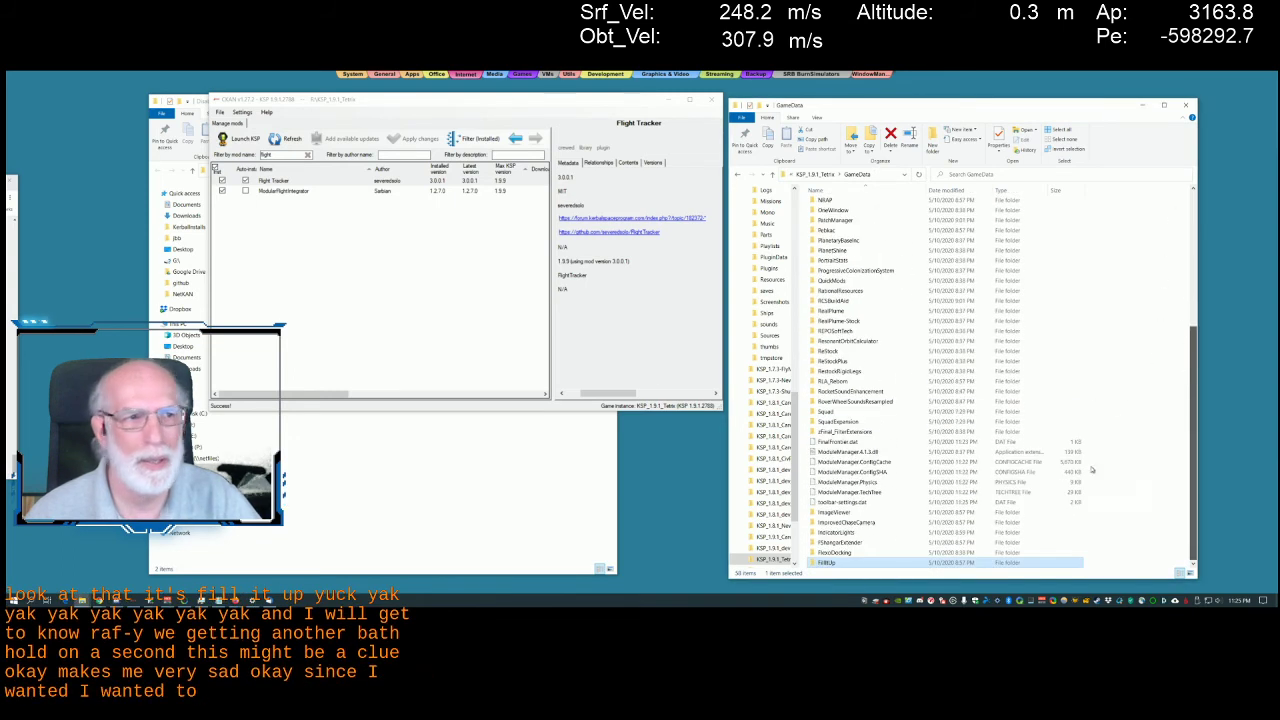
left_click(265, 420)
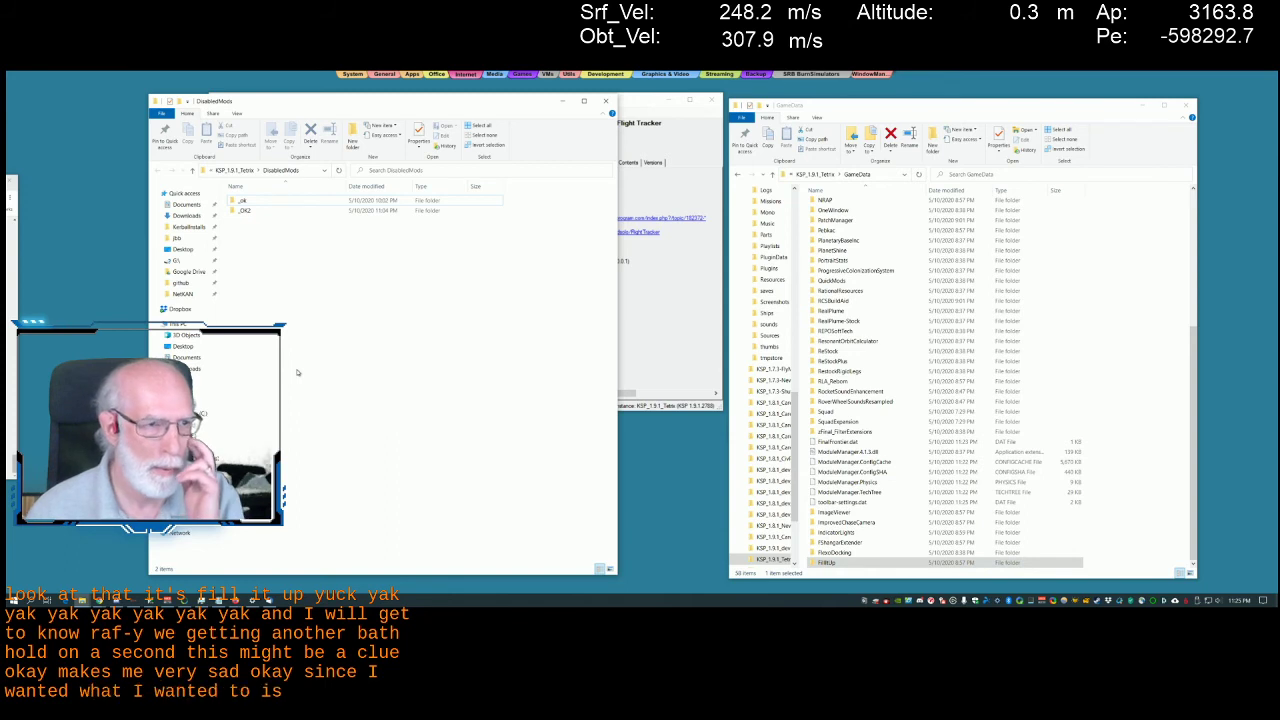
right_click(297, 372)
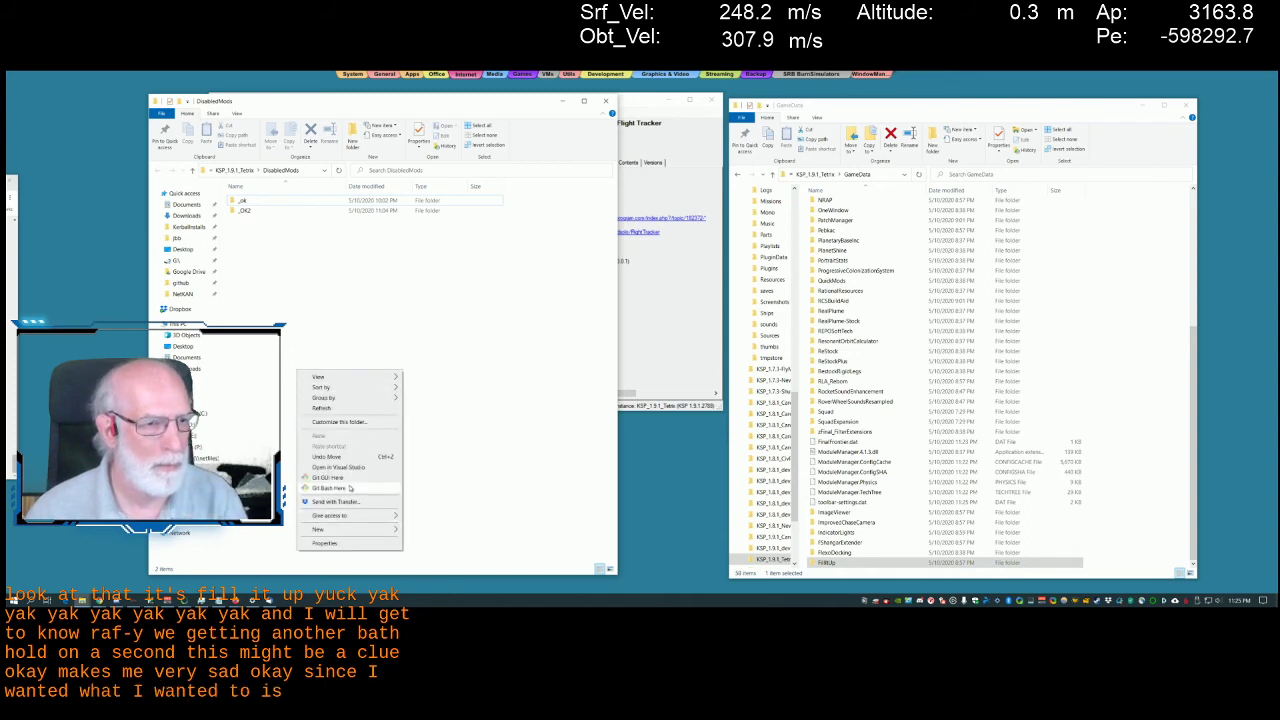
mouse_move(347, 531)
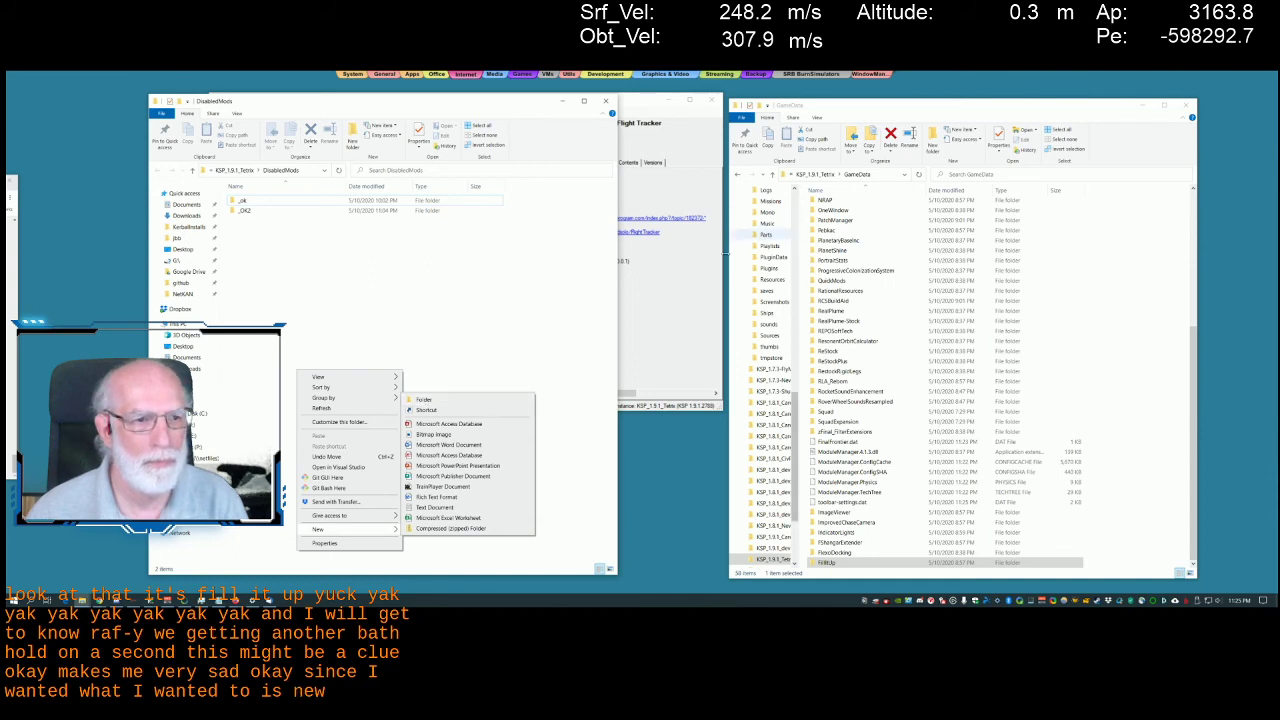
left_click(442, 400)
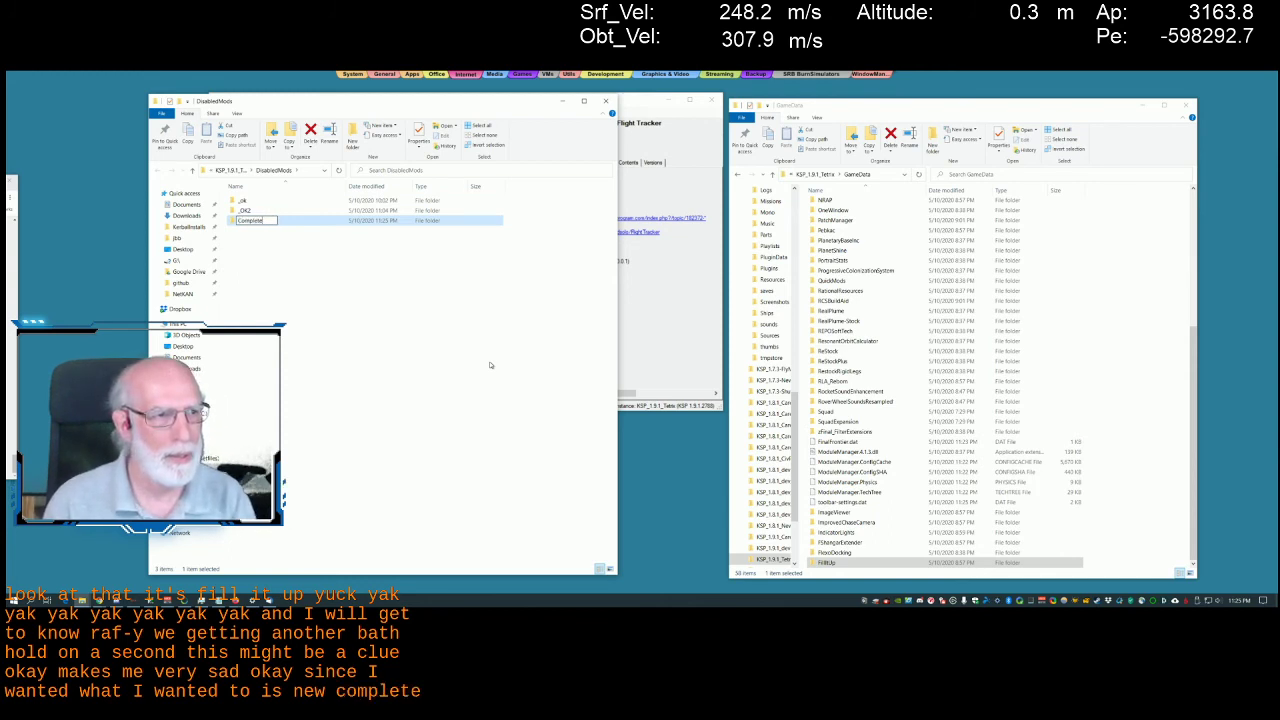
type("CompleteSetOfModsWError")
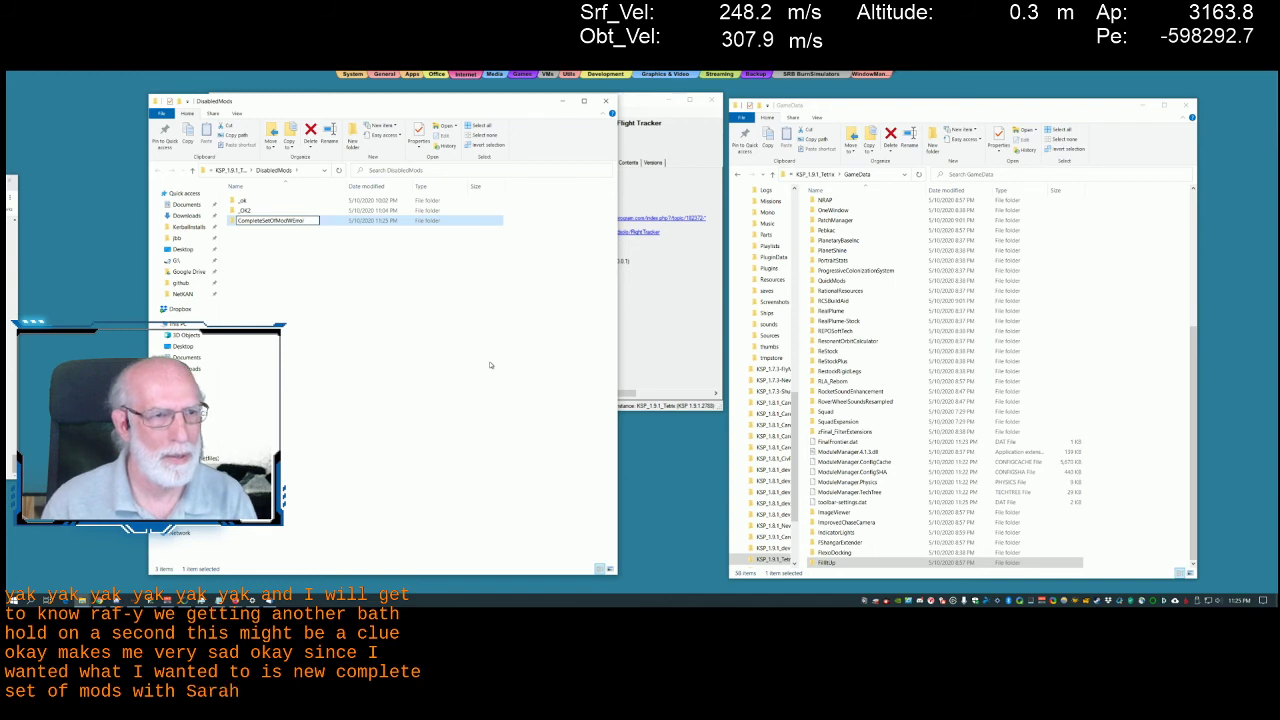
key("Return")
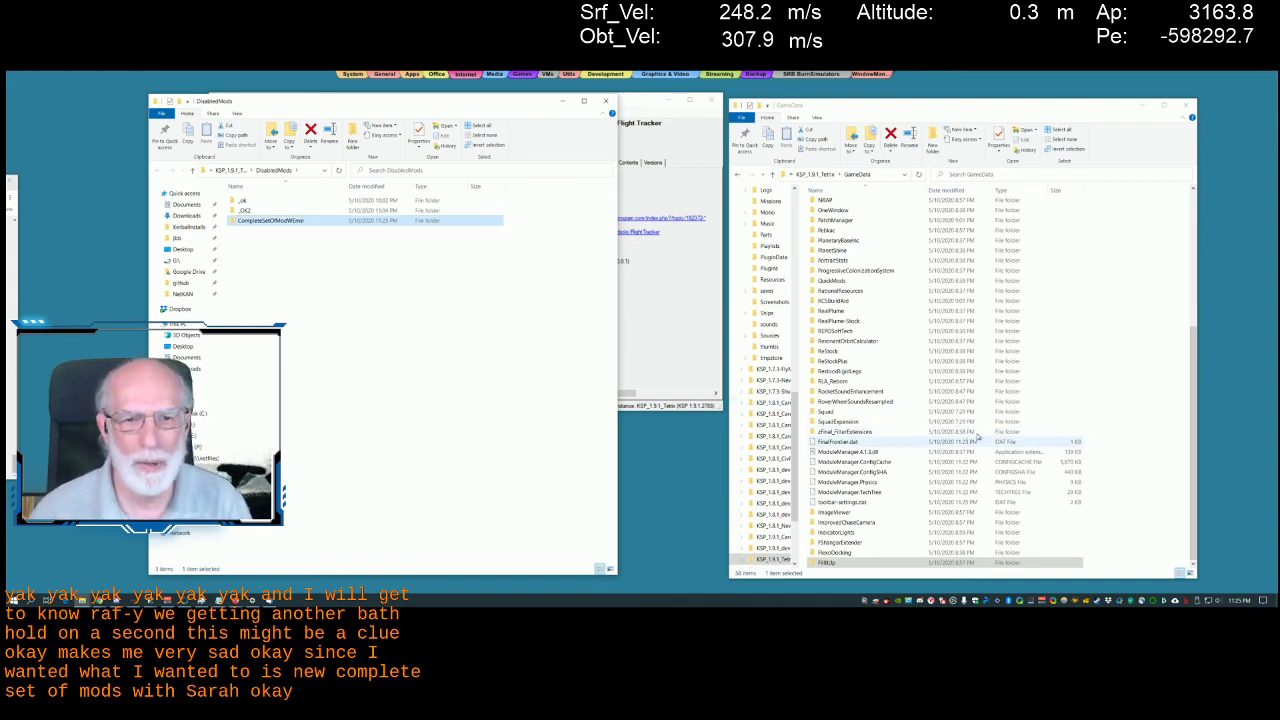
Copy everything in GameData except the Squad and SquadExpansion folders into the CompleteSetOfModWError folder
left_click(845, 190)
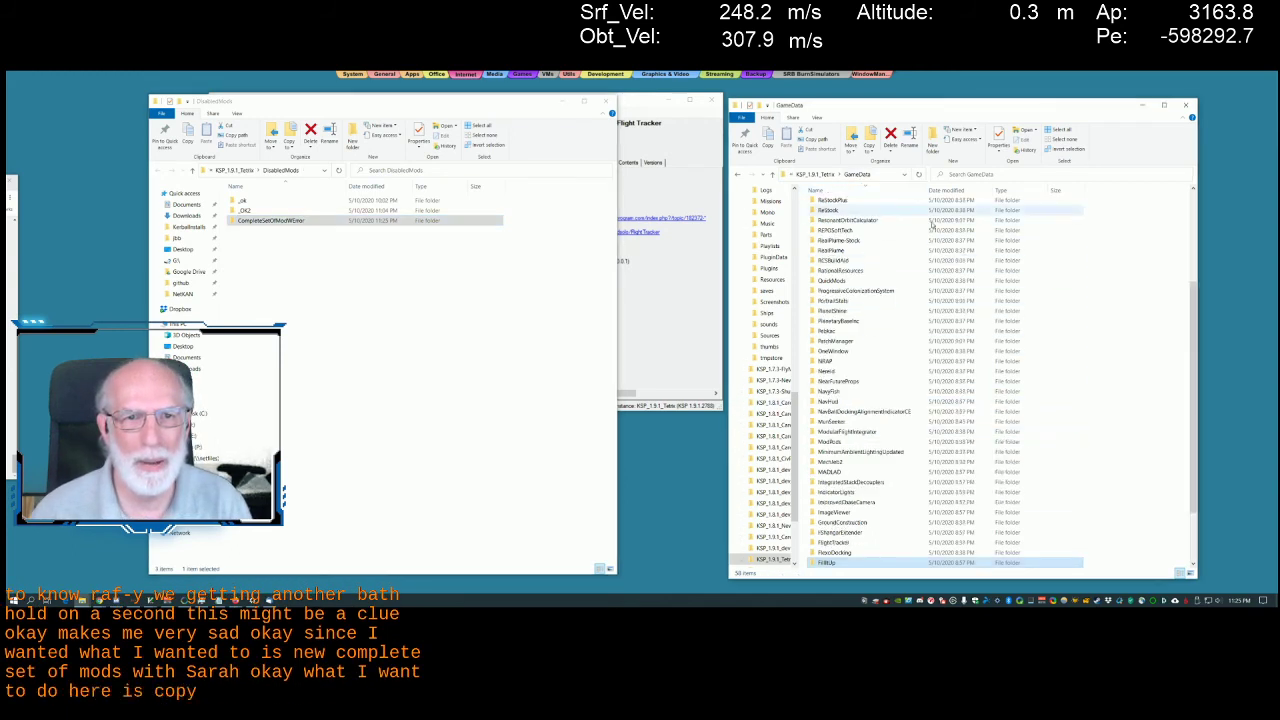
left_click_drag(1192, 348, 1208, 254)
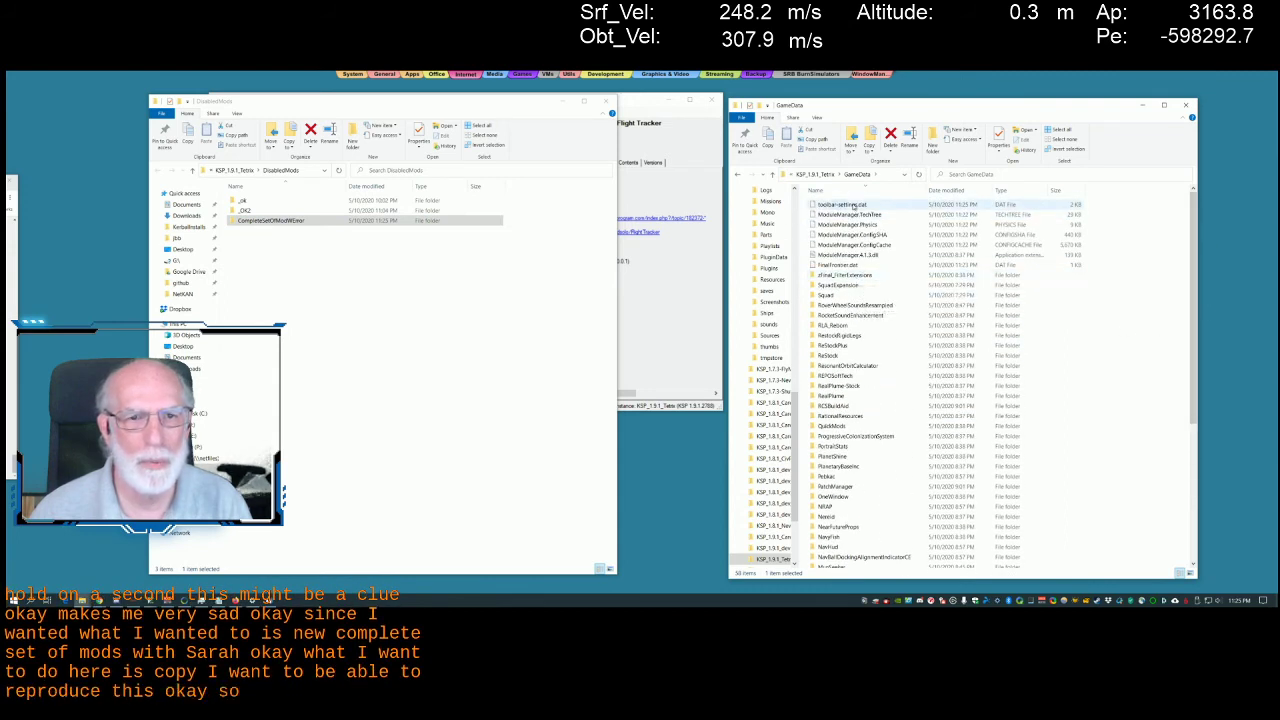
left_click(852, 205)
scroll(852, 330, "down", 7)
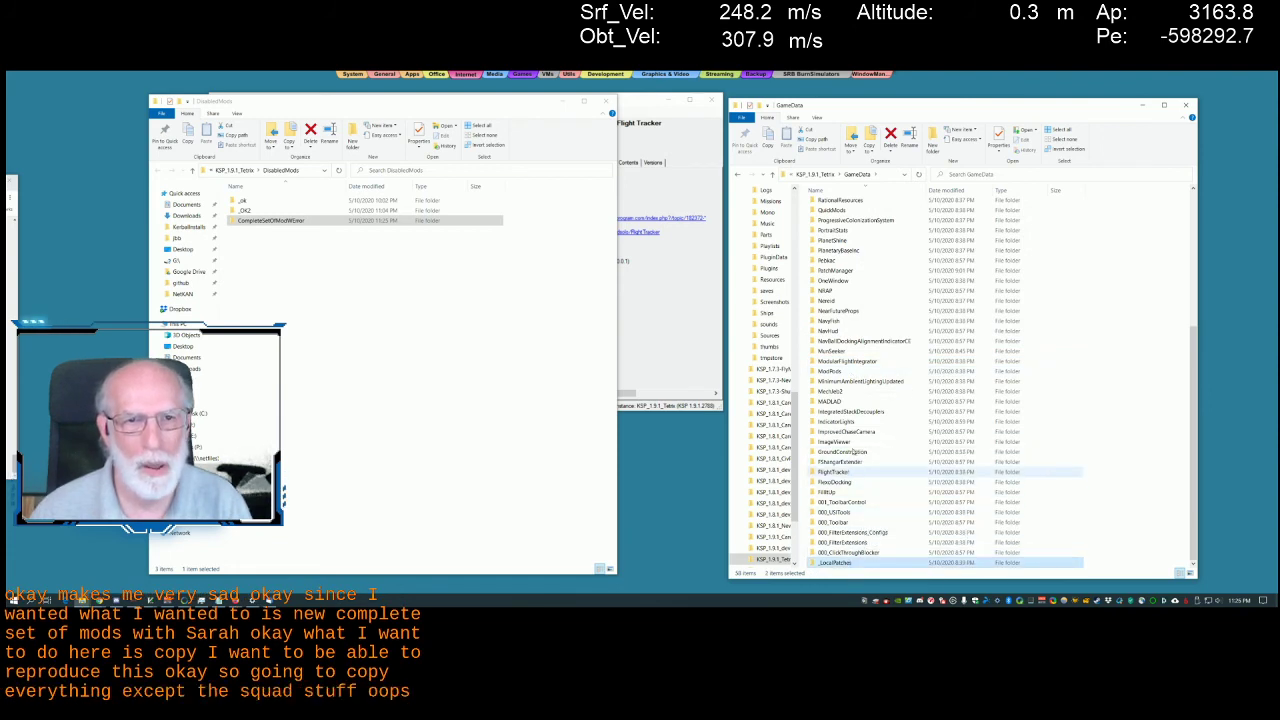
left_click(870, 562, "shift")
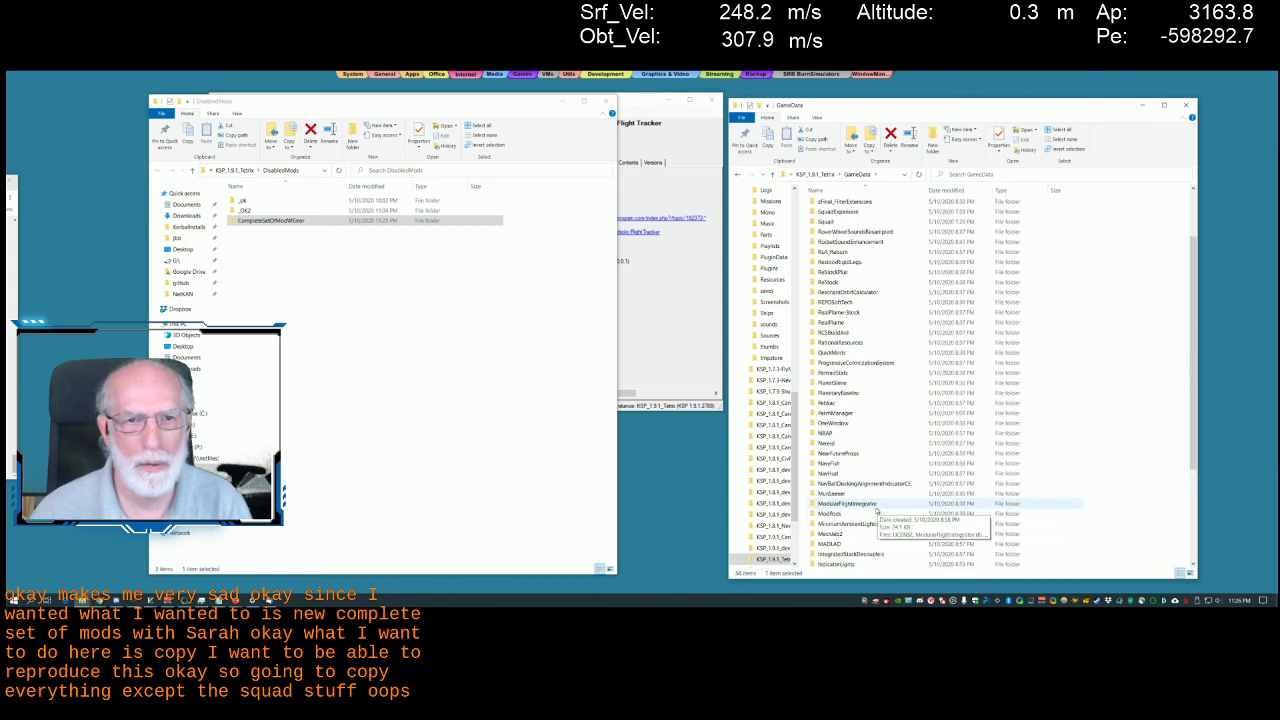
scroll(880, 500, "up", 7)
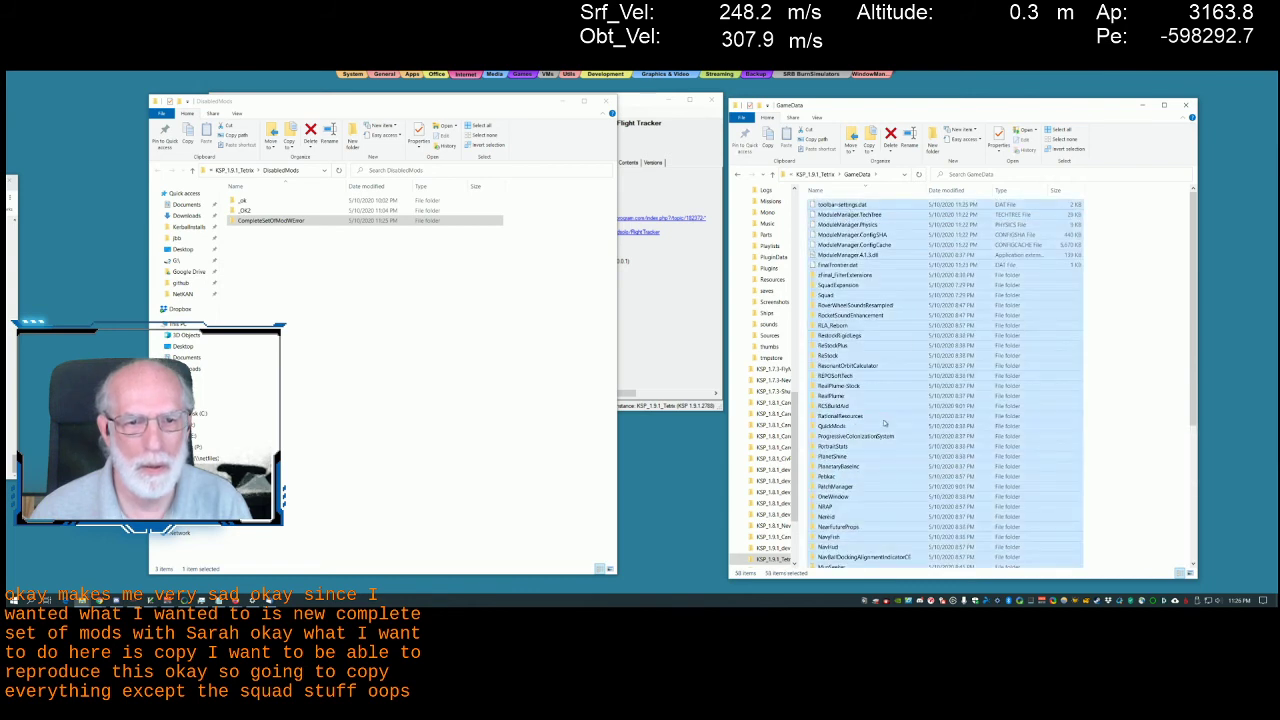
scroll(884, 424, "down", 7)
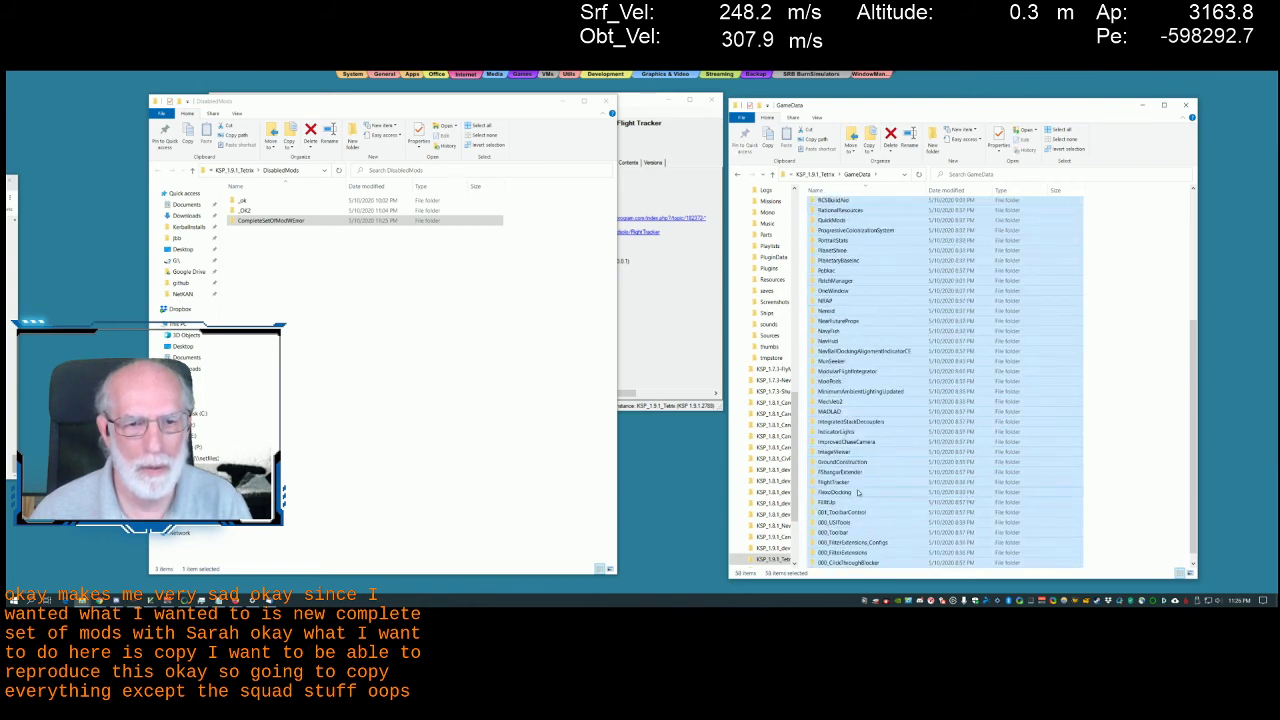
scroll(846, 440, "up", 4)
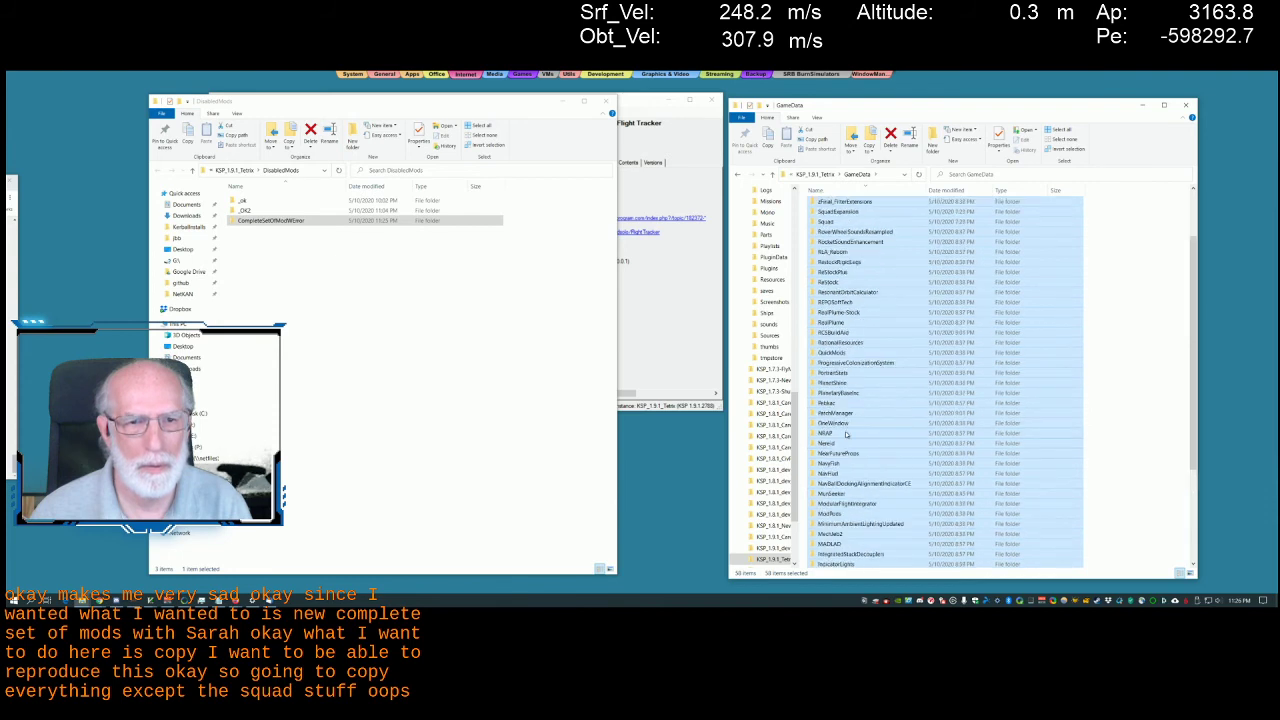
scroll(850, 300, "up", 2)
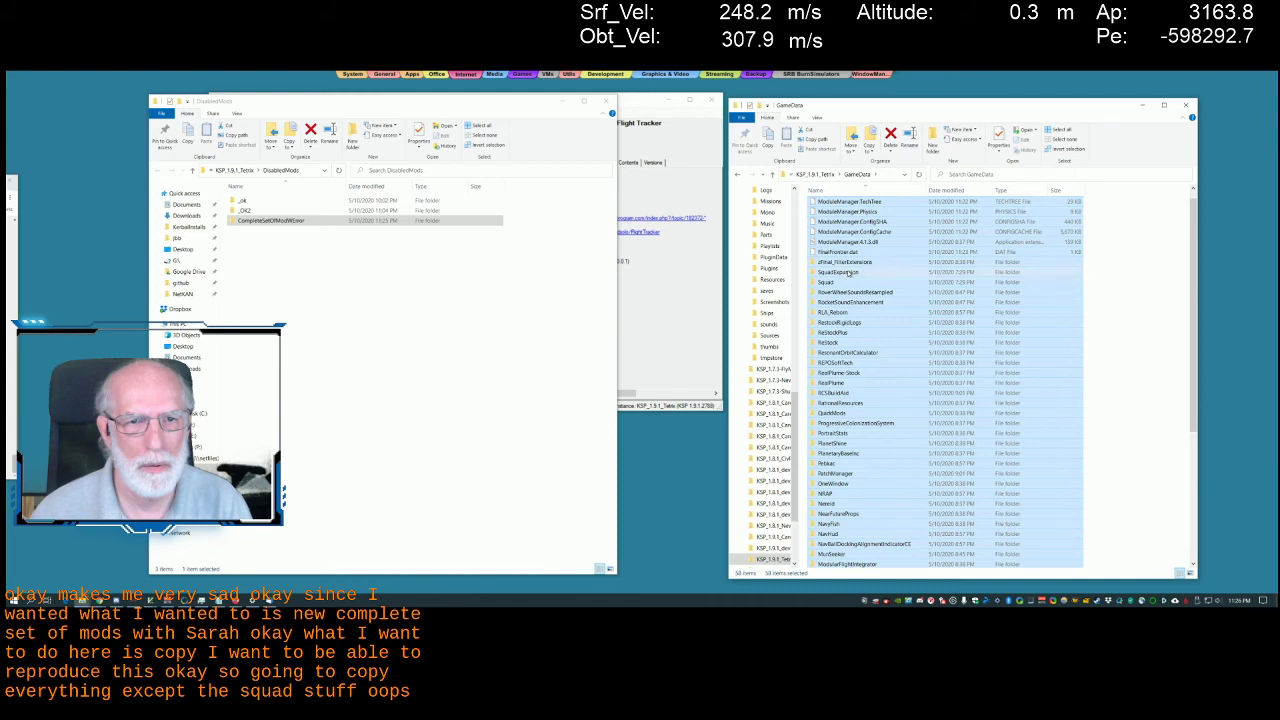
left_click(848, 273, "ctrl")
left_click(830, 282, "ctrl")
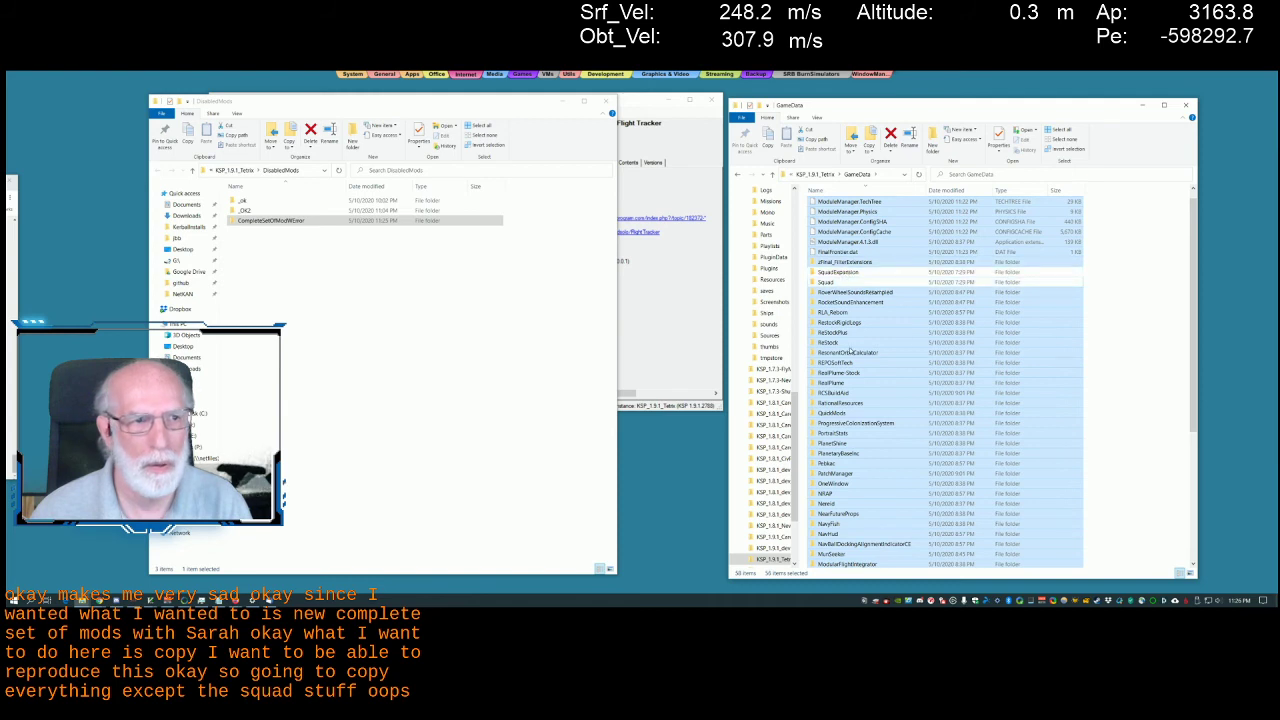
double_click(340, 220)
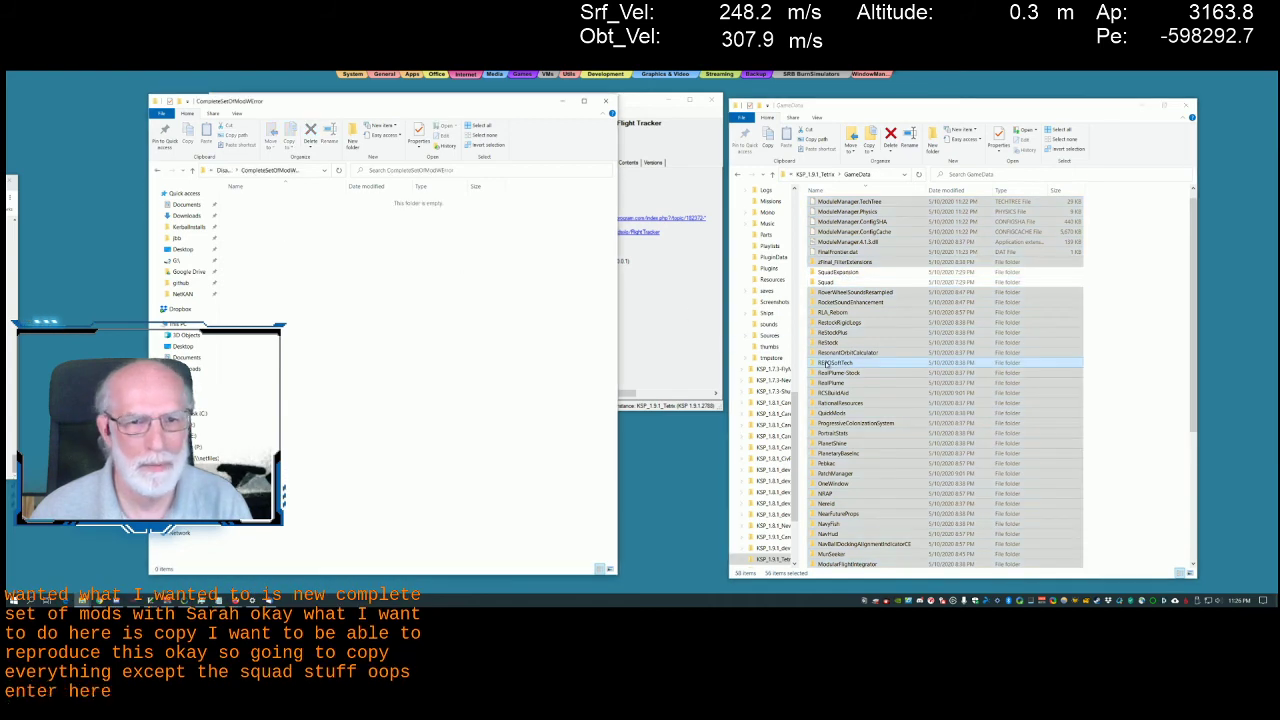
left_click_drag(830, 365, 371, 453)
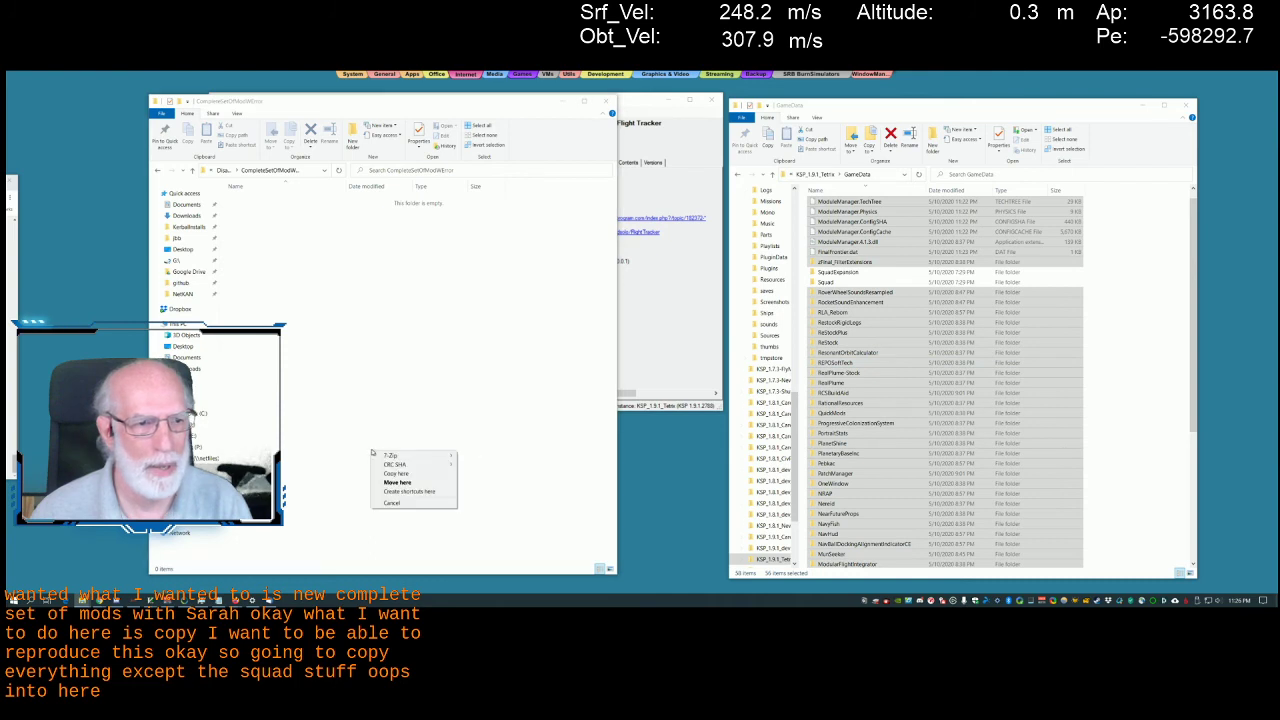
left_click(392, 473)
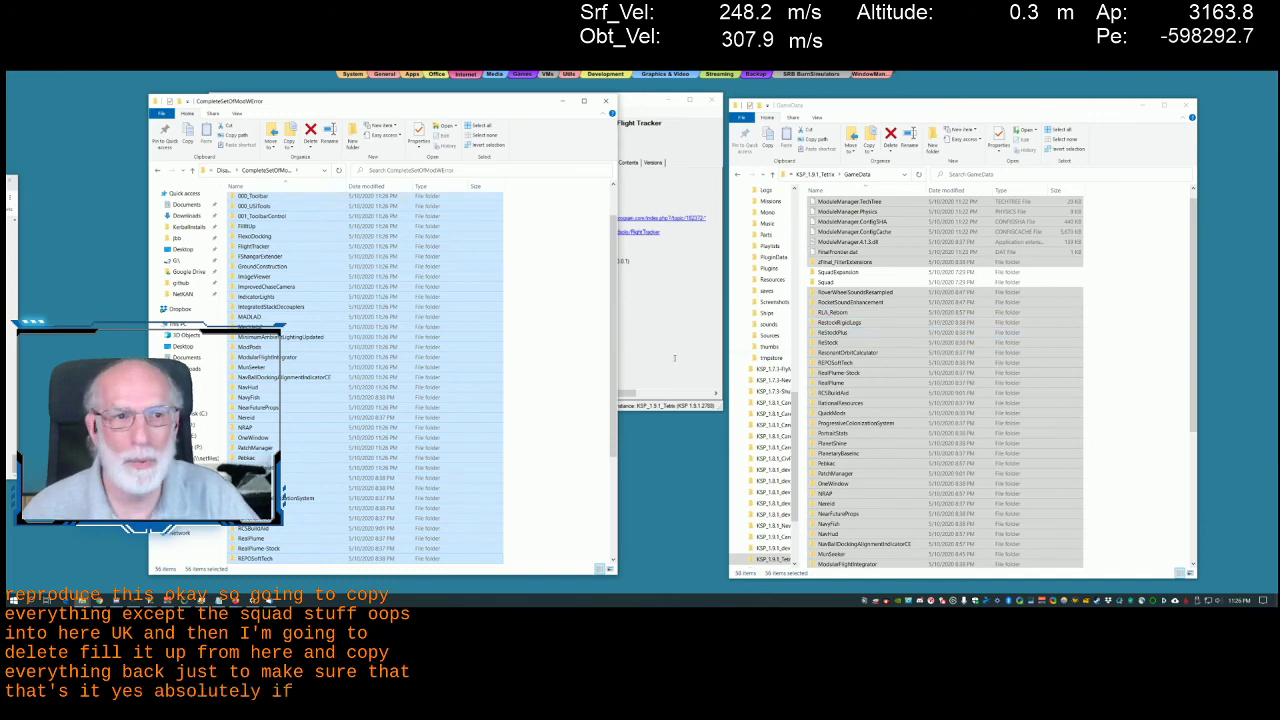
left_click(566, 347)
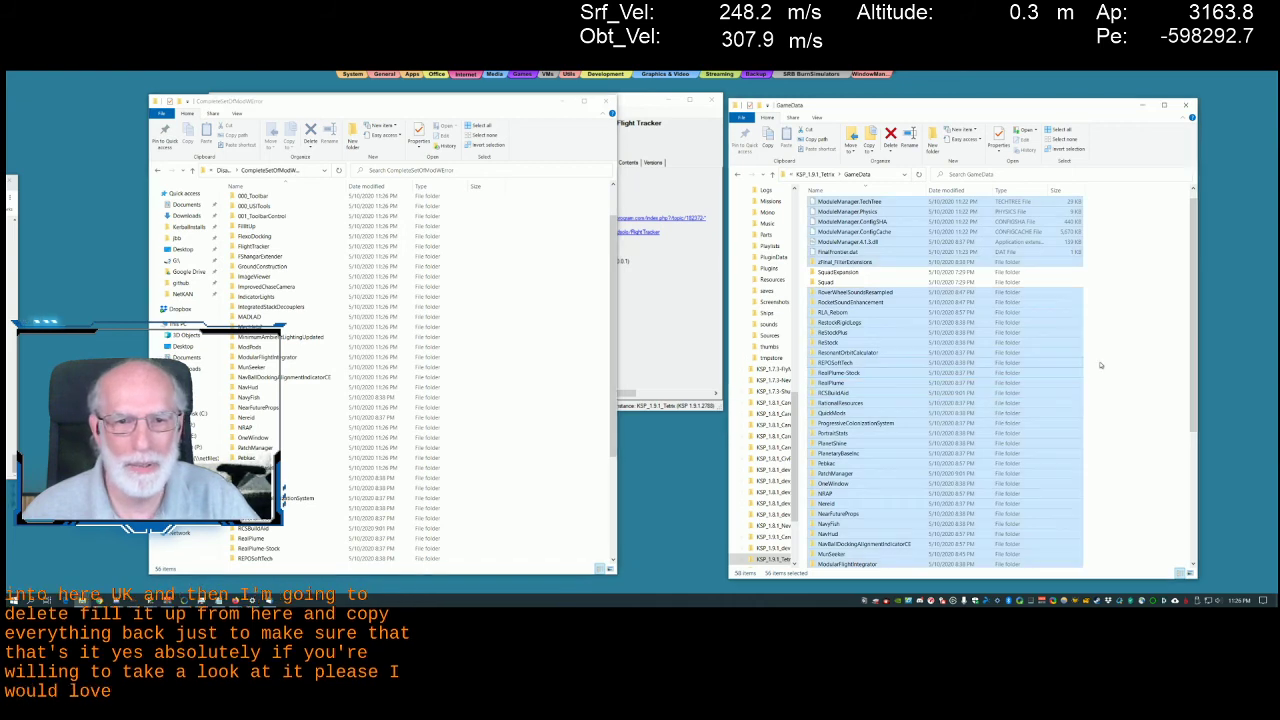
left_click(1148, 344)
left_click_drag(1190, 334, 1190, 340)
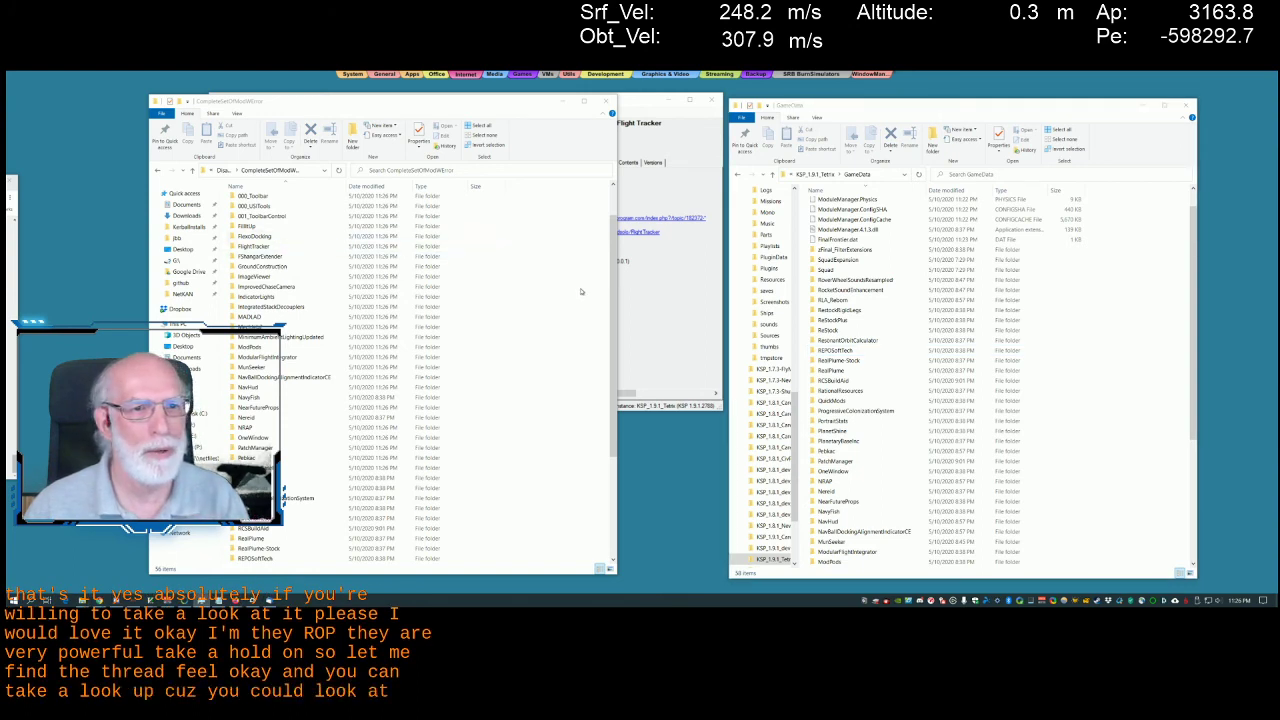
In CKAN, filter the mods by the name "crit", open the Critter Crawler mod's forum thread, and return to File Explorer
key("alt+Tab")
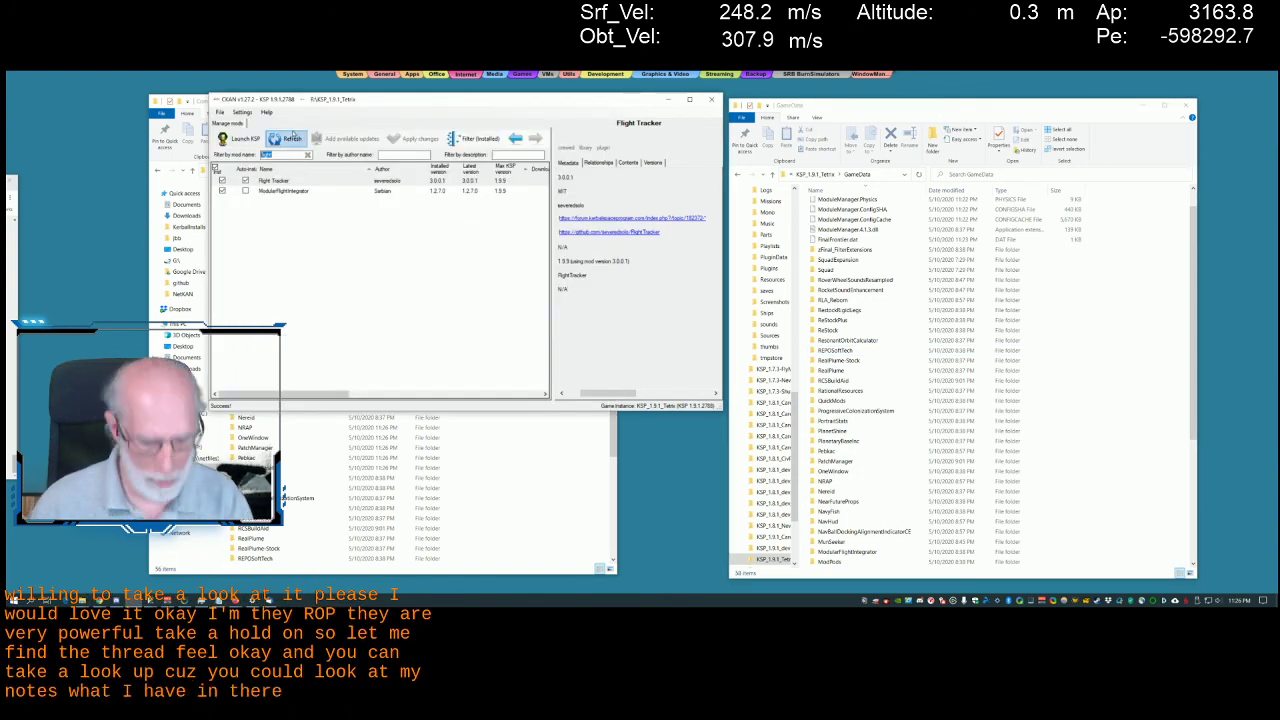
type("crit")
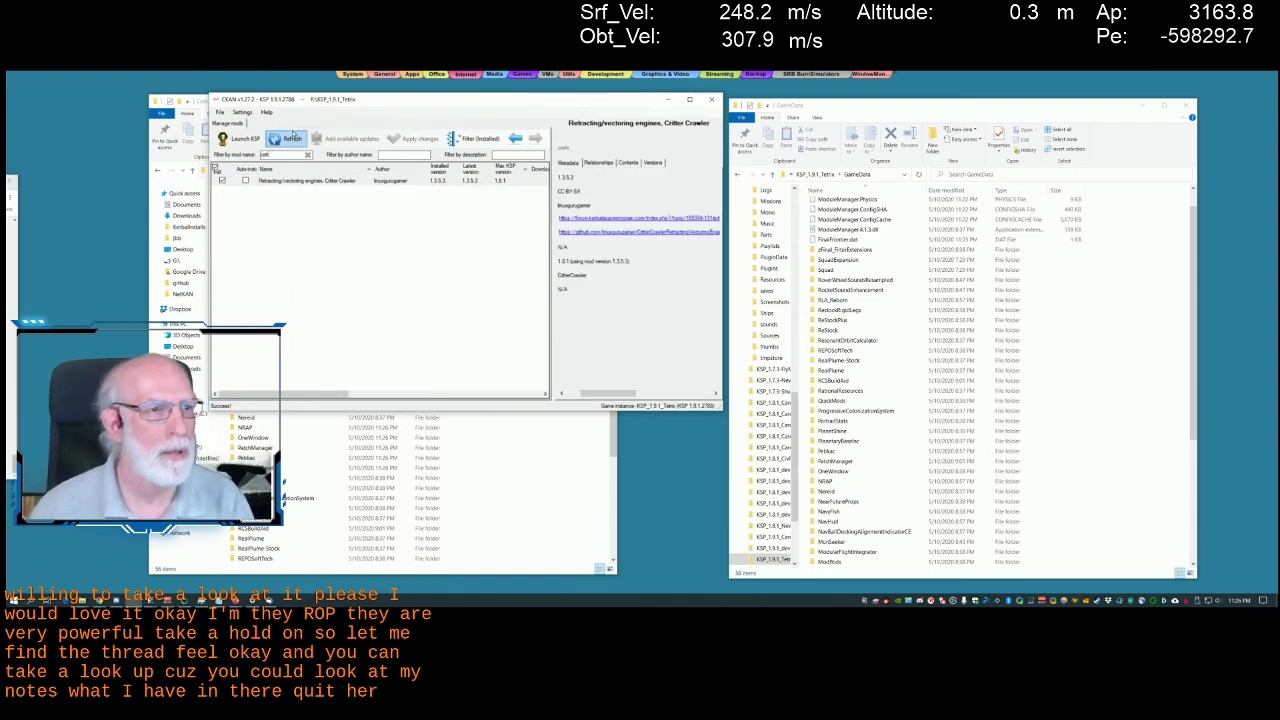
left_click(668, 218)
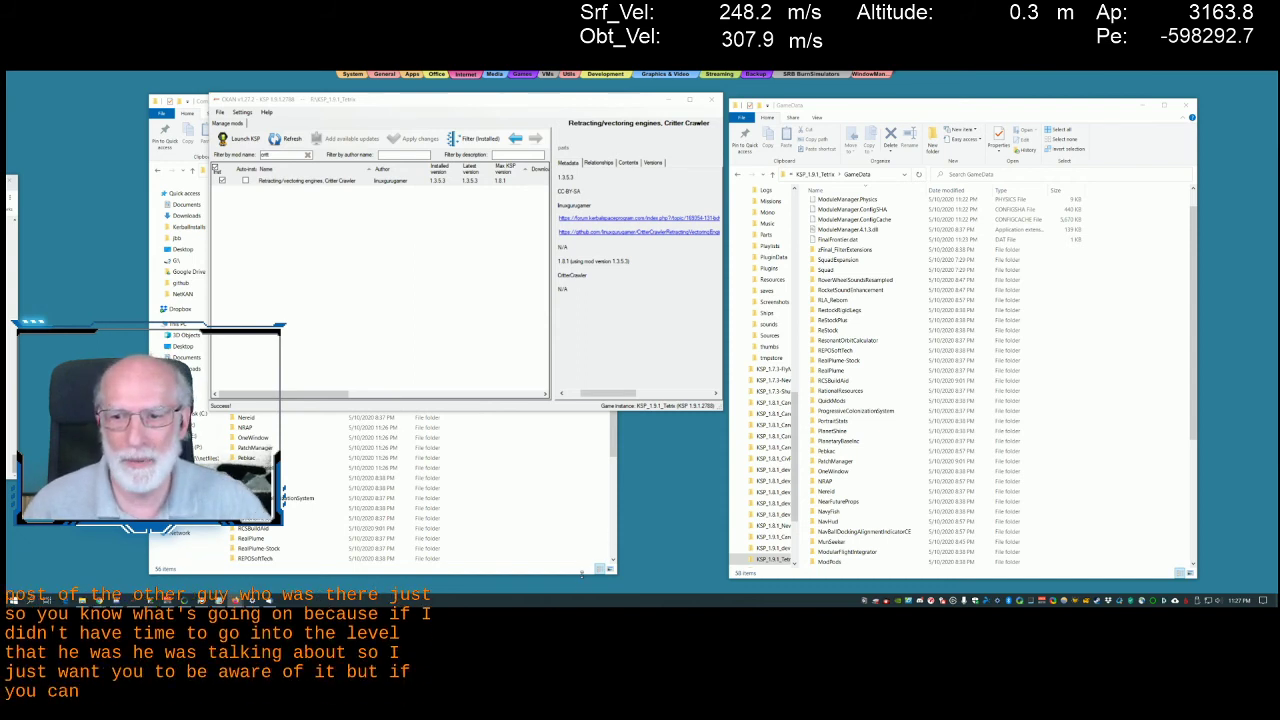
left_click(582, 574)
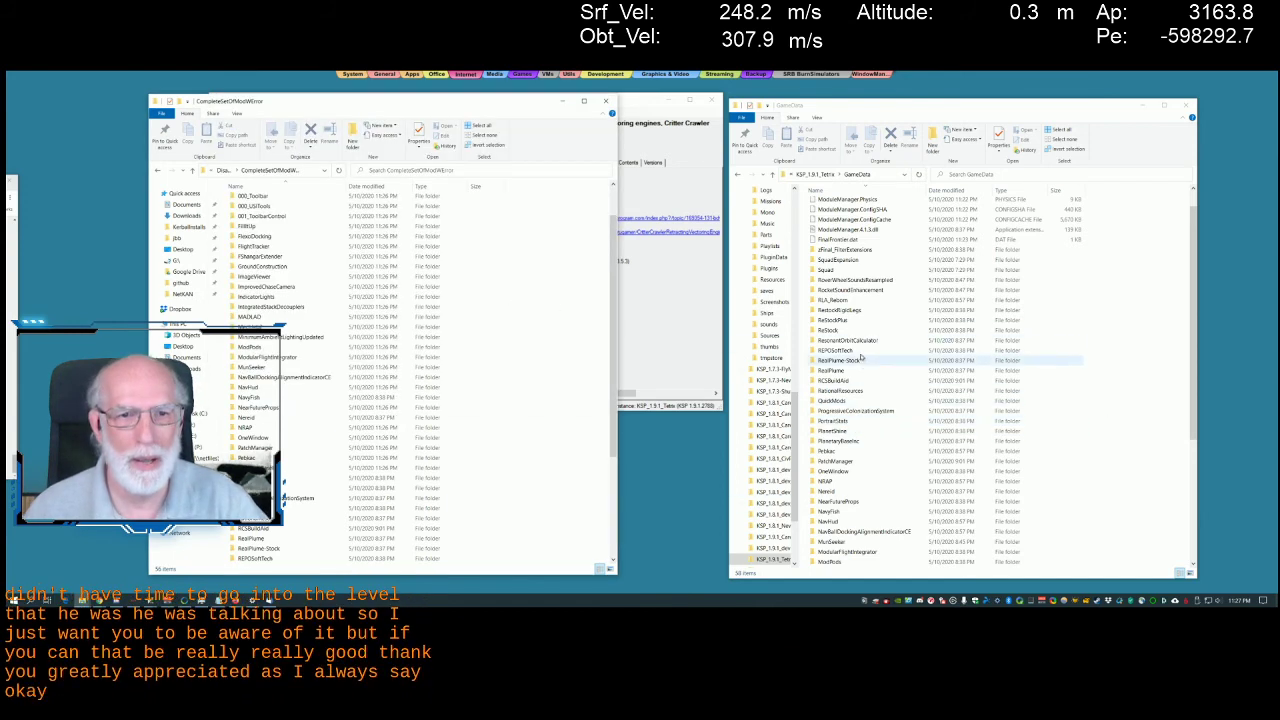
Delete the FillItUp mod folder from GameData
scroll(845, 433, "down", 5)
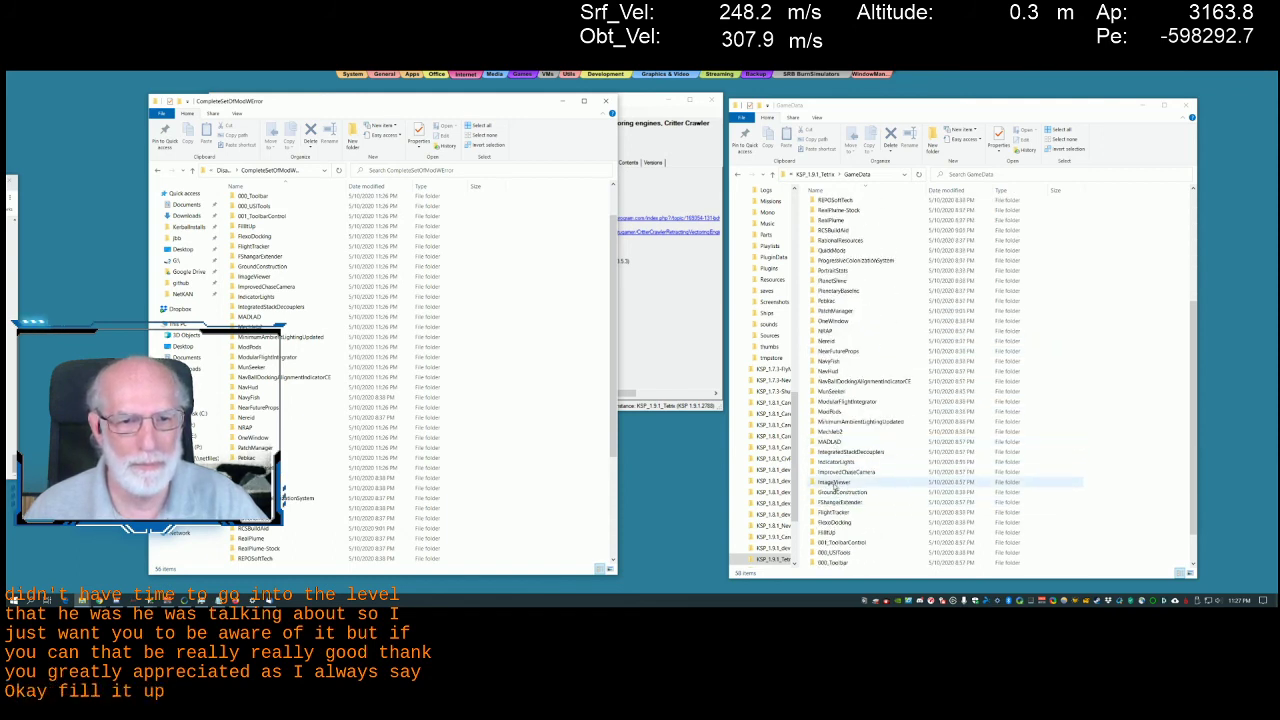
left_click(841, 534)
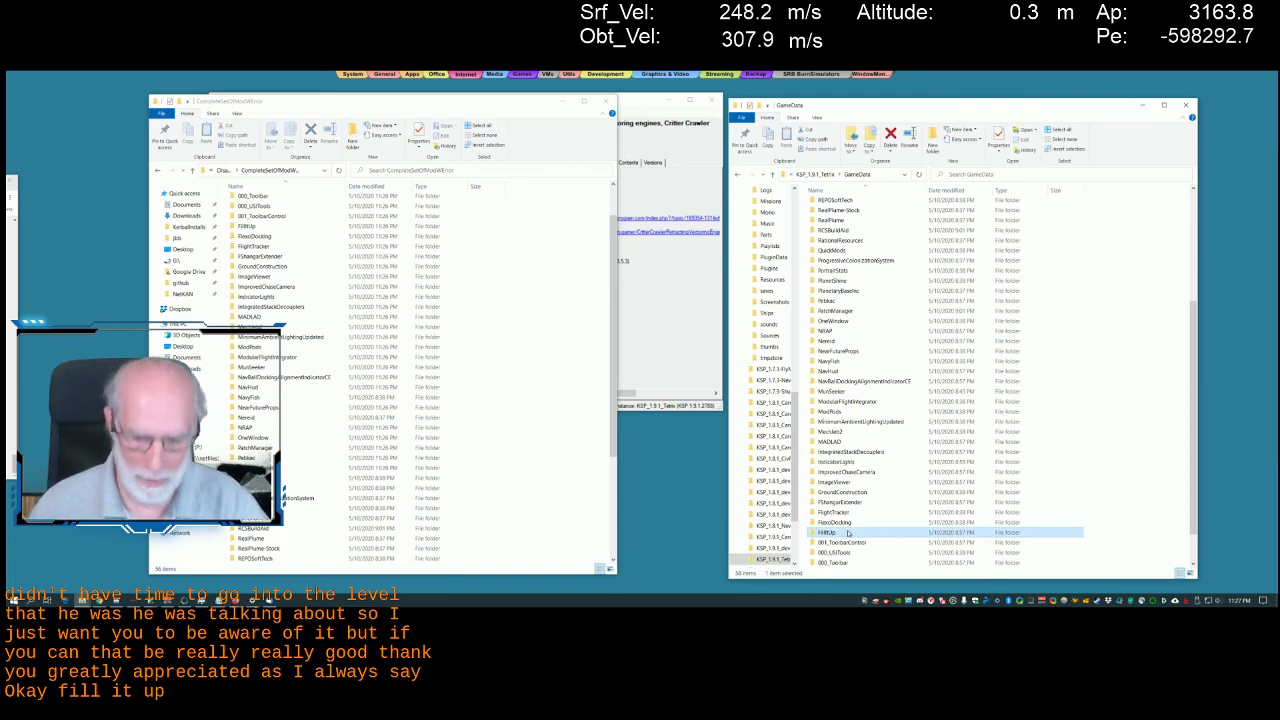
key("Delete")
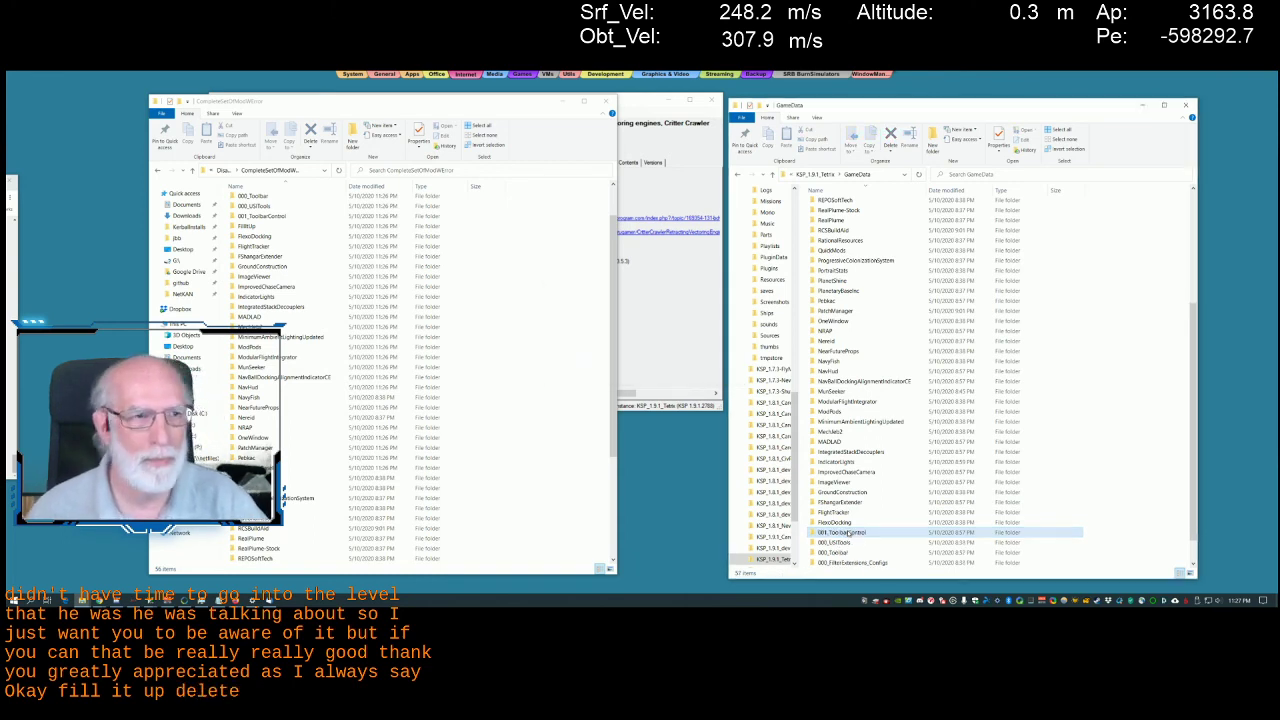
Copy all mod folders from the _OK2 folder inside DisabledMods into GameData
scroll(300, 256, "up", 2)
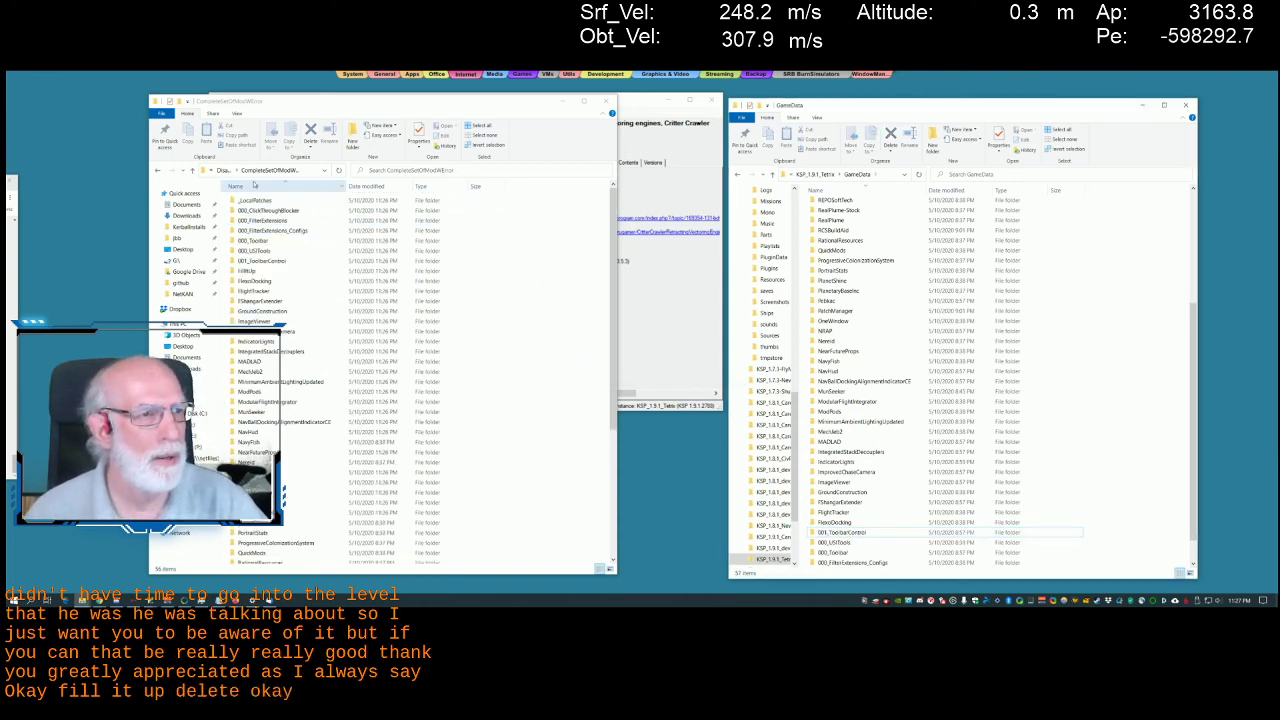
left_click(224, 171)
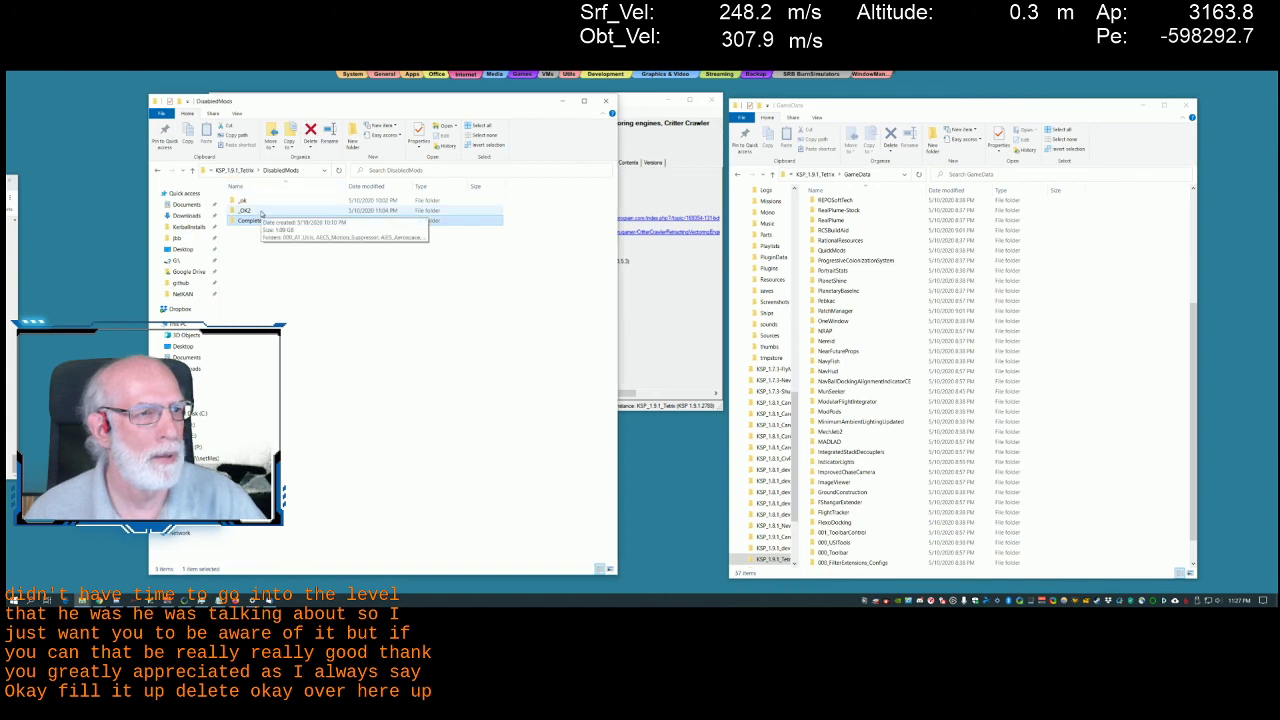
double_click(260, 211)
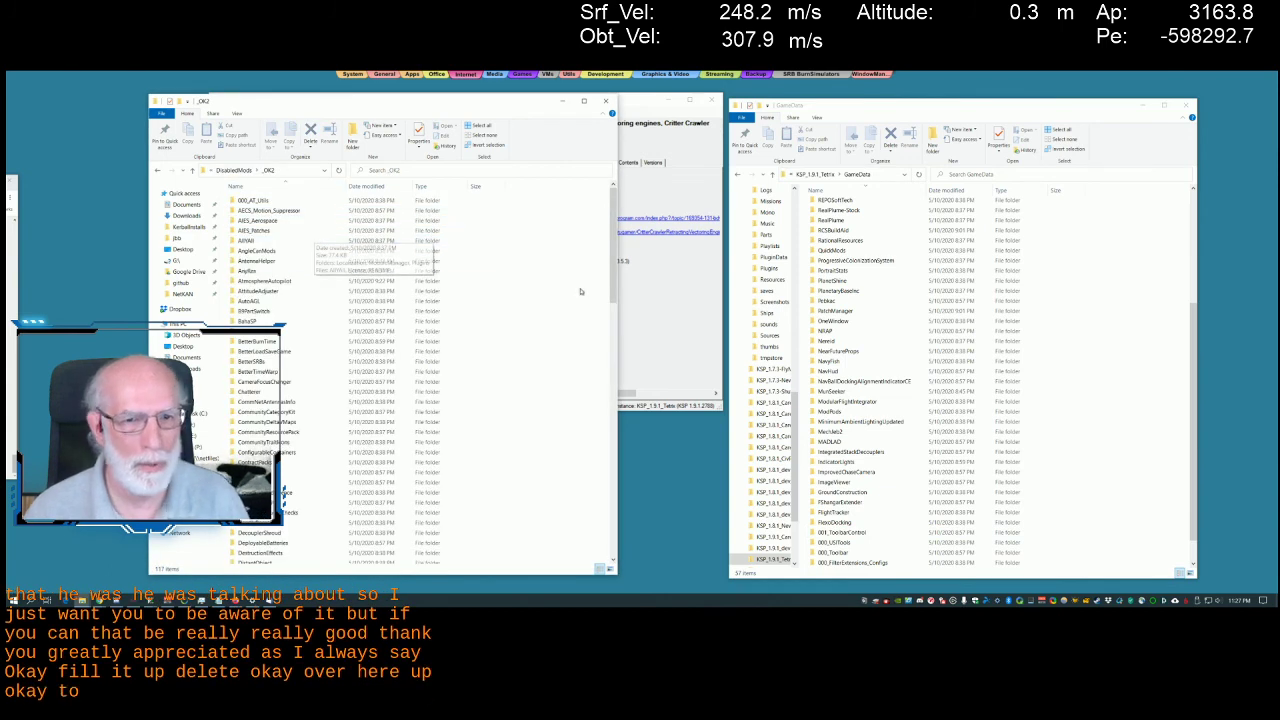
key("ctrl+a")
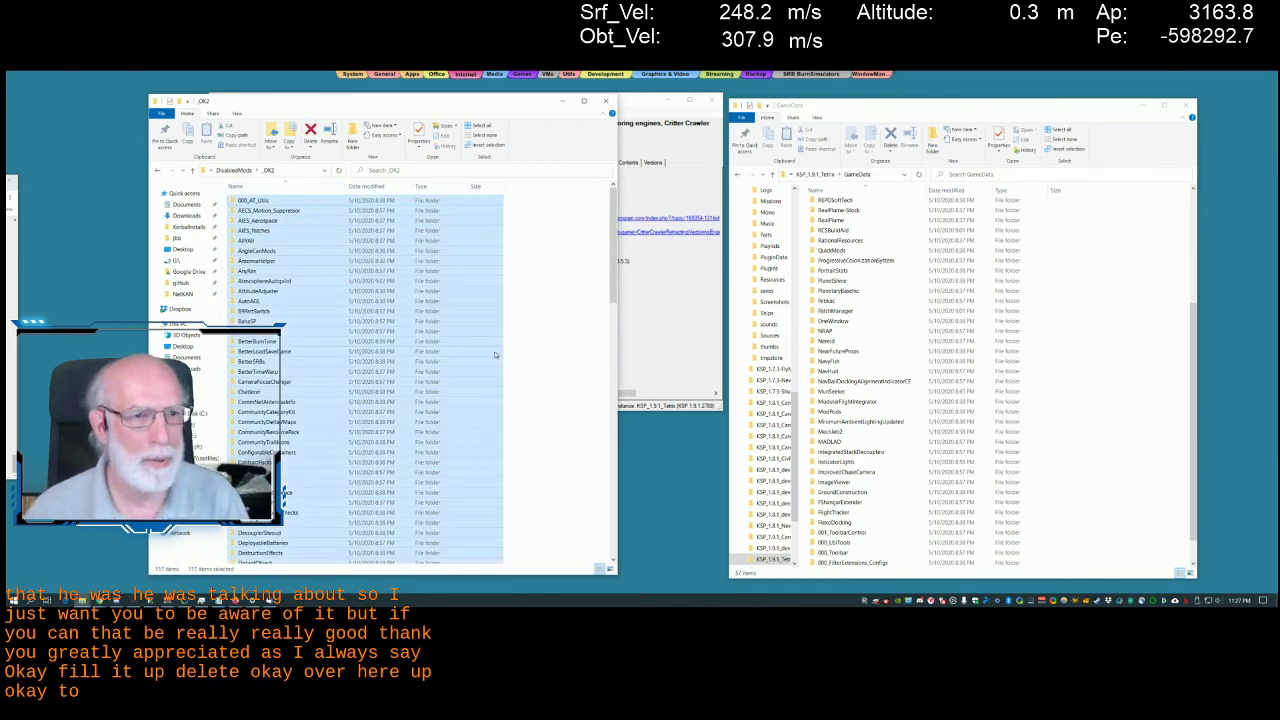
left_click_drag(712, 386, 1163, 440)
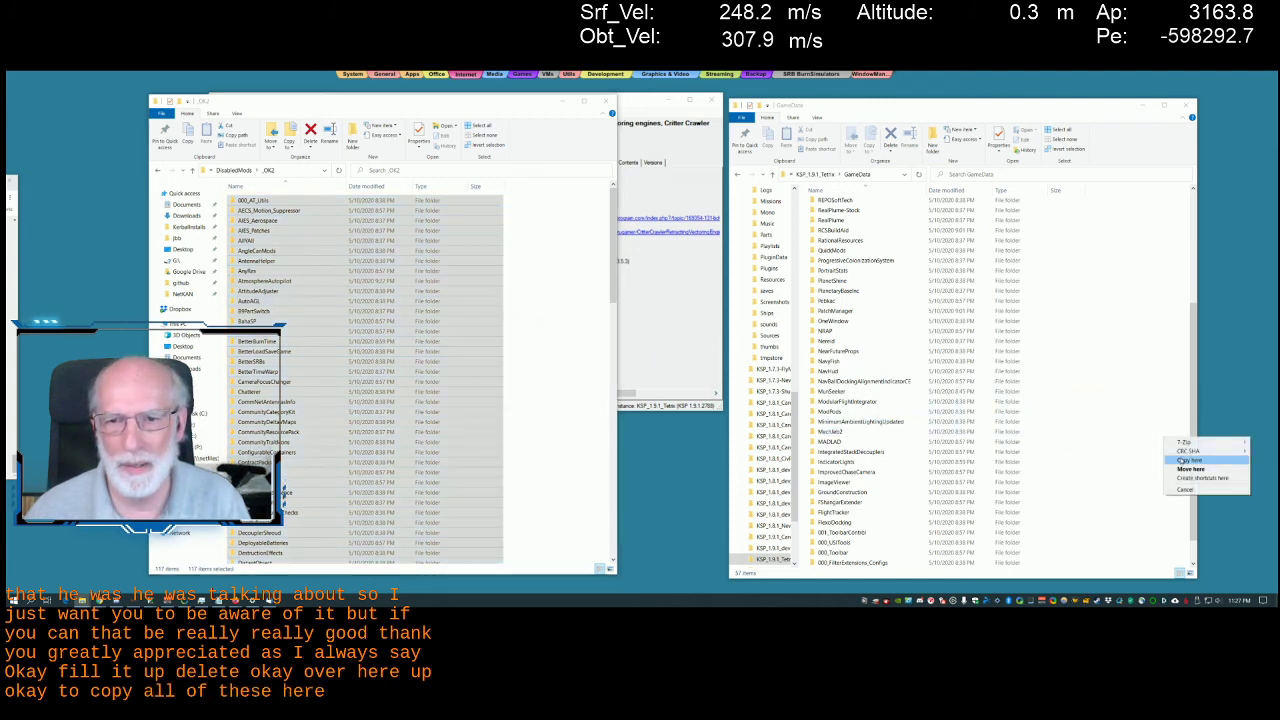
left_click(1190, 460)
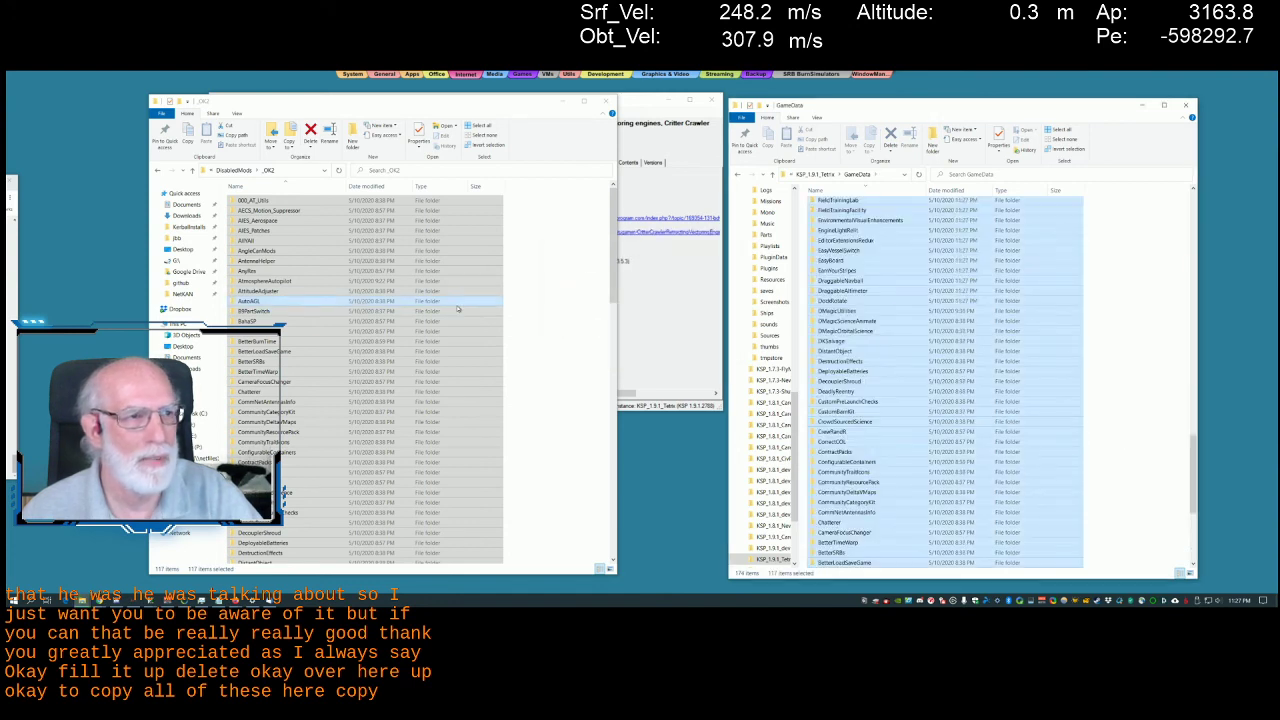
Copy all mod folders from the _ok folder inside DisabledMods into GameData
left_click(250, 170)
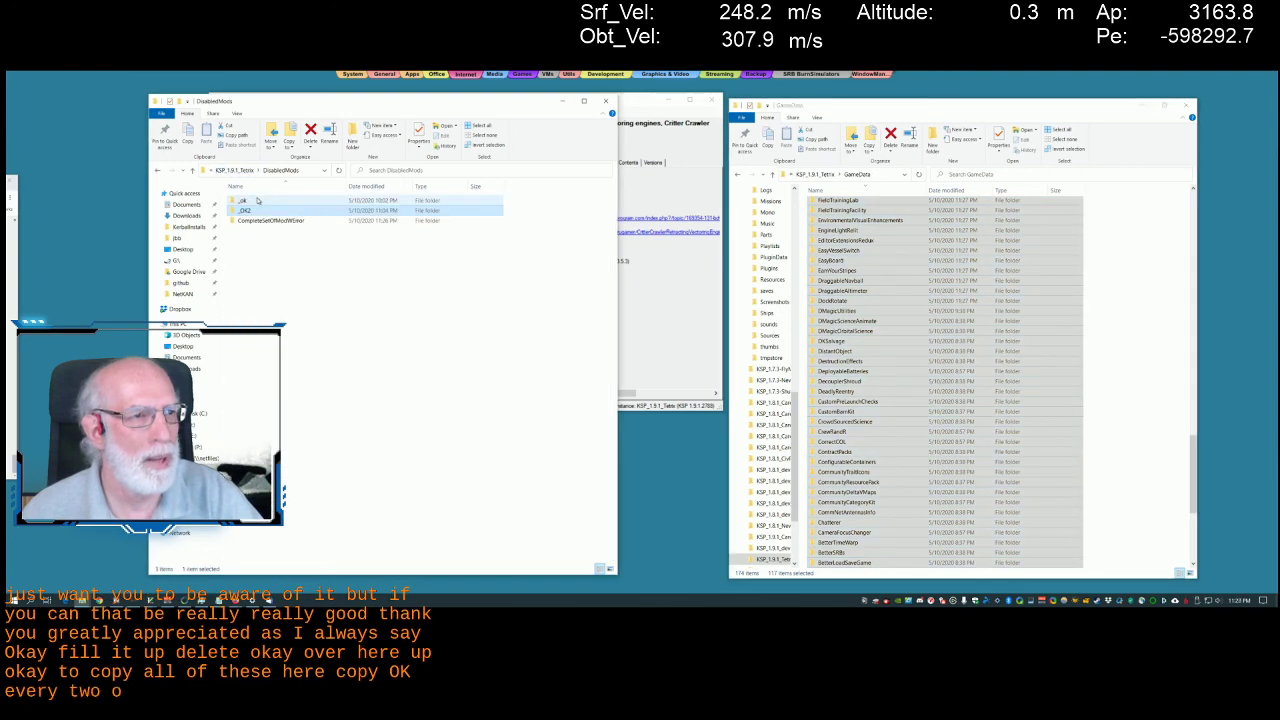
double_click(256, 200)
left_click_drag(285, 283, 1177, 410)
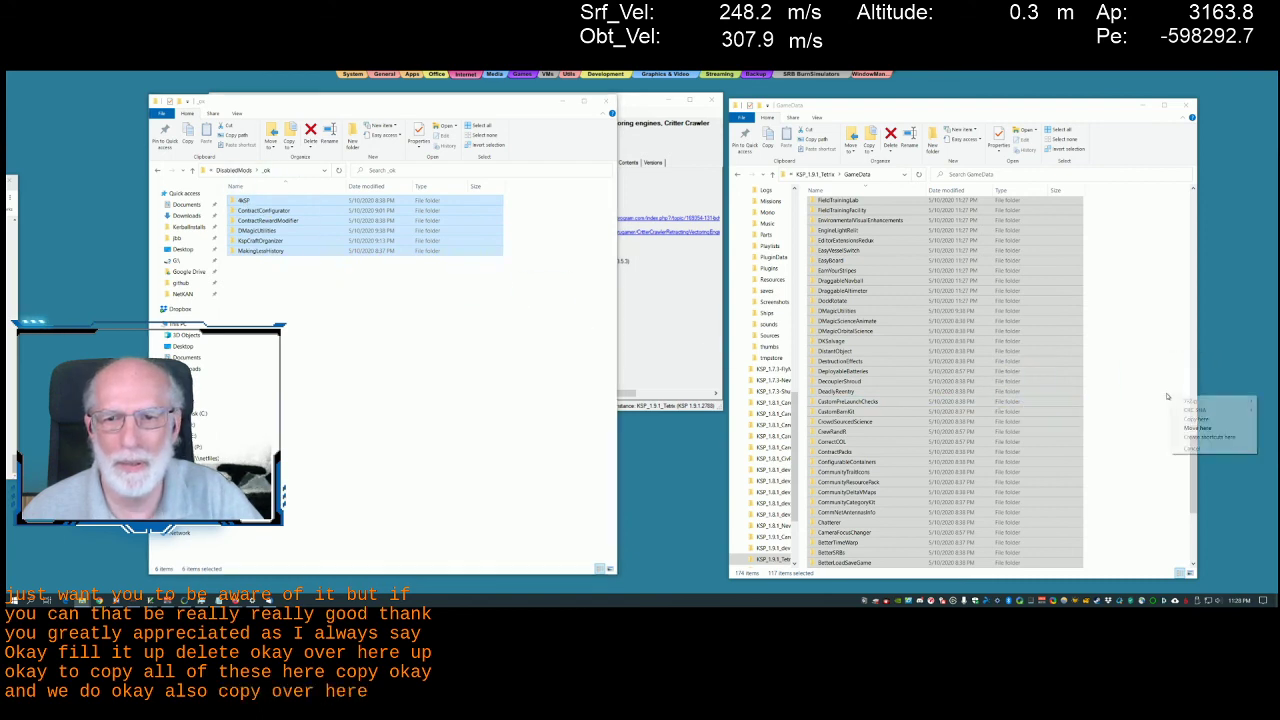
left_click(1177, 421)
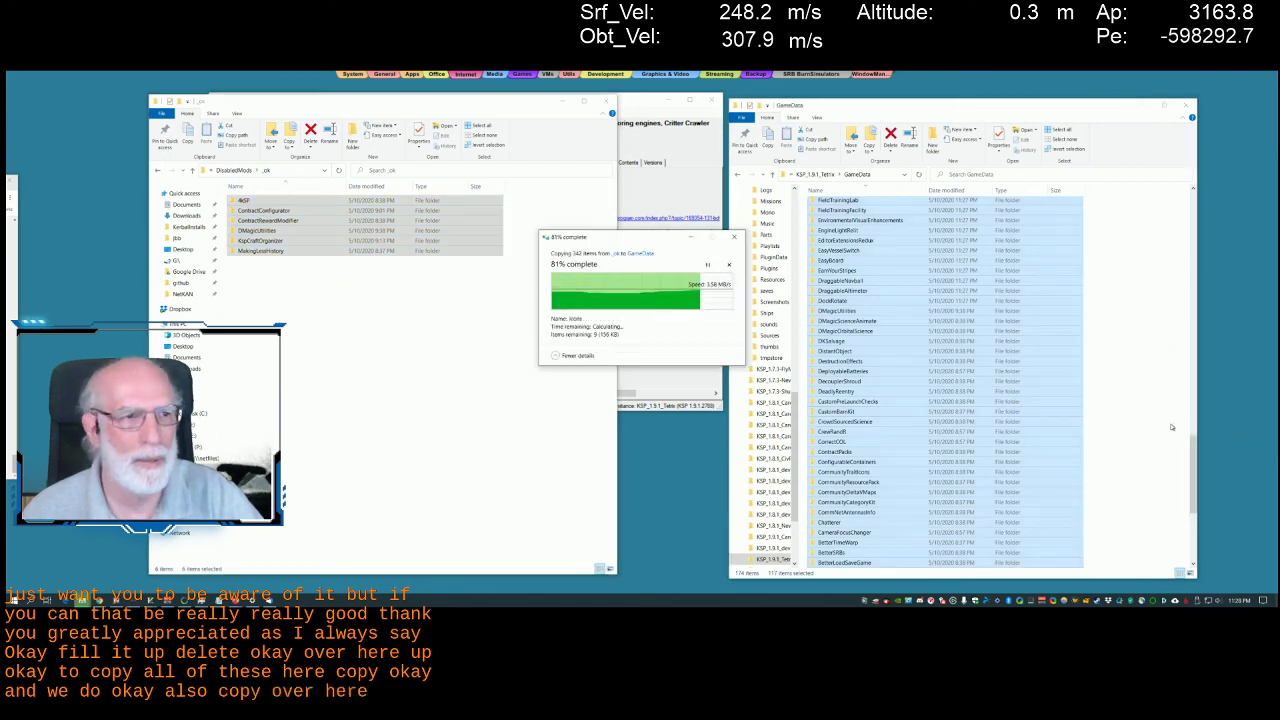
Sort the GameData folders by name in ascending order and check whether a FillItUp folder is present
left_click(689, 273)
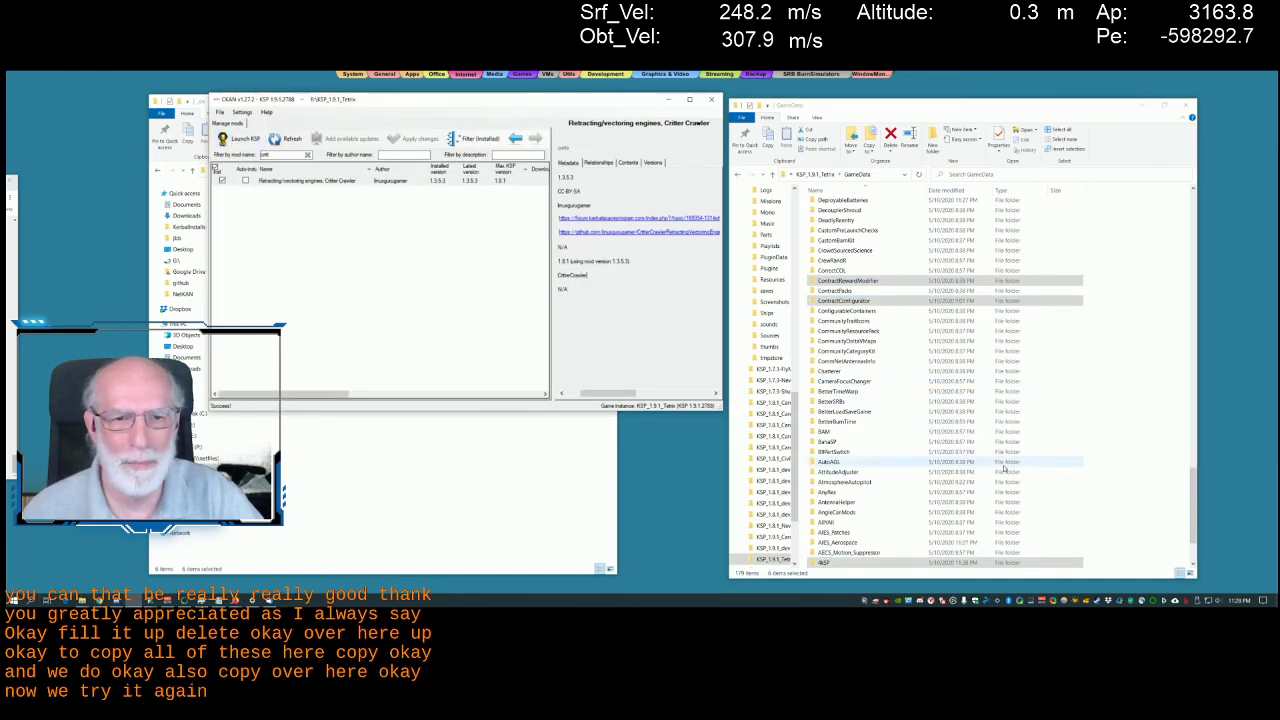
left_click(1030, 451)
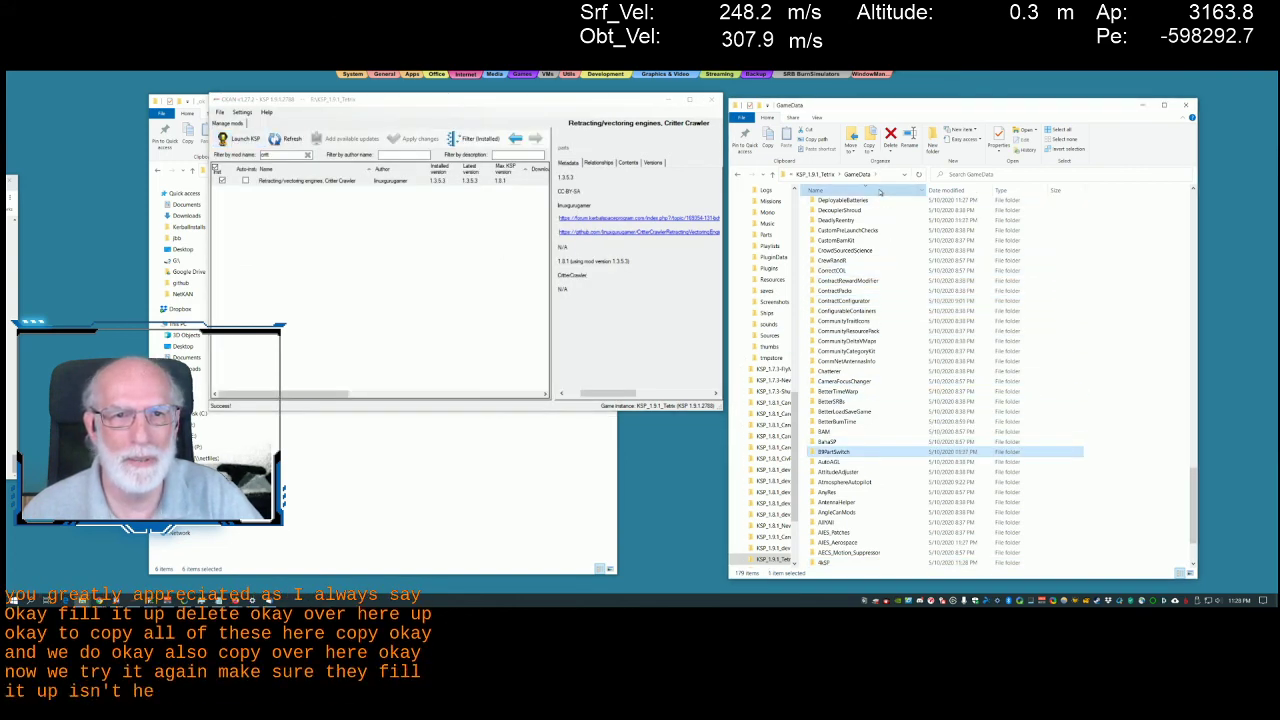
left_click(860, 190)
scroll(884, 291, "down", 1)
scroll(884, 291, "down", 15)
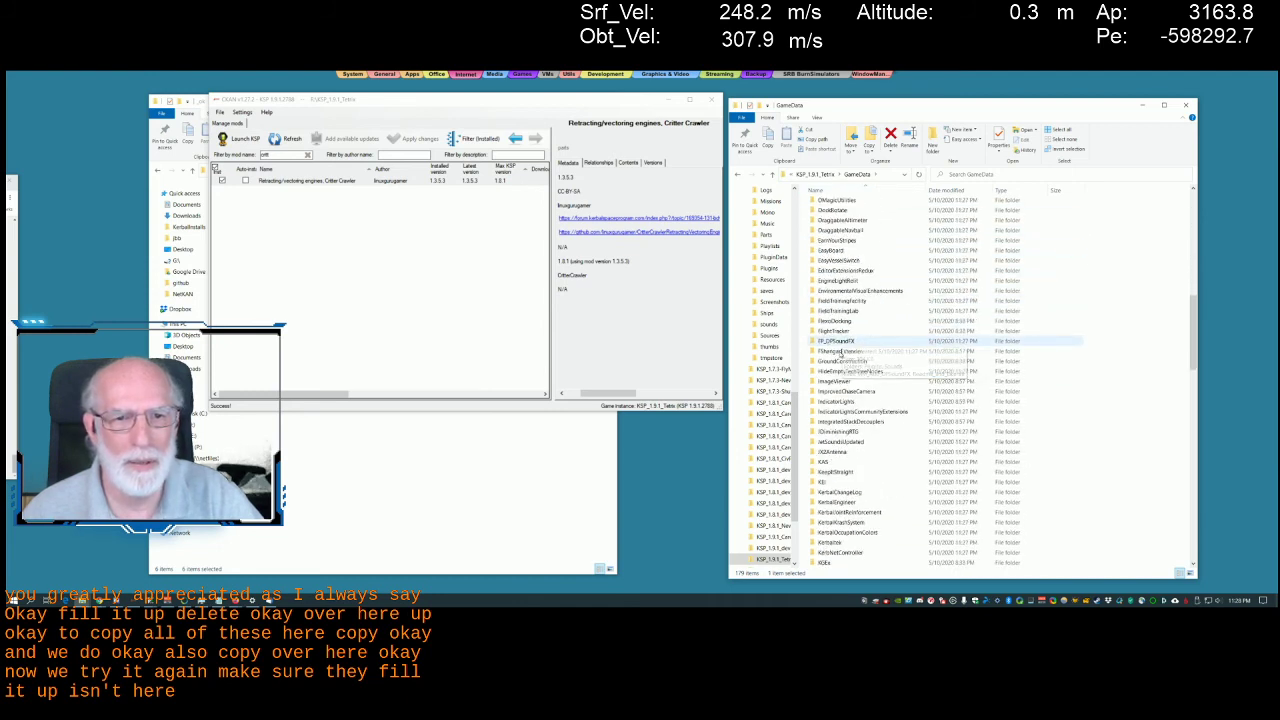
Launch KSP from CKAN despite the incompatible modules and dismiss the add-on version compatibility report
left_click(232, 140)
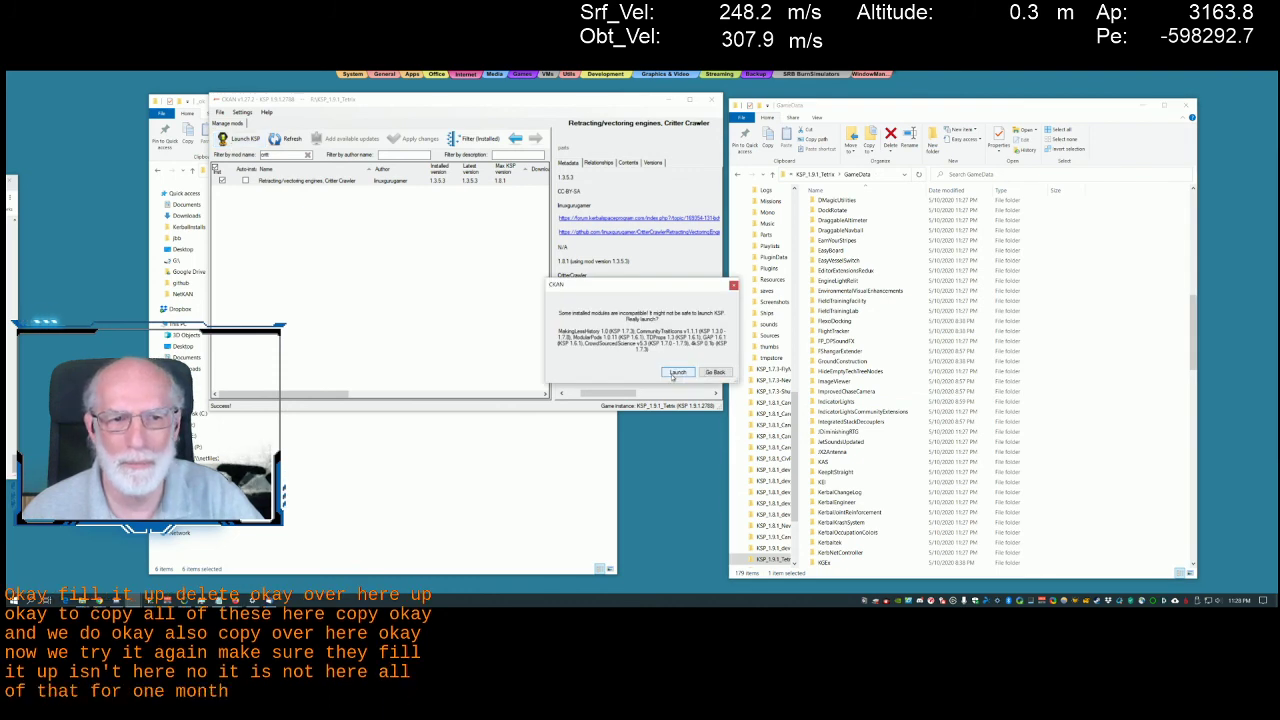
left_click(677, 372)
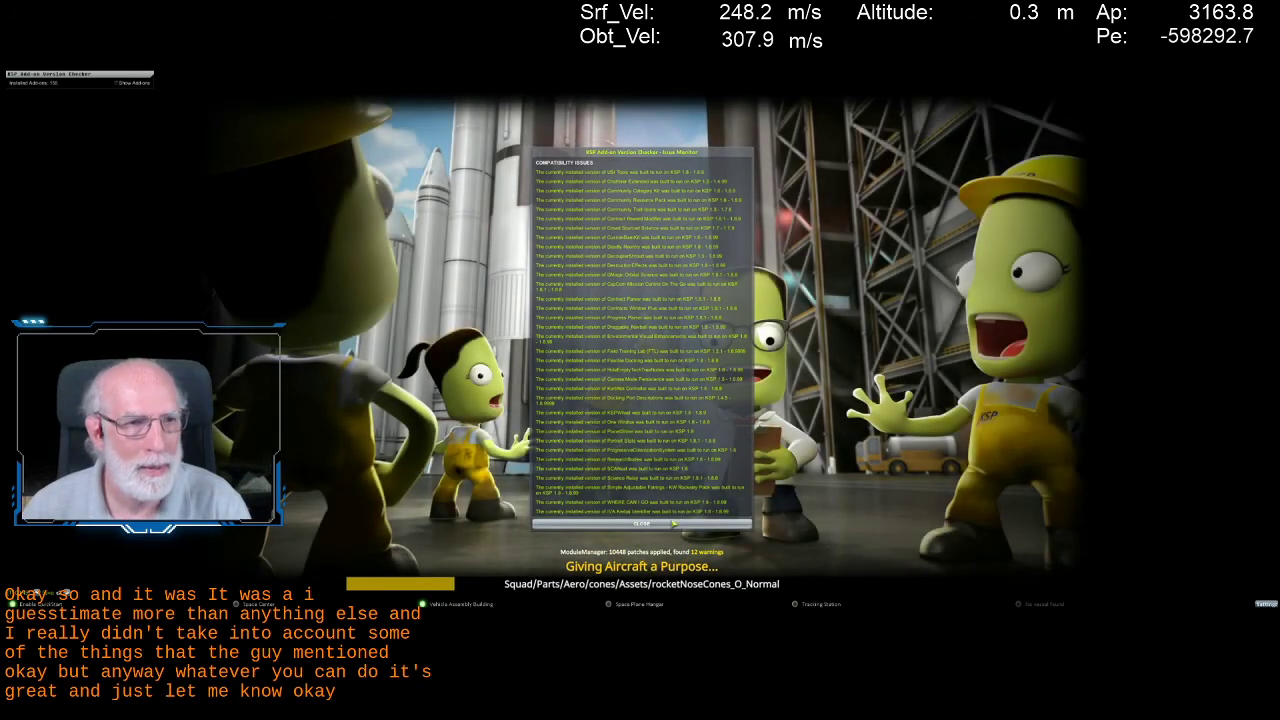
left_click(674, 523)
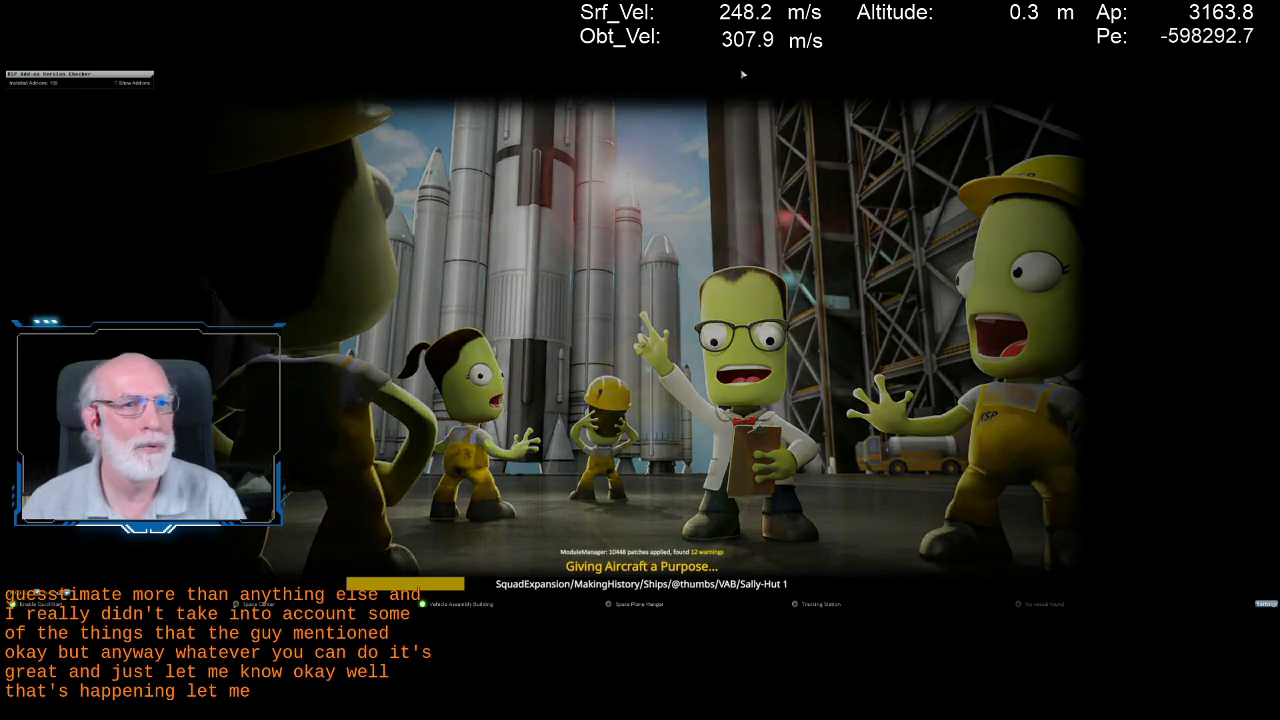
Start Visual Studio 2019 from the desktop launcher's Development group while the game loads
mouse_move(725, 74)
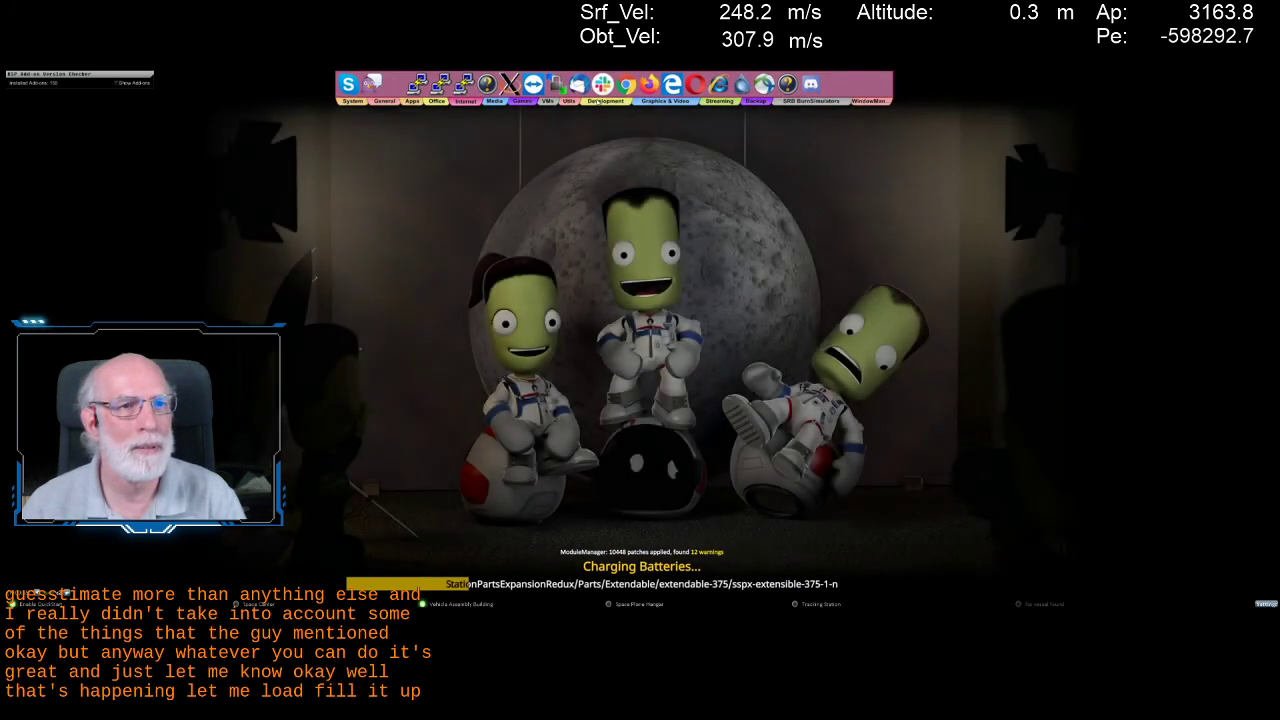
left_click(605, 101)
left_click(556, 84)
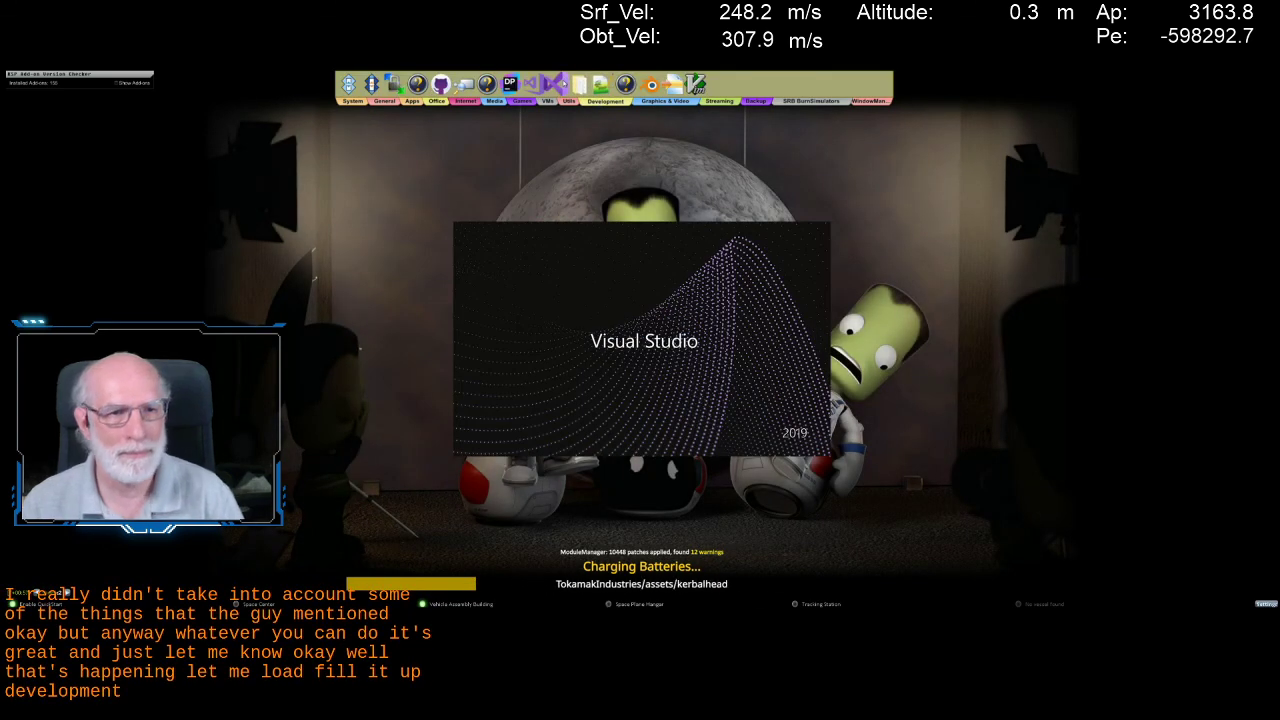